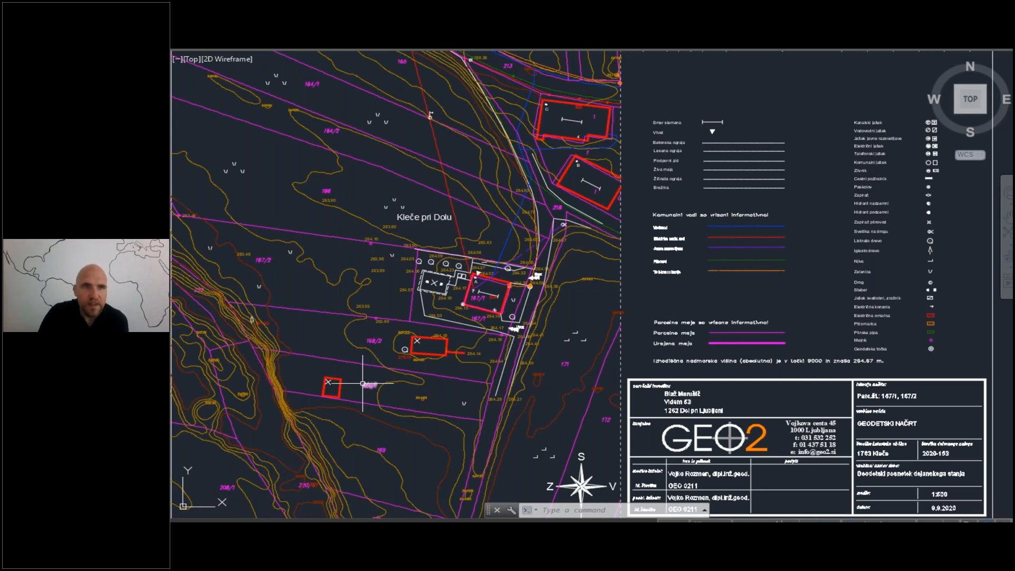
pyautogui.press('Right')
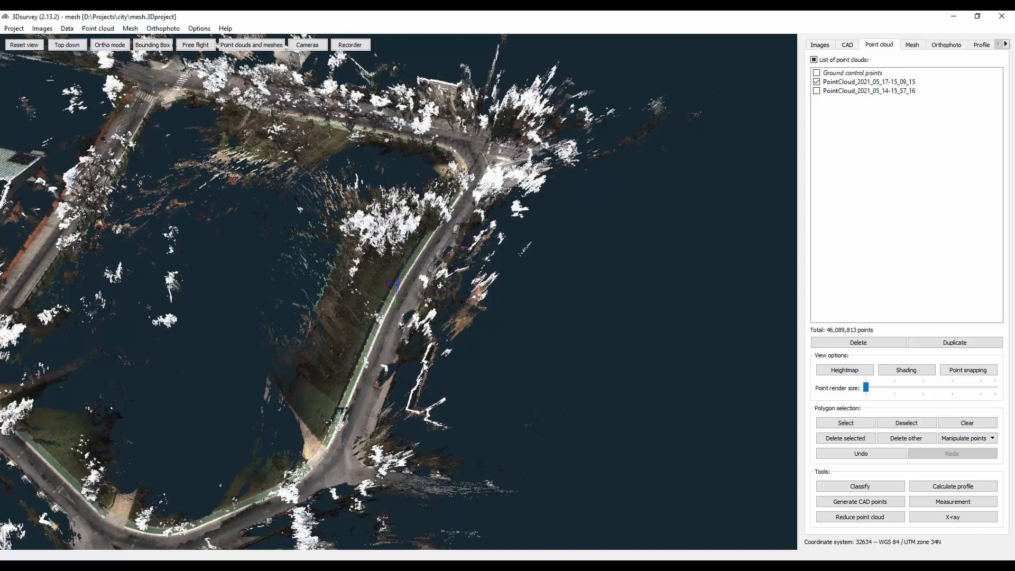
# - Examine the street point cloud from the overview down to the white curb and wooden fence beside the green path
pyautogui.scroll(4, 383, 370)
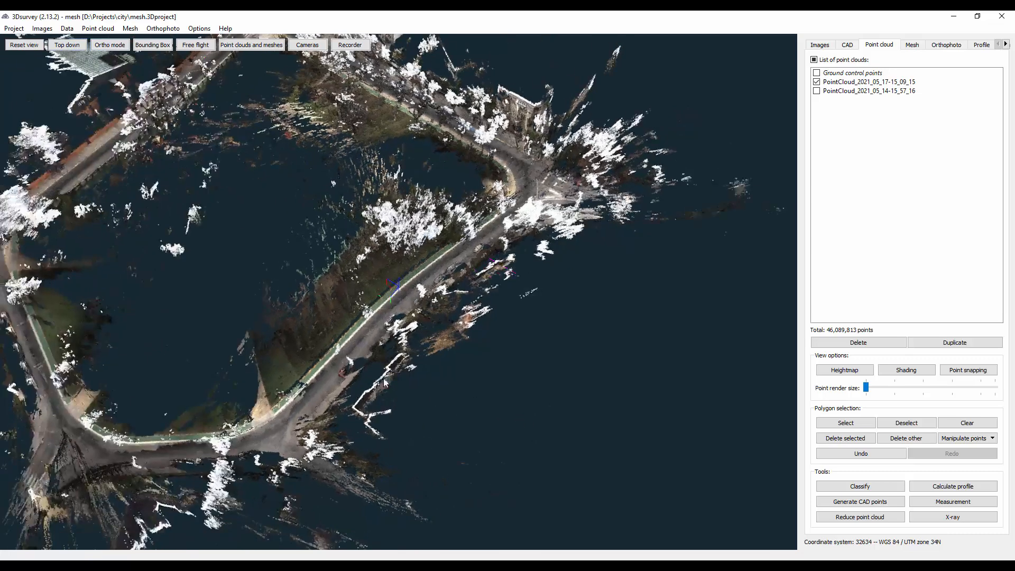
pyautogui.scroll(4, 375, 355)
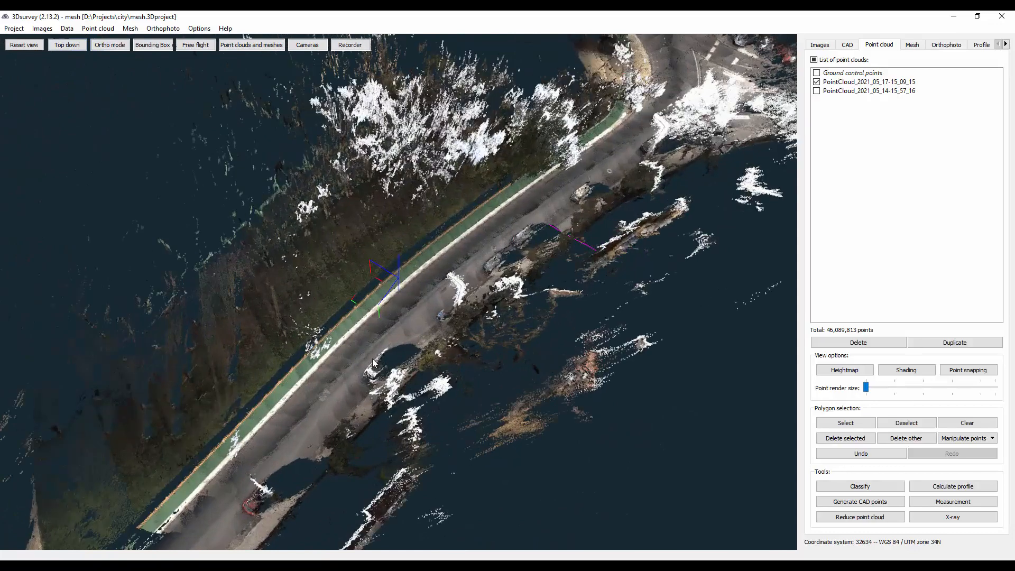
pyautogui.scroll(6, 372, 359)
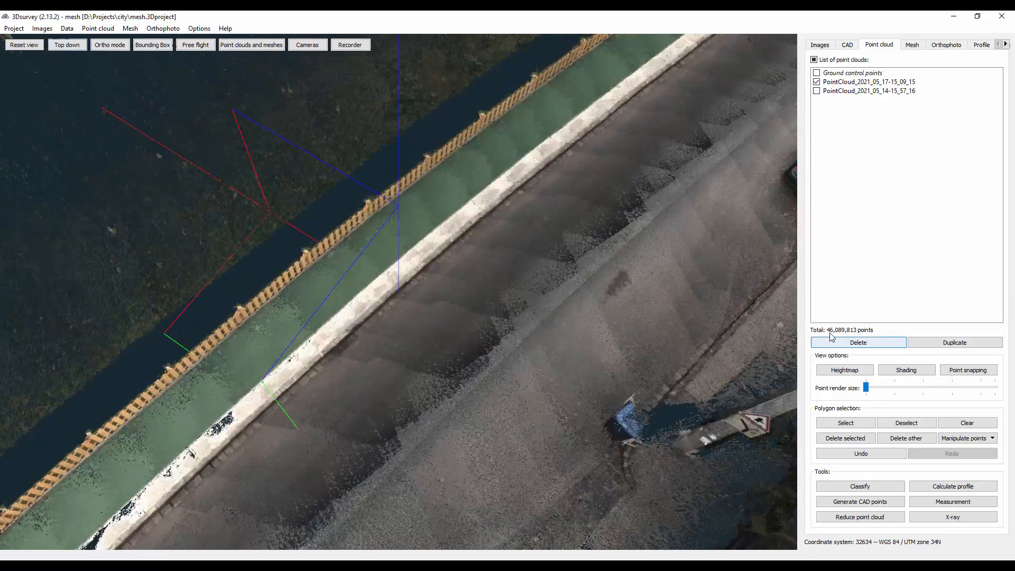
pyautogui.moveTo(503, 356); pyautogui.dragTo(527, 290)
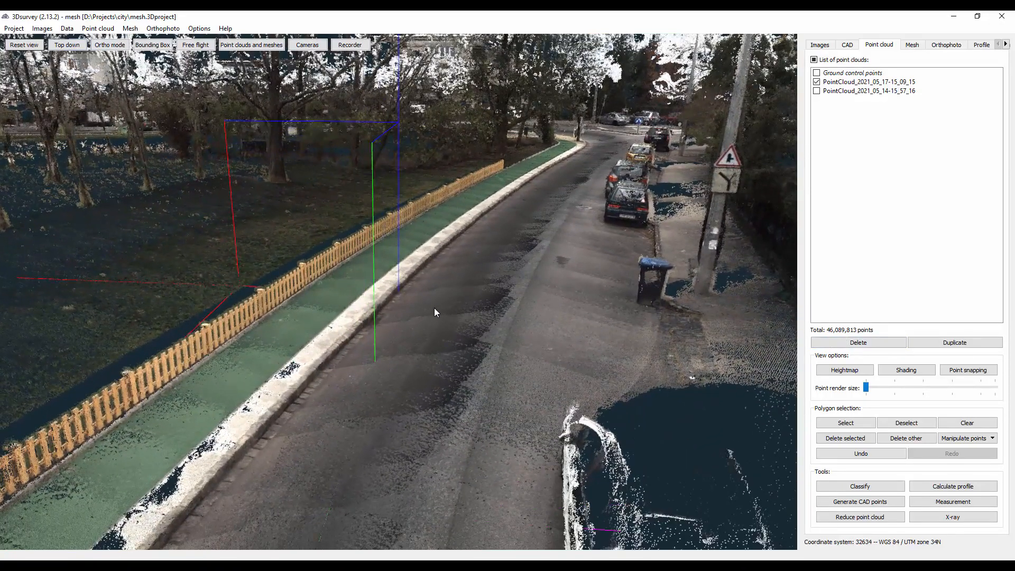
pyautogui.scroll(3, 425, 333)
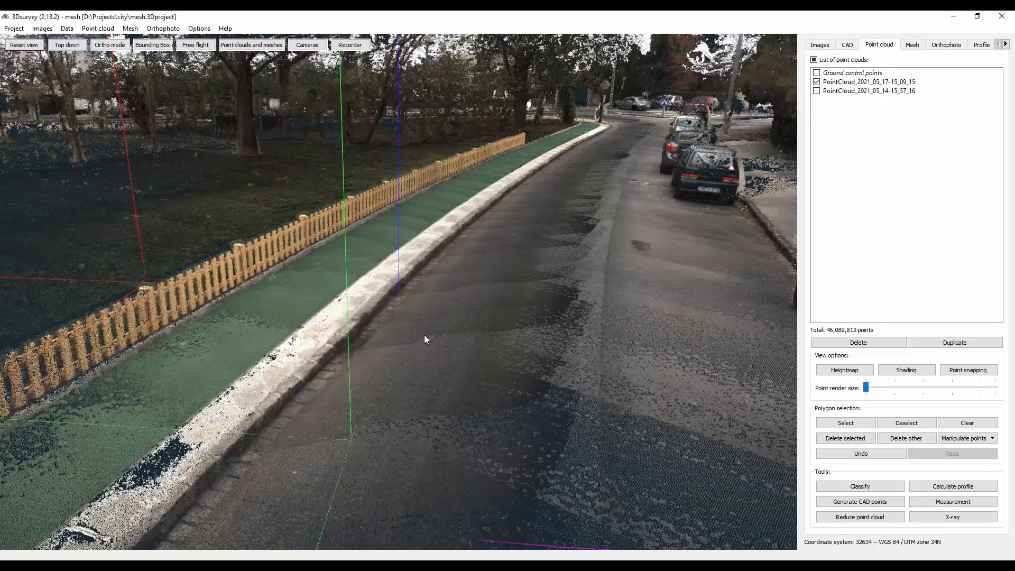
pyautogui.scroll(3, 424, 336)
pyautogui.moveTo(603, 280)
pyautogui.mouseDown()
pyautogui.moveTo(615, 284)
pyautogui.moveTo(589, 287)
pyautogui.mouseUp()
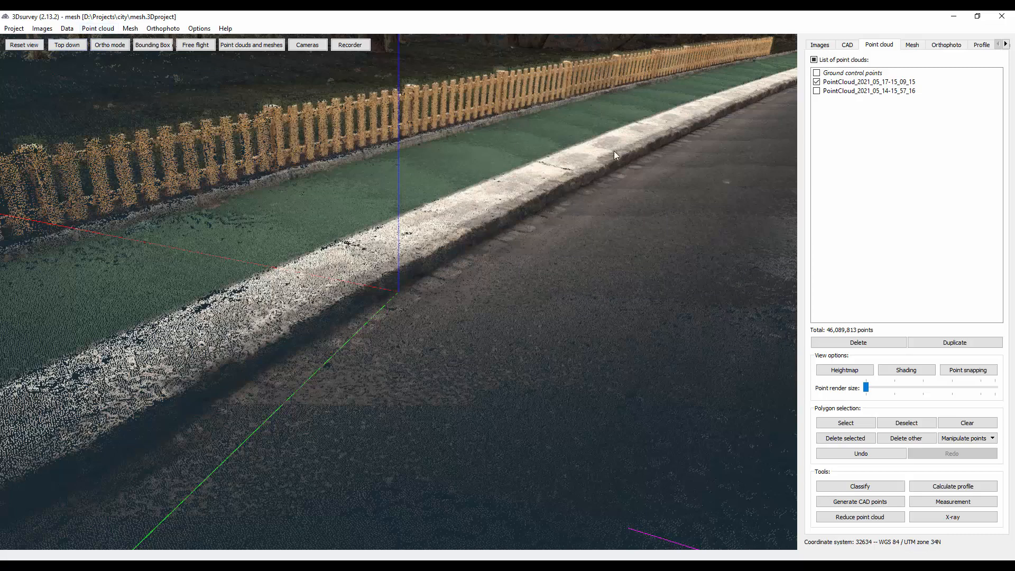
pyautogui.rightClick(857, 87)
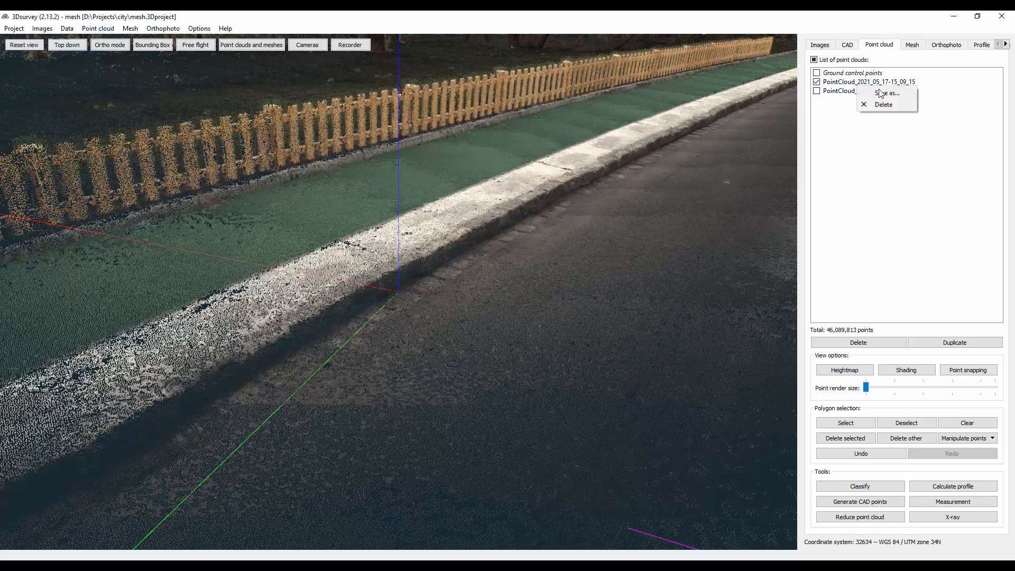
pyautogui.click(880, 93)
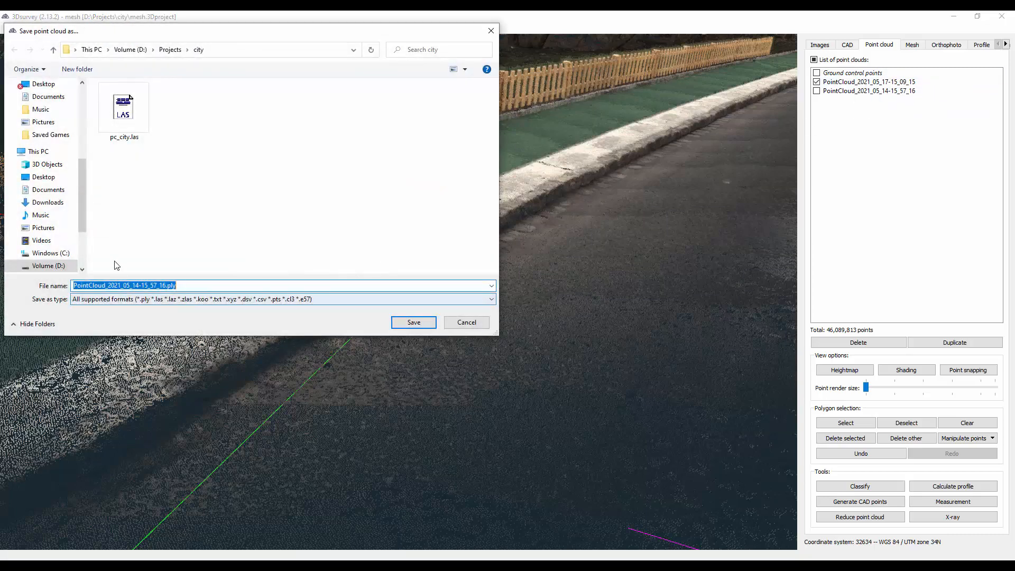
pyautogui.click(127, 126)
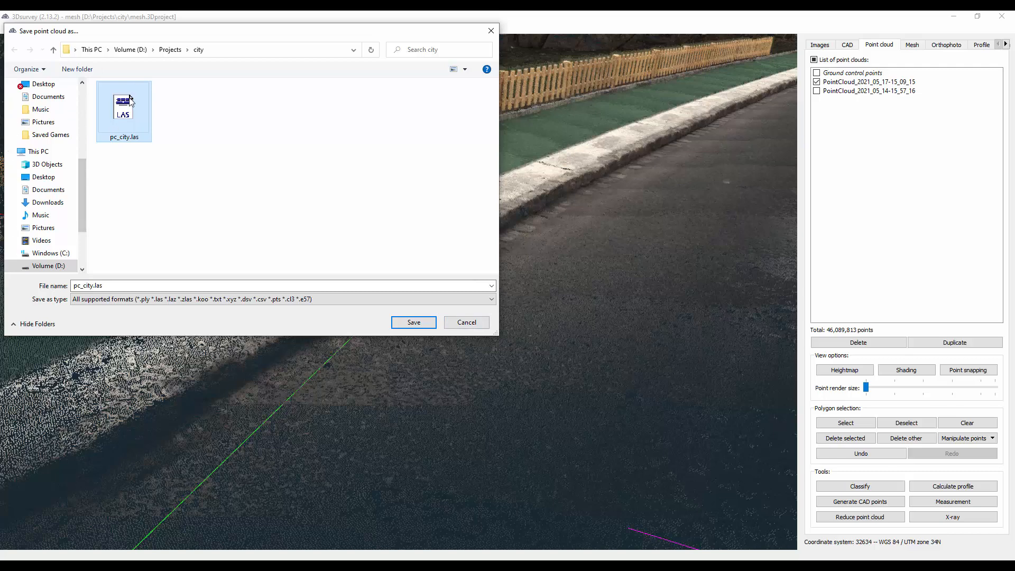
pyautogui.click(479, 326)
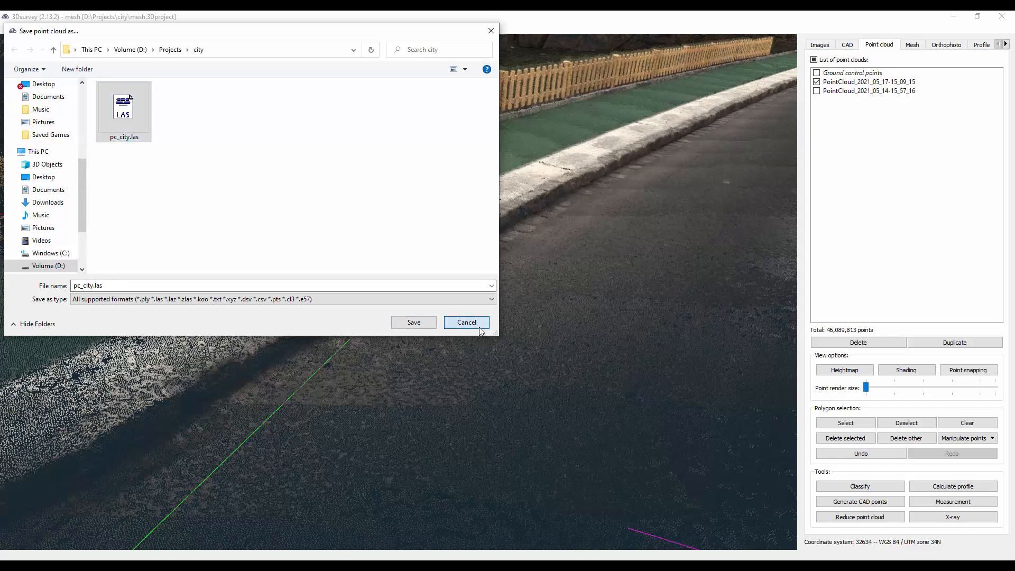
pyautogui.click(481, 326)
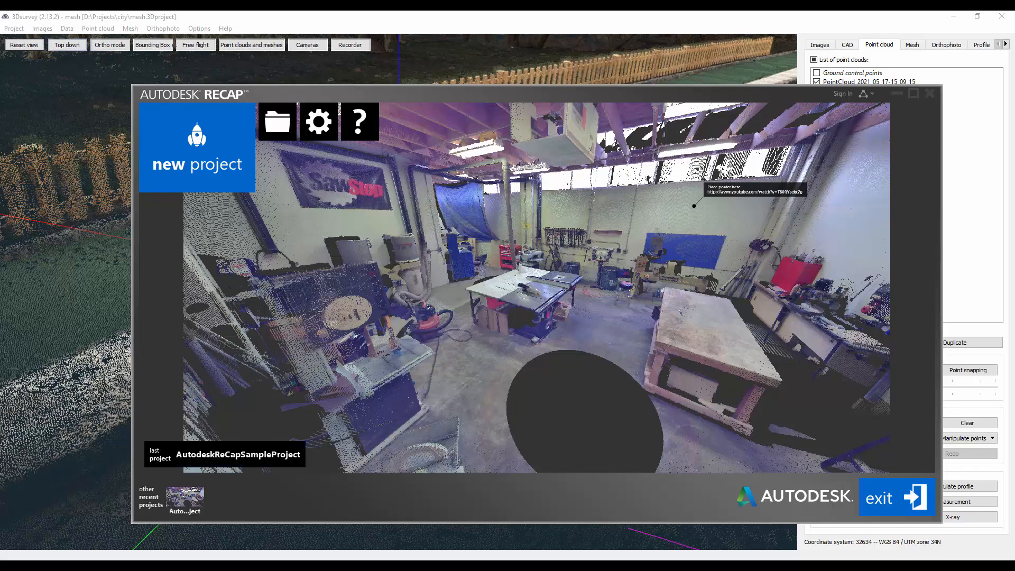
# - Switch to the browser and read the Autodesk article on Recap versus Recap Pro, highlighting the free version and trial-period note
pyautogui.moveTo(272, 566)
pyautogui.click(273, 524)
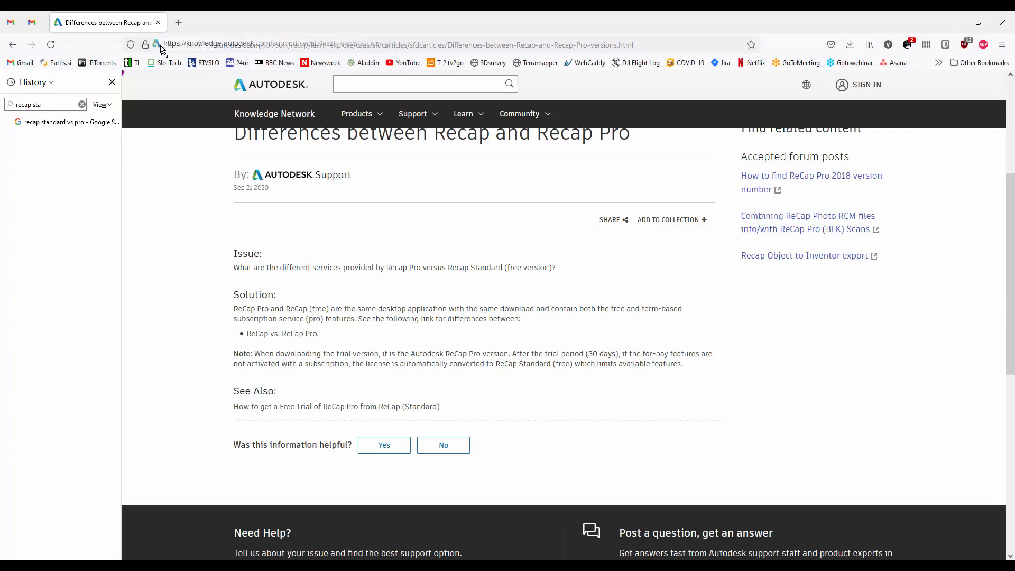
pyautogui.click(160, 44)
pyautogui.moveTo(161, 44); pyautogui.dragTo(677, 61)
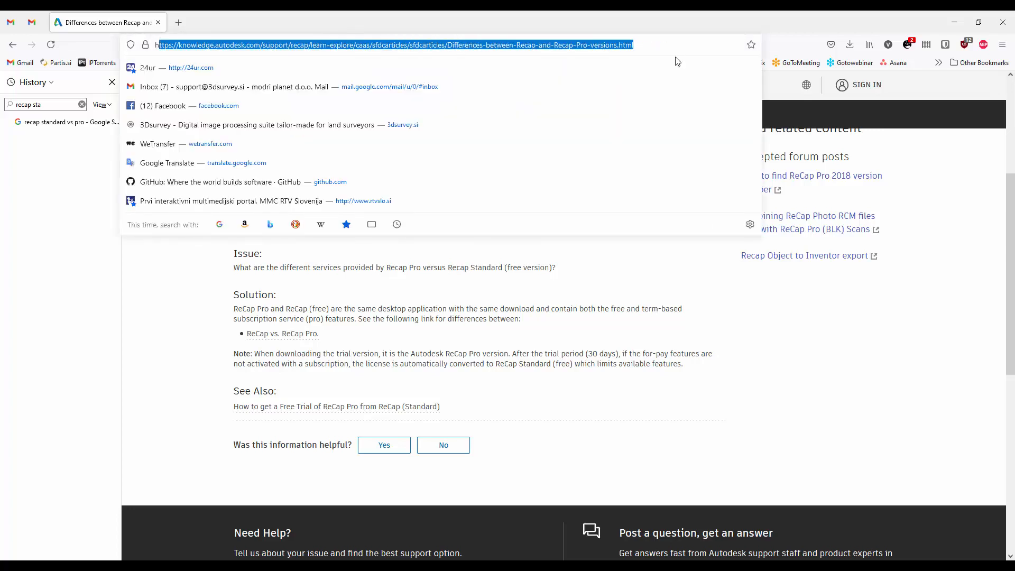
pyautogui.click(743, 403)
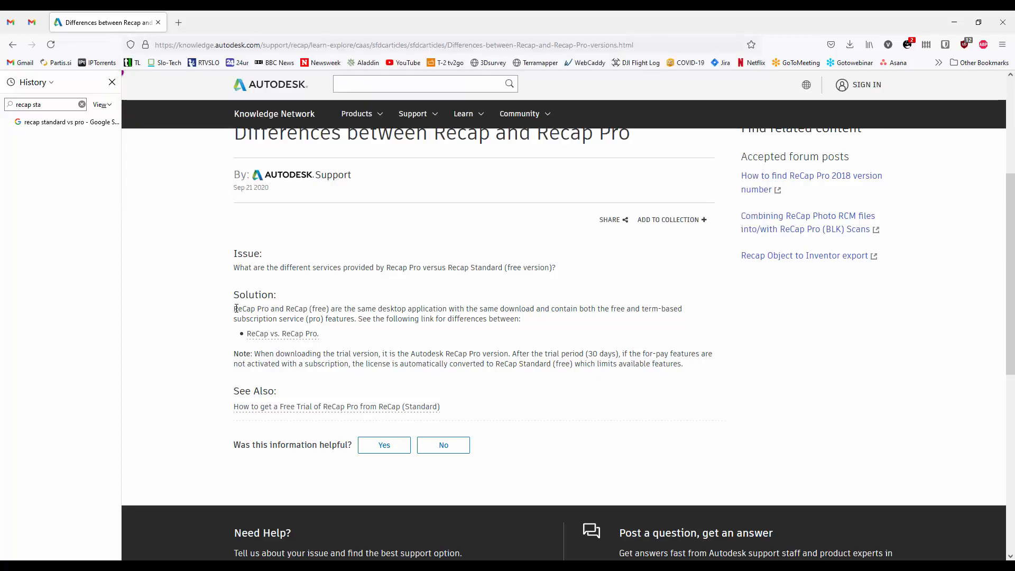
pyautogui.moveTo(284, 310); pyautogui.dragTo(330, 311)
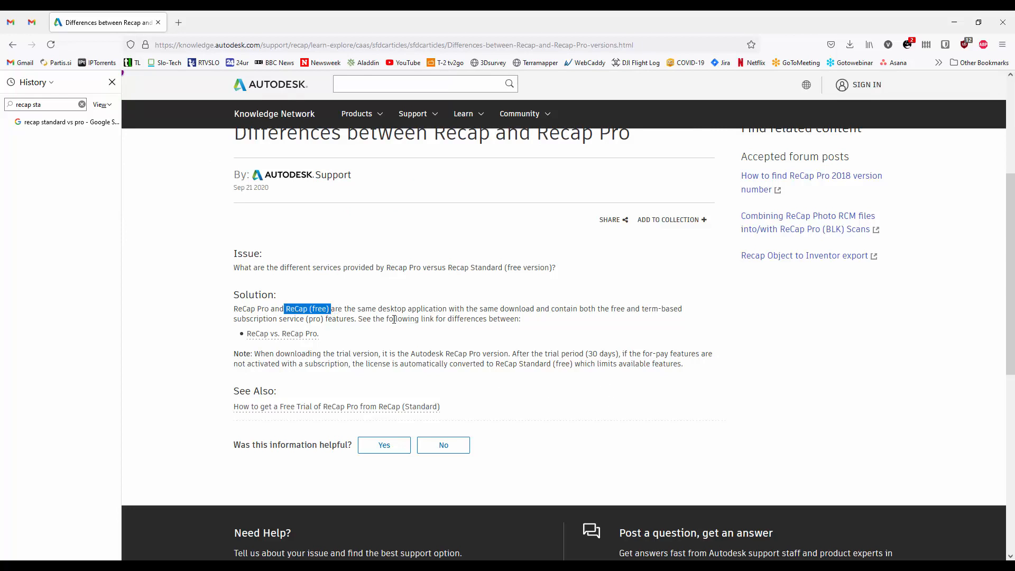
pyautogui.moveTo(254, 318); pyautogui.dragTo(564, 336)
pyautogui.moveTo(512, 353); pyautogui.dragTo(719, 373)
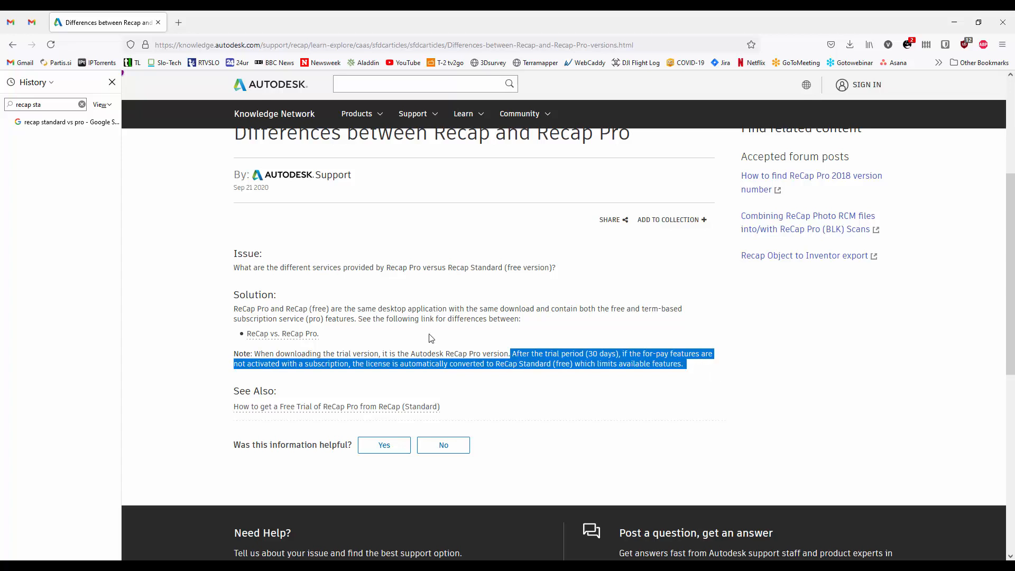
pyautogui.click(434, 366)
pyautogui.moveTo(357, 364); pyautogui.dragTo(726, 388)
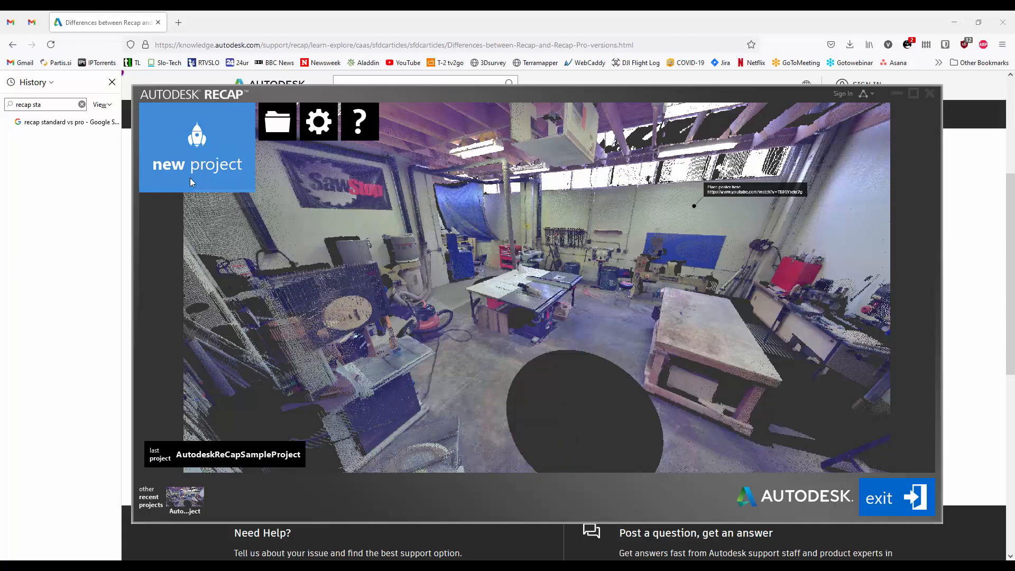
# - Create a new ReCap project named CityPointCloud, keeping the suggested save folder
pyautogui.click(197, 141)
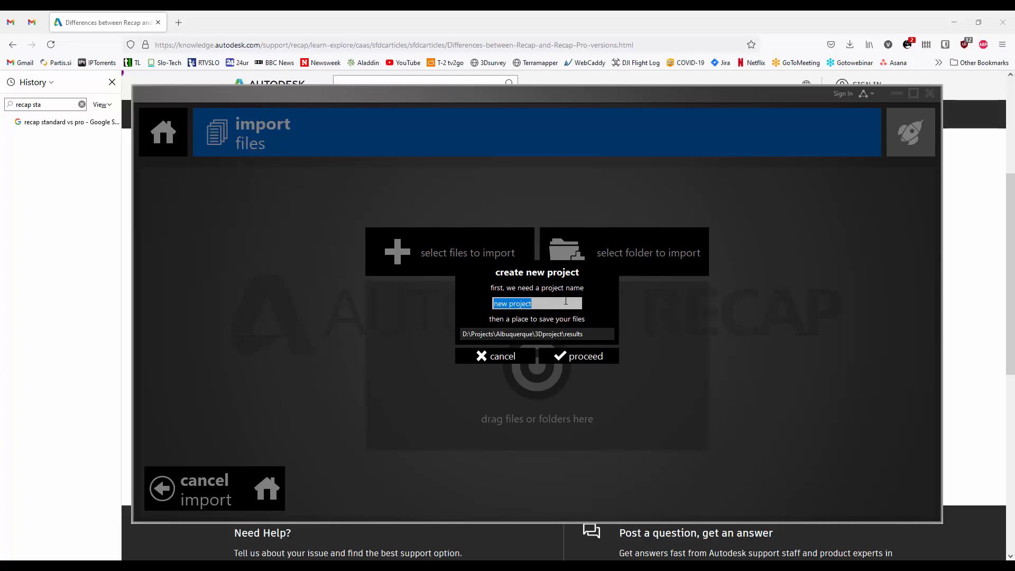
pyautogui.write('CityPointCloud')
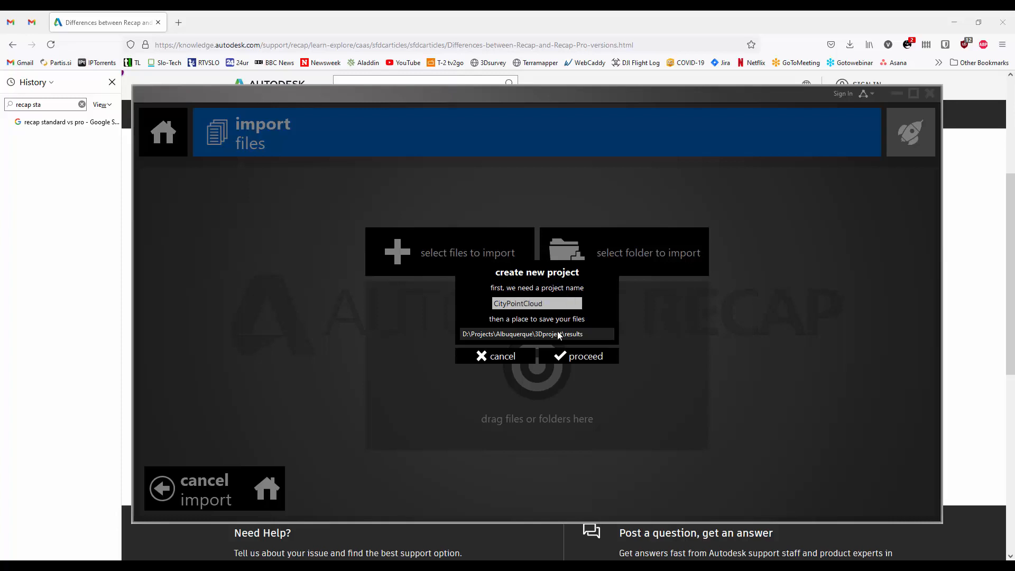
pyautogui.click(572, 357)
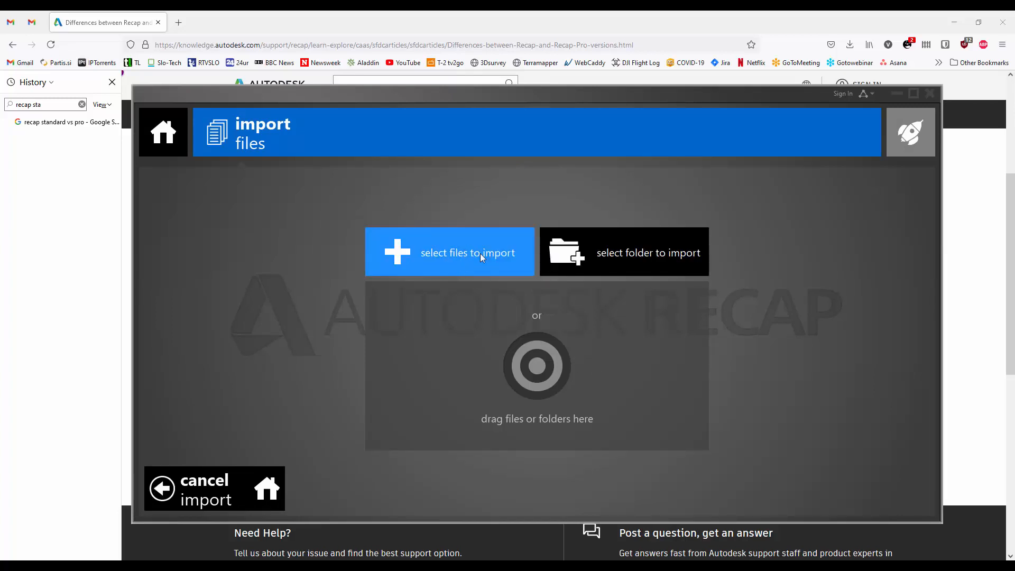
# - Import pc_city.las from D:\Projects\city into the ReCap project and start indexing the scans
pyautogui.click(454, 260)
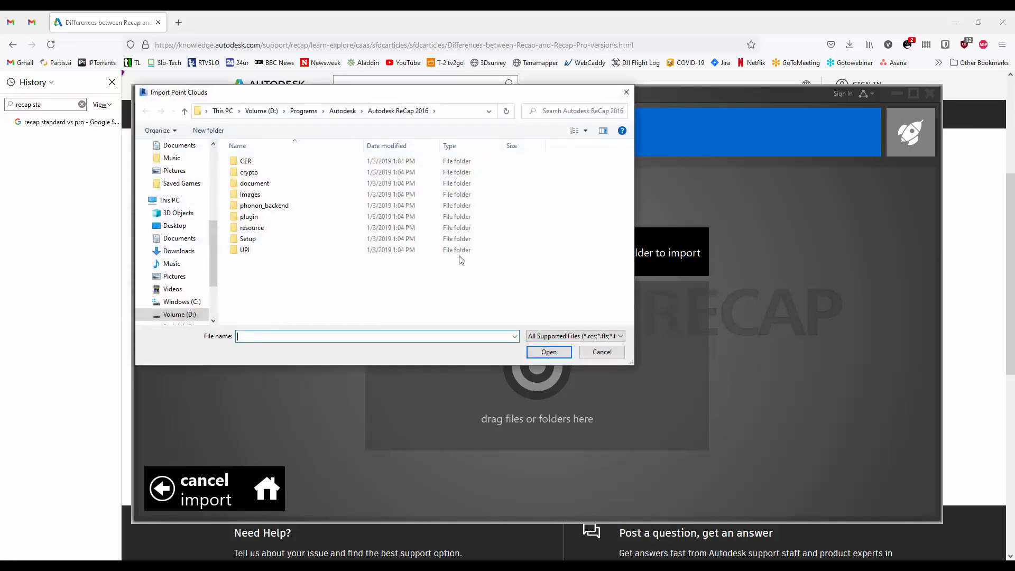
pyautogui.click(261, 110)
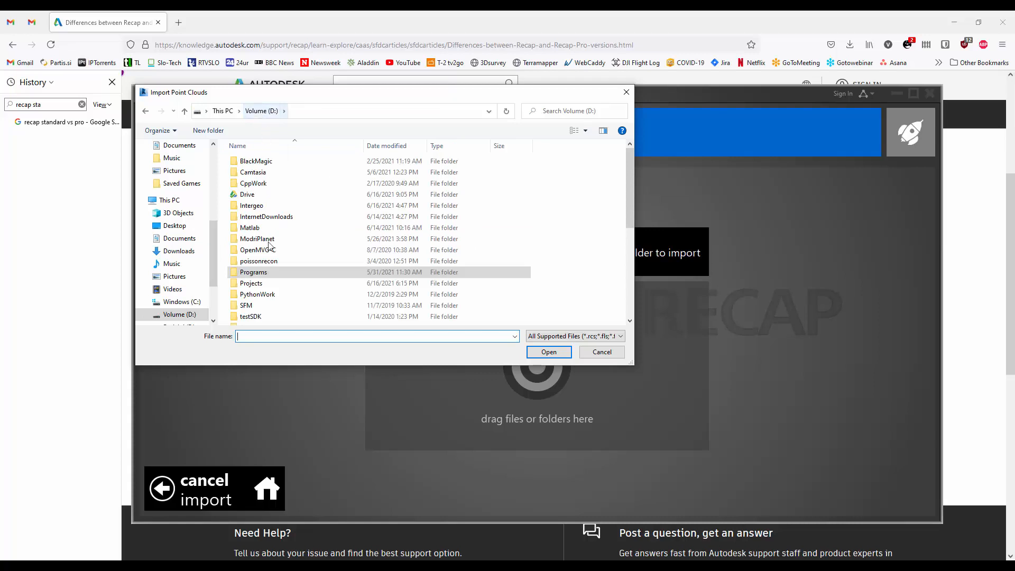
pyautogui.doubleClick(261, 286)
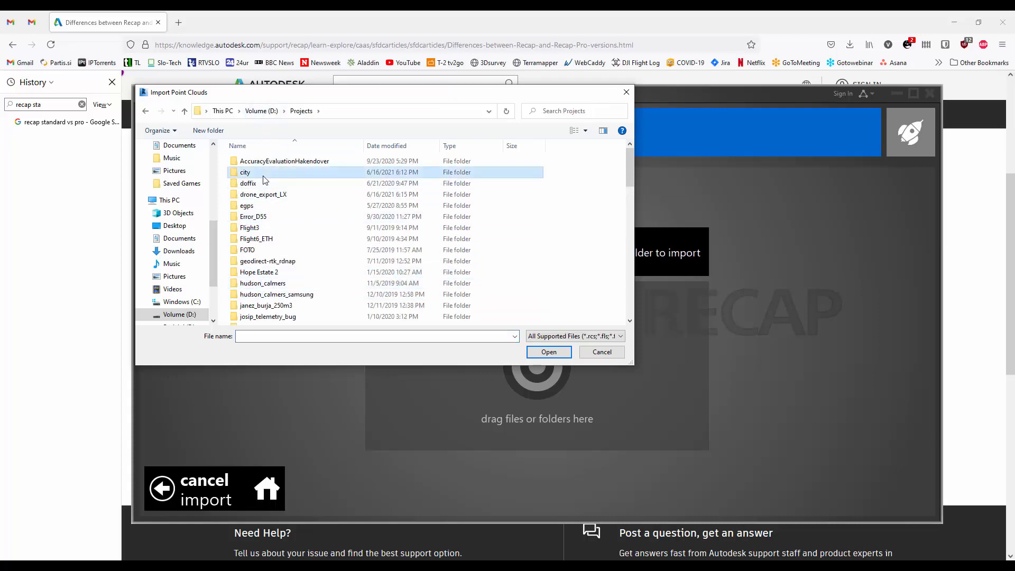
pyautogui.doubleClick(262, 180)
pyautogui.click(261, 178)
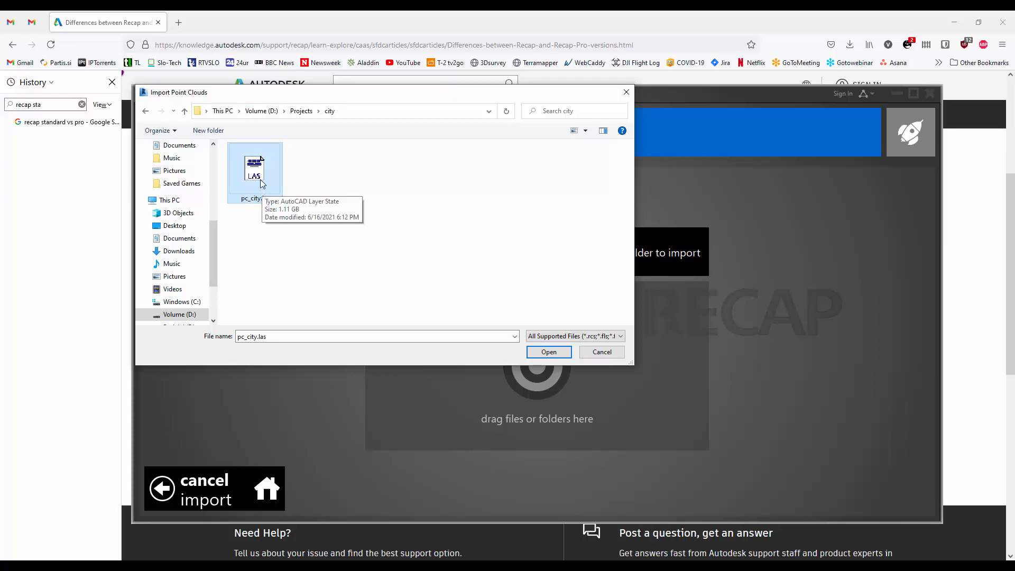
pyautogui.doubleClick(260, 178)
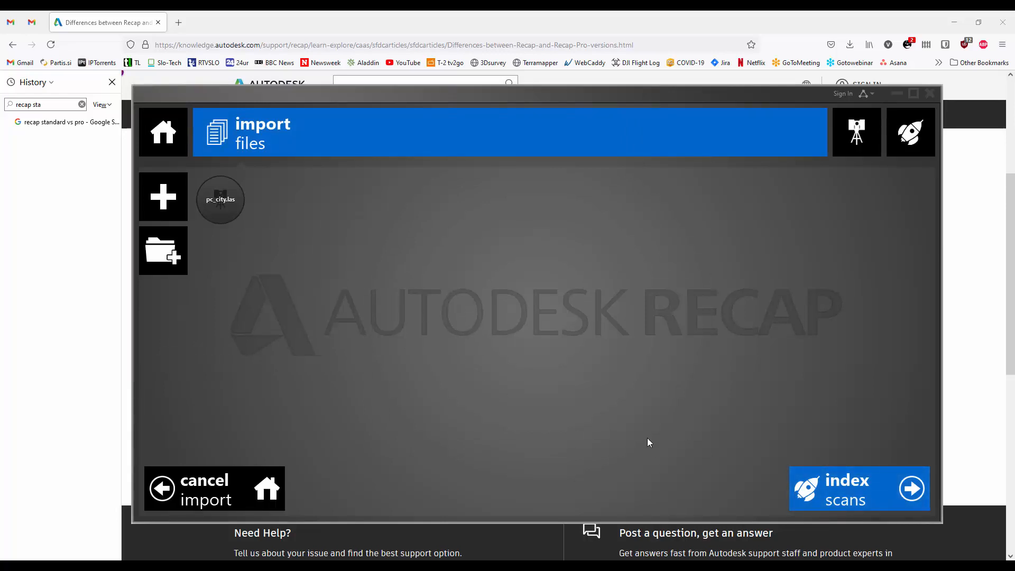
pyautogui.click(840, 496)
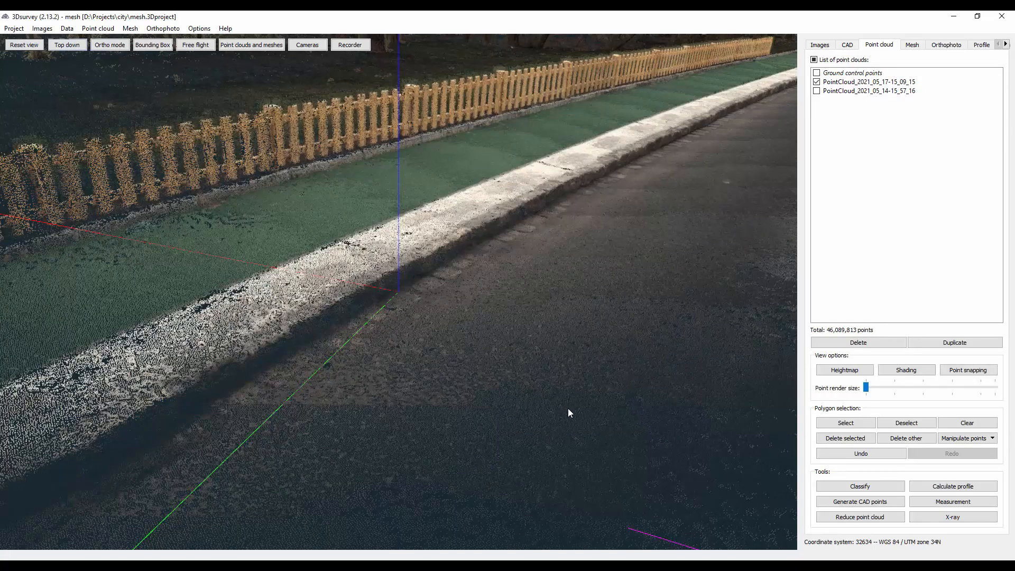
# - In 3Dsurvey, increase the point render size slightly for the displayed street point cloud
pyautogui.moveTo(548, 410); pyautogui.dragTo(537, 412)
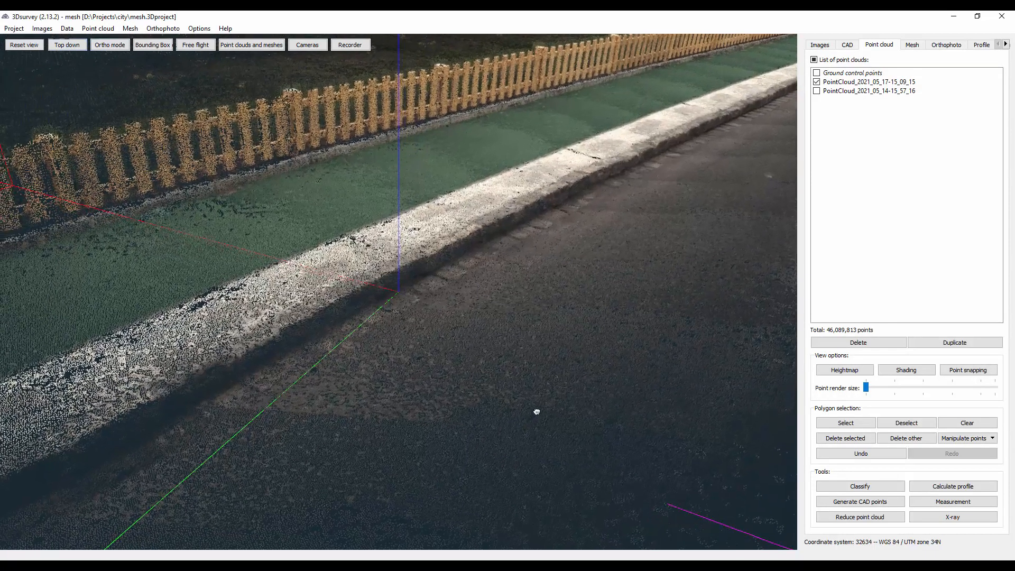
pyautogui.moveTo(866, 387); pyautogui.dragTo(892, 391)
pyautogui.moveTo(423, 350); pyautogui.dragTo(358, 369)
pyautogui.moveTo(505, 290); pyautogui.dragTo(497, 320)
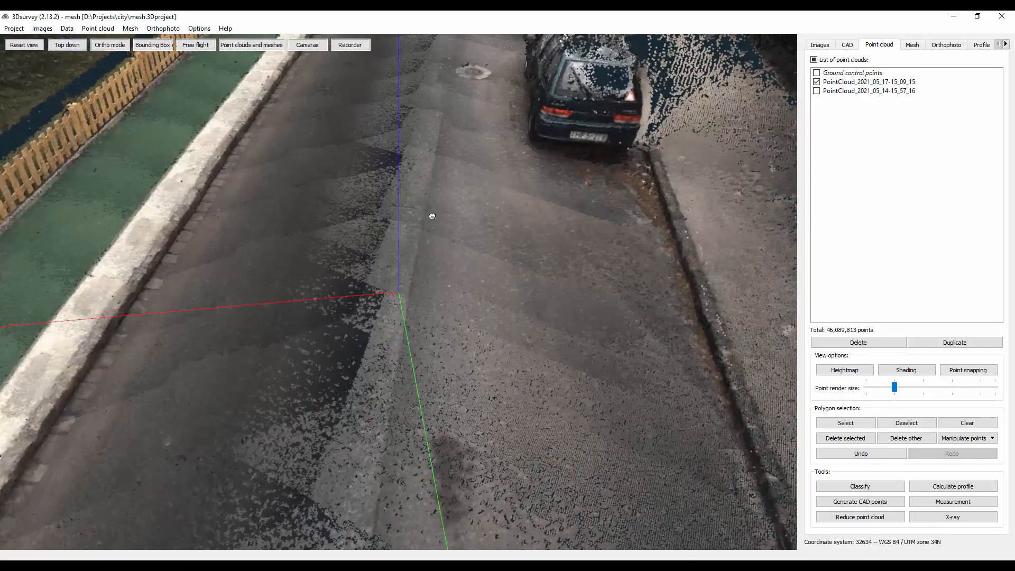
# - Examine the point cloud along the street with the parked cars and the green path
pyautogui.moveTo(426, 194); pyautogui.dragTo(338, 291)
pyautogui.scroll(-5, 337, 295)
pyautogui.moveTo(292, 203); pyautogui.dragTo(330, 282, button='right')
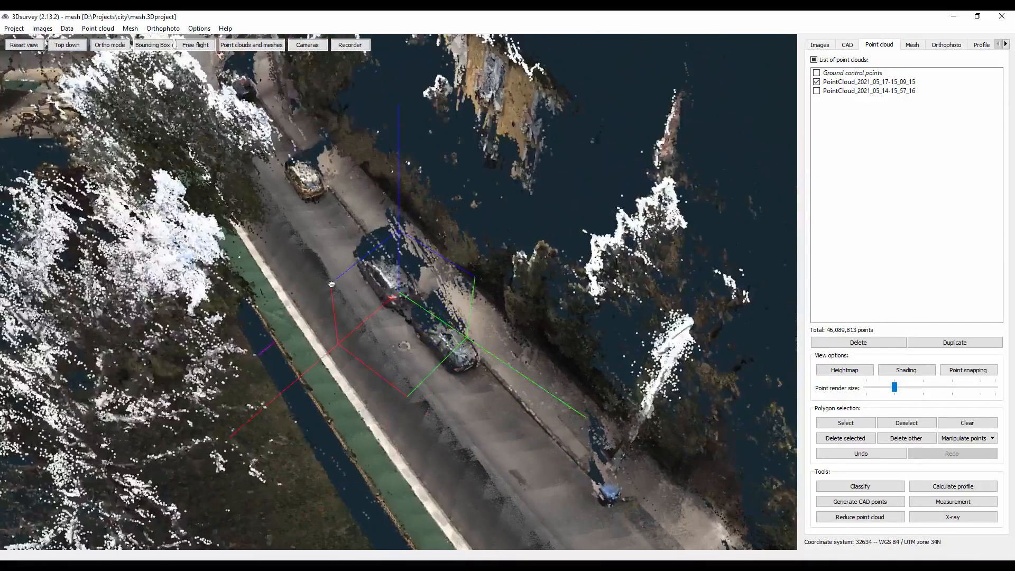
pyautogui.scroll(5, 312, 263)
pyautogui.moveTo(312, 263); pyautogui.dragTo(227, 206)
pyautogui.moveTo(227, 206); pyautogui.dragTo(369, 272, button='right')
pyautogui.moveTo(369, 272); pyautogui.dragTo(335, 291)
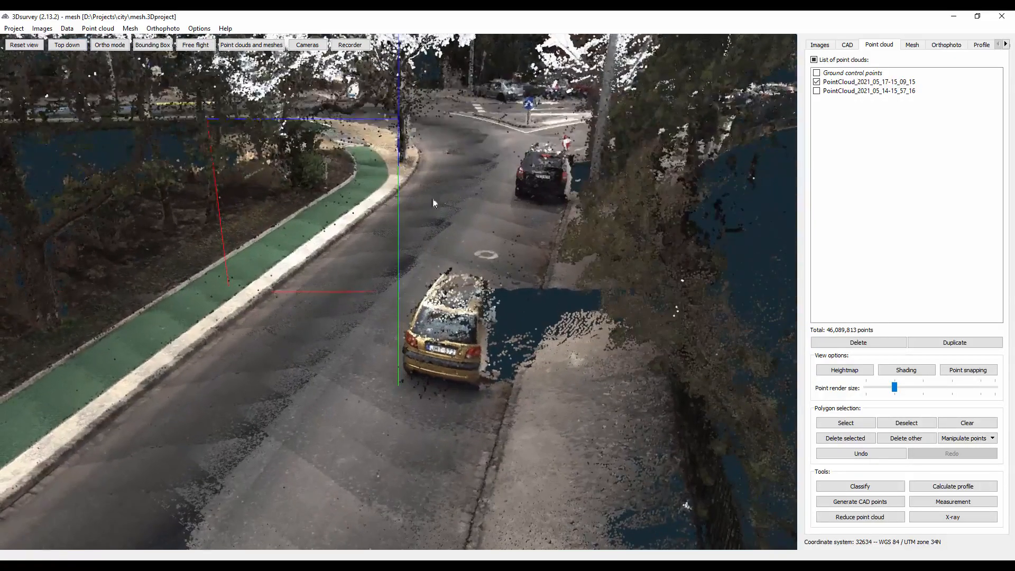
# - Examine the intersection, the curved curb edge and the disabled parking bay beside the yellow curb in the point cloud
pyautogui.moveTo(443, 192); pyautogui.dragTo(351, 265)
pyautogui.scroll(3, 455, 267)
pyautogui.scroll(3, 405, 207)
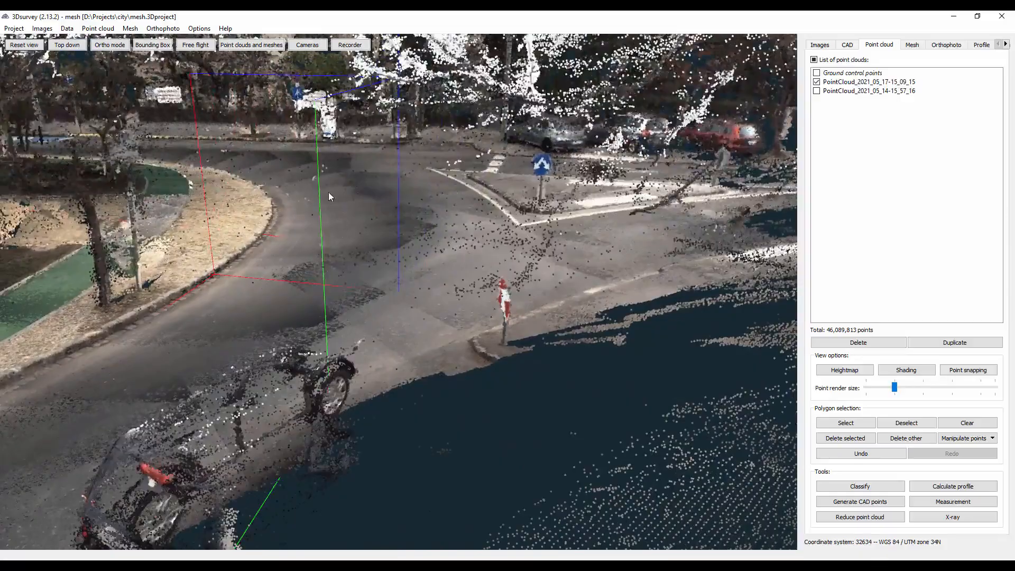
pyautogui.scroll(3, 328, 192)
pyautogui.moveTo(328, 192); pyautogui.dragTo(336, 321)
pyautogui.scroll(4, 313, 338)
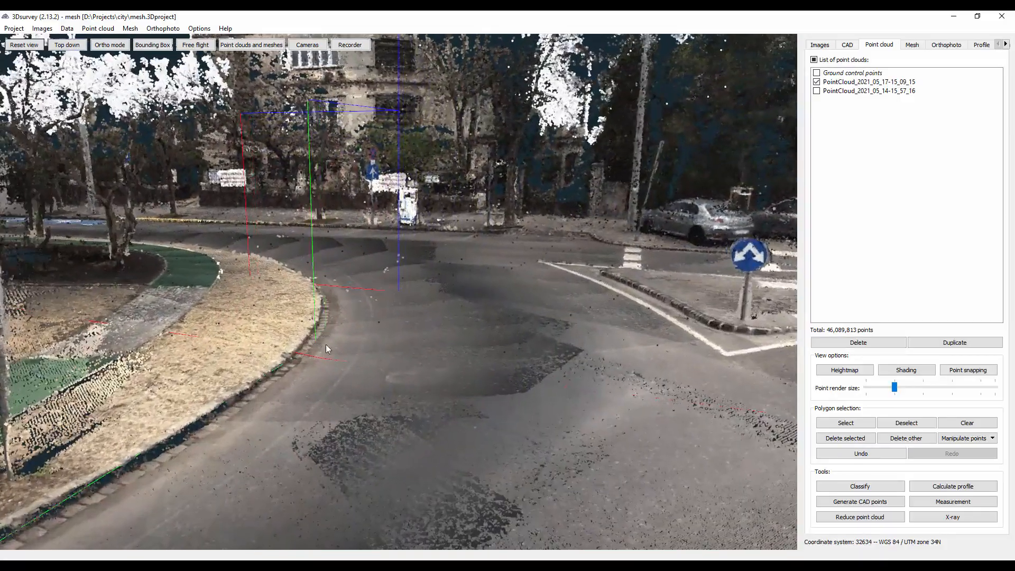
pyautogui.scroll(2, 347, 312)
pyautogui.moveTo(352, 315); pyautogui.dragTo(503, 228)
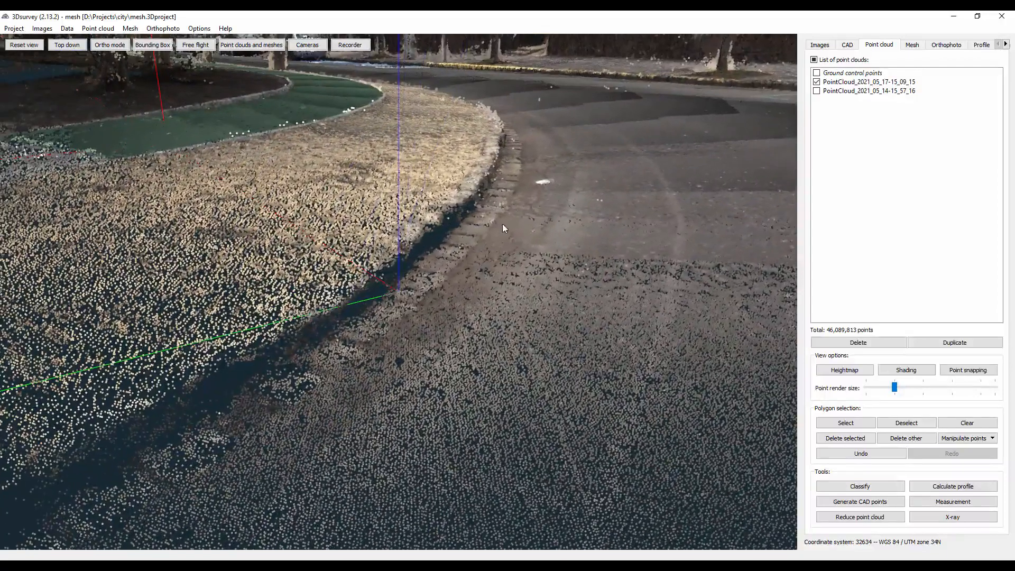
pyautogui.moveTo(518, 146); pyautogui.dragTo(355, 269)
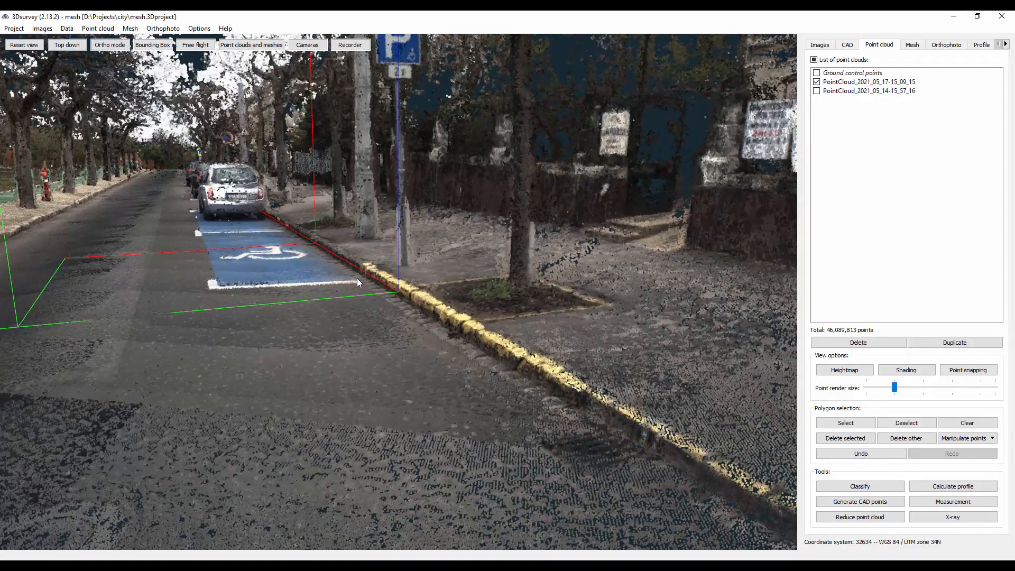
# - Examine the disabled parking bay with the parked car, then the street and green path from above in the point cloud
pyautogui.scroll(5, 358, 274)
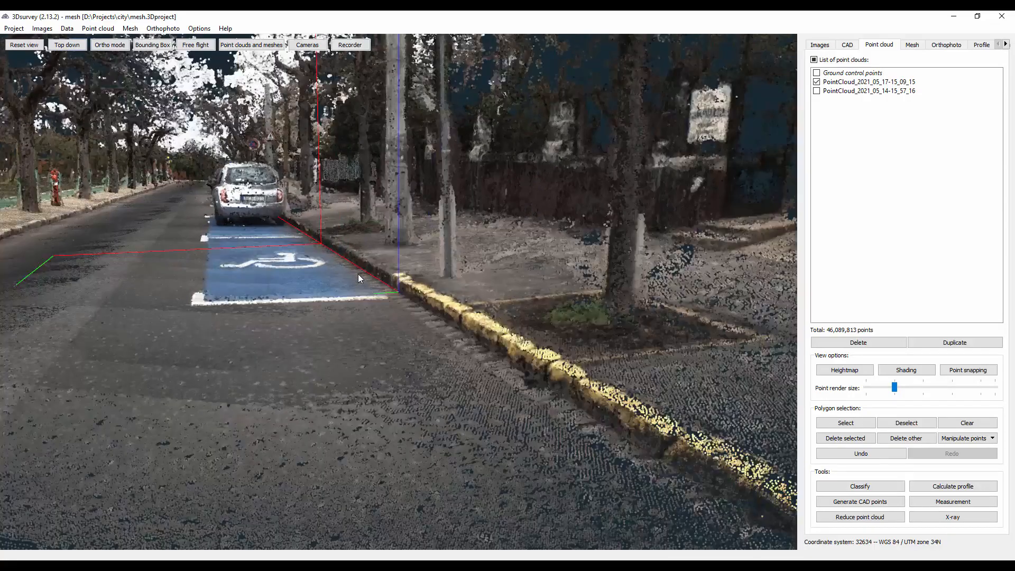
pyautogui.moveTo(351, 275); pyautogui.dragTo(636, 292)
pyautogui.moveTo(506, 370)
pyautogui.mouseDown()
pyautogui.moveTo(532, 347)
pyautogui.moveTo(572, 378)
pyautogui.moveTo(593, 346)
pyautogui.moveTo(352, 420)
pyautogui.moveTo(323, 325)
pyautogui.moveTo(362, 227)
pyautogui.moveTo(508, 421)
pyautogui.mouseUp()
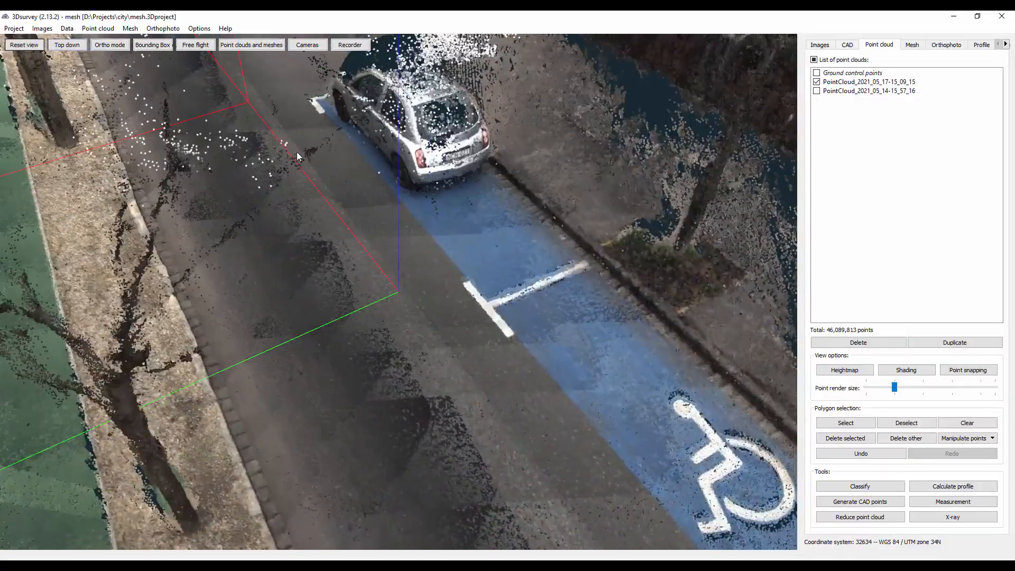
pyautogui.moveTo(297, 152); pyautogui.dragTo(418, 317)
pyautogui.moveTo(241, 131); pyautogui.dragTo(280, 217)
pyautogui.moveTo(353, 232); pyautogui.dragTo(470, 435)
pyautogui.moveTo(299, 184); pyautogui.dragTo(414, 429)
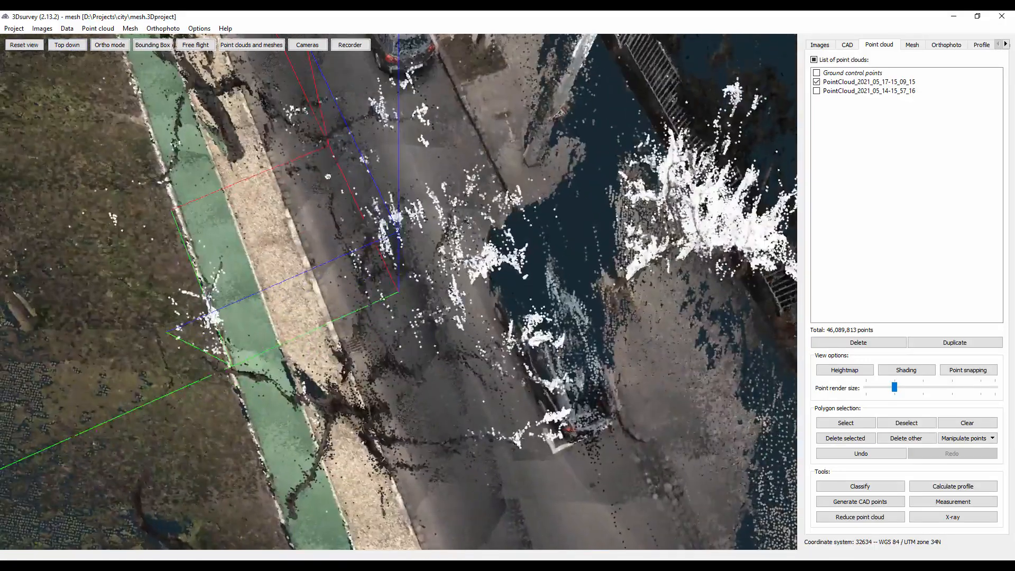
pyautogui.moveTo(355, 188); pyautogui.dragTo(457, 417)
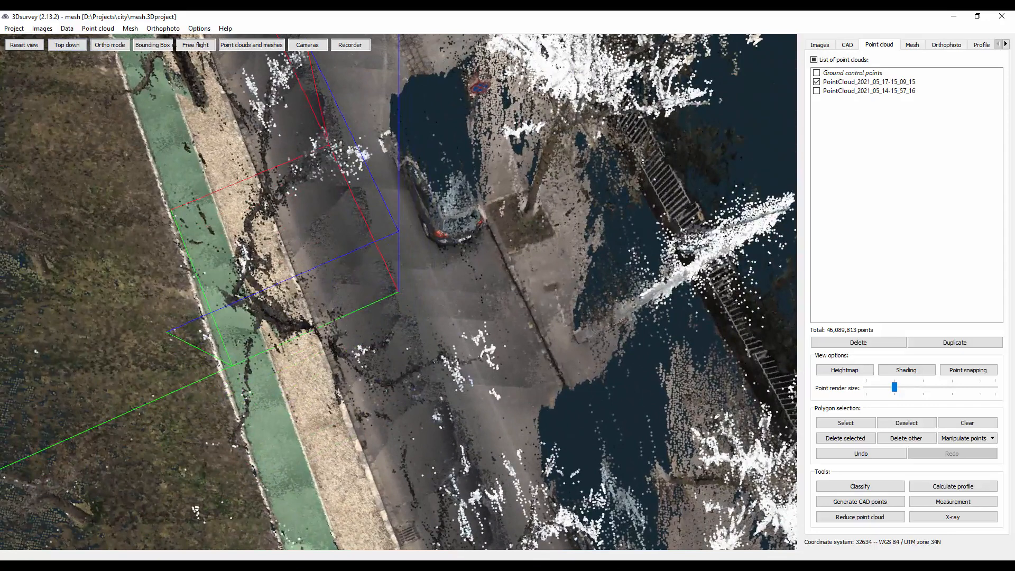
# - Switch to Autodesk ReCap and launch the project with the indexed pc_city.las scan
pyautogui.moveTo(479, 566)
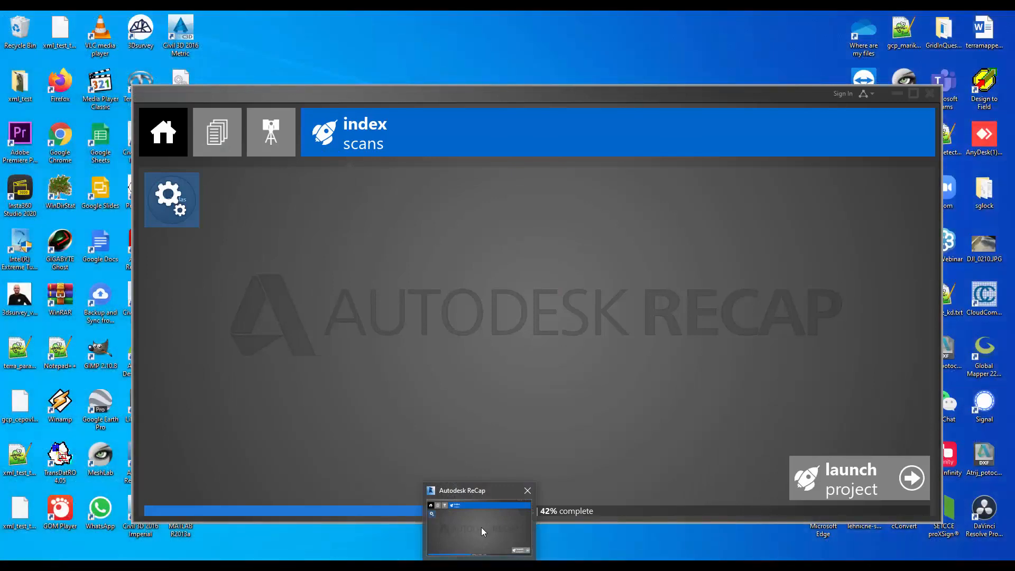
pyautogui.click(483, 529)
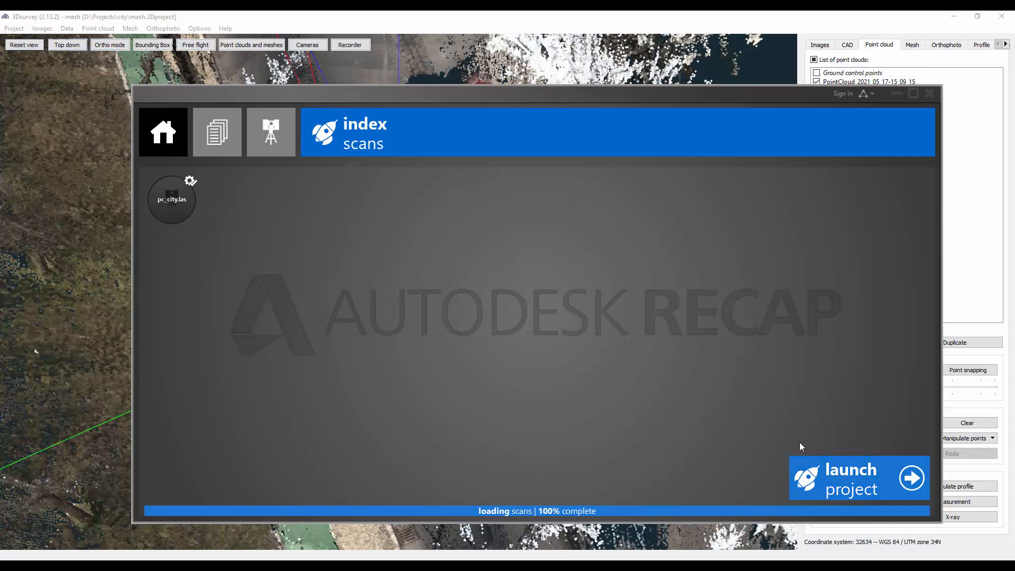
pyautogui.click(838, 482)
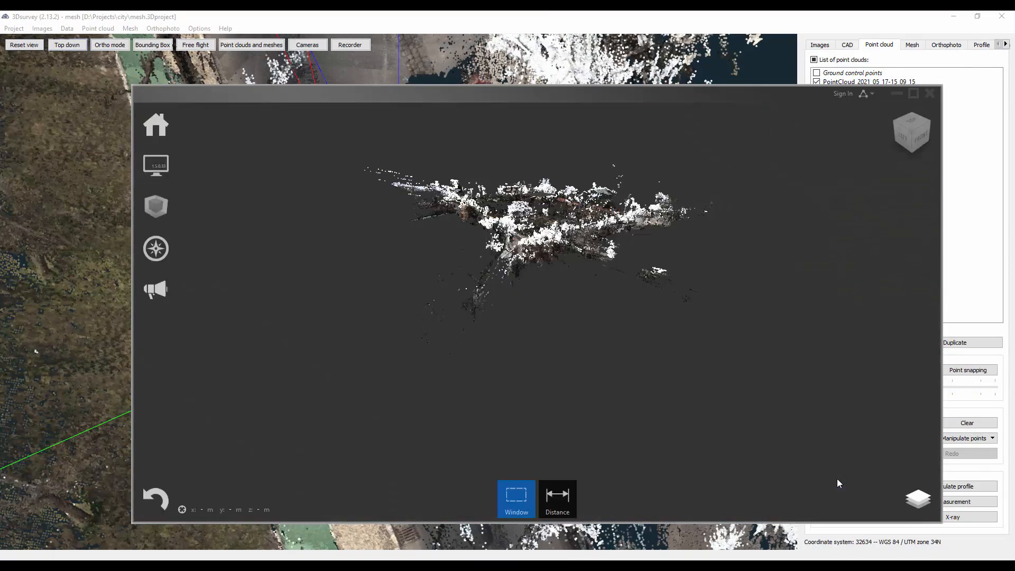
# - Examine the whole city point cloud in ReCap, then the road junction, the curved green path and the surrounding trees up close
pyautogui.moveTo(532, 251); pyautogui.dragTo(527, 314)
pyautogui.moveTo(561, 252)
pyautogui.mouseDown(button='middle')
pyautogui.moveTo(553, 279)
pyautogui.moveTo(573, 275)
pyautogui.moveTo(560, 287)
pyautogui.moveTo(514, 293)
pyautogui.moveTo(602, 231)
pyautogui.moveTo(536, 248)
pyautogui.moveTo(511, 280)
pyautogui.mouseUp(button='middle')
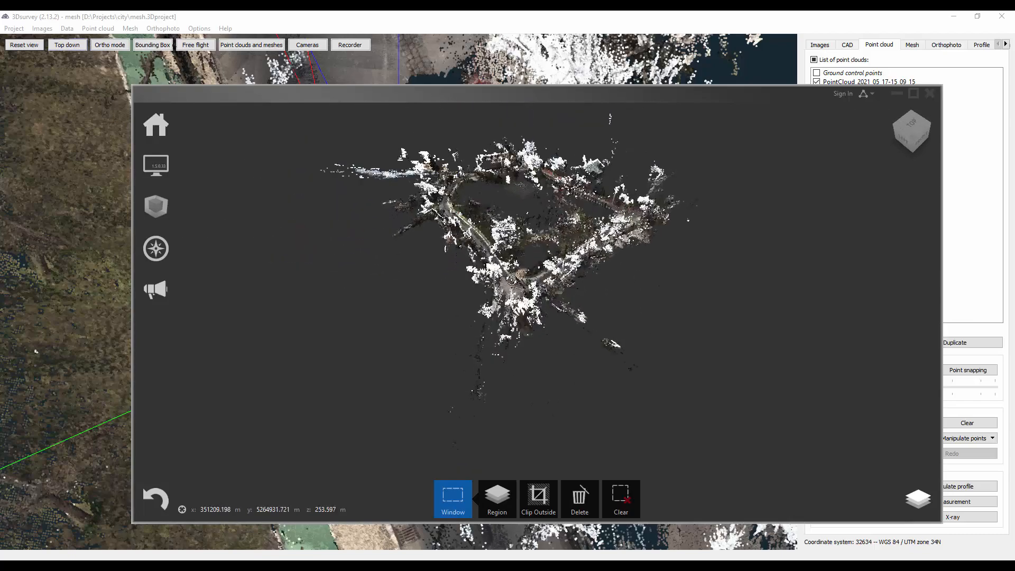
pyautogui.scroll(10, 513, 284)
pyautogui.scroll(6, 513, 284)
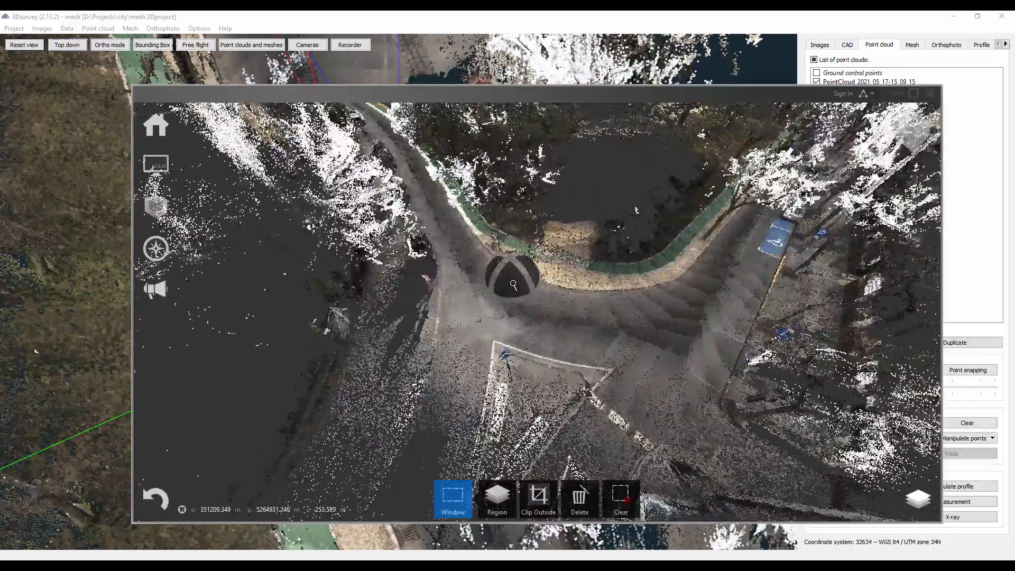
pyautogui.keyDown('shift'); pyautogui.moveTo(513, 284); pyautogui.dragTo(768, 338, button='middle'); pyautogui.keyUp('shift')
pyautogui.scroll(-4, 768, 337)
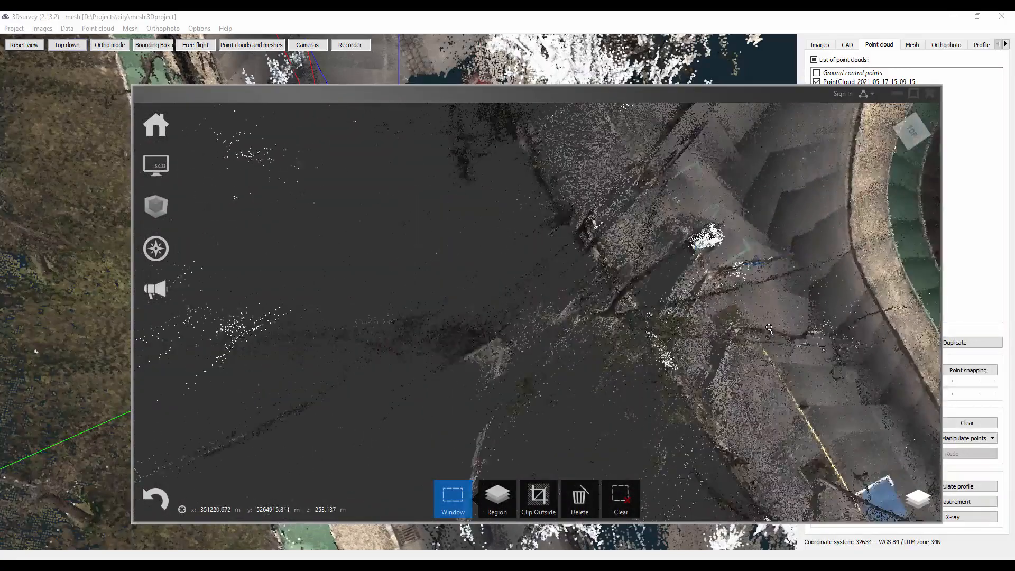
pyautogui.keyDown('shift'); pyautogui.moveTo(832, 195); pyautogui.dragTo(487, 150, button='middle'); pyautogui.keyUp('shift')
# - Export the ReCap project to D:\Projects\city as a unified RCP file named CityPointcloud, and unify the project scans
pyautogui.moveTo(154, 126)
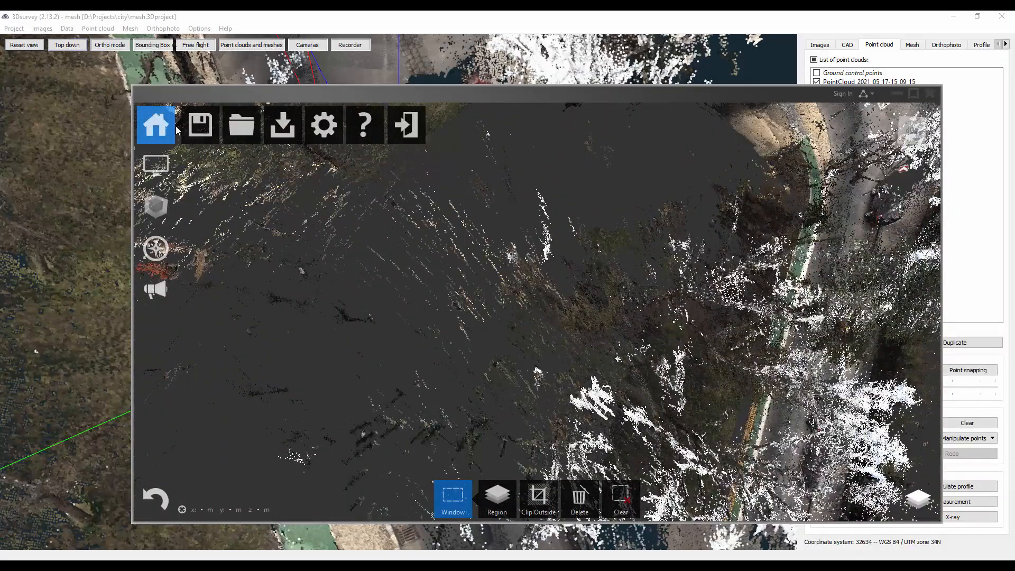
pyautogui.moveTo(284, 126)
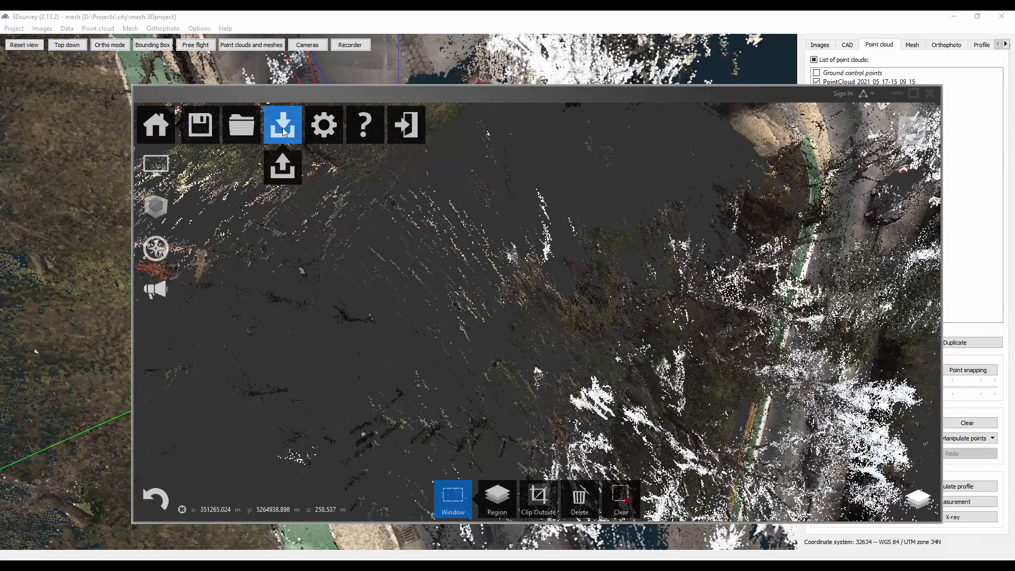
pyautogui.click(281, 168)
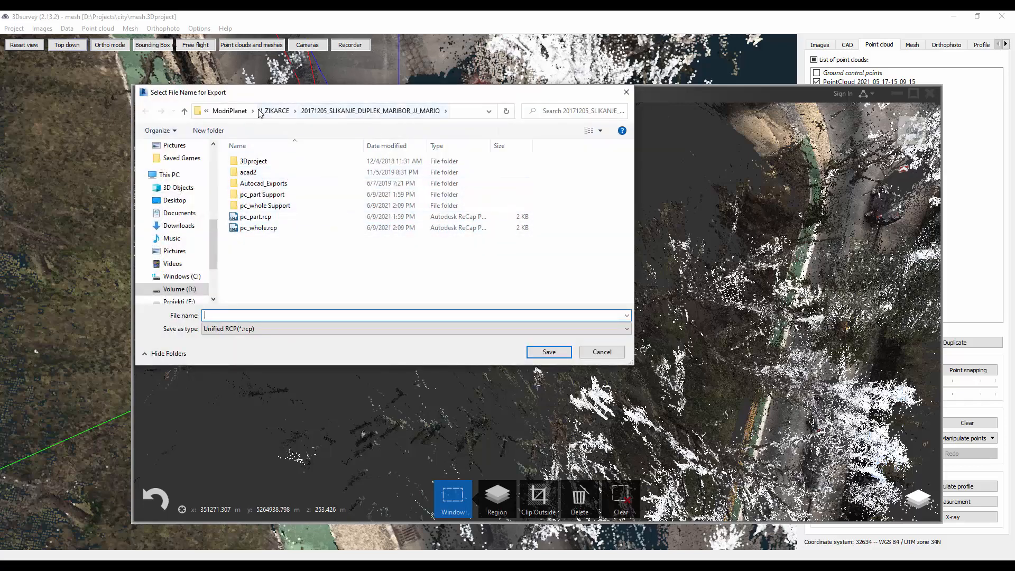
pyautogui.click(229, 111)
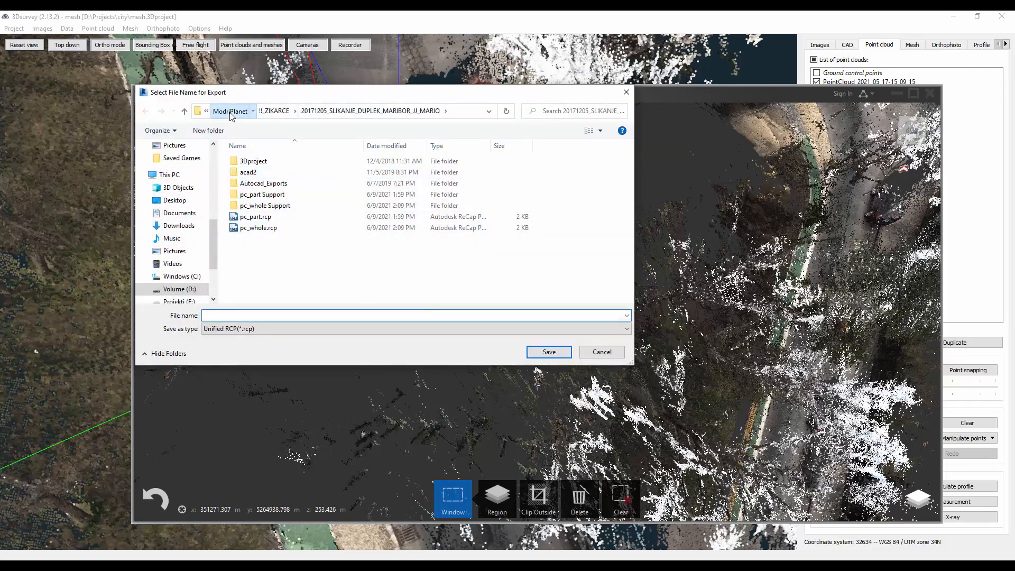
pyautogui.click(261, 111)
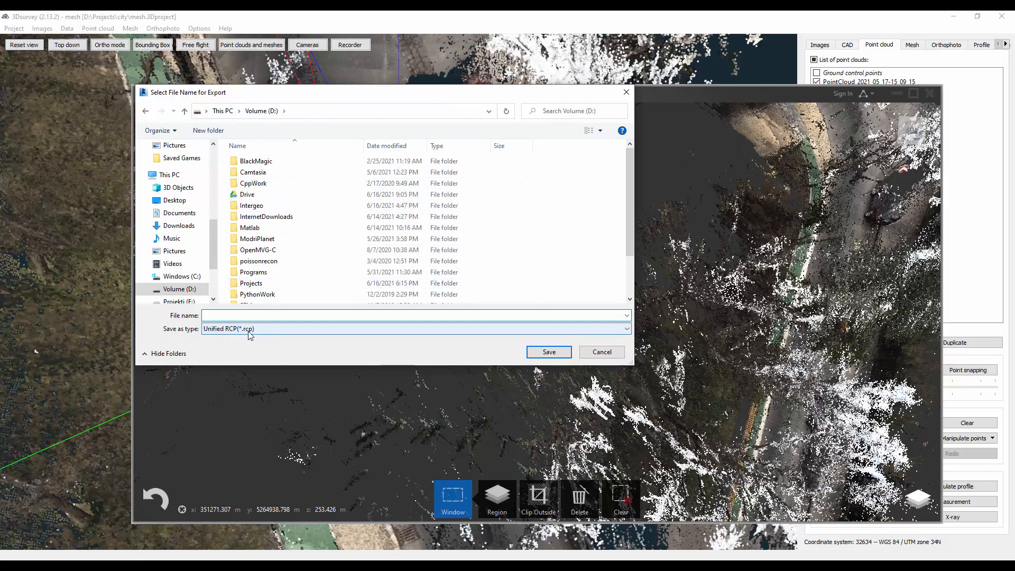
pyautogui.doubleClick(264, 282)
pyautogui.doubleClick(266, 173)
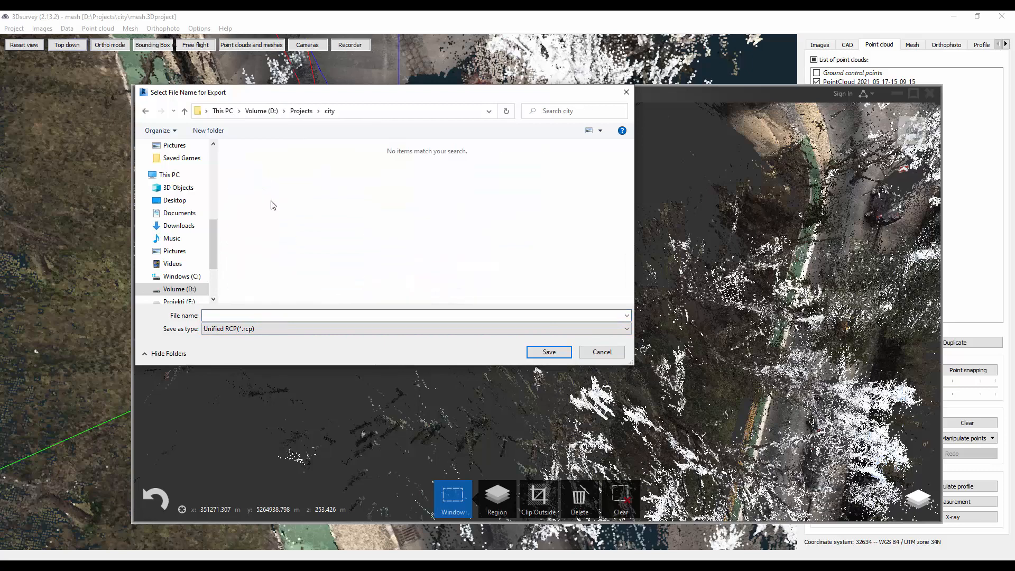
pyautogui.click(267, 315)
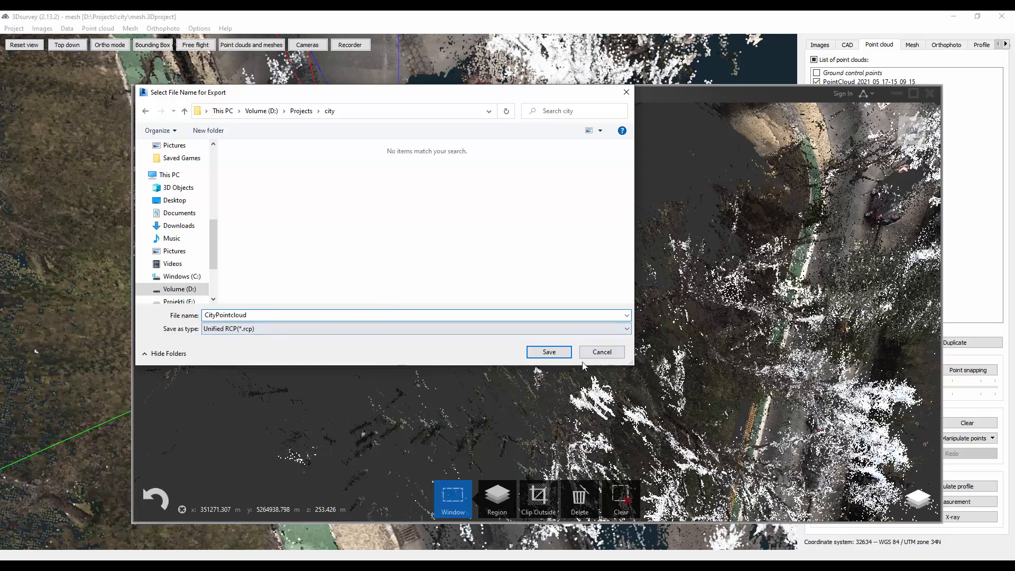
pyautogui.click(555, 352)
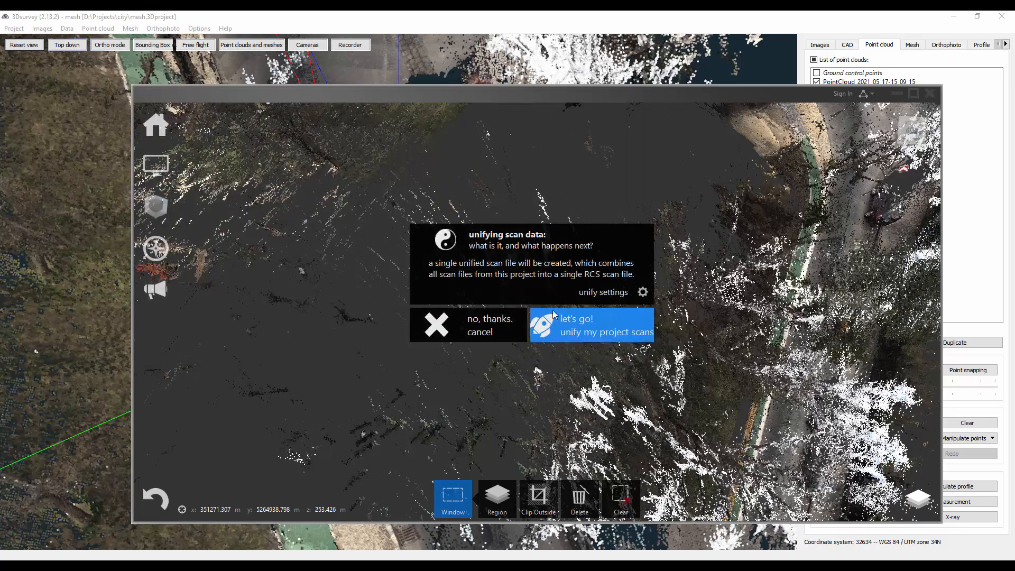
pyautogui.click(584, 332)
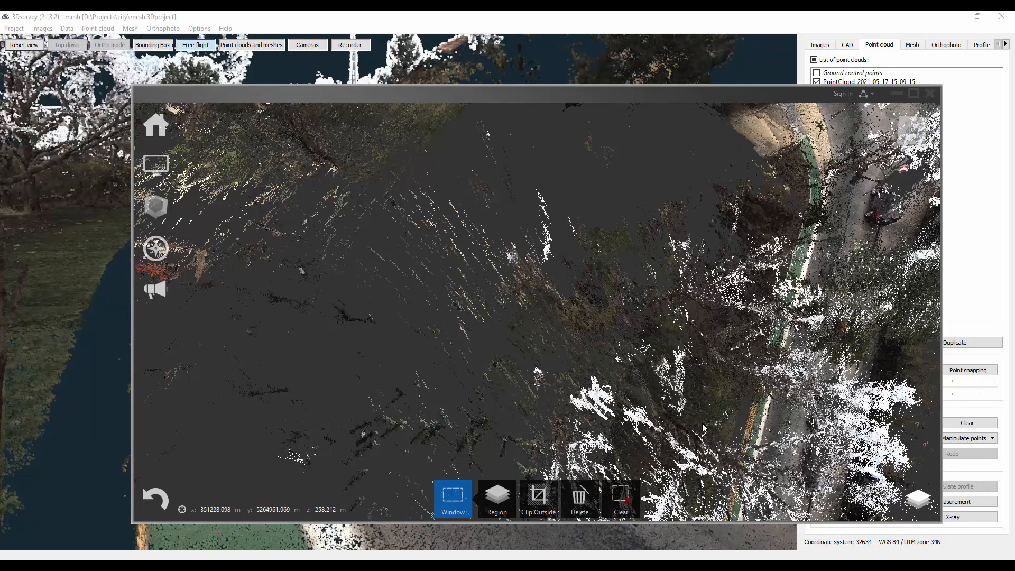
# - Look over the street bend in the ReCap point cloud and switch to Drawing1 in Autodesk Civil 3D
pyautogui.moveTo(703, 423); pyautogui.dragTo(706, 381)
pyautogui.keyDown('shift'); pyautogui.moveTo(756, 373); pyautogui.dragTo(1010, 324, button='middle'); pyautogui.keyUp('shift')
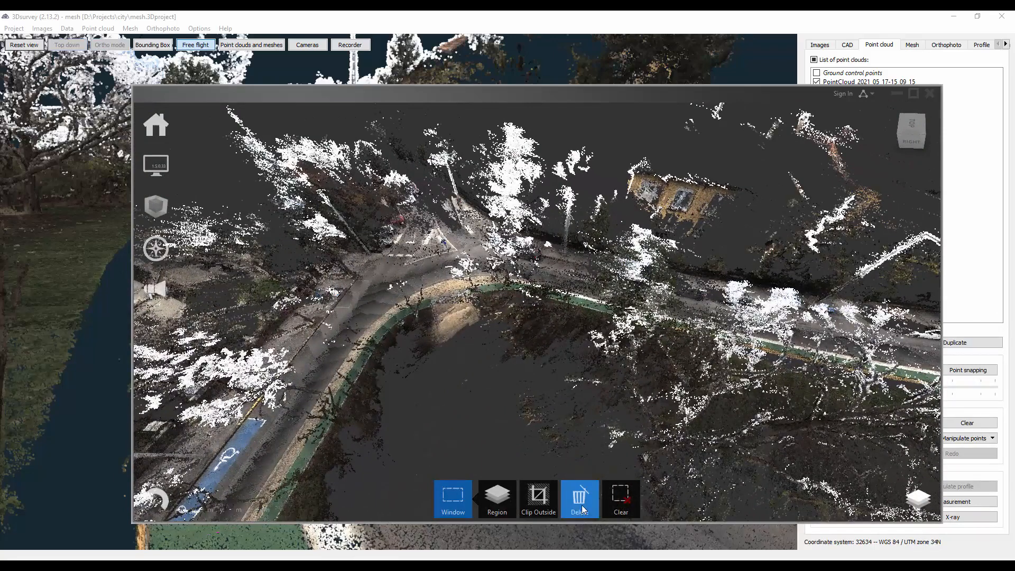
pyautogui.moveTo(453, 565)
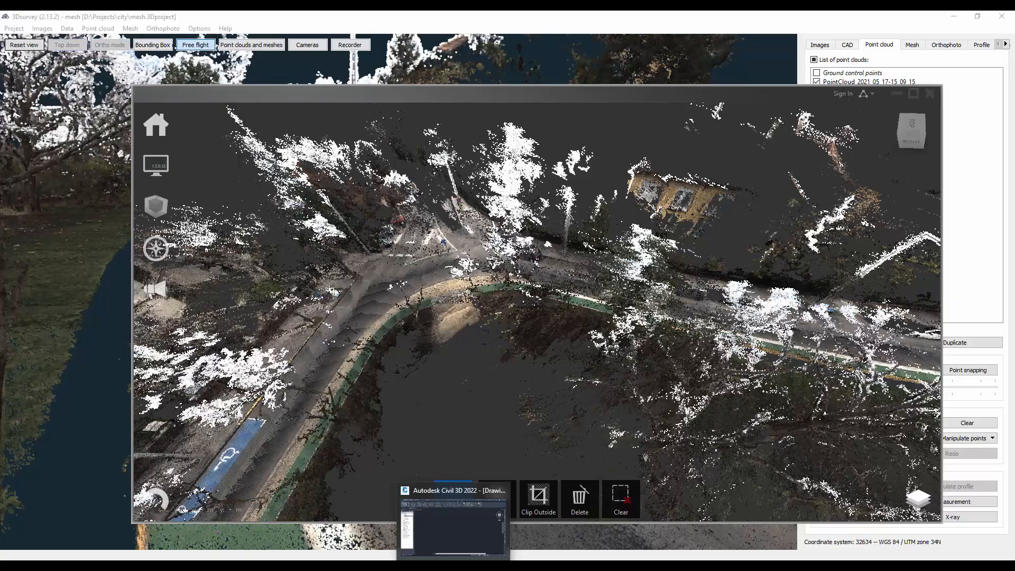
pyautogui.click(449, 538)
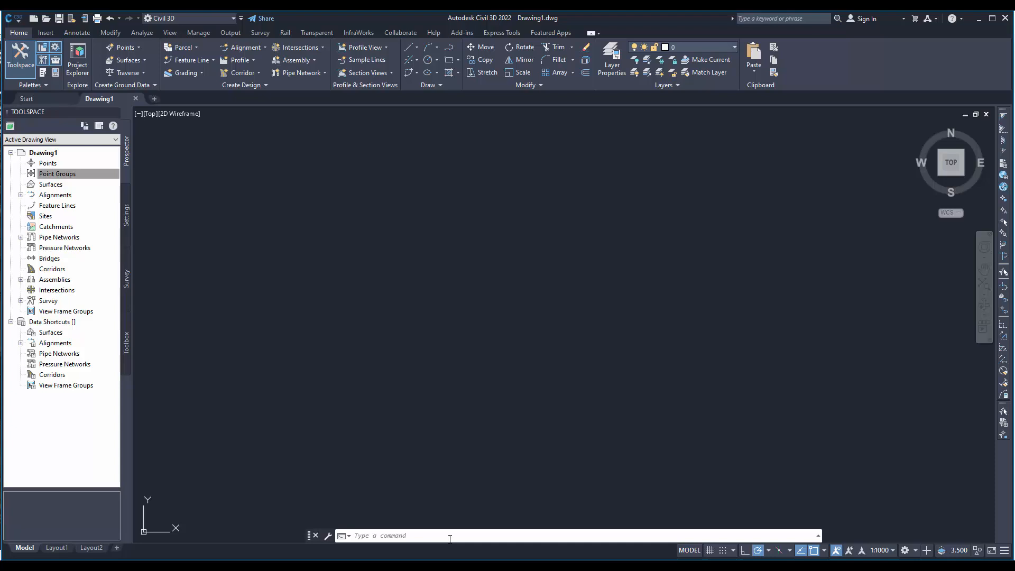
# - Attach CityPointcloud.rcp from D:\Projects\city with PCATTACH, using a relative path, insertion point 0,0,0, scale 1.000 and zoom to point cloud
pyautogui.write('pc')
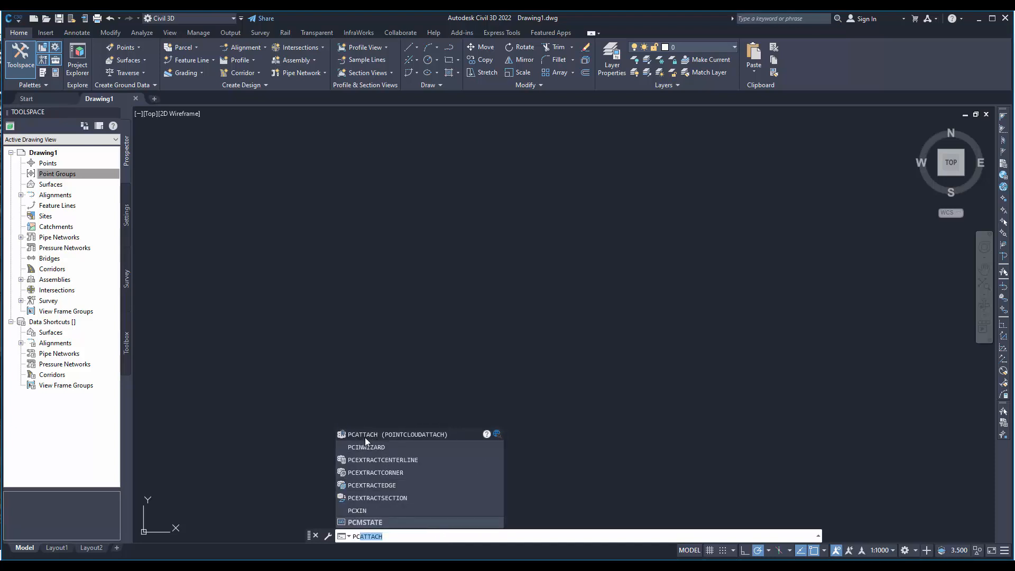
pyautogui.click(402, 436)
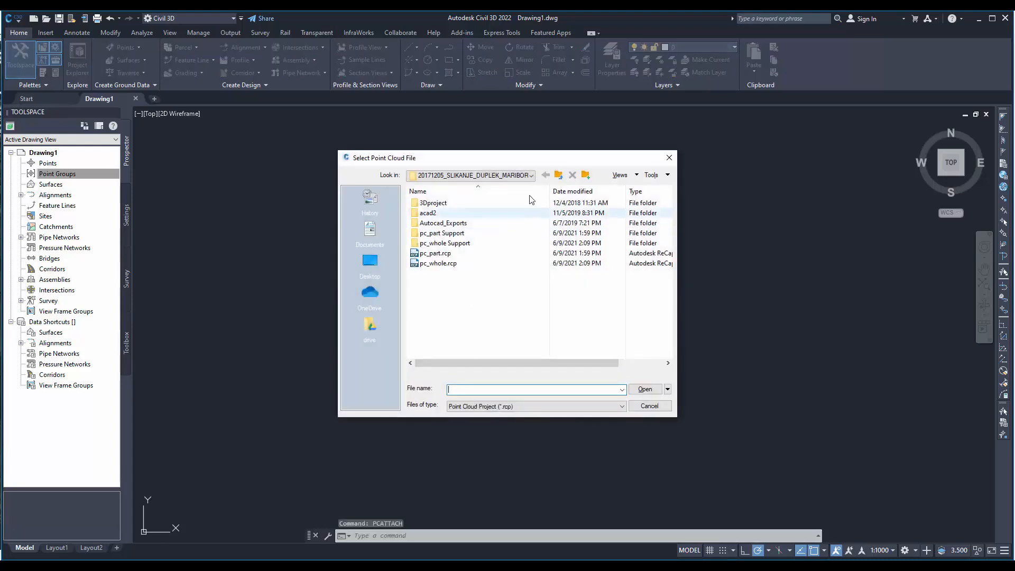
pyautogui.click(558, 175)
pyautogui.click(560, 177)
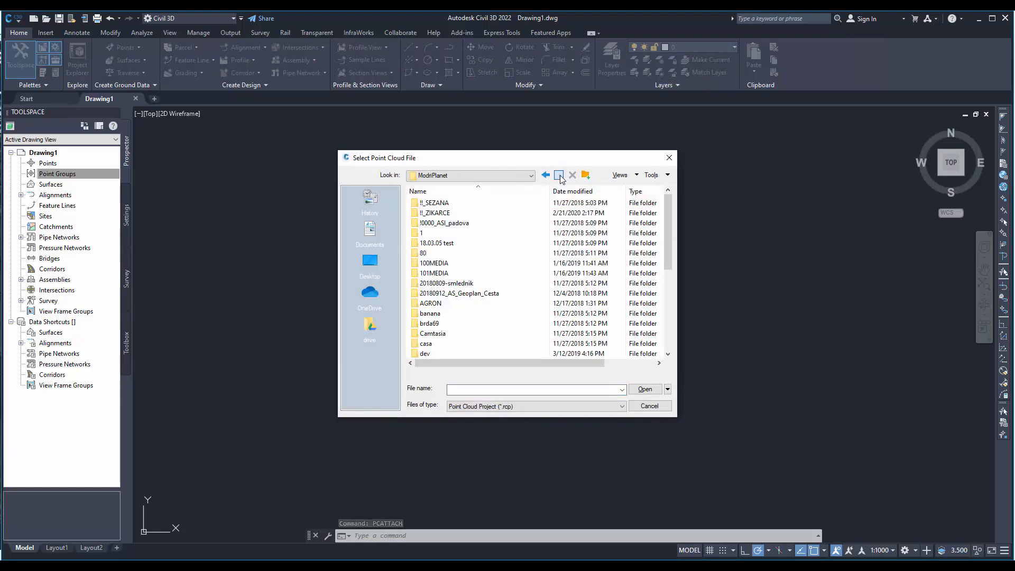
pyautogui.click(558, 176)
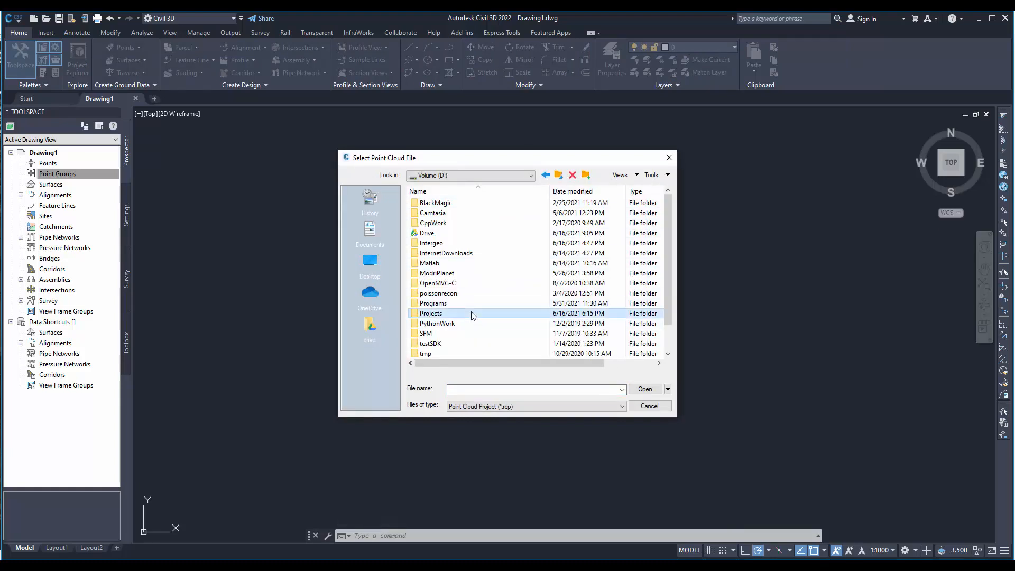
pyautogui.doubleClick(467, 313)
pyautogui.doubleClick(459, 214)
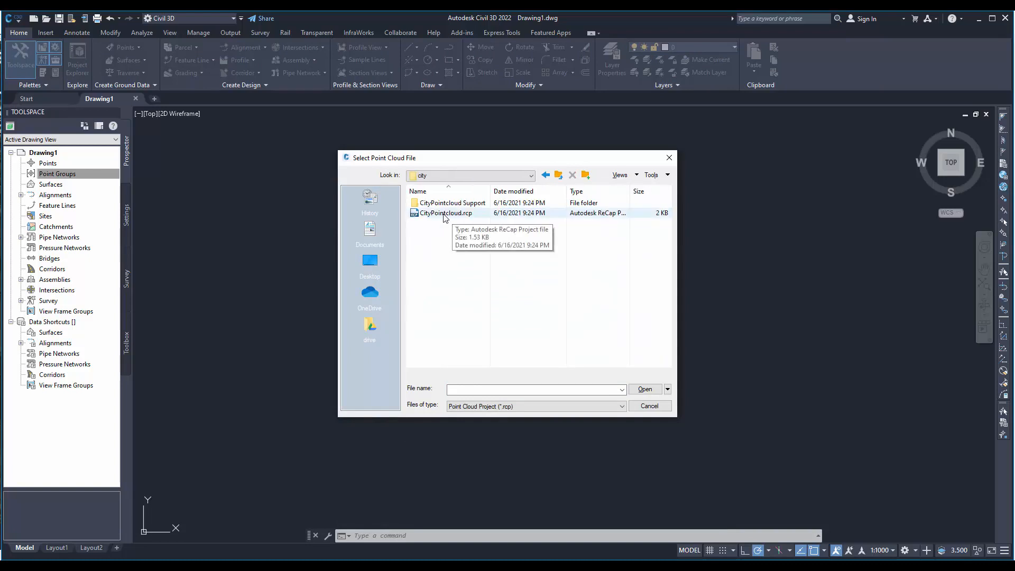
pyautogui.click(444, 213)
pyautogui.doubleClick(443, 215)
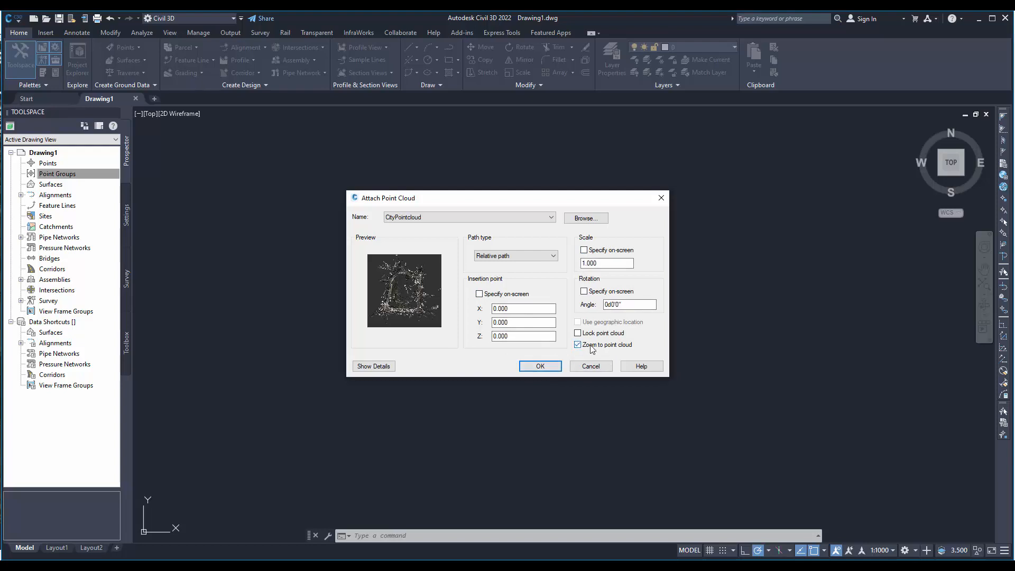
pyautogui.click(538, 370)
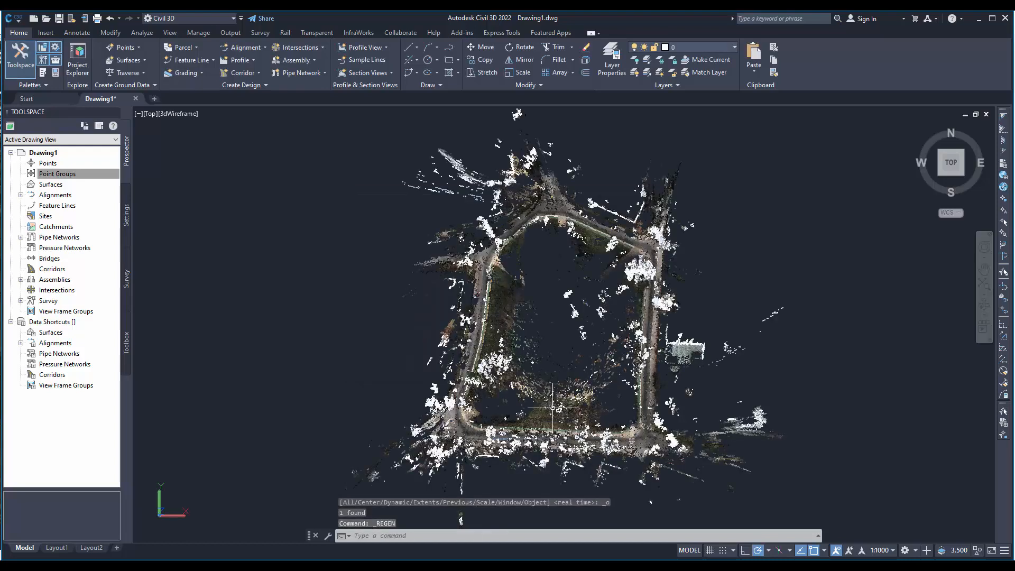
# - Examine the attached point cloud in Civil 3D, including the street lamp, wooden fence, green path, curb and parked car
pyautogui.scroll(6, 454, 392)
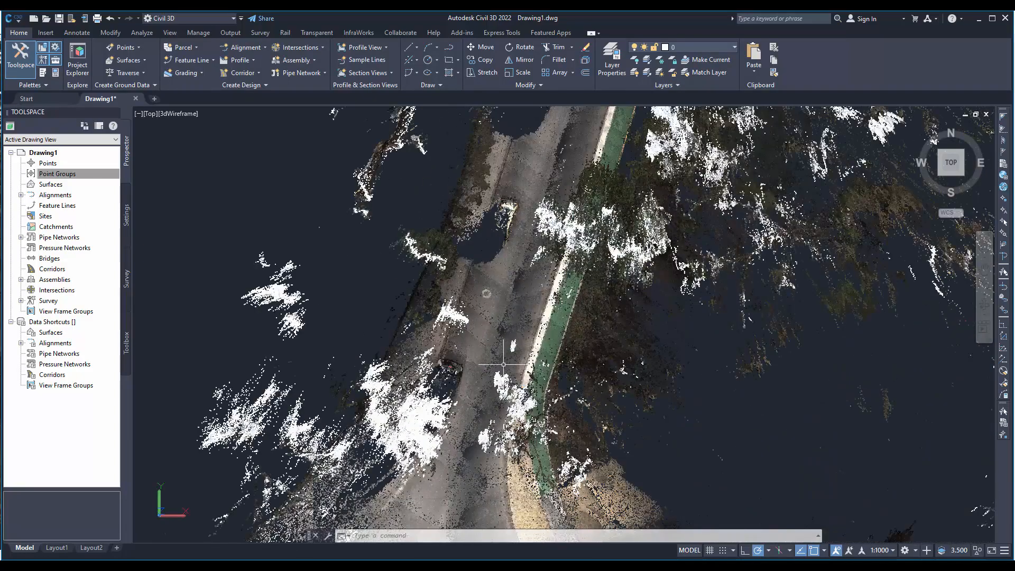
pyautogui.keyDown('shift'); pyautogui.moveTo(493, 373); pyautogui.dragTo(478, 460, button='middle'); pyautogui.keyUp('shift')
pyautogui.scroll(5, 479, 459)
pyautogui.moveTo(720, 311); pyautogui.dragTo(330, 537, button='middle')
pyautogui.moveTo(757, 360); pyautogui.dragTo(591, 537, button='middle')
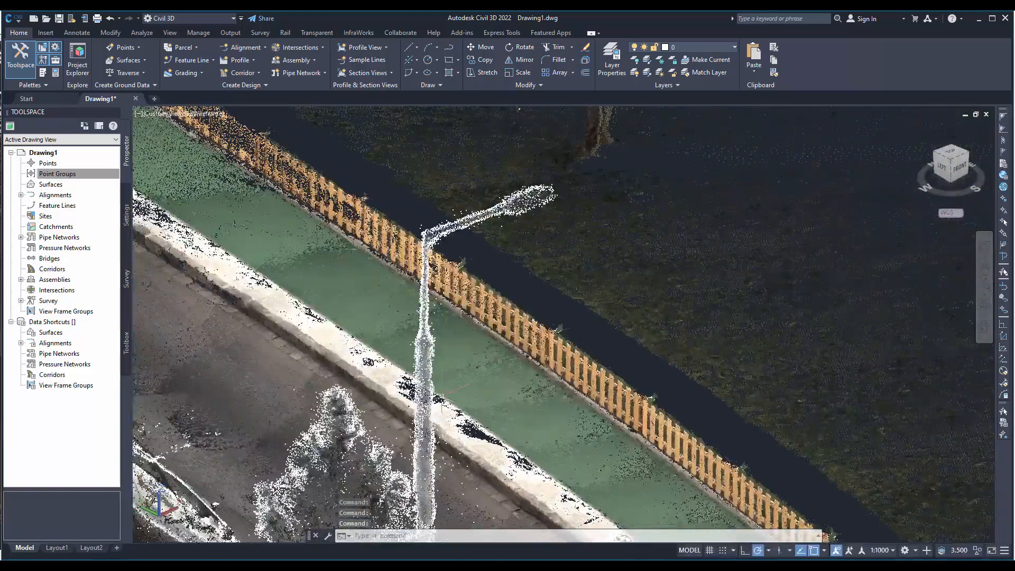
pyautogui.keyDown('shift'); pyautogui.moveTo(441, 407); pyautogui.dragTo(772, 486, button='middle'); pyautogui.keyUp('shift')
pyautogui.moveTo(352, 333); pyautogui.dragTo(473, 504, button='middle')
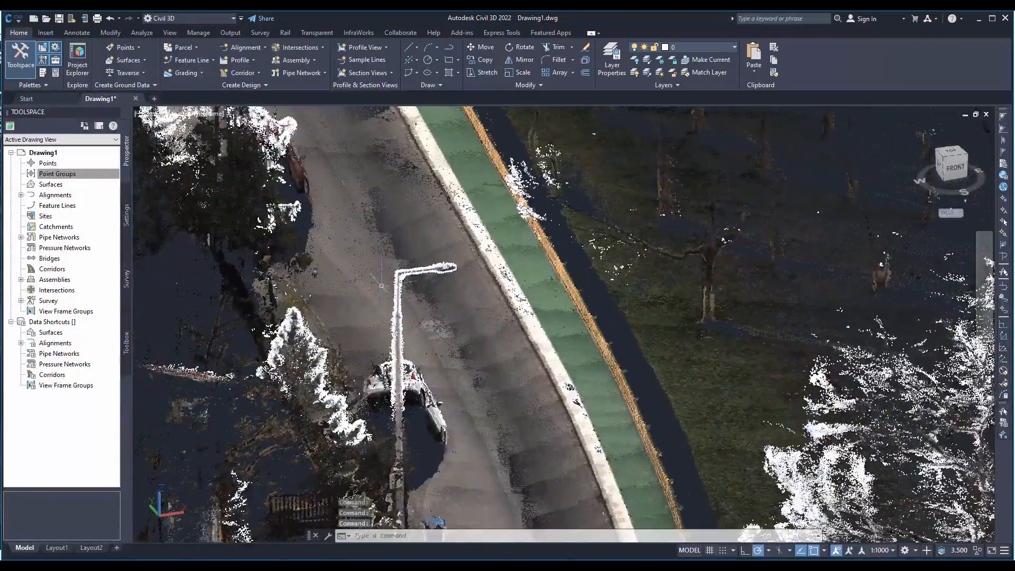
pyautogui.scroll(5, 443, 316)
pyautogui.keyDown('shift'); pyautogui.moveTo(468, 370); pyautogui.dragTo(483, 431, button='middle'); pyautogui.keyUp('shift')
pyautogui.scroll(6, 647, 300)
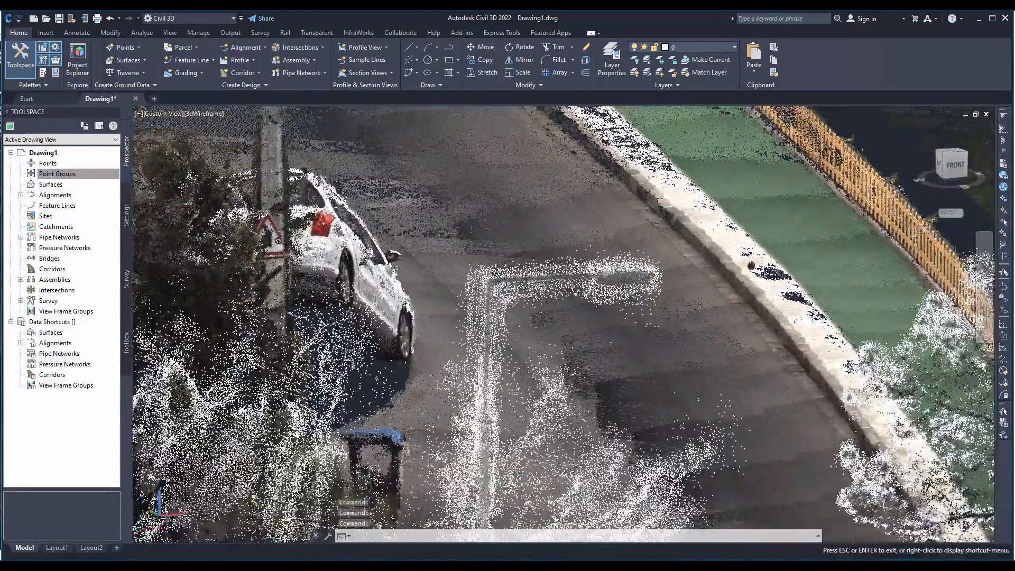
pyautogui.scroll(-5, 648, 300)
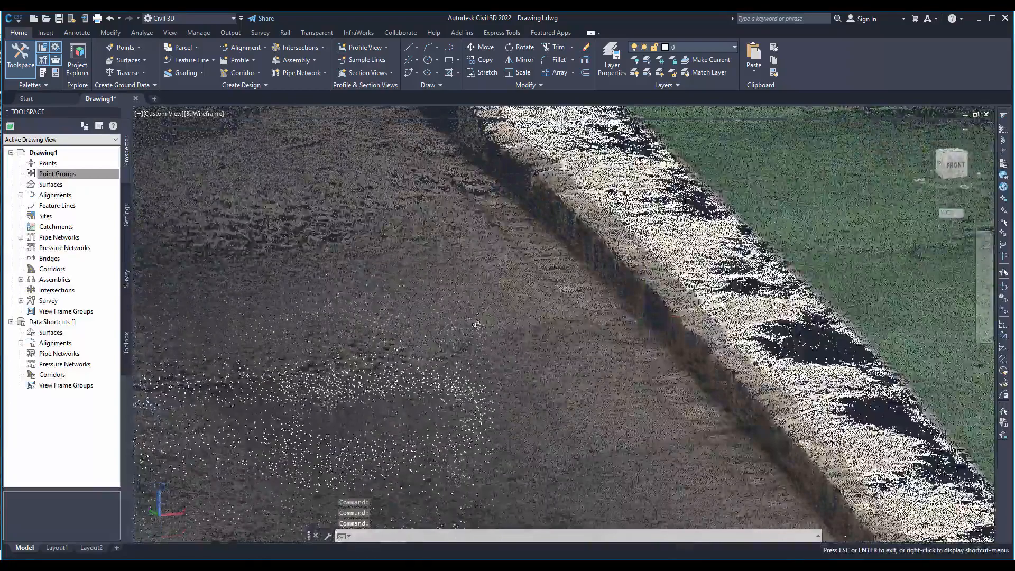
pyautogui.scroll(-3, 539, 374)
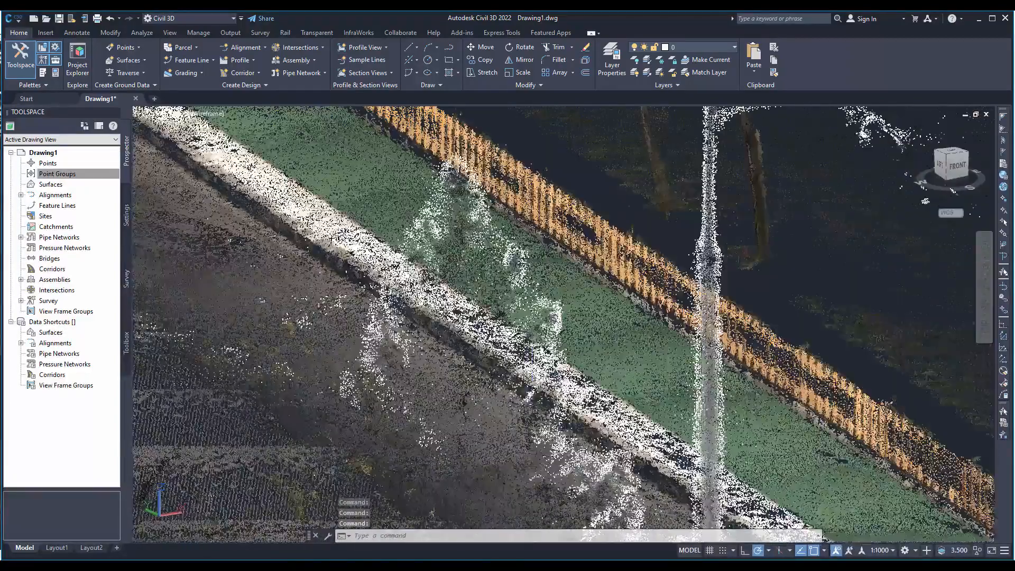
# - Set the drafting settings for 3D object snap on, with Vertex, Center of face and the point cloud Node mode
pyautogui.click(336, 266)
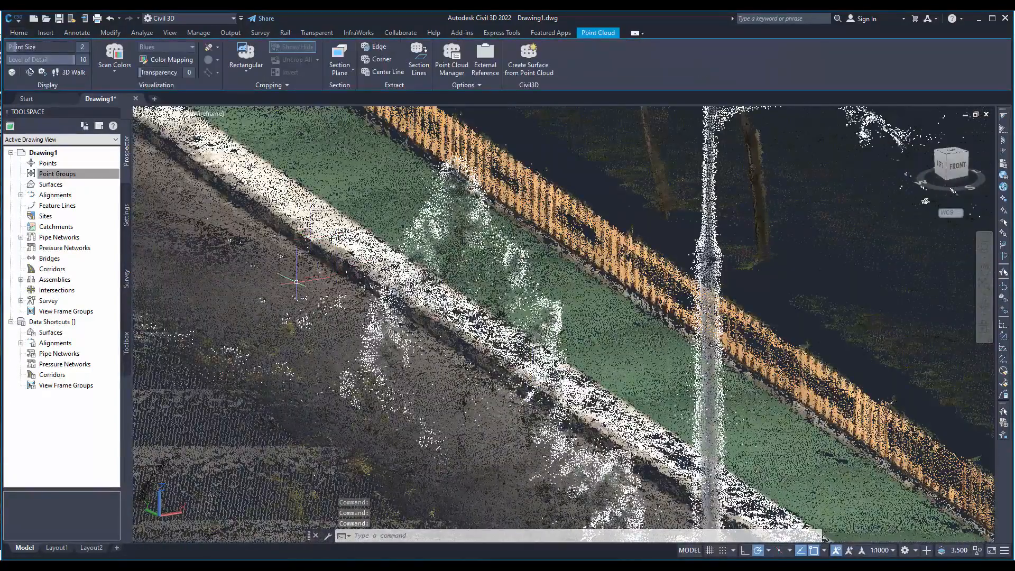
pyautogui.moveTo(272, 274); pyautogui.dragTo(514, 390, button='middle')
pyautogui.scroll(4, 342, 260)
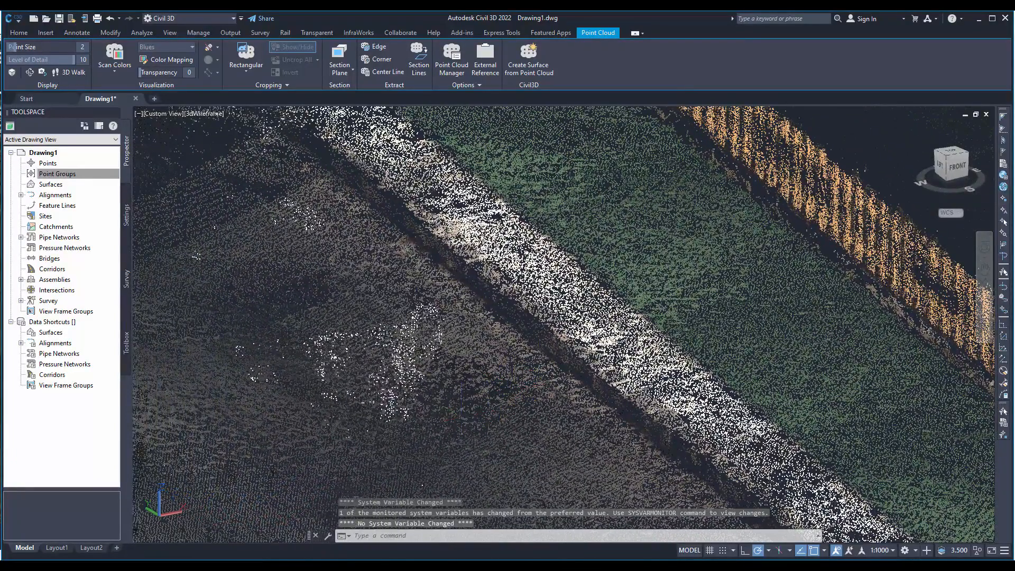
pyautogui.keyDown('shift'); pyautogui.moveTo(458, 417); pyautogui.dragTo(565, 396, button='middle'); pyautogui.keyUp('shift')
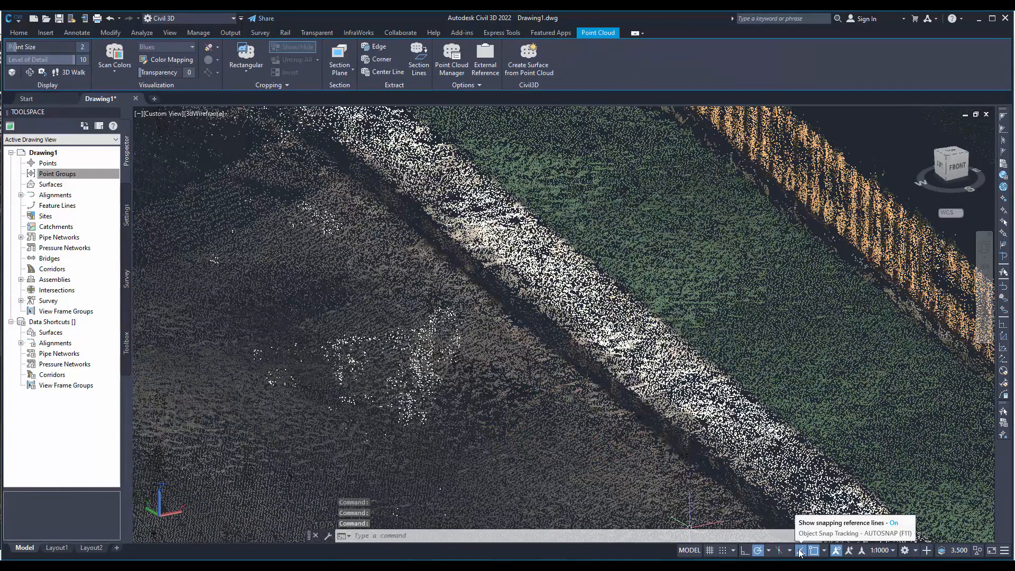
pyautogui.rightClick(818, 552)
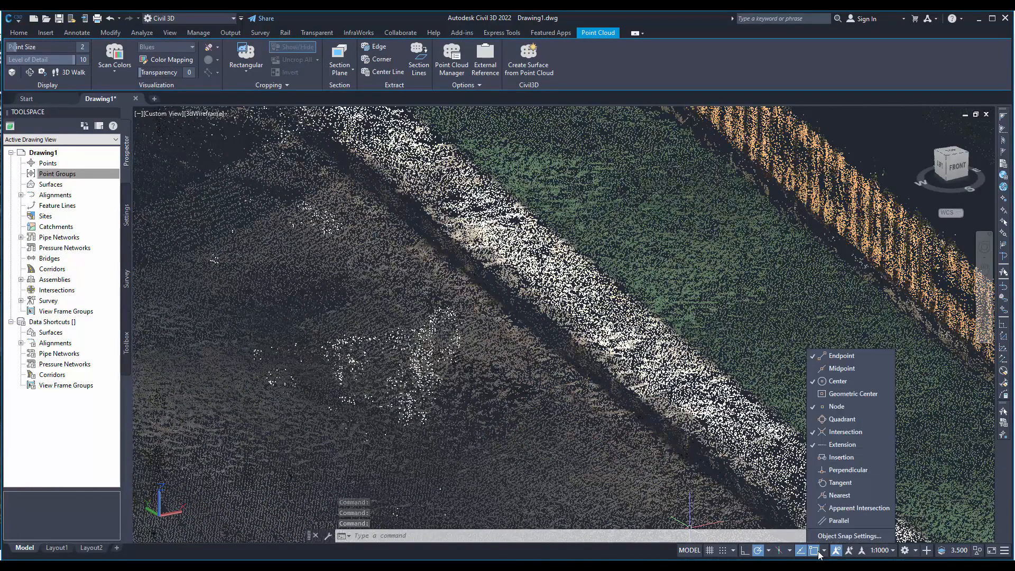
pyautogui.click(832, 536)
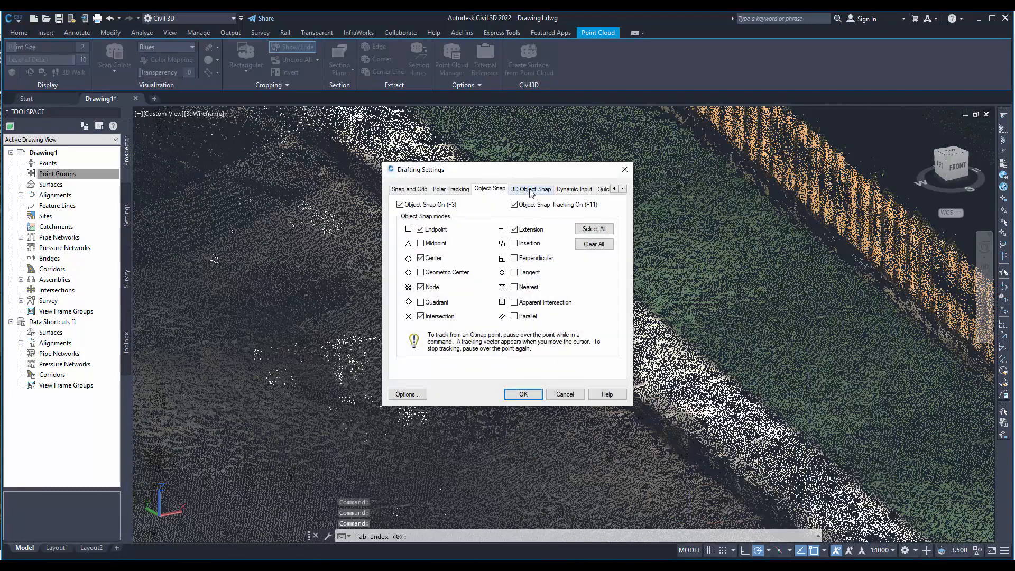
pyautogui.click(531, 189)
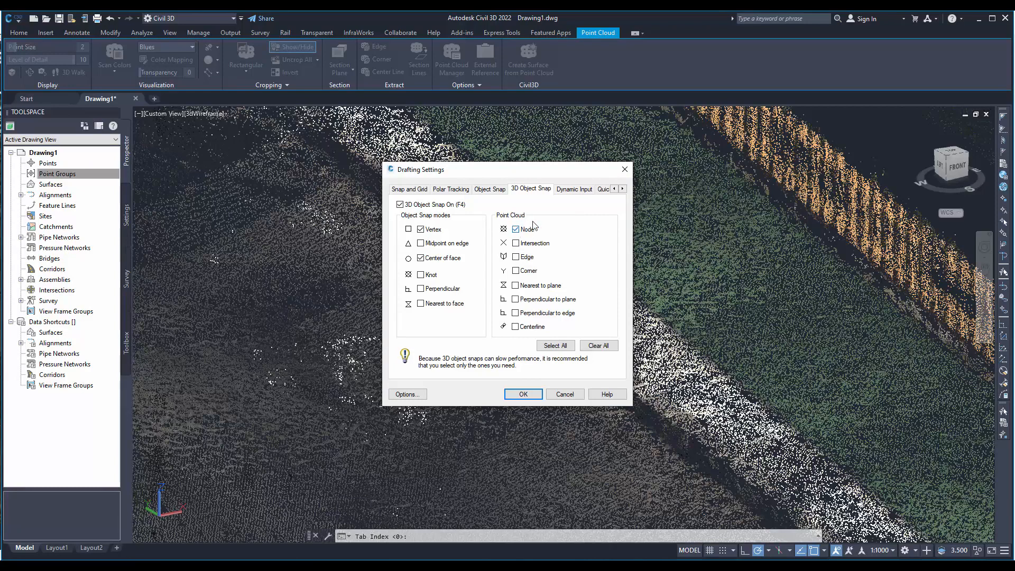
pyautogui.click(521, 394)
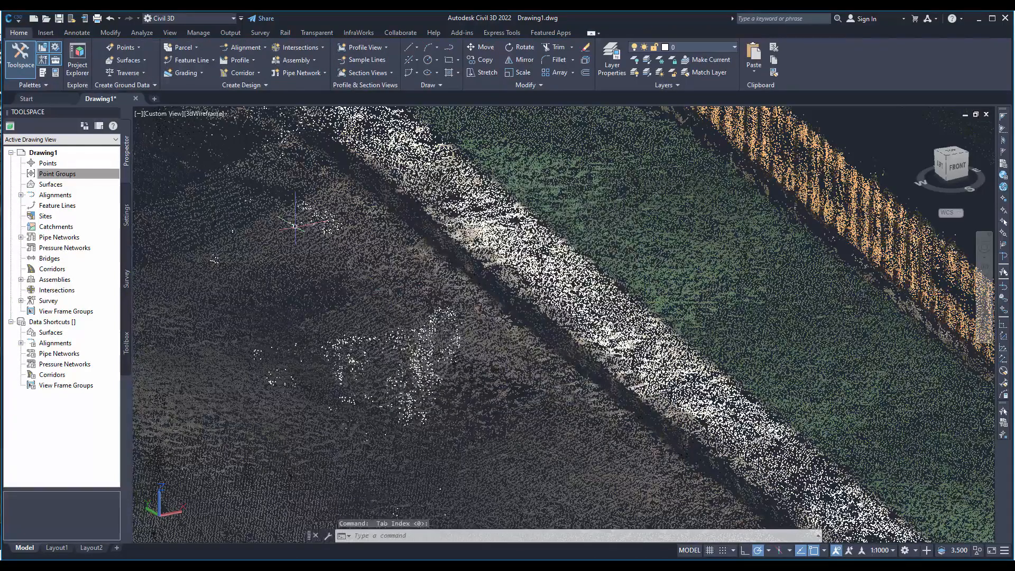
# - Draw a chain of connected line segments on the point cloud along the base of the curb with the LINE command
pyautogui.write('l')
pyautogui.press('Return')
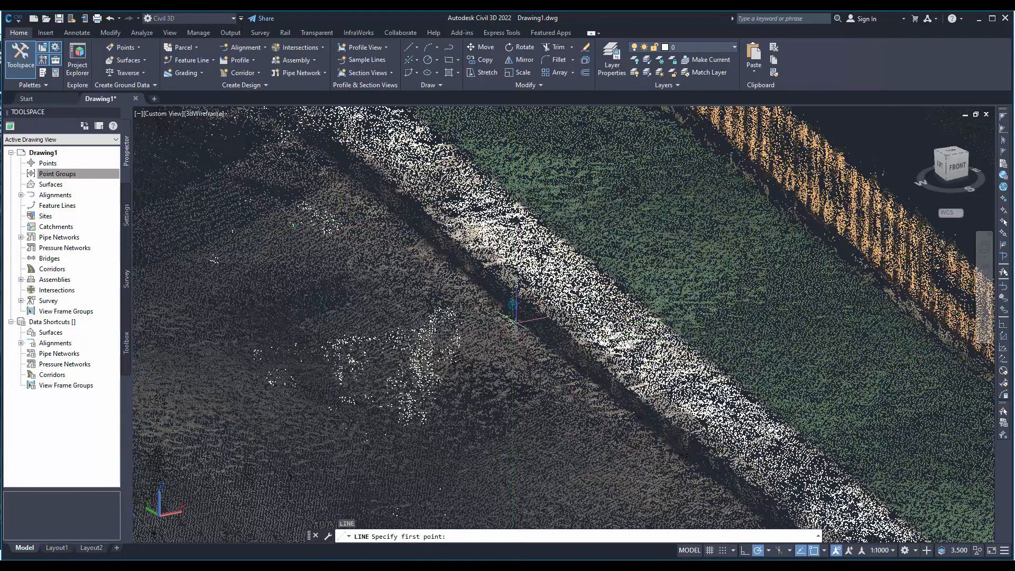
pyautogui.click(546, 346)
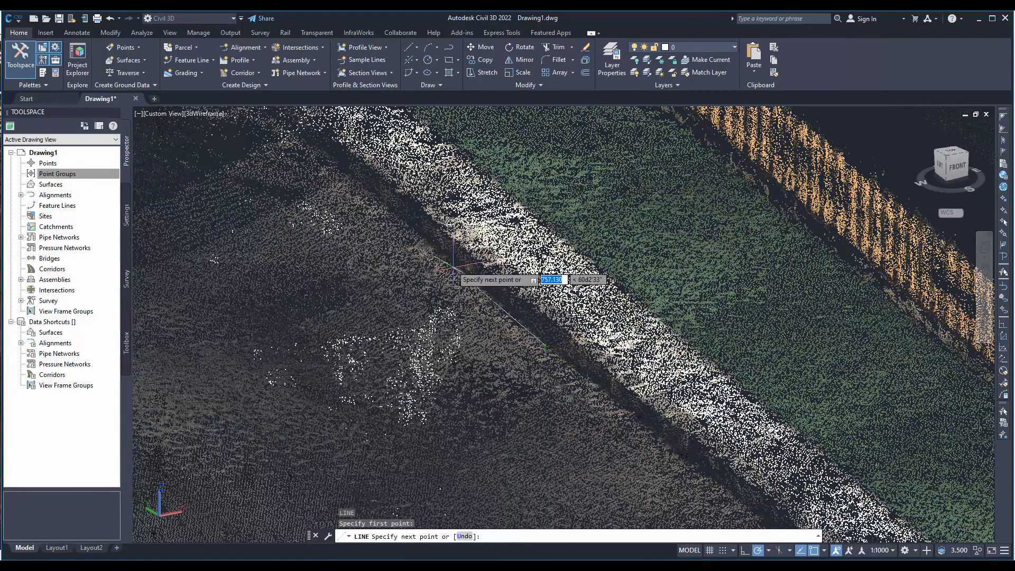
pyautogui.moveTo(403, 223); pyautogui.dragTo(619, 415, button='middle')
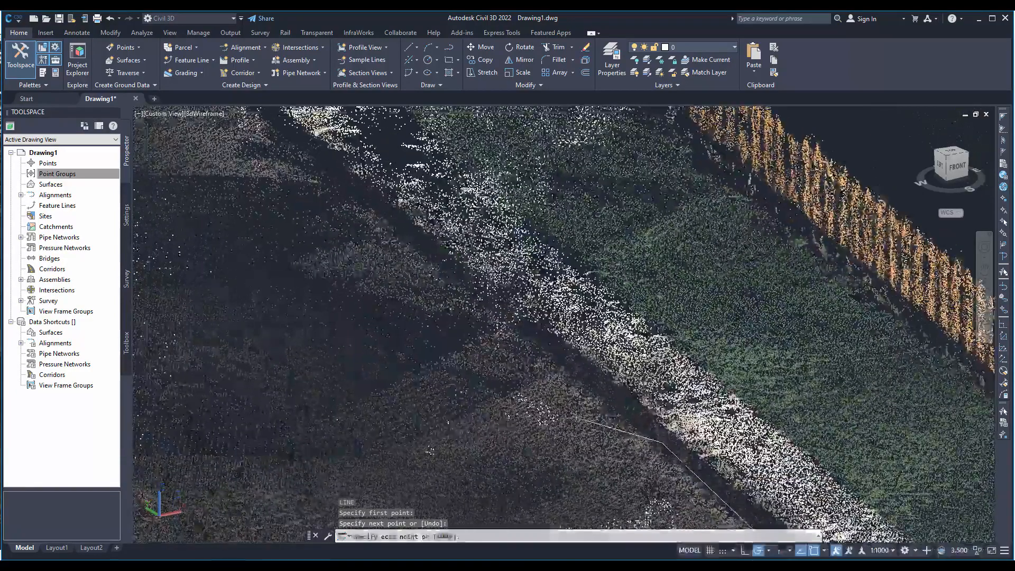
pyautogui.click(581, 374)
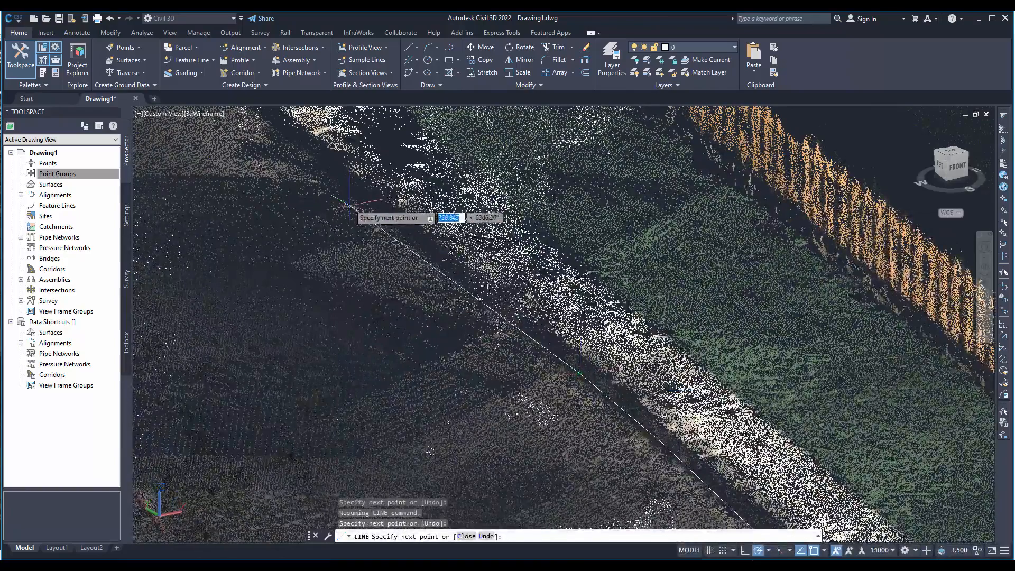
pyautogui.moveTo(350, 201); pyautogui.dragTo(445, 320, button='middle')
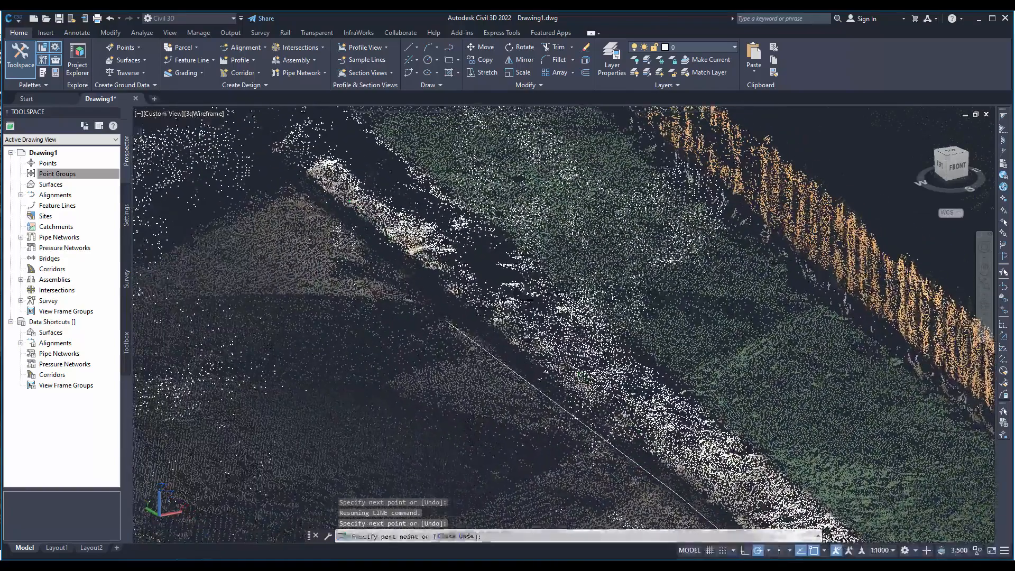
pyautogui.click(403, 273)
pyautogui.moveTo(292, 259); pyautogui.dragTo(513, 430, button='middle')
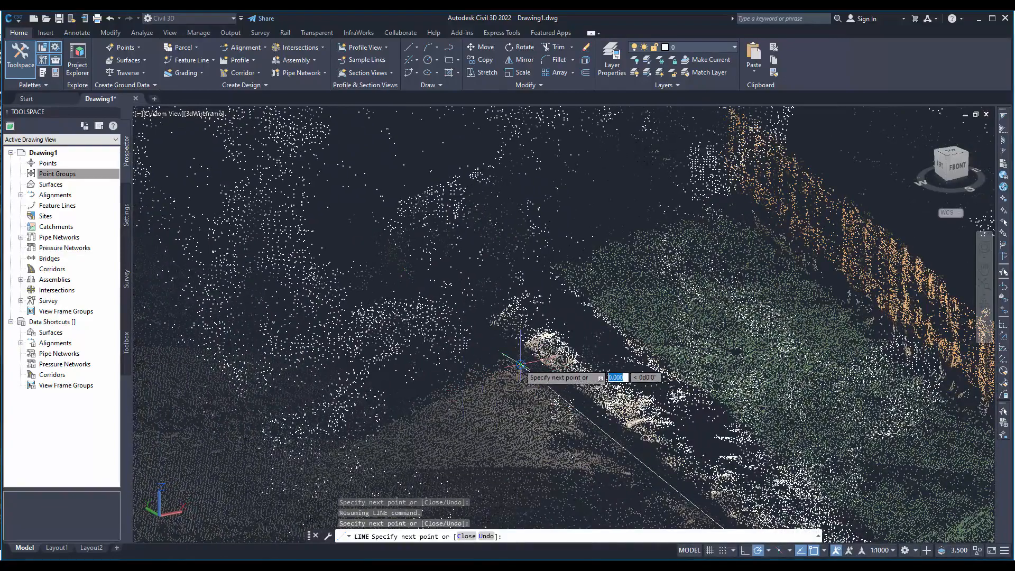
pyautogui.click(551, 393)
# - Start a new line from the near end of the existing curb line, using the Endpoint snap
pyautogui.moveTo(473, 484); pyautogui.dragTo(307, 264, button='middle')
pyautogui.keyDown('shift'); pyautogui.moveTo(510, 431); pyautogui.dragTo(623, 339, button='middle'); pyautogui.keyUp('shift')
pyautogui.scroll(5, 427, 348)
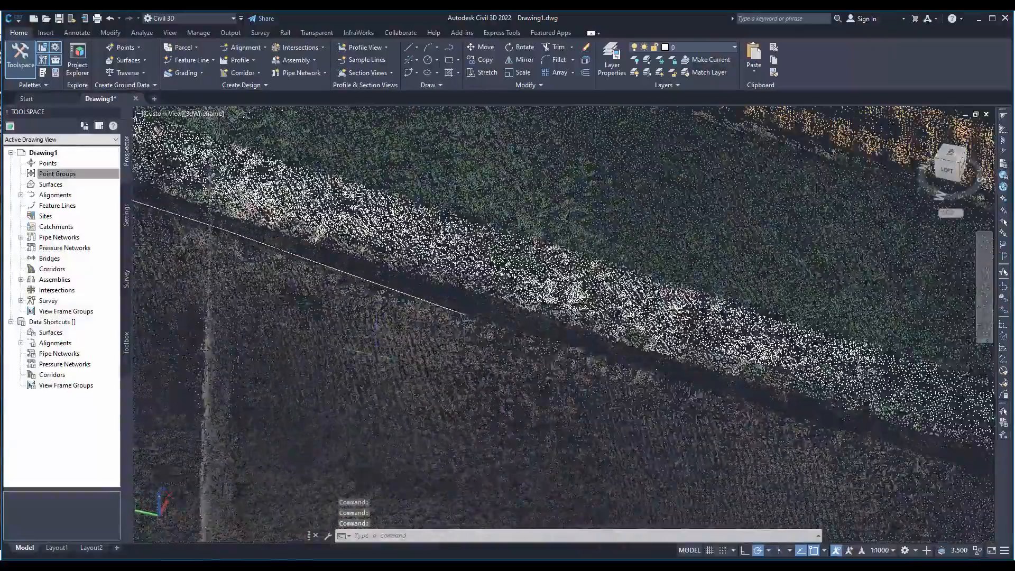
pyautogui.keyDown('shift'); pyautogui.moveTo(376, 333); pyautogui.dragTo(661, 369, button='middle'); pyautogui.keyUp('shift')
pyautogui.moveTo(351, 252); pyautogui.dragTo(422, 358, button='middle')
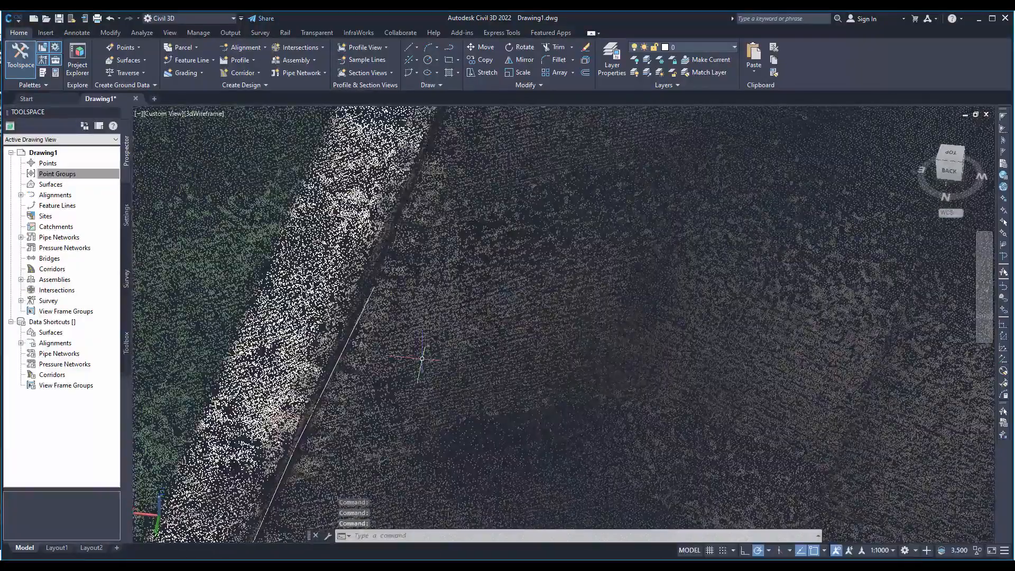
pyautogui.write('l')
pyautogui.press('Return')
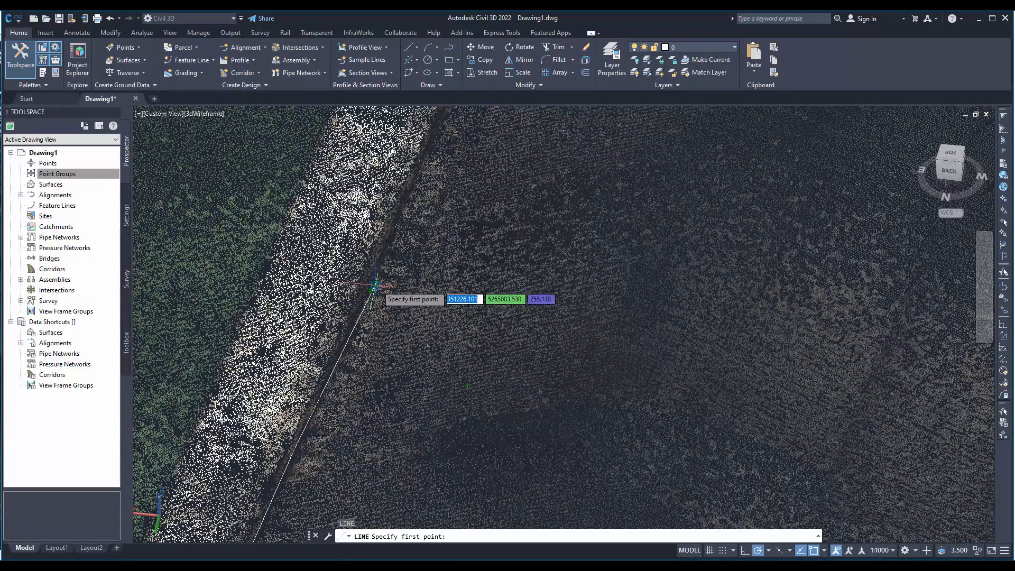
pyautogui.keyDown('shift'); pyautogui.rightClick(373, 289); pyautogui.keyUp('shift')
pyautogui.click(421, 365)
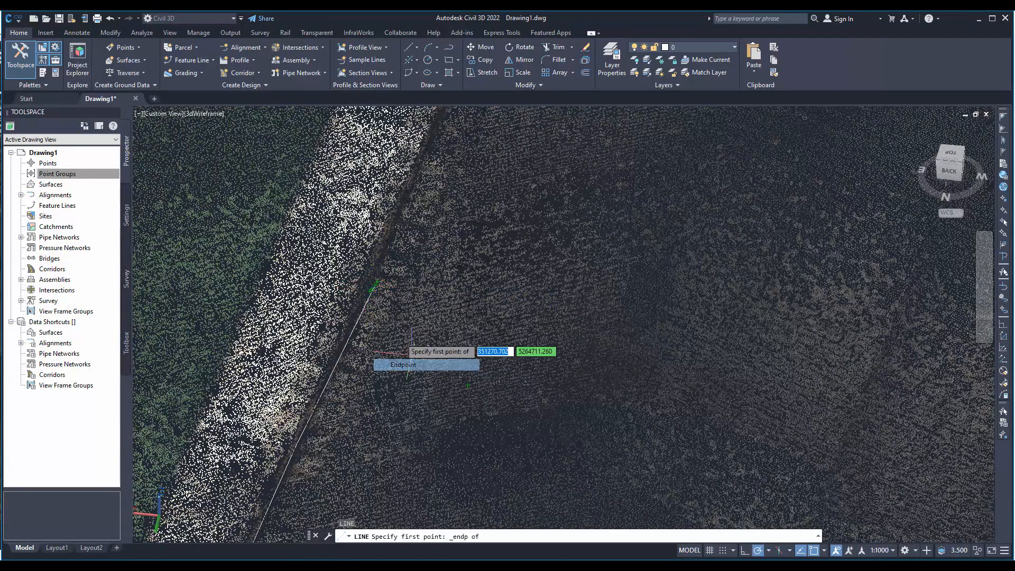
pyautogui.click(374, 287)
pyautogui.scroll(3, 476, 231)
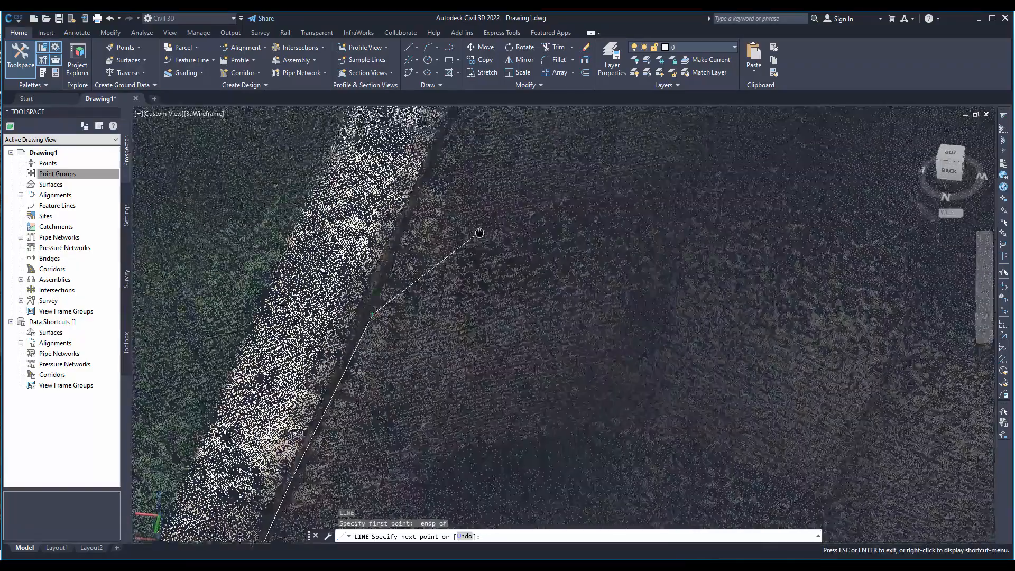
# - Continue the line along the curb base past the road sign pole with four more points and end the command
pyautogui.keyDown('shift'); pyautogui.moveTo(523, 444); pyautogui.dragTo(708, 155, button='middle'); pyautogui.keyUp('shift')
pyautogui.scroll(-2, 420, 423)
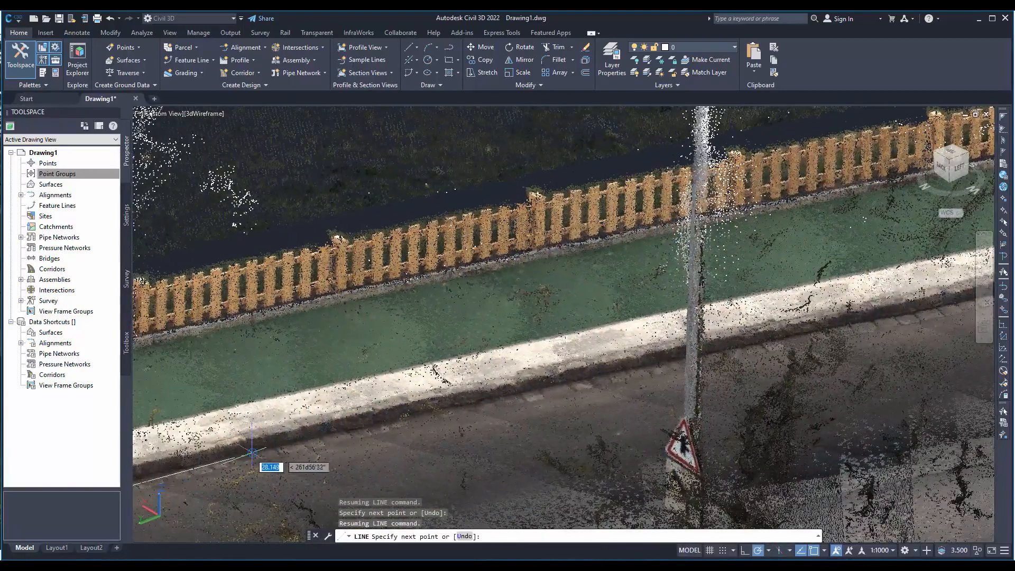
pyautogui.click(456, 404)
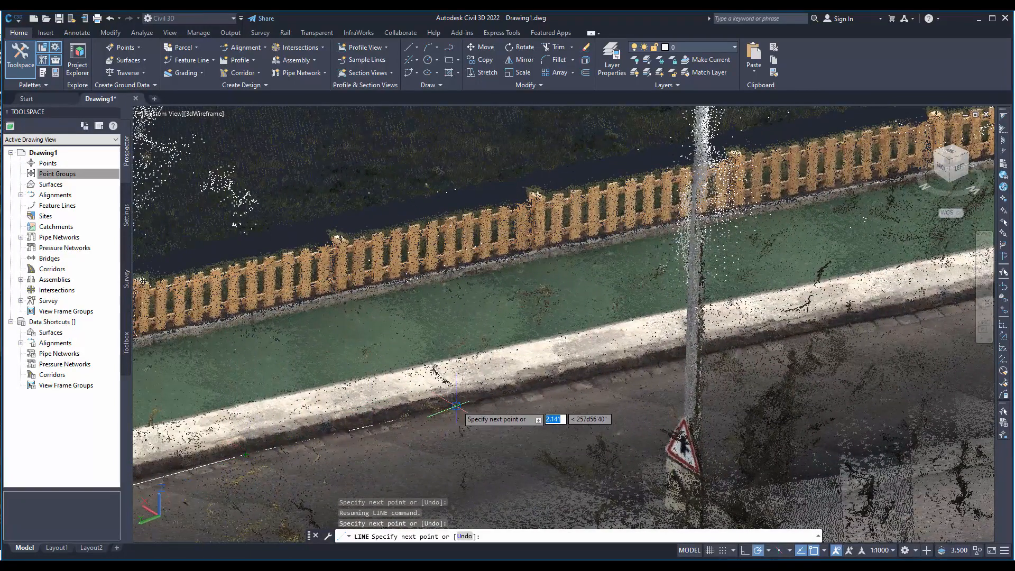
pyautogui.click(598, 377)
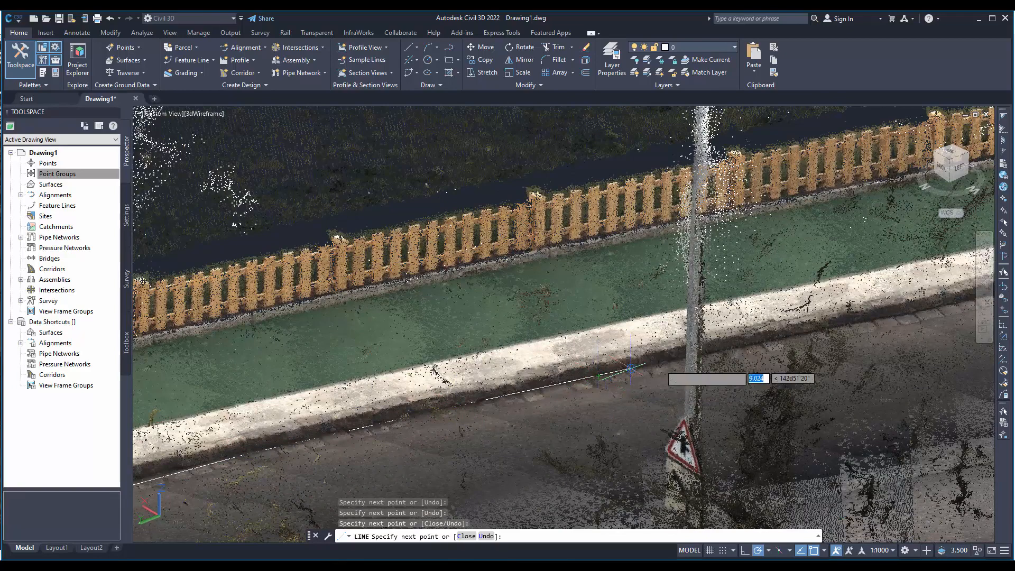
pyautogui.click(784, 340)
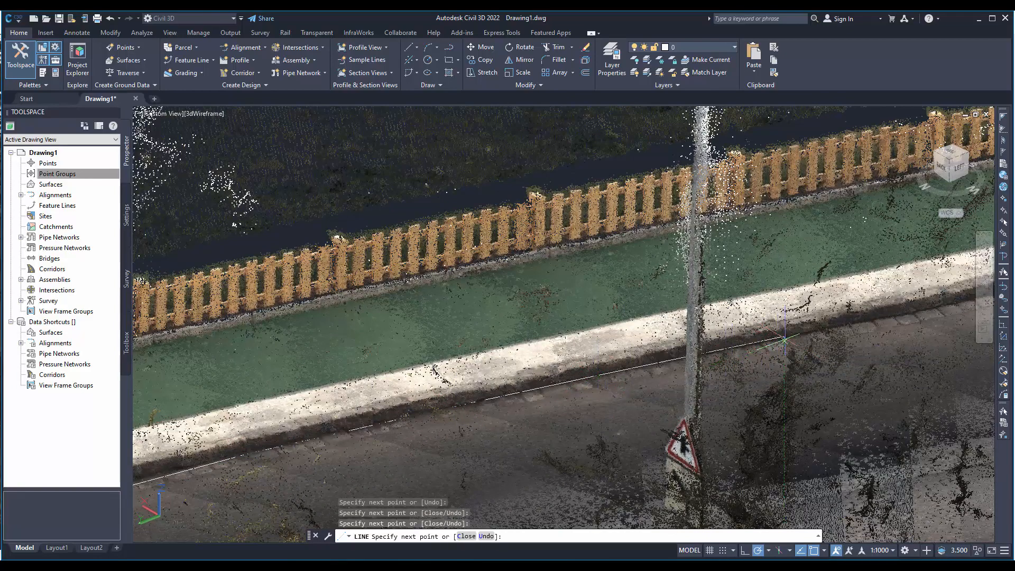
pyautogui.click(903, 312)
pyautogui.rightClick(903, 313)
pyautogui.click(926, 321)
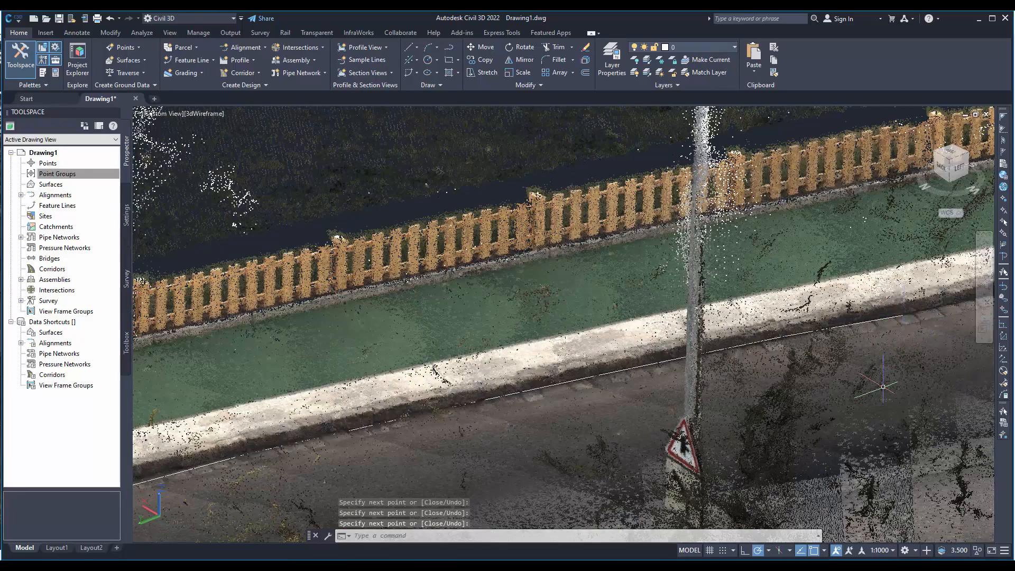
# - Examine the drawn curb lines against the point cloud from different angles, including the segments that stray from the curb
pyautogui.keyDown('shift'); pyautogui.moveTo(707, 411); pyautogui.dragTo(739, 357, button='middle'); pyautogui.keyUp('shift')
pyautogui.scroll(-5, 739, 357)
pyautogui.moveTo(794, 322); pyautogui.dragTo(769, 331, button='middle')
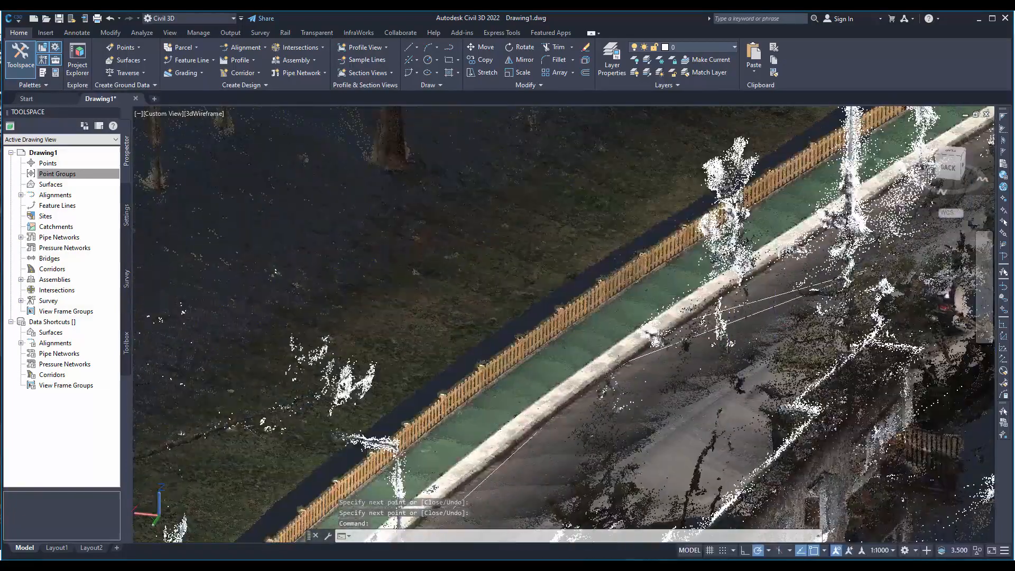
pyautogui.click(862, 240)
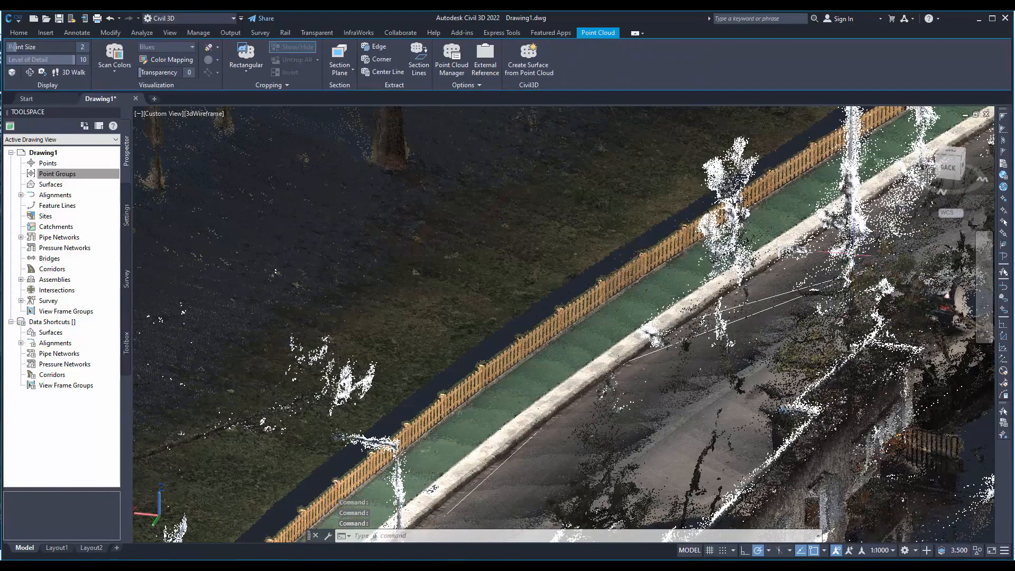
pyautogui.scroll(-2, 886, 286)
pyautogui.press('Escape')
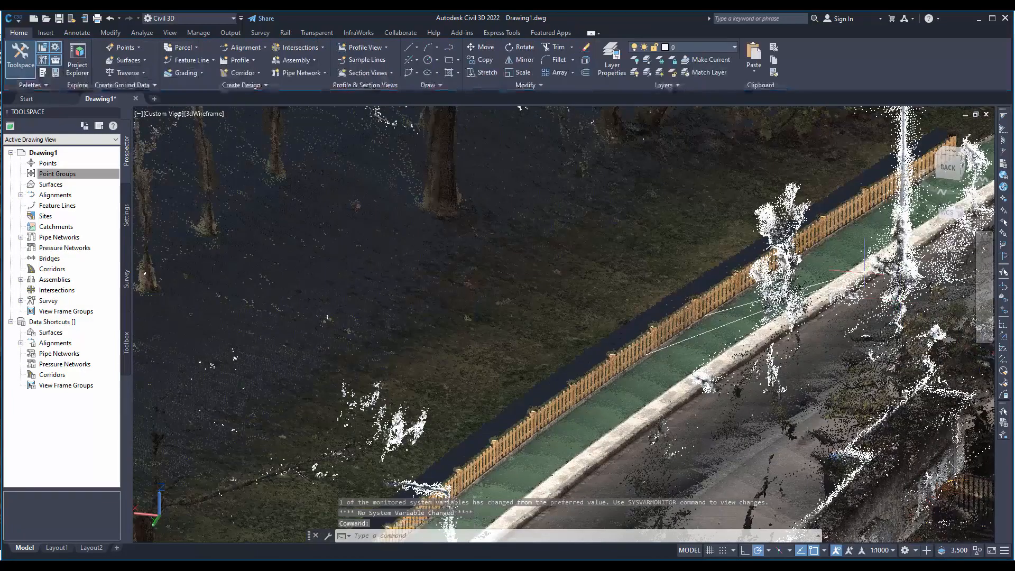
pyautogui.scroll(-3, 818, 337)
pyautogui.moveTo(818, 337); pyautogui.dragTo(629, 437, button='middle')
pyautogui.scroll(6, 628, 437)
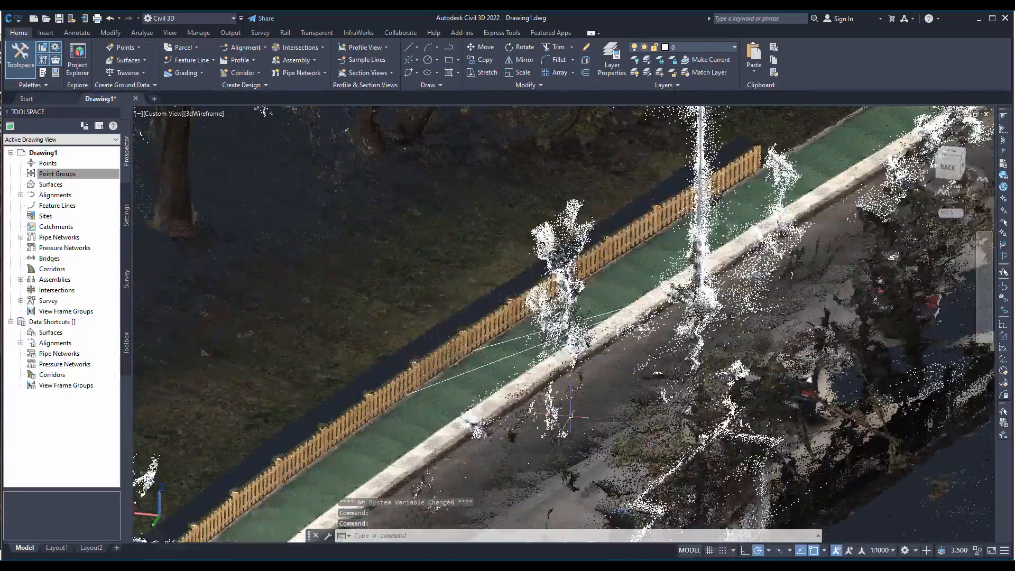
# - Select the two stray line segments crossing the street and stretch their shared endpoint to the base of the curb
pyautogui.keyDown('shift'); pyautogui.moveTo(568, 420); pyautogui.dragTo(450, 382, button='middle'); pyautogui.keyUp('shift')
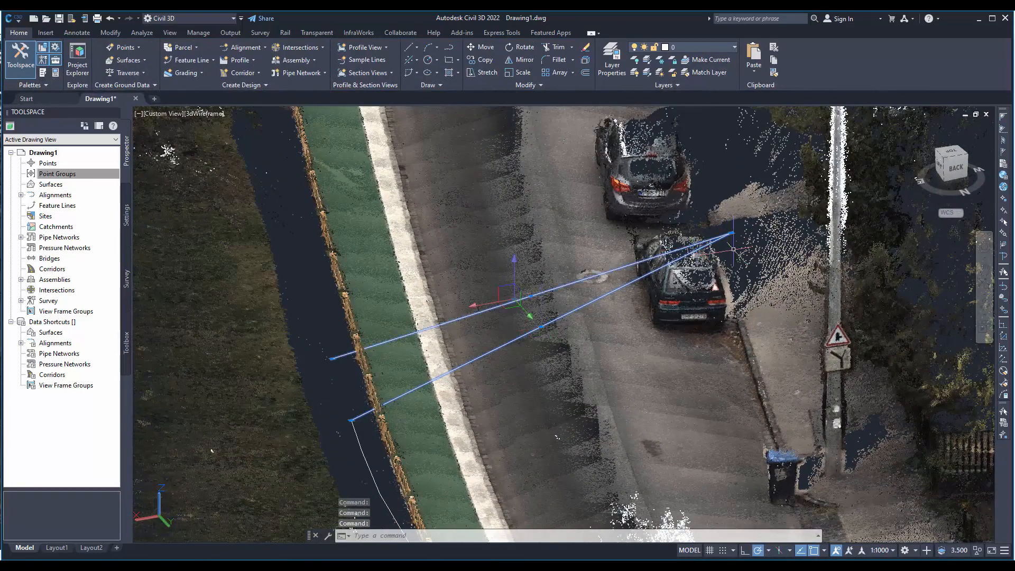
pyautogui.keyDown('shift'); pyautogui.moveTo(731, 232); pyautogui.dragTo(489, 471, button='middle'); pyautogui.keyUp('shift')
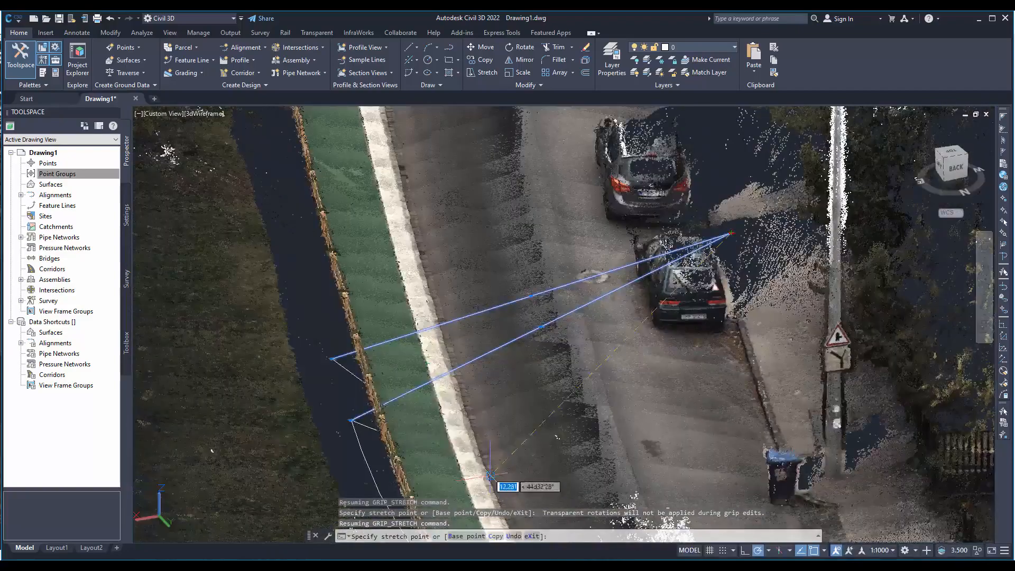
pyautogui.scroll(2, 410, 417)
pyautogui.scroll(8, 499, 391)
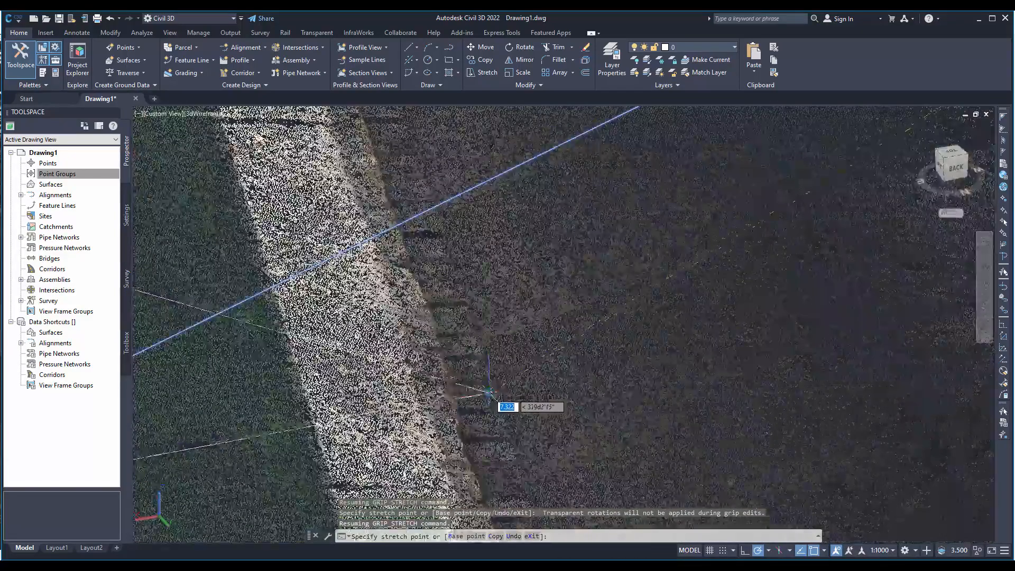
pyautogui.keyDown('shift'); pyautogui.moveTo(491, 395); pyautogui.dragTo(436, 396, button='middle'); pyautogui.keyUp('shift')
pyautogui.keyDown('shift'); pyautogui.moveTo(502, 373); pyautogui.dragTo(383, 382, button='middle'); pyautogui.keyUp('shift')
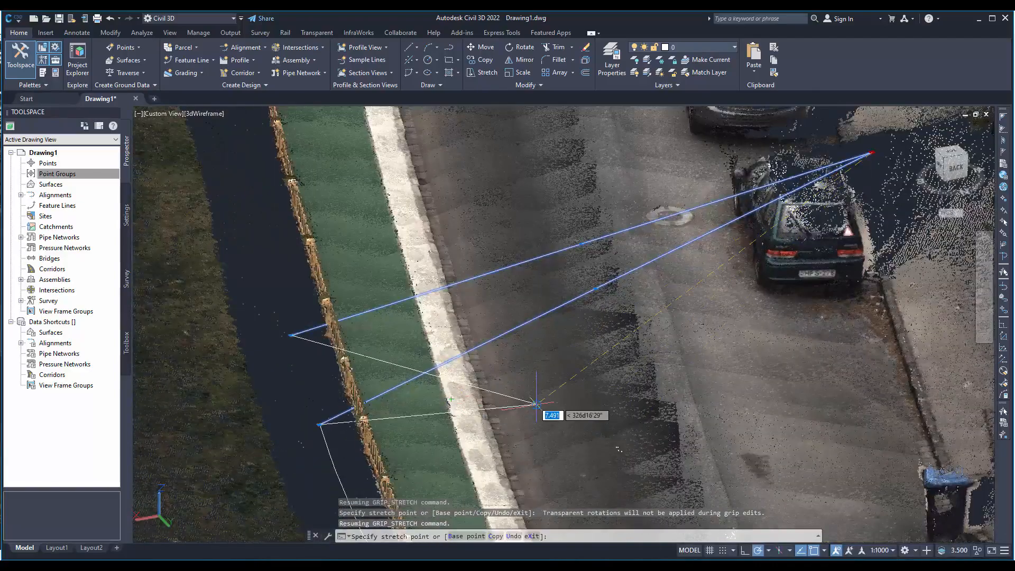
pyautogui.keyDown('shift'); pyautogui.moveTo(535, 403); pyautogui.dragTo(270, 389, button='middle'); pyautogui.keyUp('shift')
pyautogui.scroll(10, 523, 428)
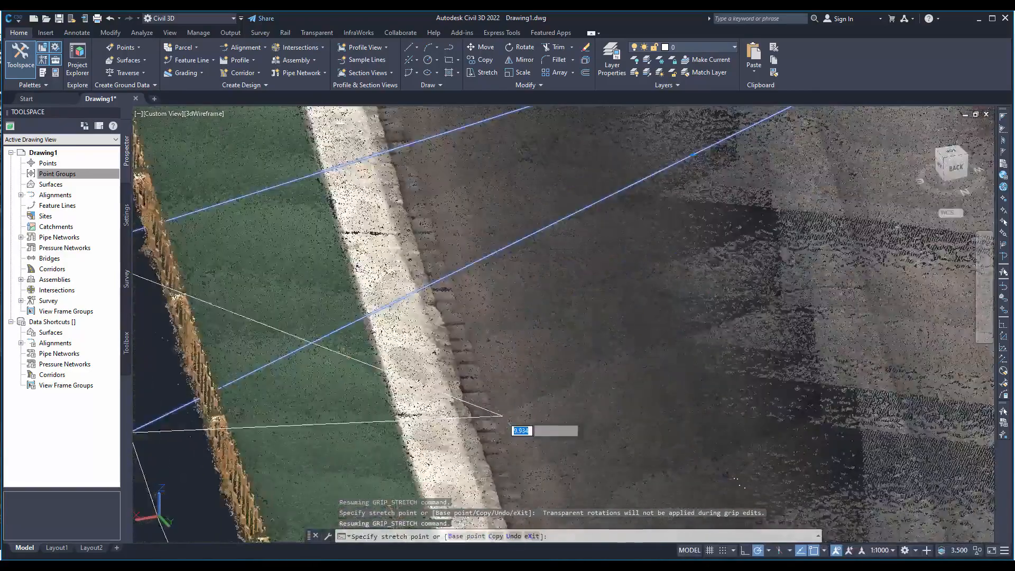
pyautogui.click(410, 377)
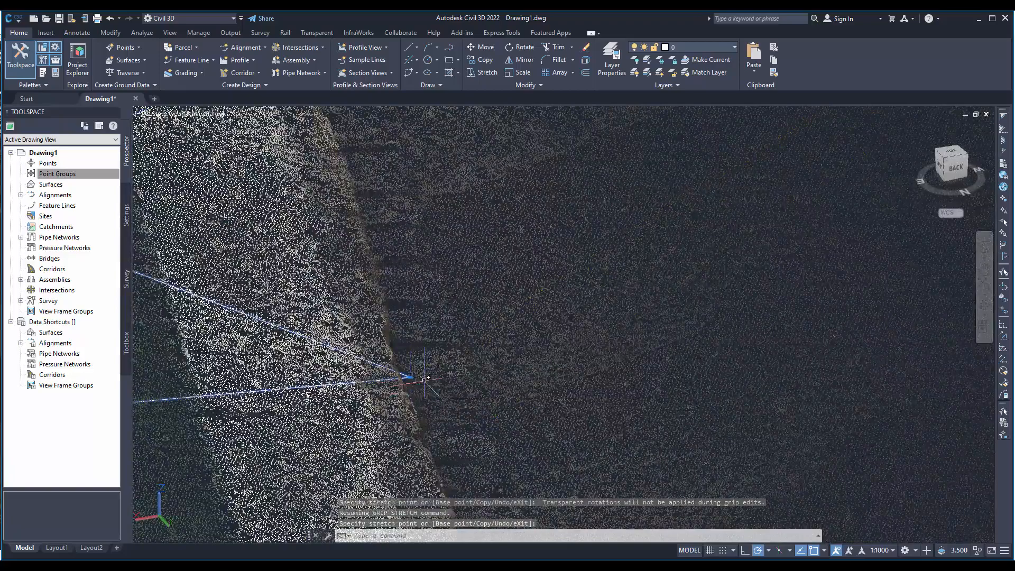
# - Switch from the drawing to the 3Dsurvey mesh project window
pyautogui.rightClick(525, 530)
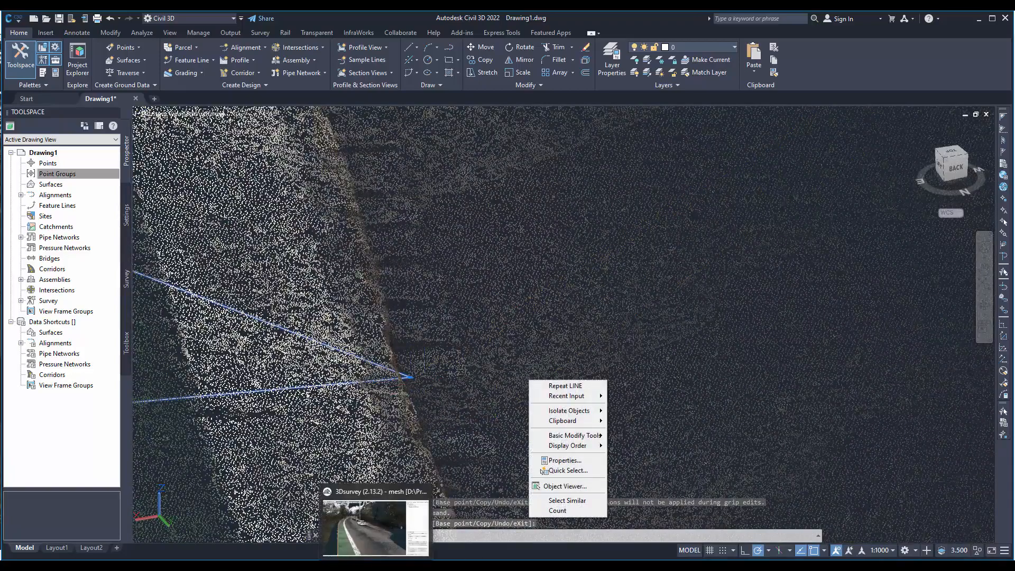
pyautogui.click(383, 537)
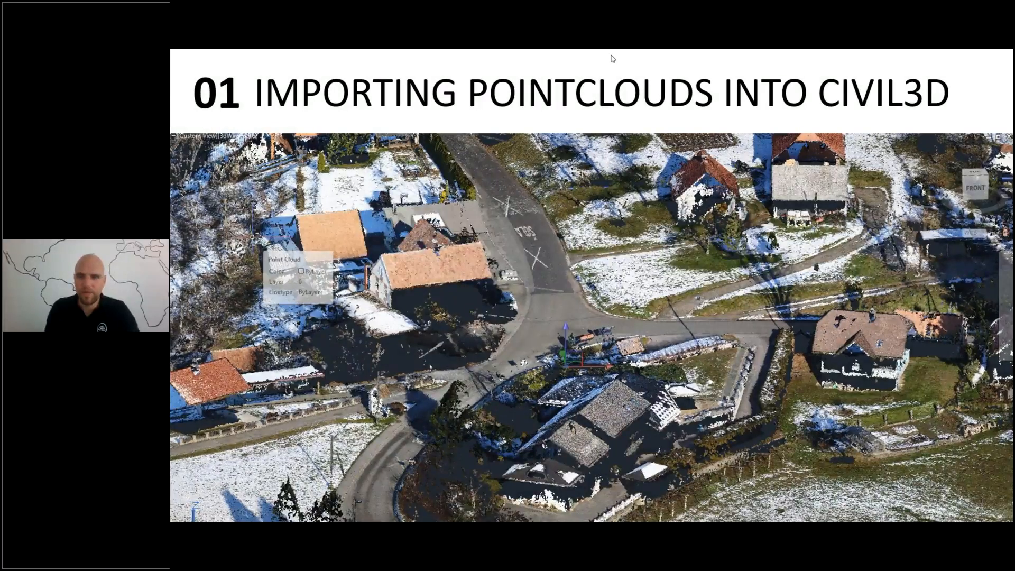
pyautogui.click(612, 59)
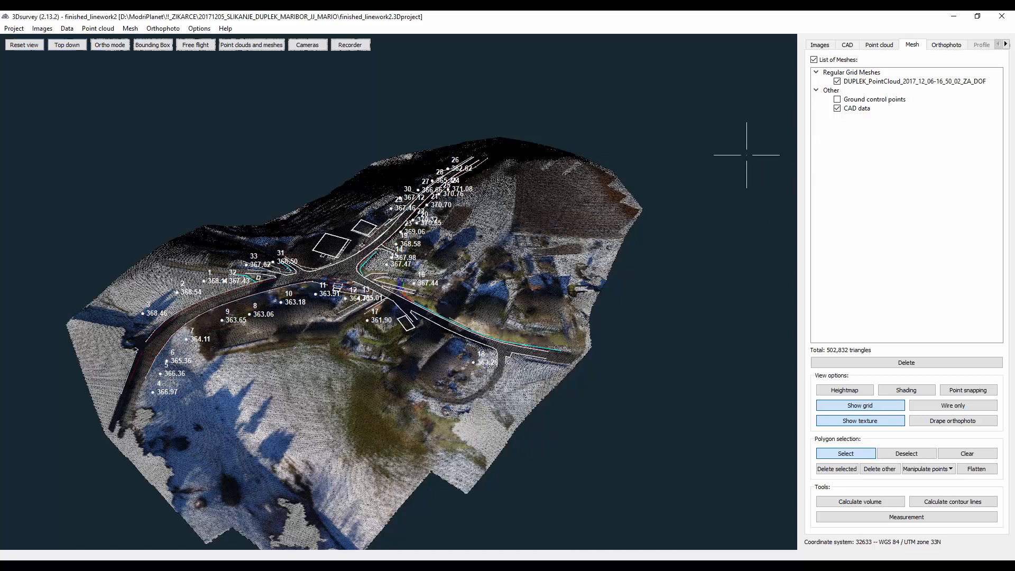
# - Save the DUPLEK regular grid mesh in LandXML format as dtm1.xml in the project's Autocad_export folder
pyautogui.rightClick(862, 83)
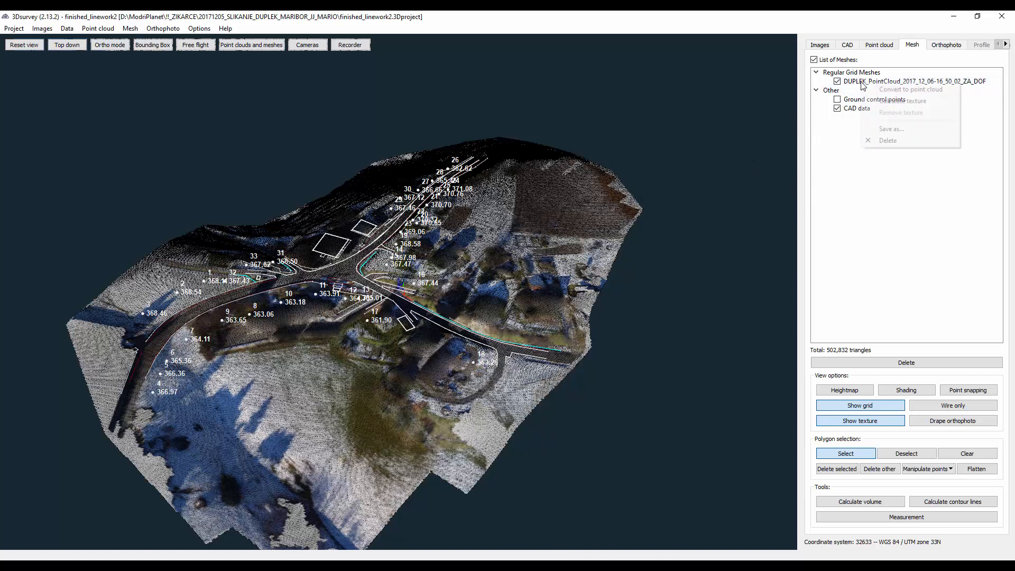
pyautogui.click(909, 128)
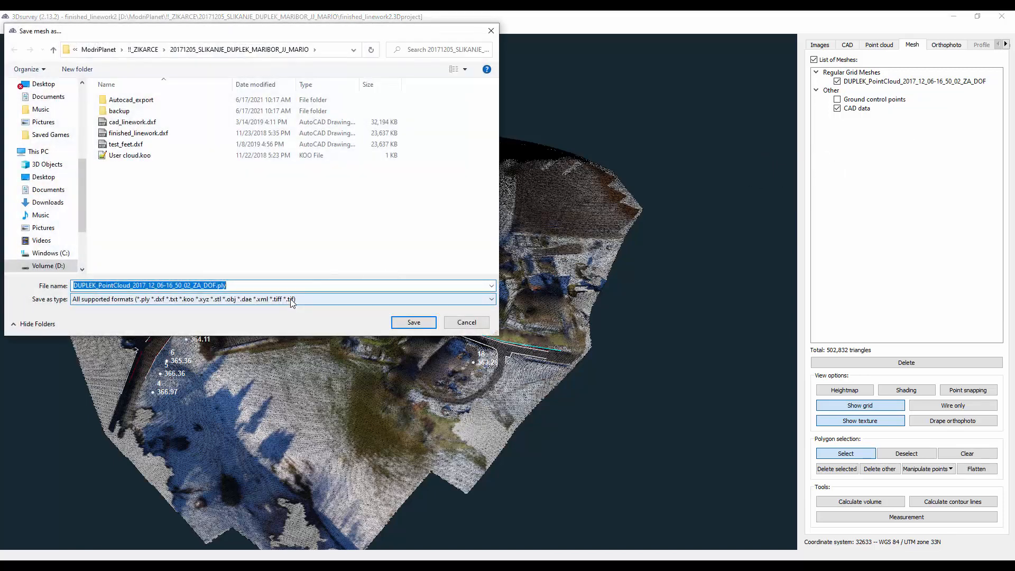
pyautogui.click(291, 300)
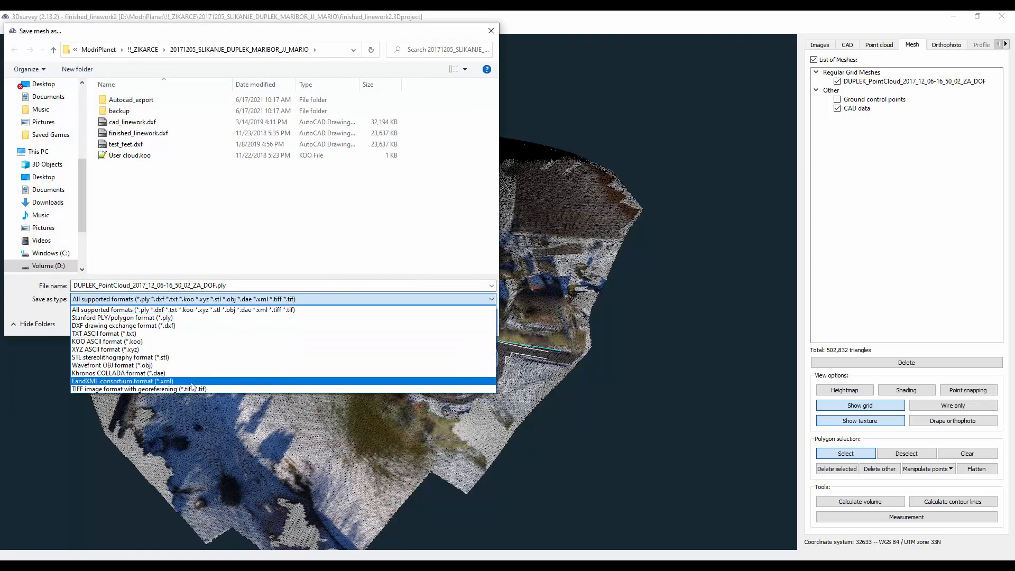
pyautogui.click(127, 381)
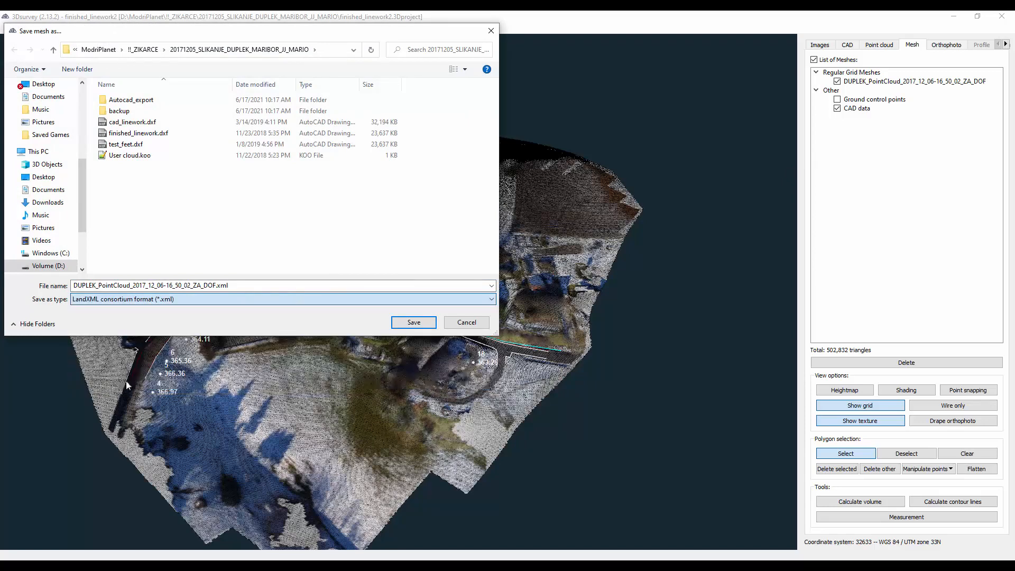
pyautogui.doubleClick(137, 100)
pyautogui.doubleClick(254, 286)
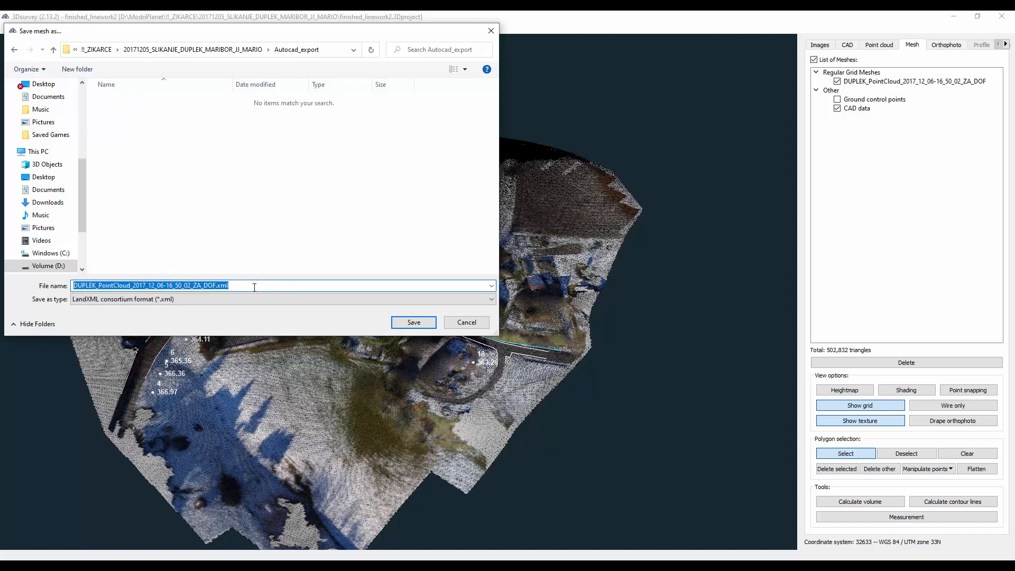
pyautogui.write('dtm1')
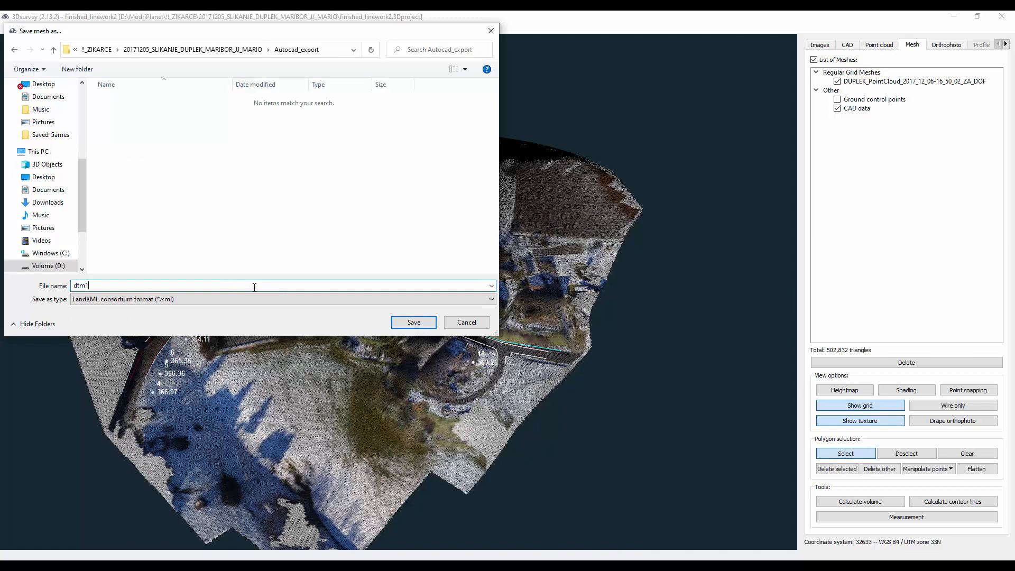
pyautogui.write('.xml')
pyautogui.click(413, 322)
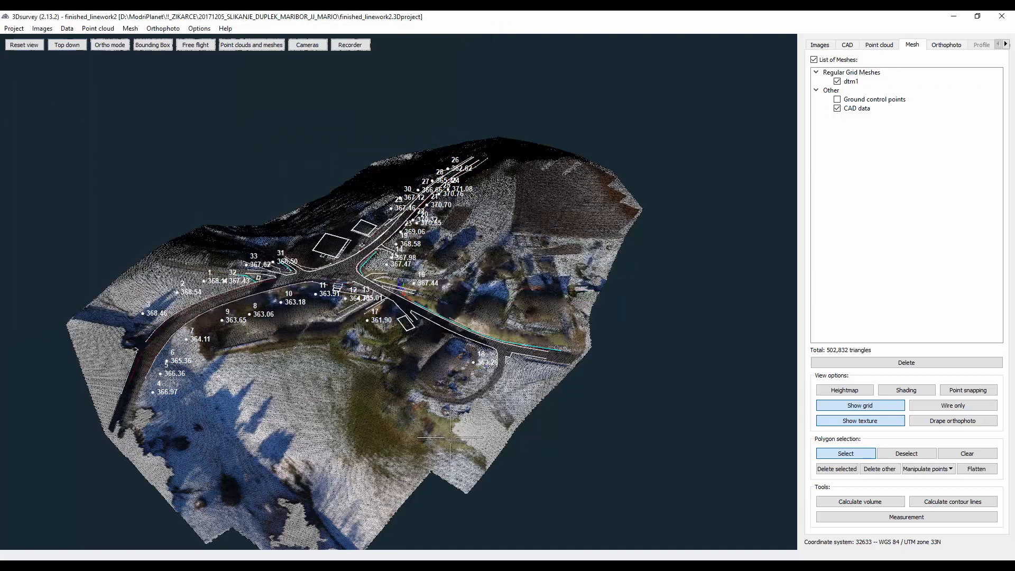
# - Switch to the empty Civil 3D drawing and start a LandXML import with the LANDXMLIN command
pyautogui.moveTo(505, 566)
pyautogui.click(509, 534)
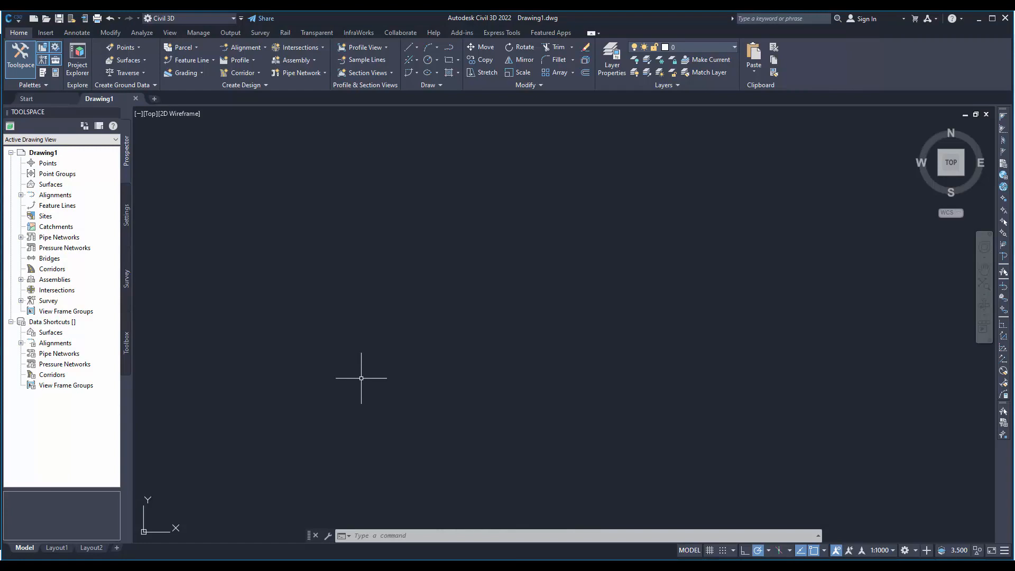
pyautogui.write('landxmli')
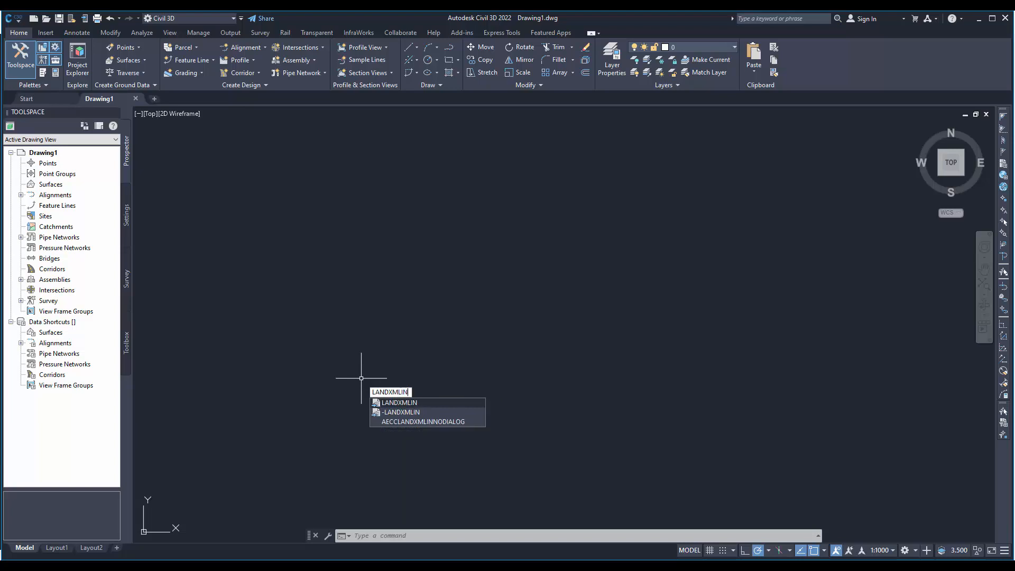
pyautogui.press('Return')
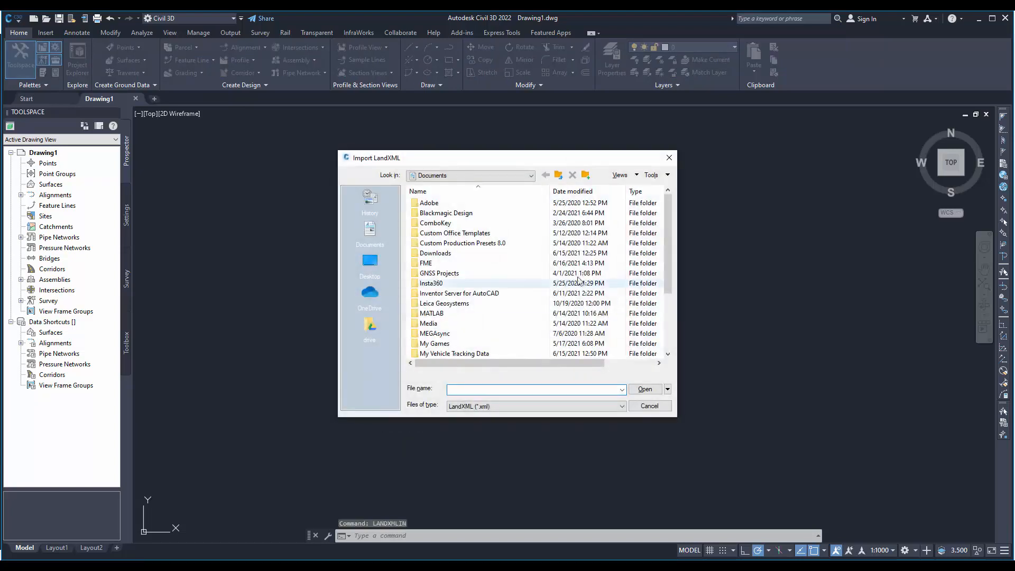
# - Browse the LandXML import location from Documents to the root of Volume (D:)
pyautogui.click(558, 174)
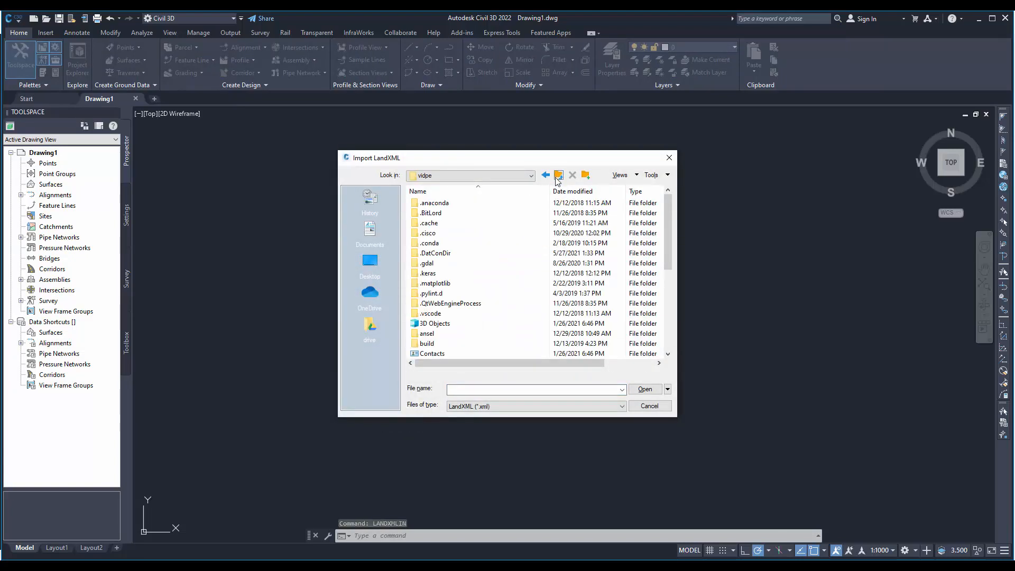
pyautogui.click(557, 177)
pyautogui.click(558, 175)
pyautogui.click(558, 175)
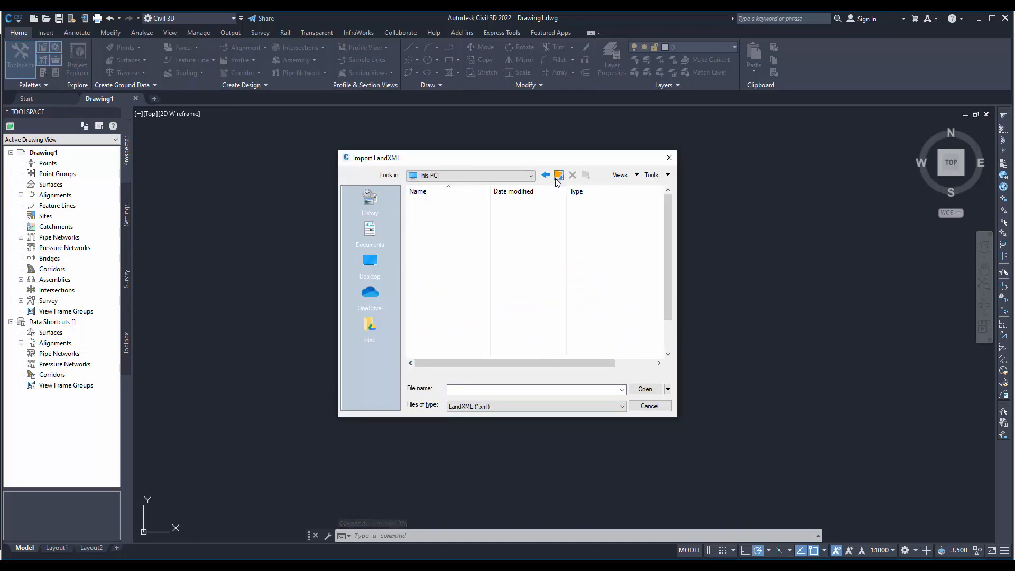
pyautogui.doubleClick(449, 312)
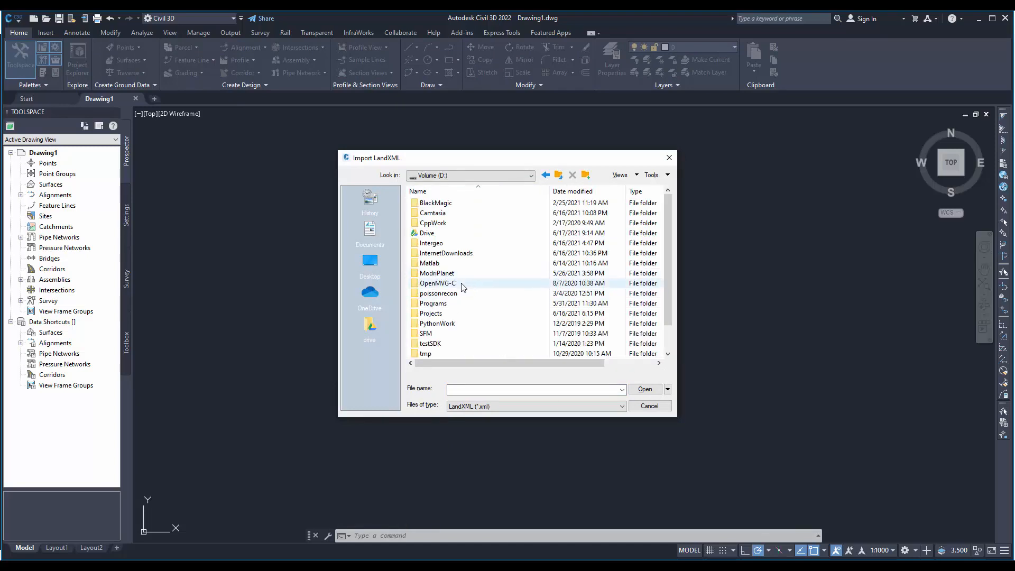
pyautogui.doubleClick(446, 313)
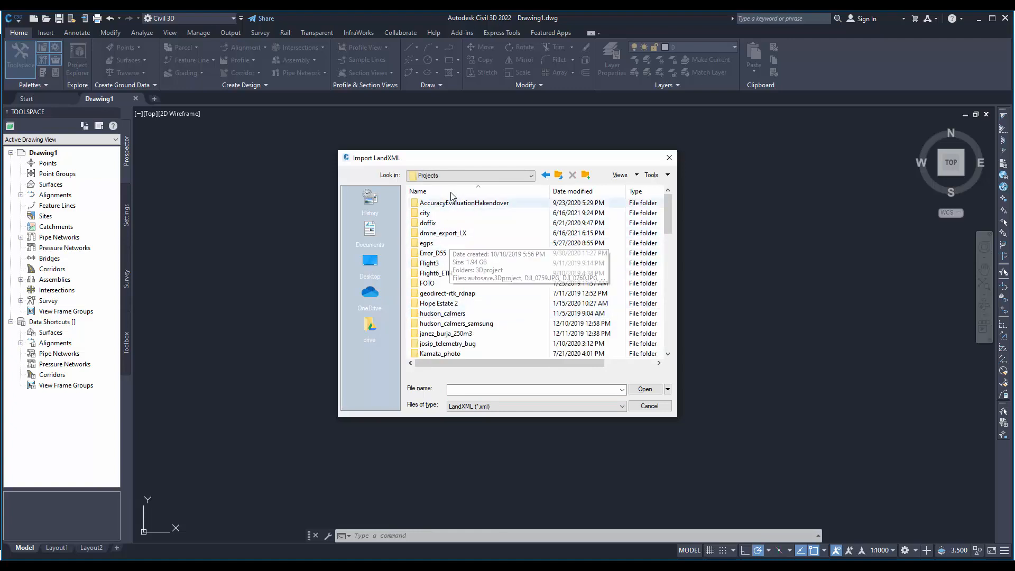
pyautogui.click(558, 175)
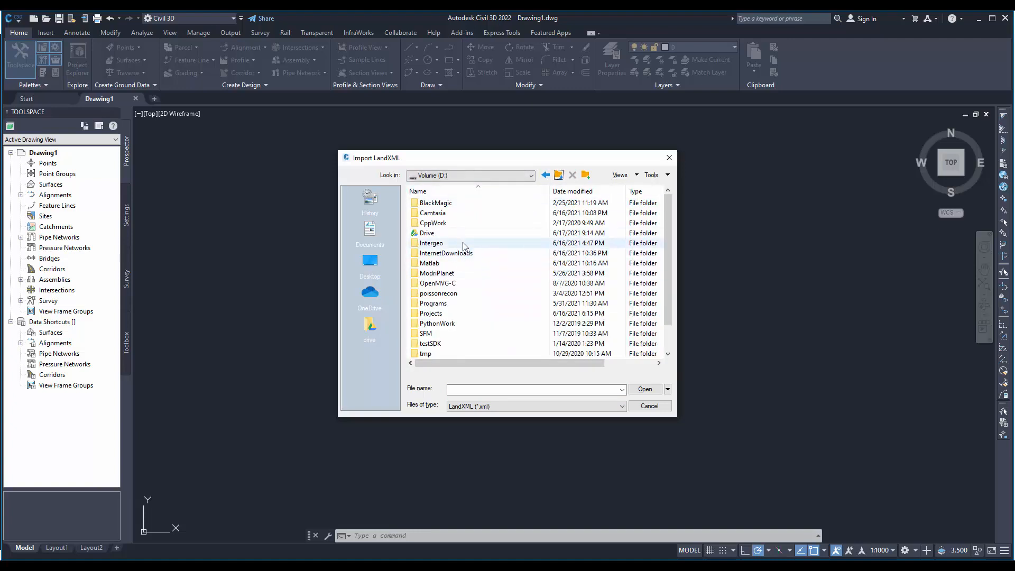
# - Open dtm1.xml from the DUPLEK project's Autocad_export folder under ModriPlanet and import its surface with metric units
pyautogui.doubleClick(437, 273)
pyautogui.click(448, 214)
pyautogui.doubleClick(448, 213)
pyautogui.doubleClick(445, 203)
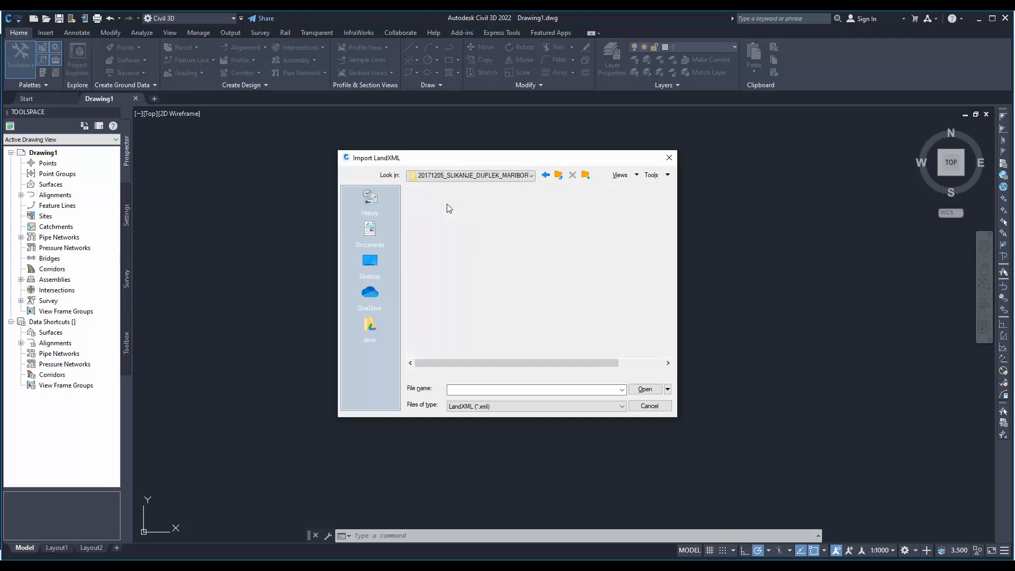
pyautogui.doubleClick(443, 203)
pyautogui.doubleClick(442, 203)
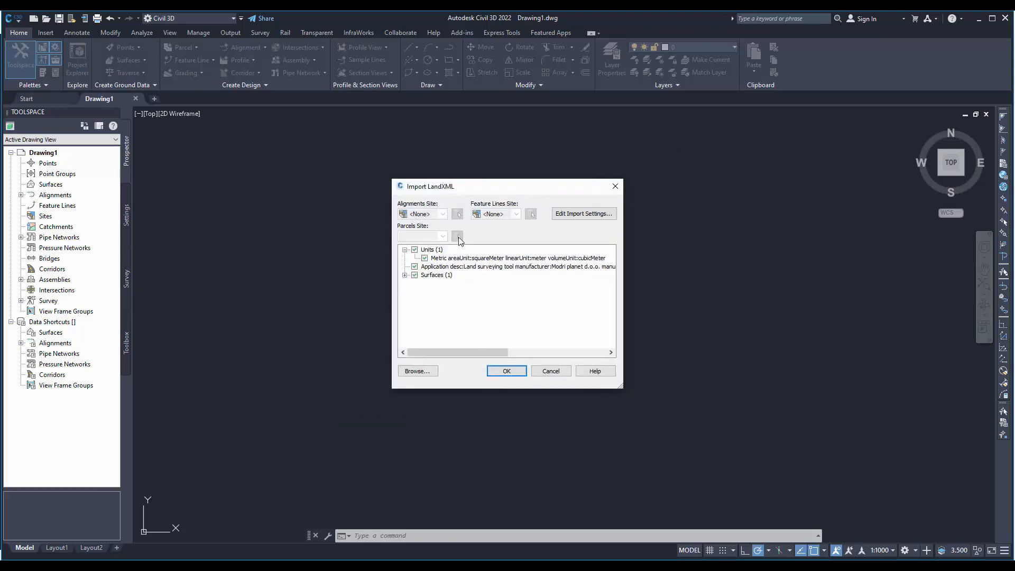
pyautogui.click(504, 372)
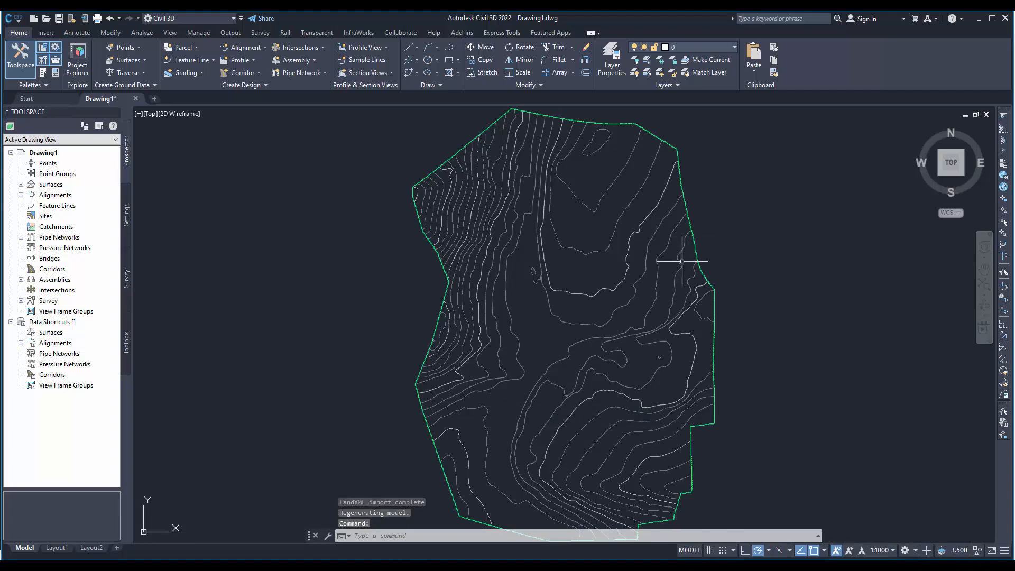
# - Examine the imported TIN surface's contours and triangle mesh from oblique angles and return to the top view
pyautogui.click(714, 313)
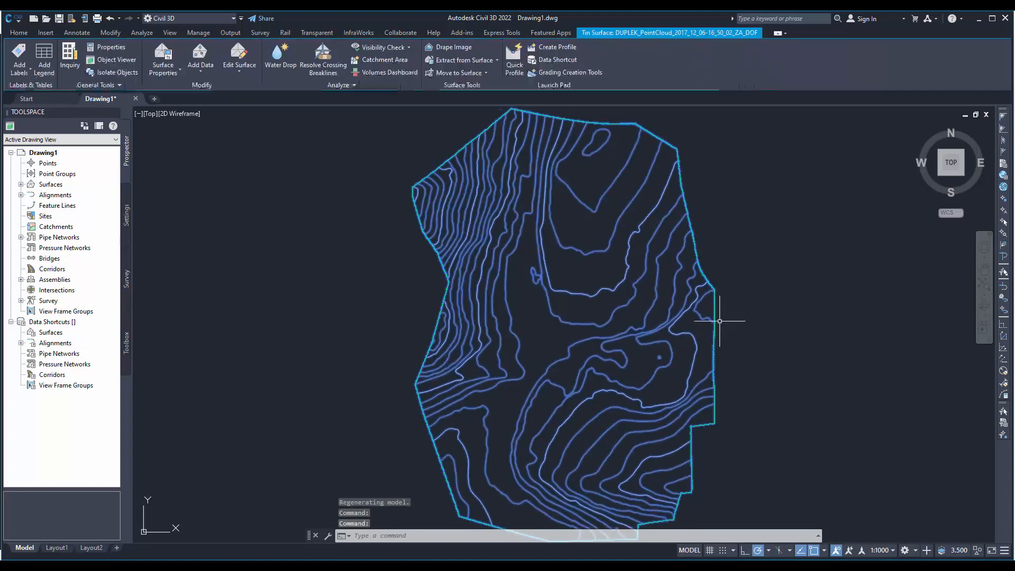
pyautogui.press('Escape')
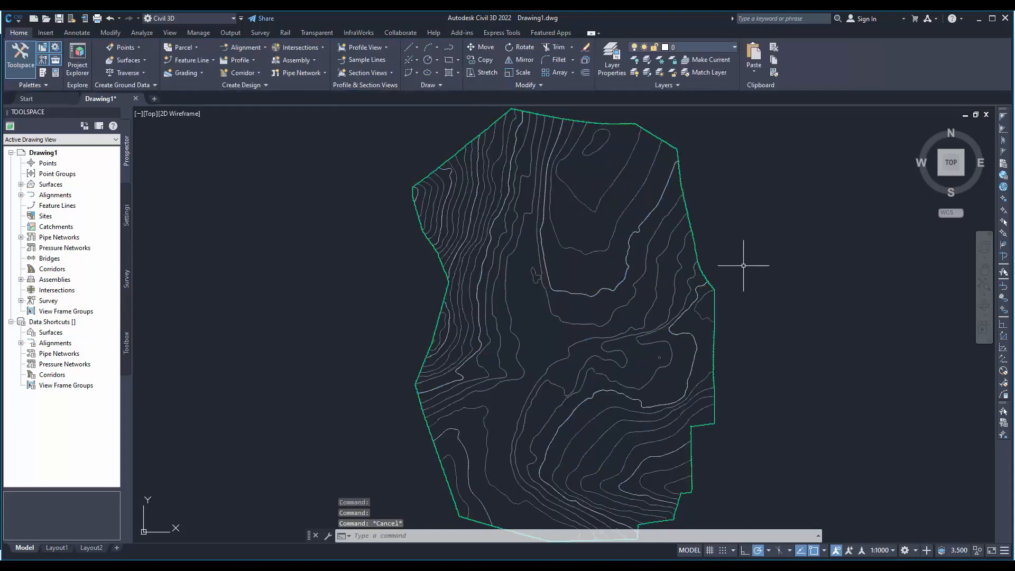
pyautogui.moveTo(720, 354)
pyautogui.keyDown('shift'); pyautogui.mouseDown(button='middle')
pyautogui.moveTo(725, 283)
pyautogui.moveTo(661, 291)
pyautogui.mouseUp(button='middle'); pyautogui.keyUp('shift')
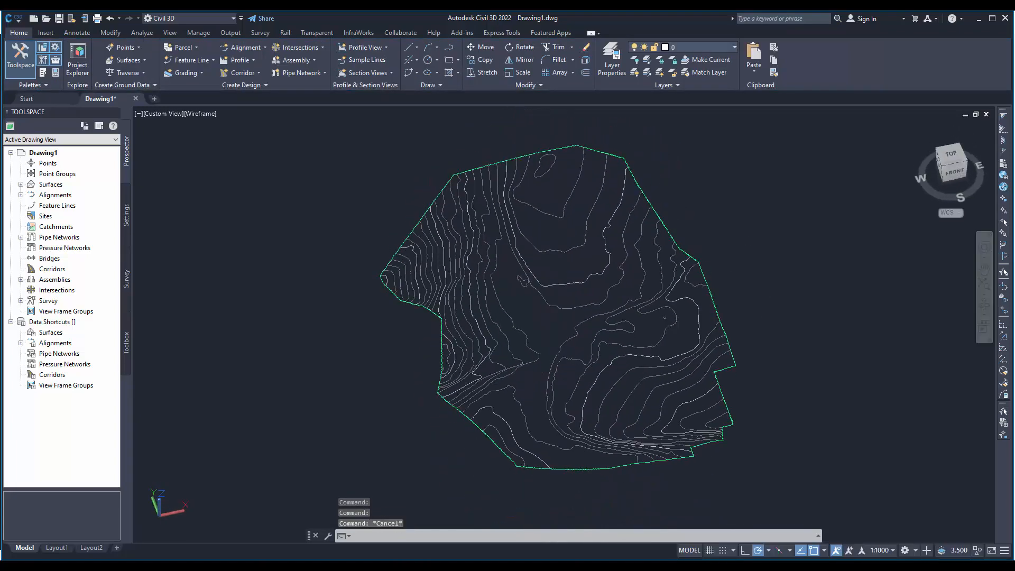
pyautogui.scroll(6, 553, 306)
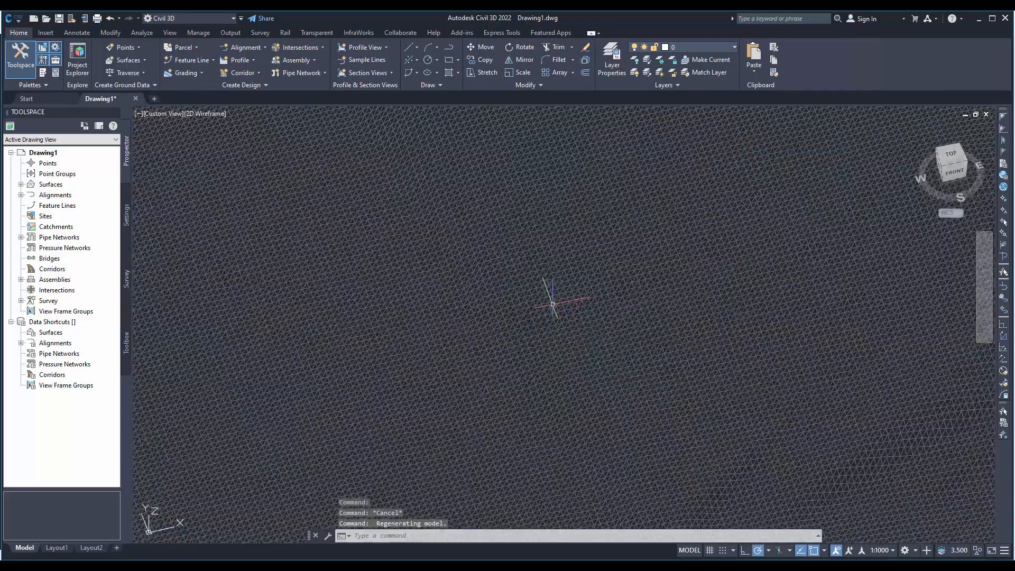
pyautogui.keyDown('shift'); pyautogui.moveTo(525, 319); pyautogui.dragTo(503, 254, button='middle'); pyautogui.keyUp('shift')
pyautogui.scroll(-8, 503, 254)
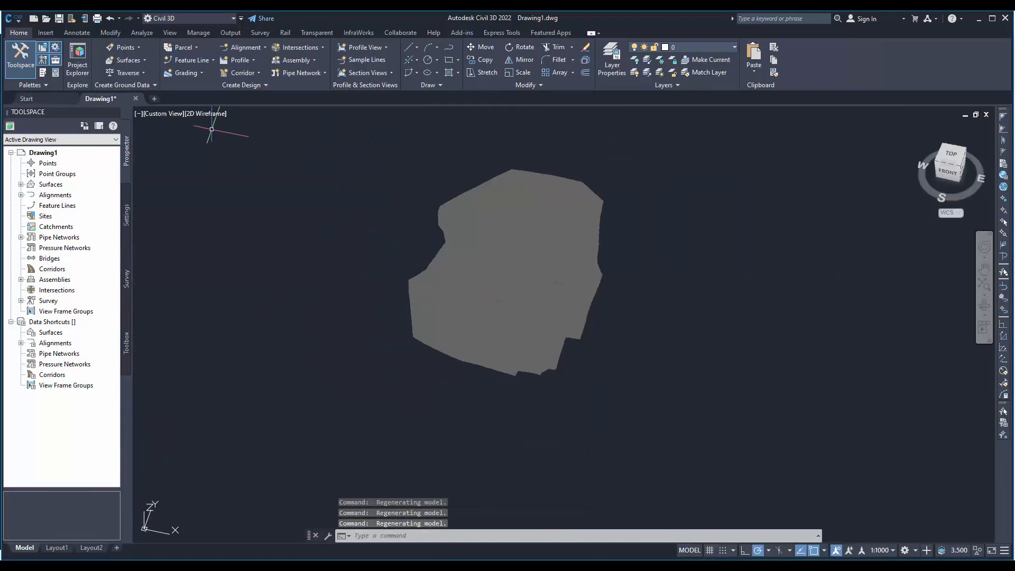
pyautogui.click(950, 157)
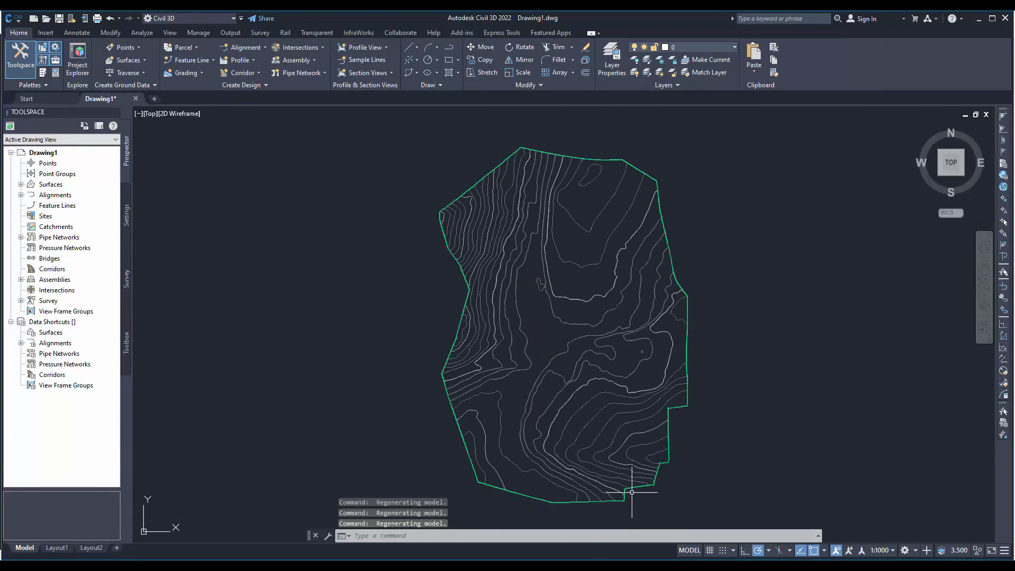
# - Switch to 3Dsurvey and set up saving the dtm1 mesh in TXT ASCII format in the Autocad_export folder
pyautogui.moveTo(505, 566)
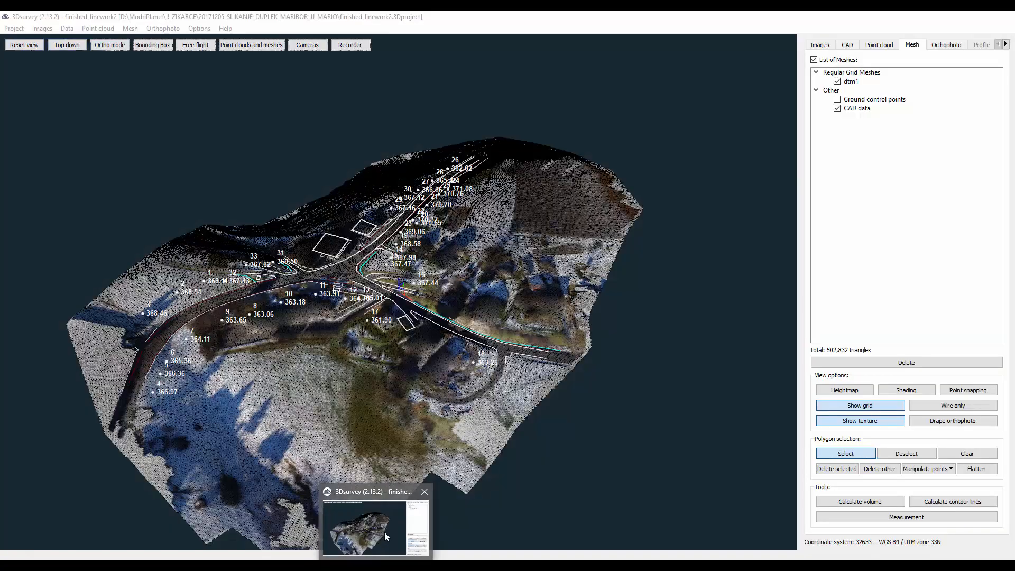
pyautogui.click(385, 532)
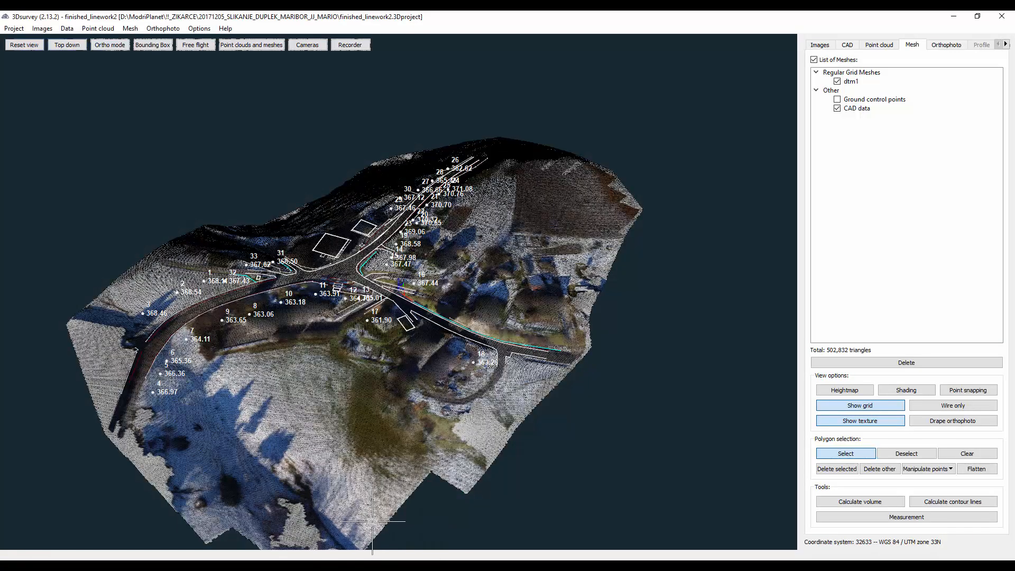
pyautogui.rightClick(861, 84)
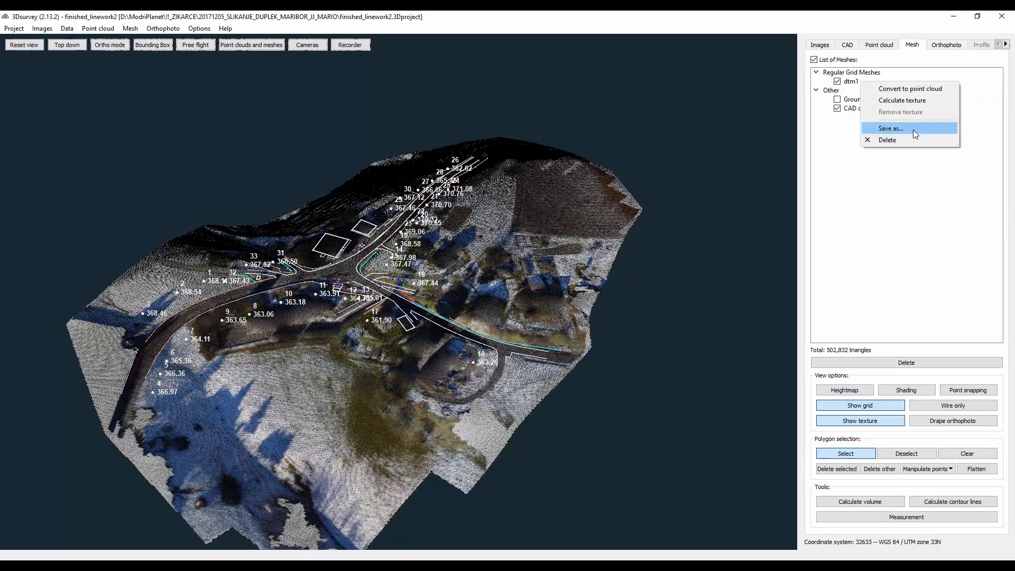
pyautogui.click(891, 129)
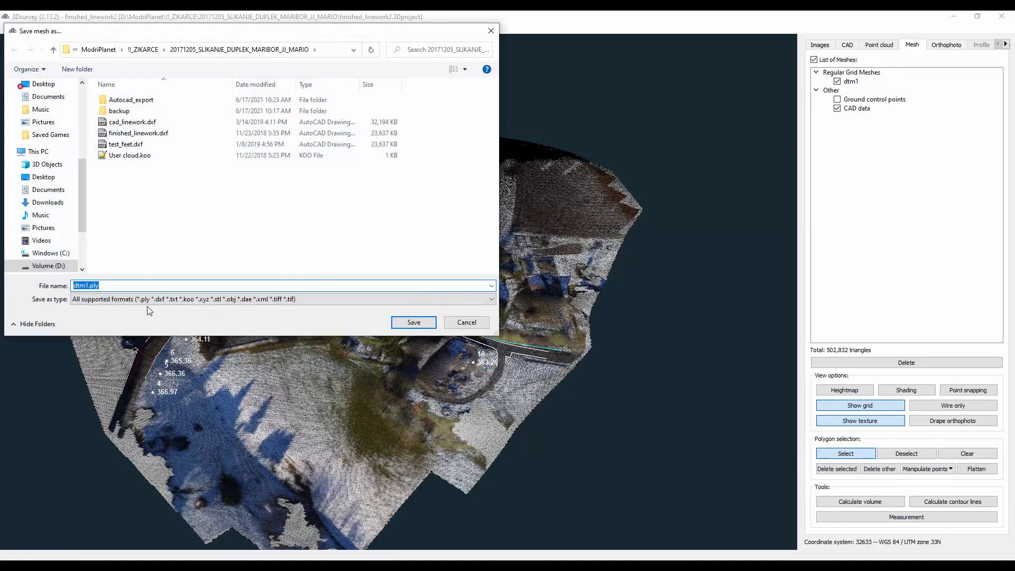
pyautogui.click(137, 111)
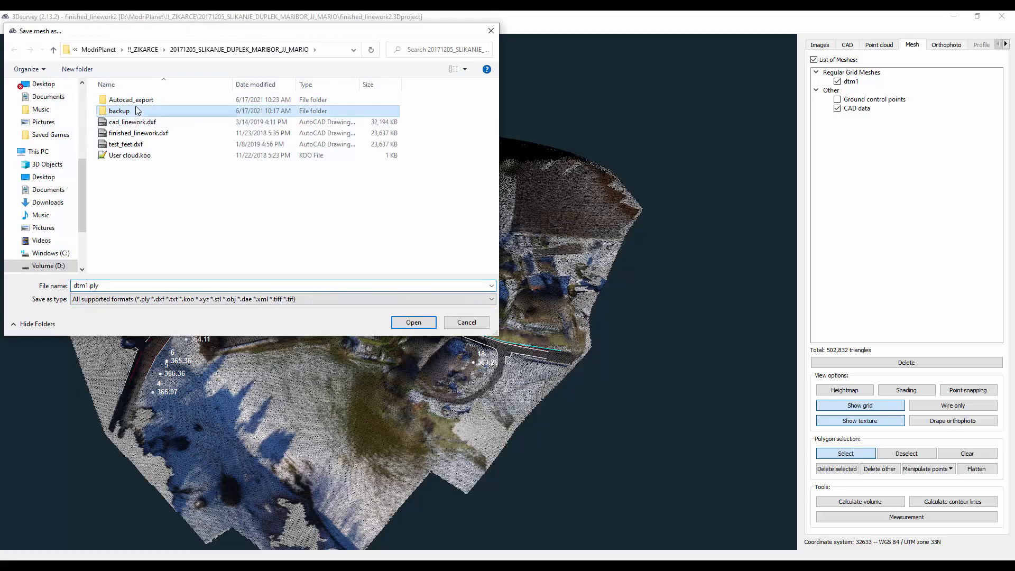
pyautogui.doubleClick(133, 100)
pyautogui.click(152, 299)
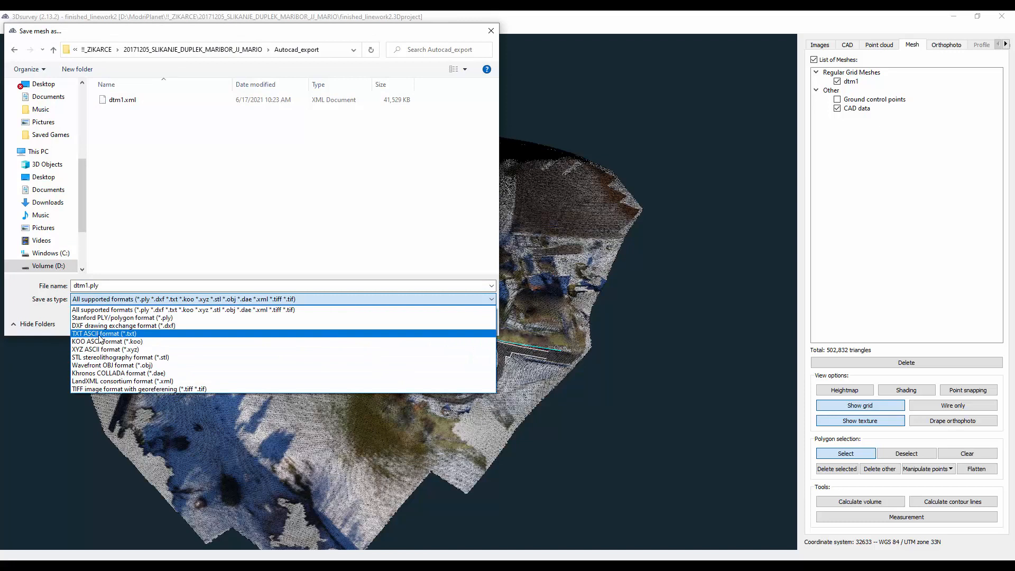
pyautogui.click(120, 334)
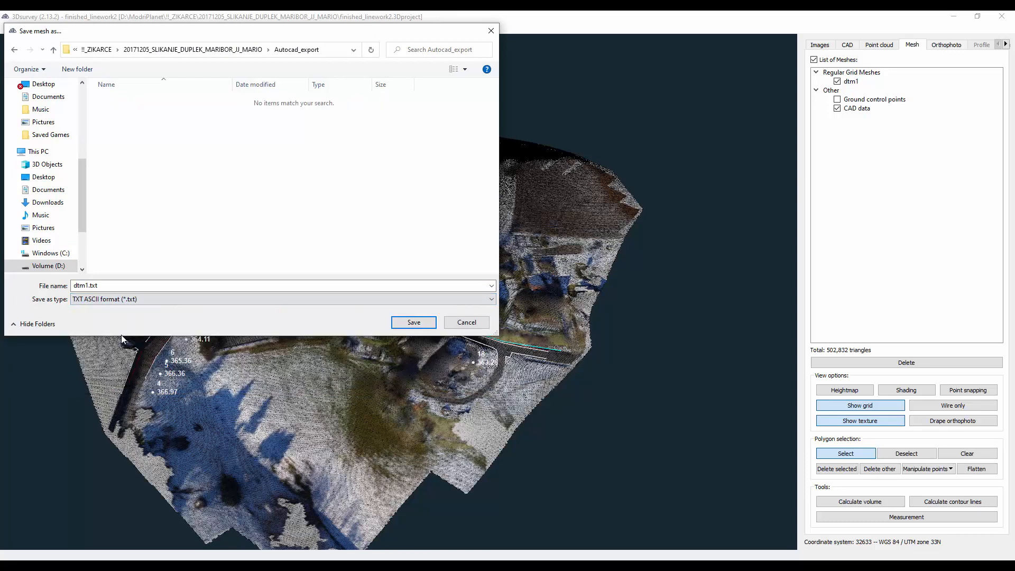
# - Name the text export dtm2 and save it with a space separator, 3 decimal places and no vertex color
pyautogui.click(93, 285)
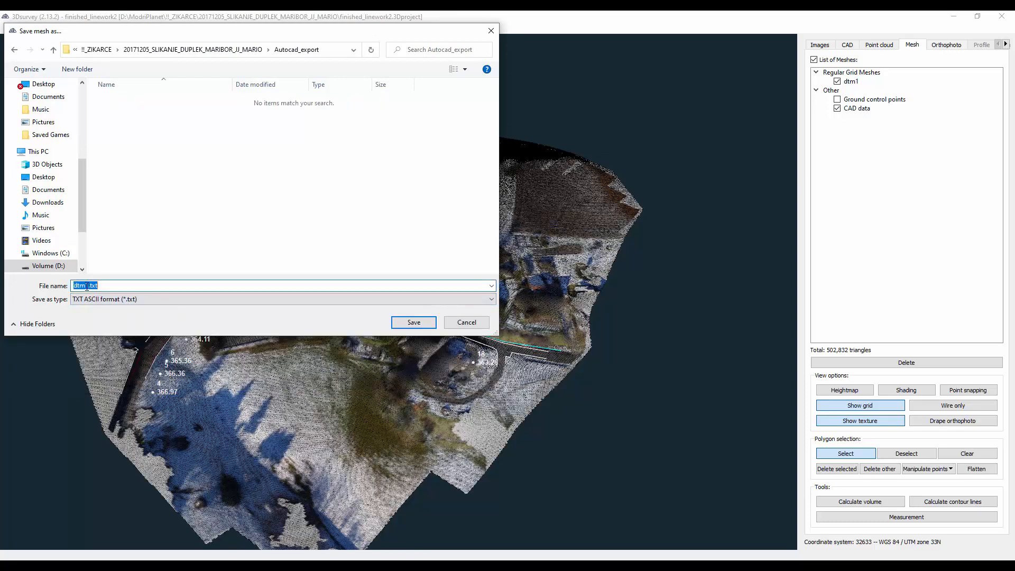
pyautogui.click(86, 286)
pyautogui.click(399, 323)
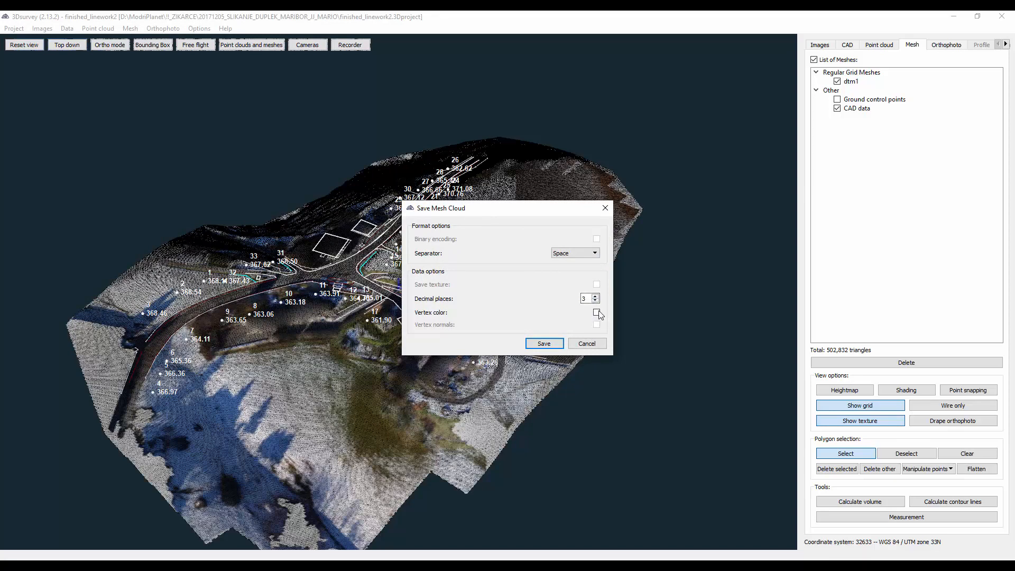
pyautogui.click(544, 343)
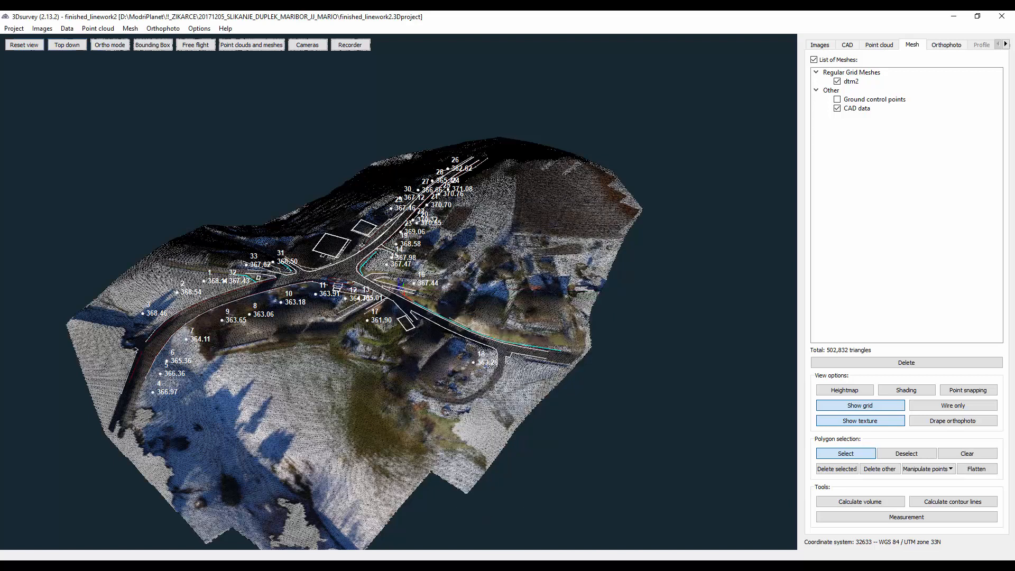
# - Switch to Civil 3D and create a new TIN surface named FromTXTfile
pyautogui.moveTo(504, 565)
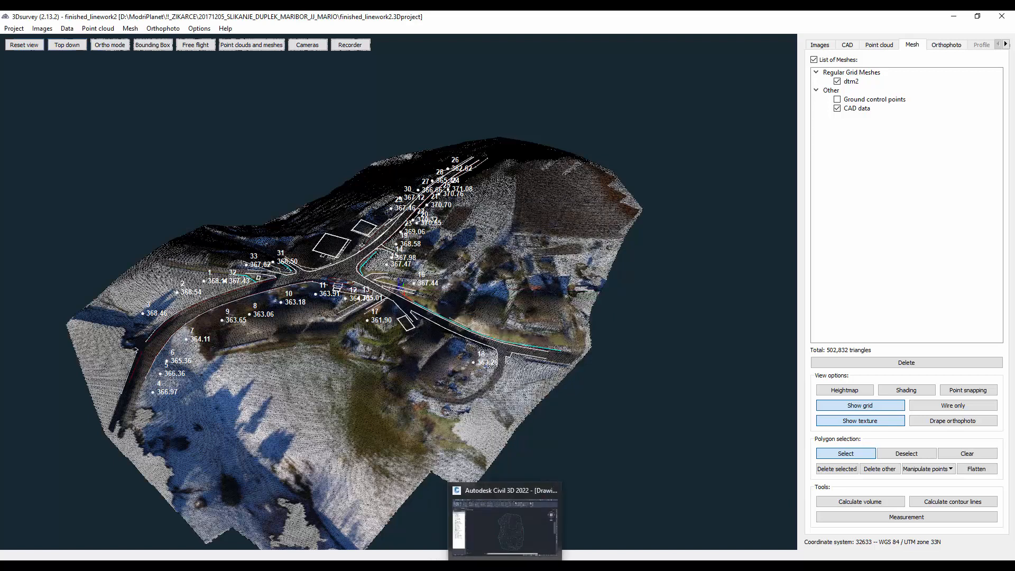
pyautogui.click(510, 532)
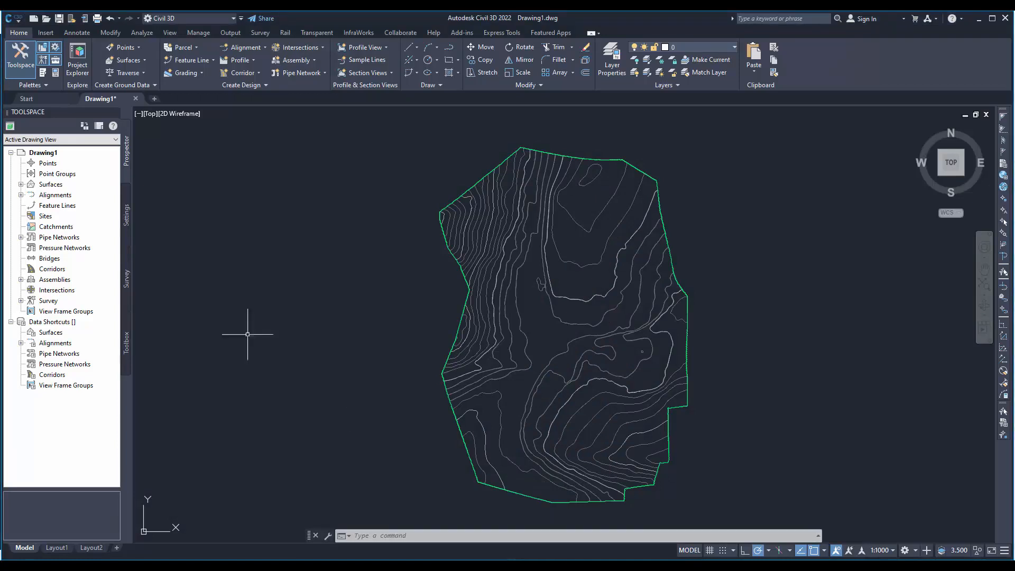
pyautogui.click(21, 184)
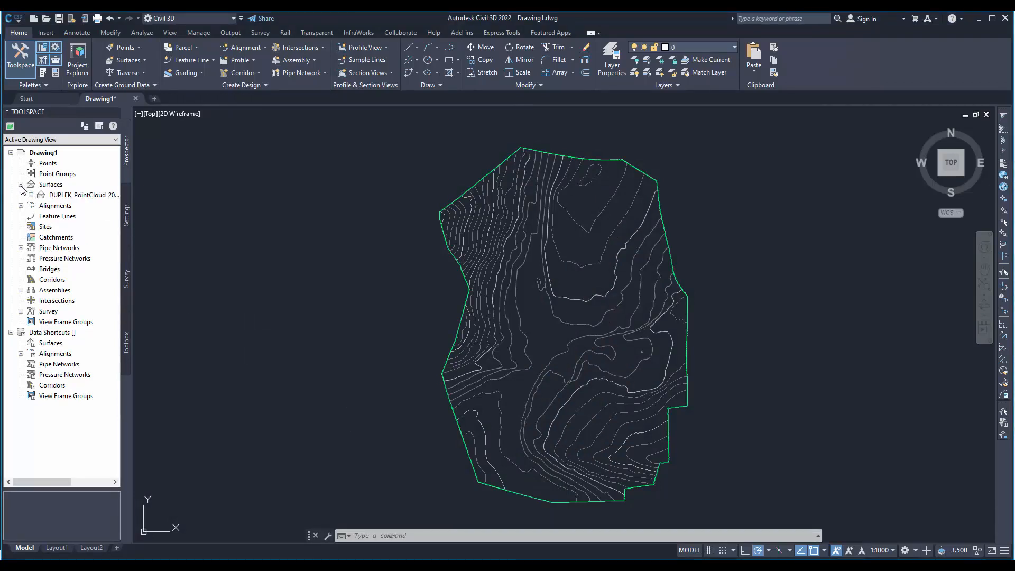
pyautogui.rightClick(50, 185)
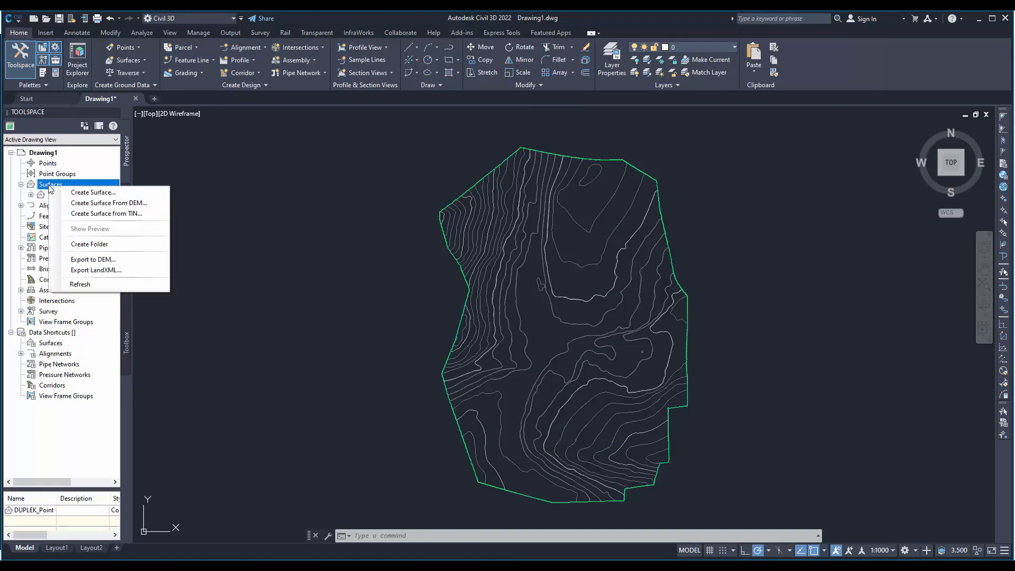
pyautogui.click(88, 194)
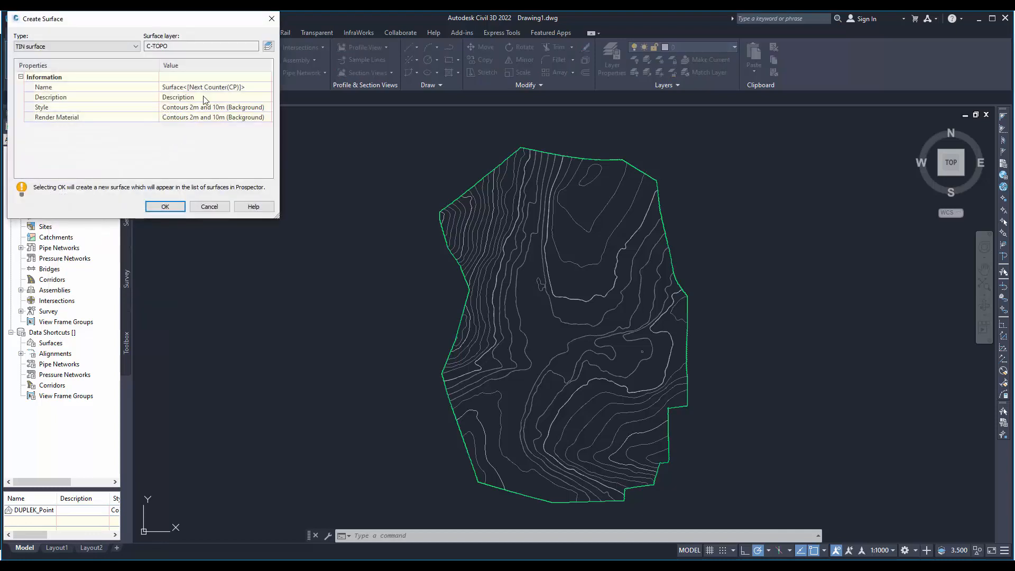
pyautogui.click(249, 87)
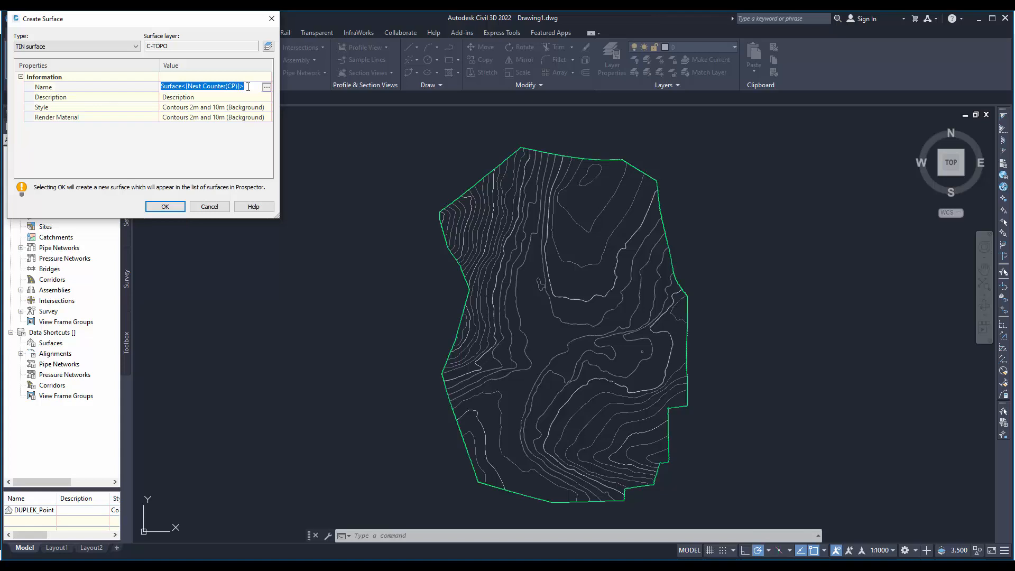
pyautogui.write('FromTXTfile')
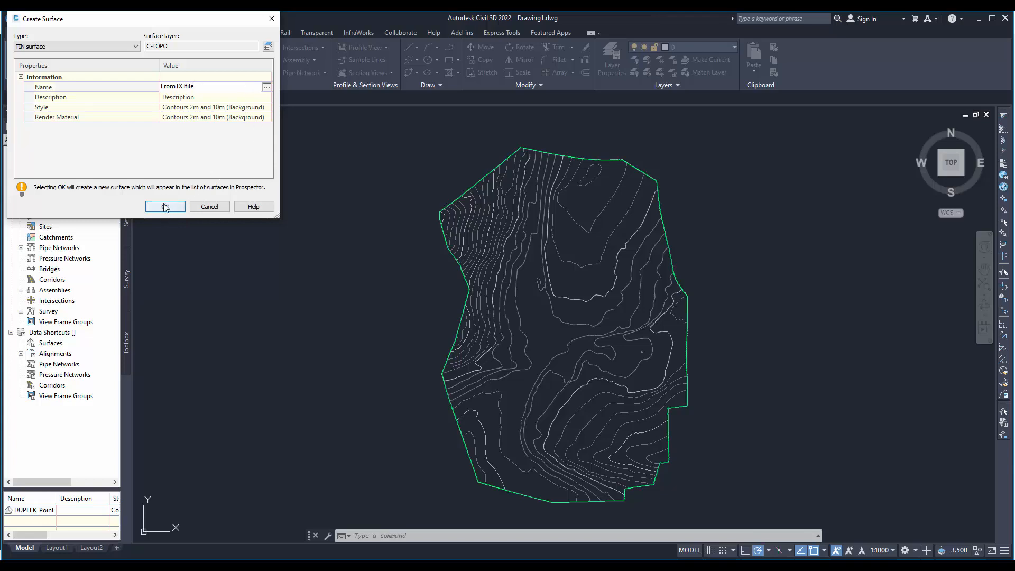
pyautogui.click(164, 206)
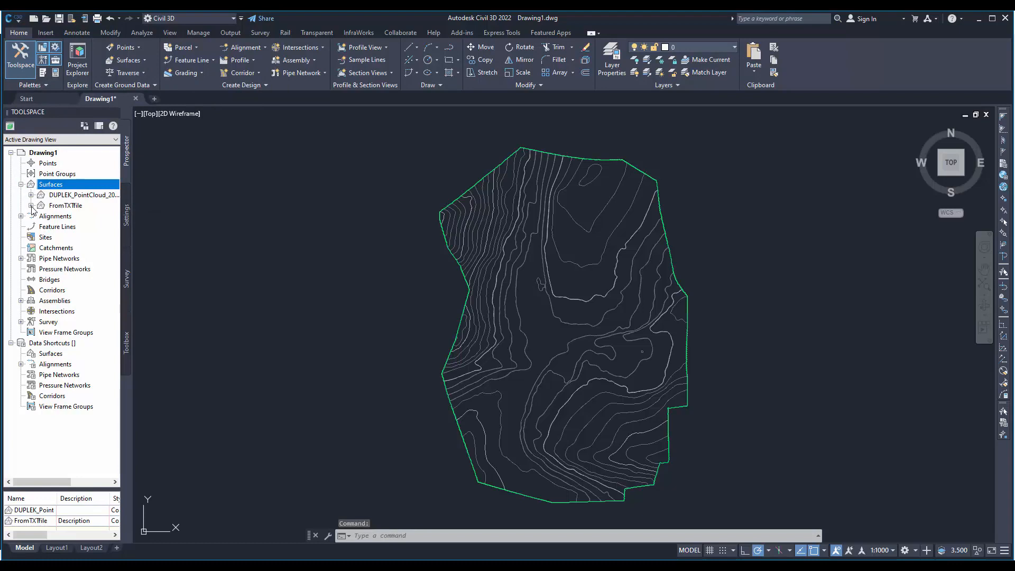
# - Start adding a point file to the FromTXTfile surface's definition and browse for its source file
pyautogui.click(31, 206)
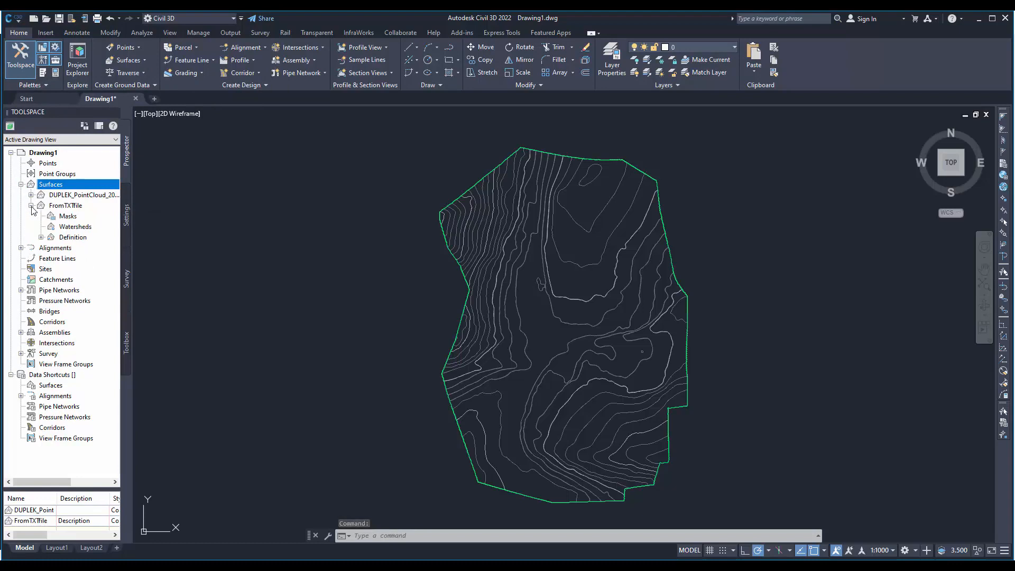
pyautogui.click(41, 237)
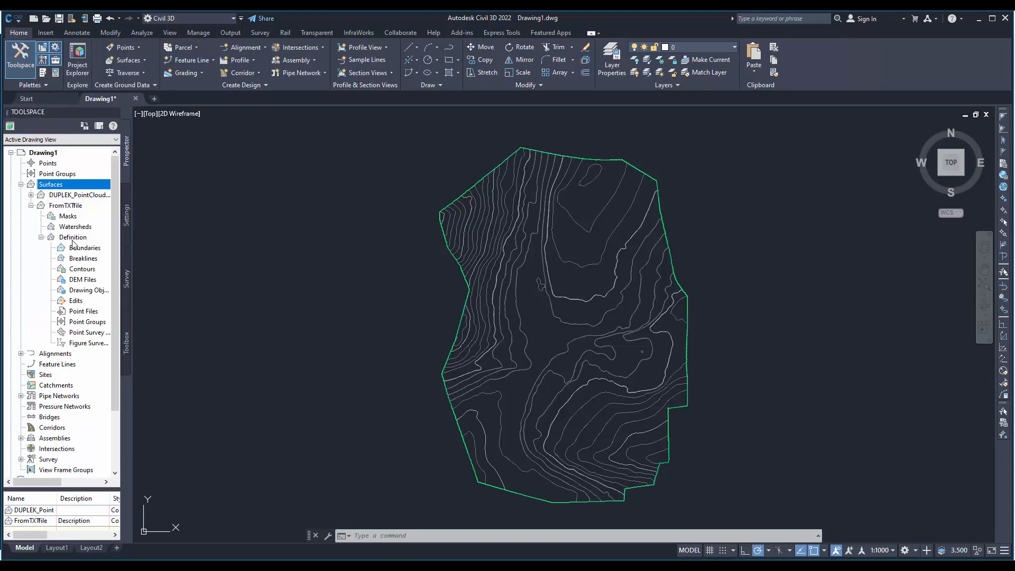
pyautogui.click(78, 311)
pyautogui.rightClick(84, 316)
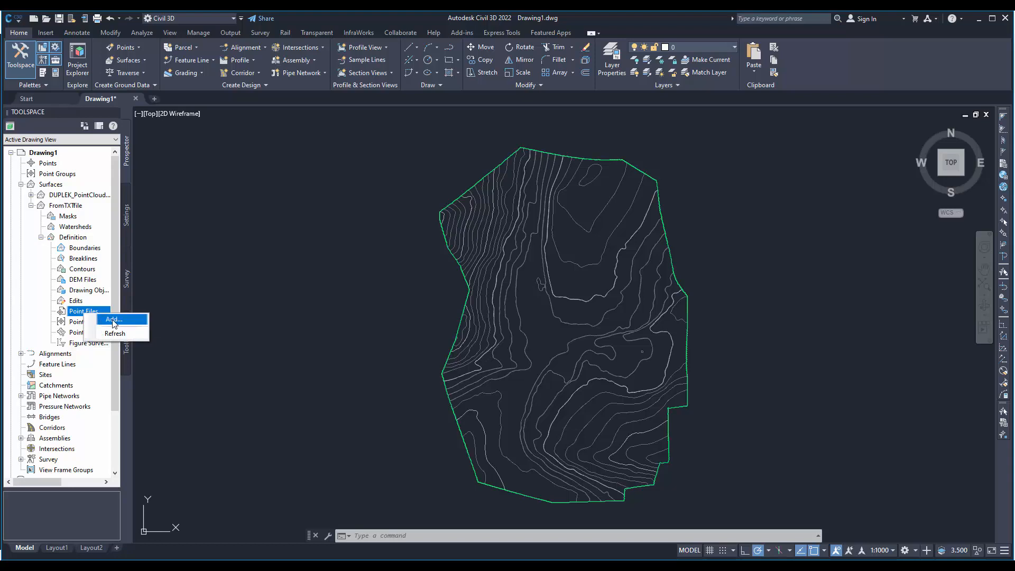
pyautogui.click(114, 319)
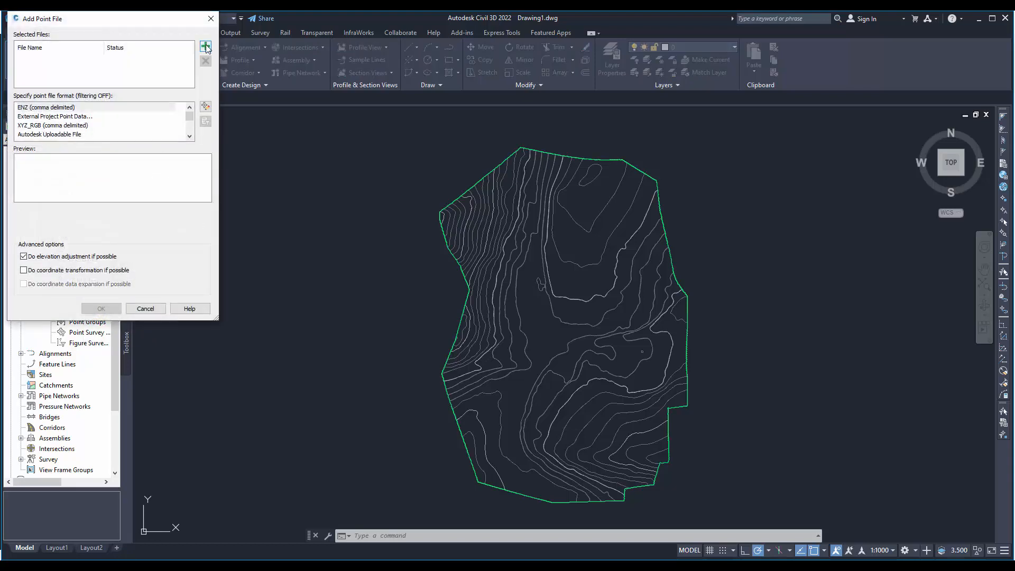
pyautogui.click(205, 47)
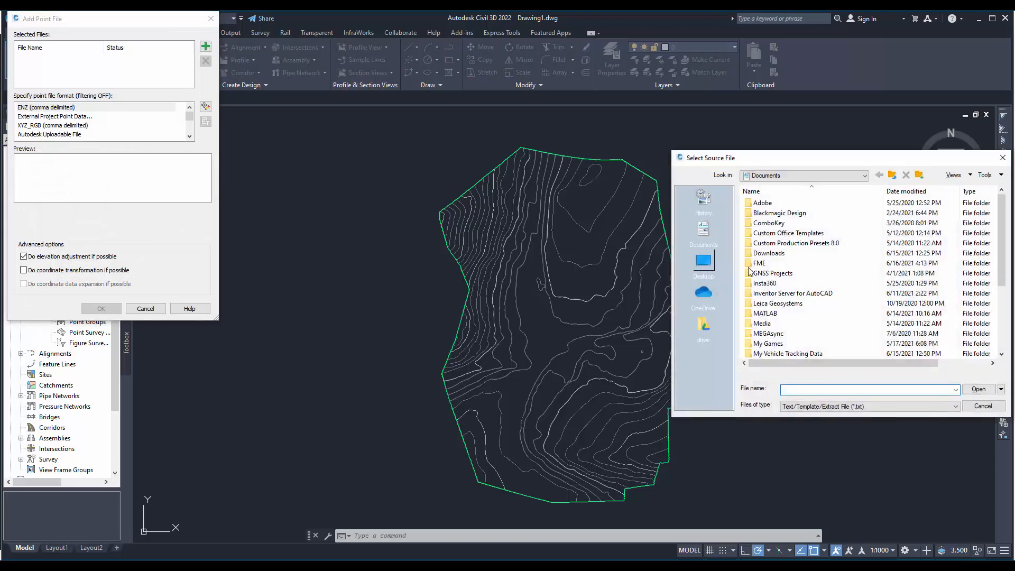
# - Choose dtm2.txt from the DUPLEK project's Autocad_export folder under ModriPlanet on drive D as the point file
pyautogui.click(892, 175)
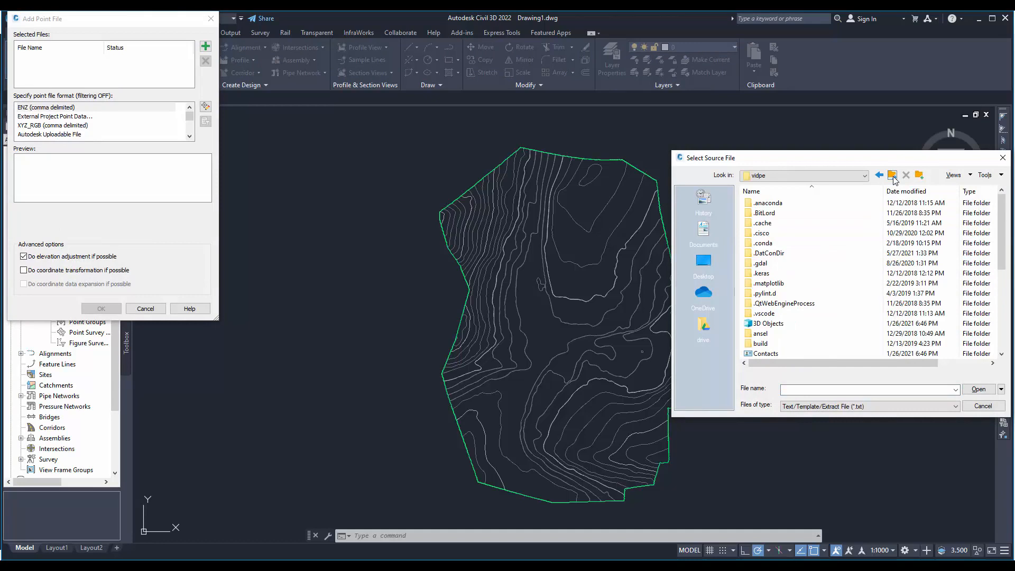
pyautogui.click(892, 175)
pyautogui.click(893, 175)
pyautogui.click(892, 175)
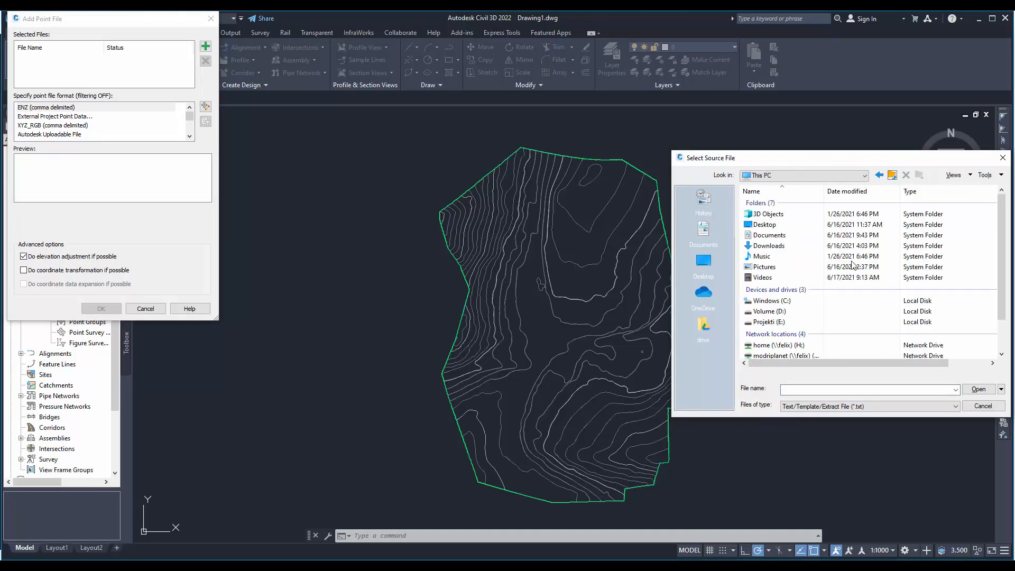
pyautogui.doubleClick(770, 311)
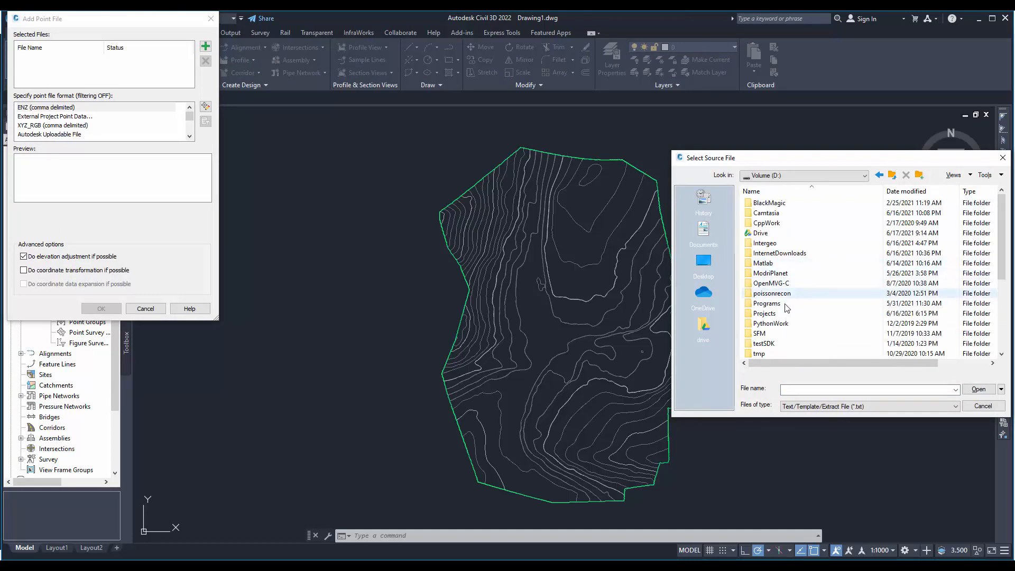
pyautogui.doubleClick(771, 274)
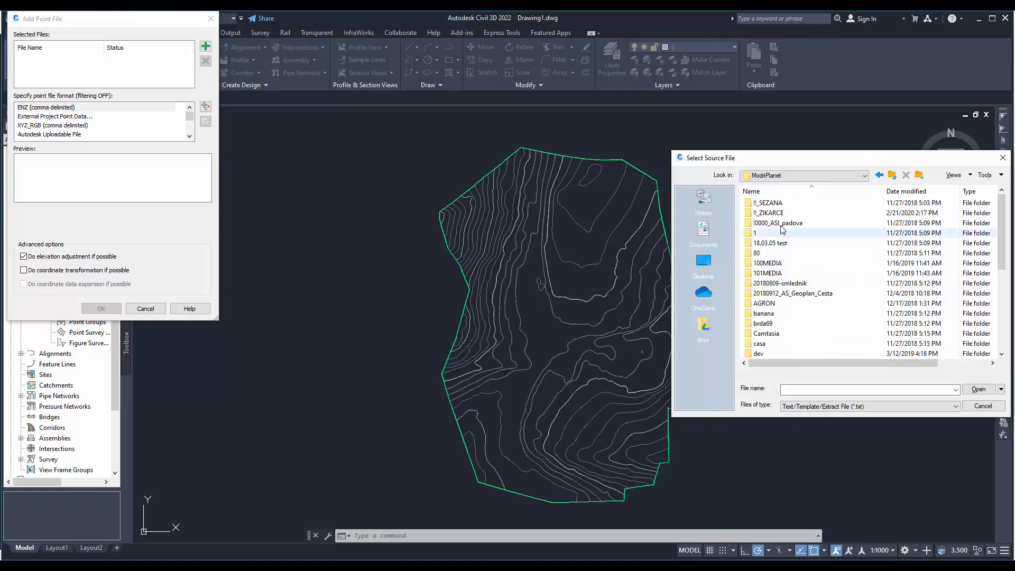
pyautogui.doubleClick(781, 213)
pyautogui.doubleClick(778, 205)
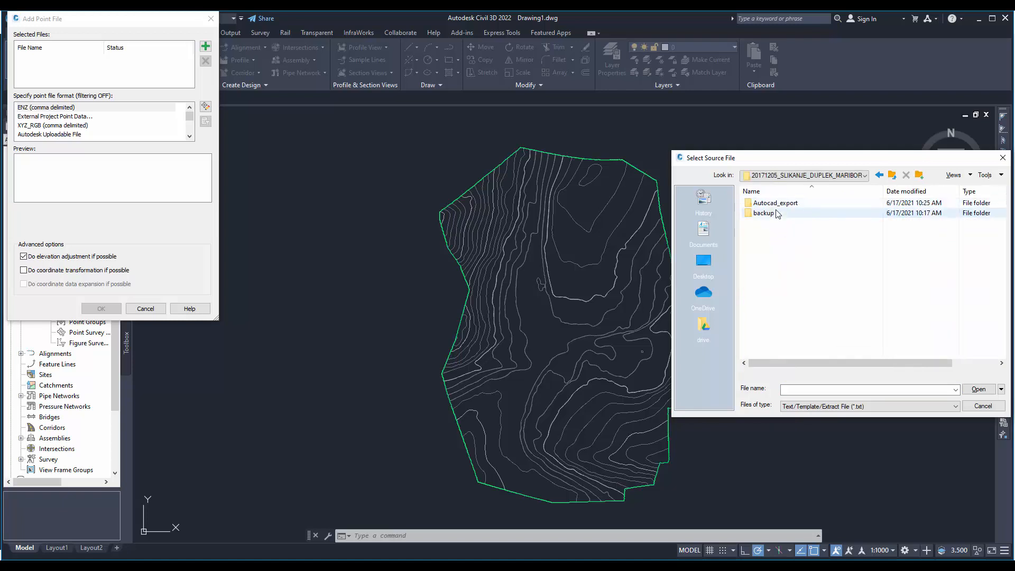
pyautogui.doubleClick(776, 204)
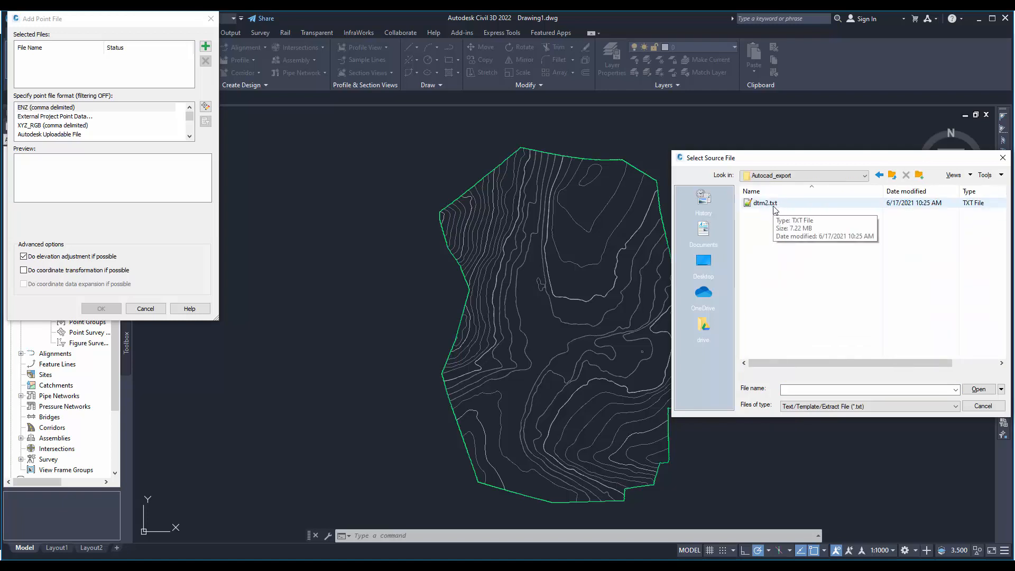
pyautogui.click(784, 206)
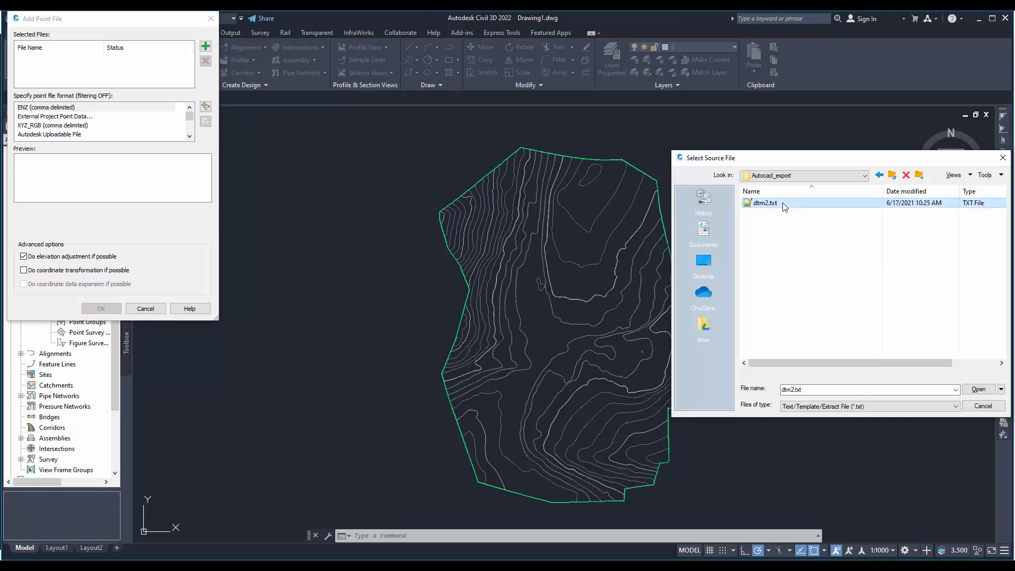
pyautogui.doubleClick(784, 207)
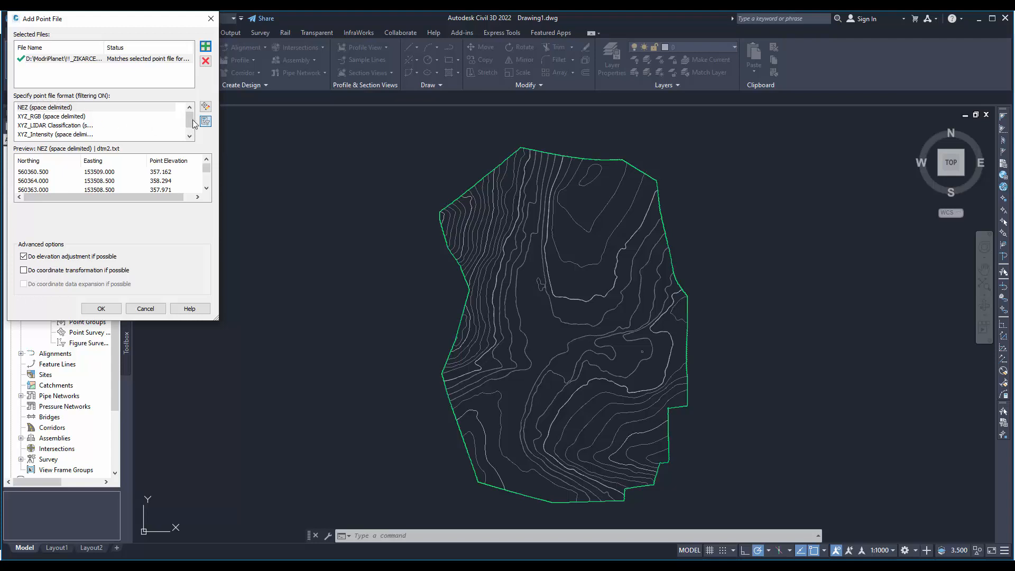
# - Set the point file format to ENZ (space delimited) and add the points to the surface
pyautogui.click(189, 136)
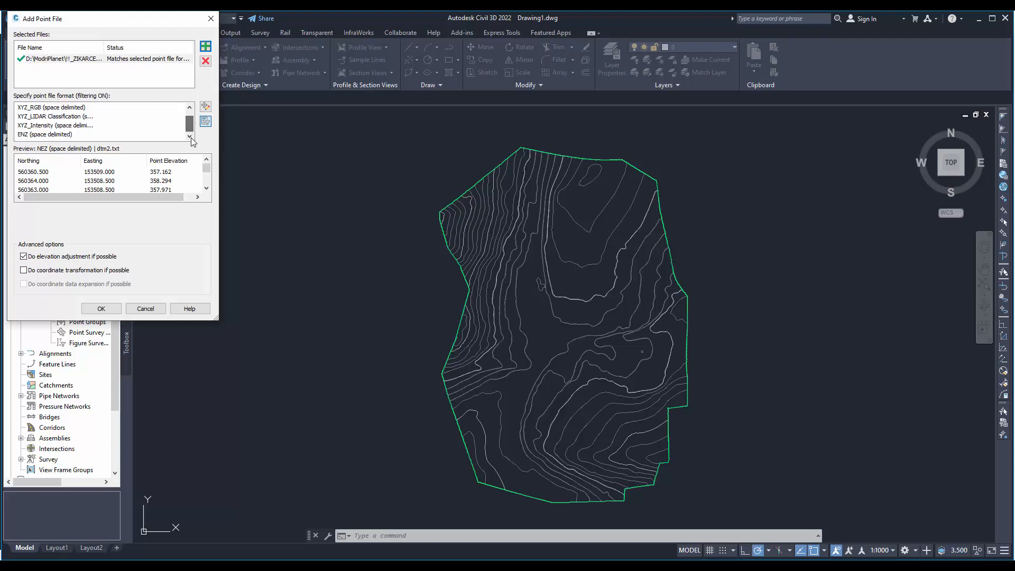
pyautogui.click(23, 136)
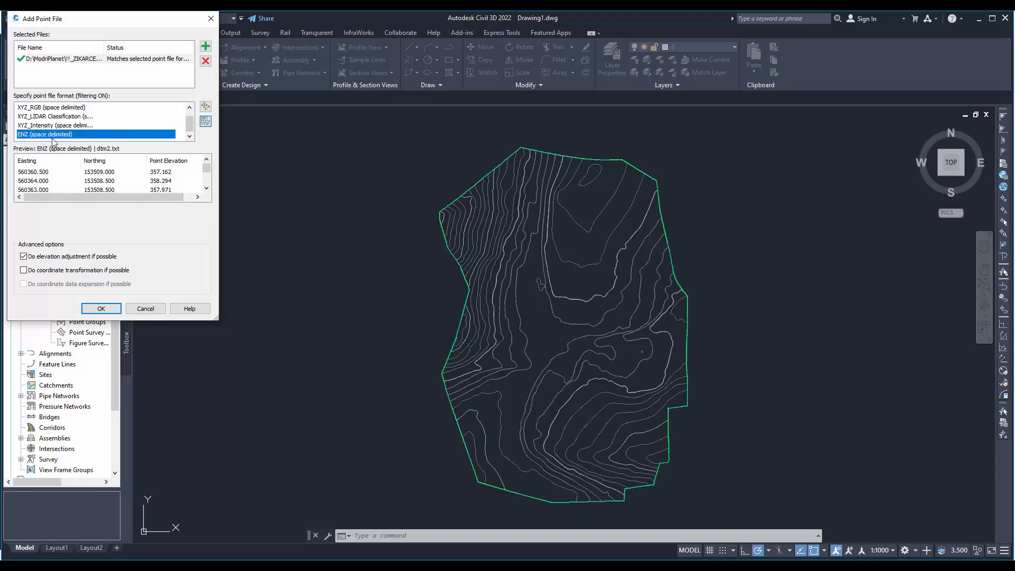
pyautogui.click(102, 308)
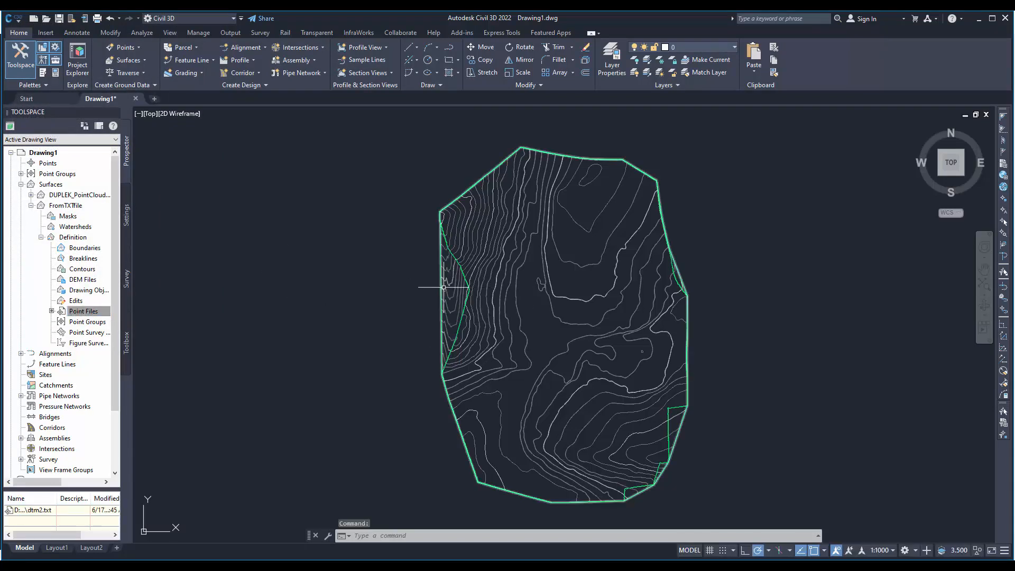
# - Compare the outer boundaries and contours of the FromTXTfile surface with those of the imported LandXML surface
pyautogui.click(442, 289)
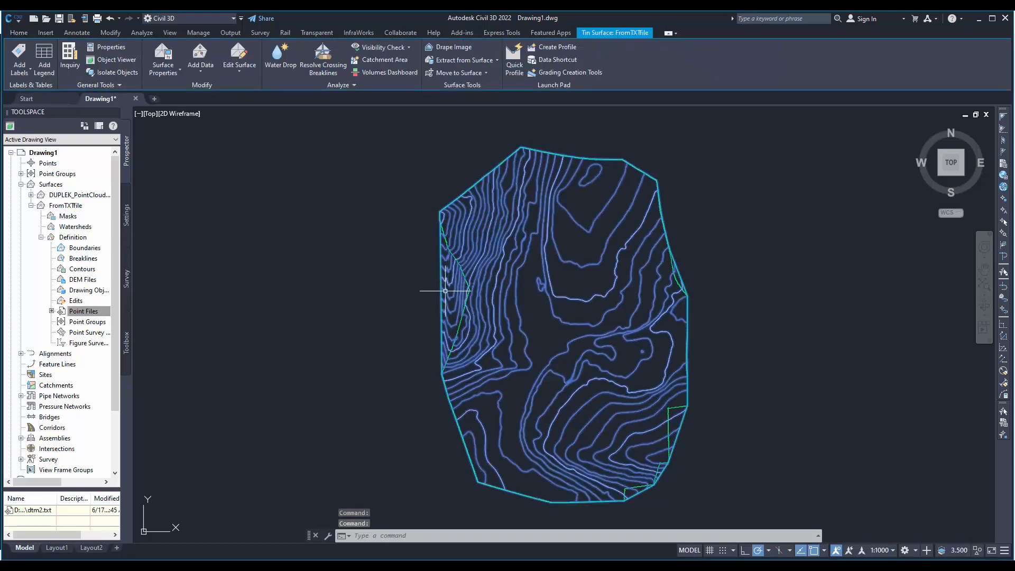
pyautogui.press('Escape')
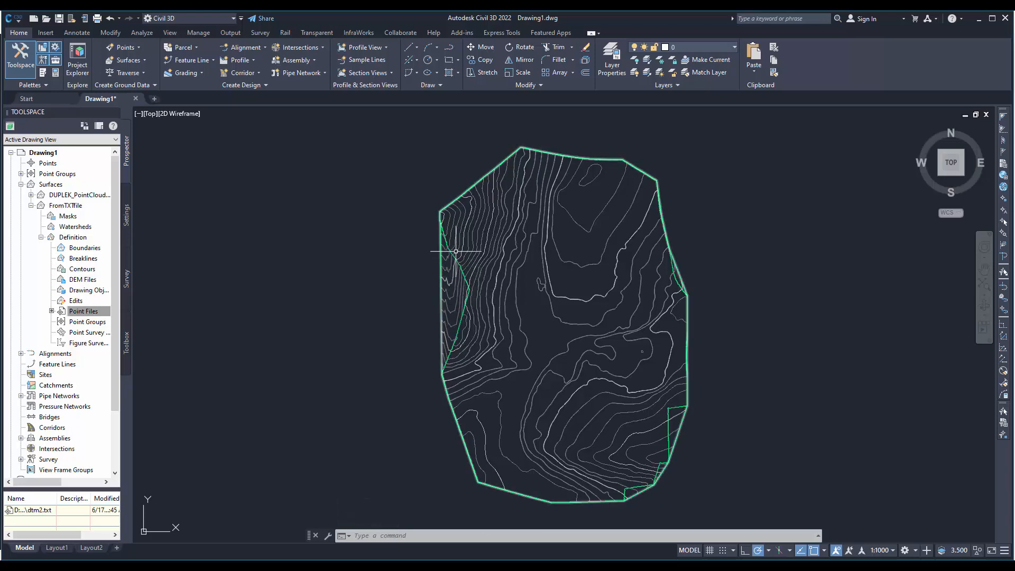
pyautogui.scroll(6, 463, 263)
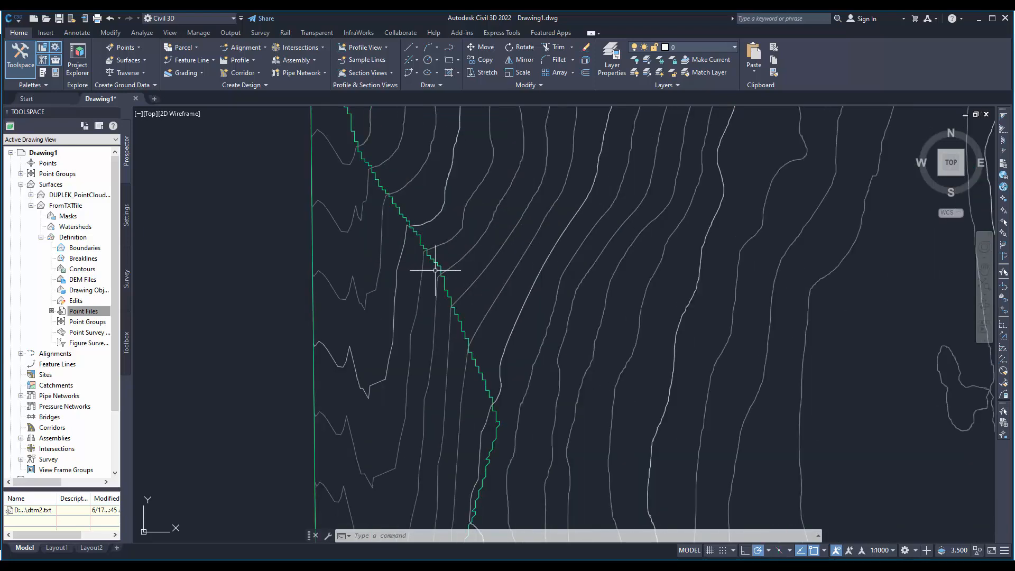
pyautogui.click(420, 246)
pyautogui.scroll(-6, 420, 248)
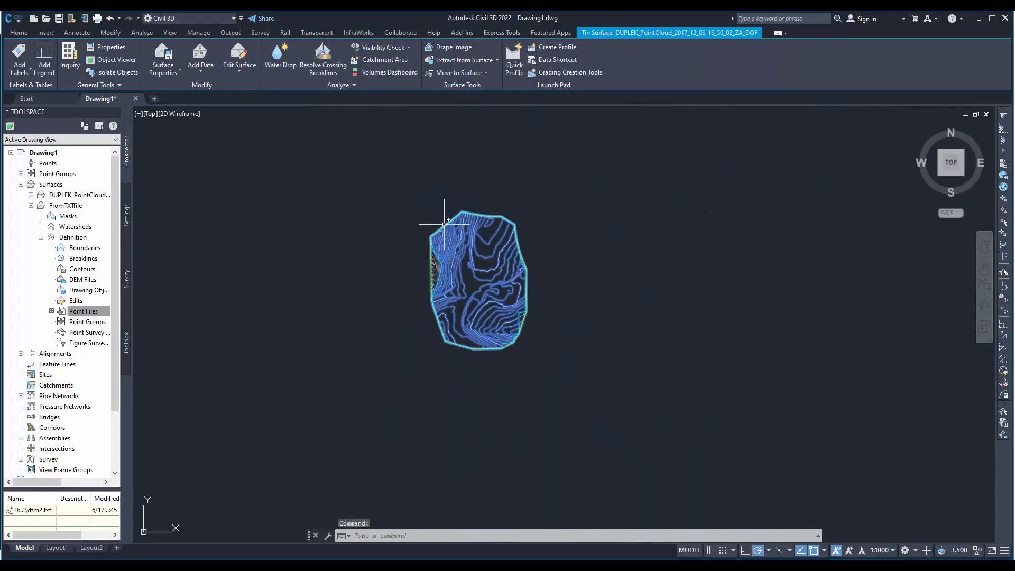
pyautogui.scroll(6, 444, 244)
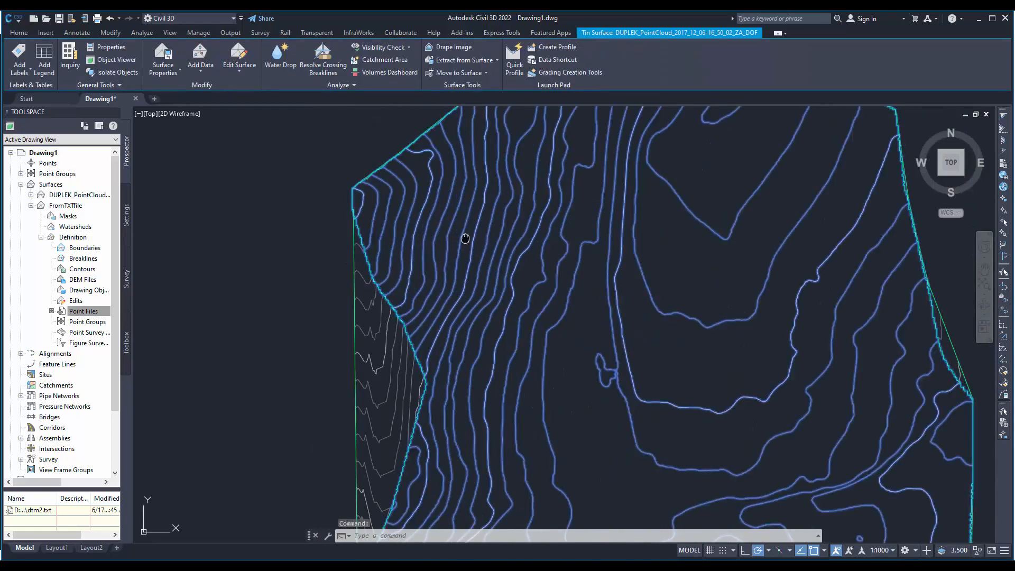
pyautogui.moveTo(464, 233); pyautogui.dragTo(346, 246, button='middle')
pyautogui.scroll(-6, 317, 238)
pyautogui.scroll(5, 267, 226)
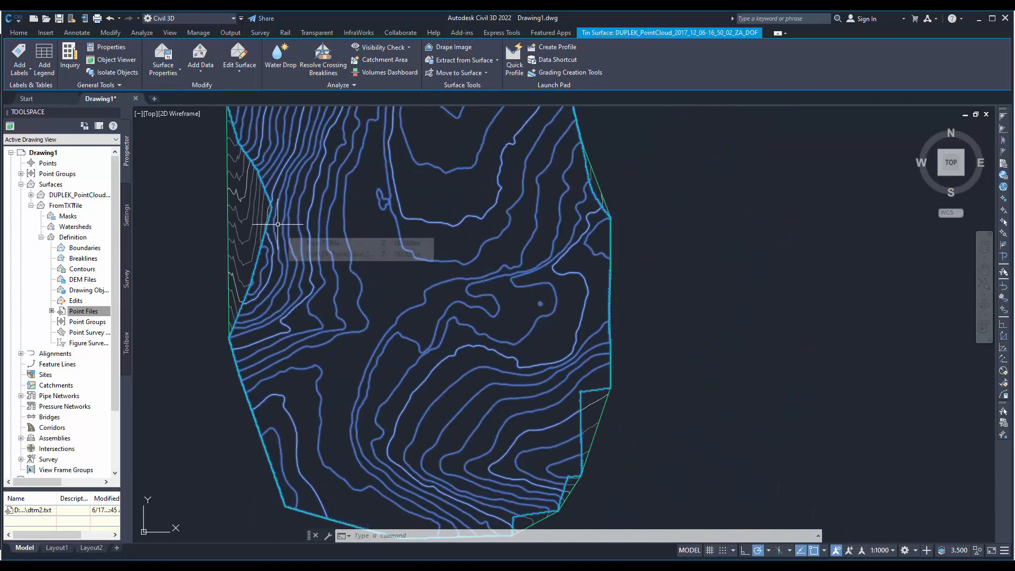
# - Delete the imported DUPLEK_PointCloud surface from the drawing
pyautogui.click(68, 195)
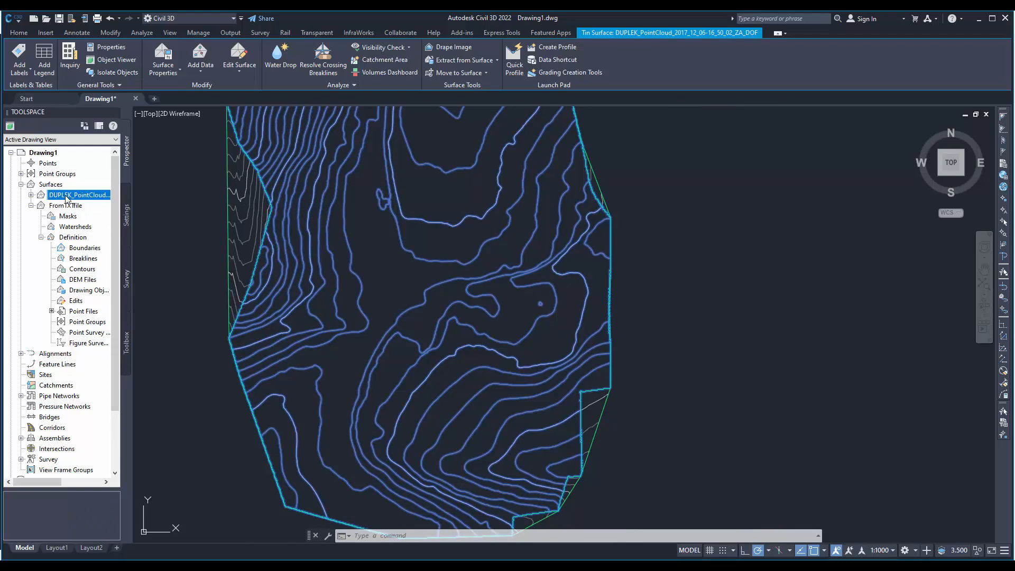
pyautogui.rightClick(69, 196)
pyautogui.click(99, 306)
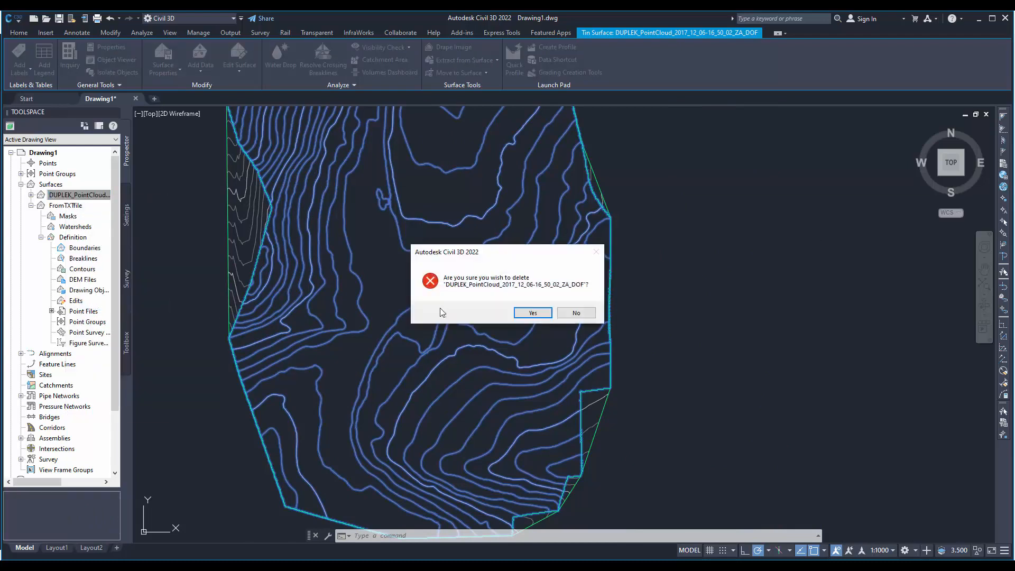
pyautogui.click(530, 316)
# - Edit the FromTXTfile surface's style and set the minor contour interval to 0.5 m
pyautogui.moveTo(341, 233); pyautogui.dragTo(350, 307, button='middle')
pyautogui.click(243, 290)
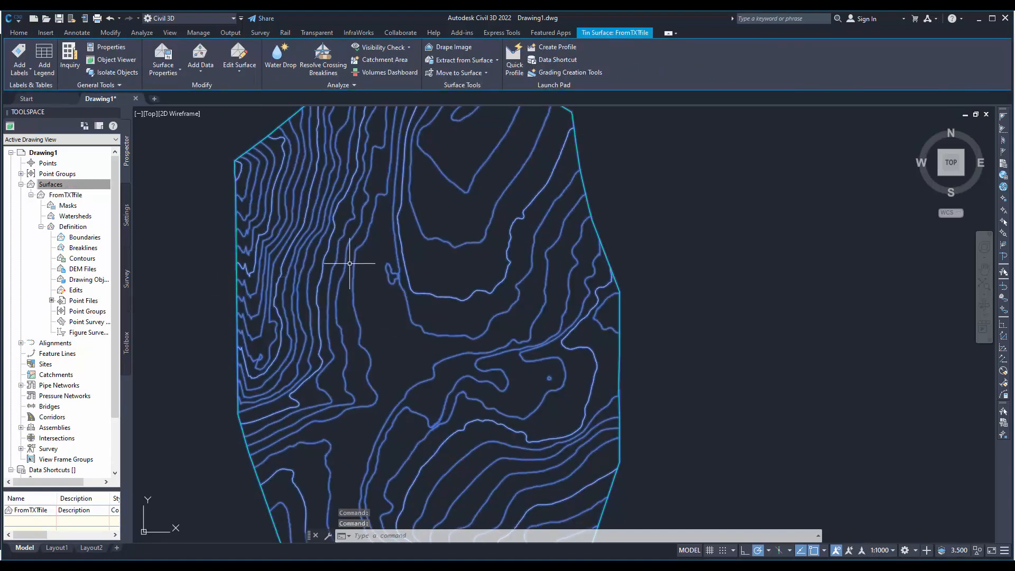
pyautogui.click(173, 74)
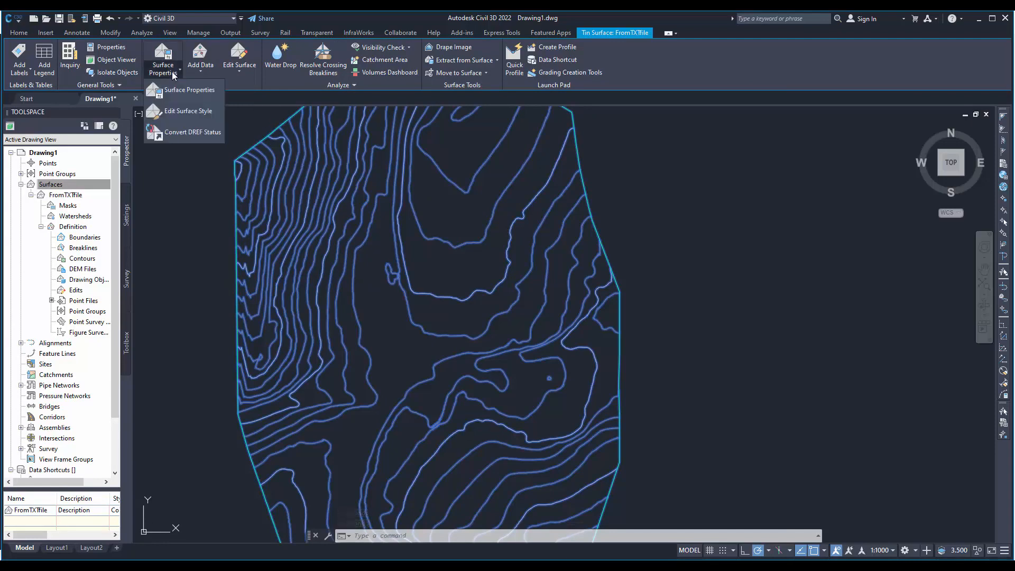
pyautogui.click(189, 114)
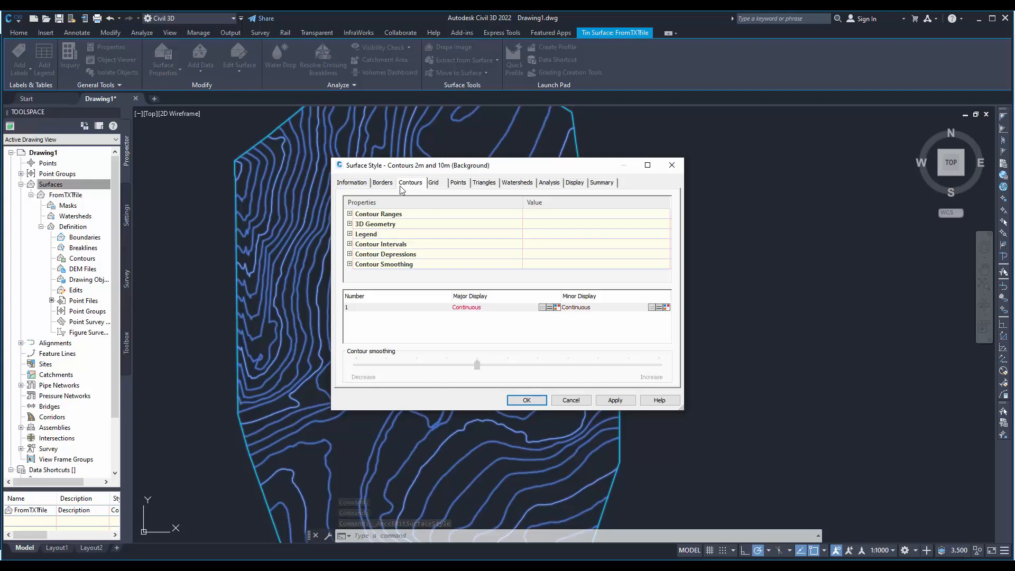
pyautogui.click(349, 244)
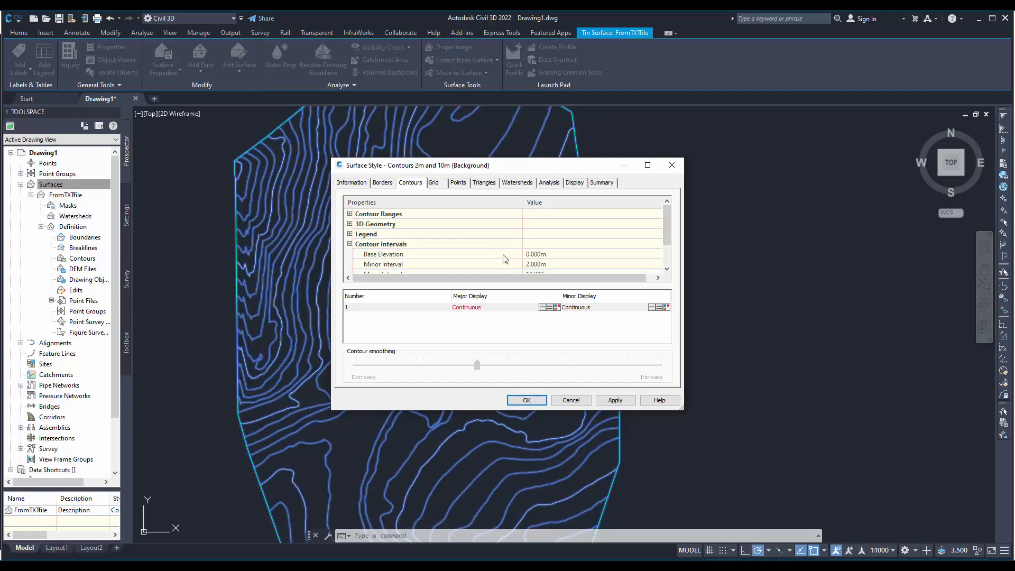
pyautogui.click(545, 265)
pyautogui.write('0')
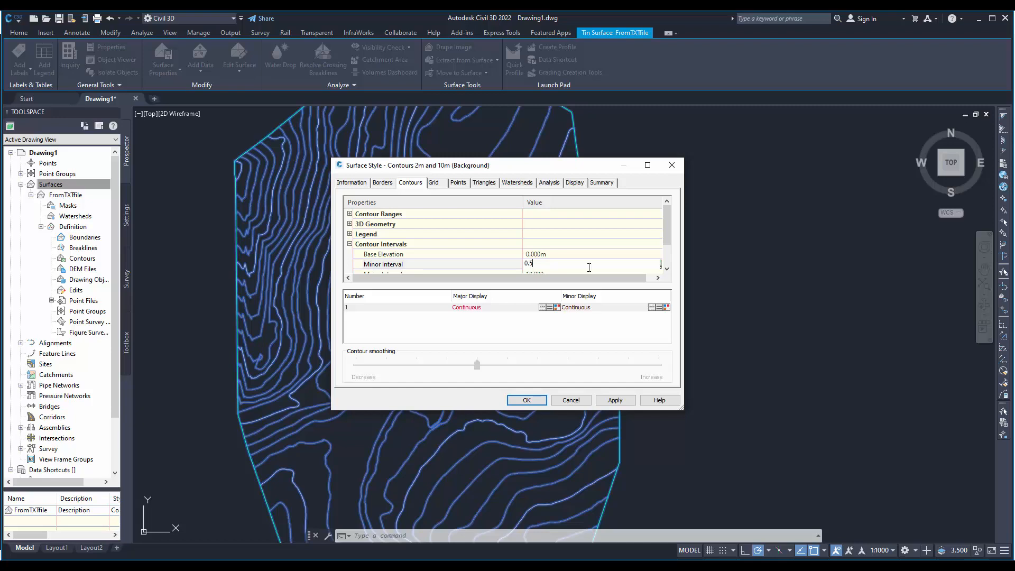
pyautogui.press('Return')
pyautogui.scroll(-1, 581, 259)
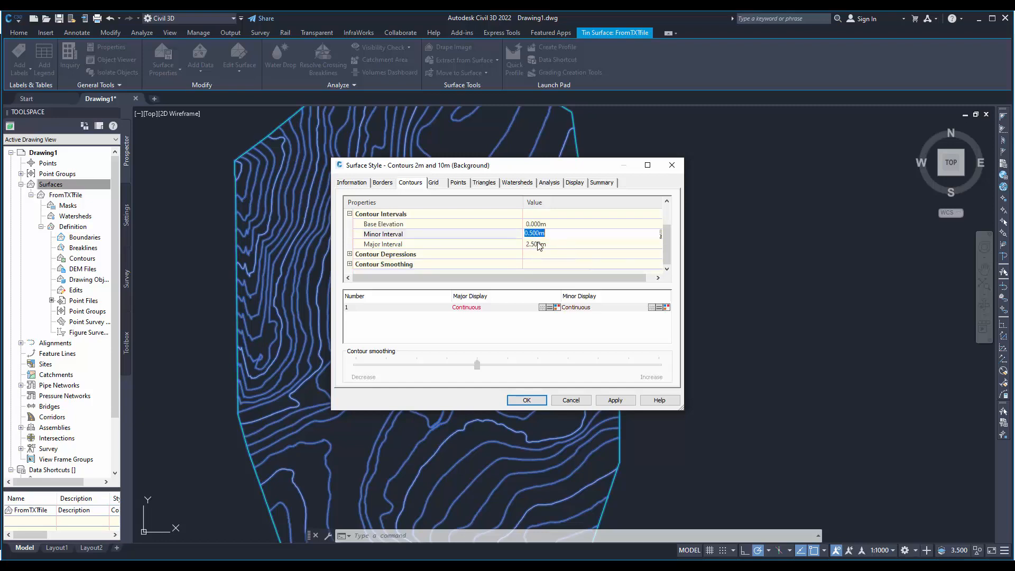
# - Set the plan display colours in the surface style to 34 for minor contours and 42 for major contours, and apply the changes
pyautogui.click(576, 183)
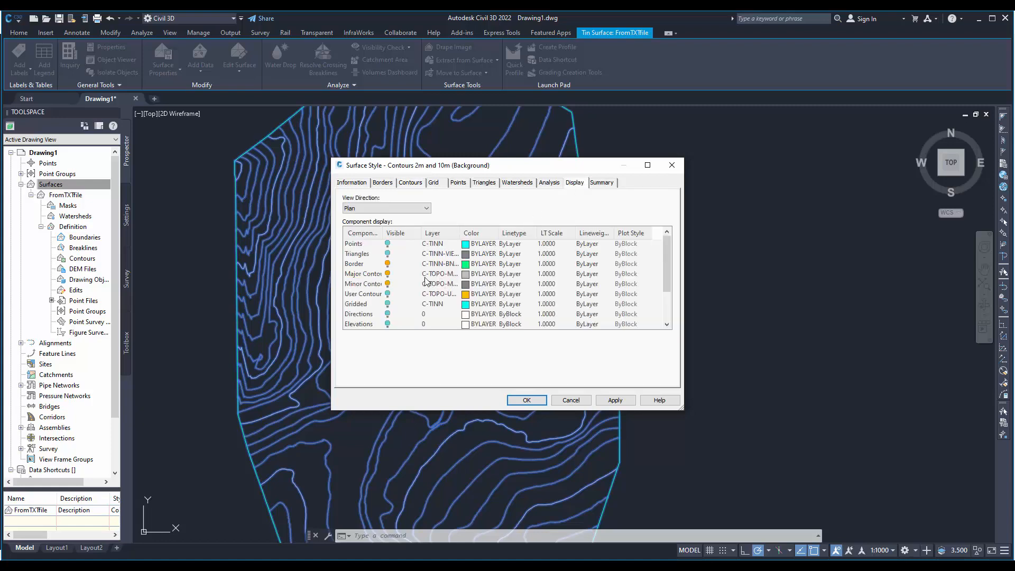
pyautogui.click(466, 286)
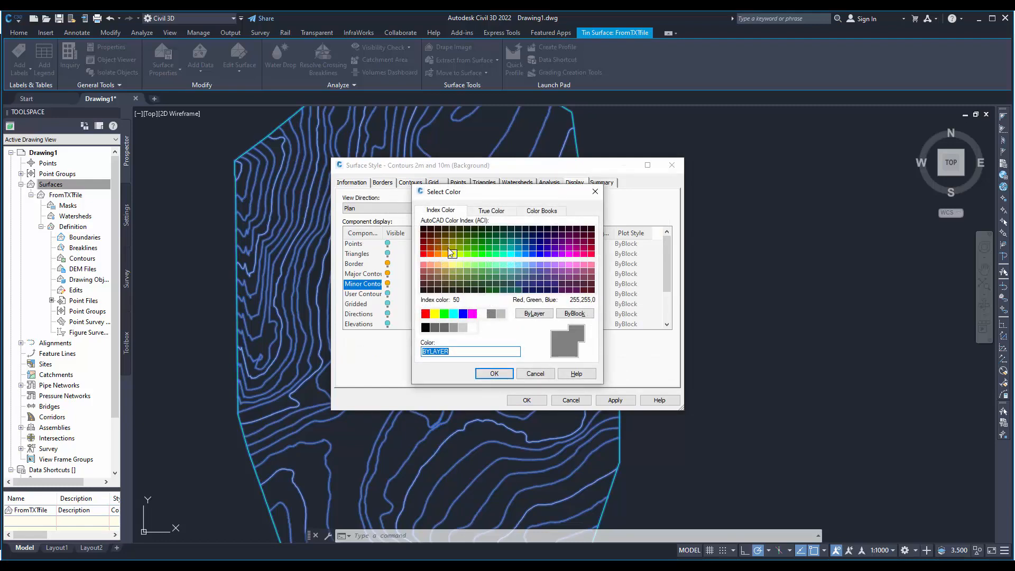
pyautogui.click(493, 374)
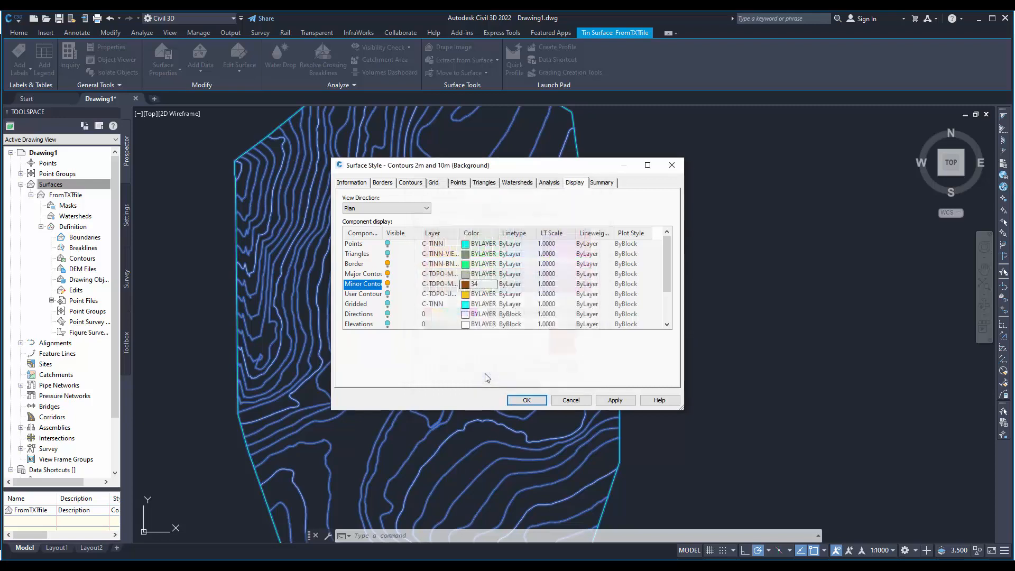
pyautogui.click(465, 274)
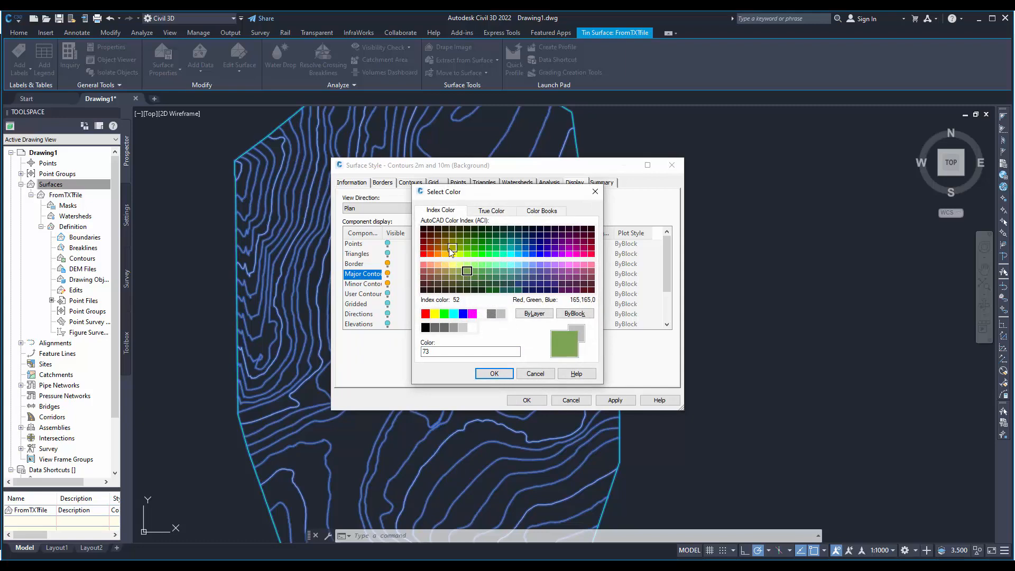
pyautogui.click(446, 246)
pyautogui.click(493, 373)
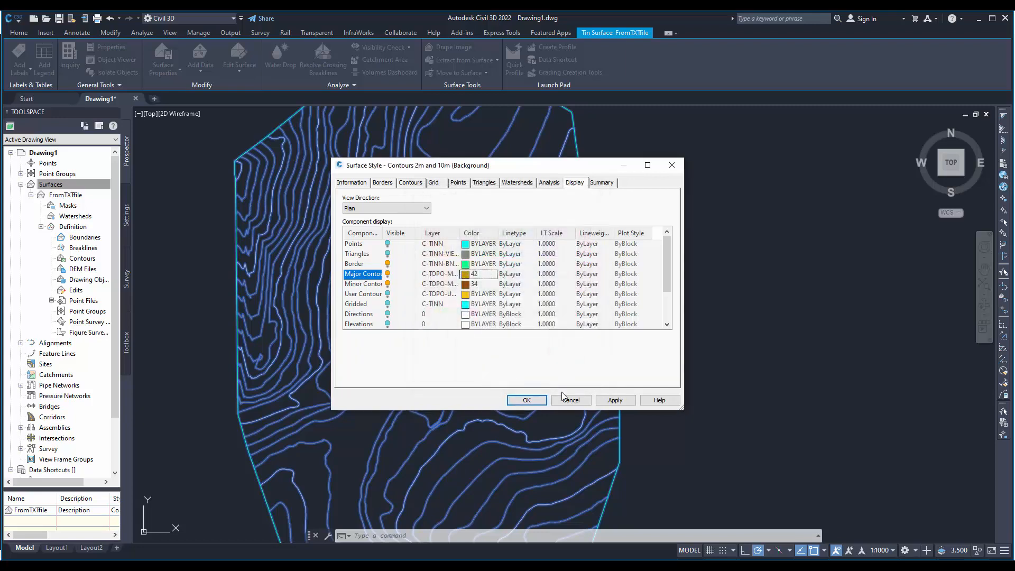
pyautogui.click(615, 400)
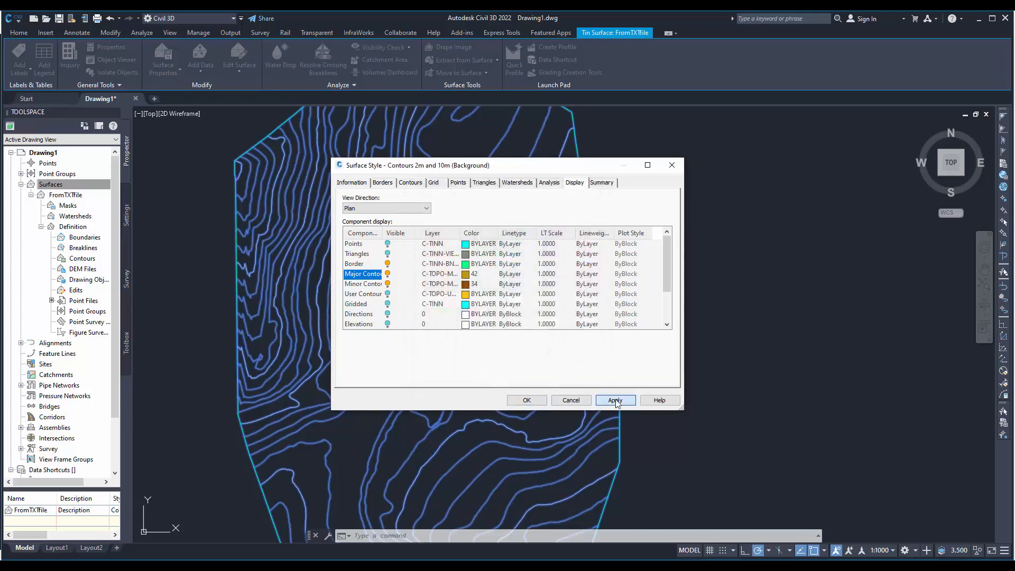
pyautogui.click(526, 400)
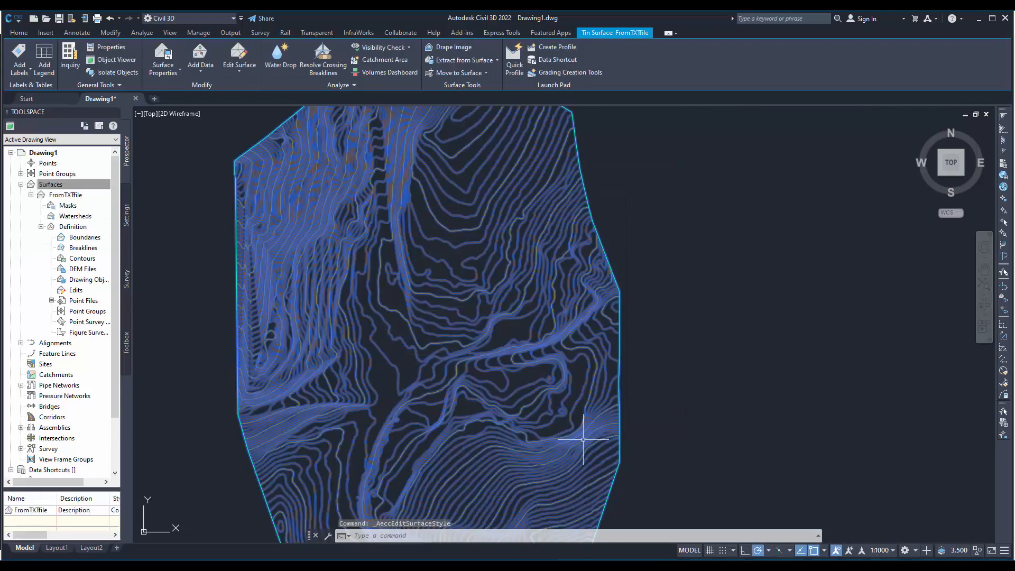
pyautogui.press('Escape')
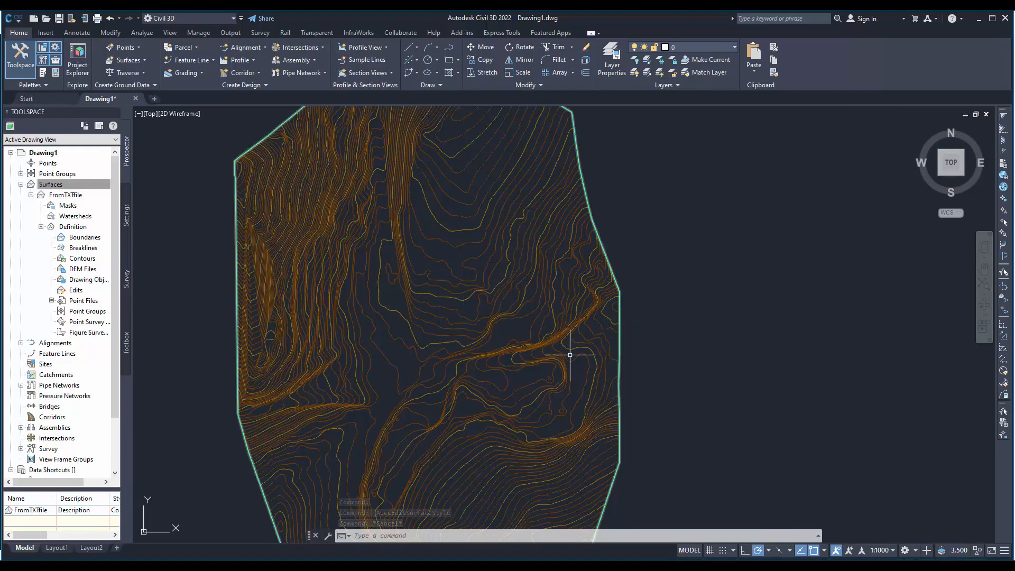
# - For the Model view direction of the surface style, hide the triangles and show the border, major contours and minor contours
pyautogui.moveTo(643, 310); pyautogui.dragTo(731, 292, button='middle')
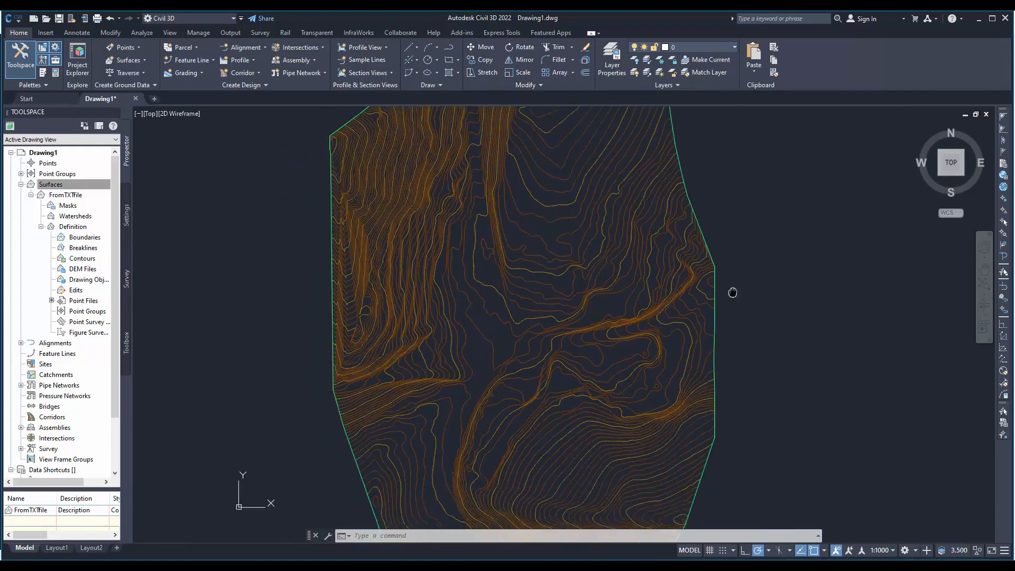
pyautogui.moveTo(553, 374)
pyautogui.keyDown('shift'); pyautogui.mouseDown(button='middle')
pyautogui.moveTo(584, 270)
pyautogui.moveTo(603, 255)
pyautogui.moveTo(661, 260)
pyautogui.moveTo(657, 277)
pyautogui.mouseUp(button='middle'); pyautogui.keyUp('shift')
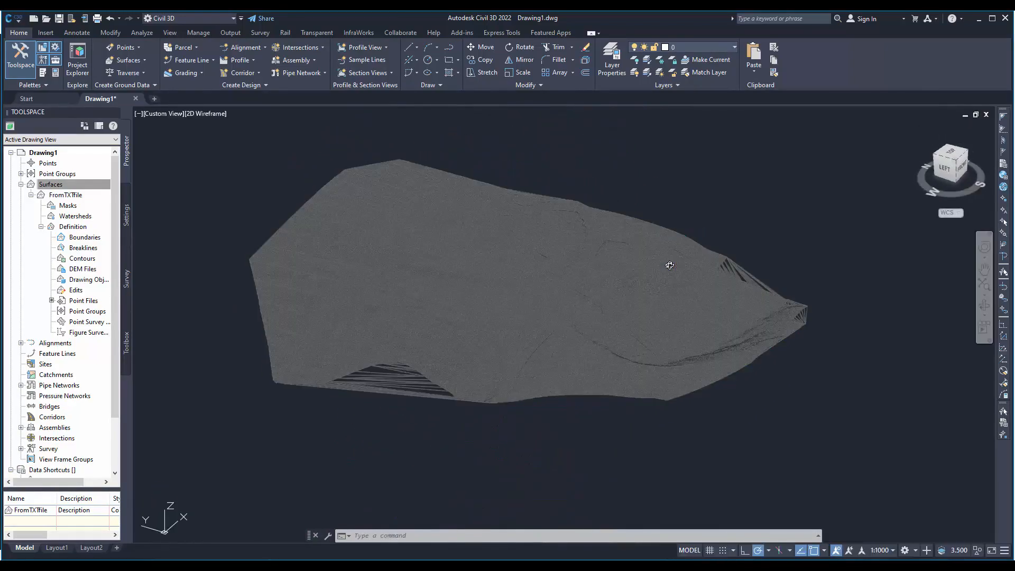
pyautogui.scroll(5, 433, 291)
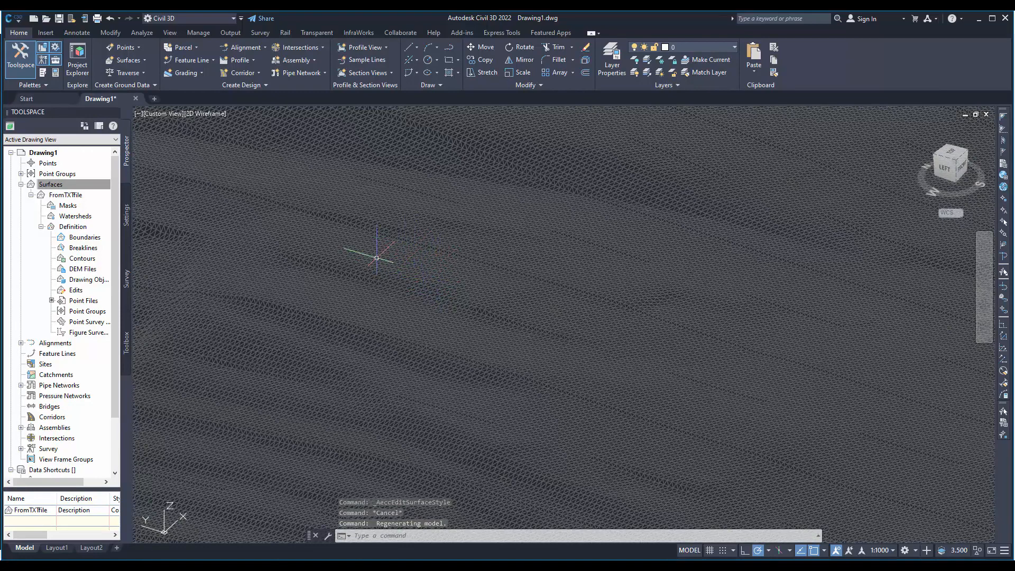
pyautogui.click(405, 265)
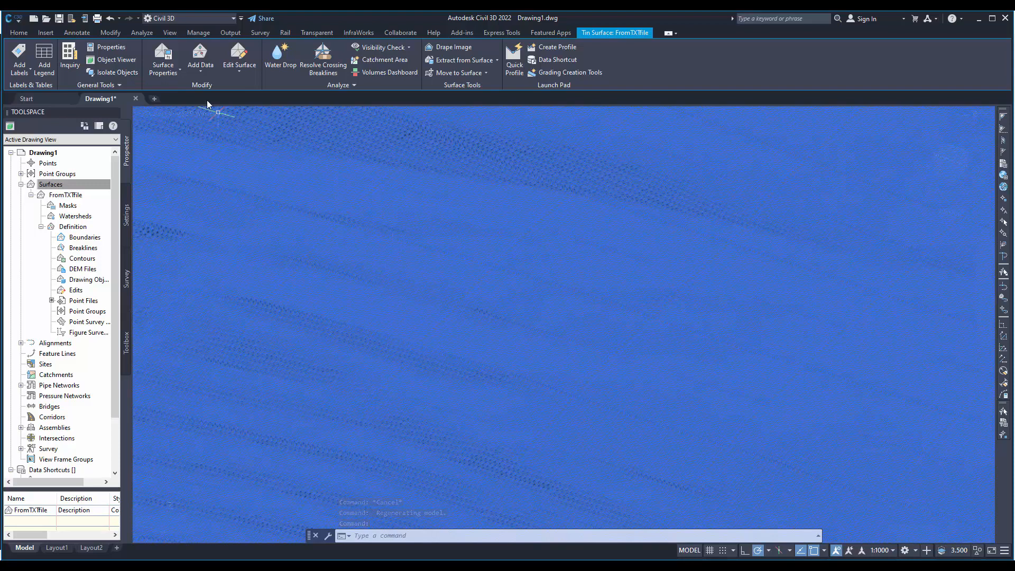
pyautogui.click(175, 72)
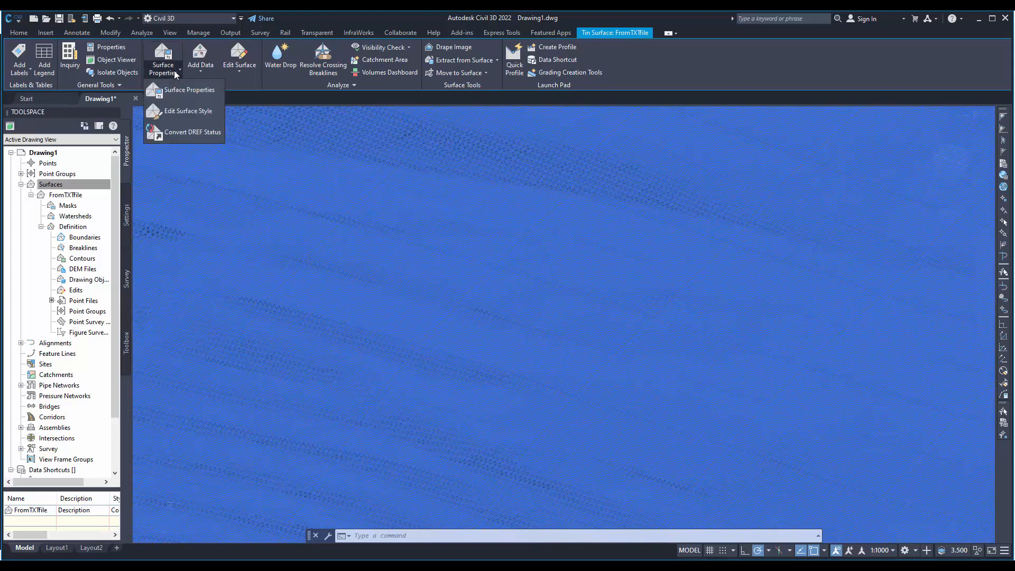
pyautogui.click(179, 114)
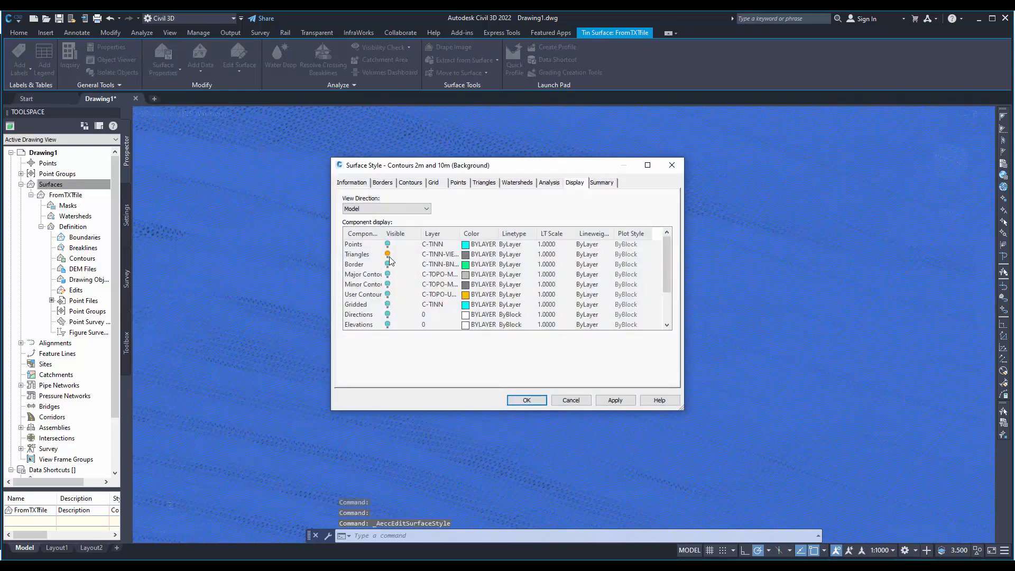
pyautogui.click(388, 255)
pyautogui.click(387, 264)
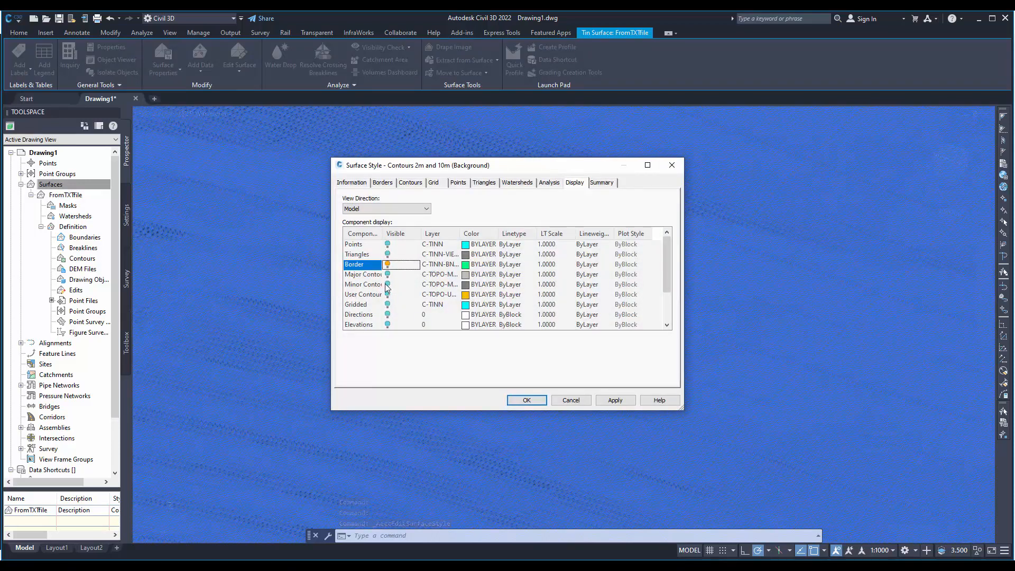
pyautogui.click(387, 274)
pyautogui.click(388, 284)
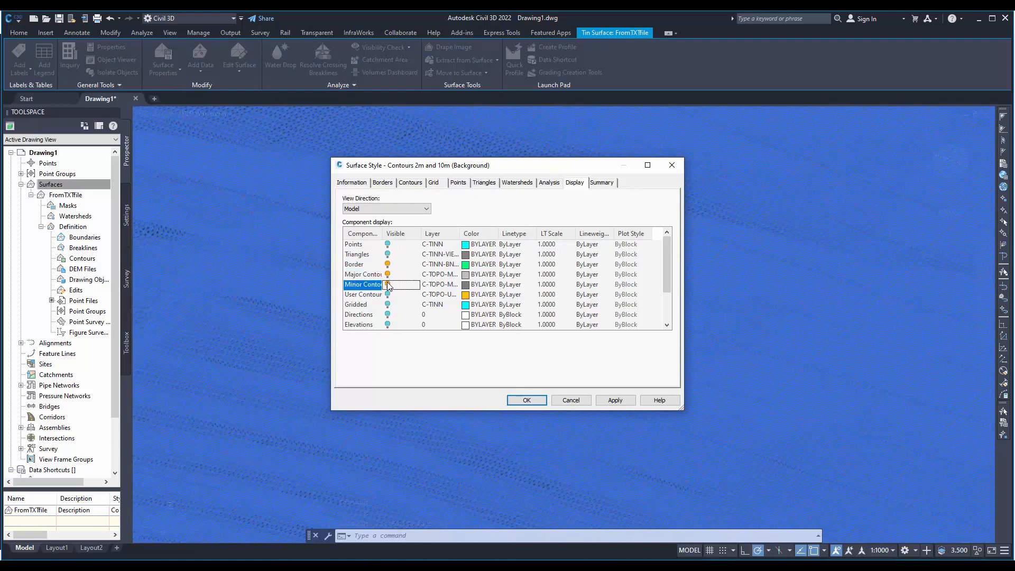
pyautogui.click(615, 400)
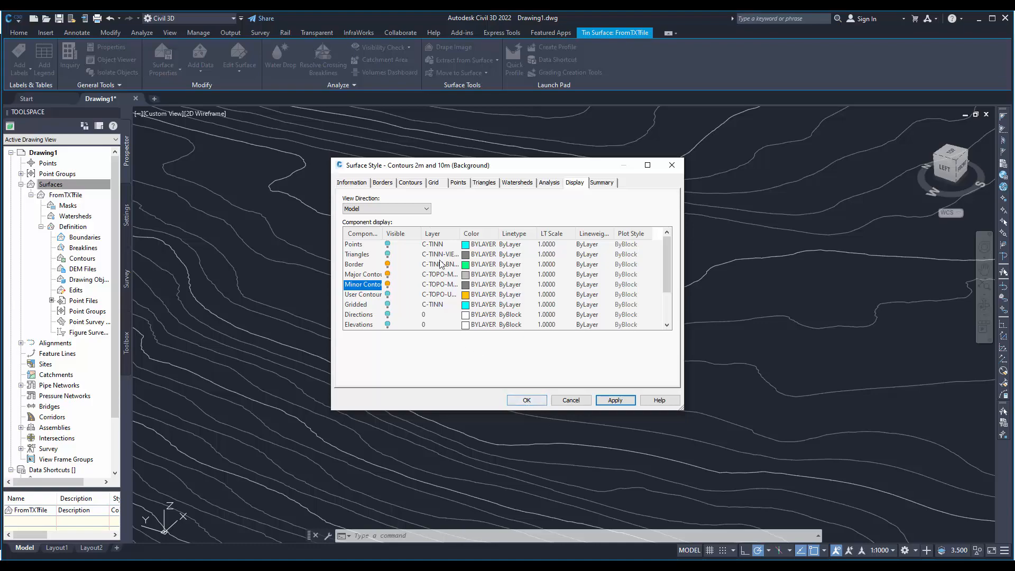
pyautogui.click(527, 400)
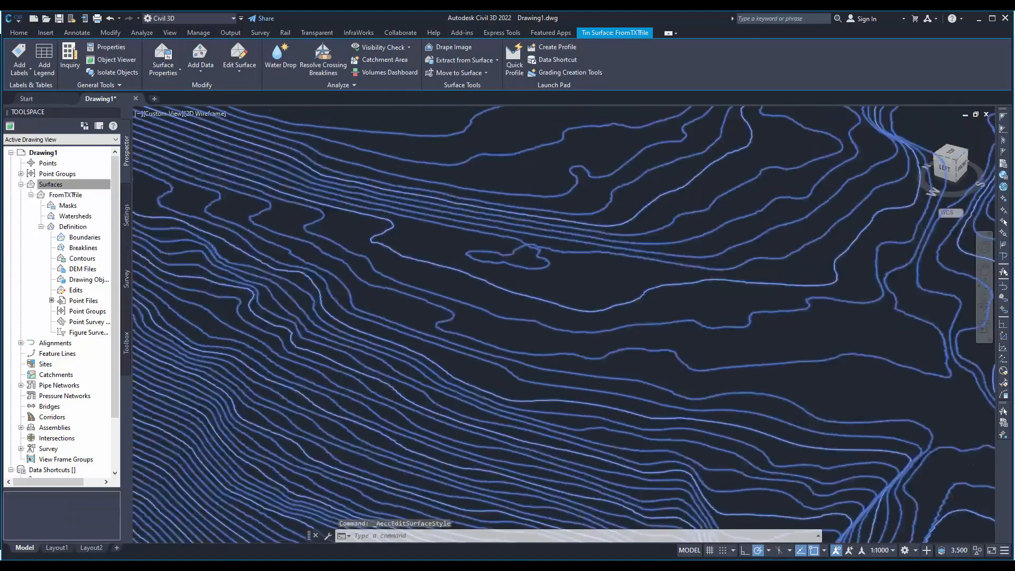
pyautogui.press('Escape')
# - Extract all major and minor contours from the FromTXTfile surface as separate objects, leaving out the border
pyautogui.scroll(-5, 418, 308)
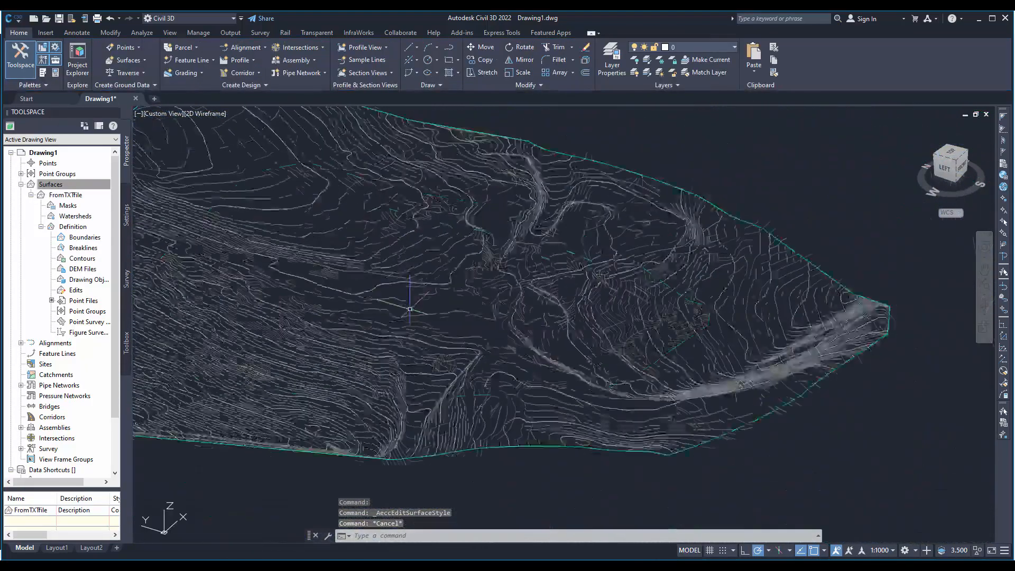
pyautogui.press('capslock')
pyautogui.moveTo(574, 323); pyautogui.dragTo(650, 330, button='middle')
pyautogui.keyDown('shift'); pyautogui.moveTo(562, 294); pyautogui.dragTo(497, 357, button='middle'); pyautogui.keyUp('shift')
pyautogui.scroll(4, 461, 297)
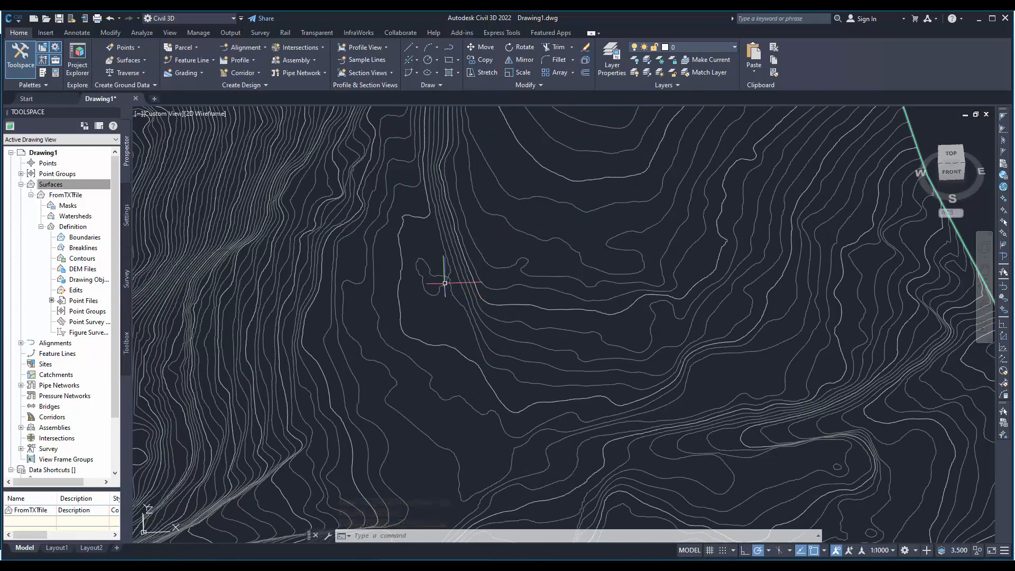
pyautogui.scroll(-4, 445, 283)
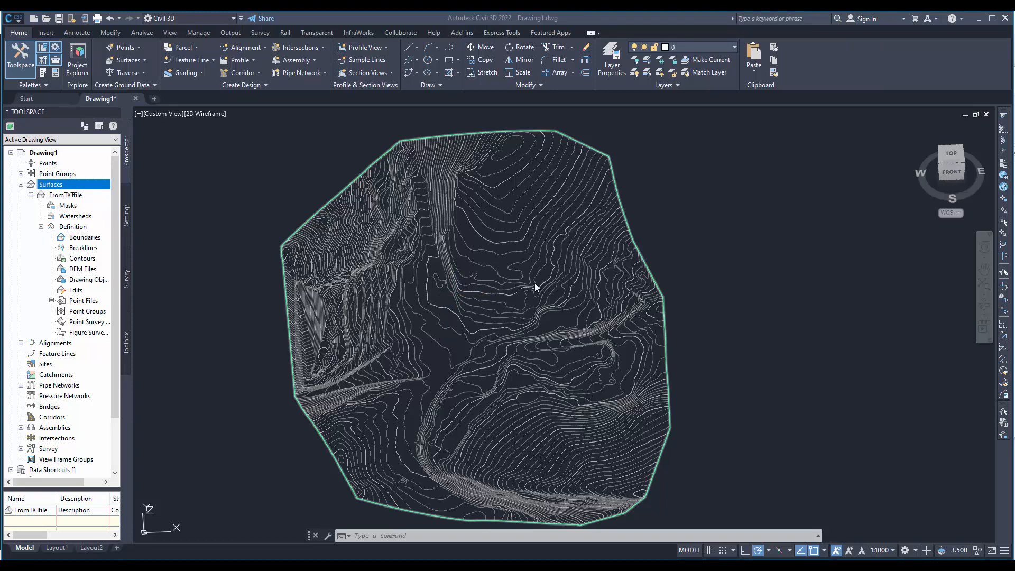
pyautogui.click(448, 235)
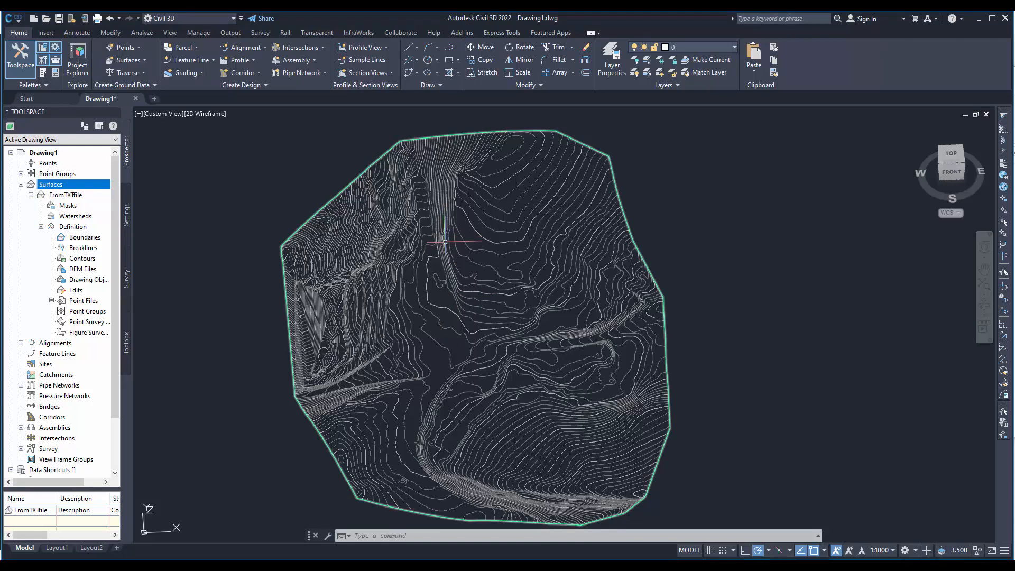
pyautogui.click(457, 235)
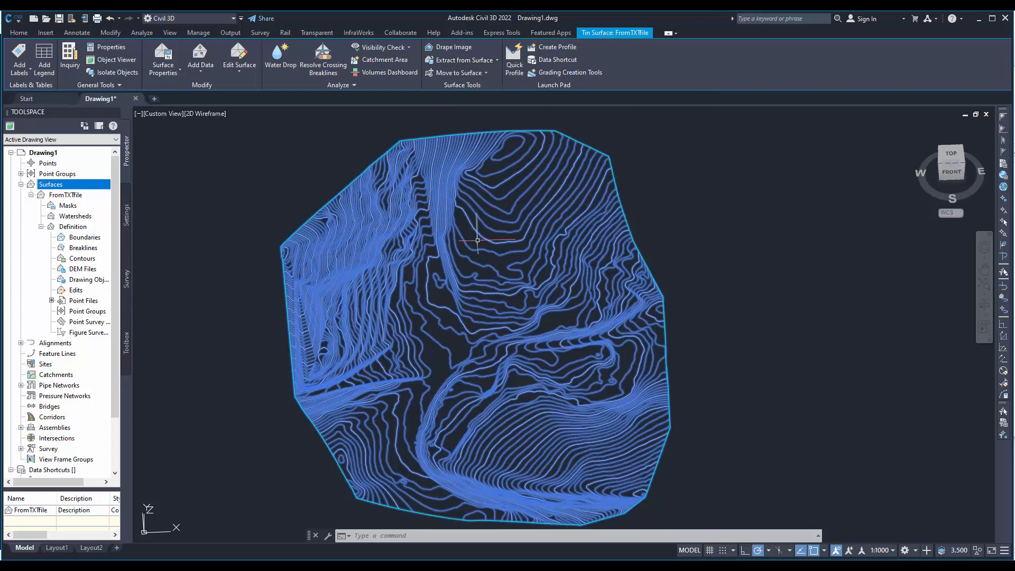
pyautogui.click(481, 64)
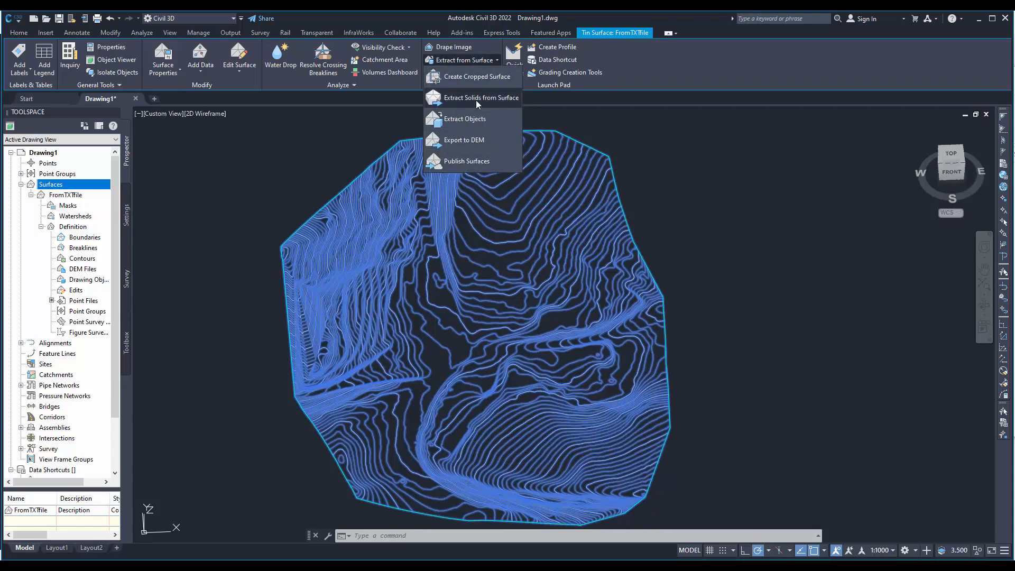
pyautogui.click(471, 119)
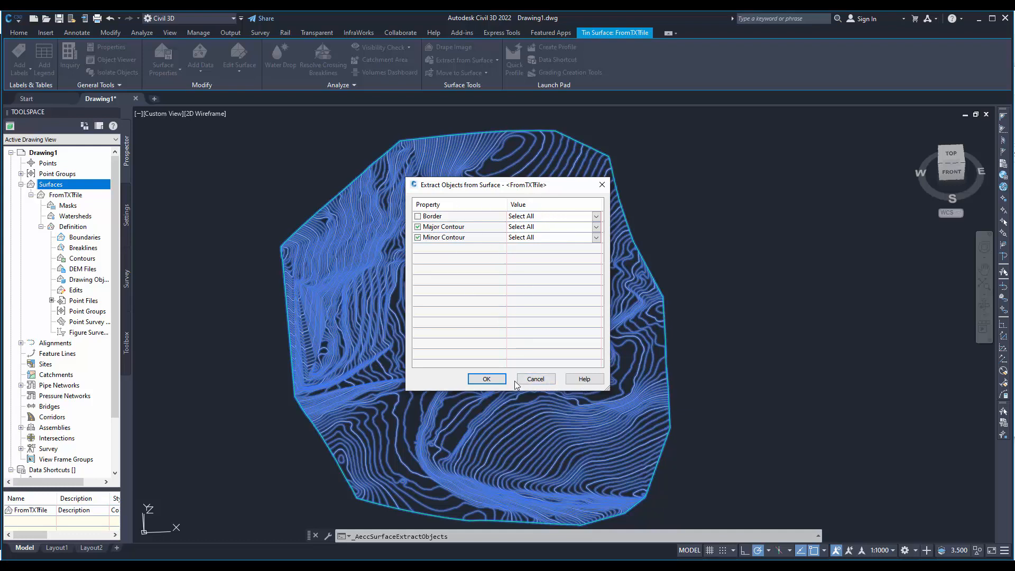
pyautogui.click(487, 379)
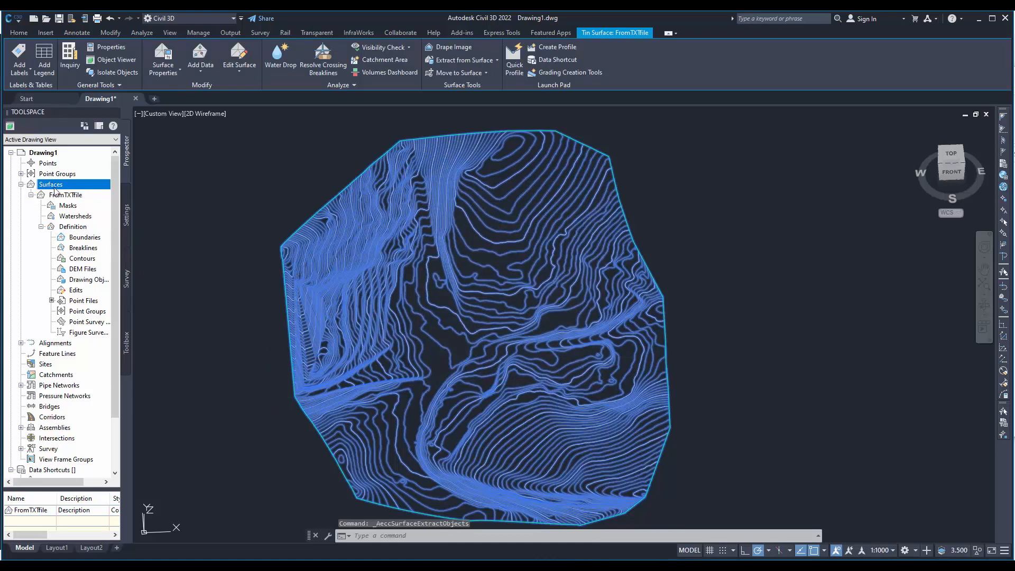
pyautogui.press('Escape')
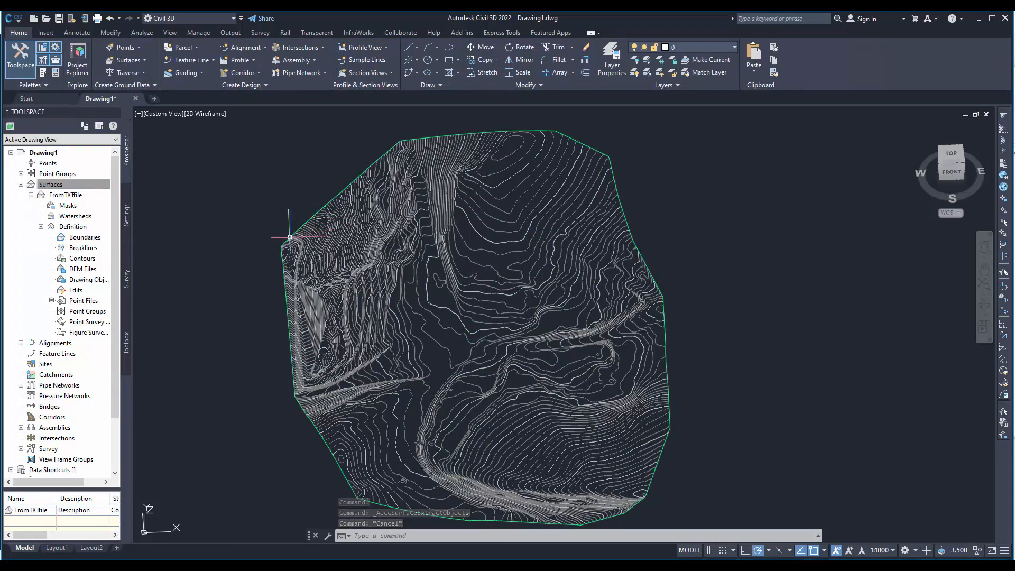
# - Delete the FromTXTfile surface so only the extracted contours are left, inspect them in 3D, and undo the last action
pyautogui.rightClick(63, 187)
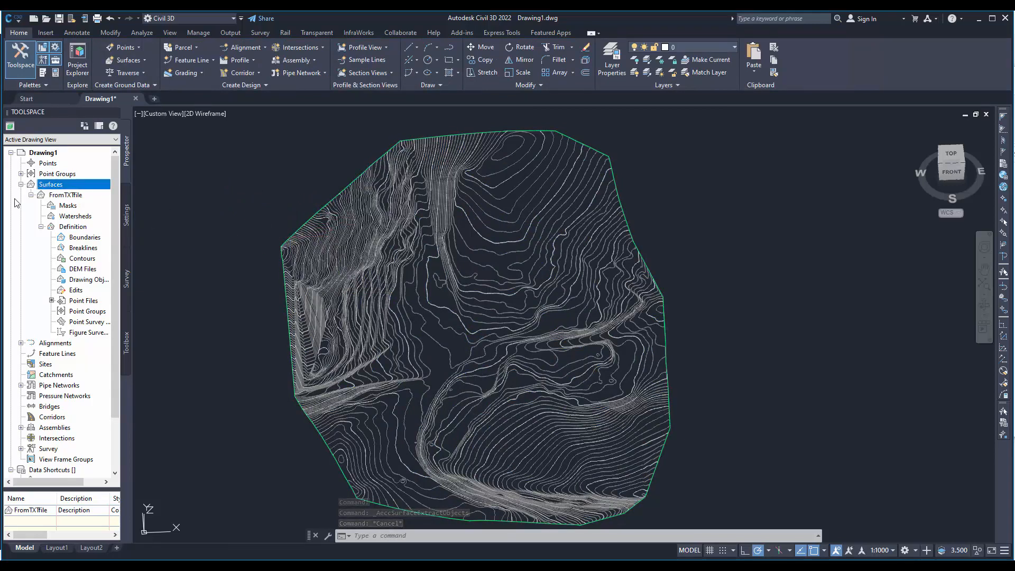
pyautogui.rightClick(52, 197)
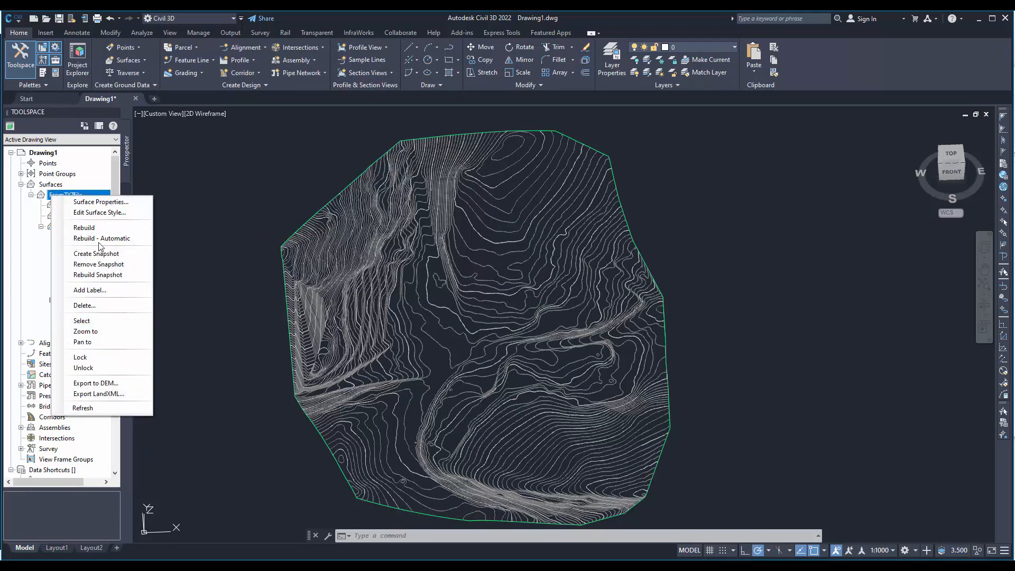
pyautogui.click(105, 306)
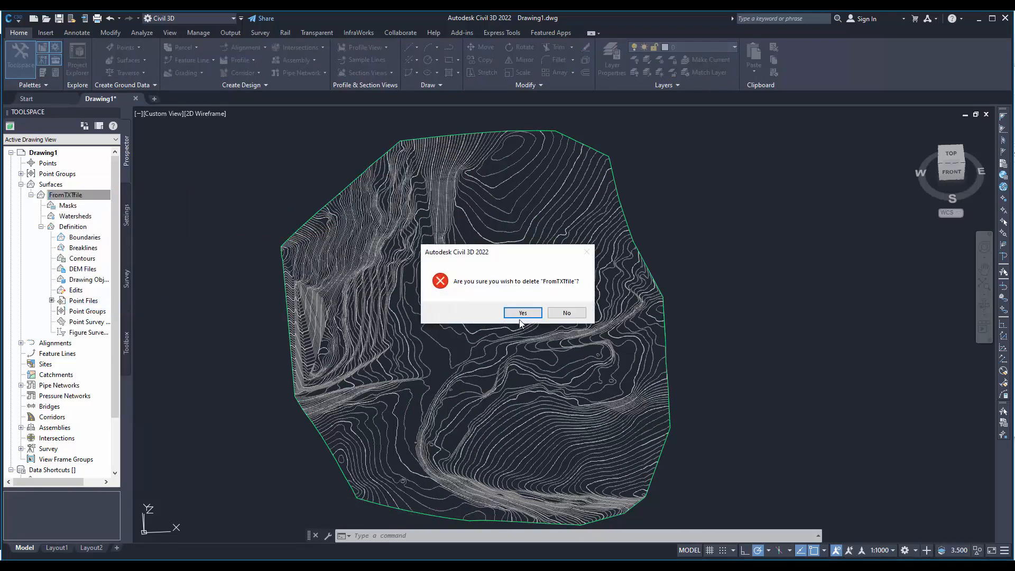
pyautogui.click(520, 313)
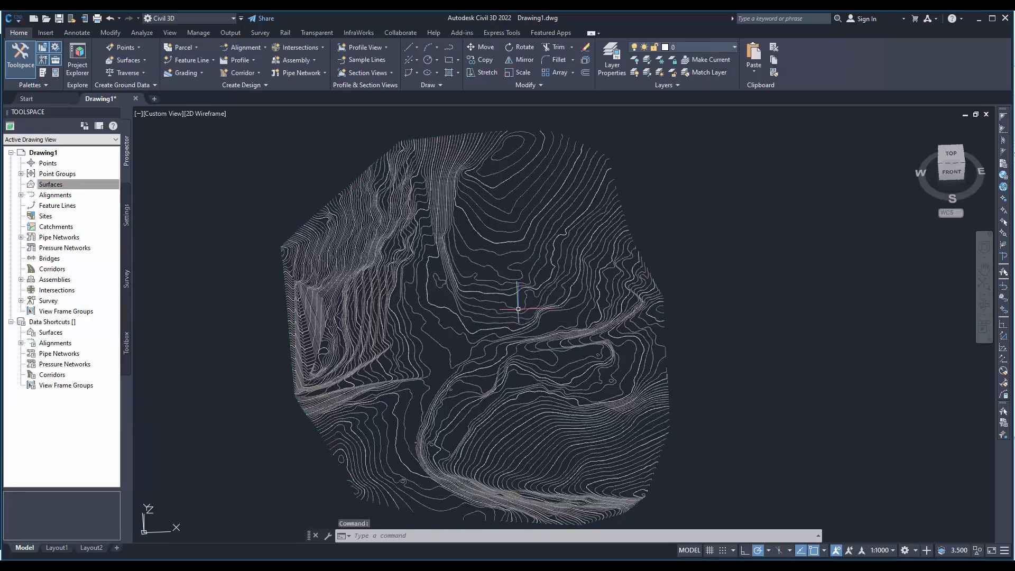
pyautogui.keyDown('shift'); pyautogui.moveTo(458, 338); pyautogui.dragTo(503, 369, button='middle'); pyautogui.keyUp('shift')
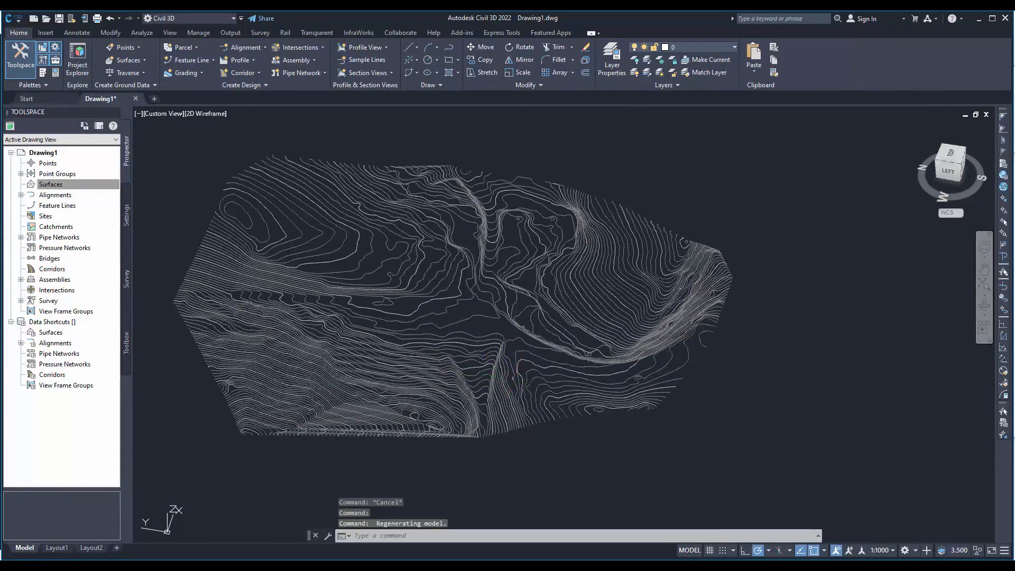
pyautogui.hotkey('ctrl', 'z')
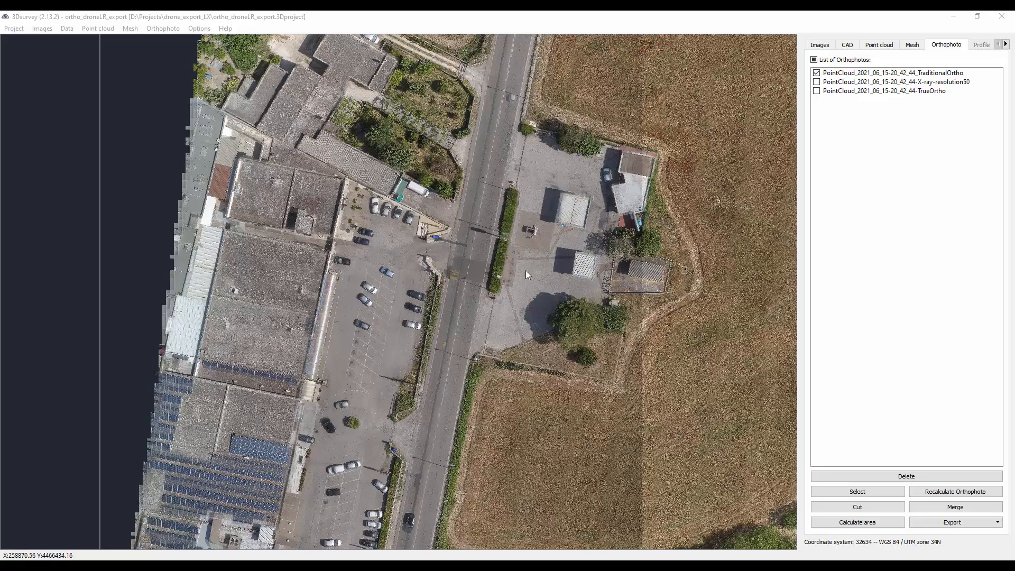
# - Switch to 3Dsurvey and look over the road, buildings and fields in the TraditionalOrtho orthophoto
pyautogui.moveTo(566, 209); pyautogui.dragTo(390, 436)
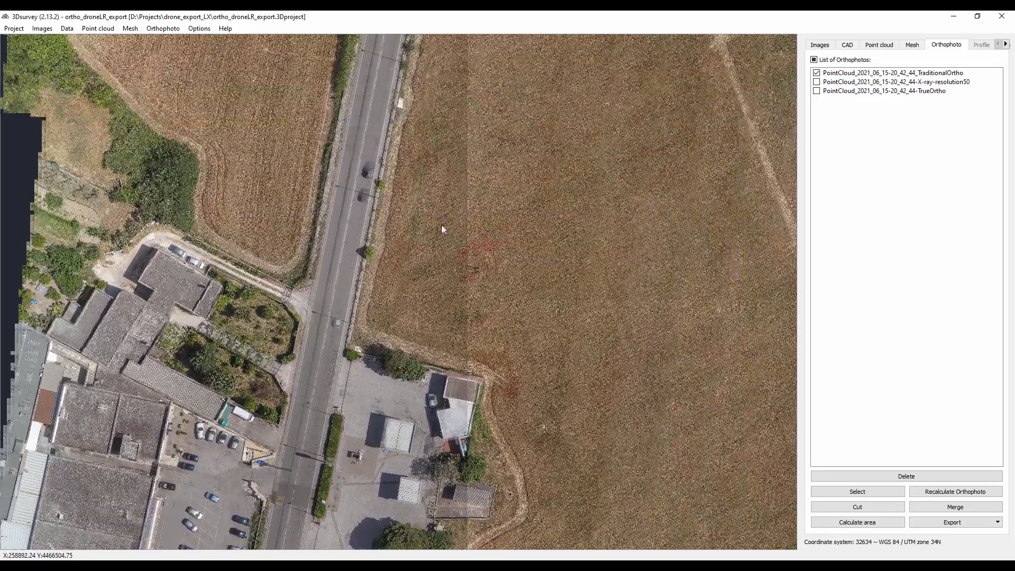
pyautogui.moveTo(440, 224); pyautogui.dragTo(432, 361)
pyautogui.scroll(-3, 440, 323)
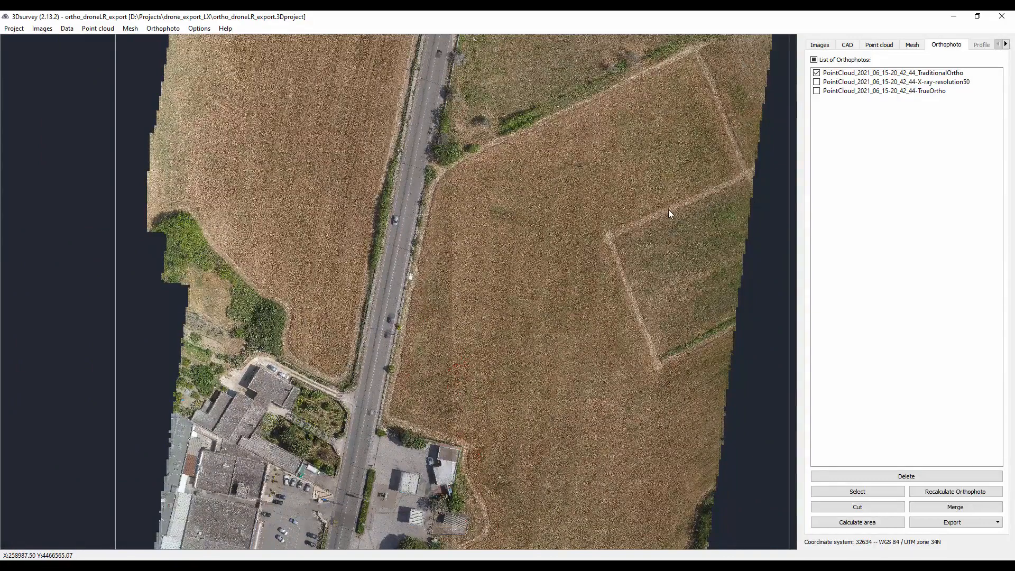
# - Examine the classified point cloud around the roadside buildings from several angles, and compare it with the dtm mesh
pyautogui.click(879, 44)
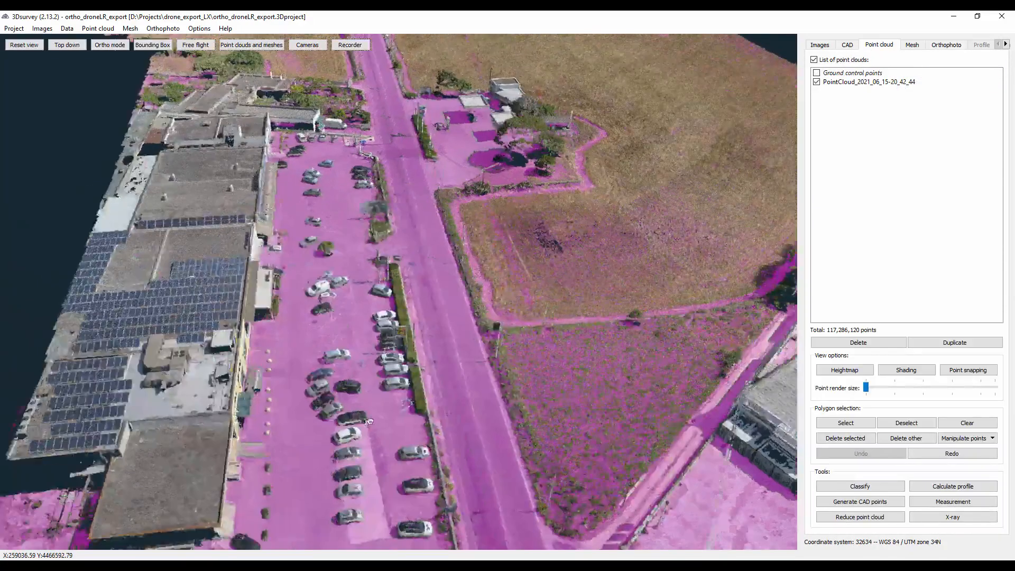
pyautogui.moveTo(369, 421); pyautogui.dragTo(311, 437)
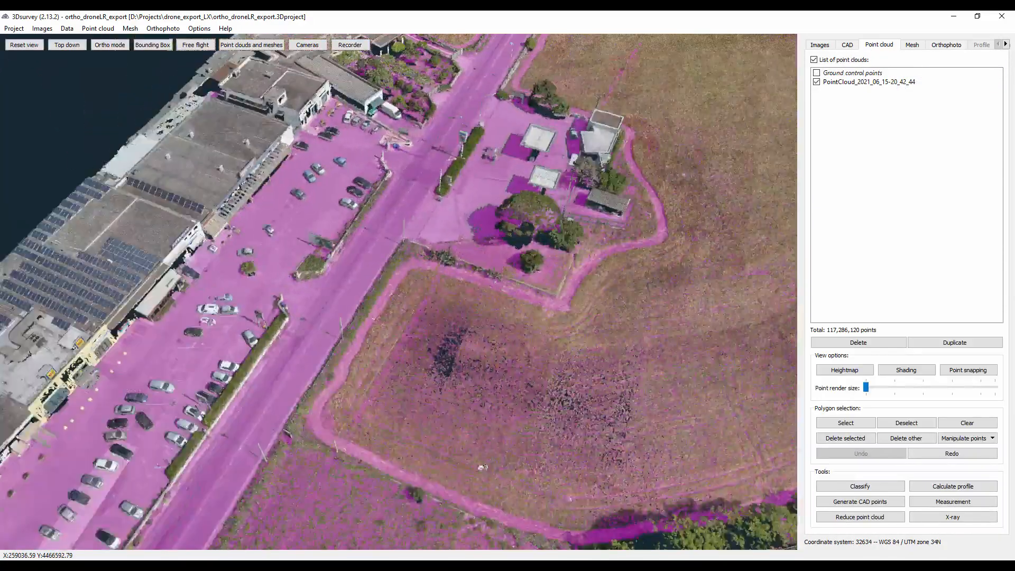
pyautogui.moveTo(482, 468); pyautogui.dragTo(284, 449)
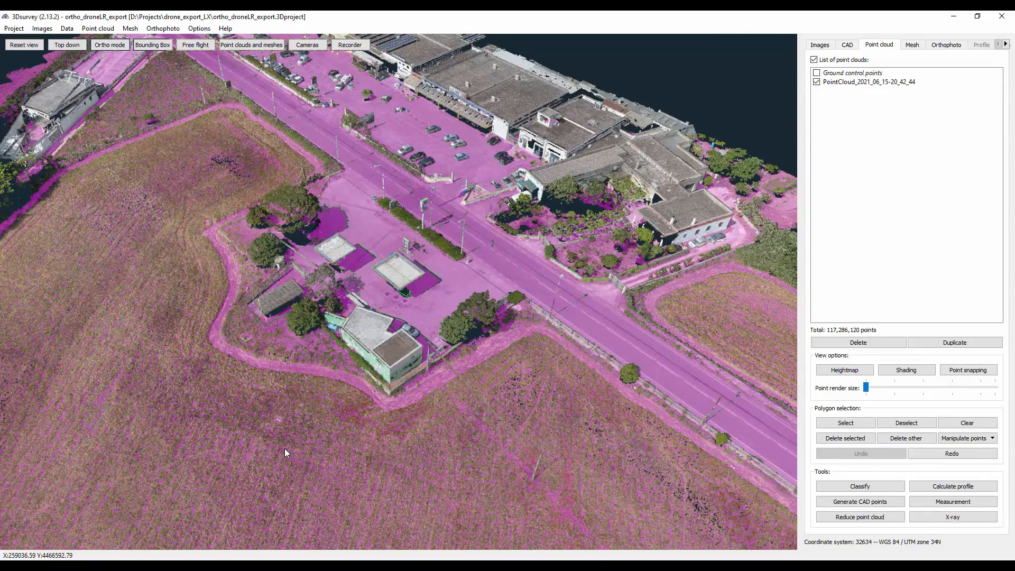
pyautogui.moveTo(690, 286); pyautogui.dragTo(574, 322)
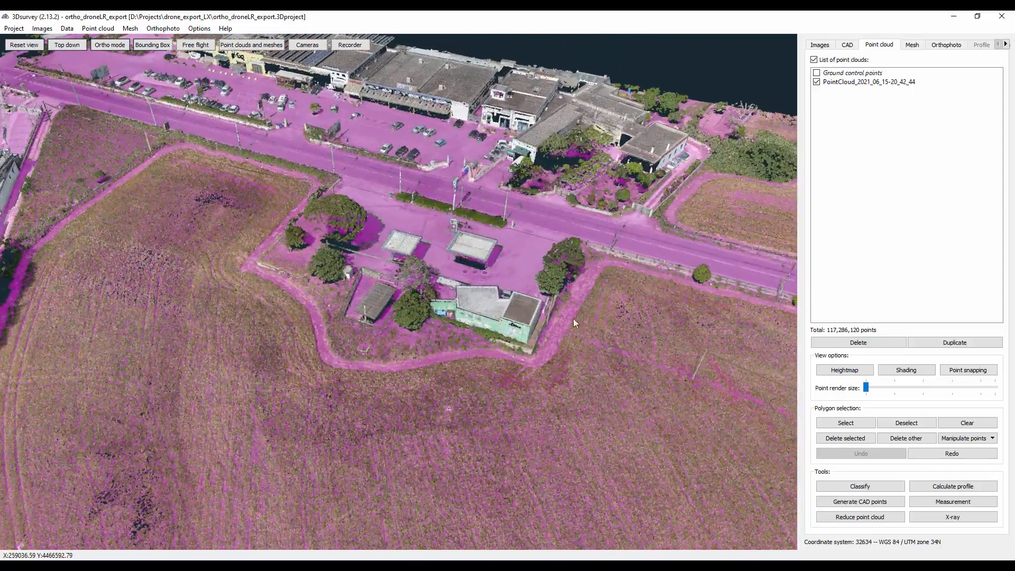
pyautogui.moveTo(401, 134); pyautogui.dragTo(525, 328)
pyautogui.moveTo(472, 375); pyautogui.dragTo(704, 379)
pyautogui.moveTo(740, 381); pyautogui.dragTo(582, 344, button='right')
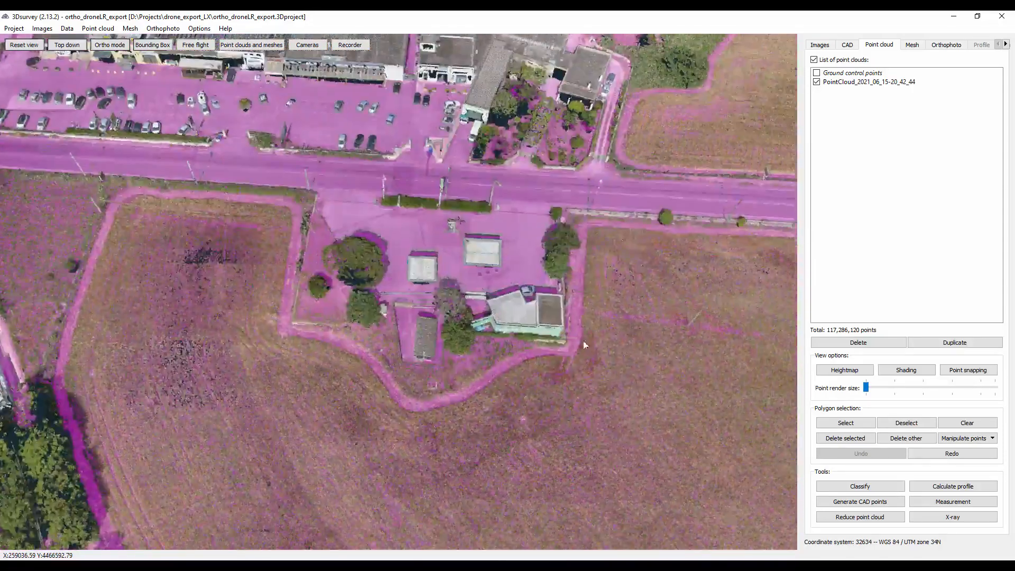
pyautogui.scroll(5, 724, 331)
pyautogui.scroll(-3, 724, 334)
pyautogui.click(912, 44)
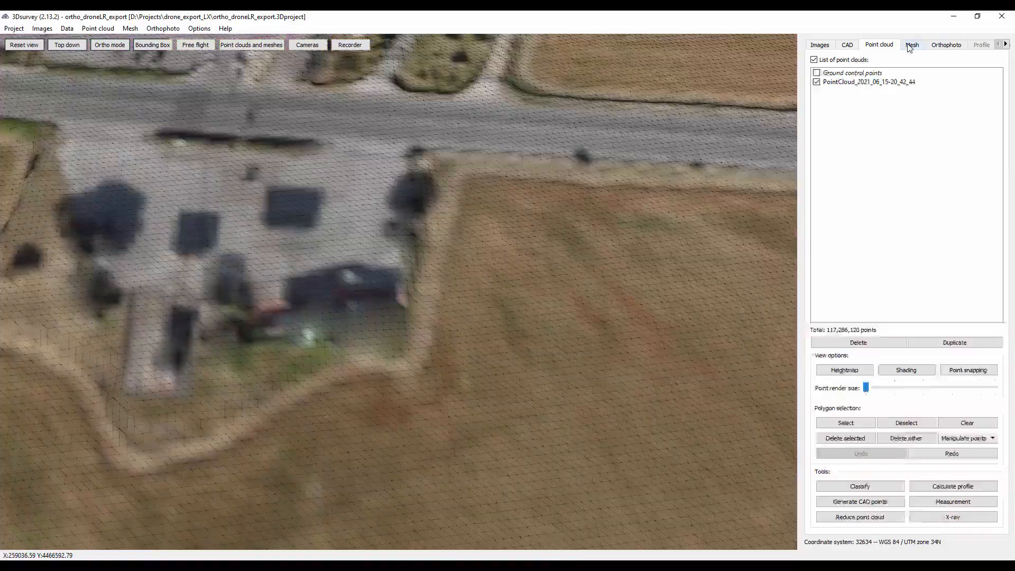
pyautogui.moveTo(537, 300); pyautogui.dragTo(423, 249)
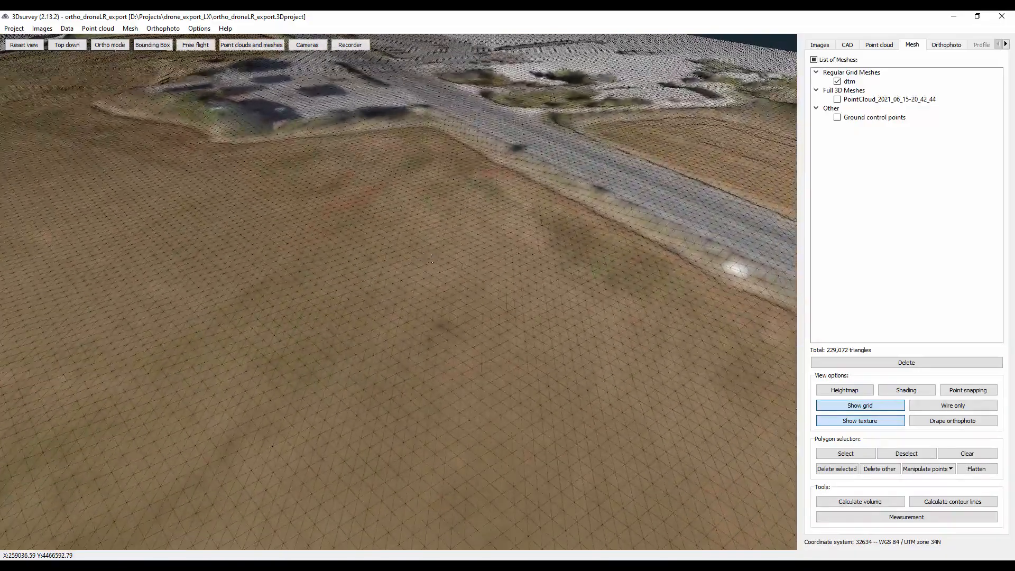
# - Return to the TraditionalOrtho orthophoto and examine the field with red flowers and the overhead line in close-up
pyautogui.click(949, 47)
pyautogui.scroll(5, 430, 373)
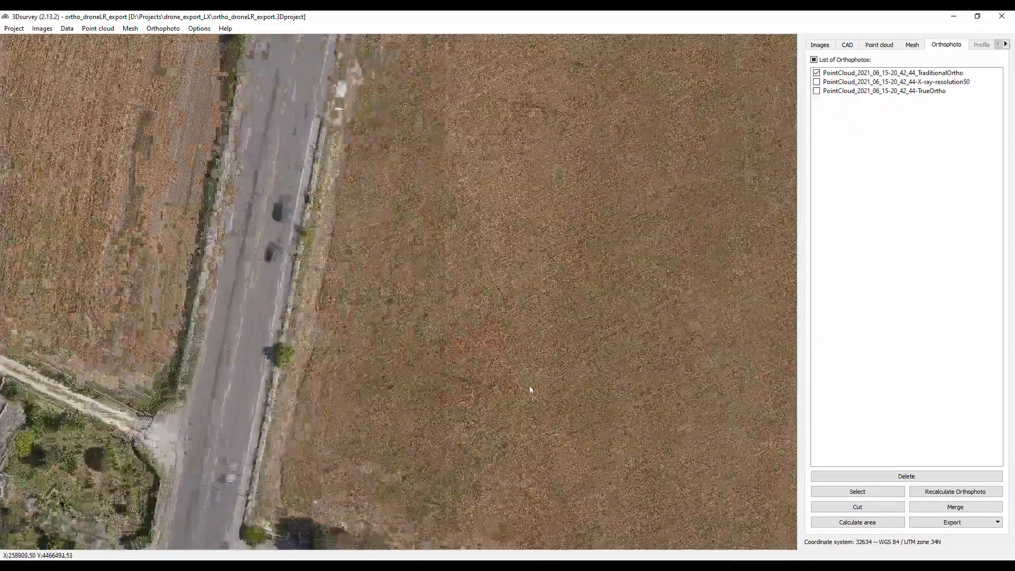
pyautogui.scroll(6, 470, 363)
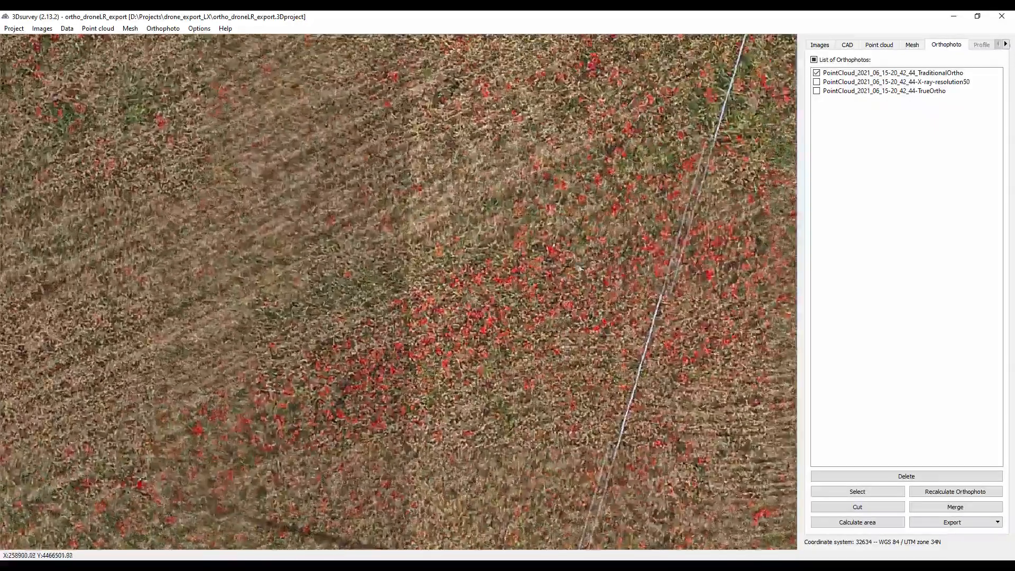
pyautogui.moveTo(638, 221); pyautogui.dragTo(465, 338)
pyautogui.scroll(-3, 466, 337)
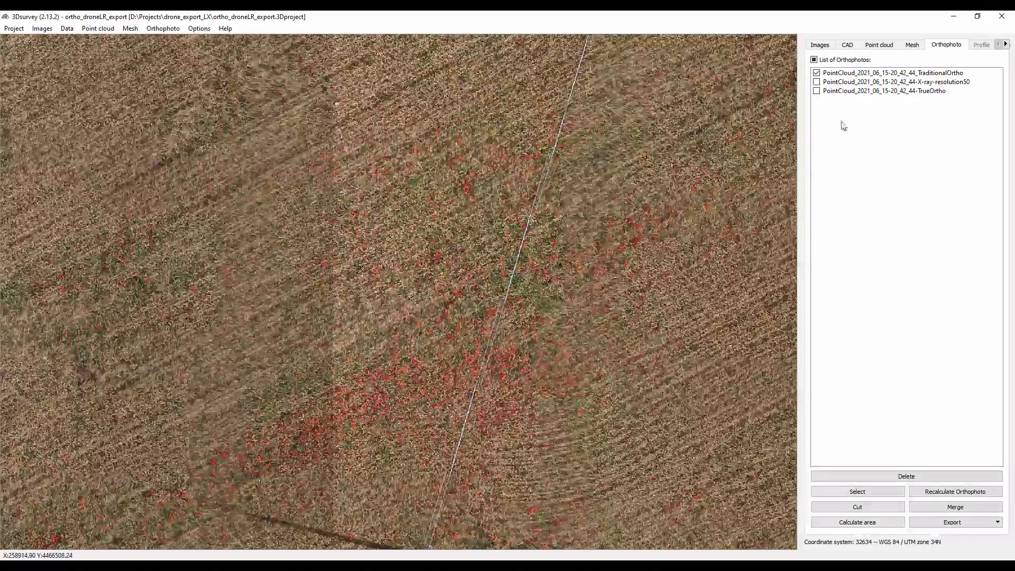
# - Show the X-ray-resolution50 orthophoto instead of TraditionalOrtho and examine the outlines of the buildings, walls and parked cars
pyautogui.click(817, 82)
pyautogui.click(817, 73)
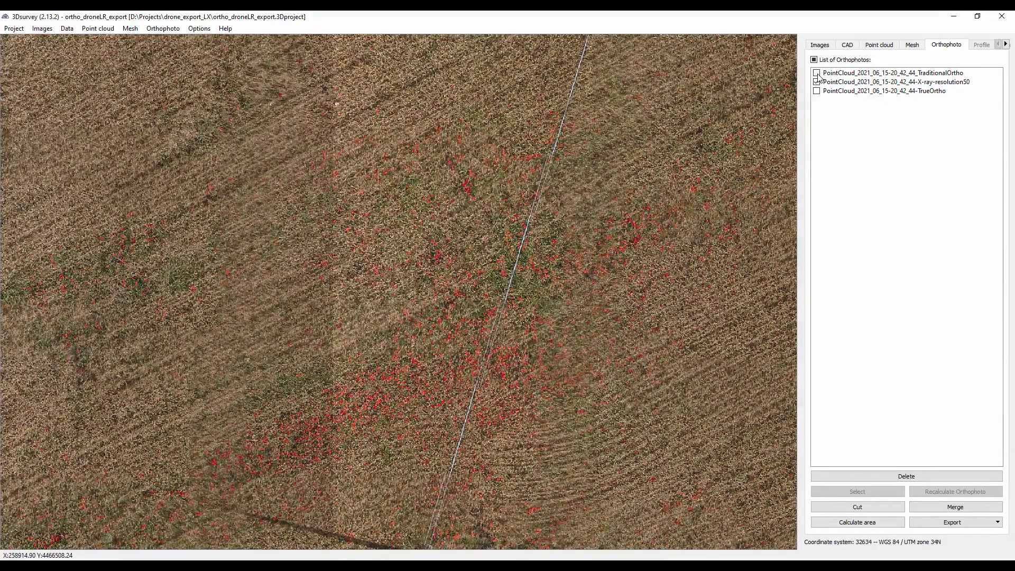
pyautogui.moveTo(502, 351); pyautogui.dragTo(793, 175)
pyautogui.moveTo(552, 224); pyautogui.dragTo(678, 83)
pyautogui.moveTo(513, 224); pyautogui.dragTo(639, 330)
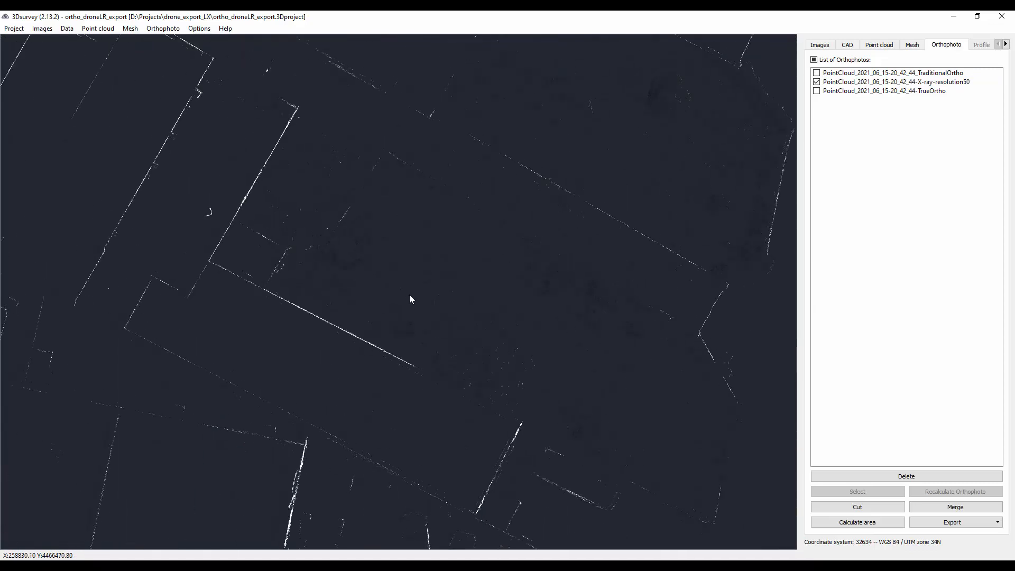
pyautogui.moveTo(259, 102); pyautogui.dragTo(353, 222)
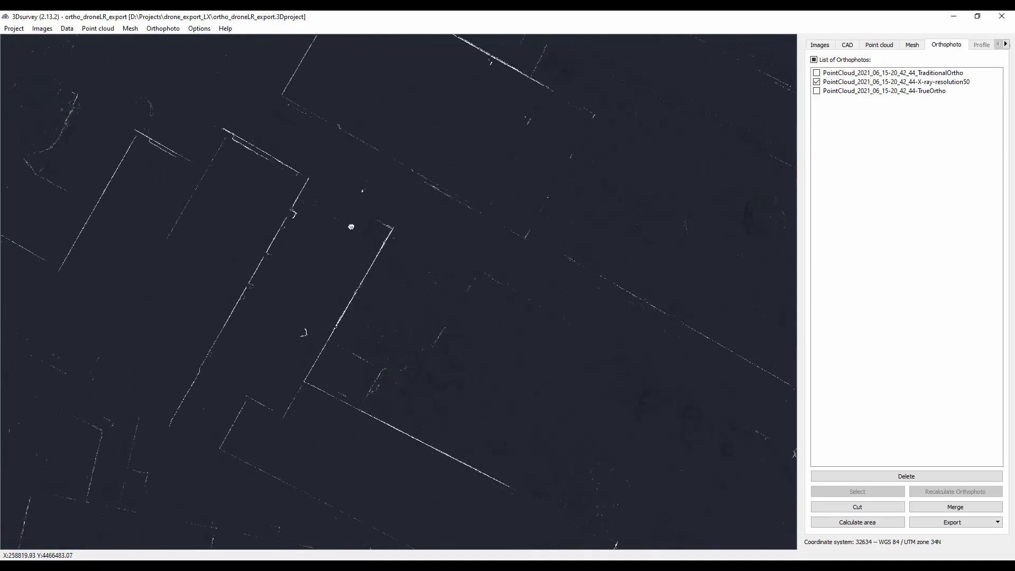
pyautogui.moveTo(255, 119); pyautogui.dragTo(258, 269)
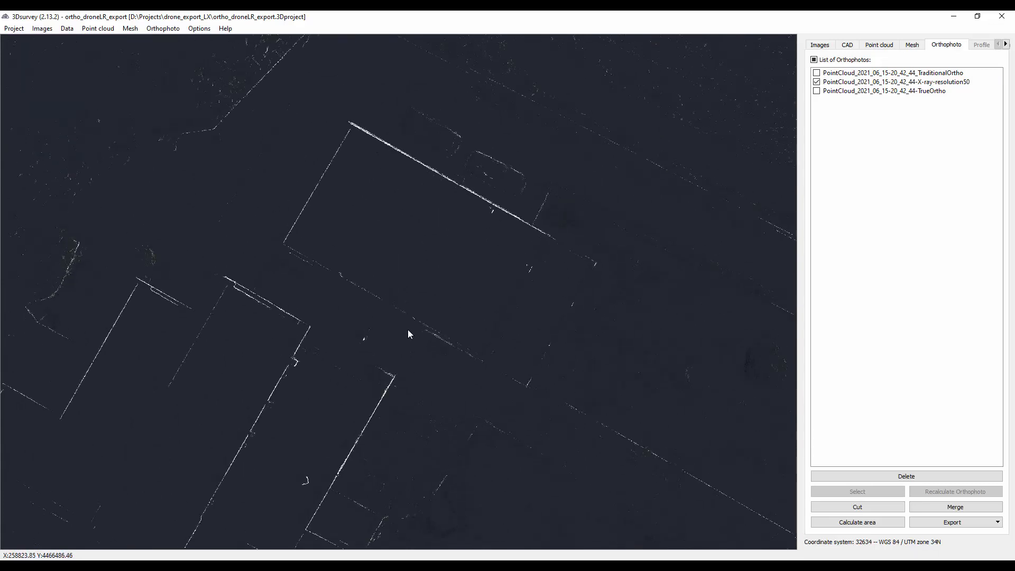
pyautogui.moveTo(407, 333); pyautogui.dragTo(613, 158)
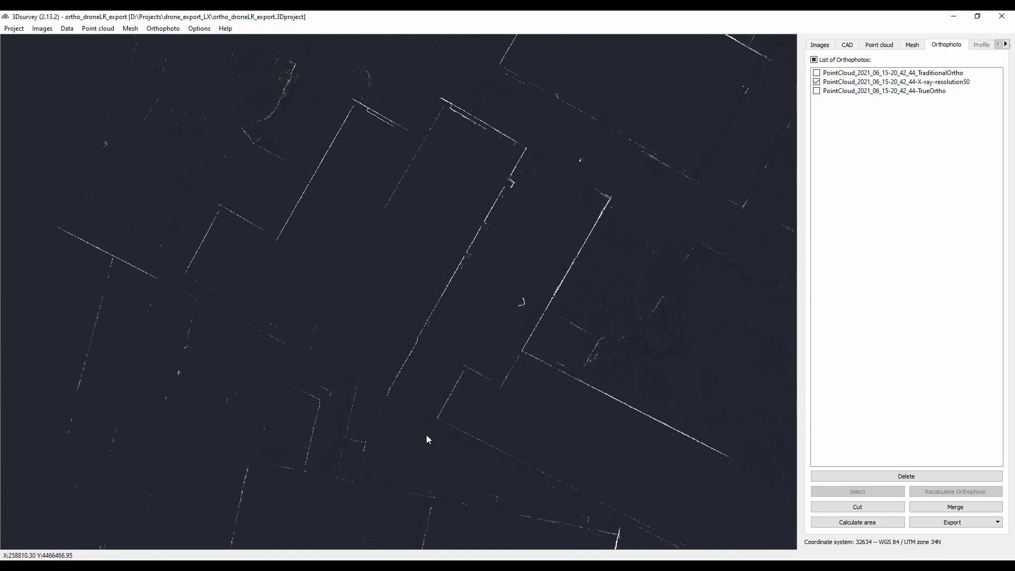
pyautogui.moveTo(426, 436); pyautogui.dragTo(419, 160)
pyautogui.moveTo(421, 360); pyautogui.dragTo(439, 161)
pyautogui.moveTo(467, 312); pyautogui.dragTo(218, 360)
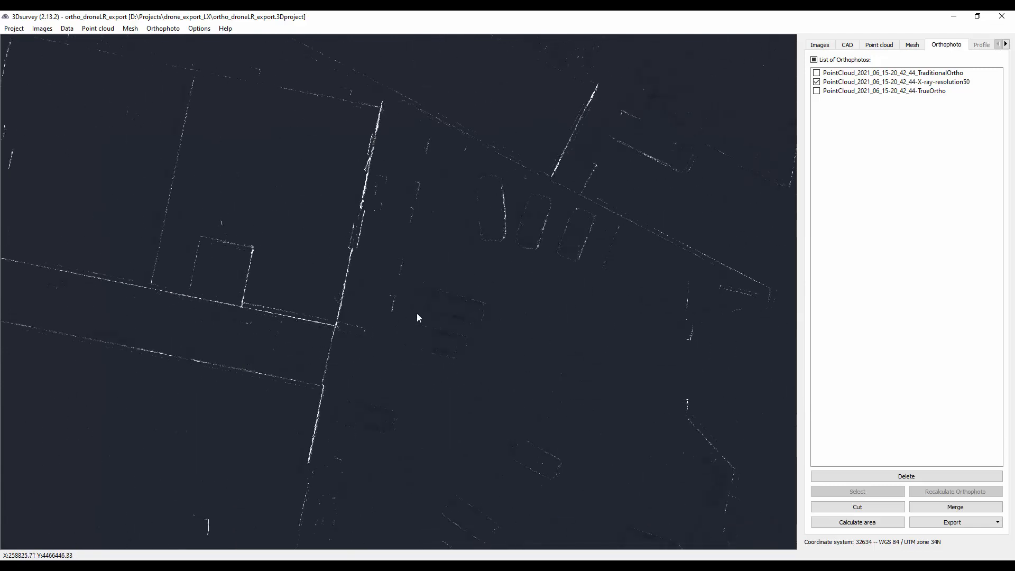
pyautogui.moveTo(417, 316); pyautogui.dragTo(305, 305)
pyautogui.scroll(5, 404, 141)
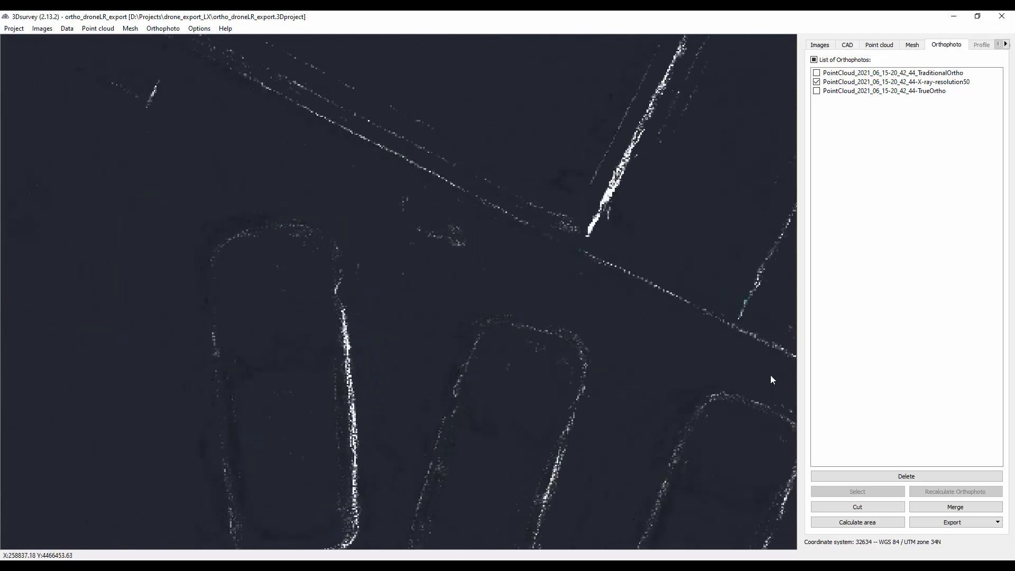
pyautogui.moveTo(770, 381); pyautogui.dragTo(423, 315)
pyautogui.moveTo(631, 462); pyautogui.dragTo(332, 233)
pyautogui.moveTo(419, 271); pyautogui.dragTo(185, 229)
pyautogui.scroll(-3, 263, 251)
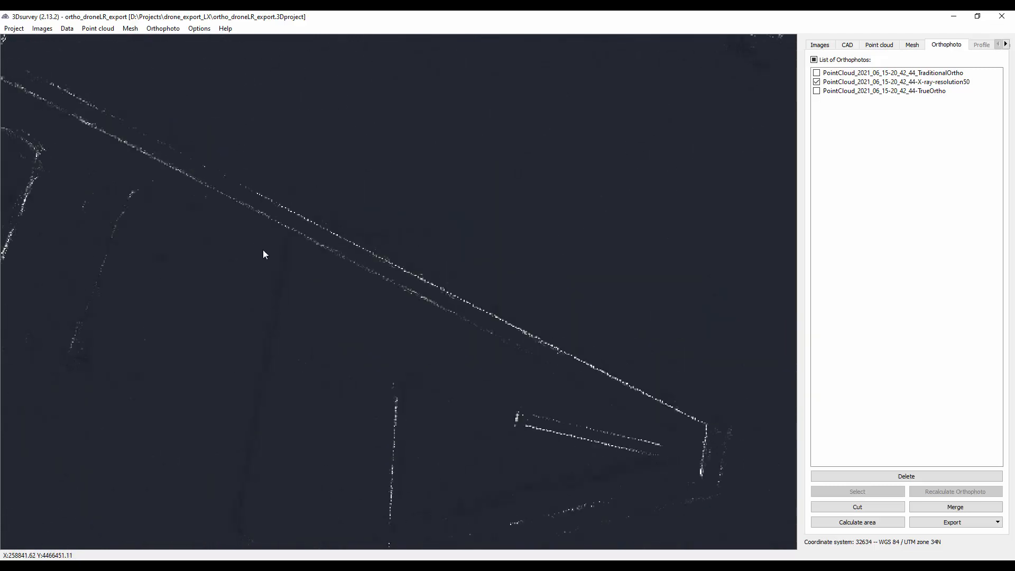
# - Show the TrueOrtho orthophoto instead of the X-ray one and examine it from the car park up to the full site
pyautogui.click(816, 90)
pyautogui.click(817, 82)
pyautogui.scroll(-3, 417, 288)
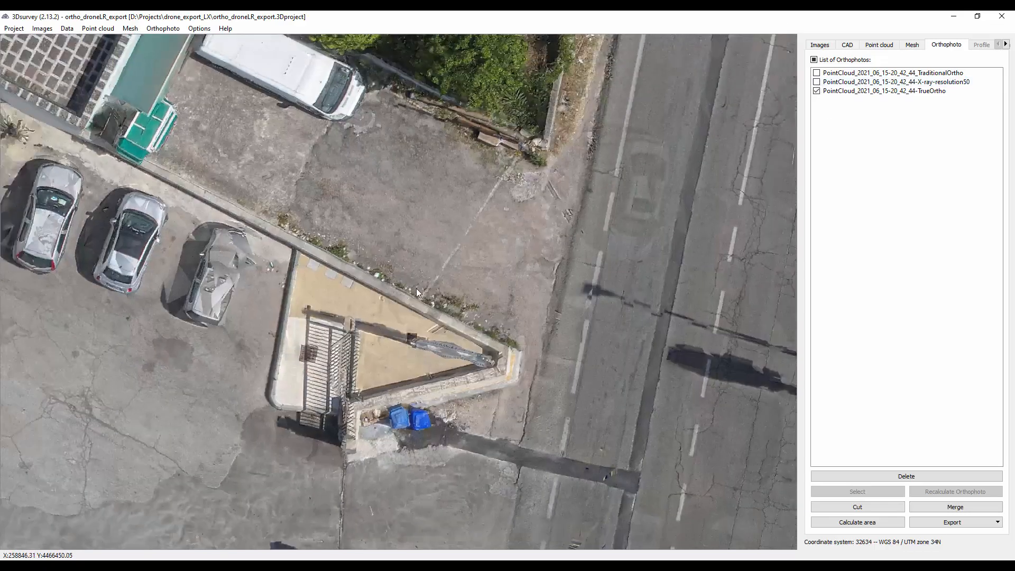
pyautogui.scroll(-2, 415, 292)
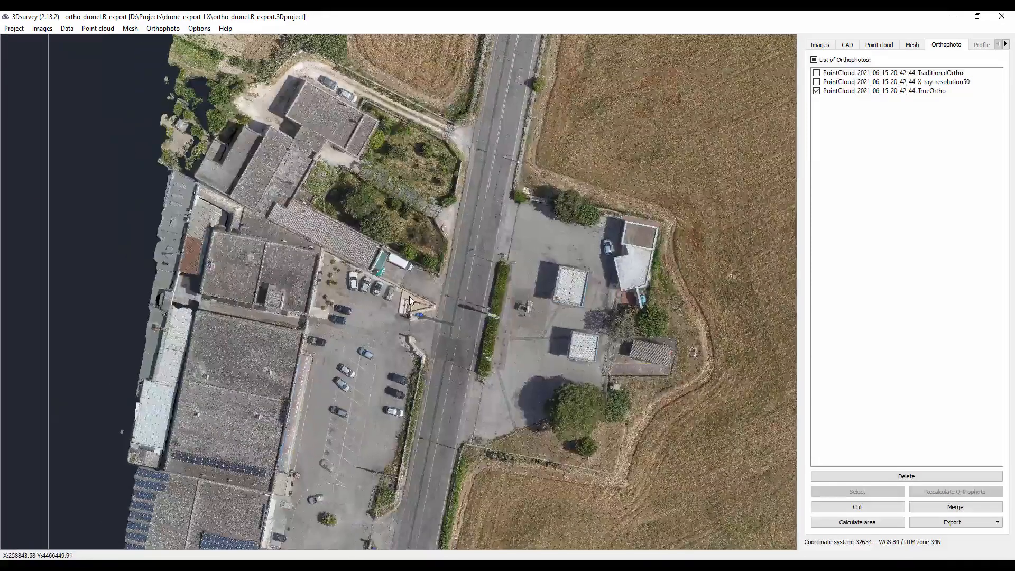
pyautogui.scroll(-1, 413, 294)
pyautogui.scroll(-3, 402, 272)
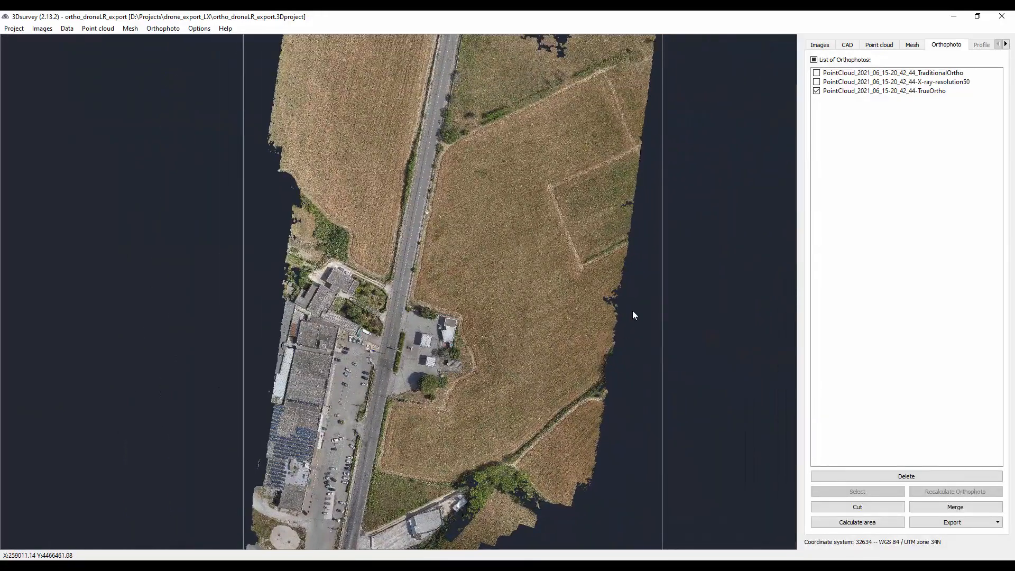
# - Show only the X-ray-resolution50 orthophoto and save it to the exports folder in TIFF image format under its existing name
pyautogui.click(816, 91)
pyautogui.click(816, 82)
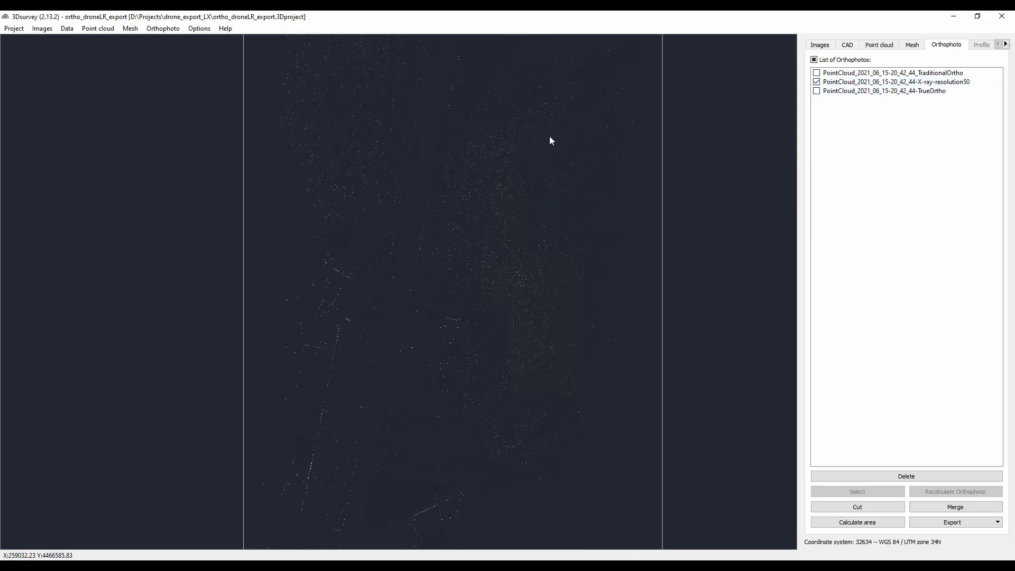
pyautogui.rightClick(833, 83)
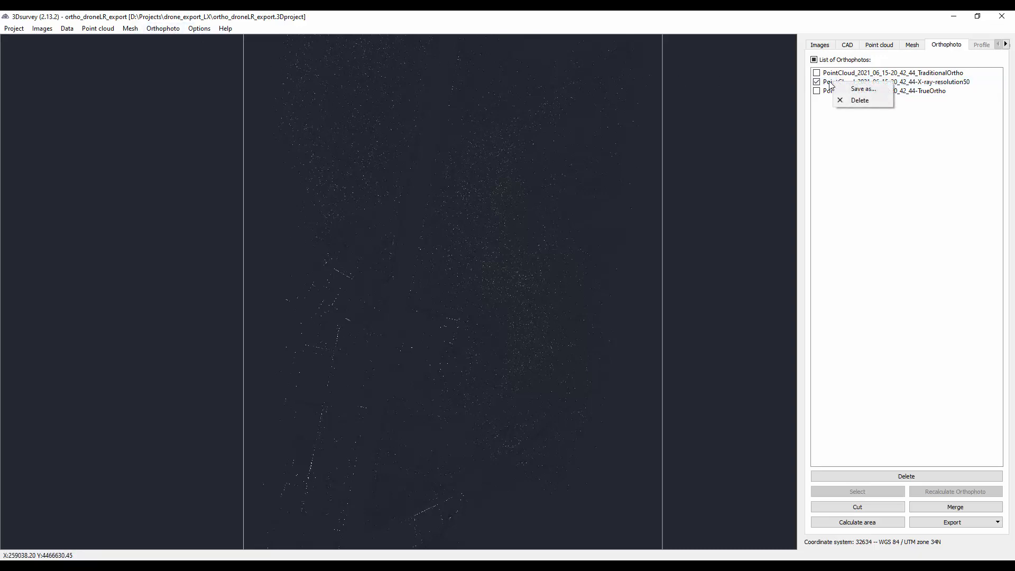
pyautogui.click(864, 90)
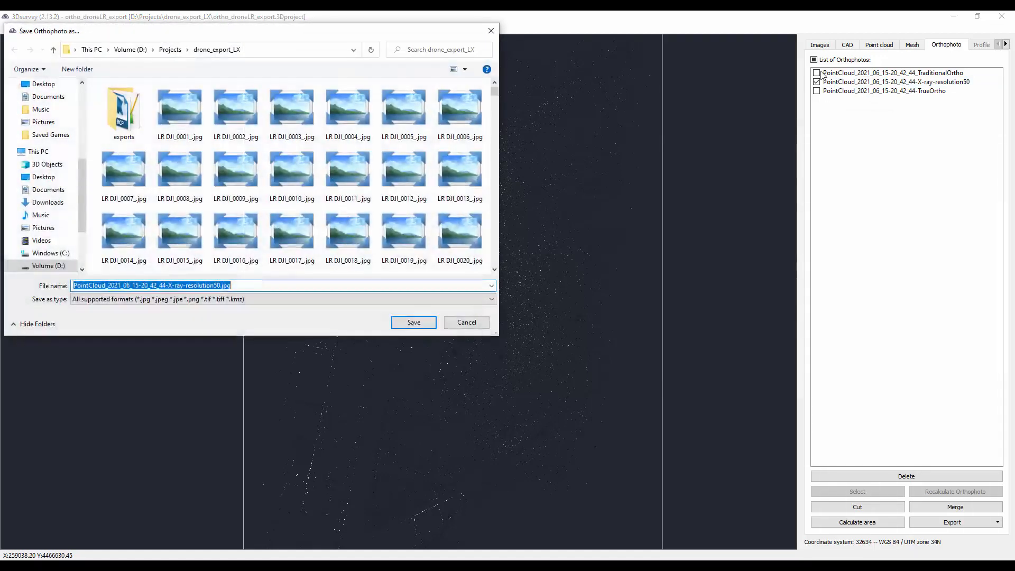
pyautogui.doubleClick(137, 120)
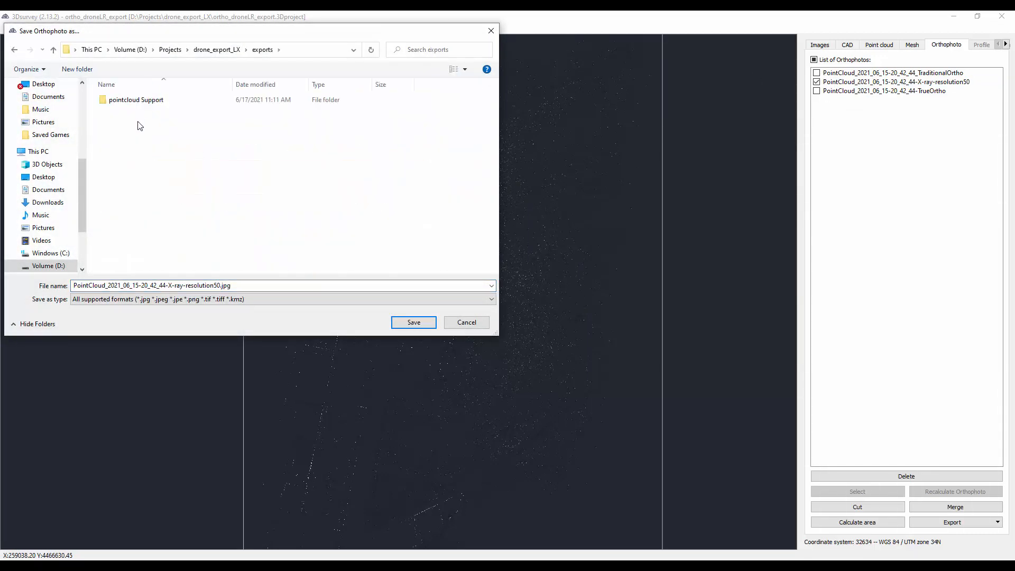
pyautogui.click(247, 300)
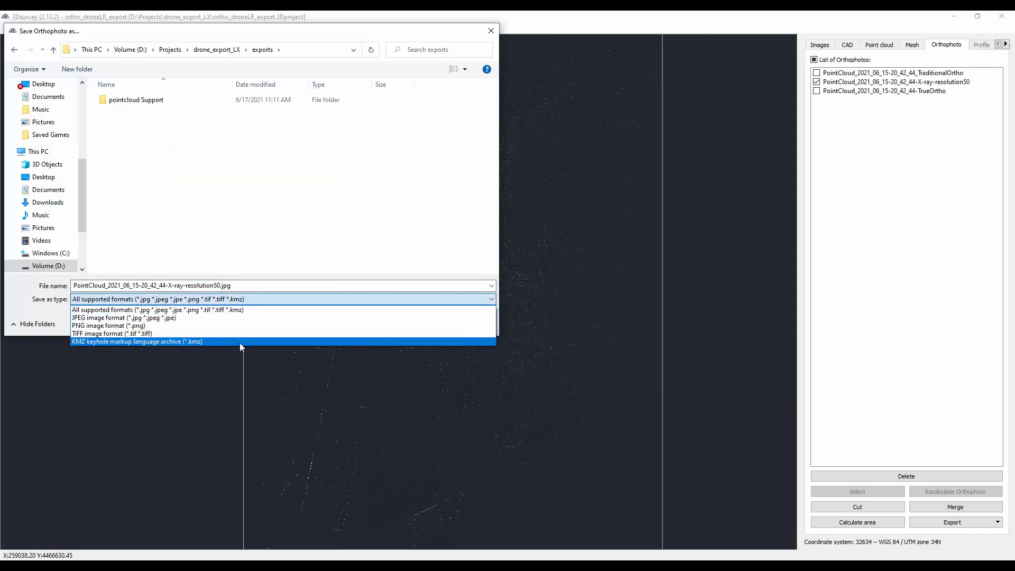
pyautogui.click(118, 334)
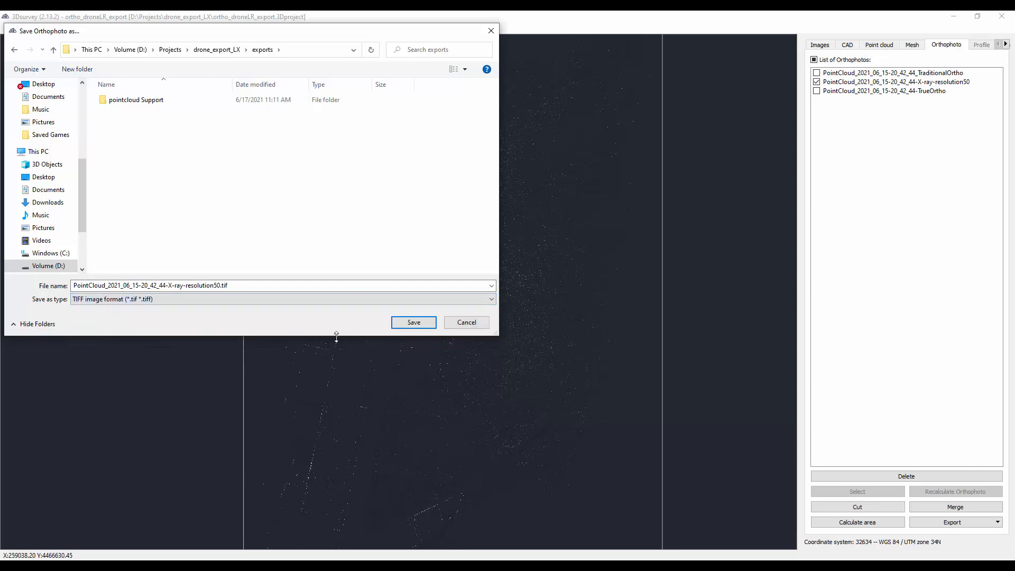
pyautogui.click(399, 323)
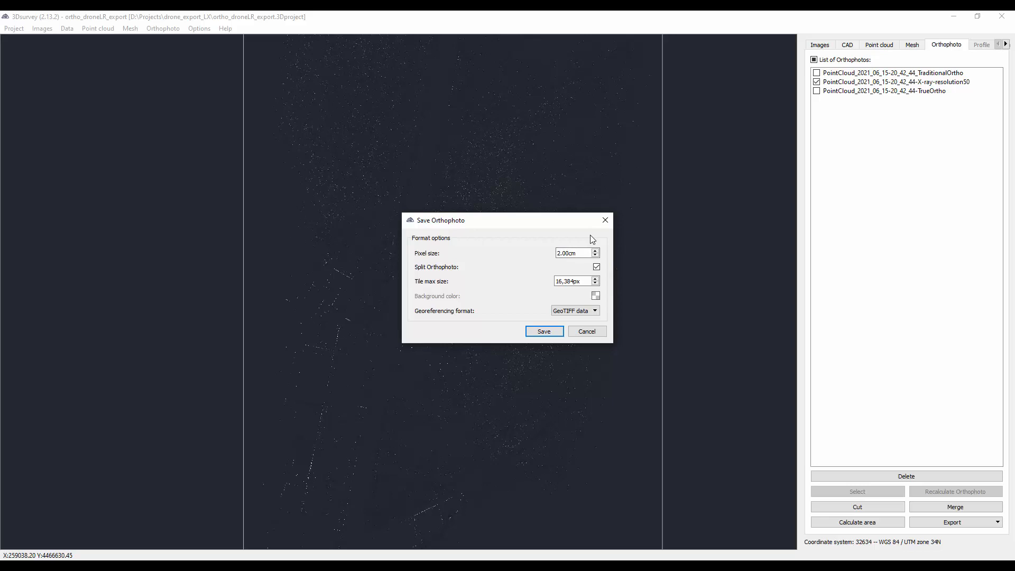
# - Turn off orthophoto splitting and start the save with a 2.00 cm pixel size and GeoTIFF data georeferencing
pyautogui.click(596, 268)
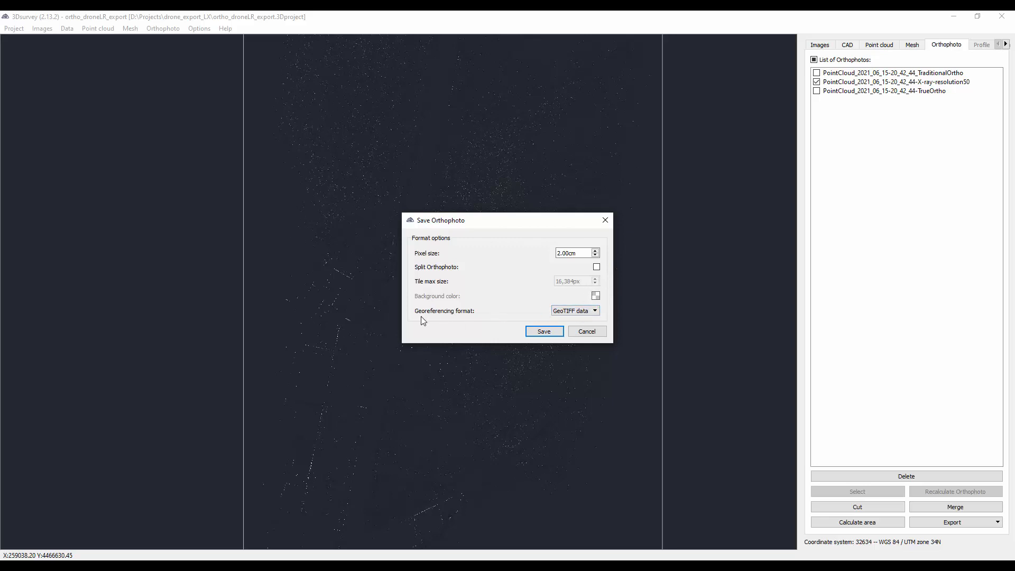
pyautogui.click(591, 314)
pyautogui.click(544, 333)
pyautogui.click(545, 333)
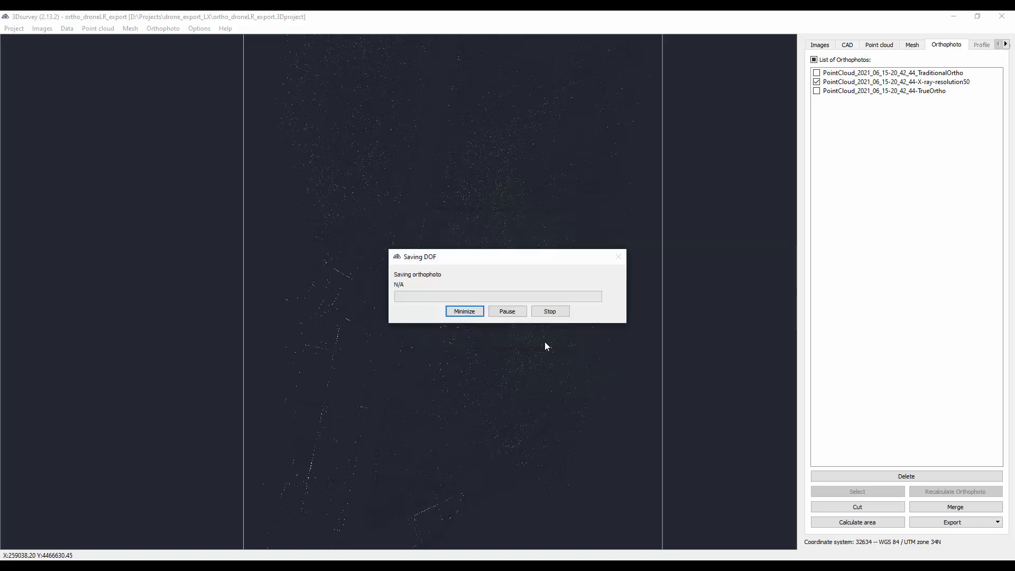
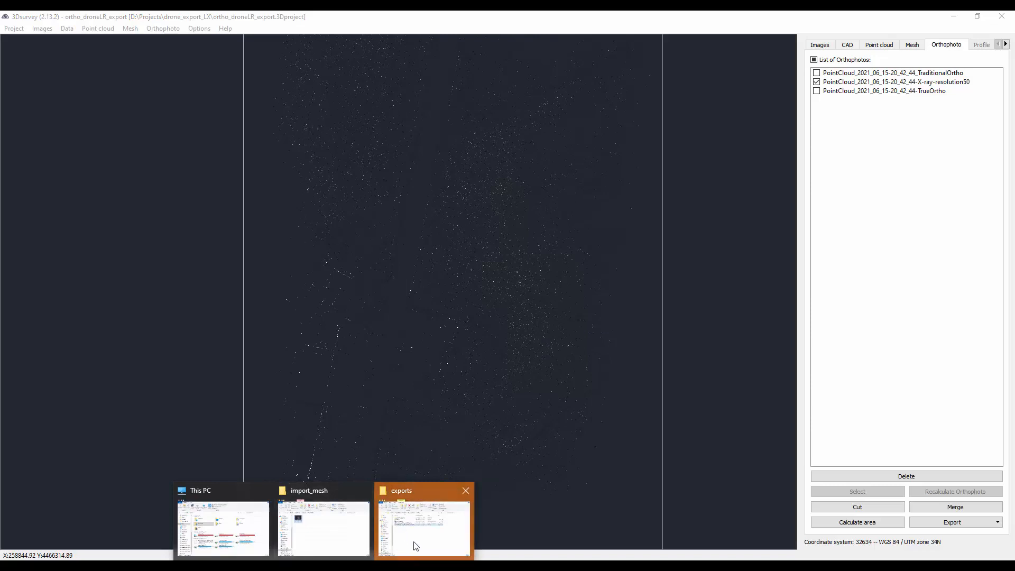
# - Check the exported X-ray orthophoto TIF and the LAS point cloud file in the exports folder
pyautogui.moveTo(415, 546)
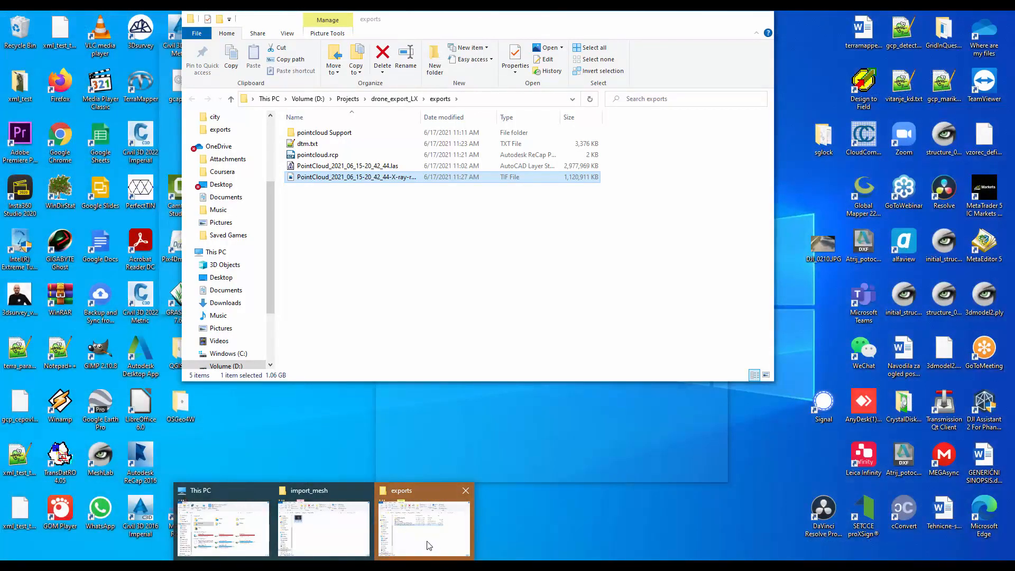
pyautogui.click(429, 546)
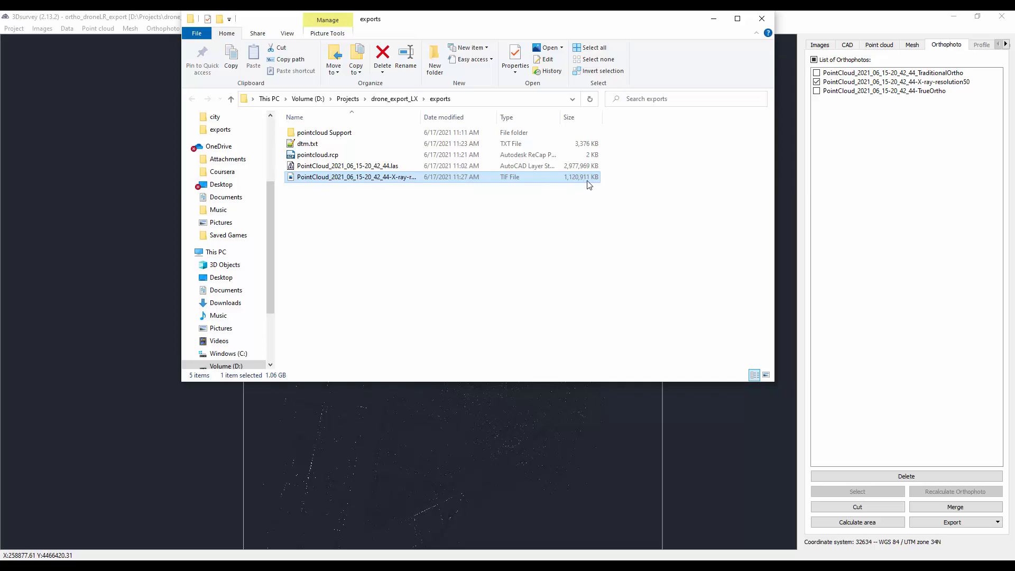
pyautogui.click(376, 166)
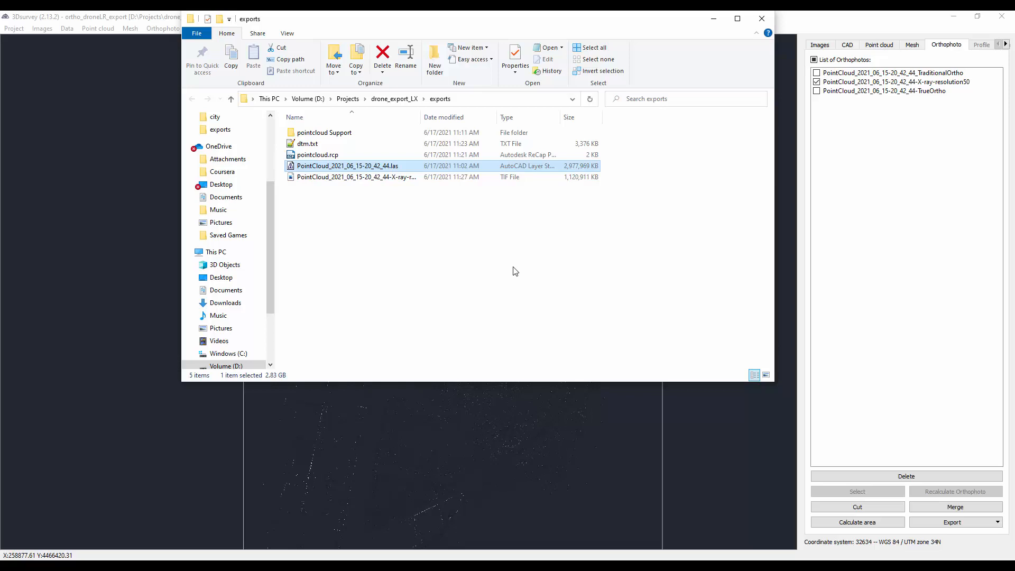
pyautogui.click(471, 255)
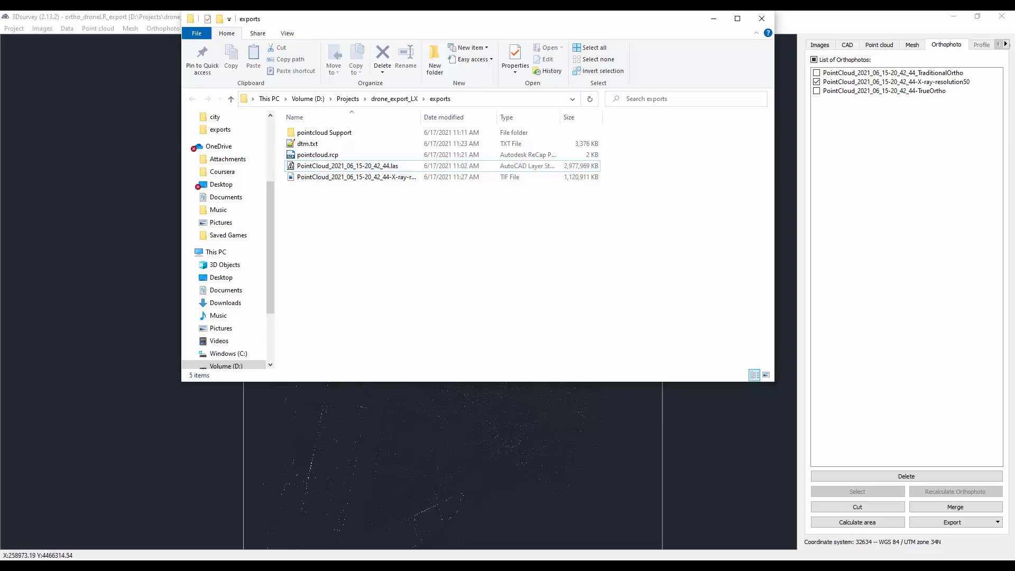
# - Switch to Drawing2 in Civil 3D and start inserting an image with the MAPIINSERT command
pyautogui.moveTo(479, 565)
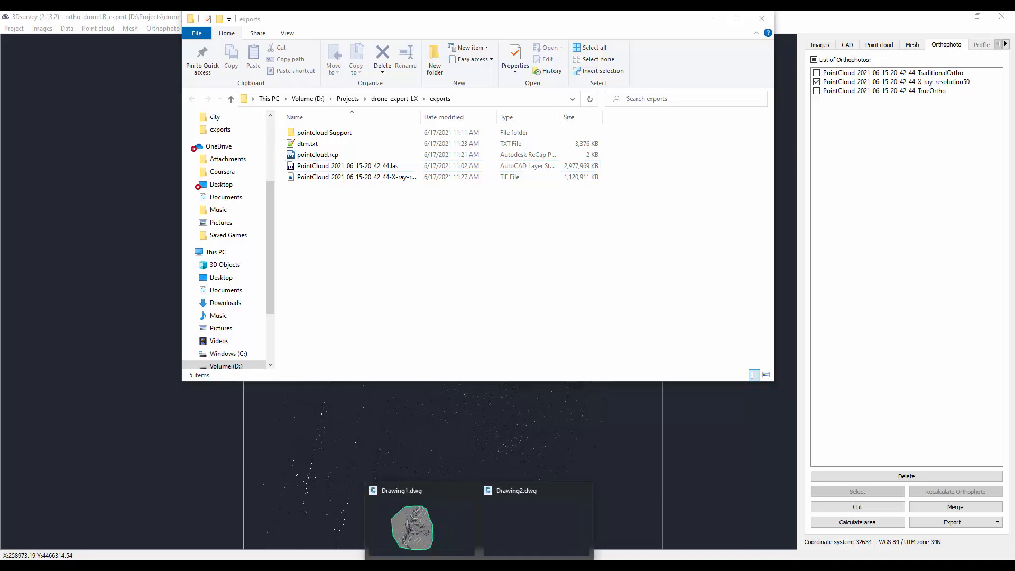
pyautogui.click(510, 533)
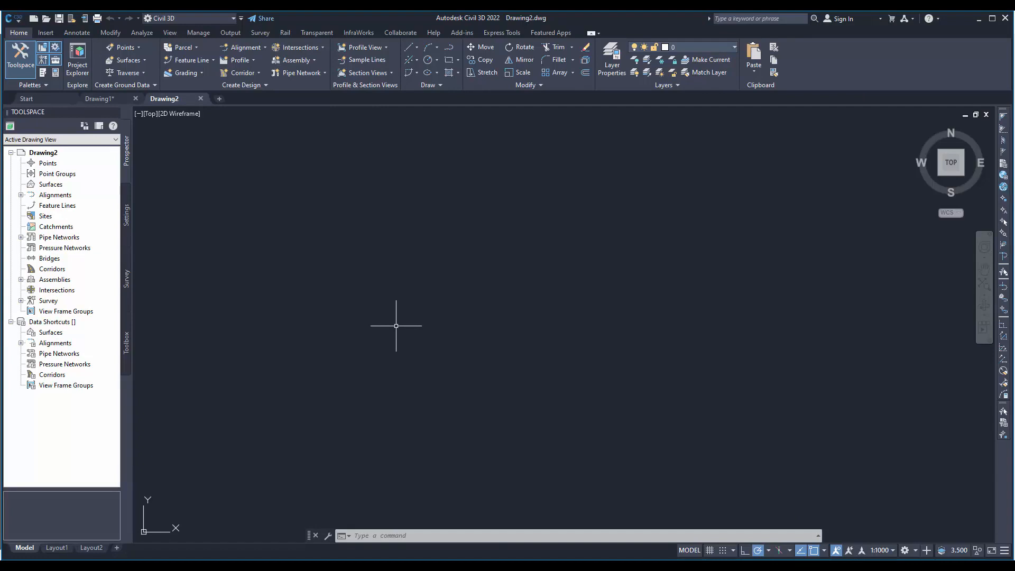
pyautogui.click(429, 534)
pyautogui.write('mapii')
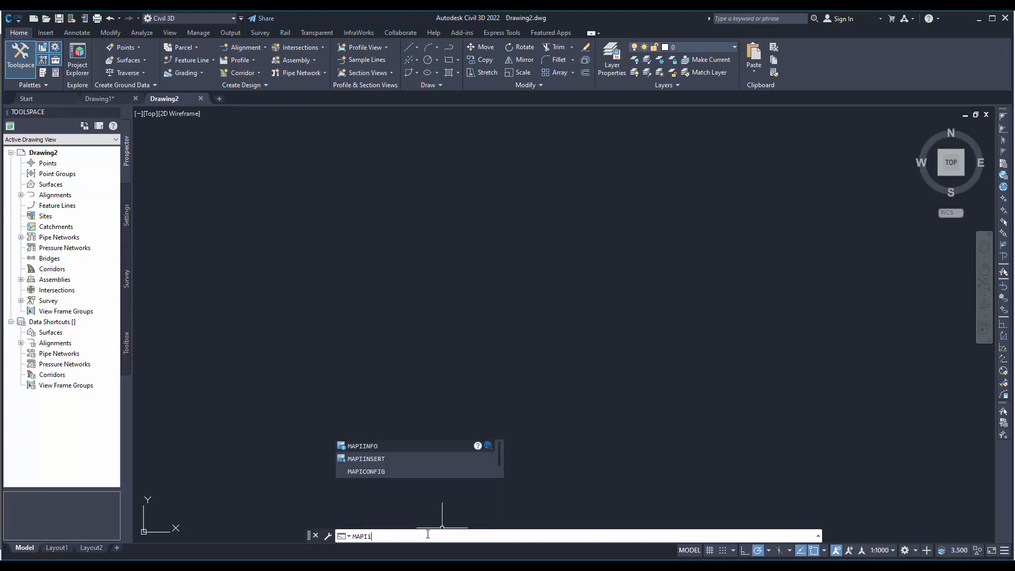
pyautogui.write('ns')
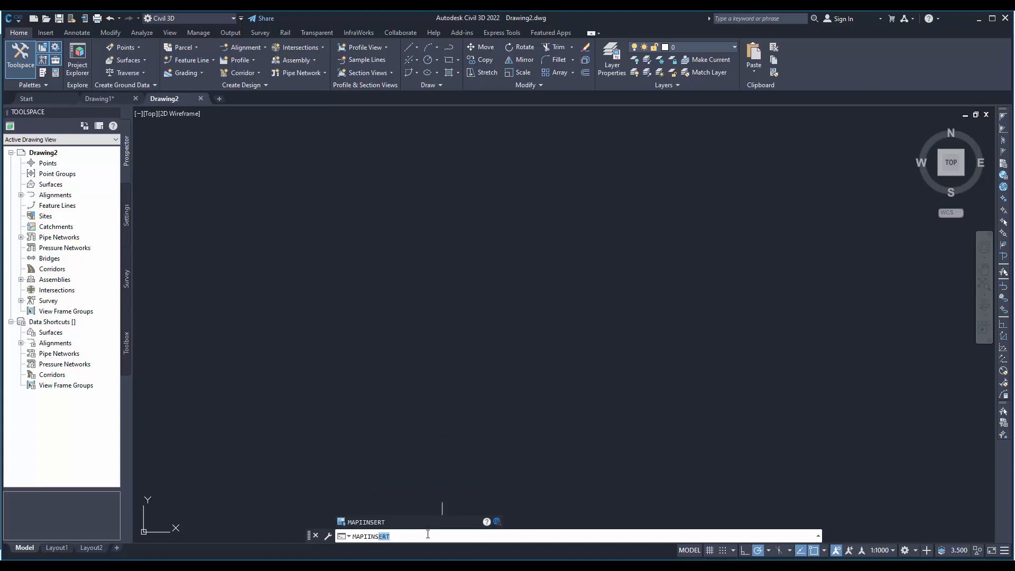
pyautogui.press('Return')
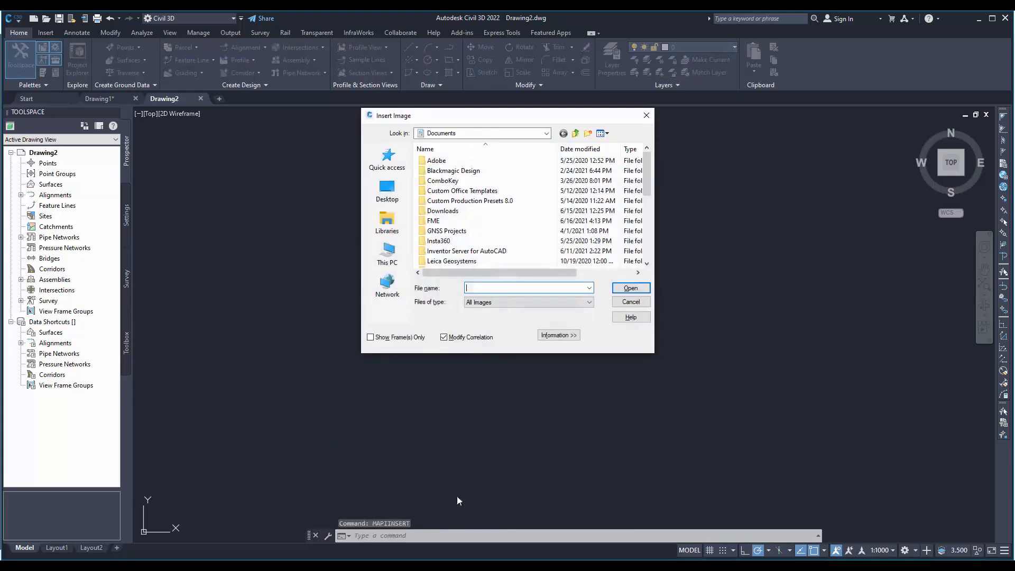
# - Choose the X-ray orthophoto TIF from D:\Projects\drone_export_LX\exports as the image to insert
pyautogui.click(576, 134)
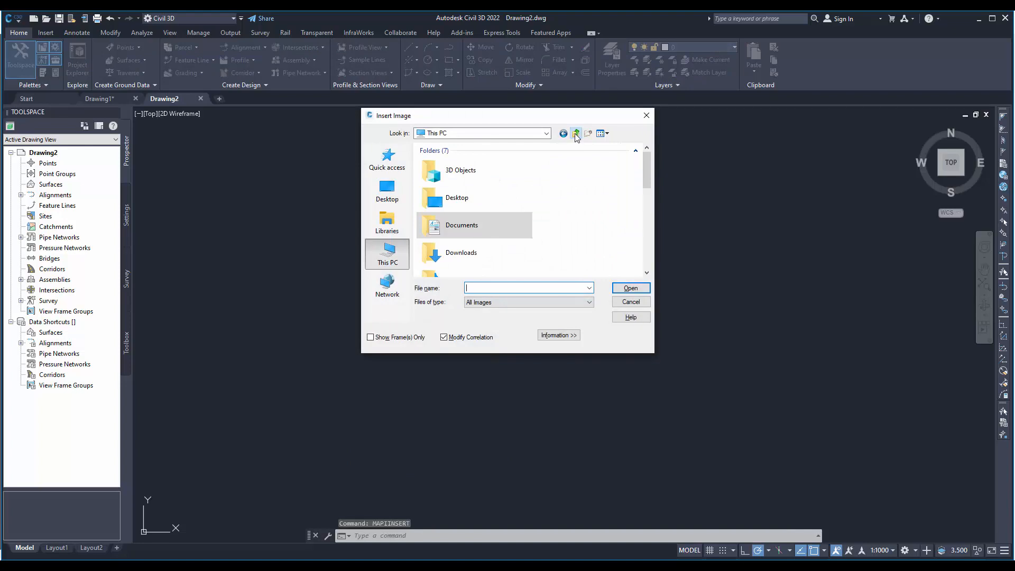
pyautogui.click(576, 134)
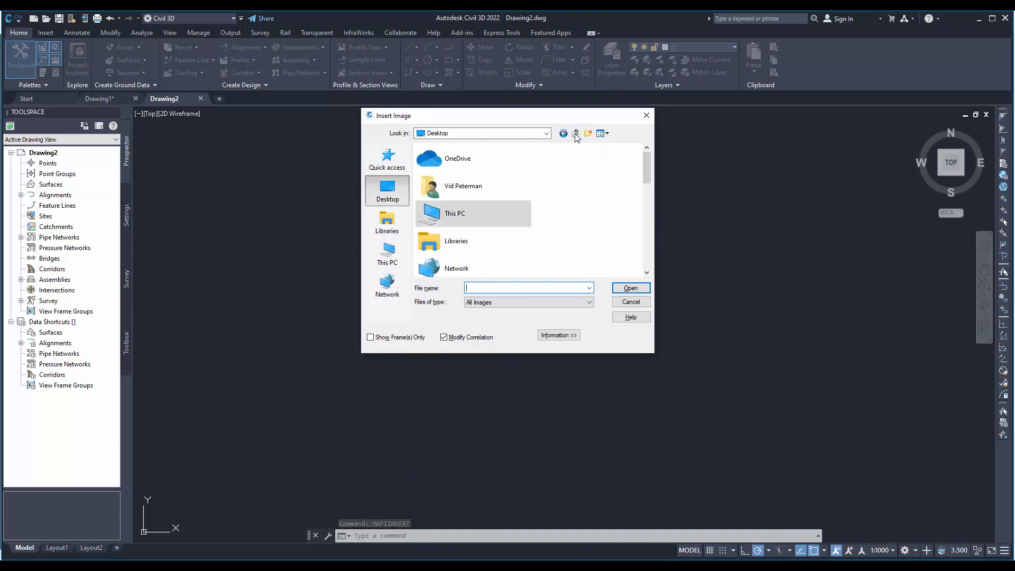
pyautogui.doubleClick(501, 211)
pyautogui.scroll(-5, 472, 216)
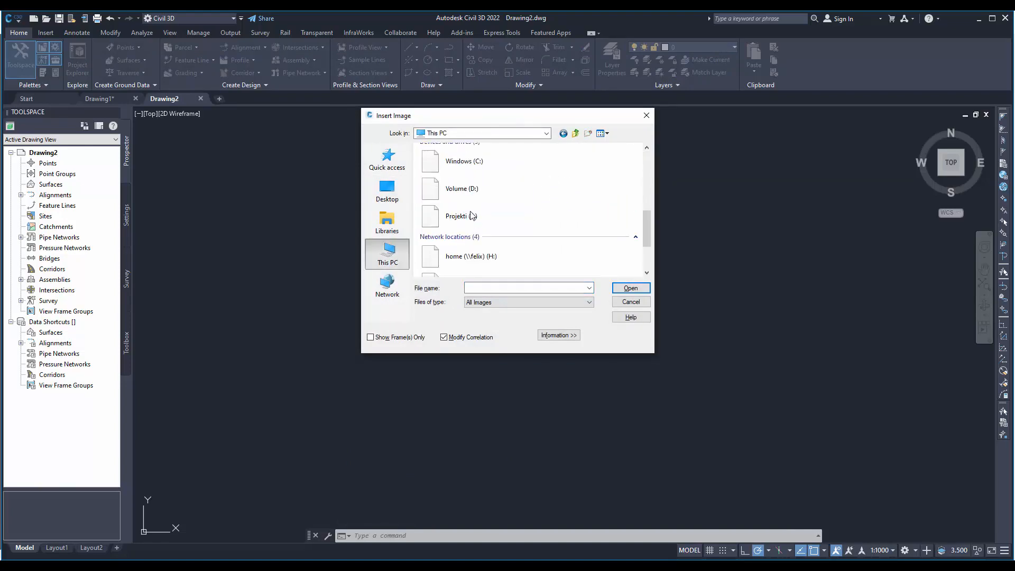
pyautogui.doubleClick(463, 189)
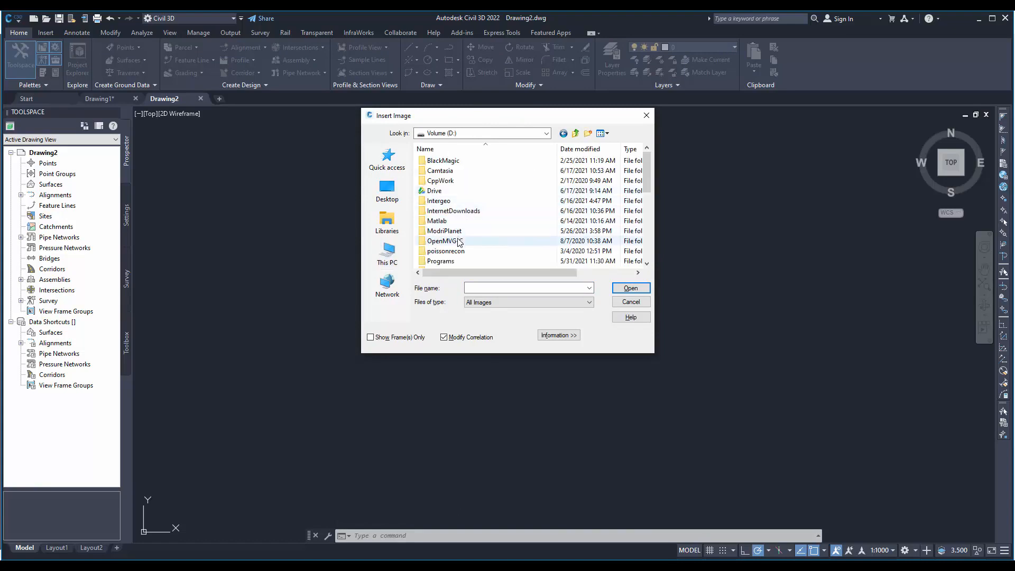
pyautogui.click(453, 251)
pyautogui.scroll(-1, 453, 254)
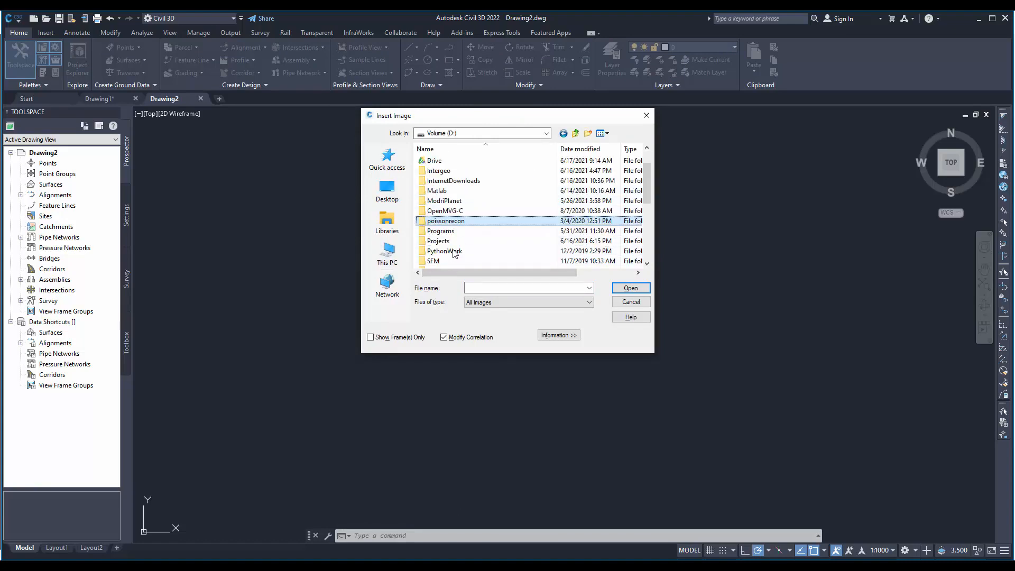
pyautogui.doubleClick(444, 241)
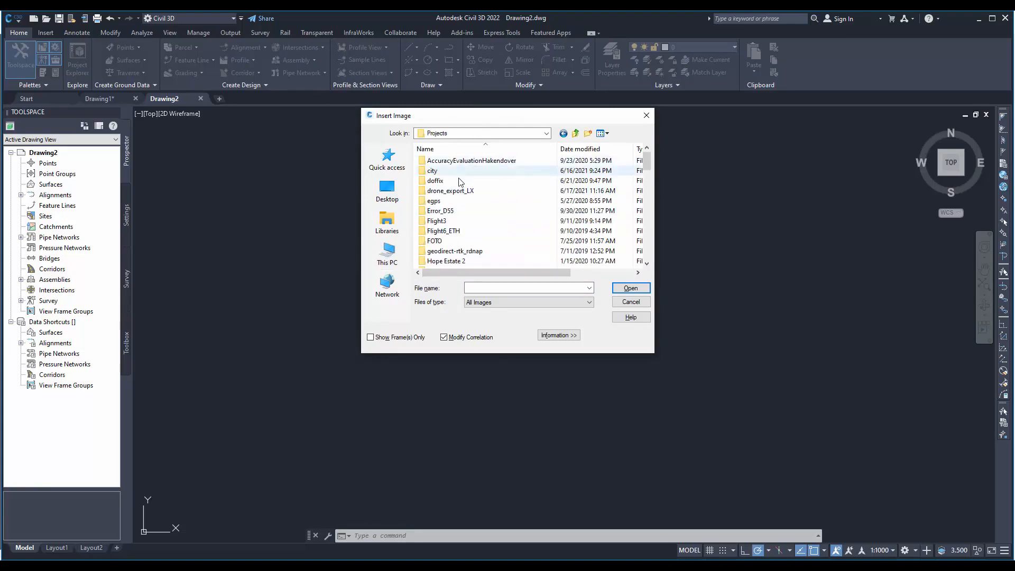
pyautogui.click(459, 194)
pyautogui.doubleClick(458, 194)
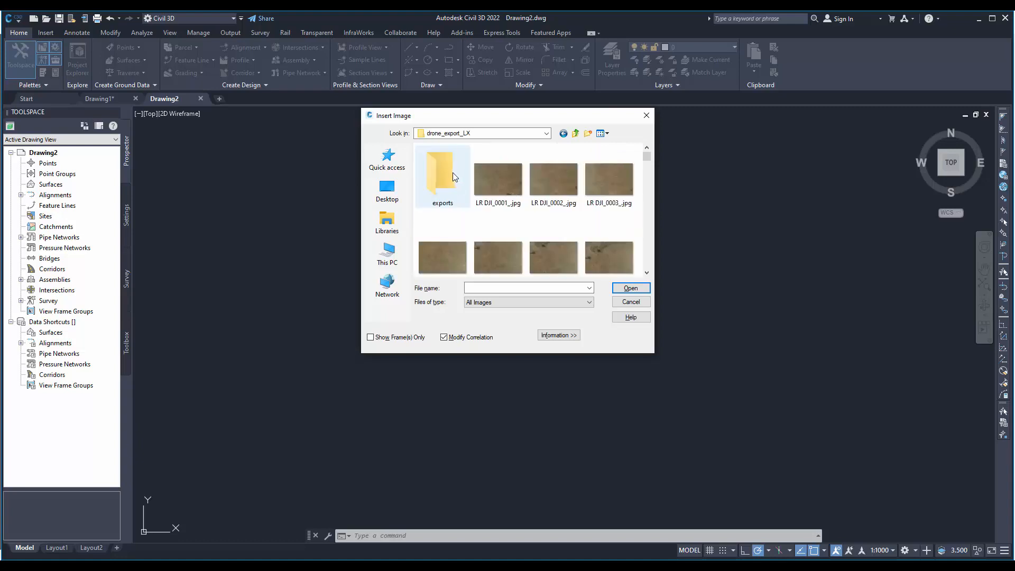
pyautogui.doubleClick(449, 177)
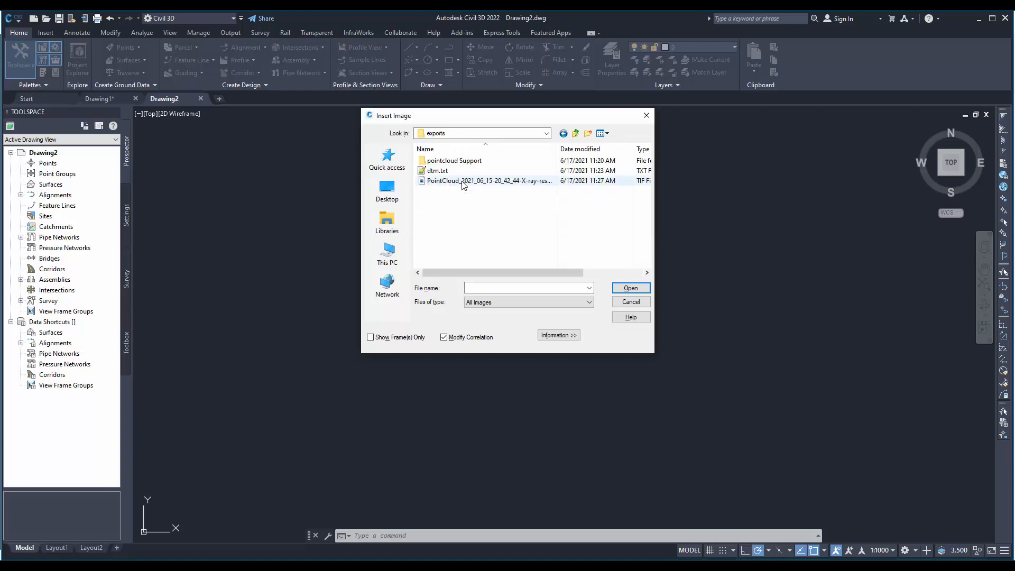
pyautogui.click(463, 184)
pyautogui.doubleClick(475, 184)
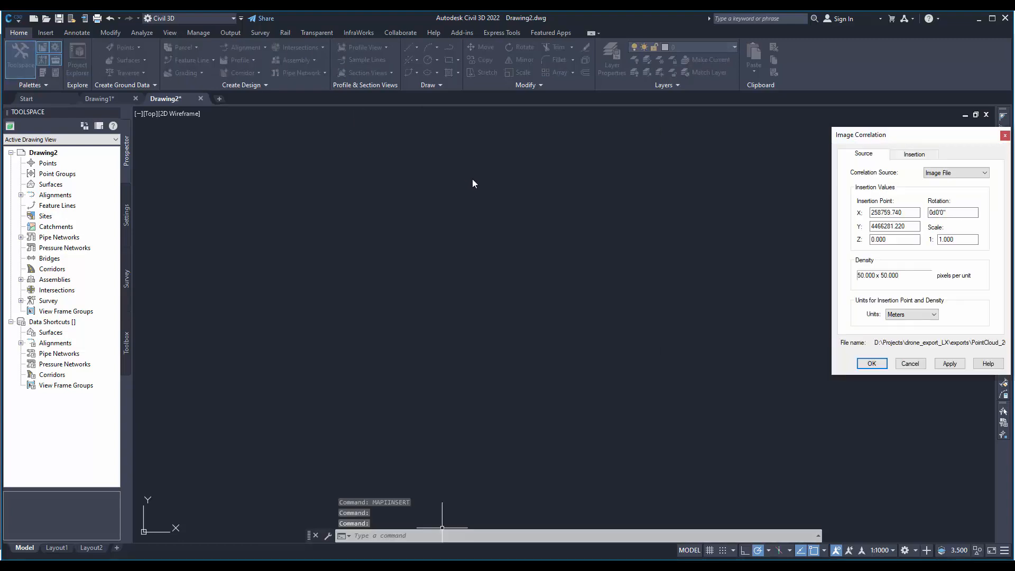
# - Review the image correlation units, keep Meters with Image File as the correlation source, and insert the orthophoto
pyautogui.moveTo(915, 142); pyautogui.dragTo(547, 148)
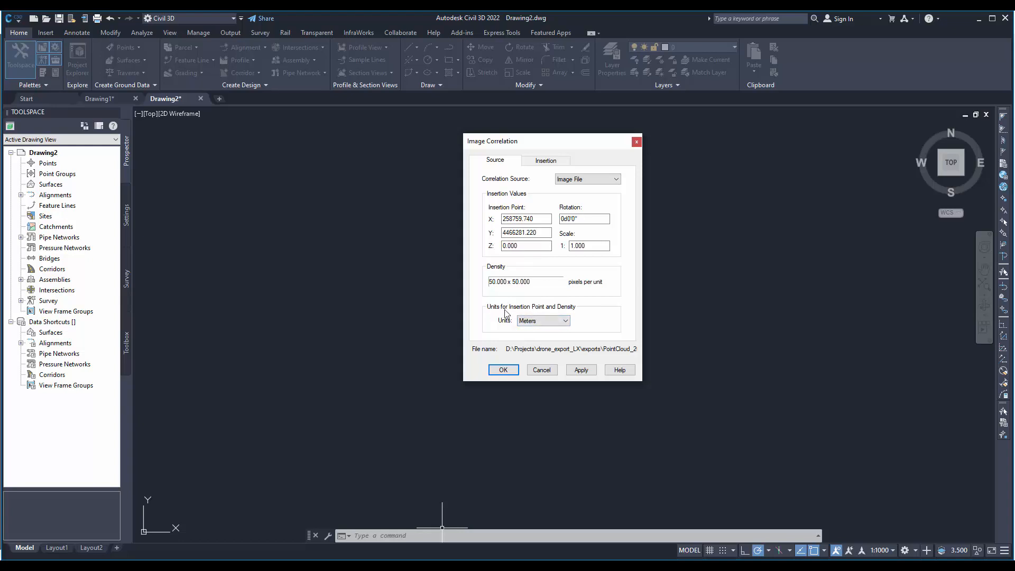
pyautogui.click(555, 321)
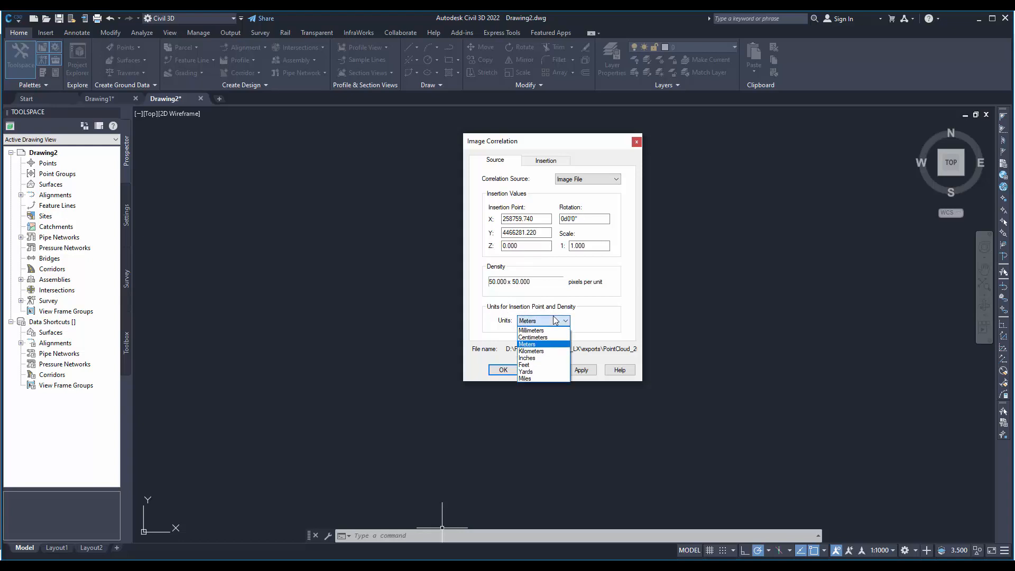
pyautogui.click(555, 320)
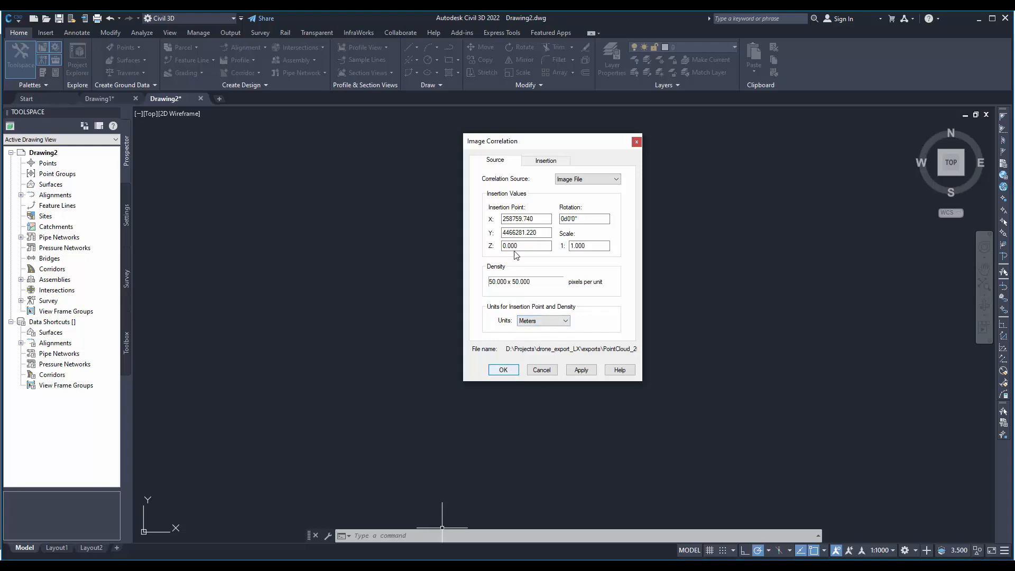
pyautogui.click(578, 372)
pyautogui.click(503, 370)
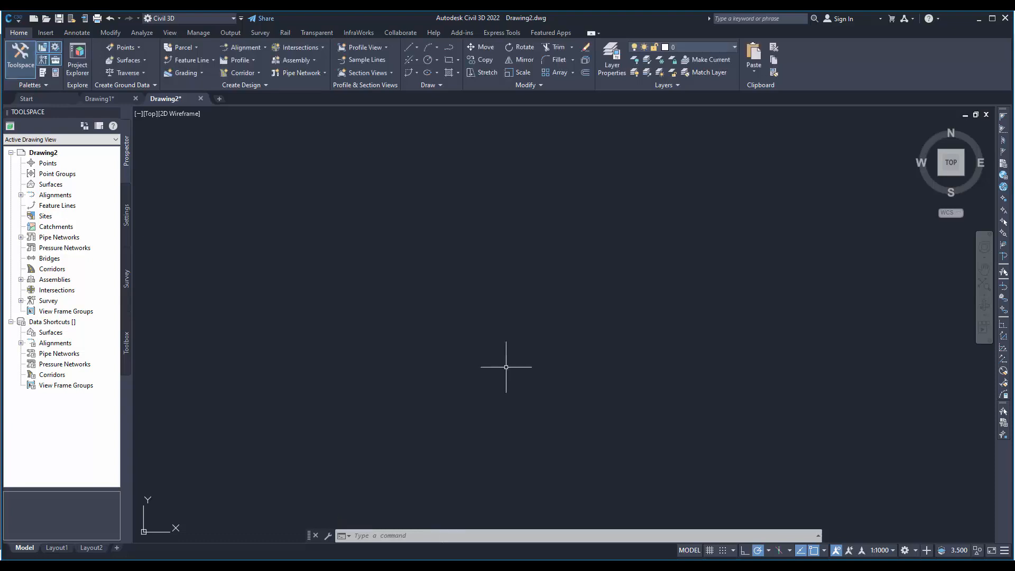
# - Zoom to the drawing extents and examine the inserted X-ray orthophoto, from its full frame to the building outlines
pyautogui.write('z')
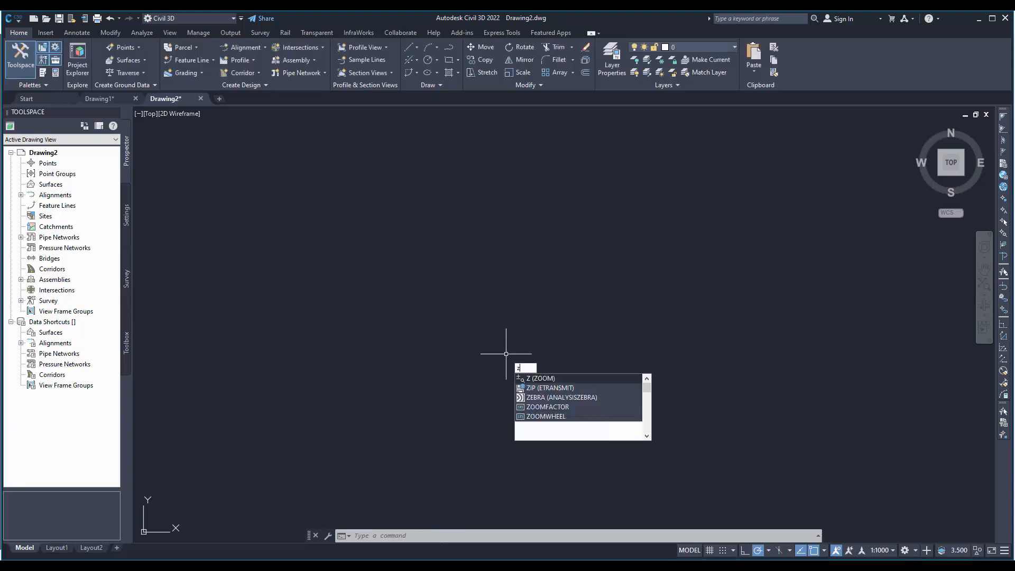
pyautogui.press('Return')
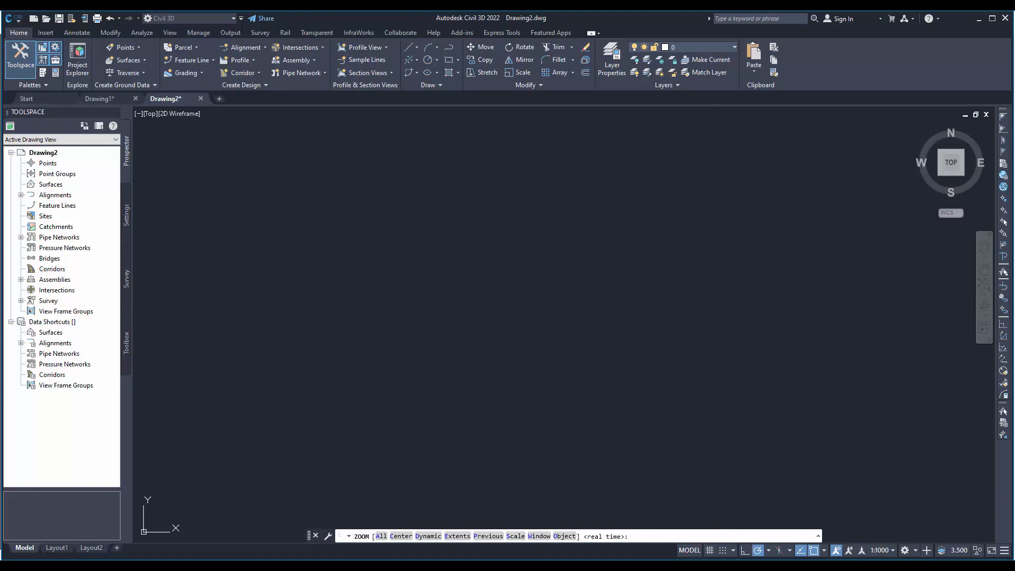
pyautogui.write('e')
pyautogui.press('Return')
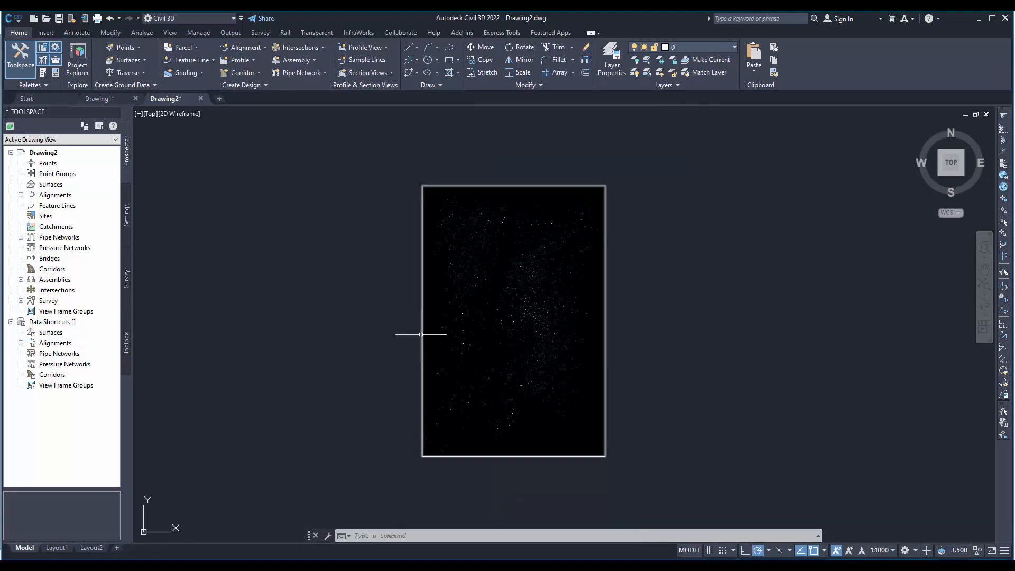
pyautogui.scroll(2, 465, 324)
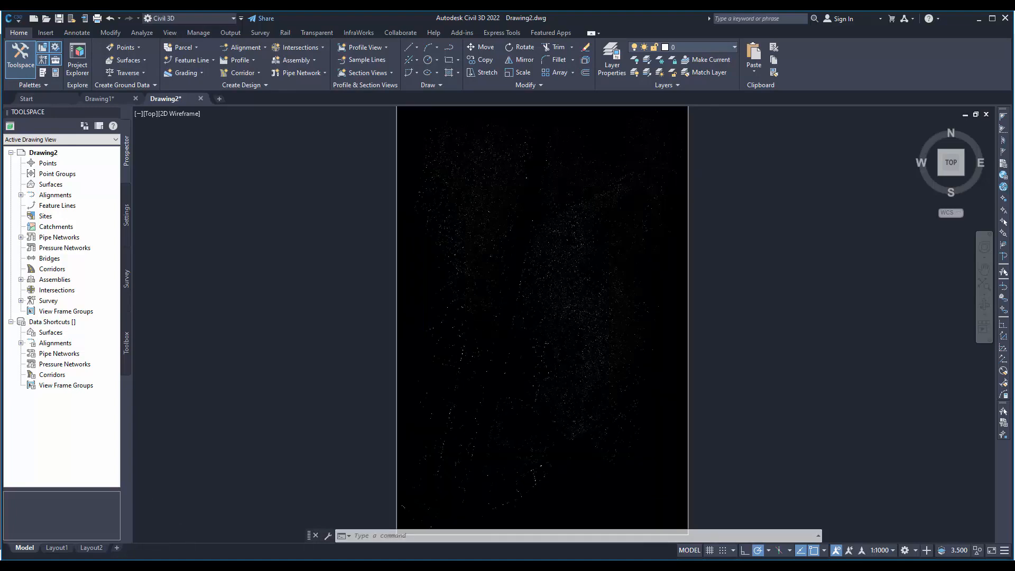
pyautogui.scroll(3, 464, 328)
pyautogui.scroll(2, 430, 283)
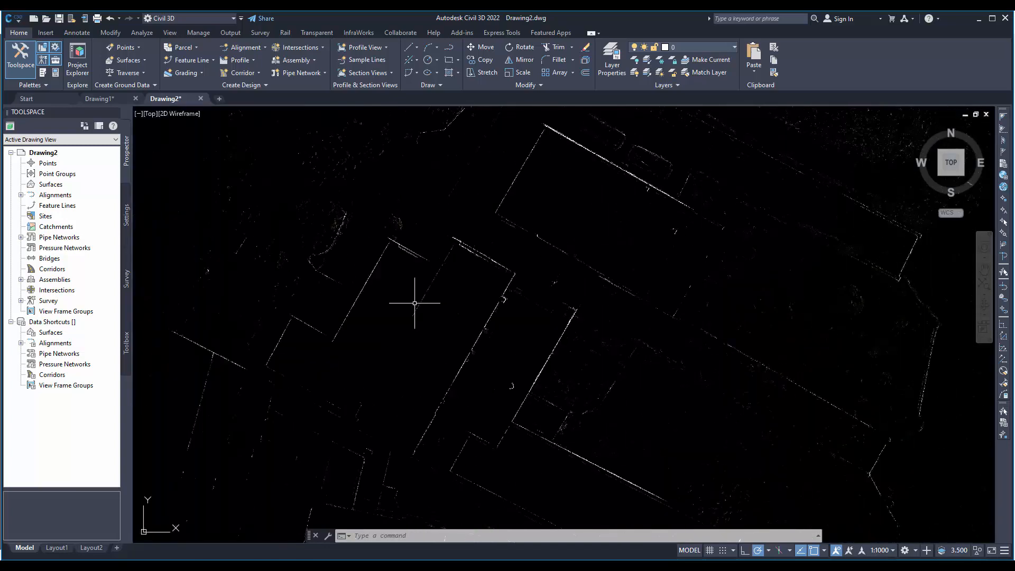
pyautogui.scroll(-10, 423, 299)
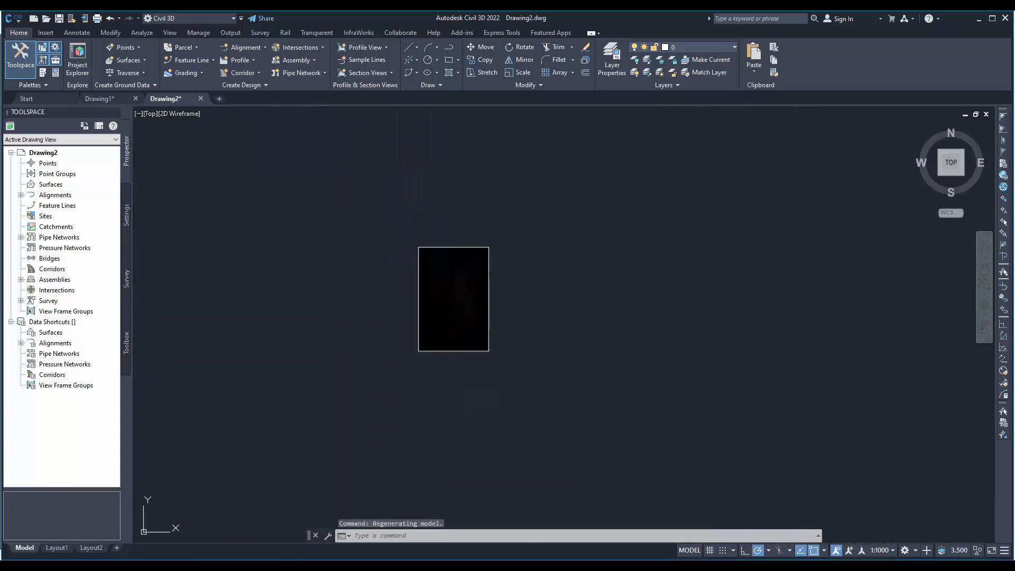
# - Turn on background transparency for the inserted X-ray orthophoto, deselect it and examine the building outlines
pyautogui.click(471, 295)
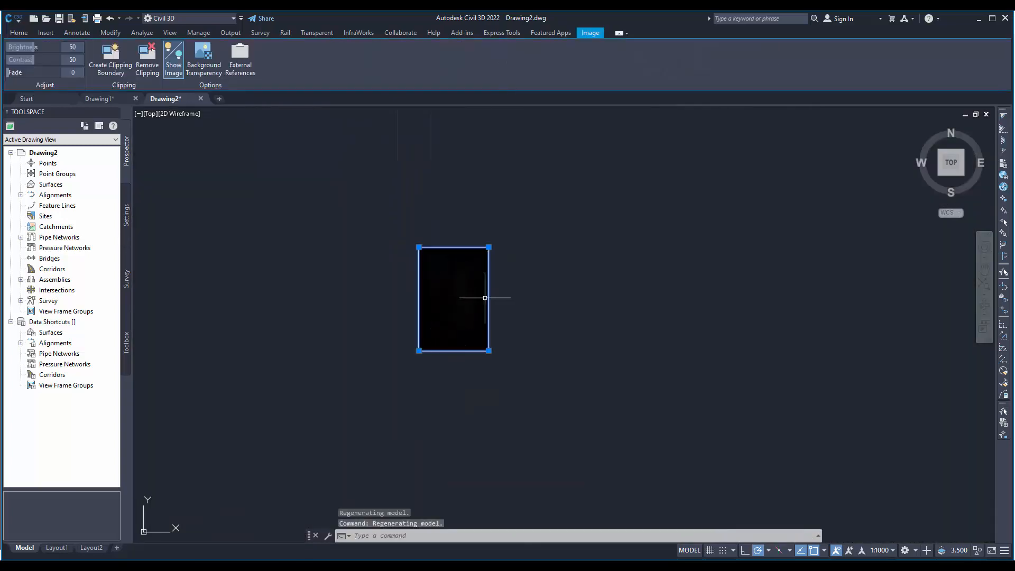
pyautogui.click(204, 55)
pyautogui.scroll(5, 476, 301)
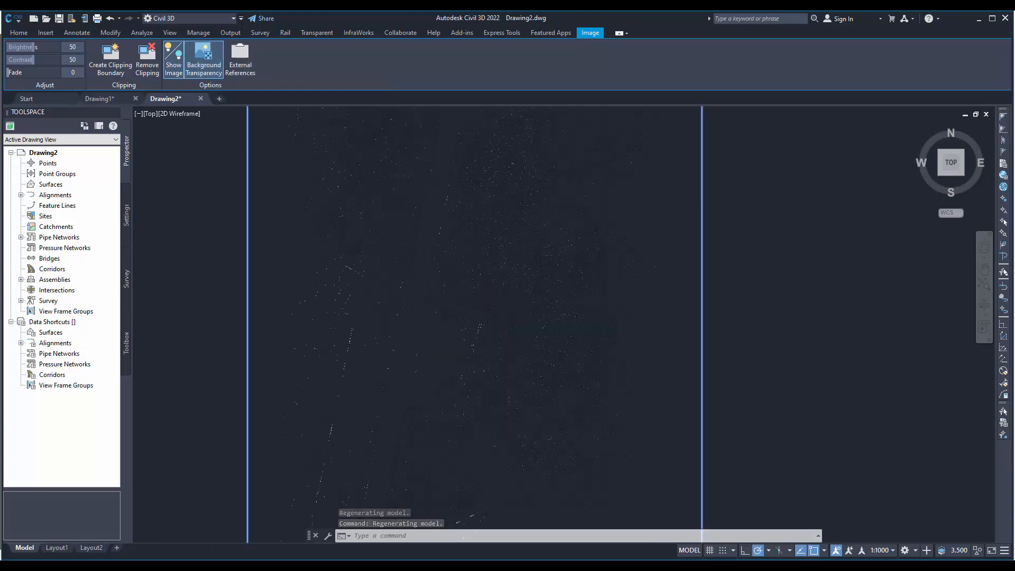
pyautogui.moveTo(395, 241); pyautogui.dragTo(436, 412, button='middle')
pyautogui.scroll(-5, 440, 347)
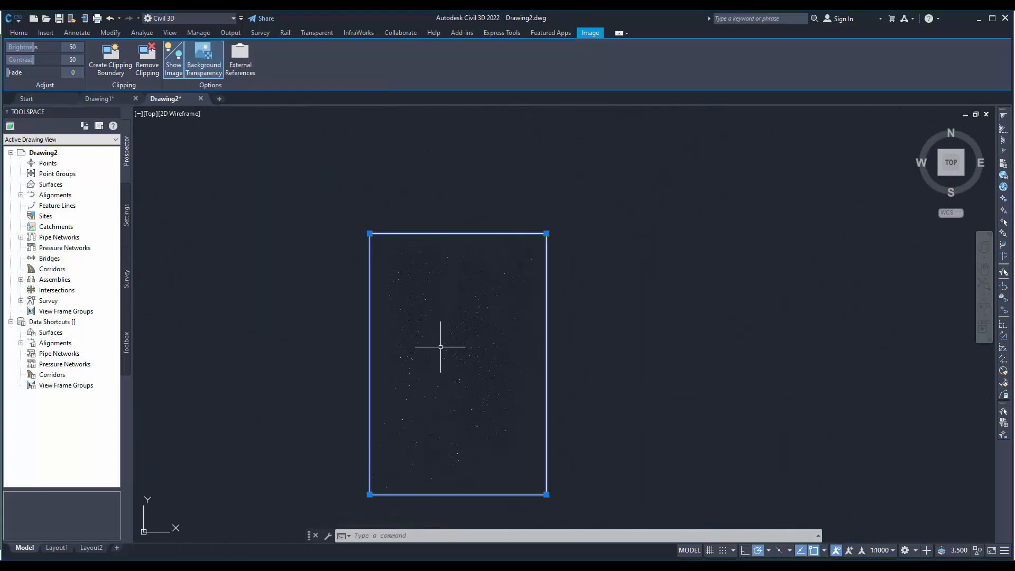
pyautogui.scroll(5, 438, 301)
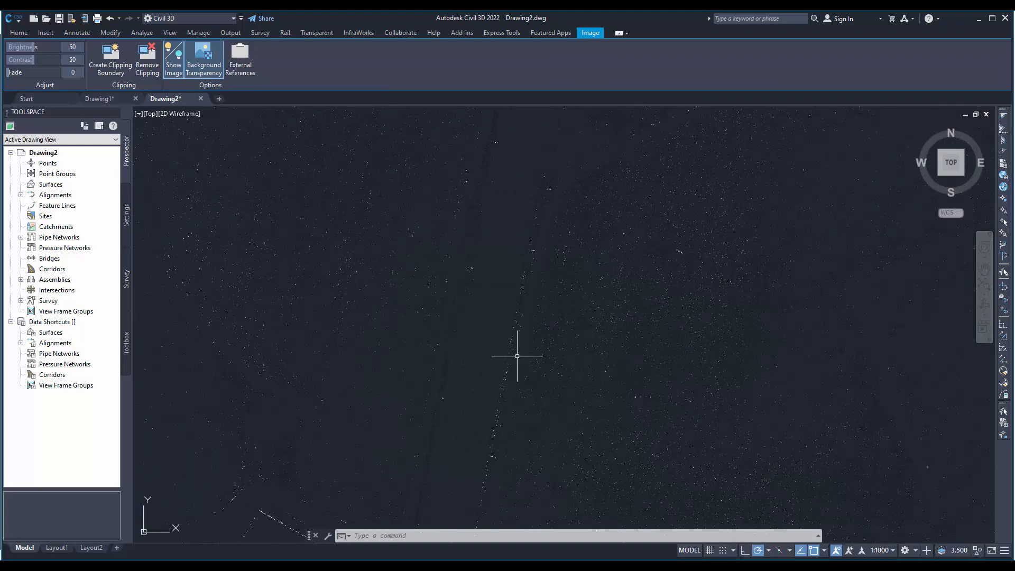
pyautogui.press('Escape')
pyautogui.scroll(-5, 460, 301)
pyautogui.scroll(2, 370, 269)
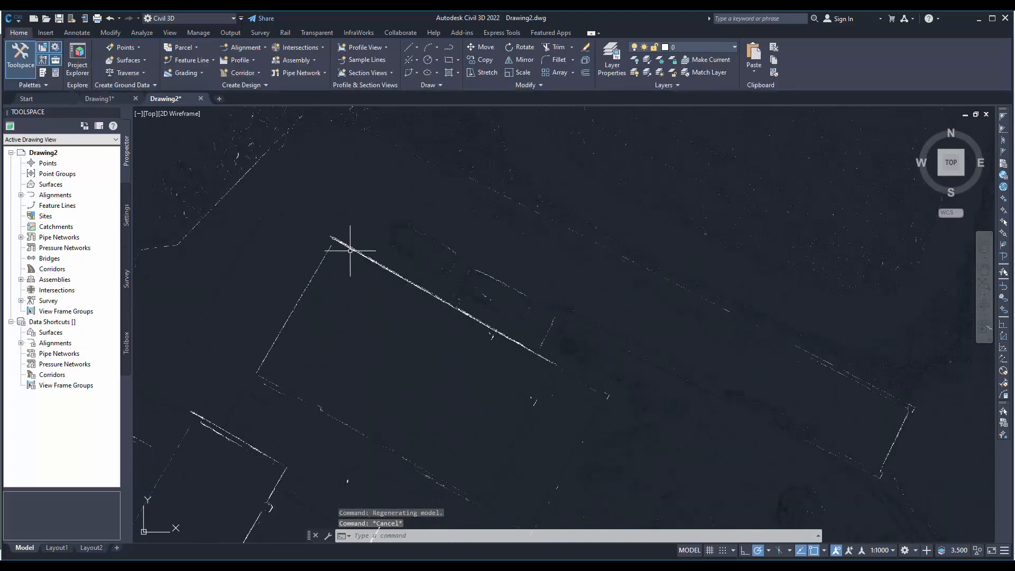
pyautogui.moveTo(368, 428); pyautogui.dragTo(490, 296, button='middle')
pyautogui.scroll(-4, 489, 296)
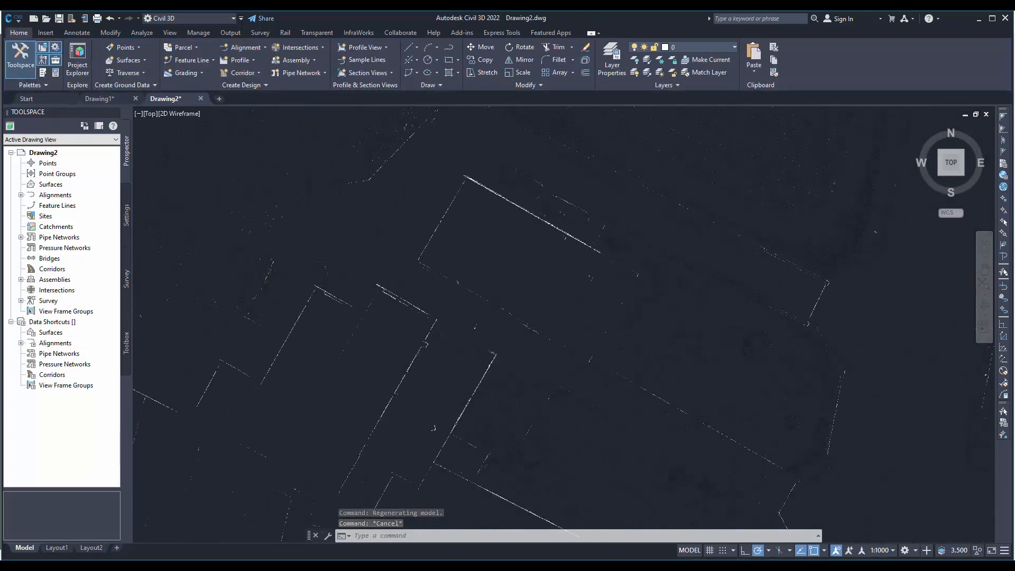
pyautogui.press('Escape')
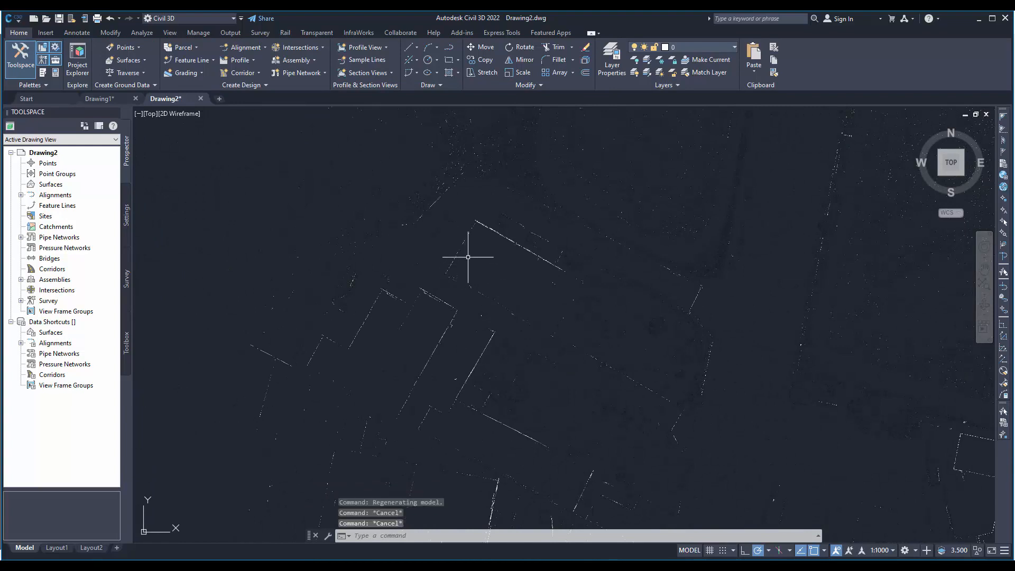
pyautogui.click(685, 50)
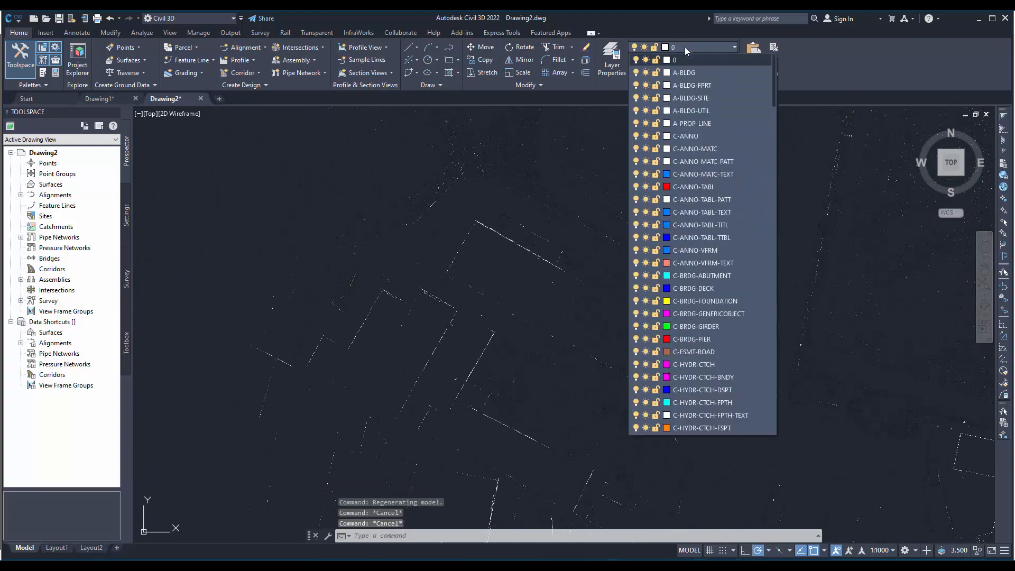
pyautogui.click(686, 51)
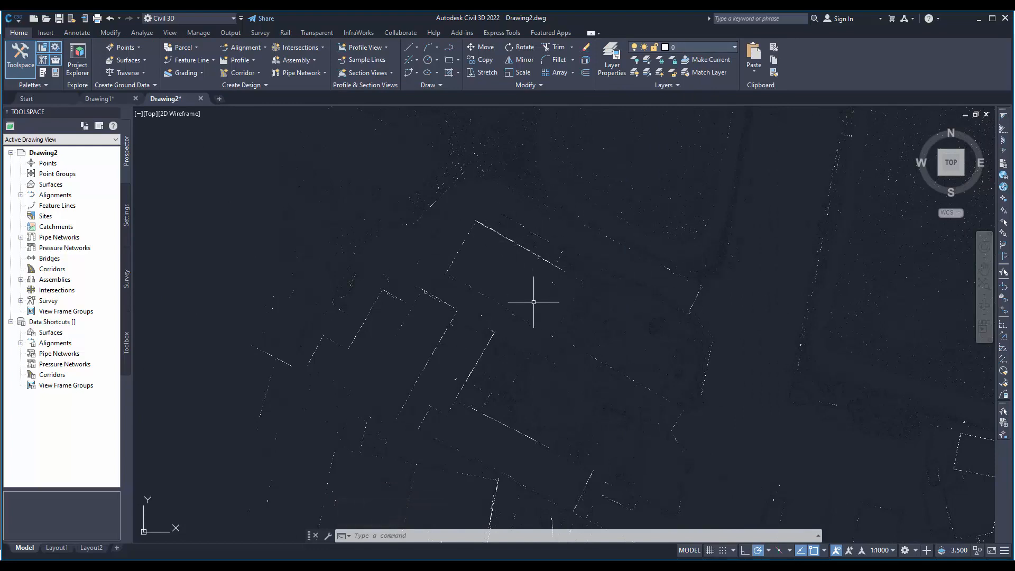
pyautogui.scroll(3, 499, 307)
pyautogui.scroll(4, 499, 307)
pyautogui.moveTo(521, 262)
pyautogui.mouseDown(button='middle')
pyautogui.moveTo(503, 333)
pyautogui.moveTo(453, 370)
pyautogui.moveTo(742, 325)
pyautogui.moveTo(574, 277)
pyautogui.mouseUp(button='middle')
pyautogui.scroll(-10, 577, 274)
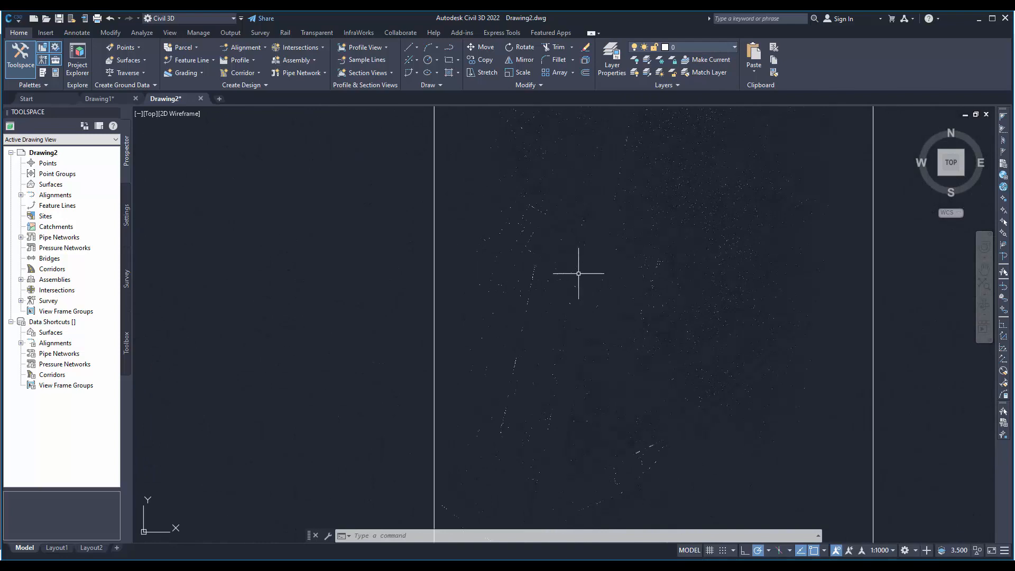
# - Switch to 3Dsurvey, hide the X-ray orthophoto and display the TraditionalOrtho orthophoto in full
pyautogui.moveTo(479, 565)
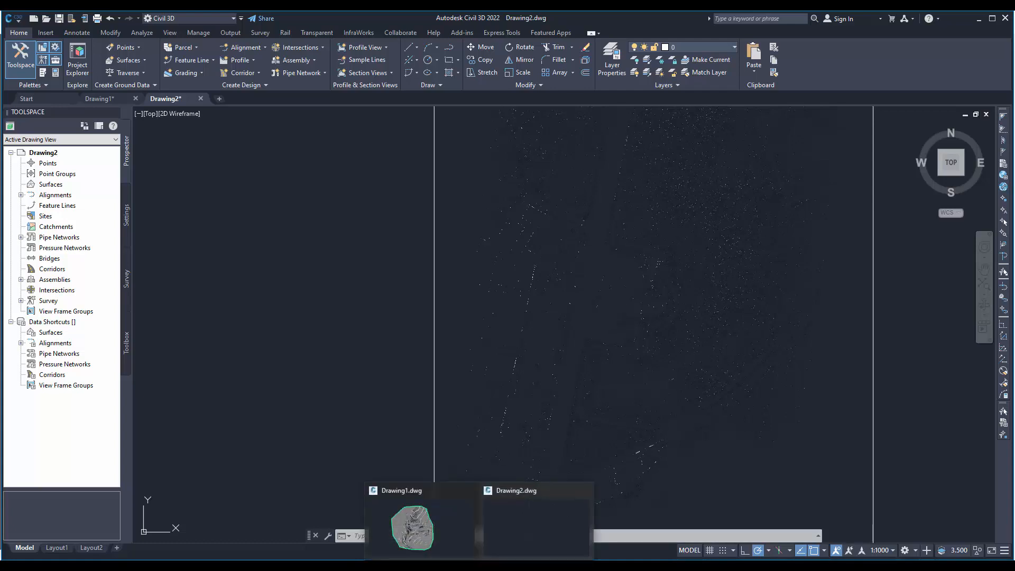
pyautogui.click(370, 532)
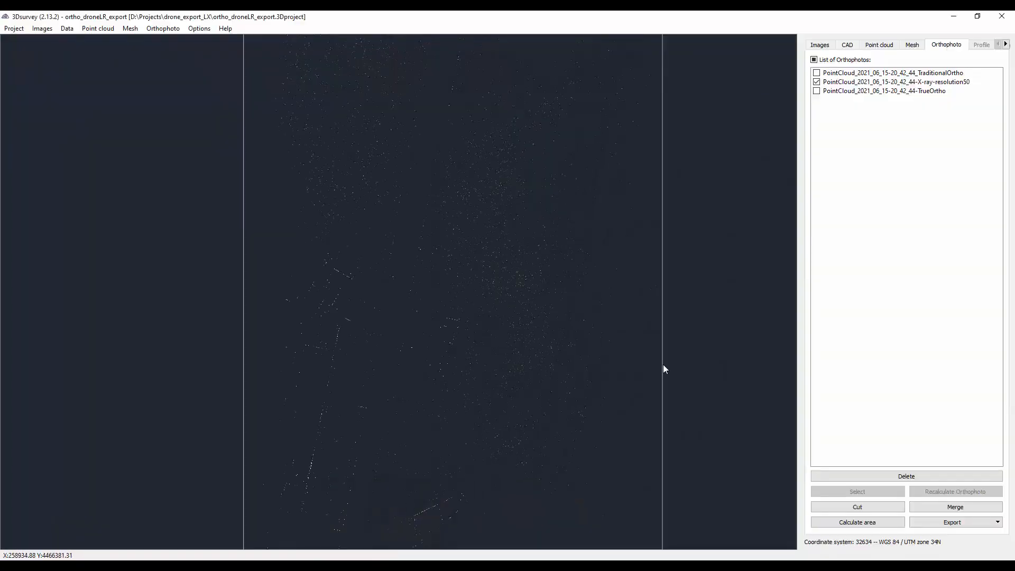
pyautogui.click(817, 82)
pyautogui.click(816, 73)
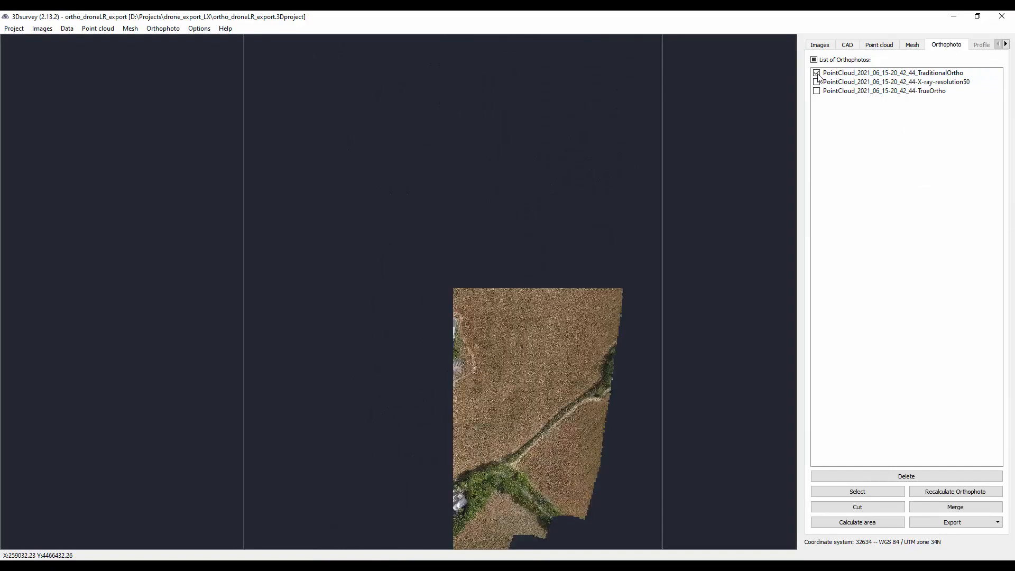
pyautogui.scroll(-3, 602, 154)
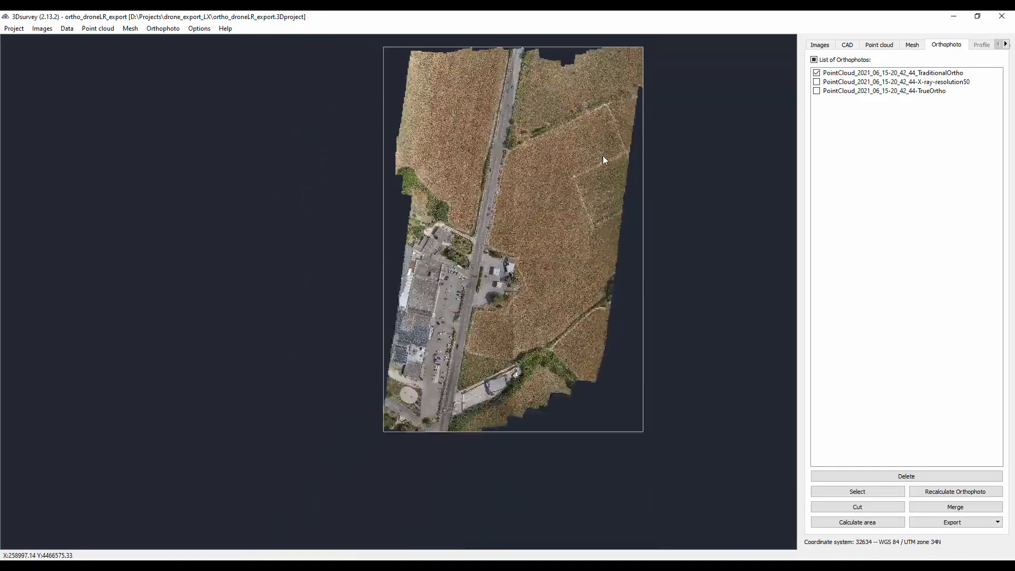
pyautogui.moveTo(593, 114); pyautogui.dragTo(570, 152)
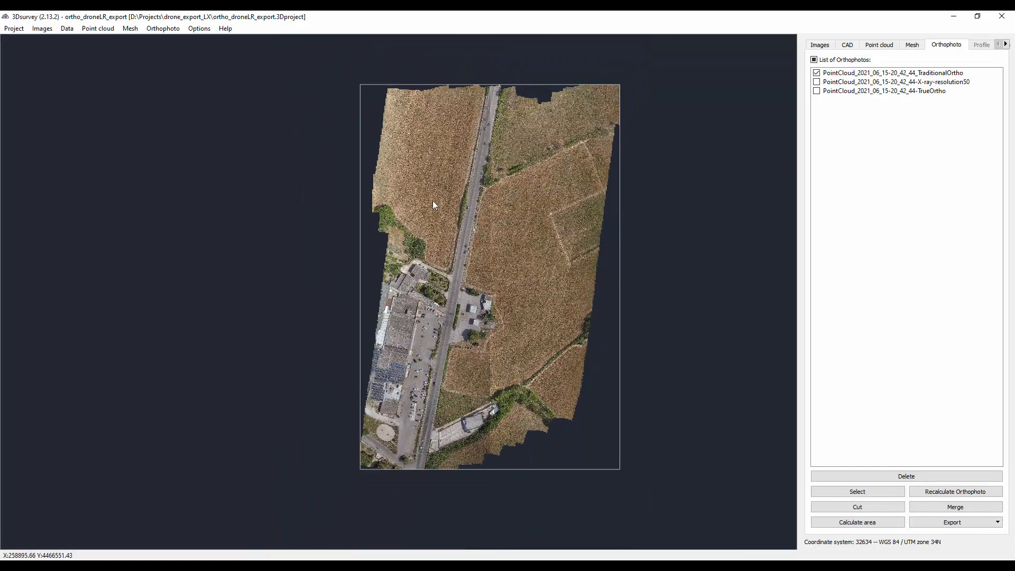
# - Save the TraditionalOrtho orthophoto into the exports folder in JPEG image format, keeping the suggested file name
pyautogui.rightClick(870, 77)
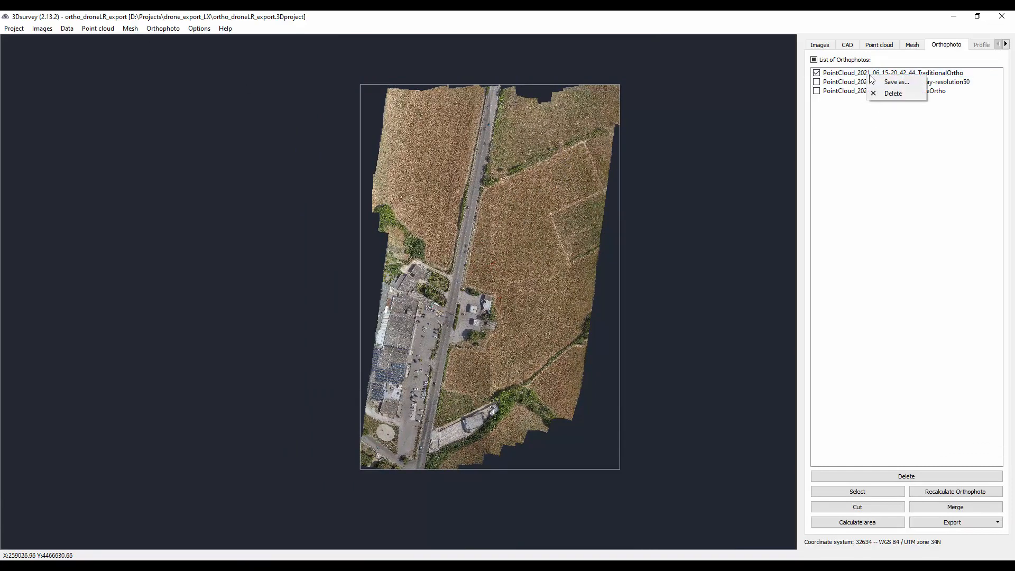
pyautogui.click(887, 84)
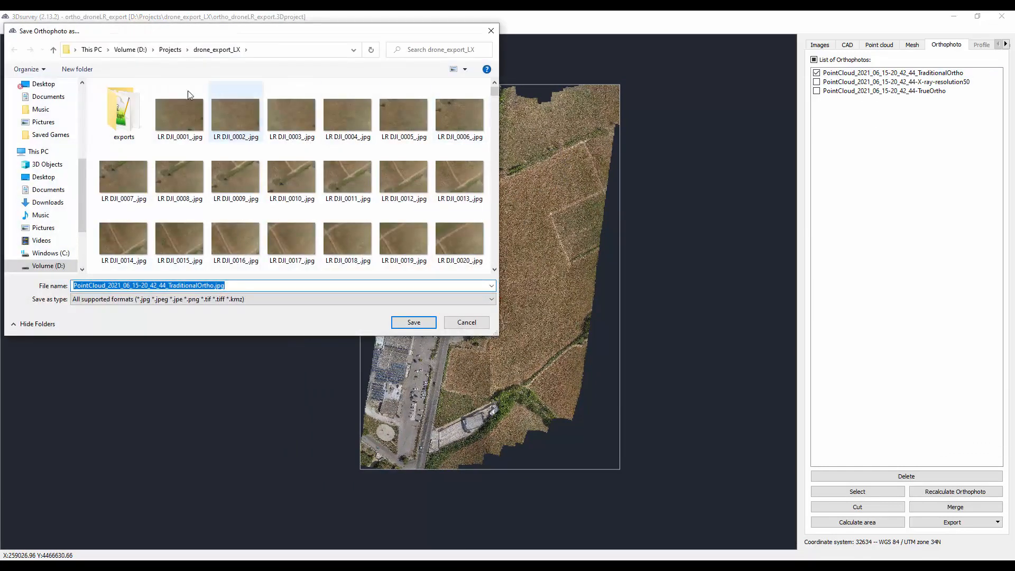
pyautogui.doubleClick(130, 120)
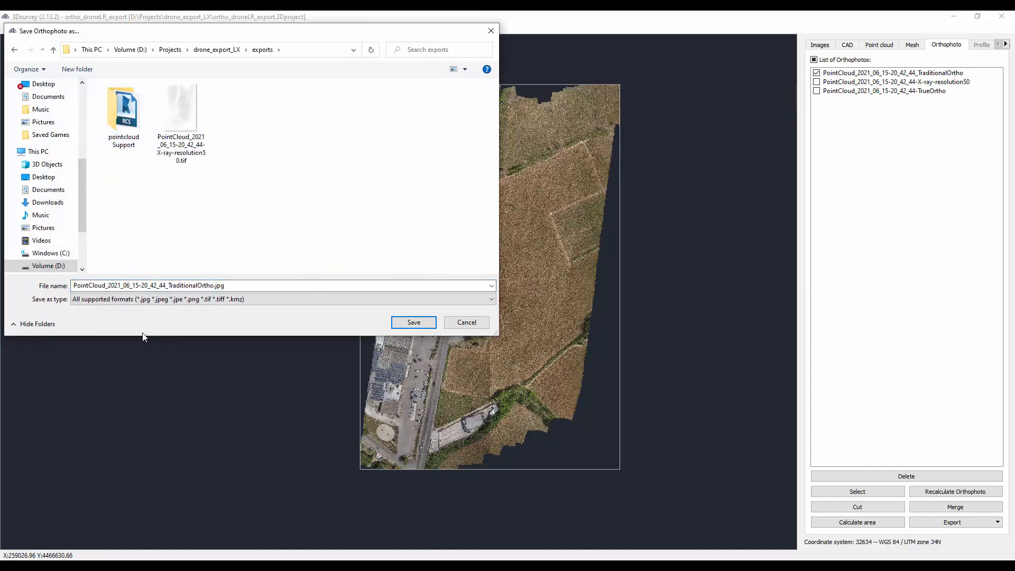
pyautogui.click(188, 285)
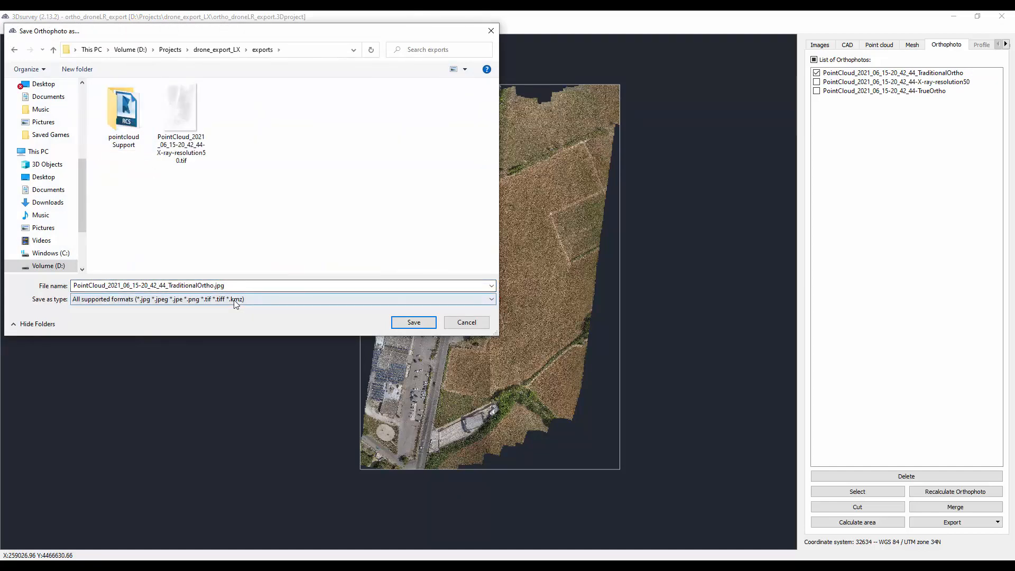
pyautogui.click(209, 299)
pyautogui.click(209, 319)
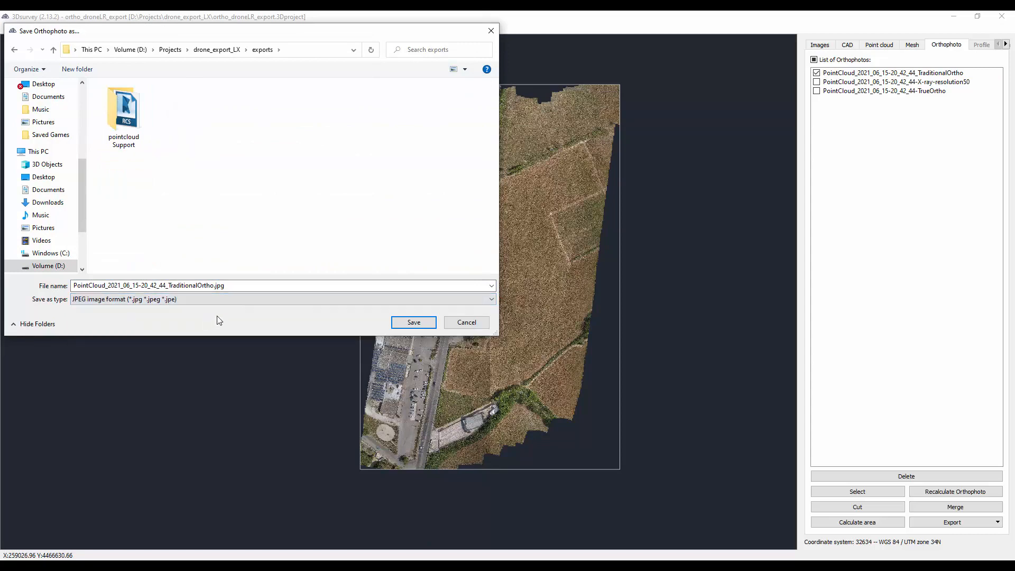
pyautogui.click(411, 321)
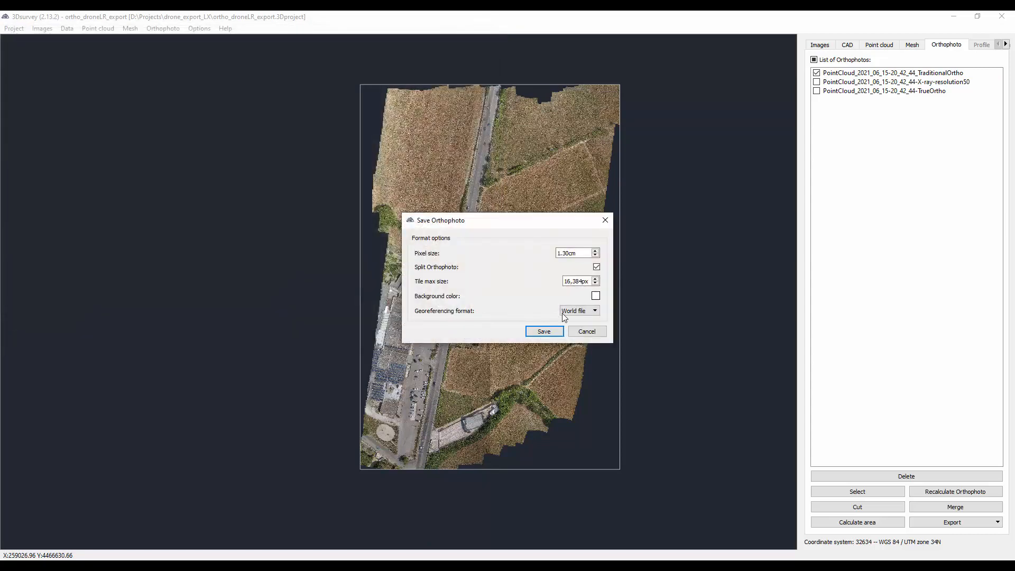
# - Keep World file as the georeferencing format, turn off orthophoto splitting and save the JPEG
pyautogui.click(579, 314)
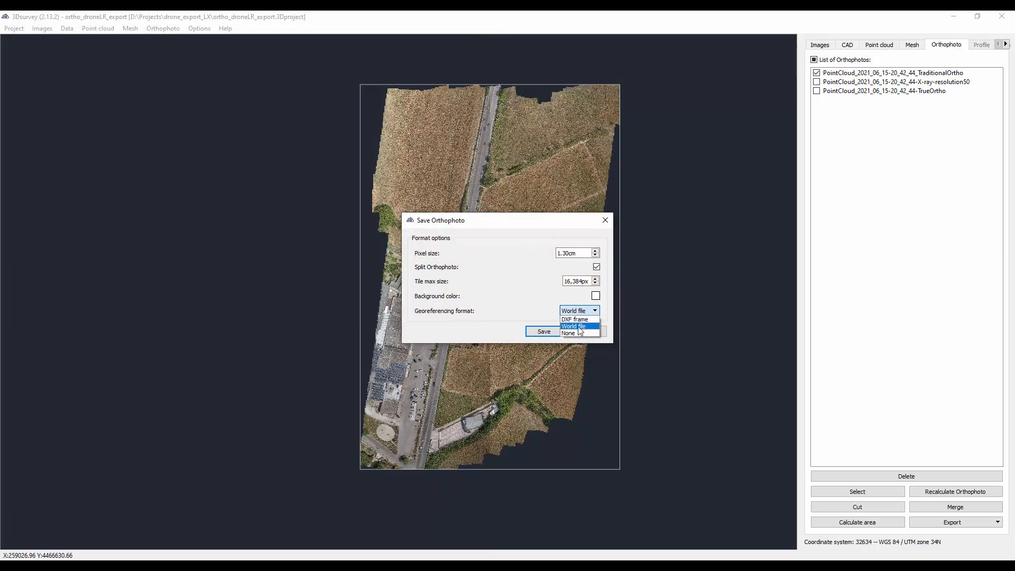
pyautogui.click(583, 328)
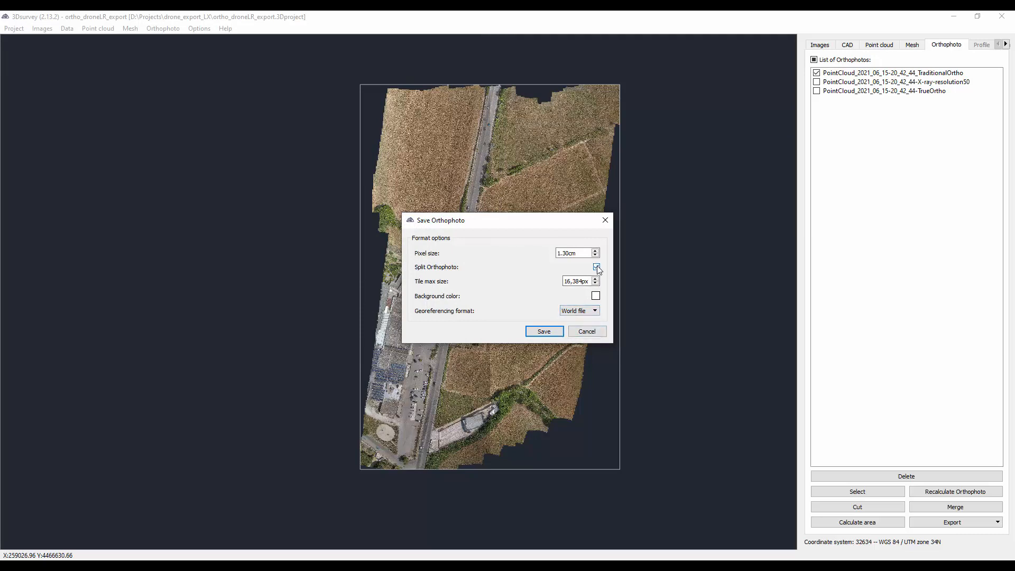
pyautogui.click(597, 267)
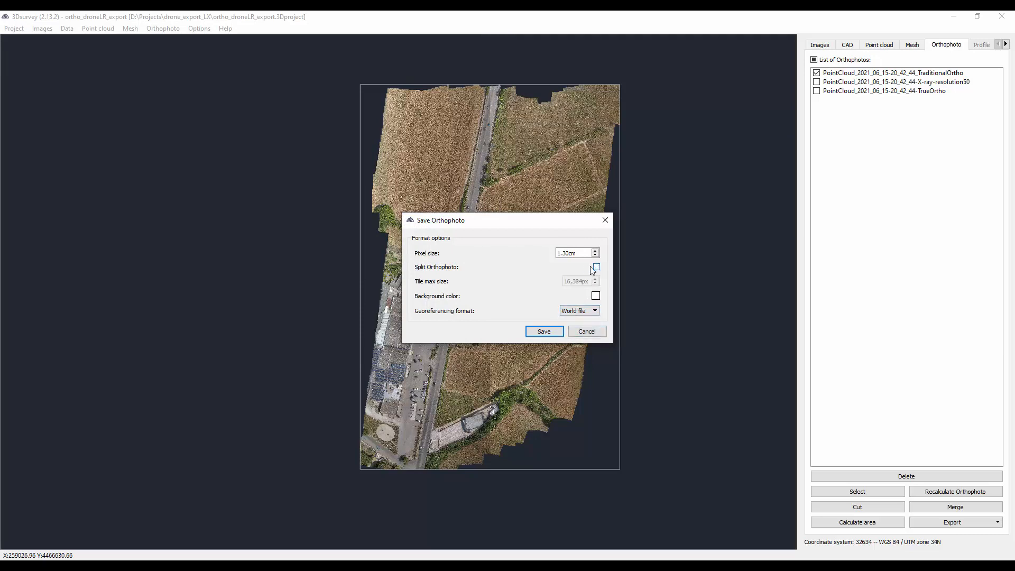
pyautogui.click(548, 333)
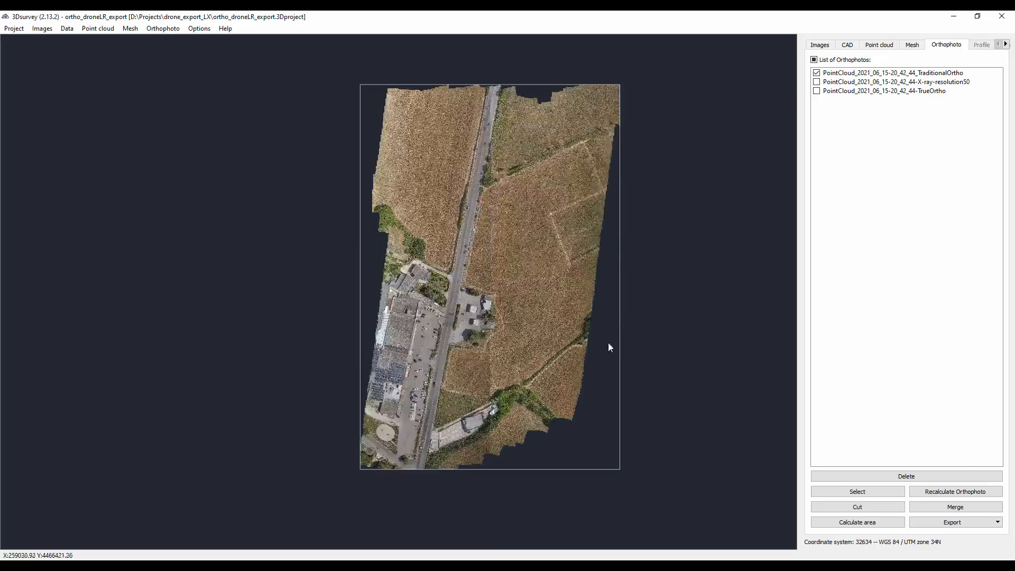
# - Open the exports folder in File Explorer and check the exported TraditionalOrtho JPG and its JGW world file
pyautogui.moveTo(406, 562)
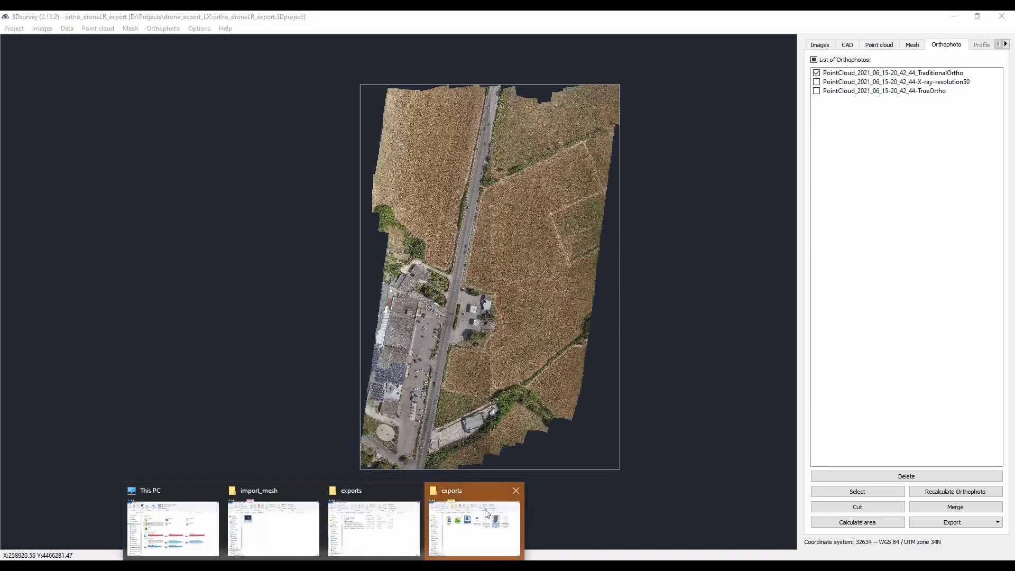
pyautogui.click(482, 526)
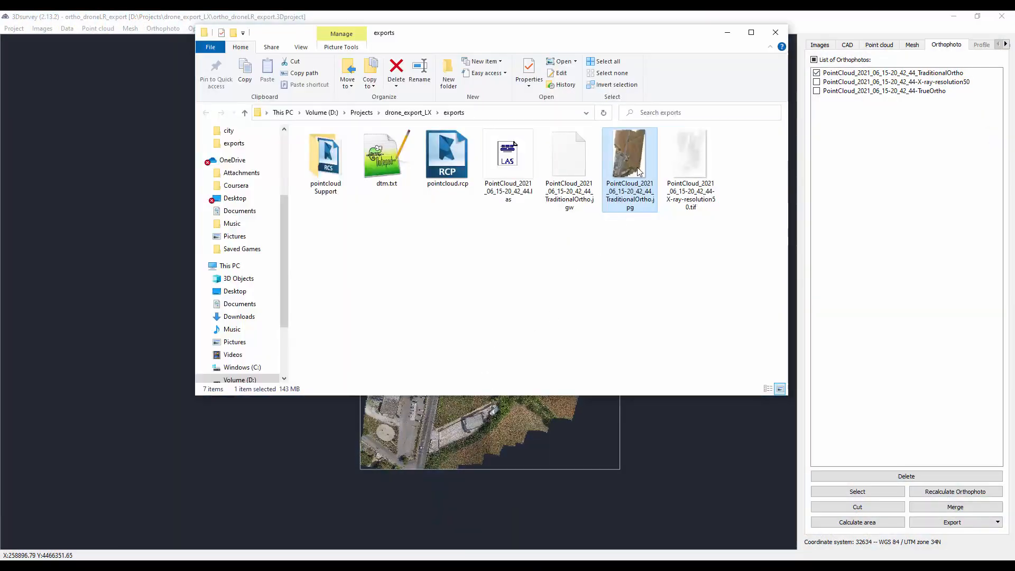
pyautogui.click(617, 236)
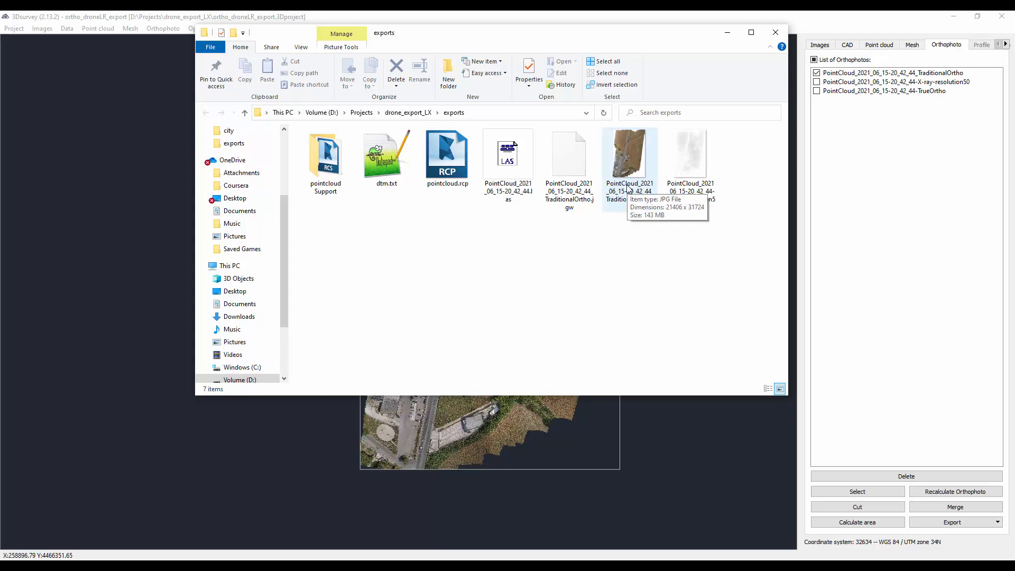
pyautogui.click(628, 169)
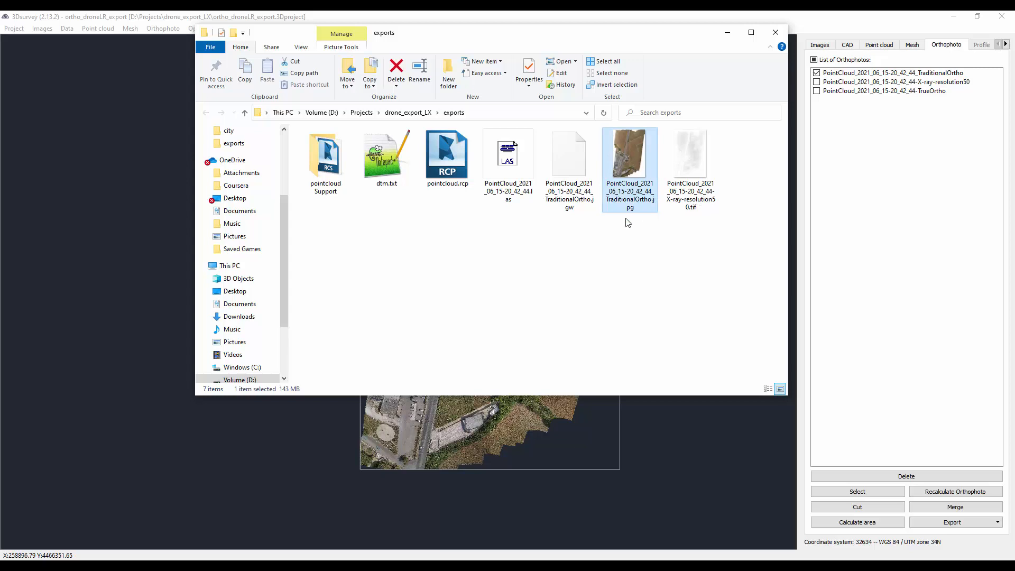
pyautogui.click(573, 157)
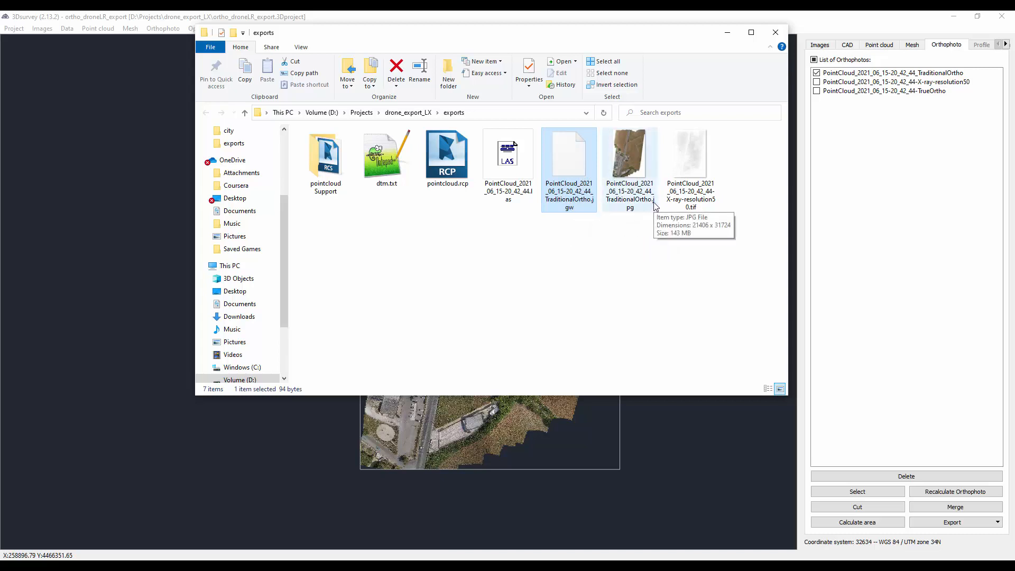
pyautogui.doubleClick(592, 205)
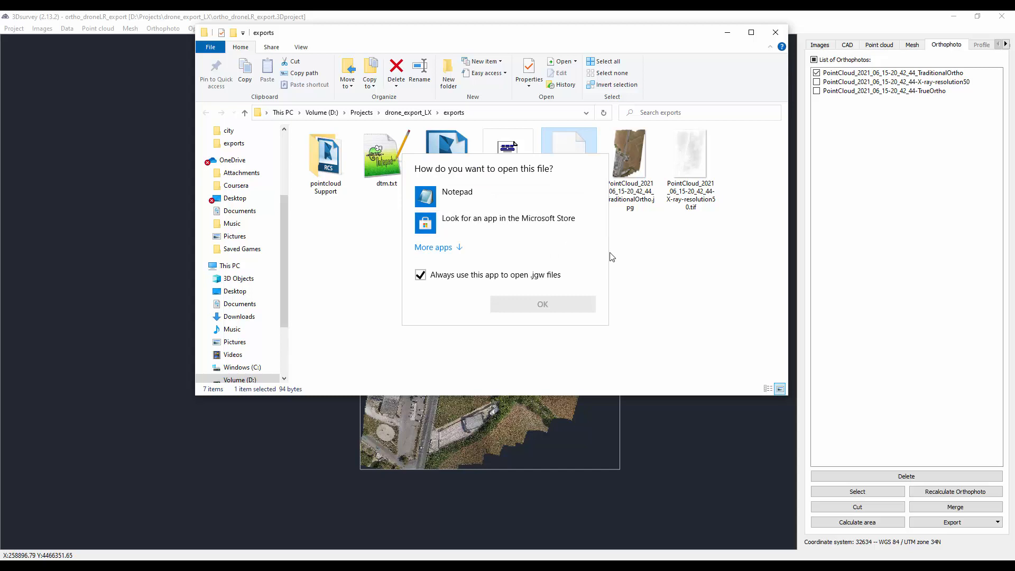
pyautogui.click(628, 245)
pyautogui.click(585, 199)
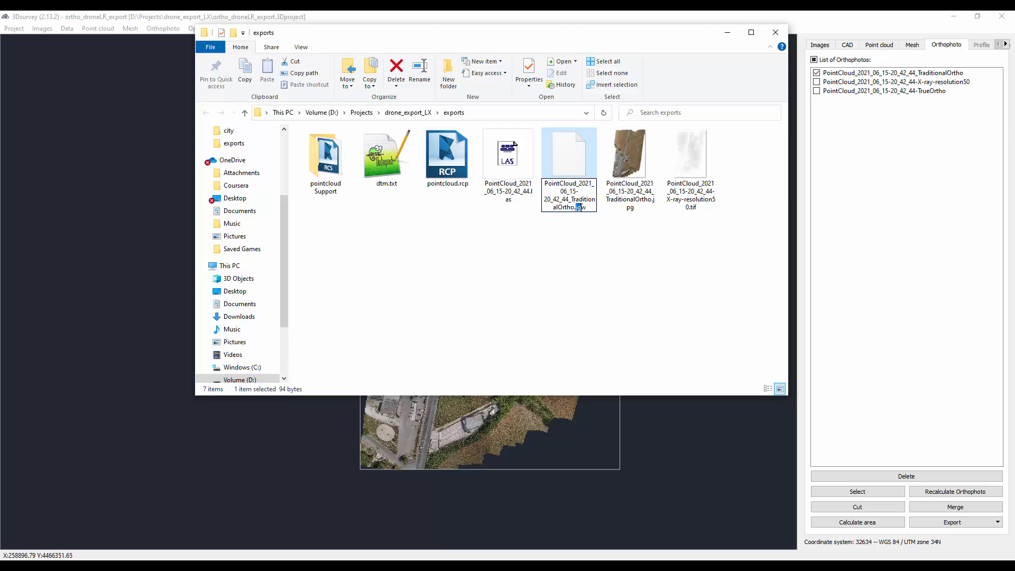
pyautogui.click(624, 225)
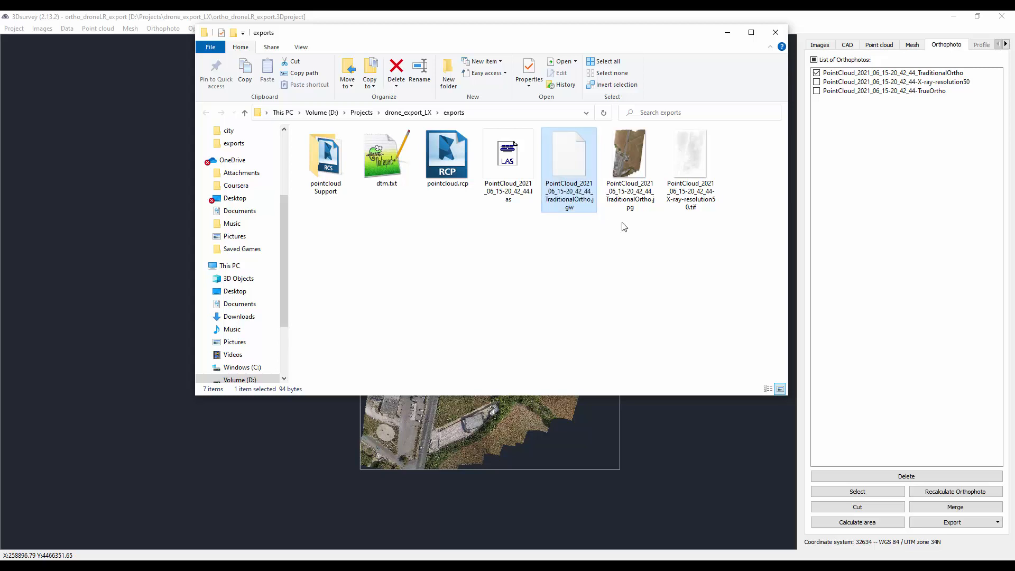
# - Open the TraditionalOrtho JGW file in Notepad++, examine its pixel size and coordinate lines, close the file and minimize the editor
pyautogui.rightClick(580, 161)
pyautogui.click(608, 227)
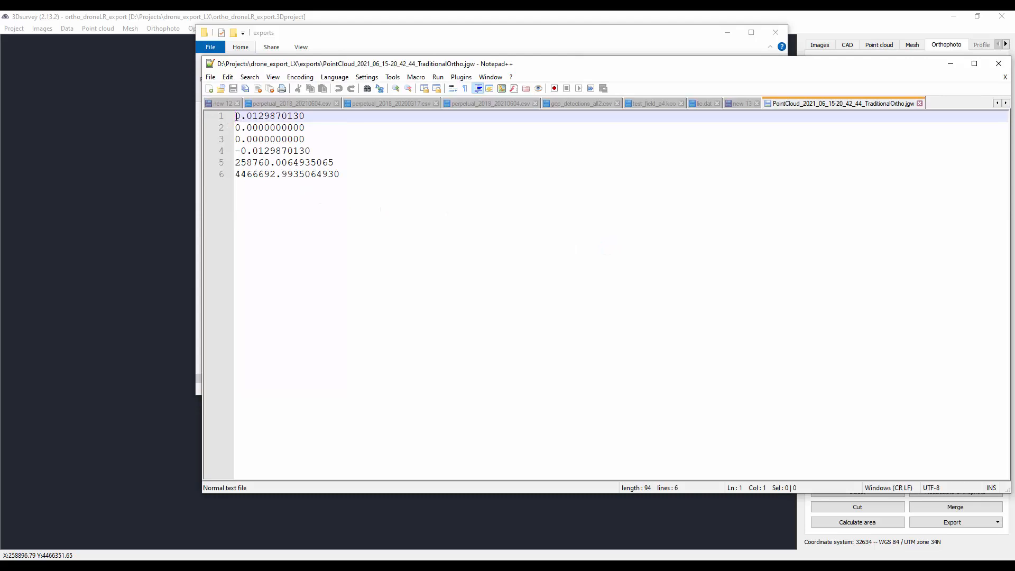
pyautogui.moveTo(236, 115); pyautogui.dragTo(314, 116)
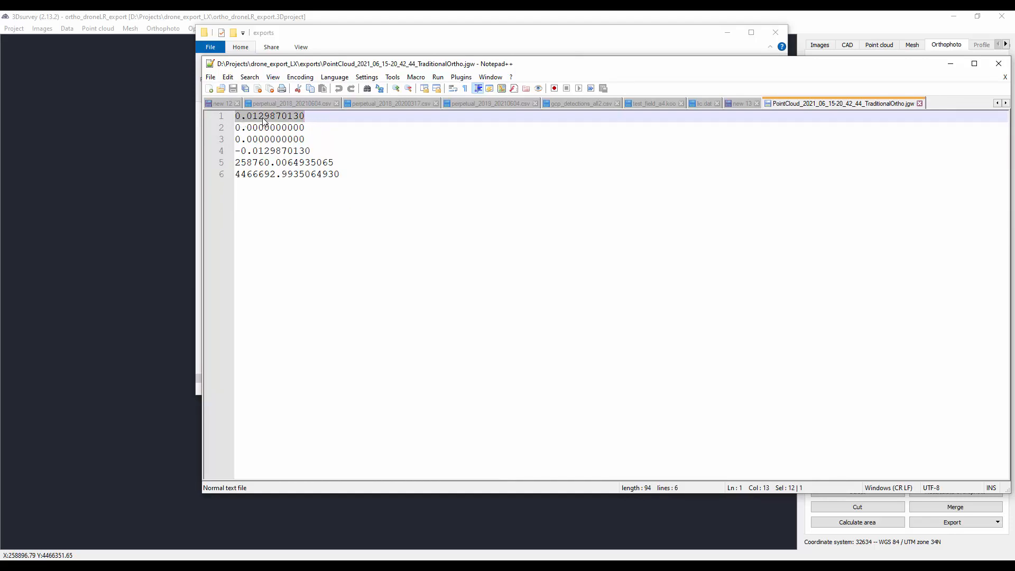
pyautogui.moveTo(327, 152); pyautogui.dragTo(202, 151)
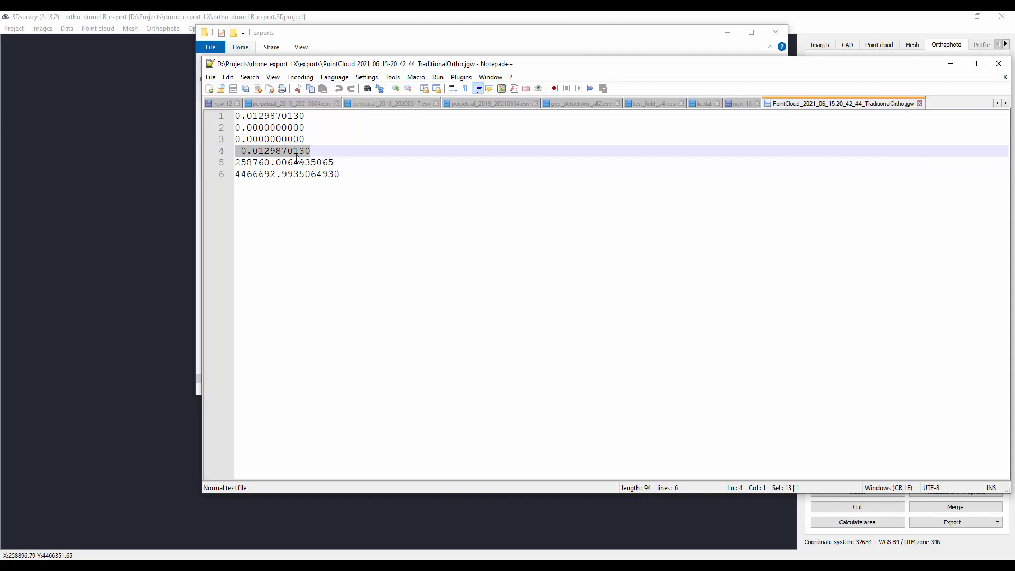
pyautogui.moveTo(338, 163); pyautogui.dragTo(219, 167)
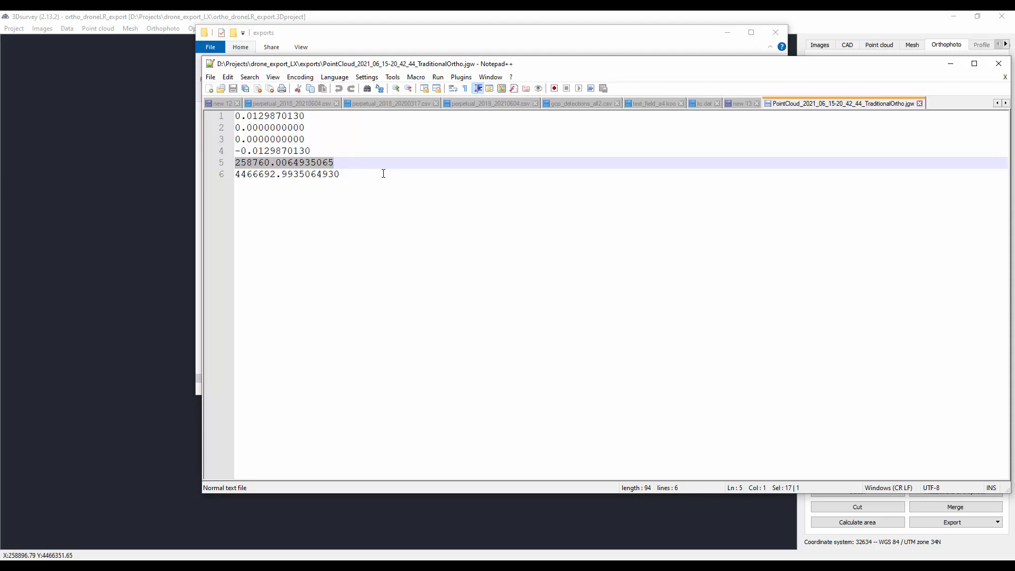
pyautogui.click(919, 103)
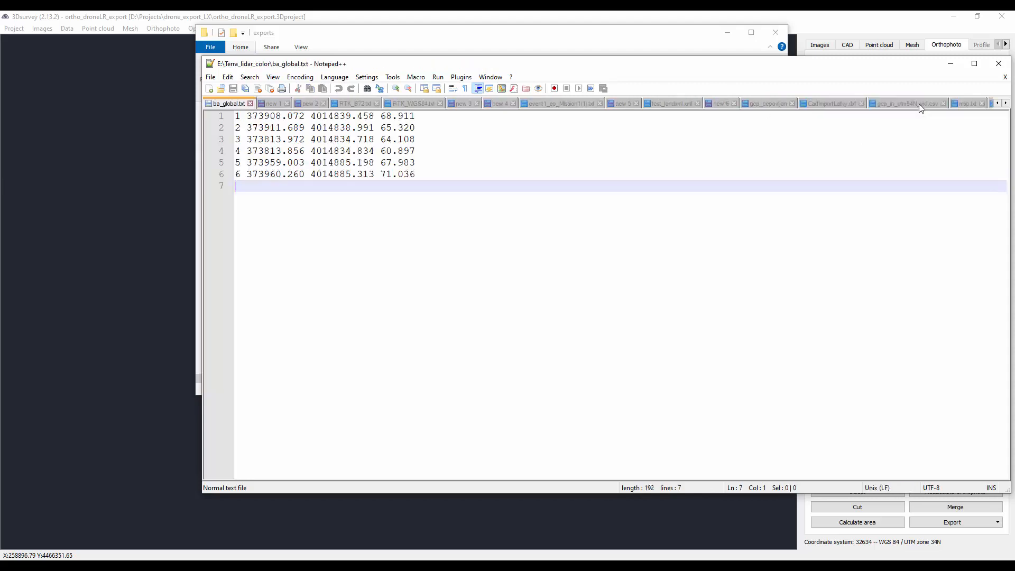
pyautogui.click(950, 63)
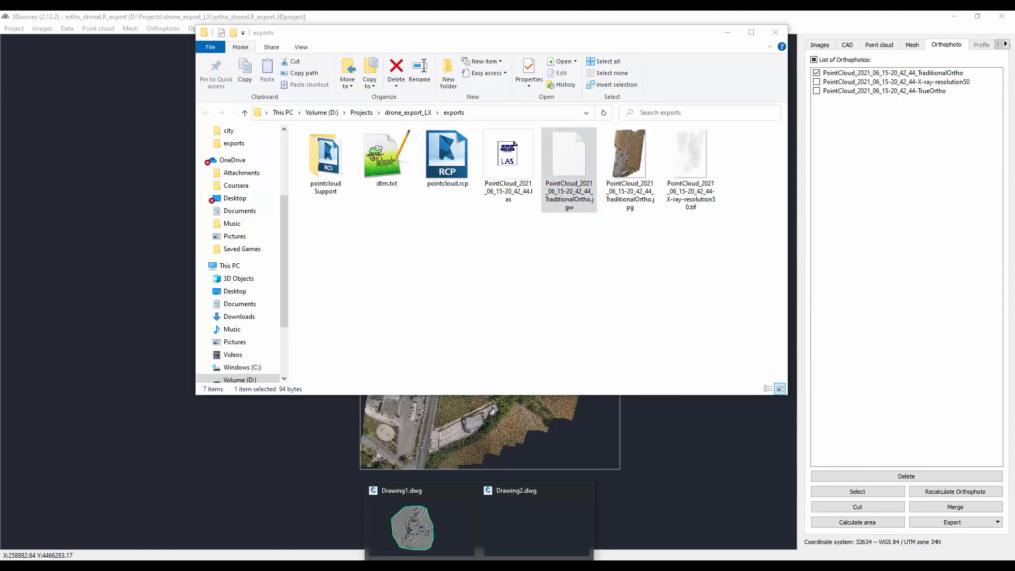
# - Switch to Drawing2 in Civil 3D and insert the TraditionalOrtho JPG with MAPIINSERT, accepting the World File correlation in meters
pyautogui.click(518, 540)
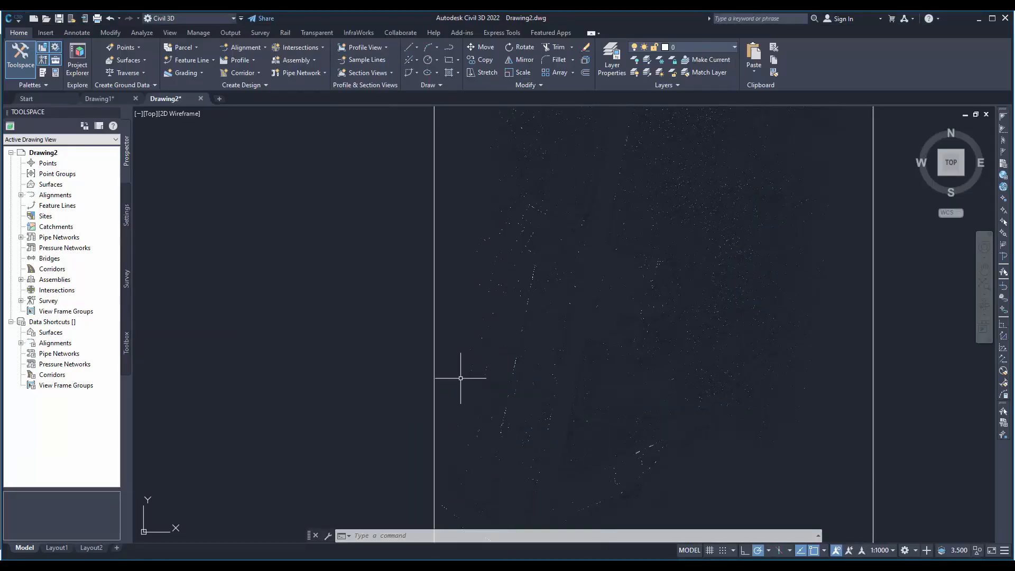
pyautogui.write('MAPIINSERT')
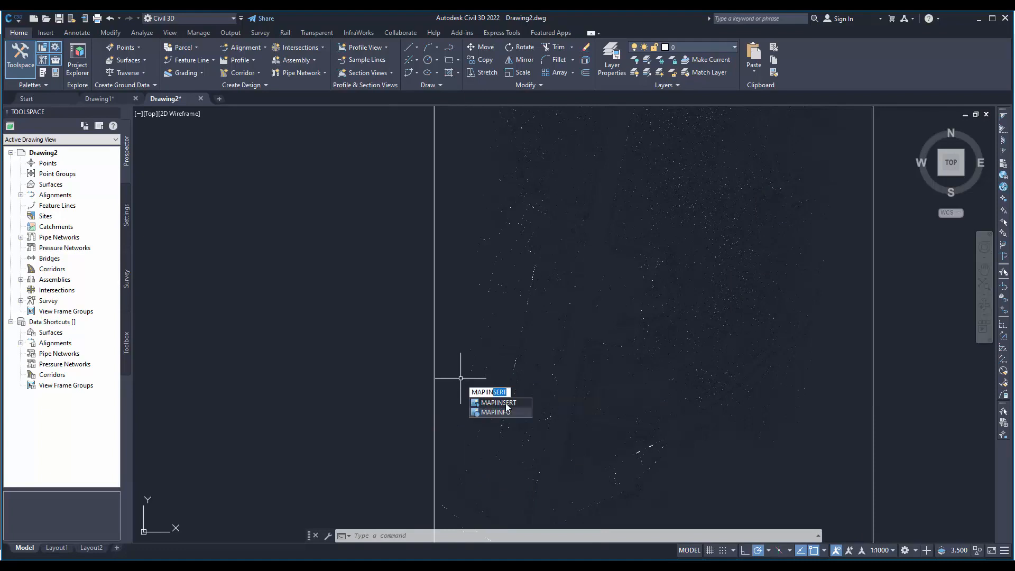
pyautogui.click(504, 403)
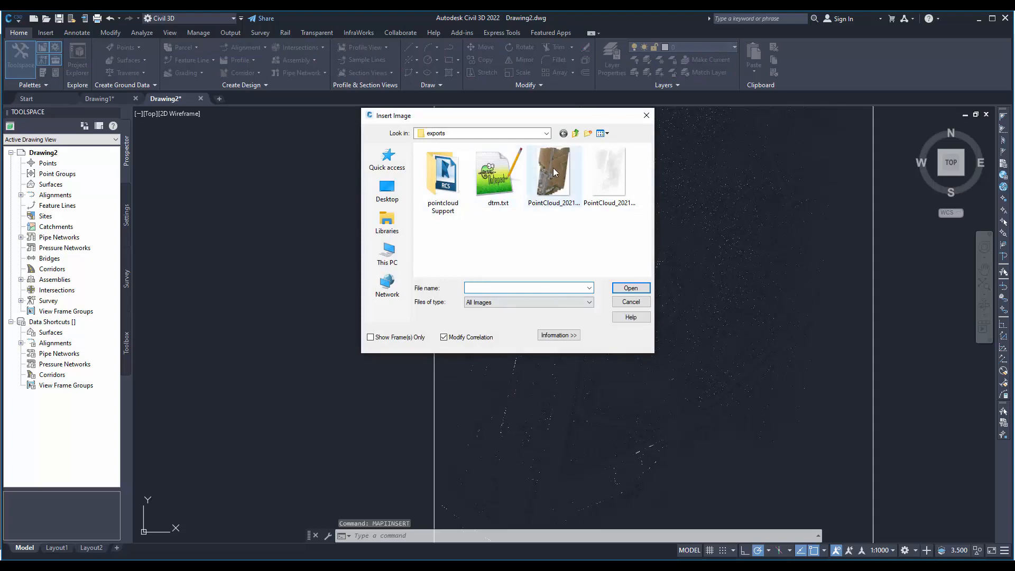
pyautogui.click(555, 167)
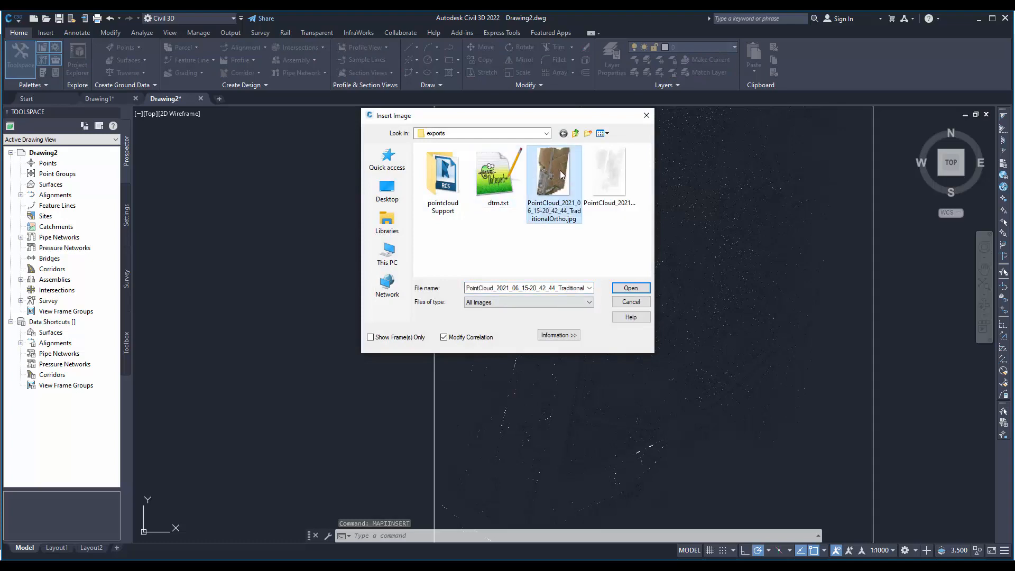
pyautogui.doubleClick(560, 170)
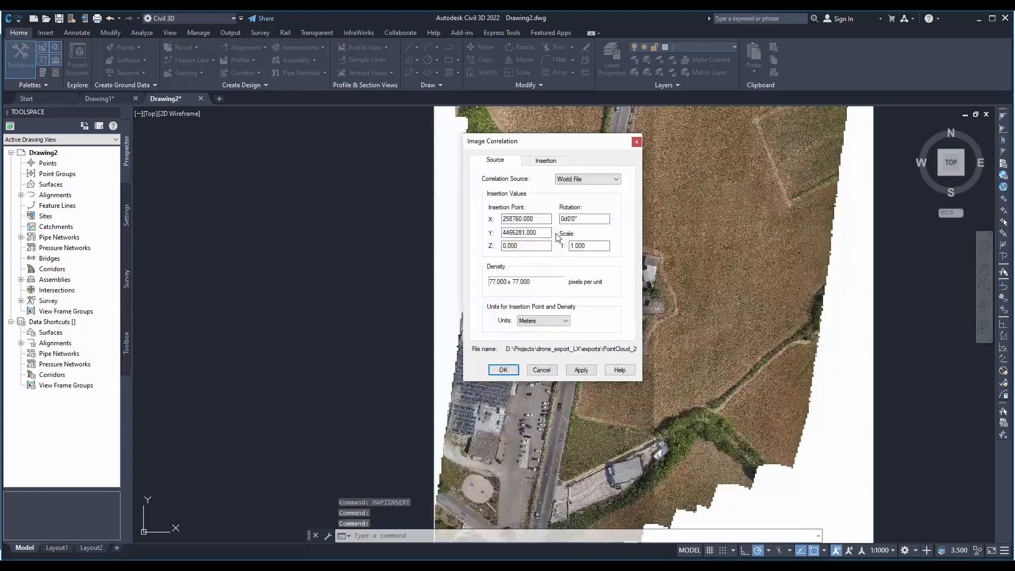
pyautogui.click(507, 371)
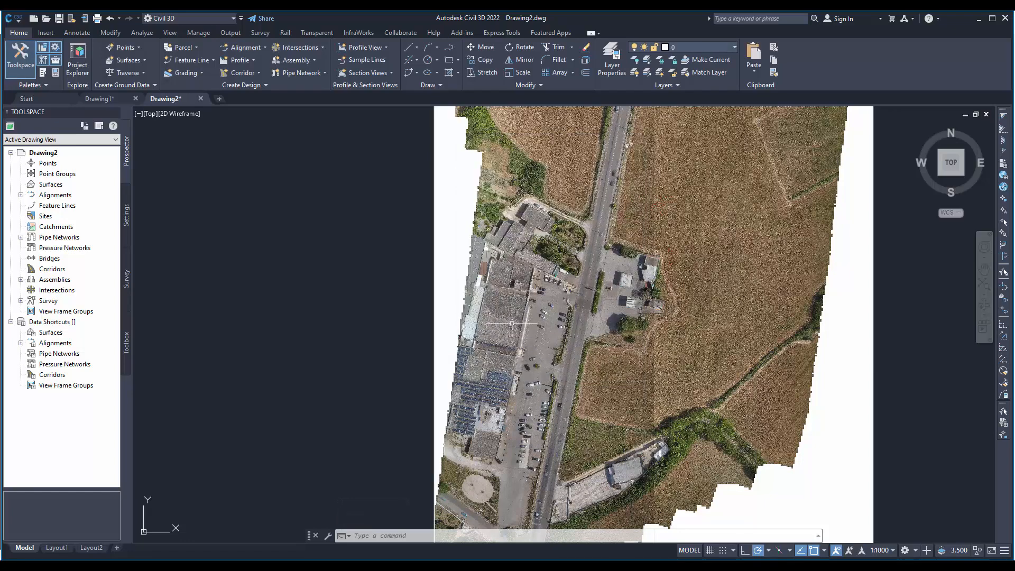
# - Inspect the inserted orthophoto's overall extent and its close-up detail around the fields, road and parking lot
pyautogui.scroll(-6, 523, 288)
pyautogui.scroll(4, 600, 293)
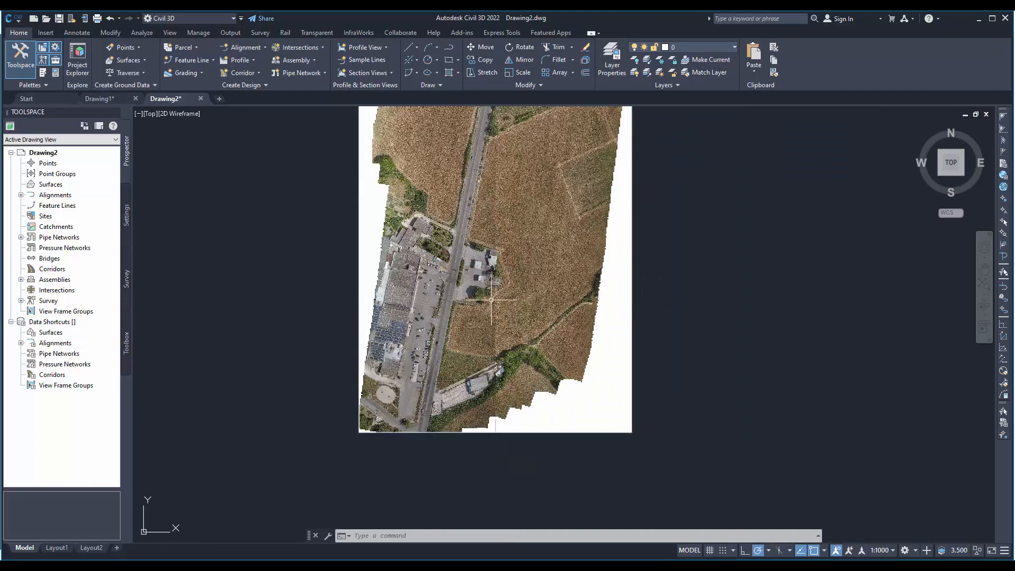
pyautogui.scroll(2, 497, 294)
pyautogui.scroll(2, 360, 317)
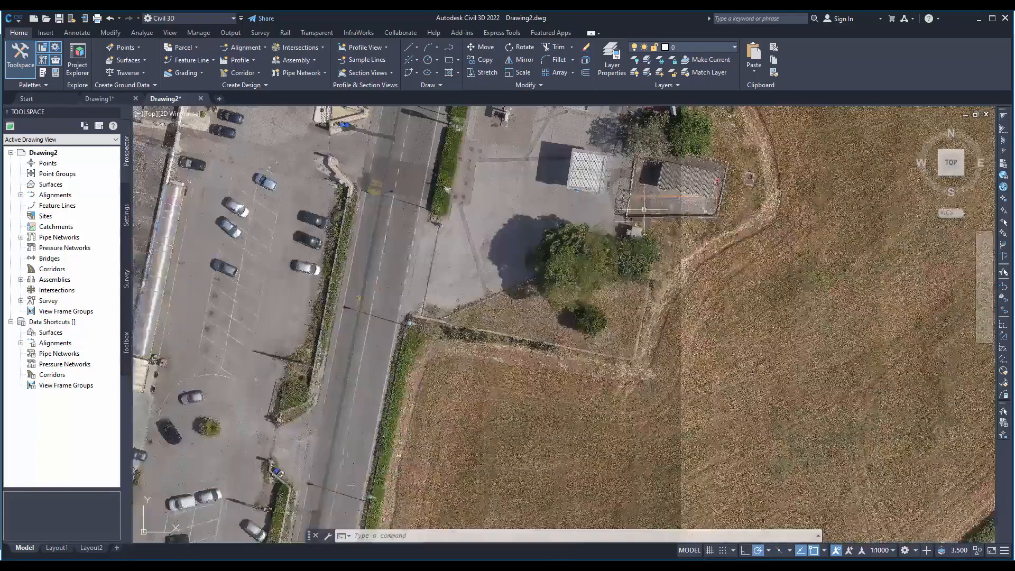
pyautogui.moveTo(478, 396); pyautogui.dragTo(614, 261, button='middle')
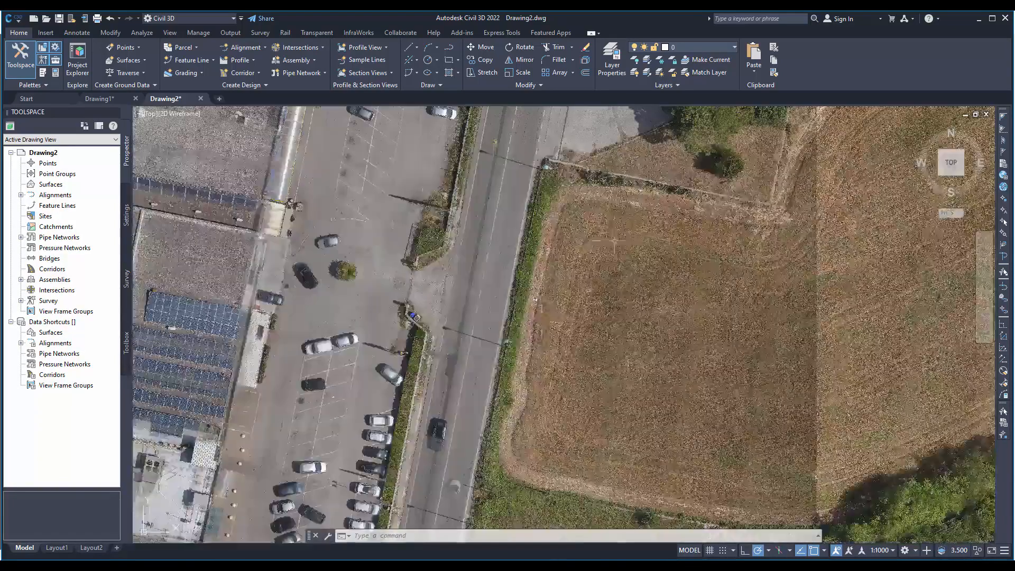
pyautogui.scroll(4, 478, 396)
pyautogui.scroll(-5, 370, 318)
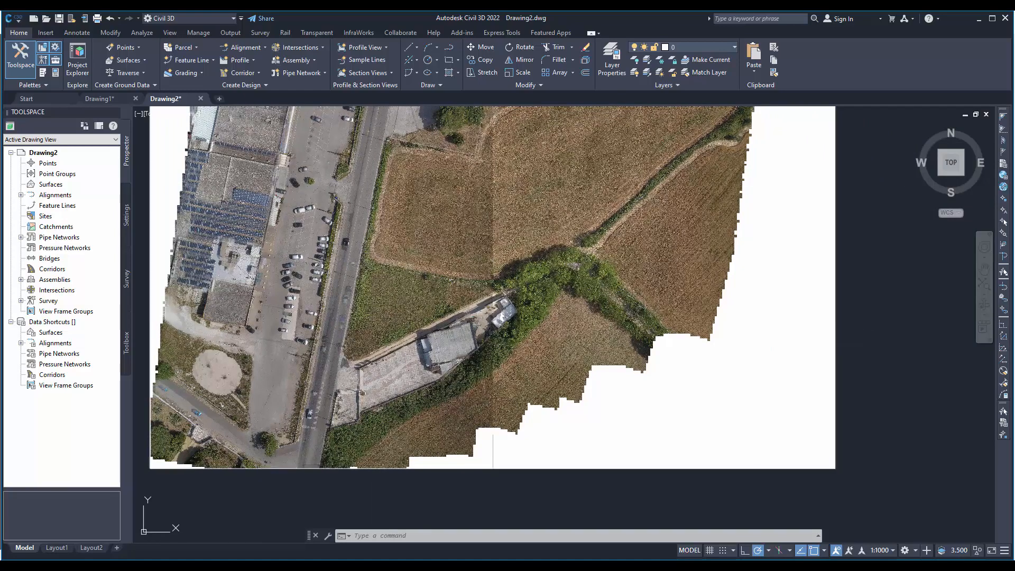
# - Send the inserted JPEG orthophoto to the back of the display order
pyautogui.click(834, 329)
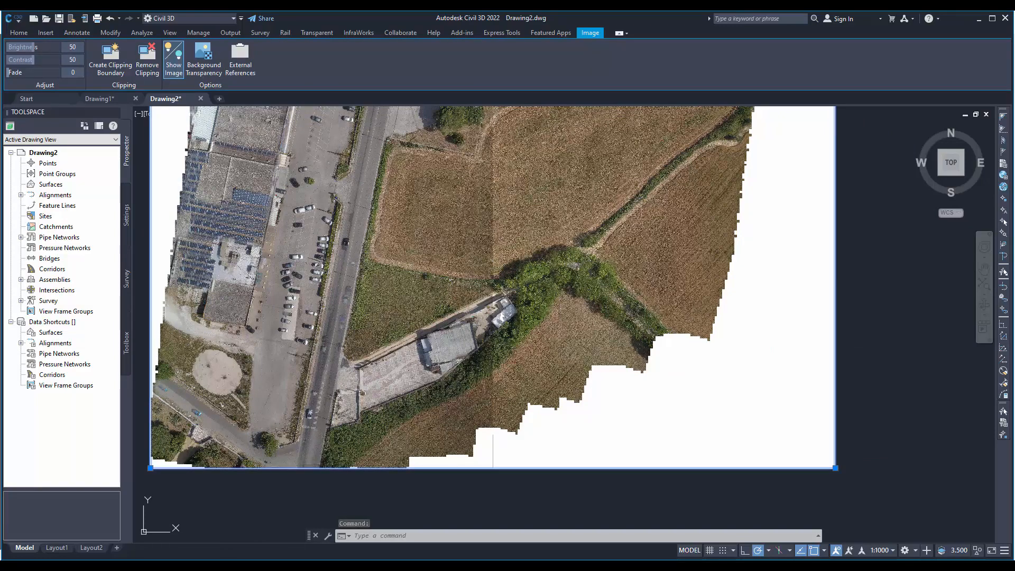
pyautogui.rightClick(636, 284)
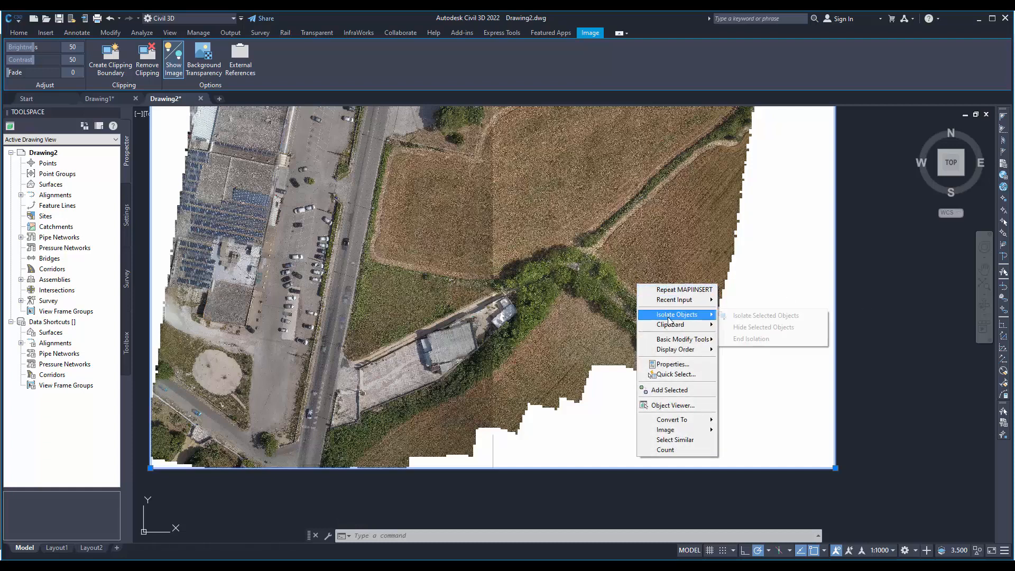
pyautogui.moveTo(684, 350)
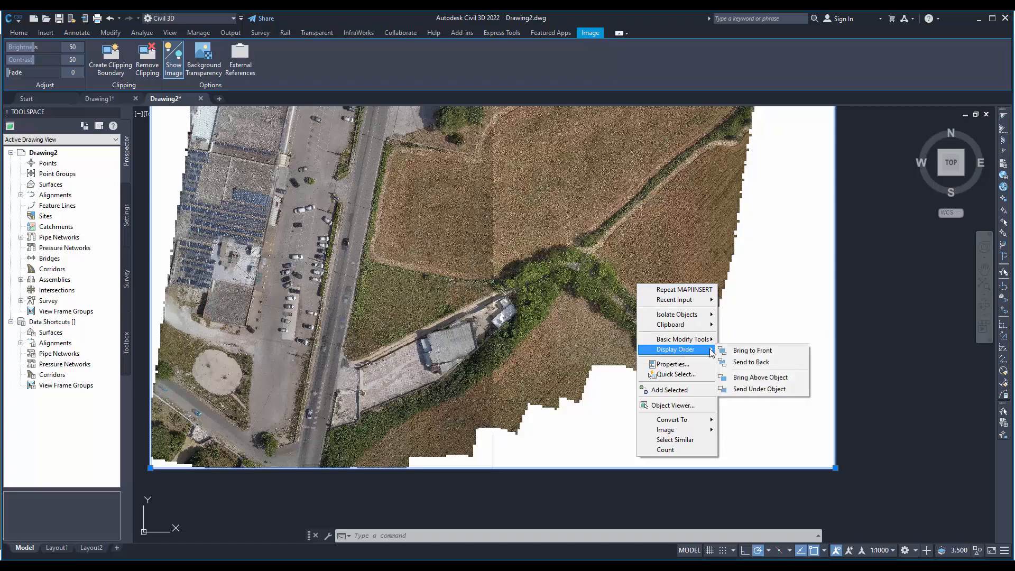
pyautogui.click(769, 364)
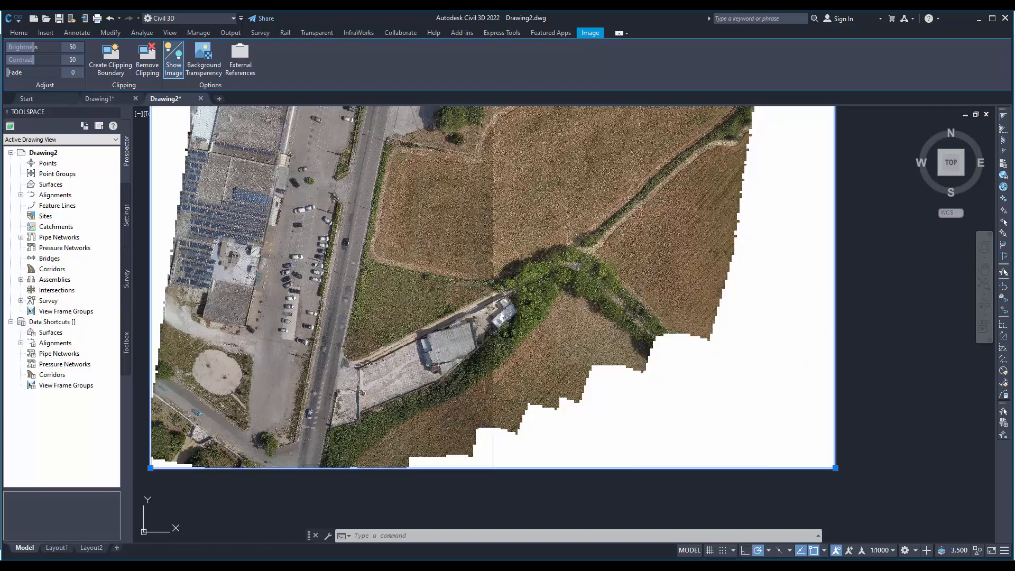
# - Examine how the X-ray wall outlines overlay the orthophoto along the paved roof and the building edges beside the garden
pyautogui.scroll(8, 328, 233)
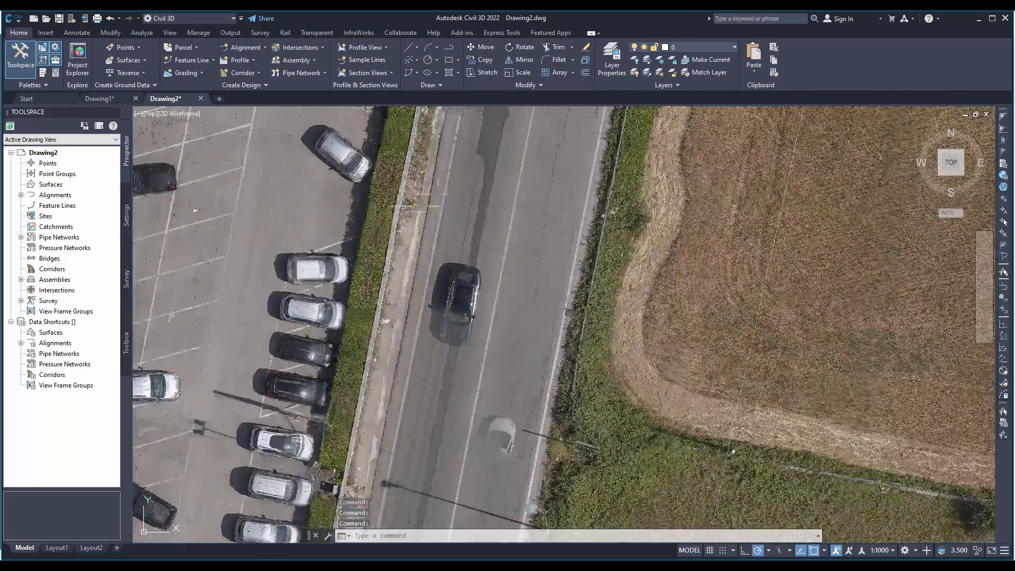
pyautogui.scroll(-4, 467, 389)
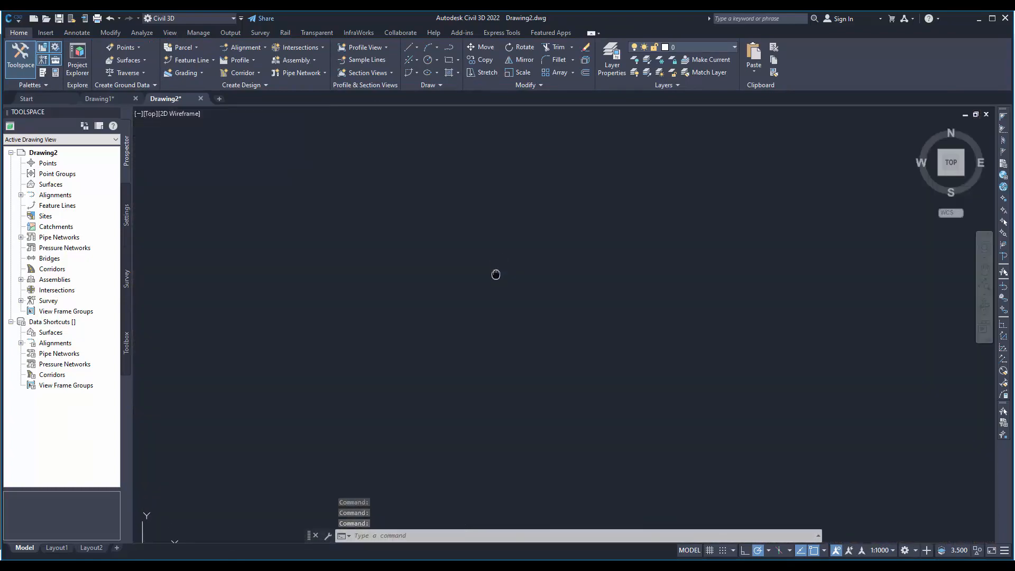
pyautogui.scroll(-3, 526, 332)
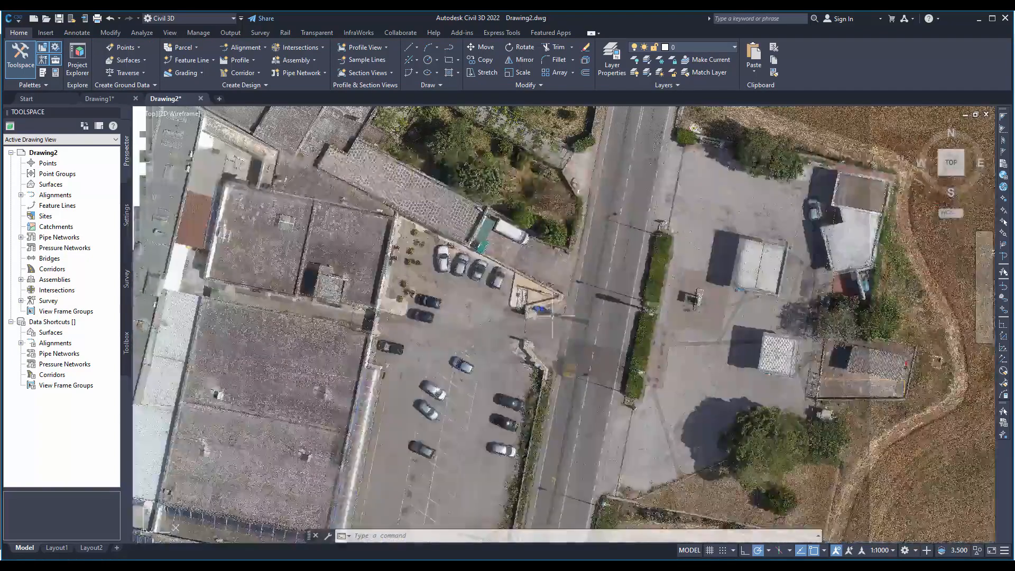
pyautogui.scroll(8, 418, 204)
pyautogui.scroll(4, 418, 204)
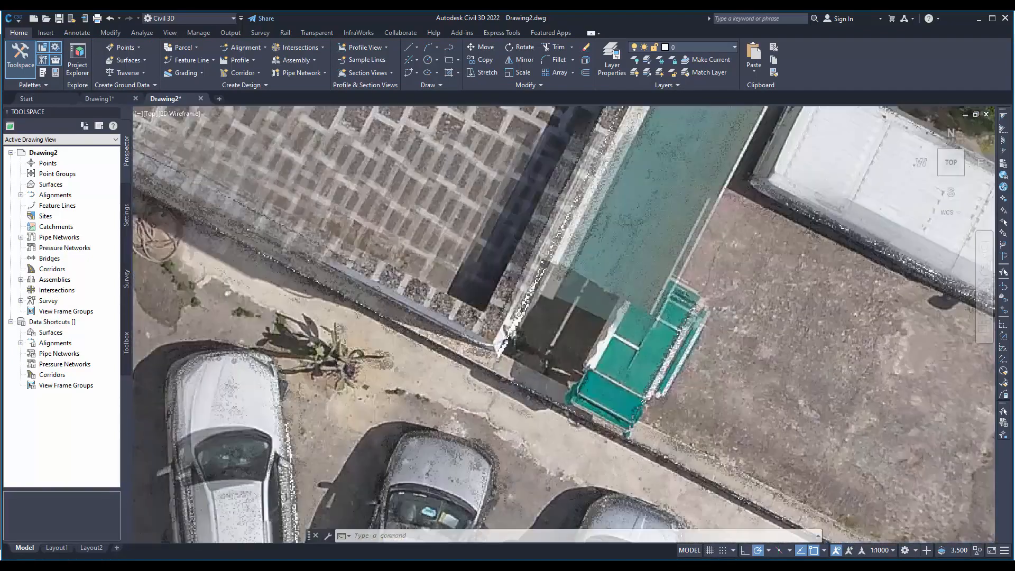
pyautogui.scroll(4, 526, 335)
pyautogui.scroll(-3, 526, 335)
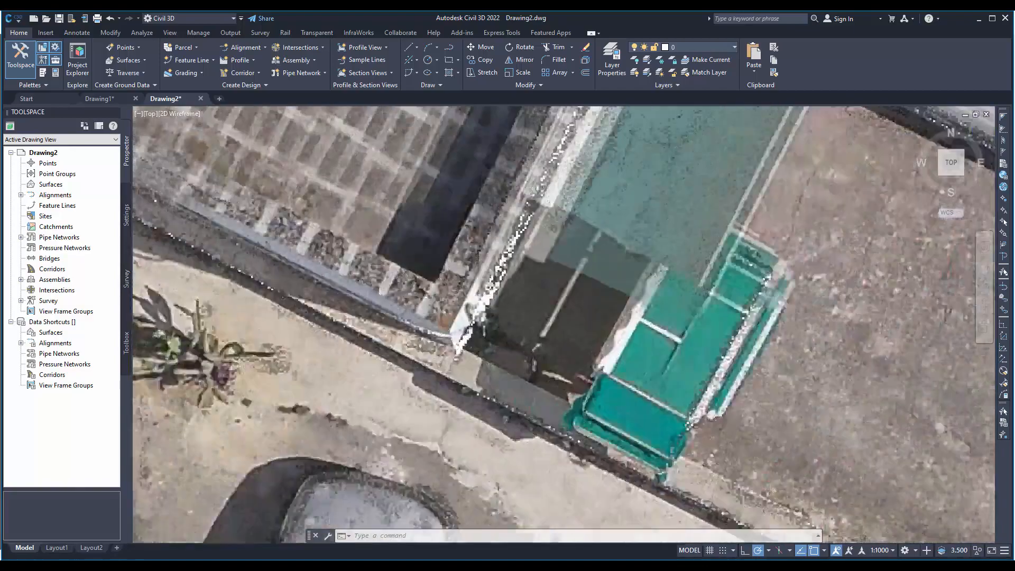
pyautogui.scroll(-4, 479, 339)
pyautogui.moveTo(517, 226); pyautogui.dragTo(631, 435, button='middle')
pyautogui.scroll(2, 429, 283)
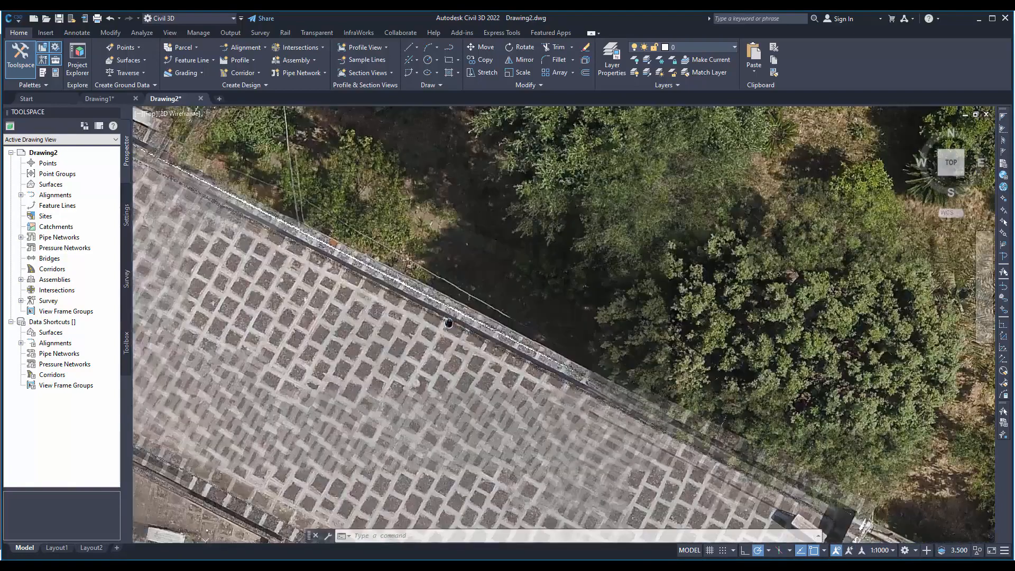
pyautogui.moveTo(457, 279); pyautogui.dragTo(707, 462, button='middle')
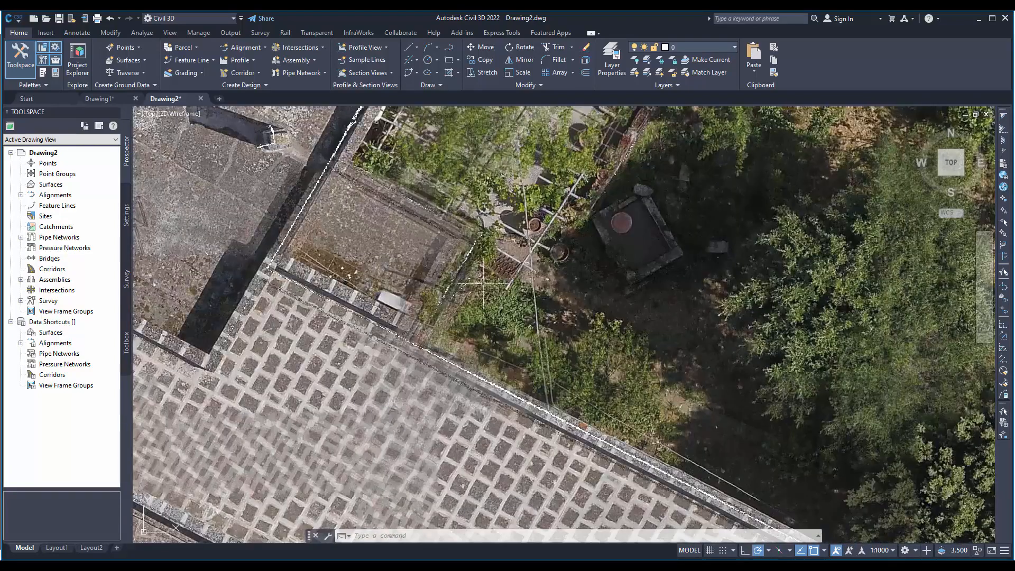
pyautogui.moveTo(344, 240); pyautogui.dragTo(463, 282, button='middle')
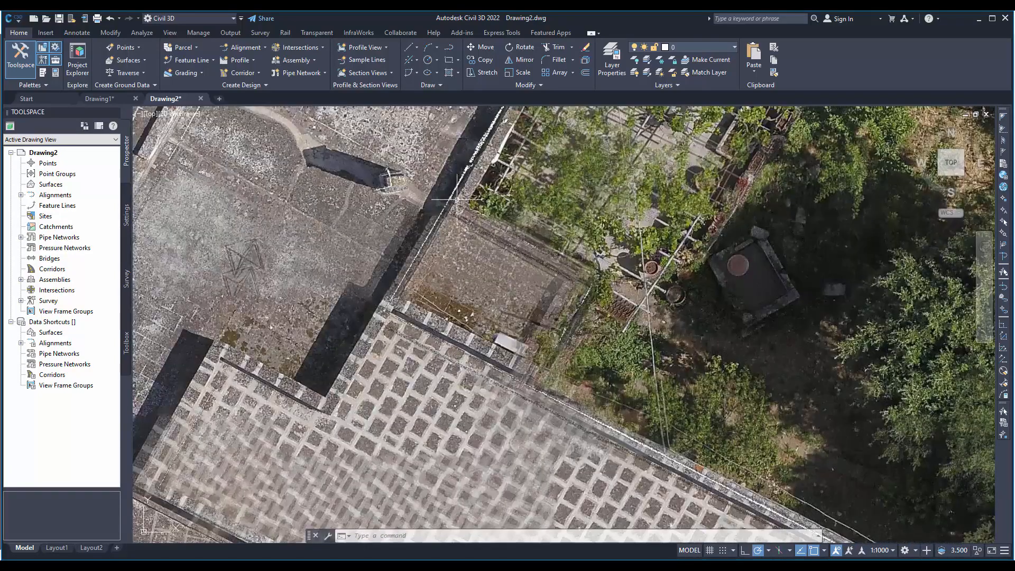
pyautogui.moveTo(484, 152); pyautogui.dragTo(439, 272, button='middle')
pyautogui.moveTo(503, 127); pyautogui.dragTo(460, 293, button='middle')
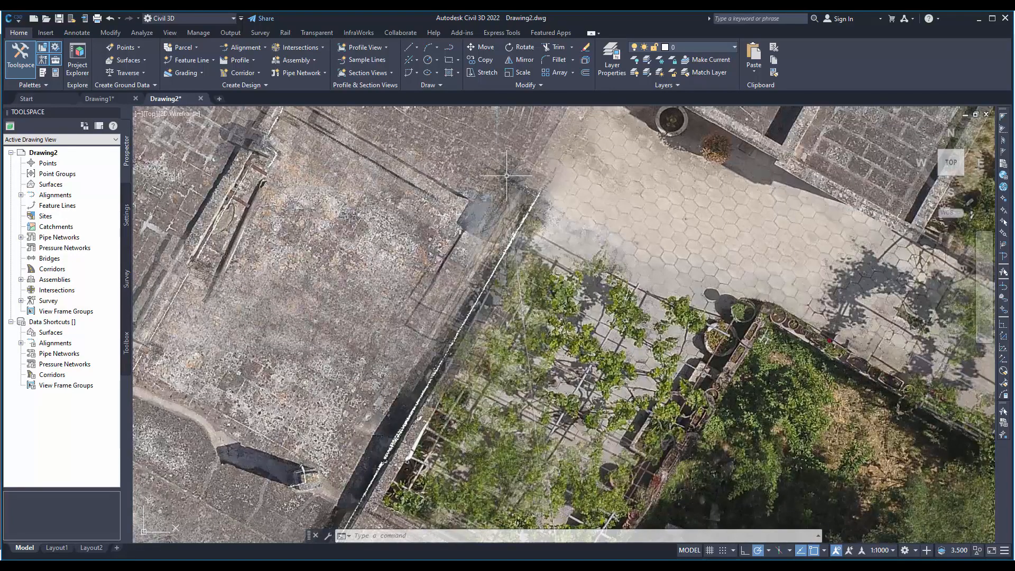
# - Start the Line command and set the color of layer 0 to red, index color 10
pyautogui.click(413, 48)
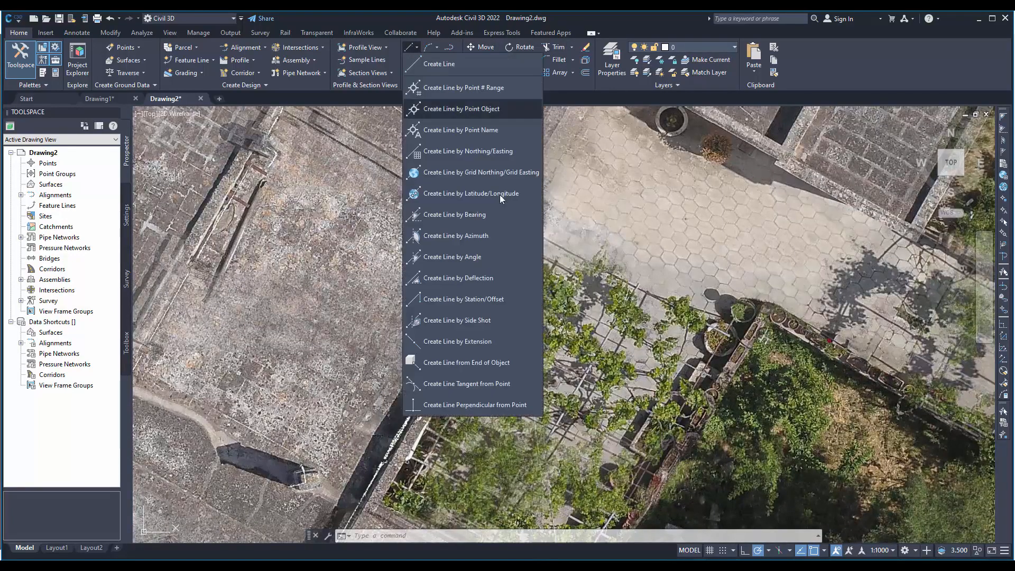
pyautogui.click(458, 68)
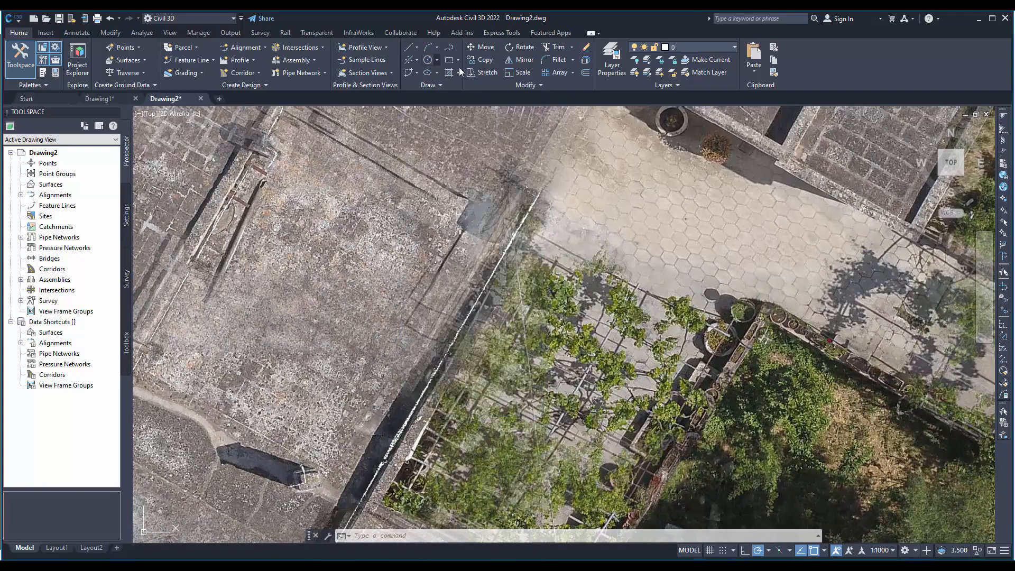
pyautogui.click(687, 46)
pyautogui.click(666, 60)
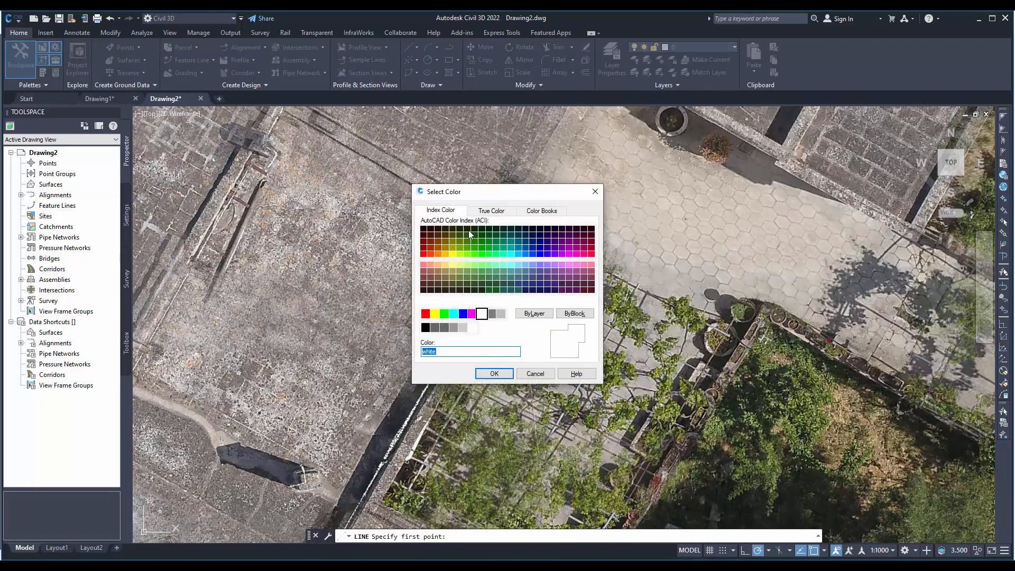
pyautogui.click(423, 253)
pyautogui.click(493, 373)
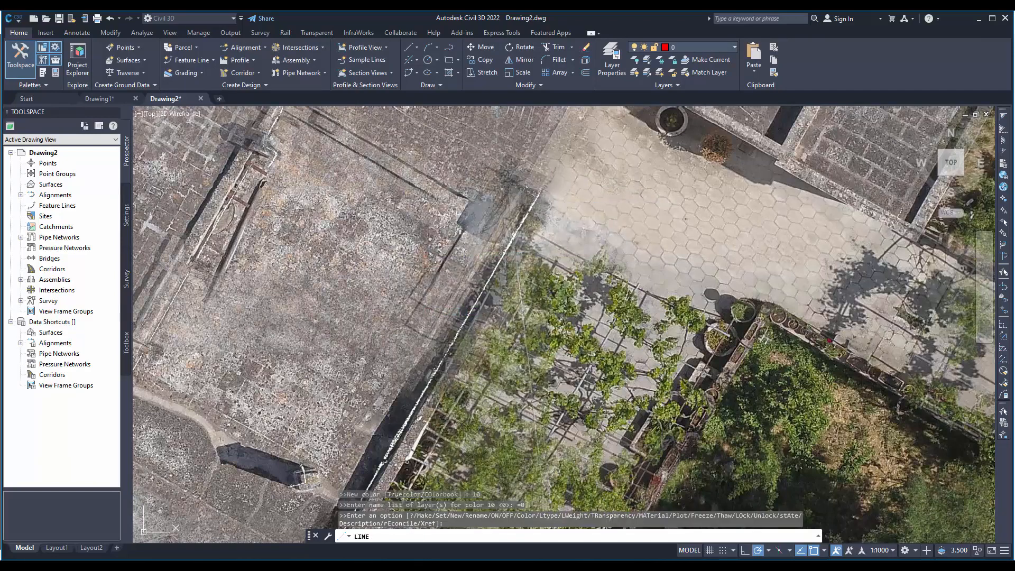
# - Trace two connected line segments along the building wall beside the garden, from the courtyard corner around the paved roof's long edge
pyautogui.click(540, 195)
pyautogui.moveTo(448, 385); pyautogui.dragTo(668, 126, button='middle')
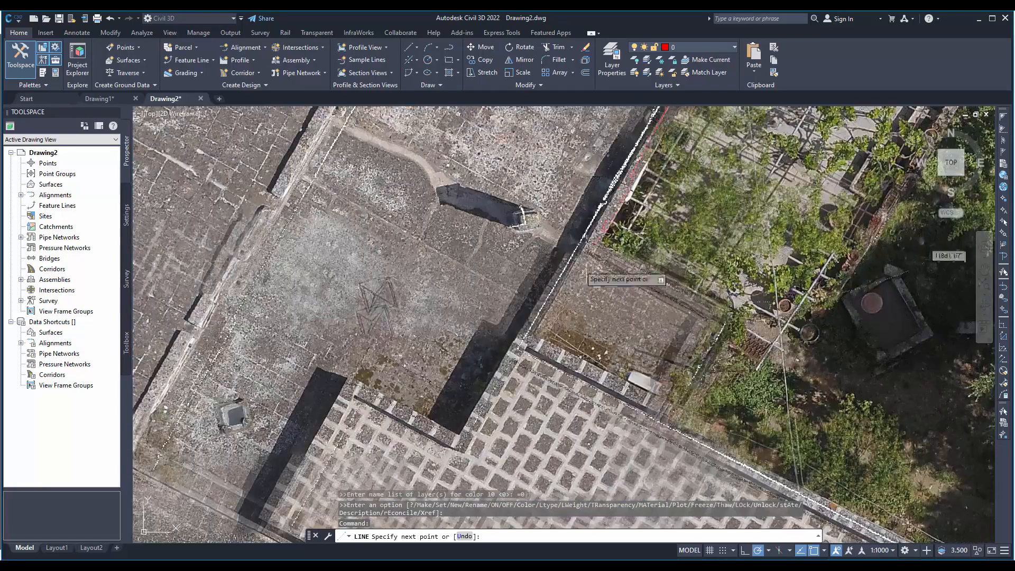
pyautogui.click(517, 350)
pyautogui.moveTo(670, 415); pyautogui.dragTo(383, 271, button='middle')
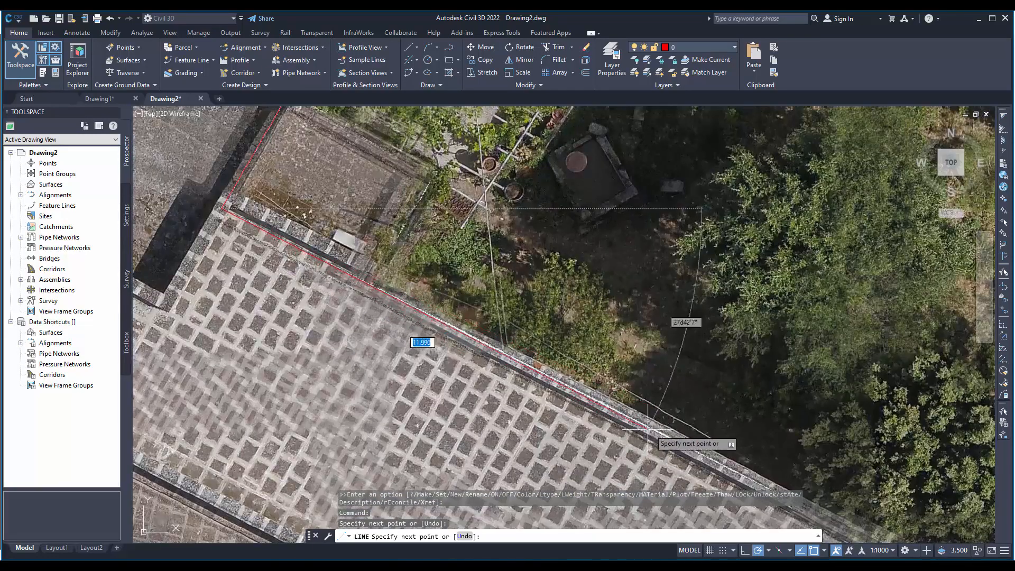
pyautogui.moveTo(735, 462); pyautogui.dragTo(452, 272, button='middle')
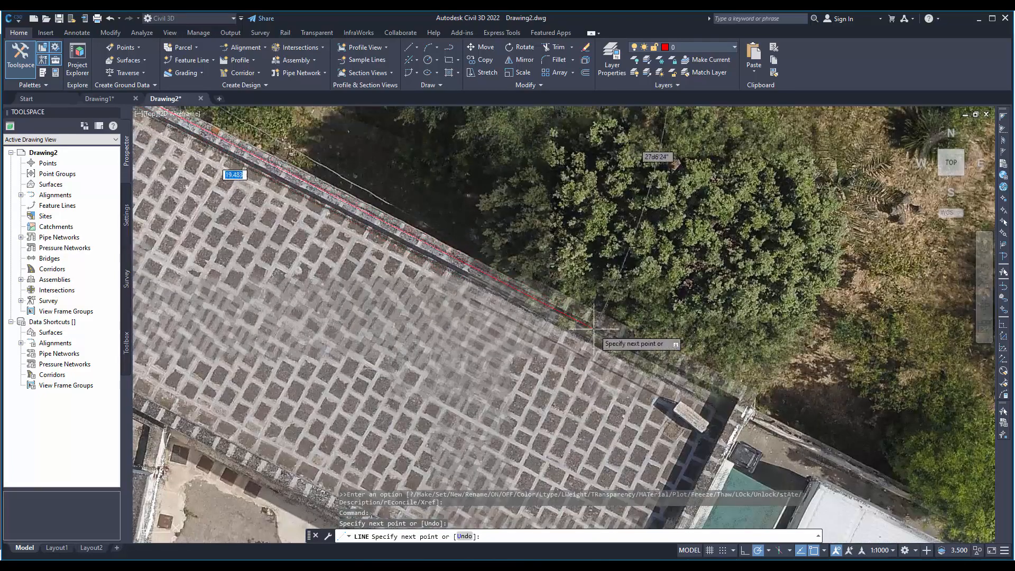
pyautogui.click(747, 407)
pyautogui.rightClick(747, 407)
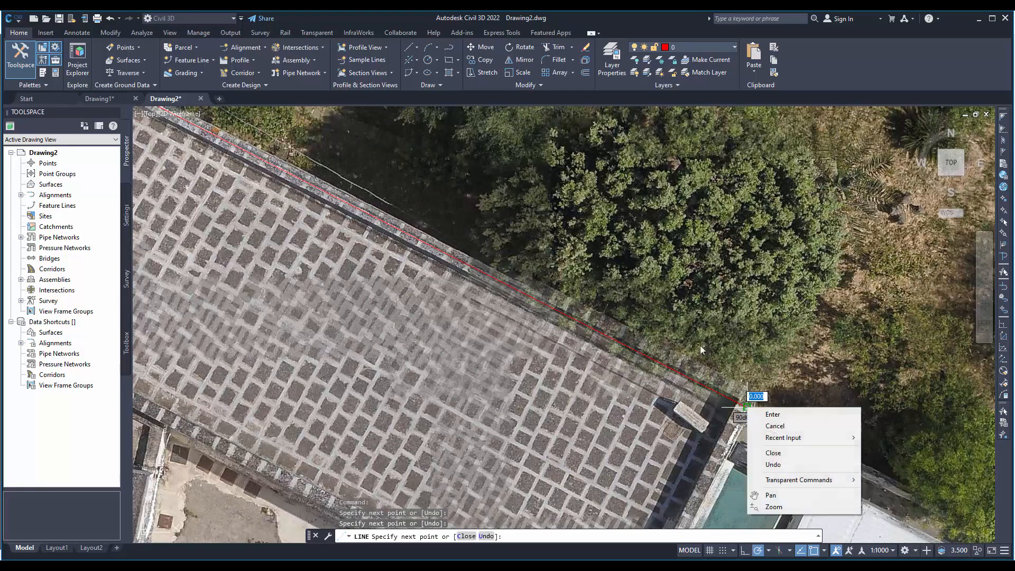
pyautogui.click(772, 414)
# - Check the traced red wall line against the surrounding buildings and road on the orthophoto
pyautogui.scroll(-5, 407, 243)
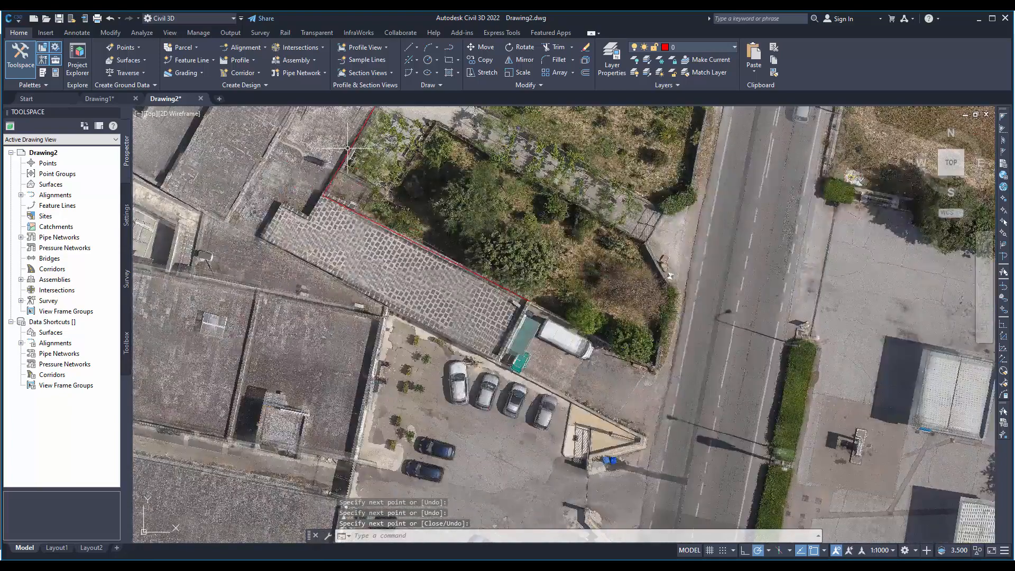
pyautogui.moveTo(285, 218)
pyautogui.mouseDown(button='middle')
pyautogui.moveTo(335, 327)
pyautogui.moveTo(335, 359)
pyautogui.mouseUp(button='middle')
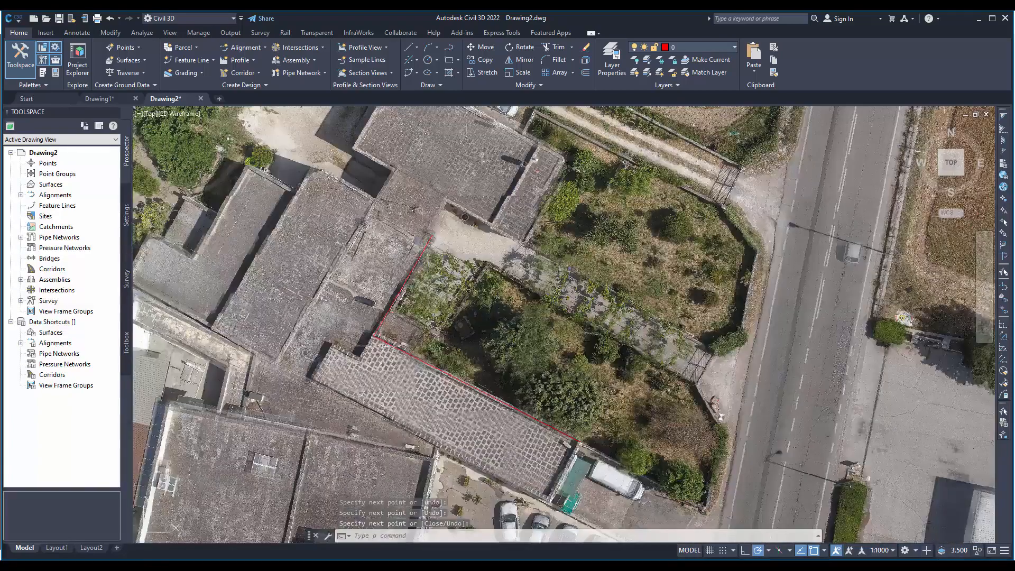
pyautogui.scroll(-2, 477, 314)
pyautogui.scroll(-3, 477, 314)
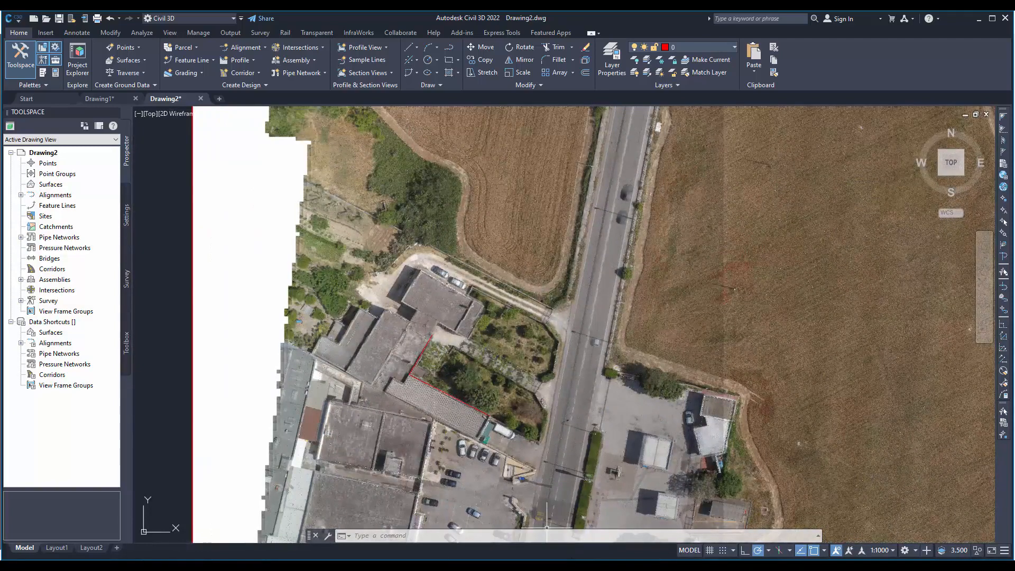
pyautogui.moveTo(479, 564)
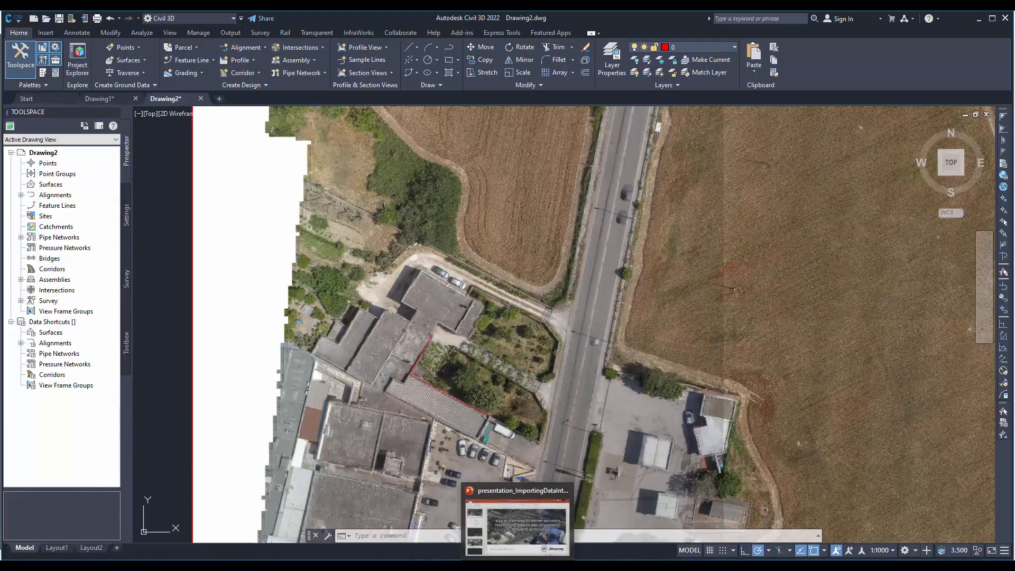
# - Switch to 3Dsurvey and display the TrueOrtho orthophoto in place of the TraditionalOrtho one
pyautogui.moveTo(395, 564)
pyautogui.click(389, 538)
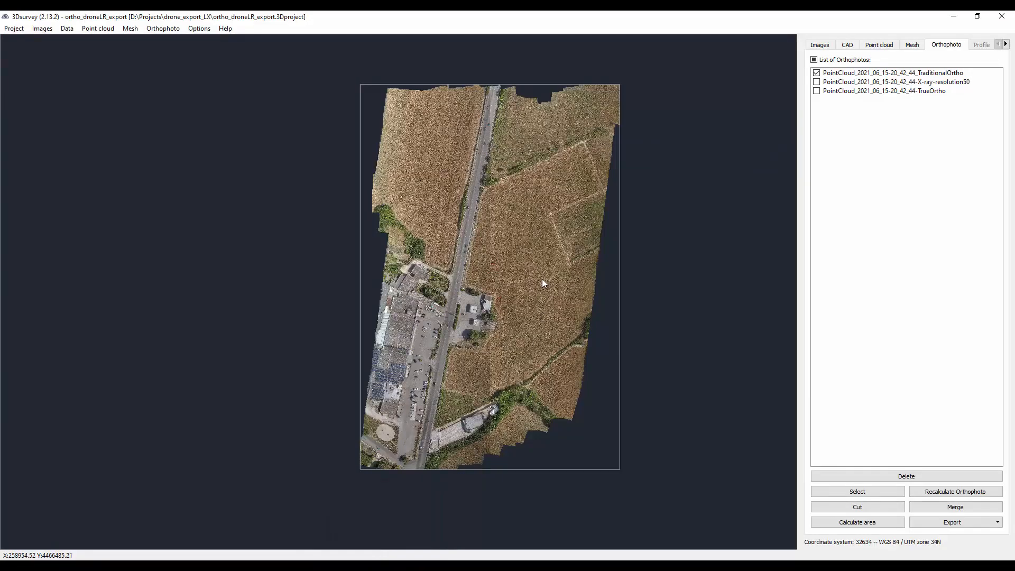
pyautogui.click(817, 73)
pyautogui.click(817, 91)
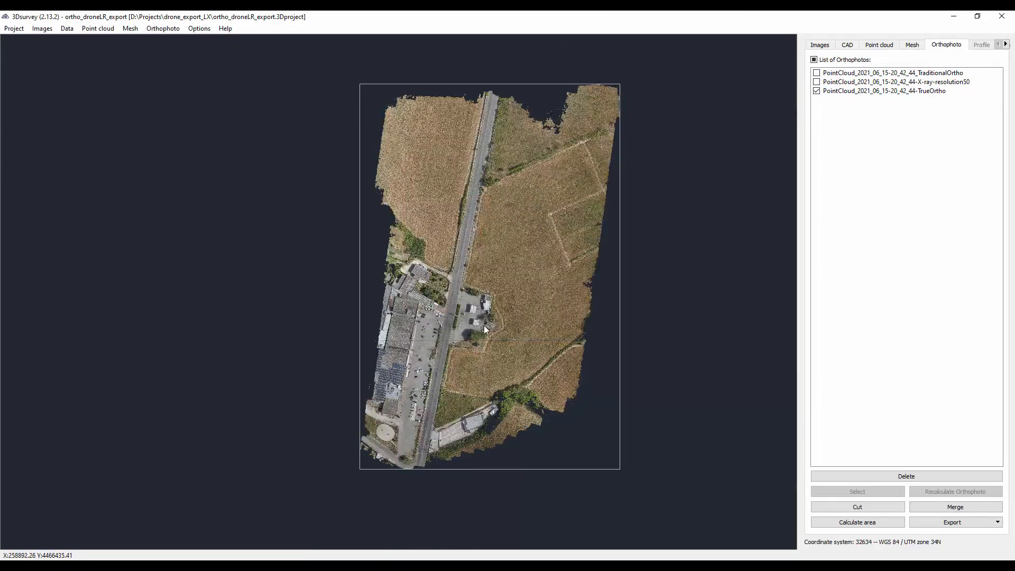
pyautogui.scroll(1, 485, 327)
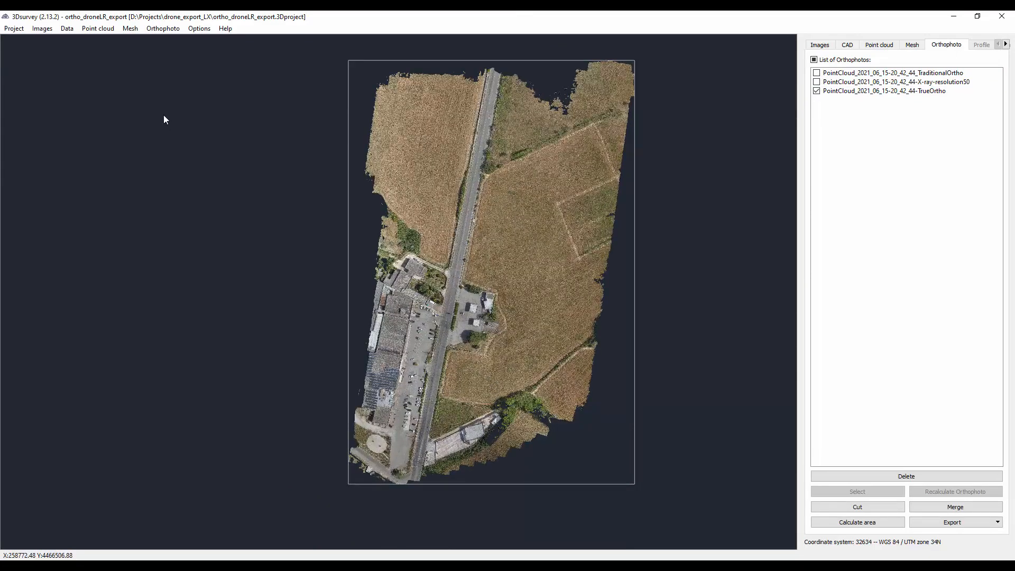
# - Export the TrueOrtho orthophoto into the exports folder as PointCloud_2021_06_15-20_42_44-TrueOrtho in JPEG image format
pyautogui.rightClick(899, 91)
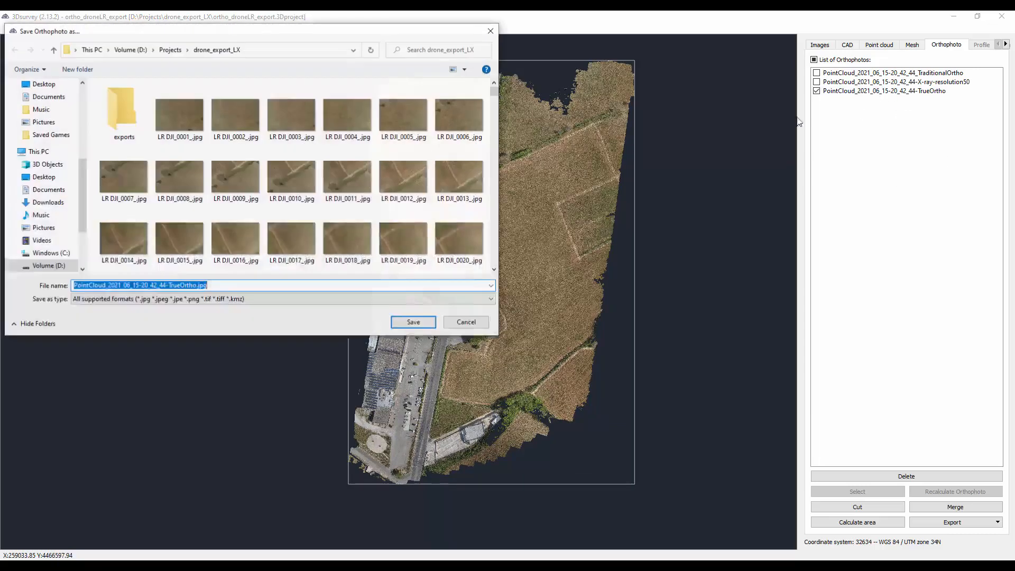
pyautogui.click(135, 112)
pyautogui.doubleClick(136, 113)
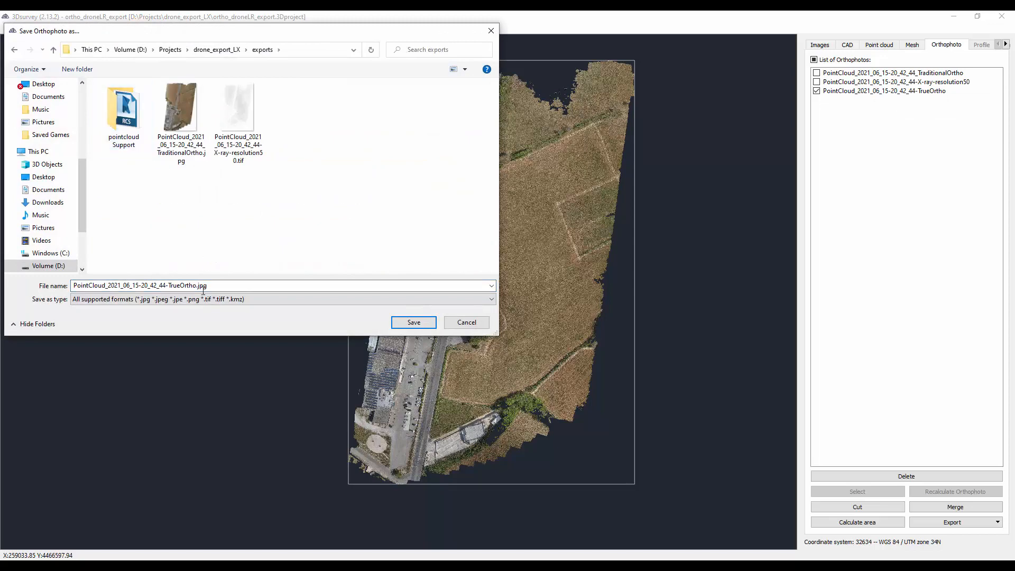
pyautogui.click(230, 300)
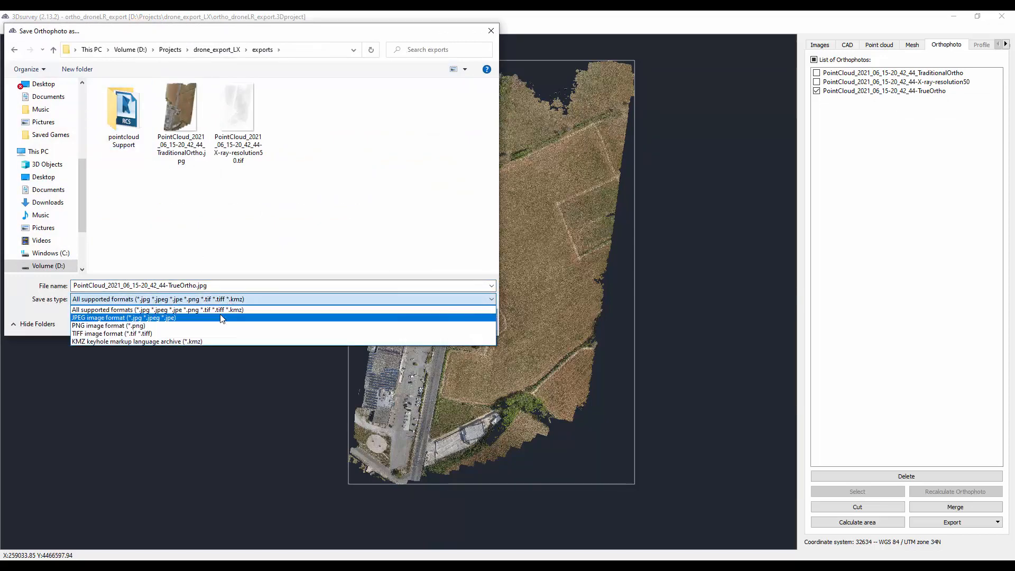
pyautogui.click(221, 317)
pyautogui.click(414, 324)
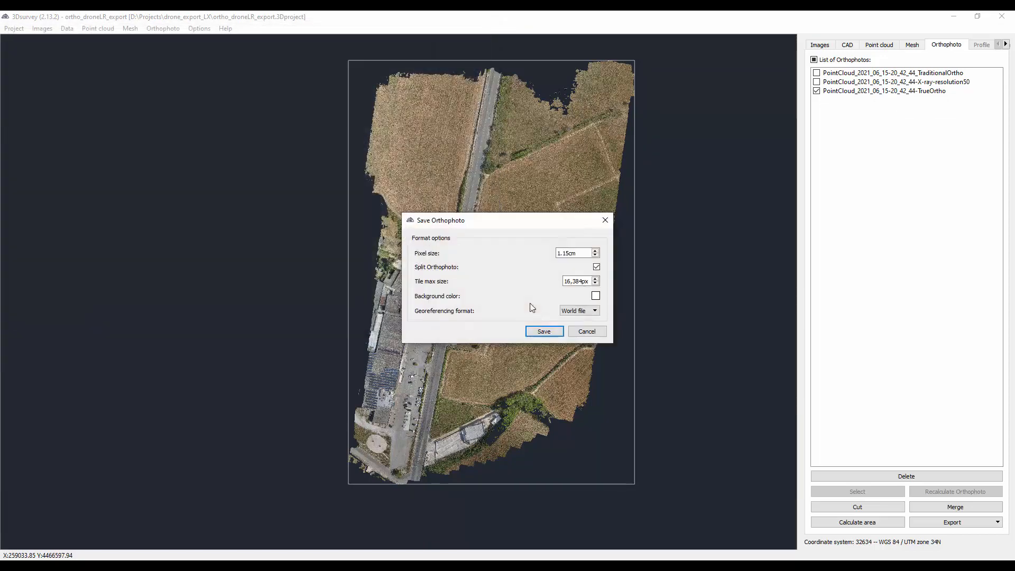
# - Turn off orthophoto splitting, choose DXF as the georeferencing format and save the export
pyautogui.click(596, 267)
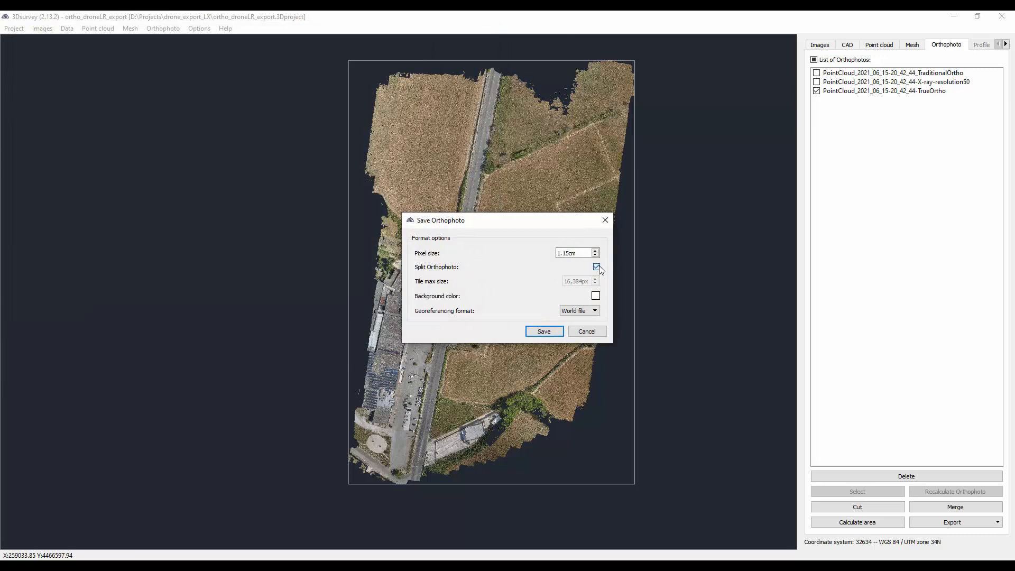
pyautogui.click(588, 313)
pyautogui.click(581, 321)
pyautogui.click(544, 332)
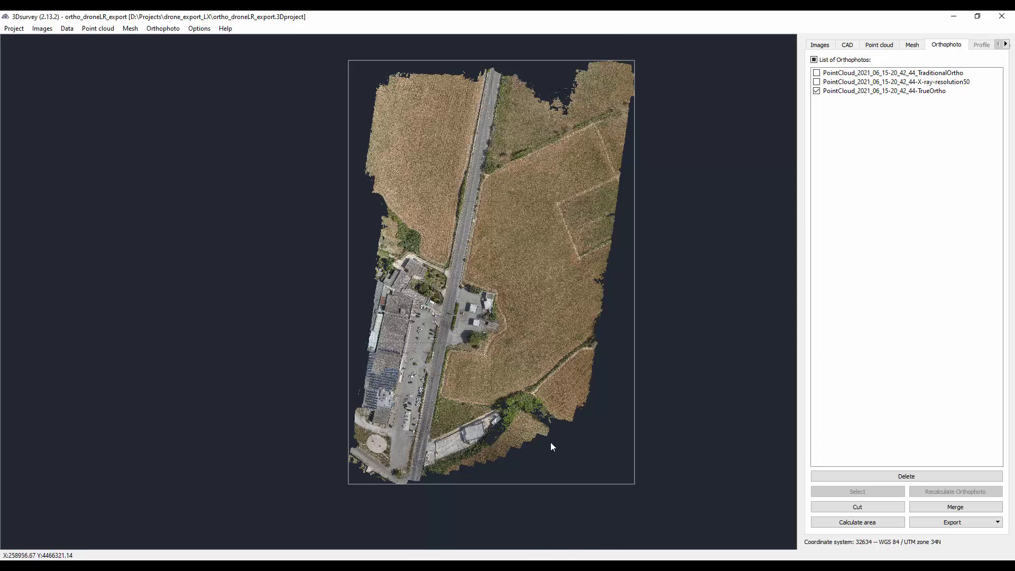
# - Check the exports folder for the TrueOrtho JPEG and its accompanying DXF file
pyautogui.moveTo(479, 565)
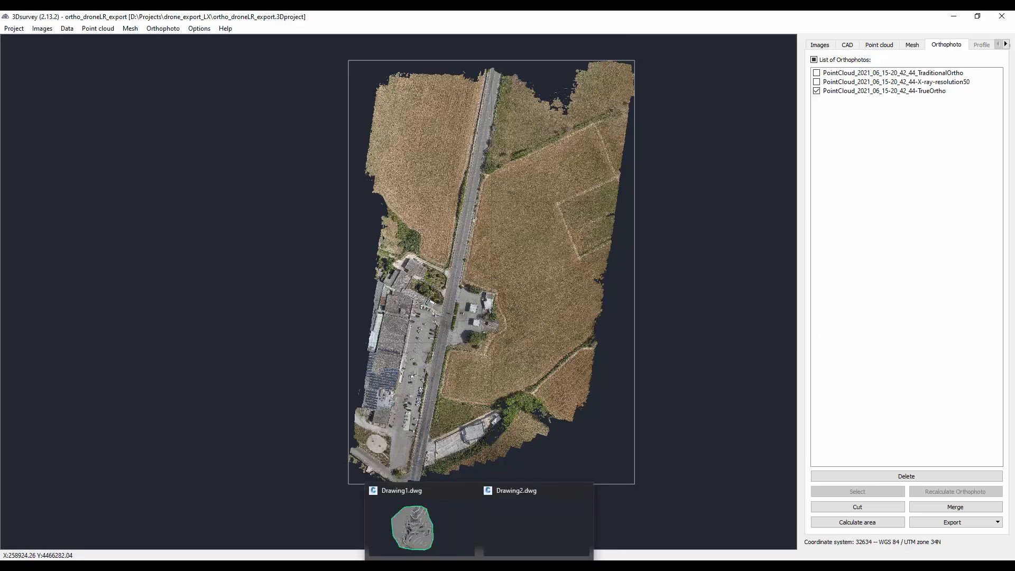
pyautogui.moveTo(322, 566)
pyautogui.click(534, 539)
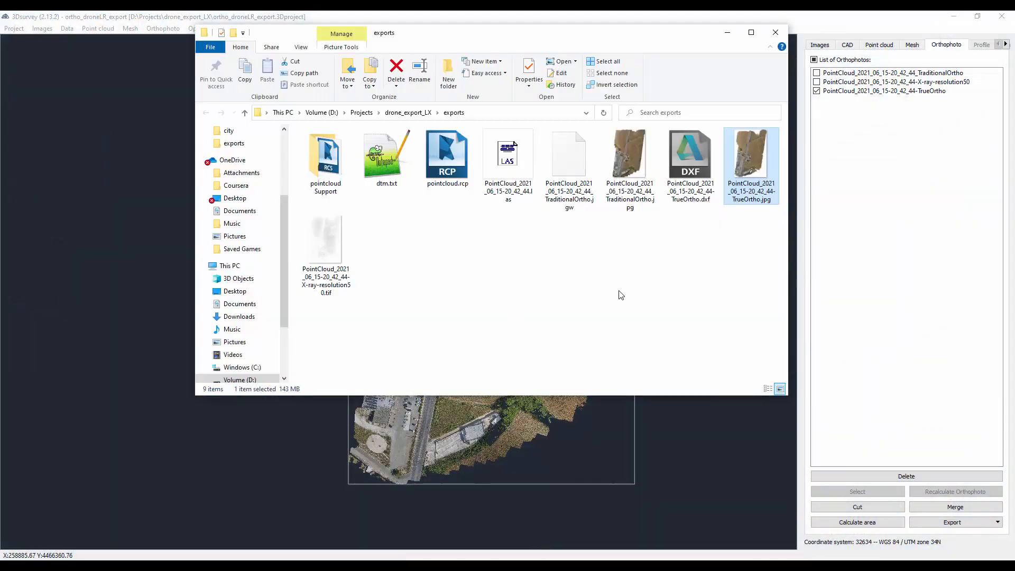
pyautogui.click(689, 201)
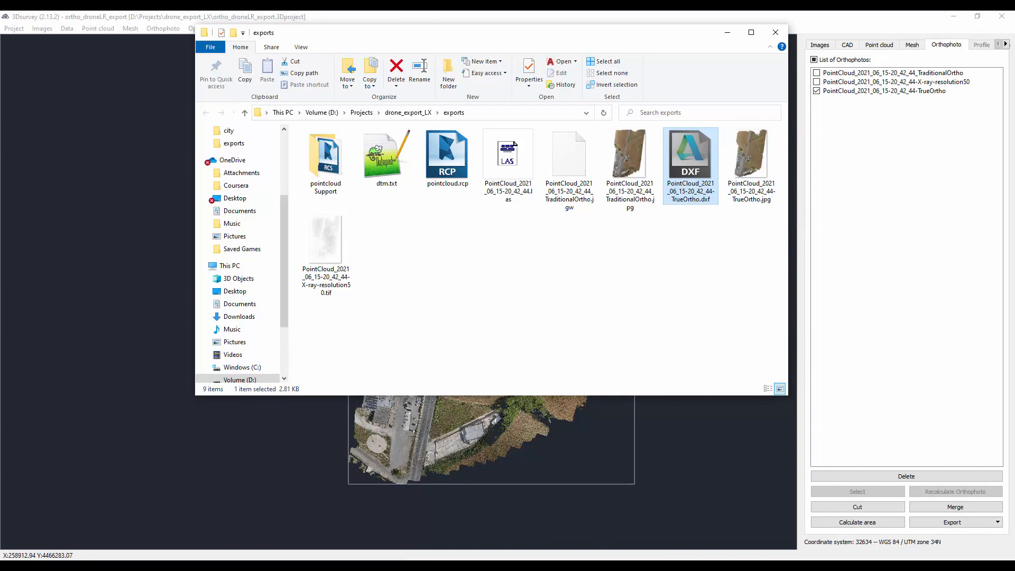
# - Switch to Civil 3D, start the INSERT command and dismiss the block sync notice
pyautogui.click(478, 568)
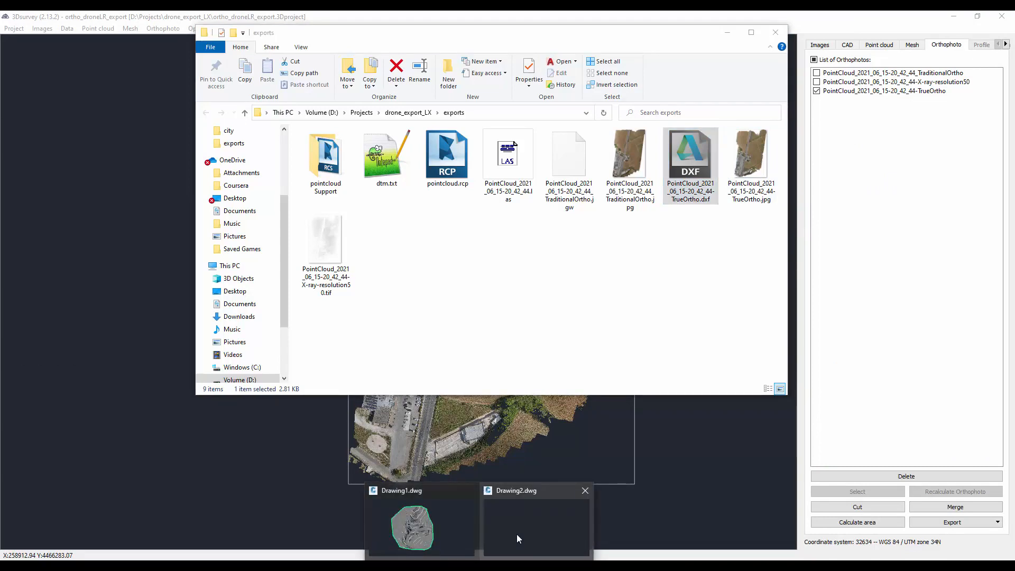
pyautogui.click(516, 534)
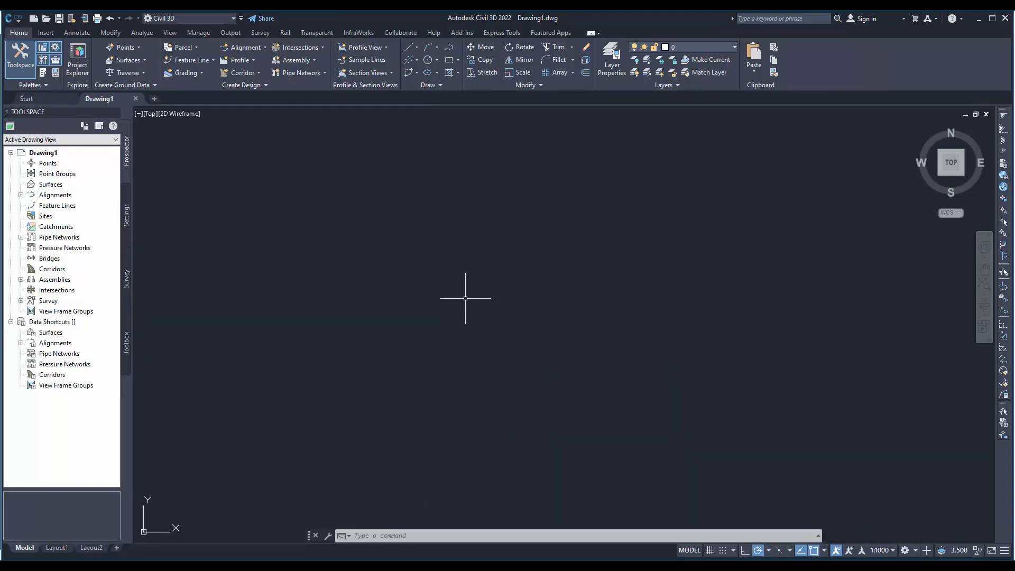
pyautogui.write('insert')
pyautogui.press('Return')
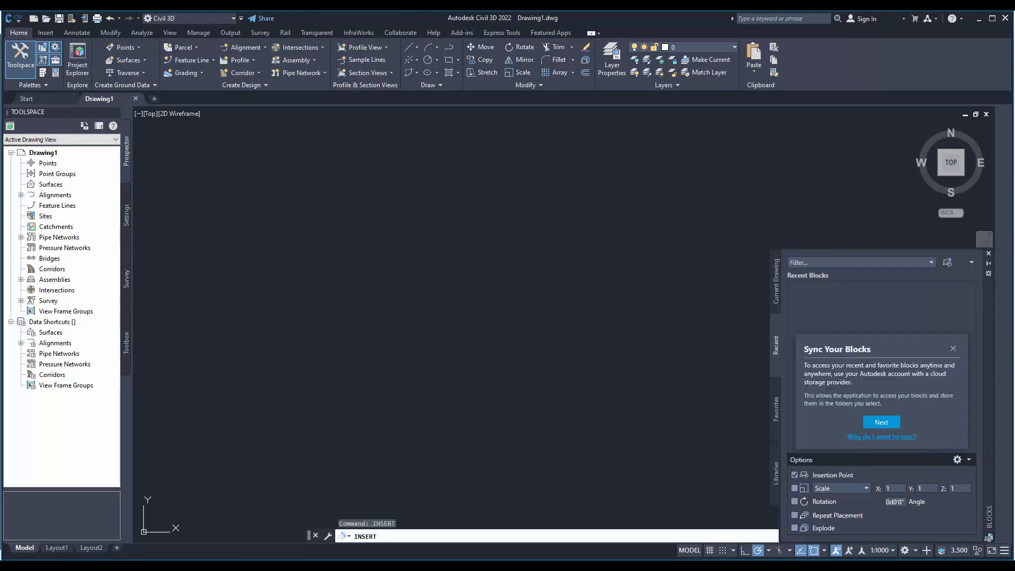
pyautogui.click(953, 347)
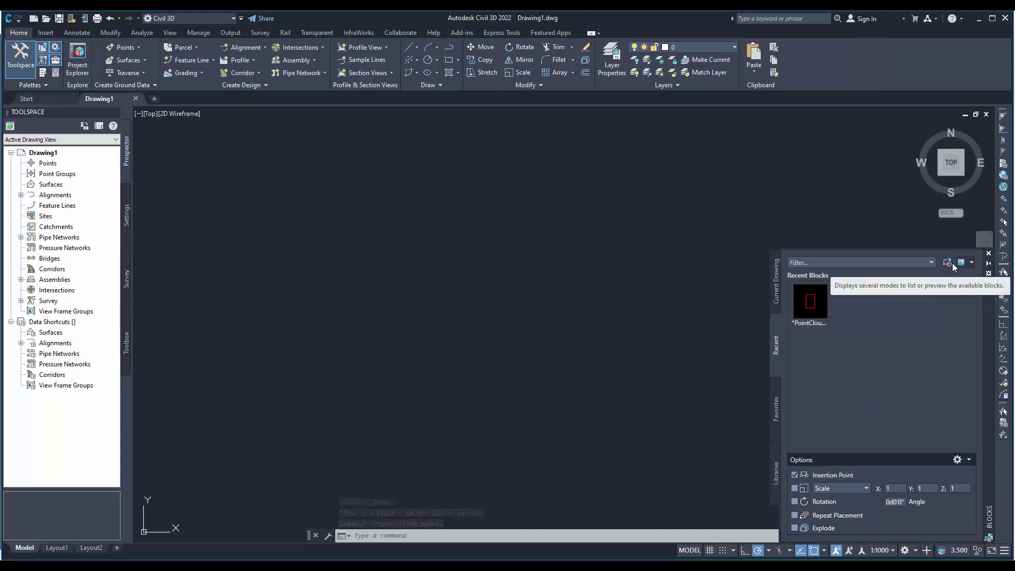
# - Choose PointCloud_2021_06_15-20_42_44-TrueOrtho.dxf from the exports folder, with the DXF file type, as the block to insert
pyautogui.click(948, 263)
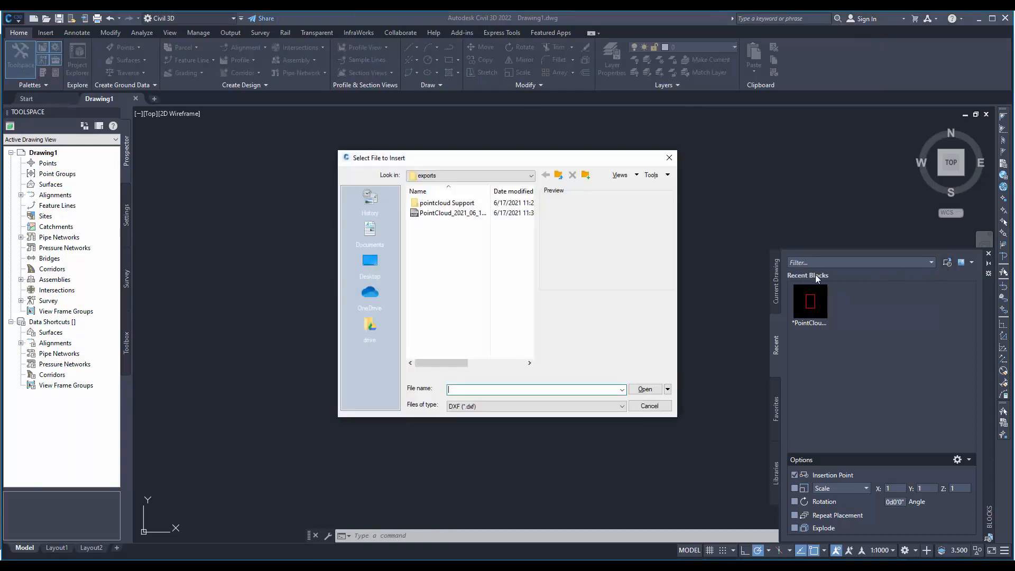
pyautogui.click(441, 216)
pyautogui.click(440, 217)
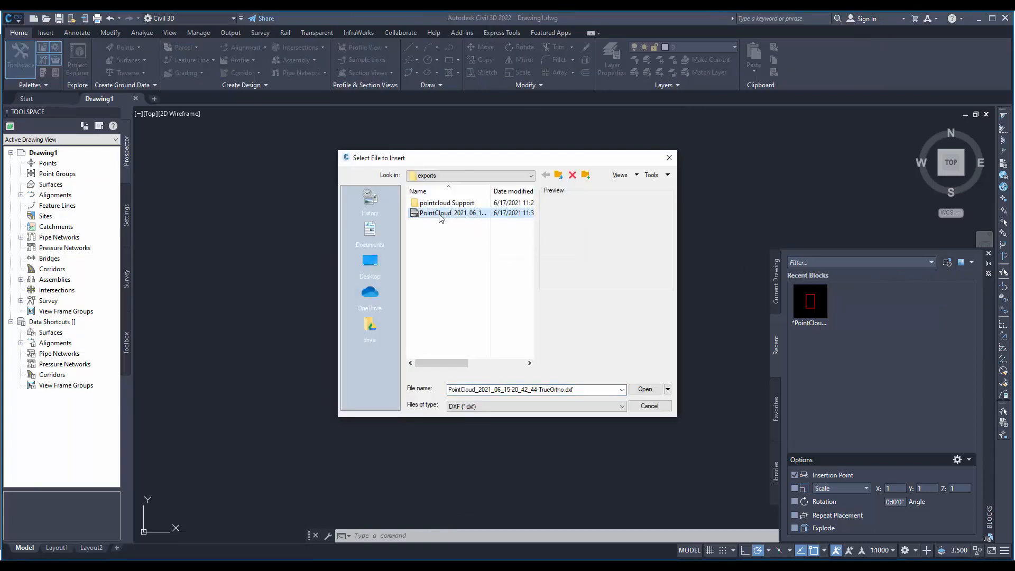
pyautogui.click(472, 411)
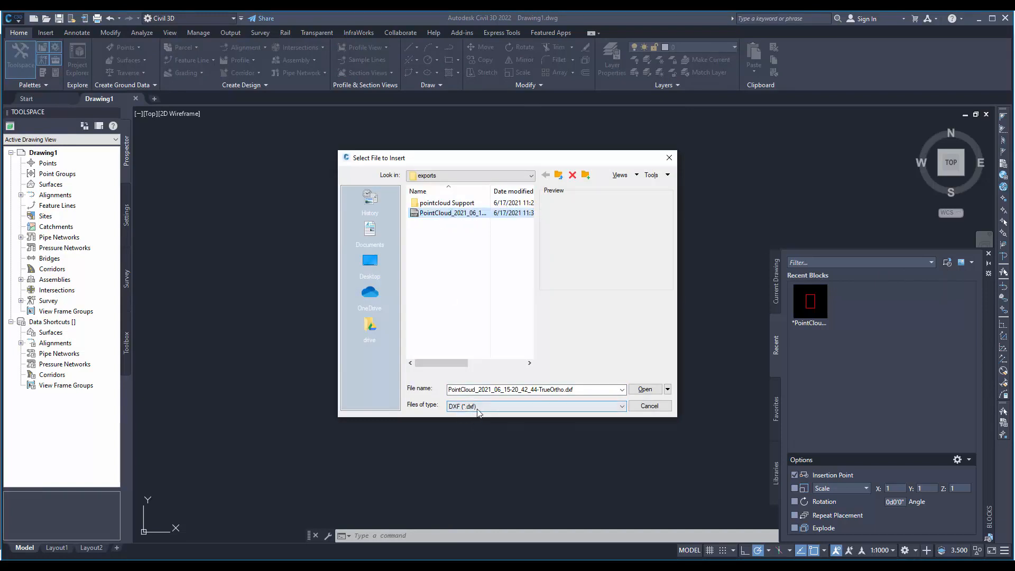
pyautogui.click(483, 410)
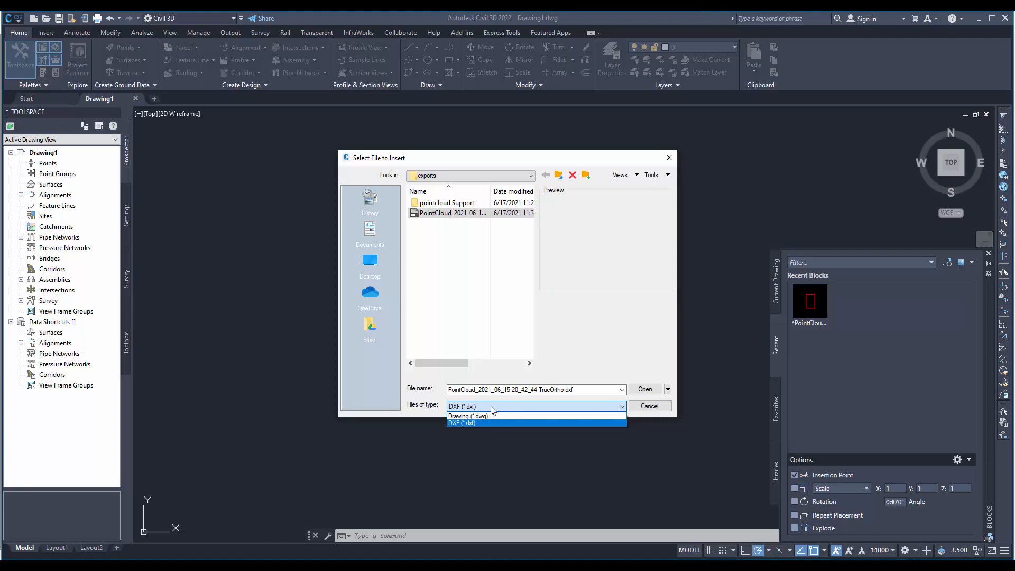
pyautogui.click(492, 408)
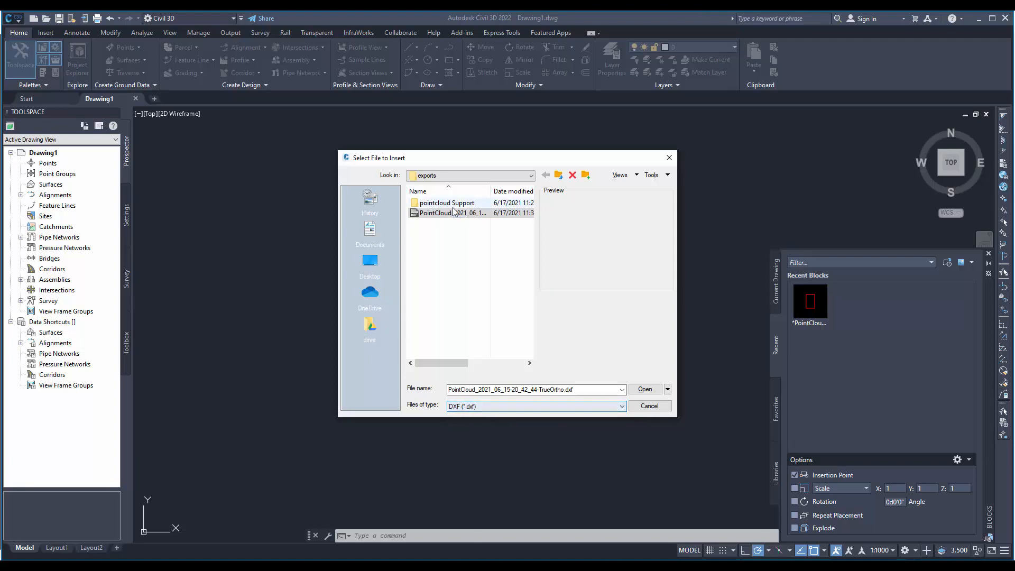
pyautogui.click(434, 213)
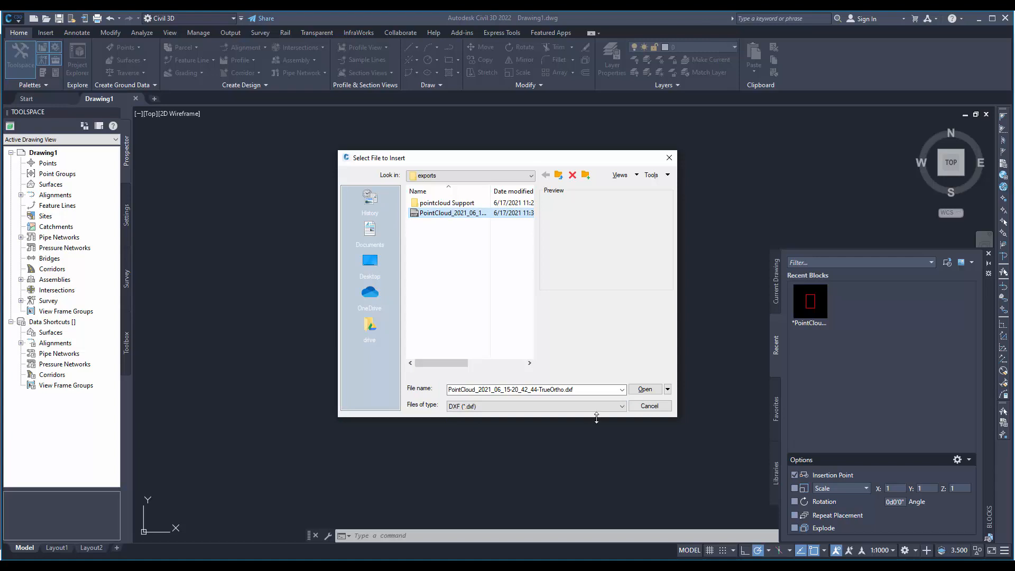
pyautogui.click(645, 389)
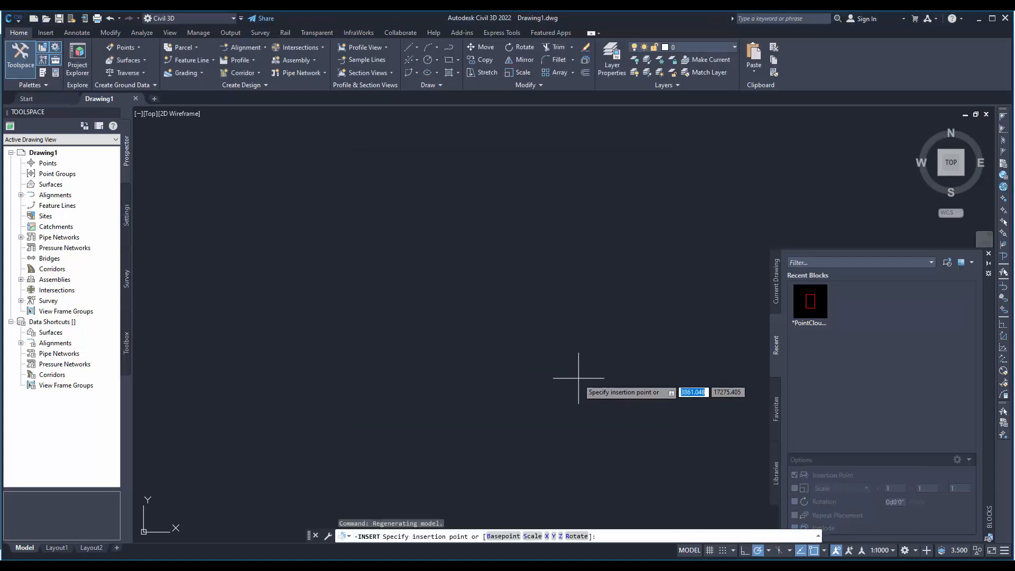
# - Place the TrueOrtho DXF frame in the drawing at insertion point 0,0
pyautogui.write('0')
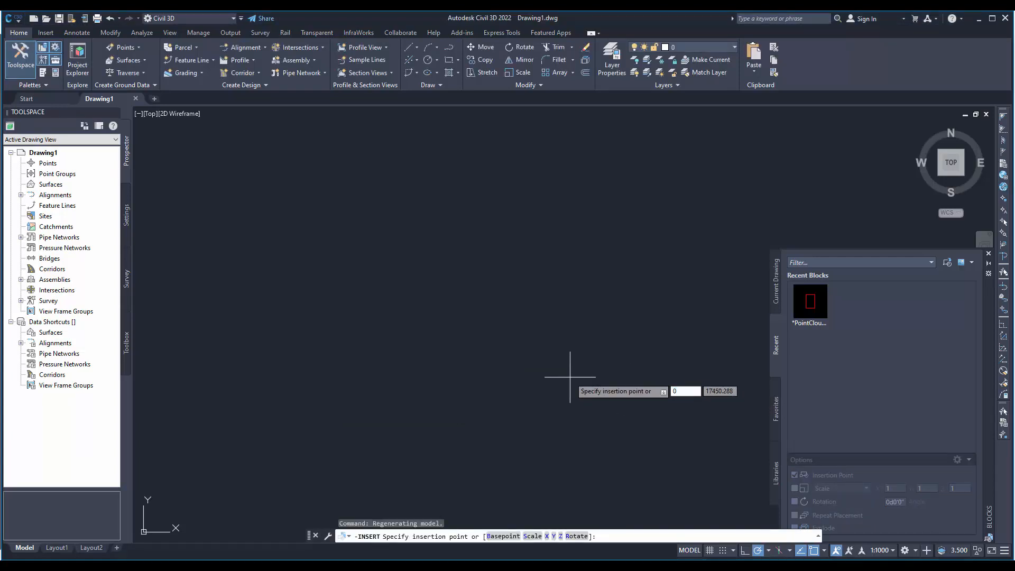
pyautogui.press('Tab')
pyautogui.write('0')
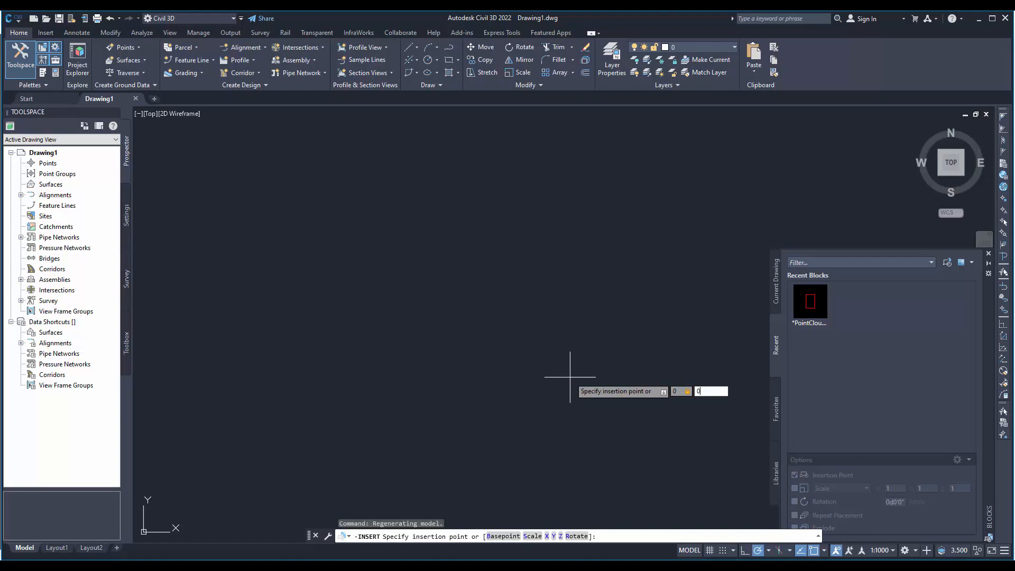
pyautogui.press('Return')
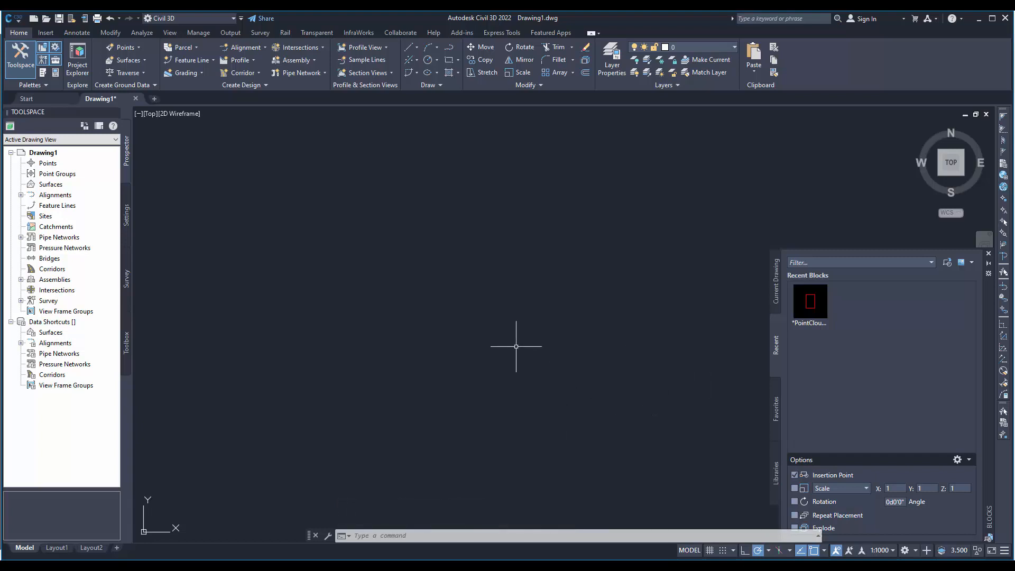
pyautogui.write('z')
pyautogui.press('Return')
pyautogui.write('e')
pyautogui.press('Return')
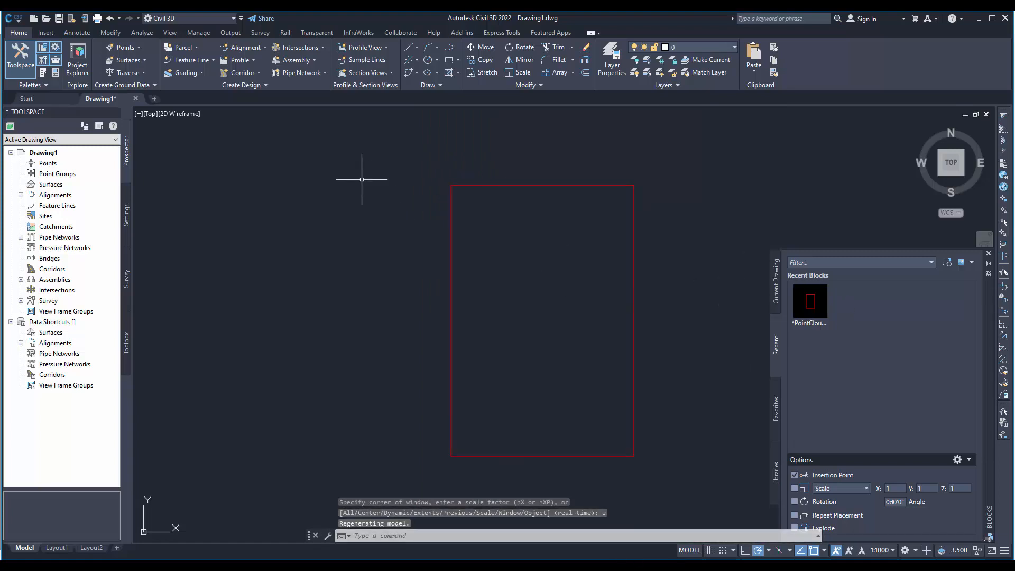
# - Start attaching PointCloud_2021_06_15-20_42_44-TrueOrtho.jpg from the exports folder as an image reference
pyautogui.click(45, 35)
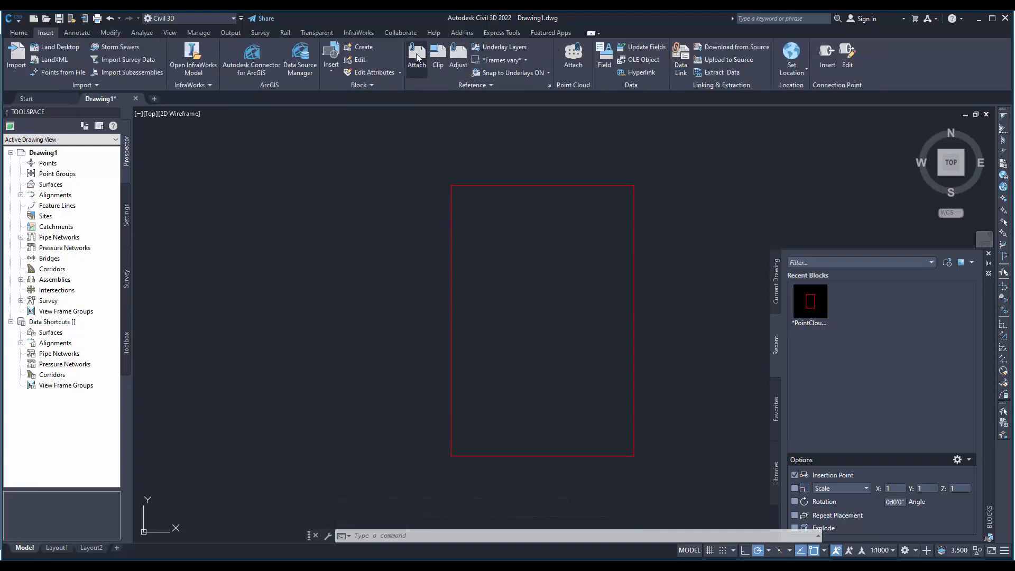
pyautogui.click(416, 57)
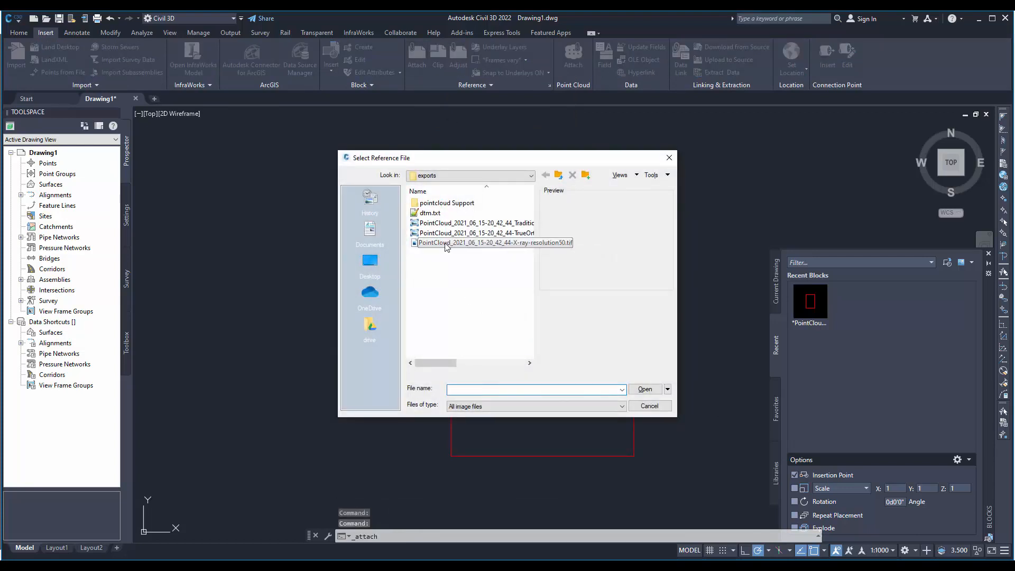
pyautogui.click(445, 244)
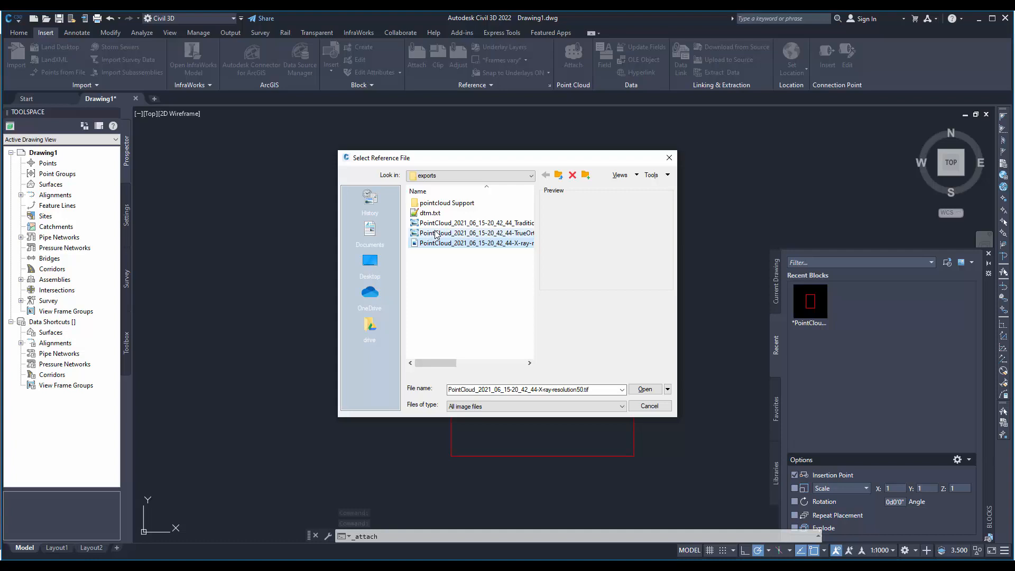
pyautogui.click(437, 234)
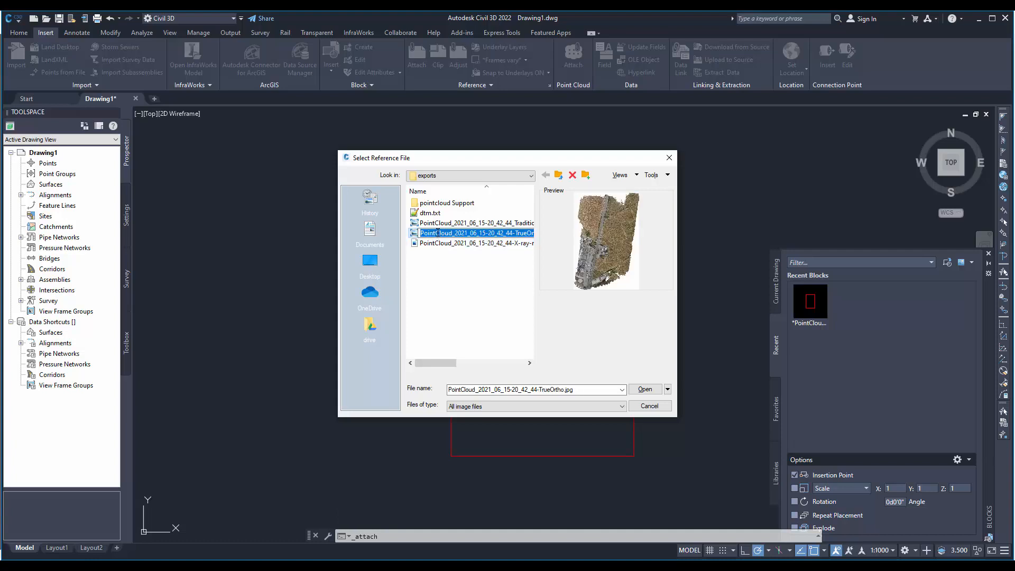
pyautogui.click(414, 234)
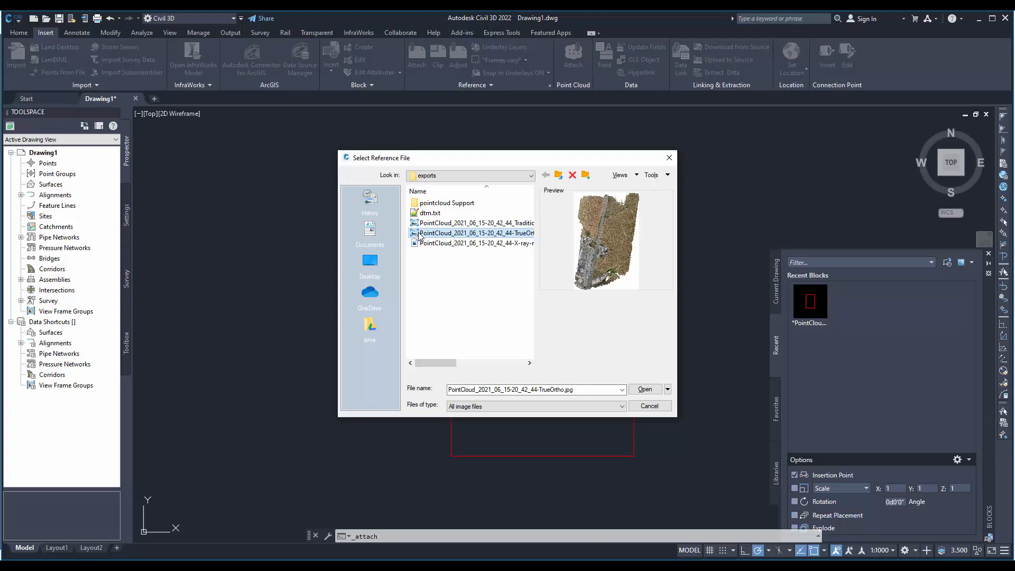
pyautogui.click(644, 390)
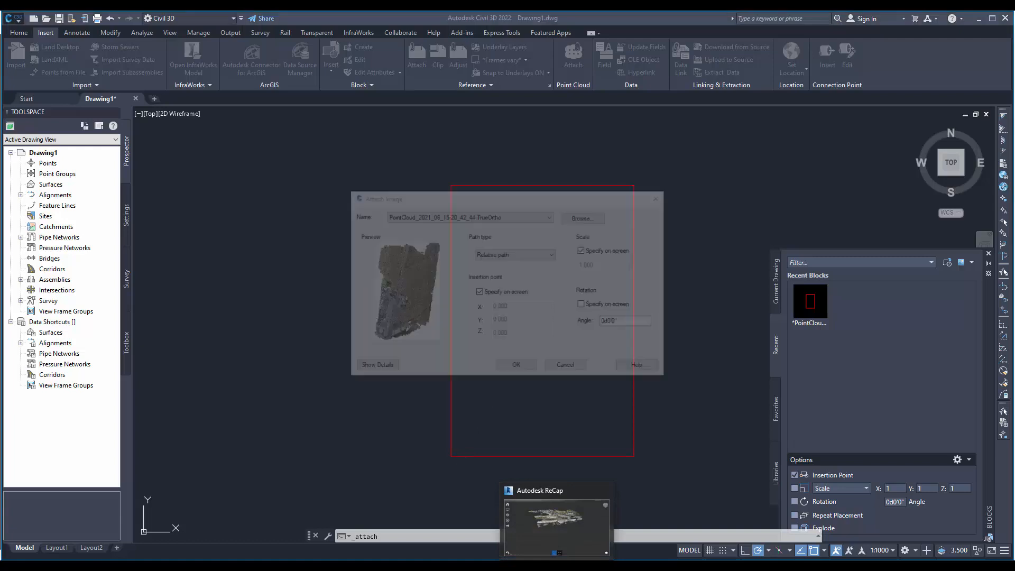
# - Close the open Autodesk ReCap window
pyautogui.rightClick(558, 566)
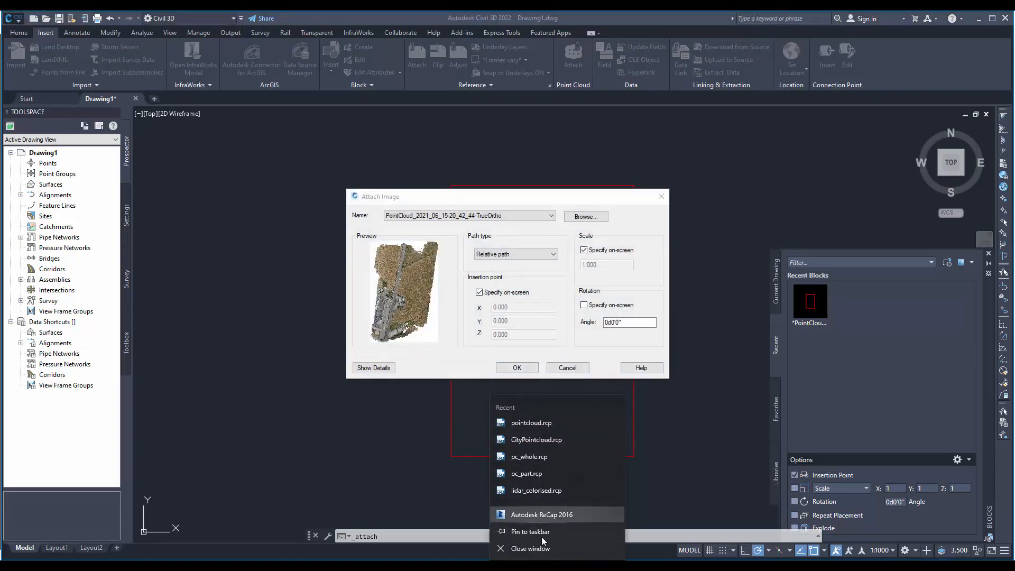
pyautogui.click(532, 549)
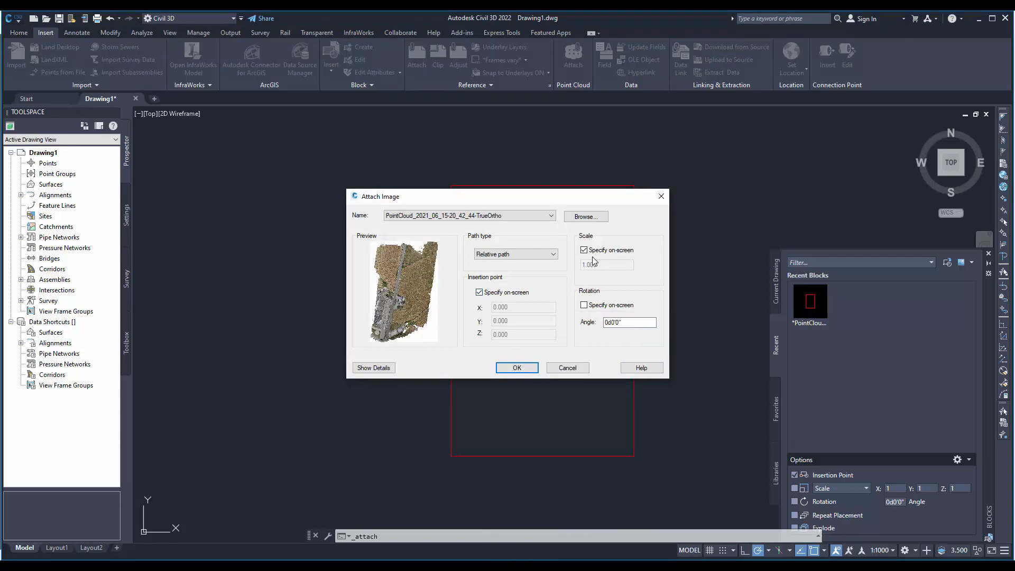
# - Place the TrueOrtho image with its insertion point on the red frame's lower-left corner, picking a freehand scale slightly smaller than the frame
pyautogui.click(517, 368)
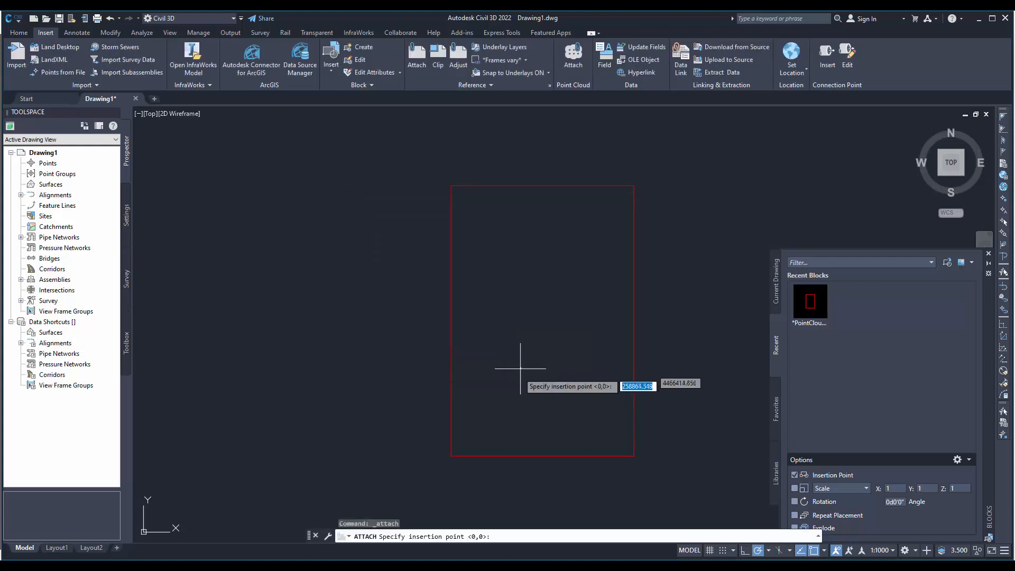
pyautogui.click(451, 455)
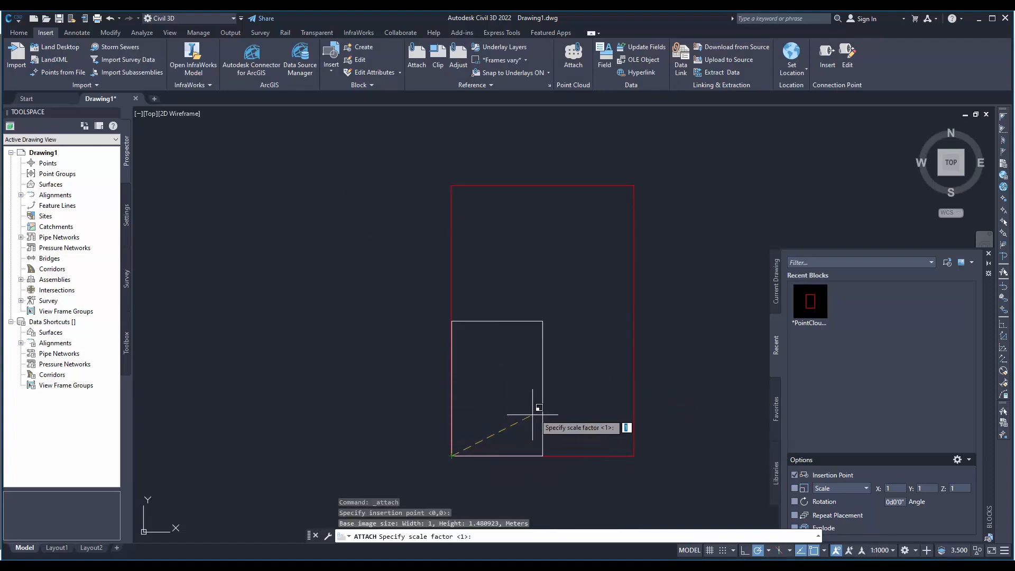
pyautogui.click(592, 371)
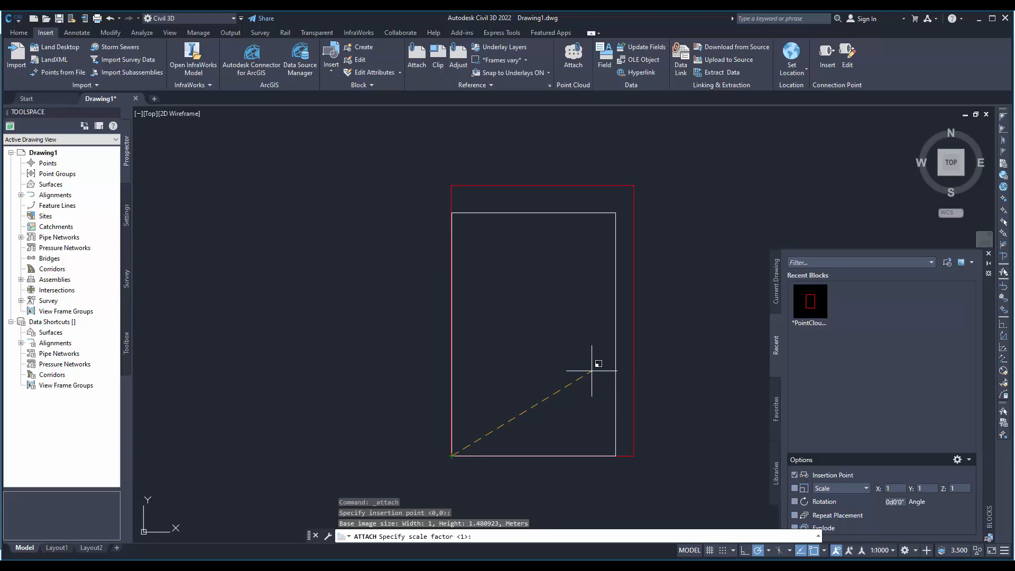
pyautogui.click(592, 370)
# - Stretch the orthophoto's upper-right corner onto the DXF frame's upper-right corner so the image fills the frame, and deselect it
pyautogui.rightClick(679, 361)
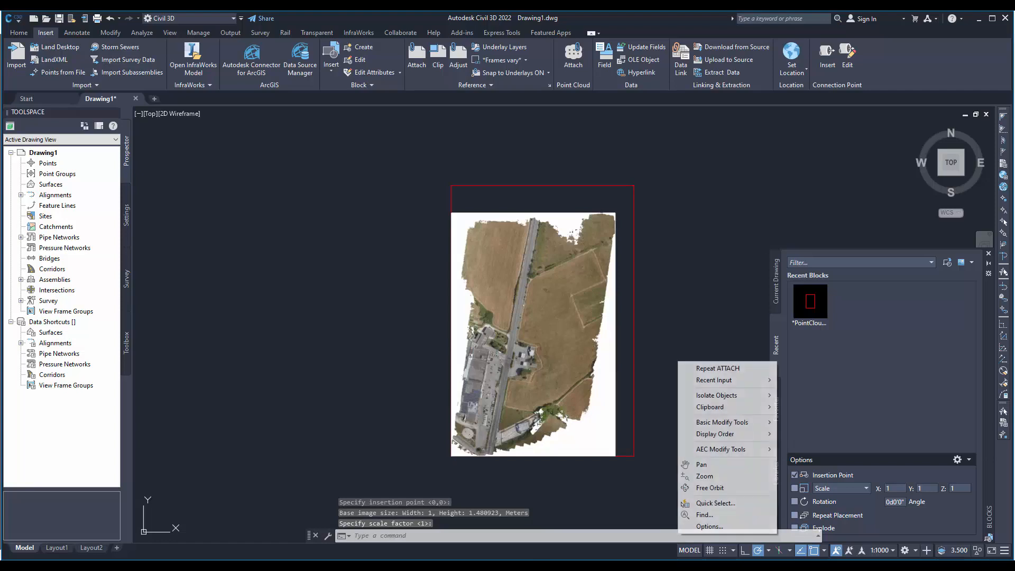
pyautogui.click(687, 241)
pyautogui.click(689, 231)
pyautogui.click(608, 205)
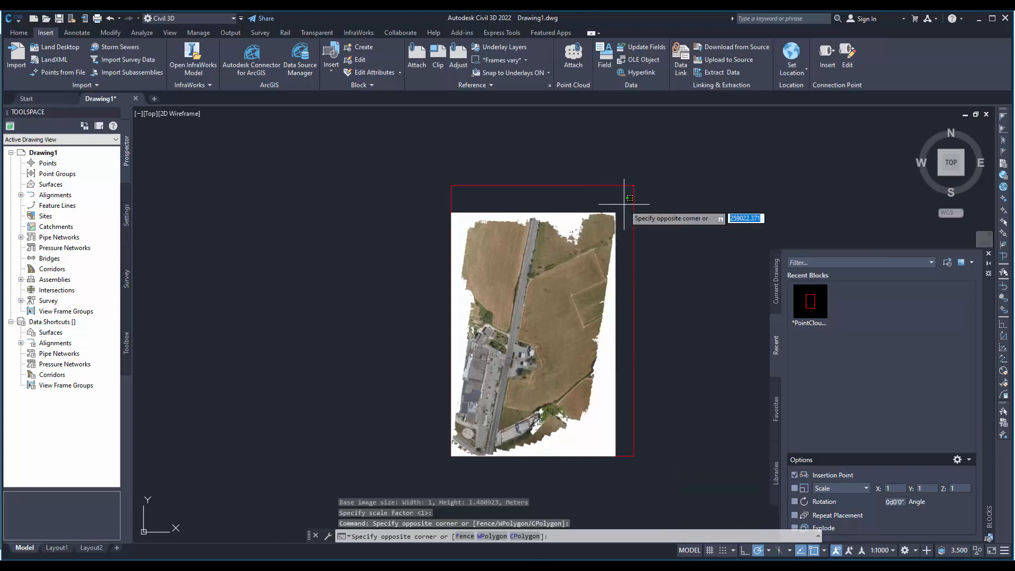
pyautogui.click(605, 224)
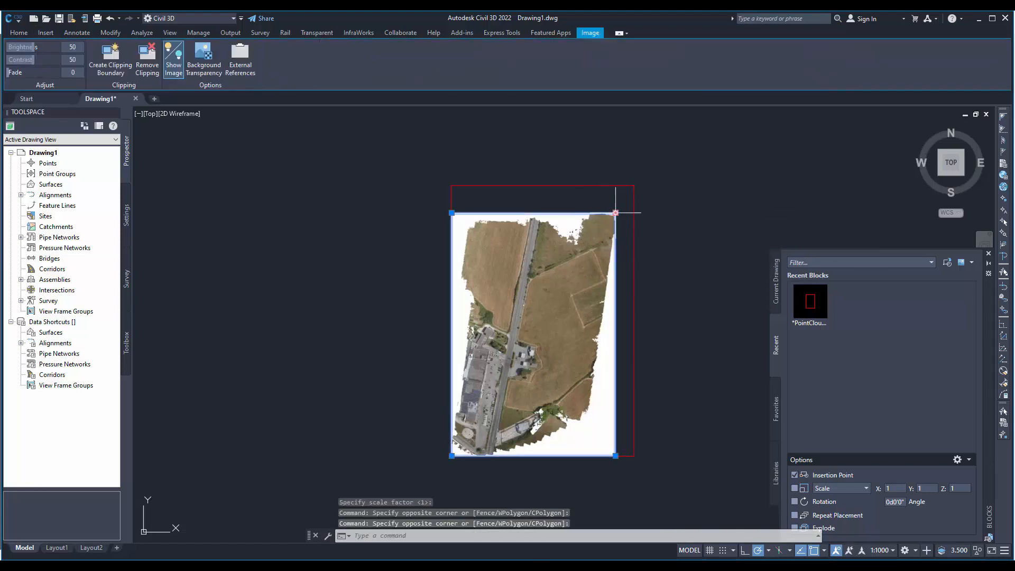
pyautogui.click(615, 213)
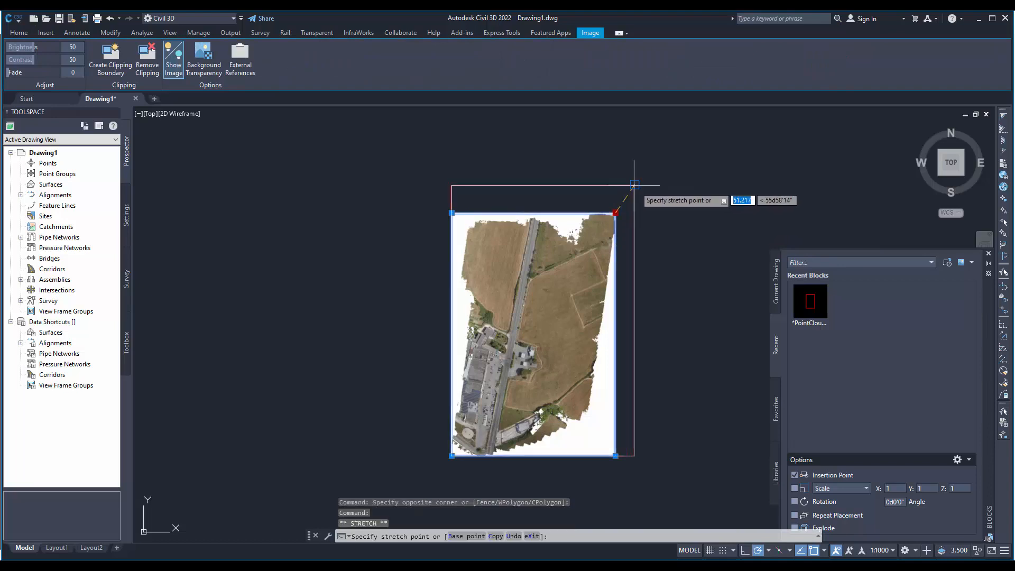
pyautogui.click(634, 185)
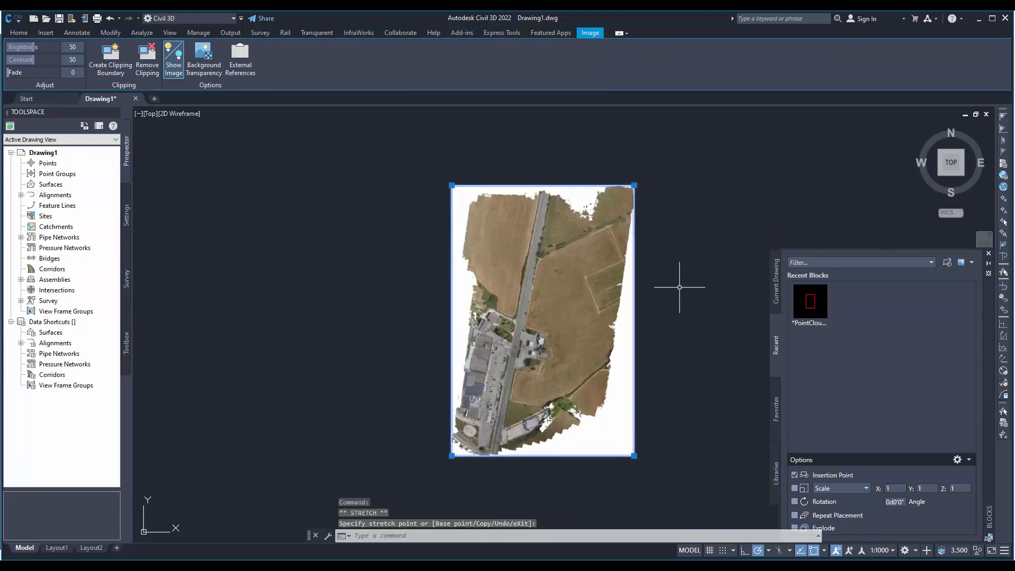
pyautogui.click(680, 225)
pyautogui.click(708, 223)
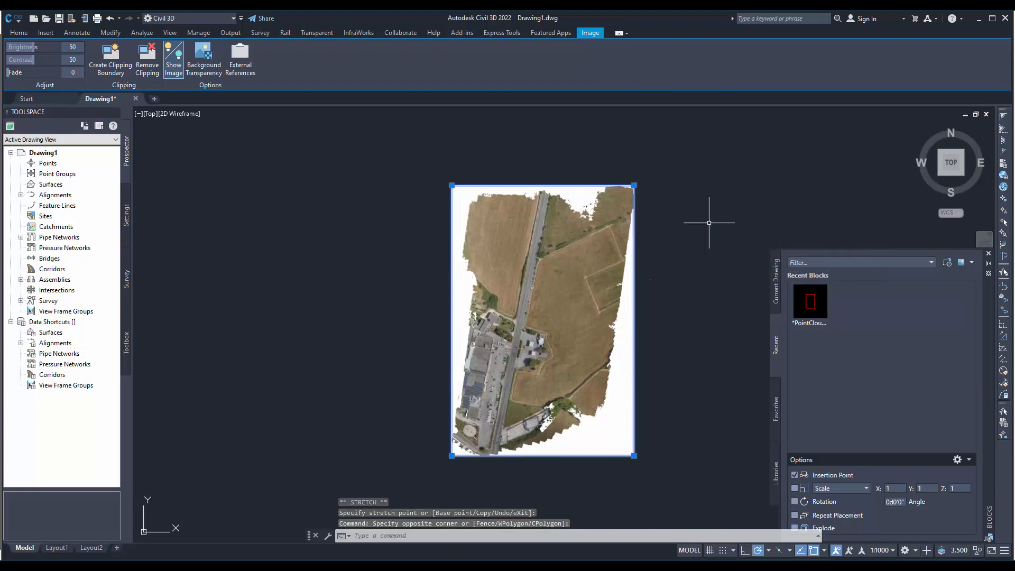
pyautogui.press('Escape')
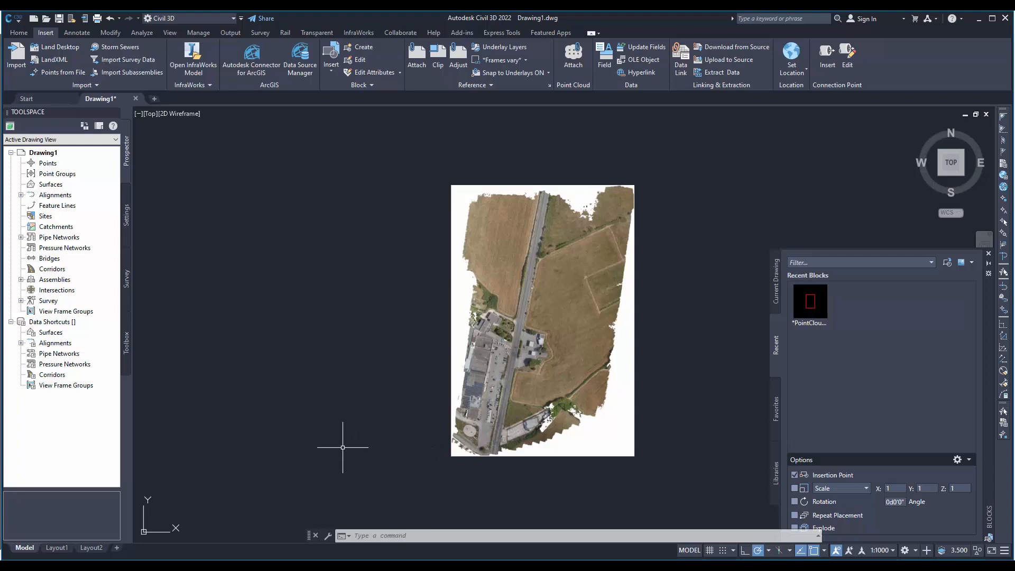
# - Create a new surface in Drawing1 with the default name and style
pyautogui.click(56, 185)
pyautogui.rightClick(49, 188)
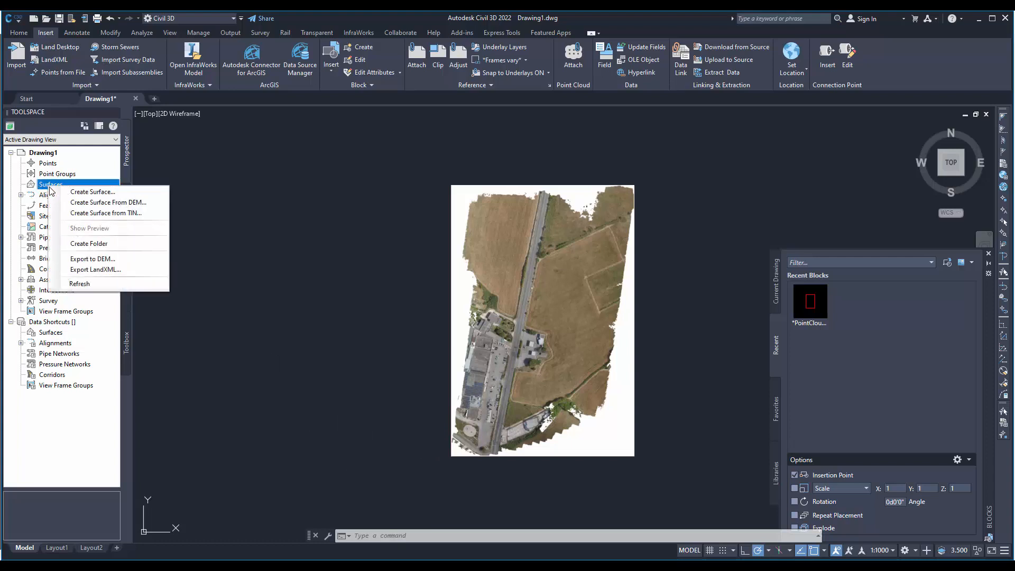
pyautogui.click(80, 192)
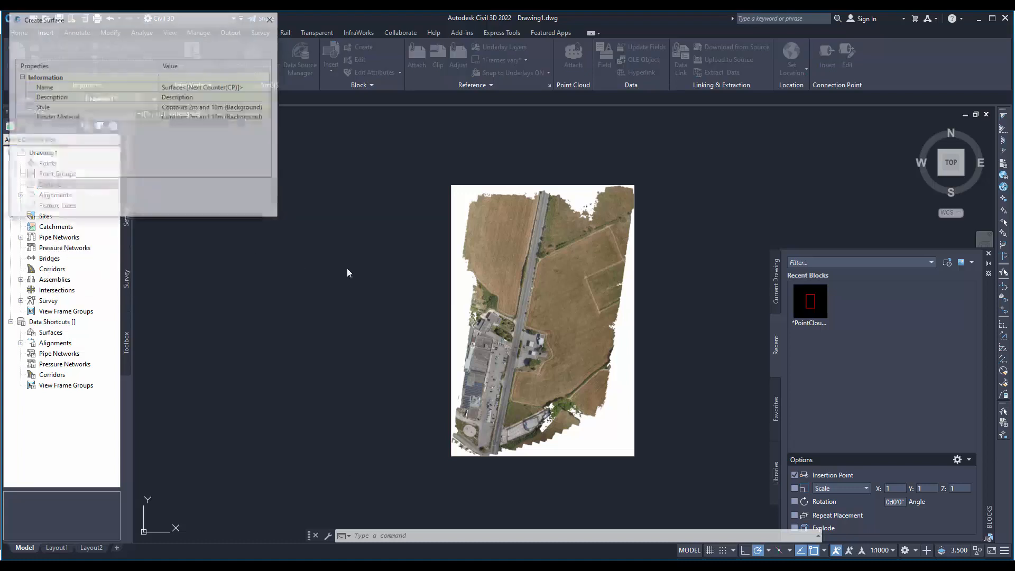
pyautogui.click(165, 206)
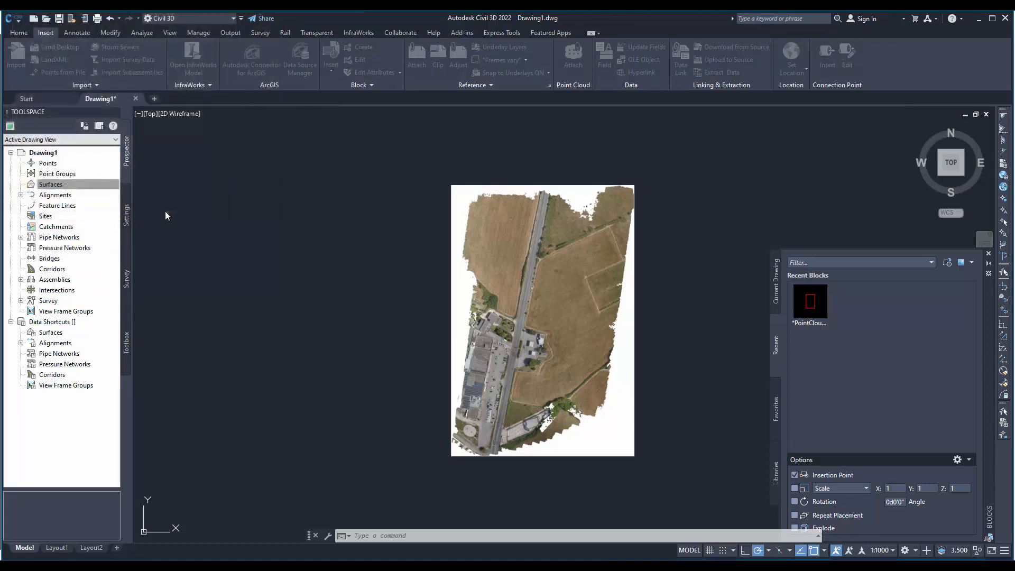
# - Expand the new surface's definition and start adding a point file to it
pyautogui.click(21, 185)
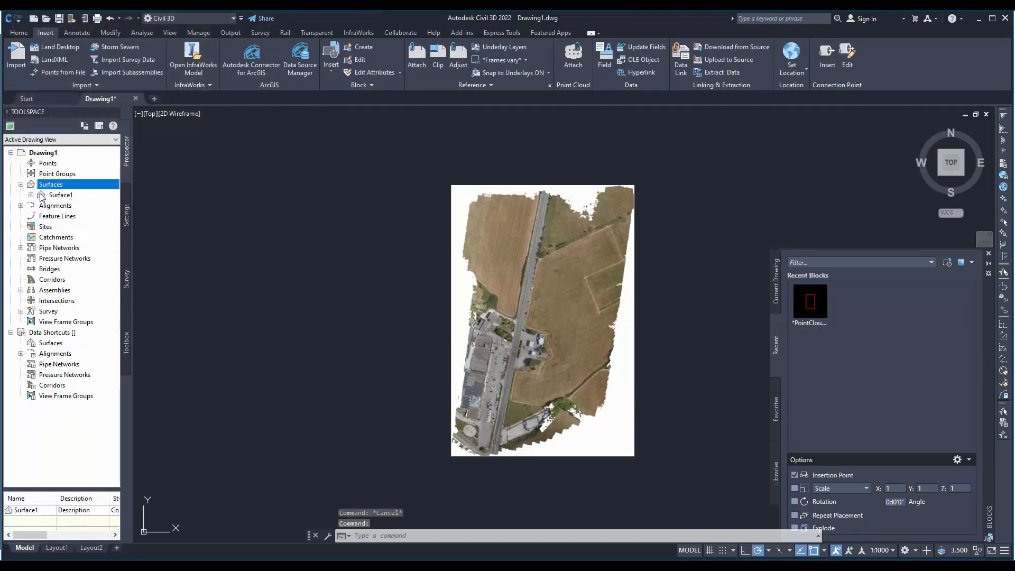
pyautogui.click(42, 196)
pyautogui.click(32, 195)
pyautogui.click(41, 226)
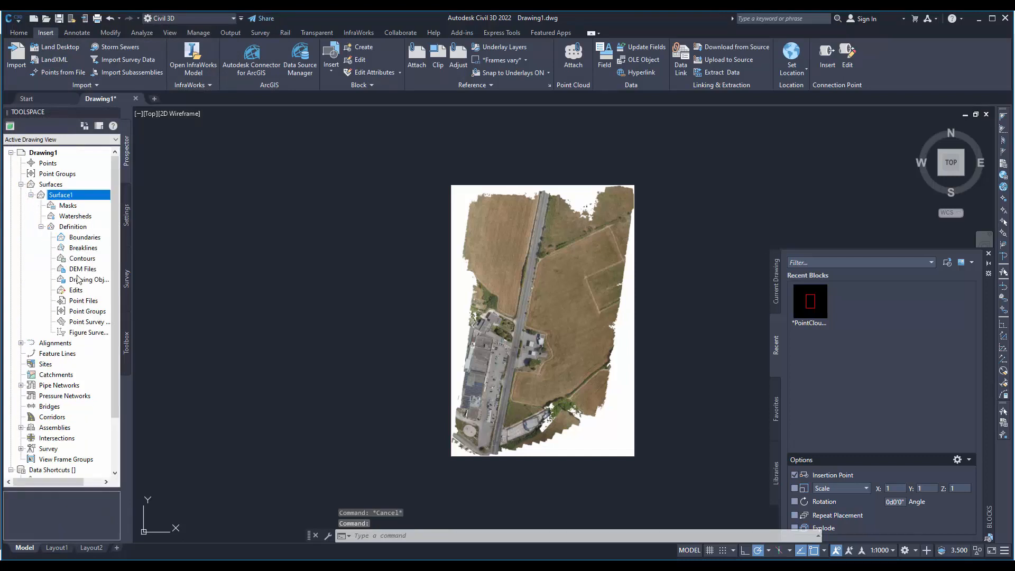
pyautogui.click(76, 301)
pyautogui.rightClick(77, 302)
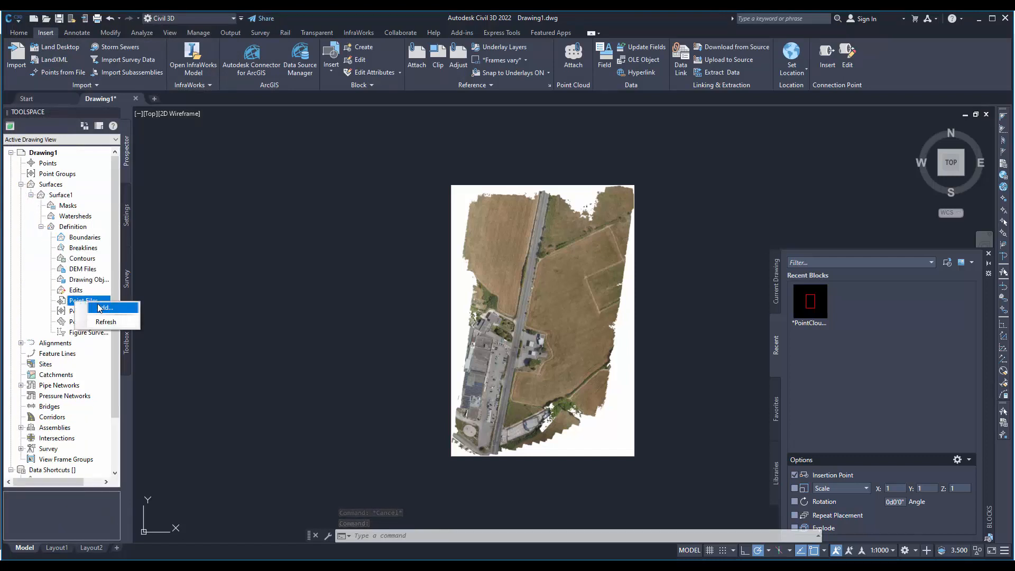
pyautogui.click(101, 308)
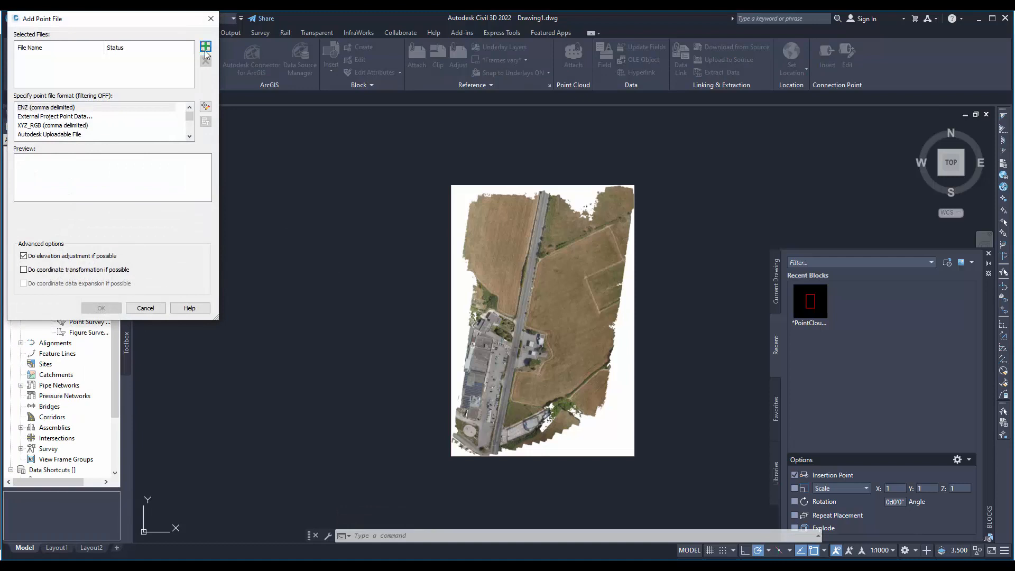
# - Choose dtm.txt from the Projects\drone_export_LX\exports folder on drive D as the surface's point file
pyautogui.click(206, 49)
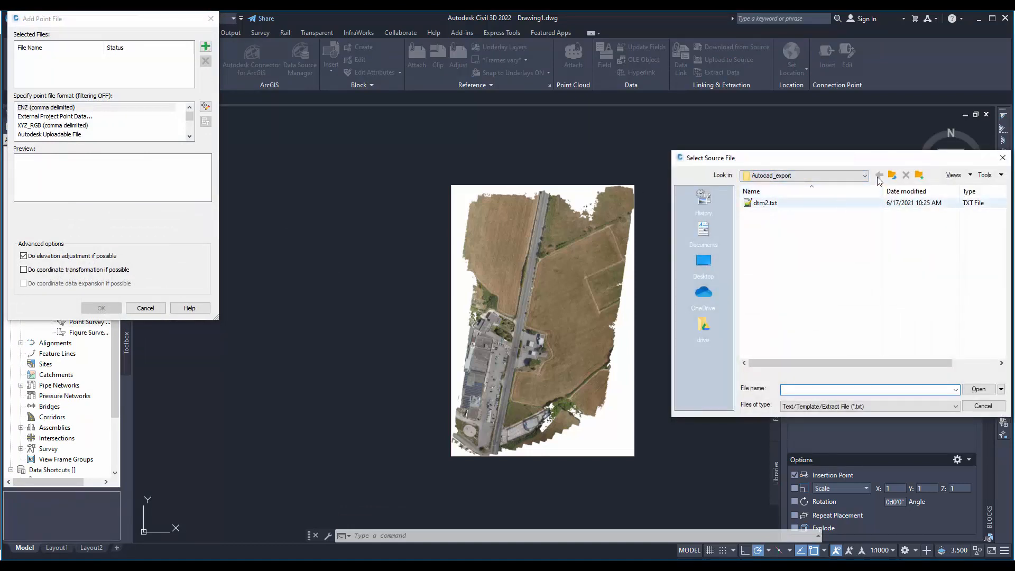
pyautogui.click(893, 177)
pyautogui.click(894, 177)
pyautogui.click(894, 177)
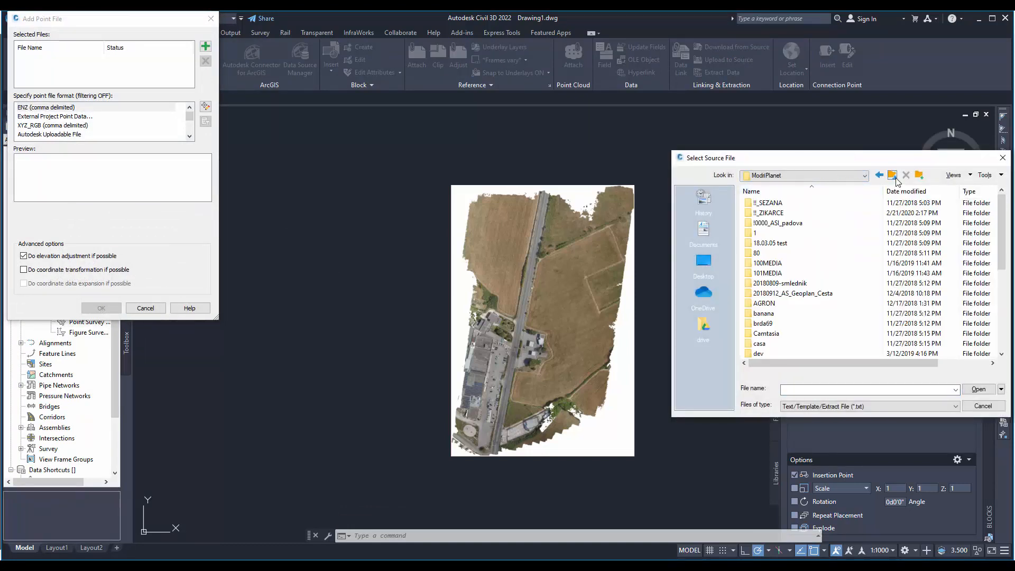
pyautogui.click(894, 176)
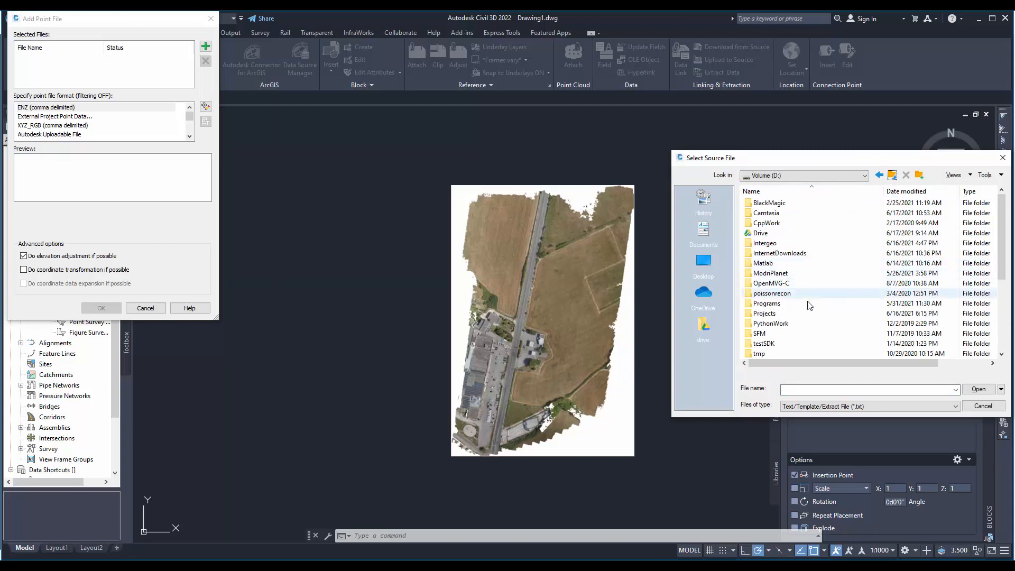
pyautogui.doubleClick(774, 313)
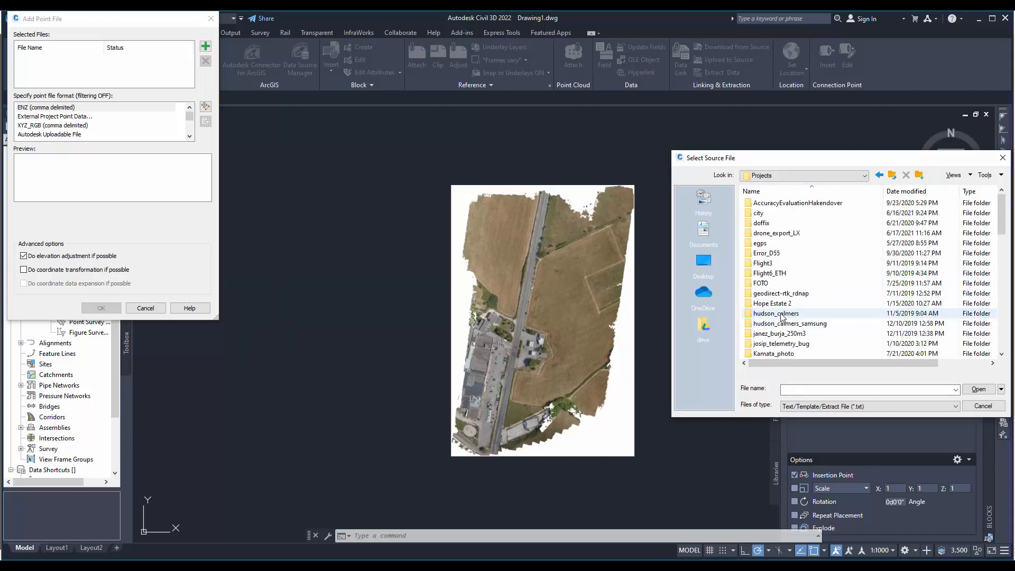
pyautogui.doubleClick(776, 233)
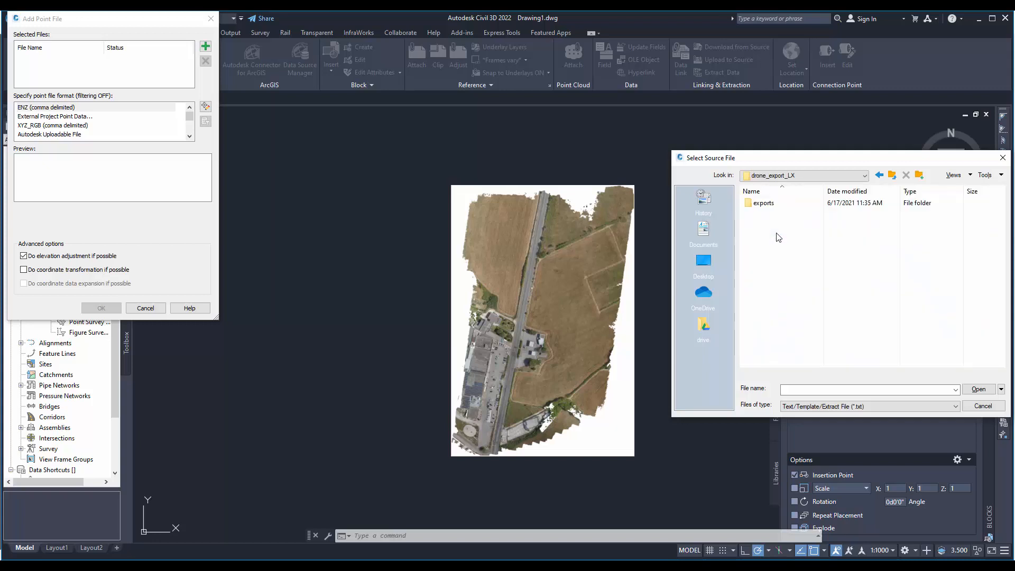
pyautogui.doubleClick(779, 205)
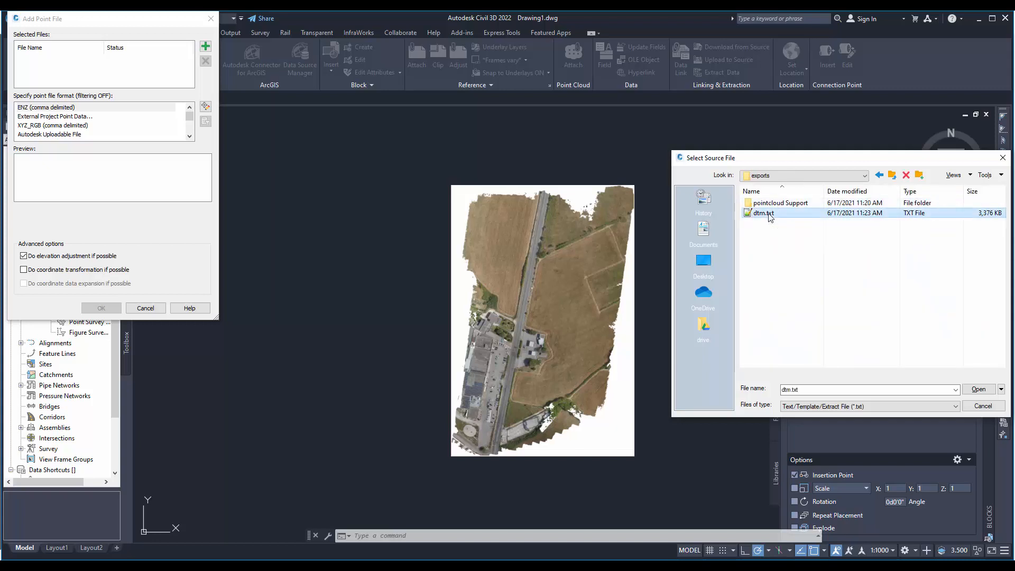
pyautogui.doubleClick(764, 212)
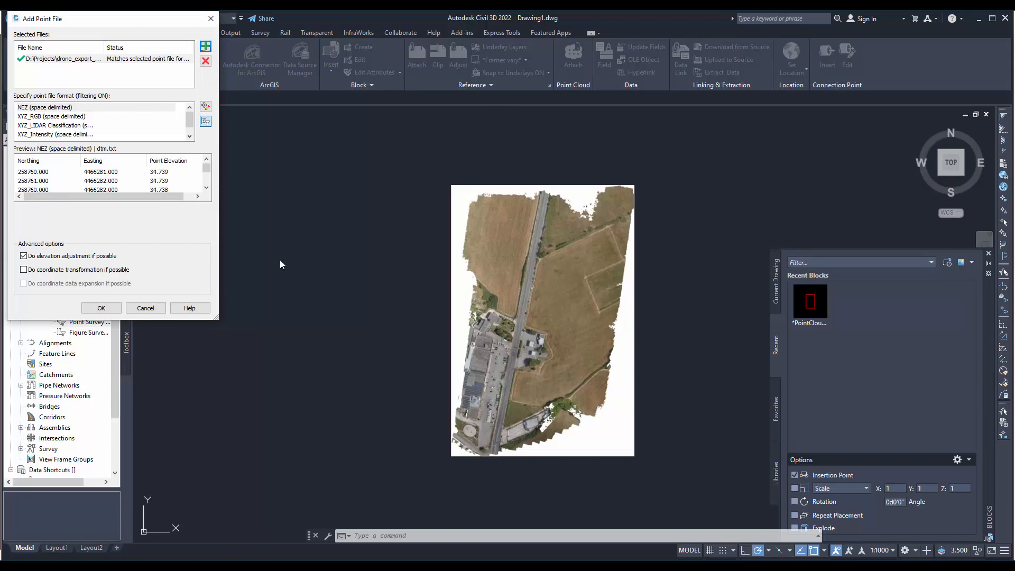
# - Set the point file format to ENZ (space delimited) and add dtm.txt to the surface
pyautogui.click(57, 127)
pyautogui.scroll(-1, 55, 131)
pyautogui.click(47, 134)
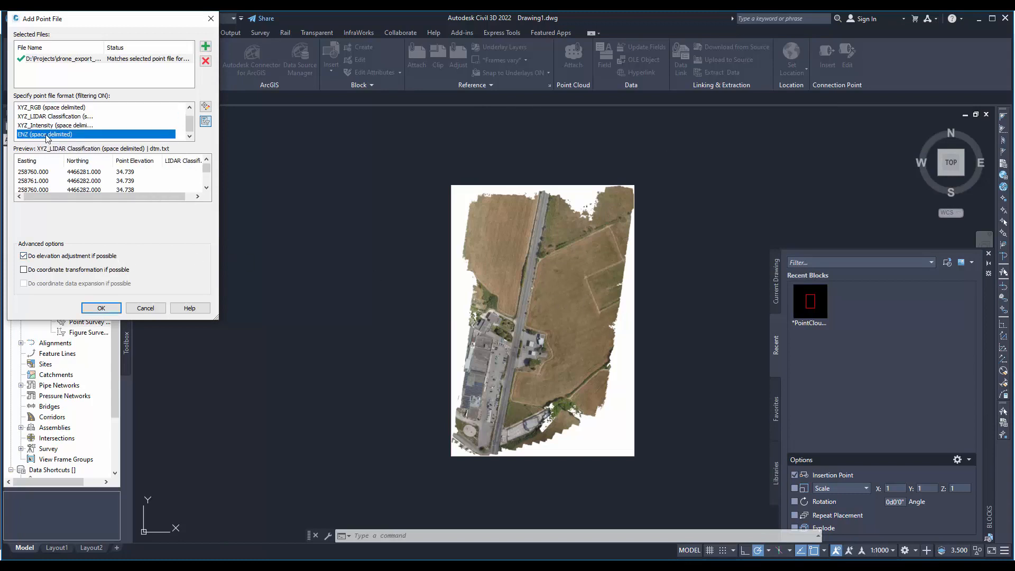
pyautogui.click(101, 308)
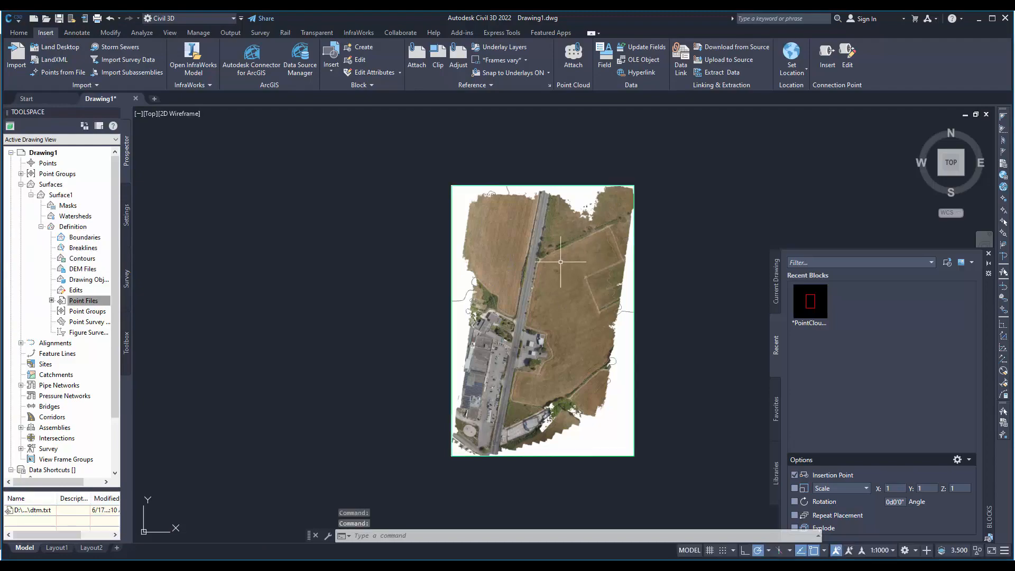
pyautogui.scroll(5, 555, 272)
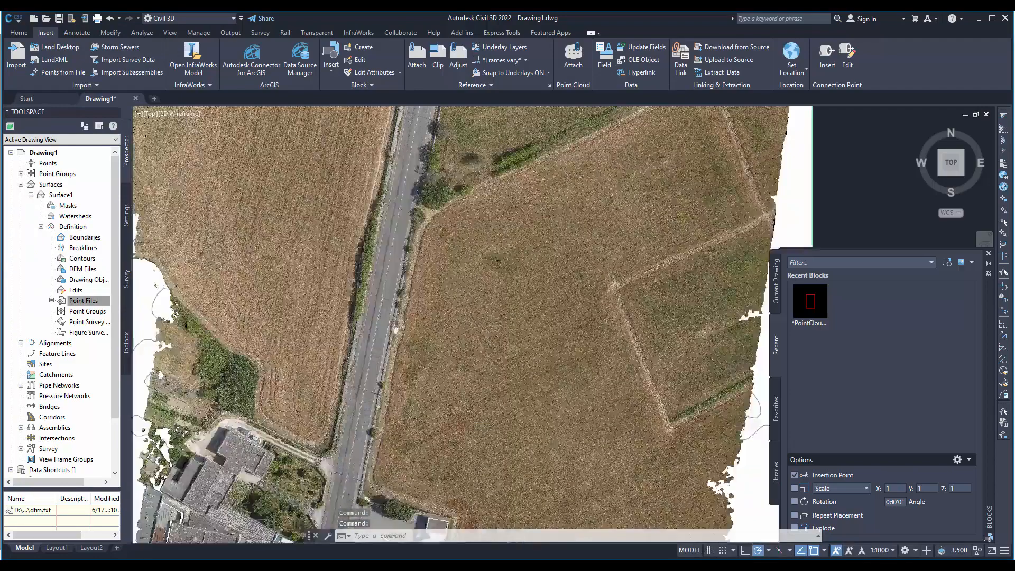
pyautogui.moveTo(515, 275); pyautogui.dragTo(495, 278, button='middle')
pyautogui.press('Escape')
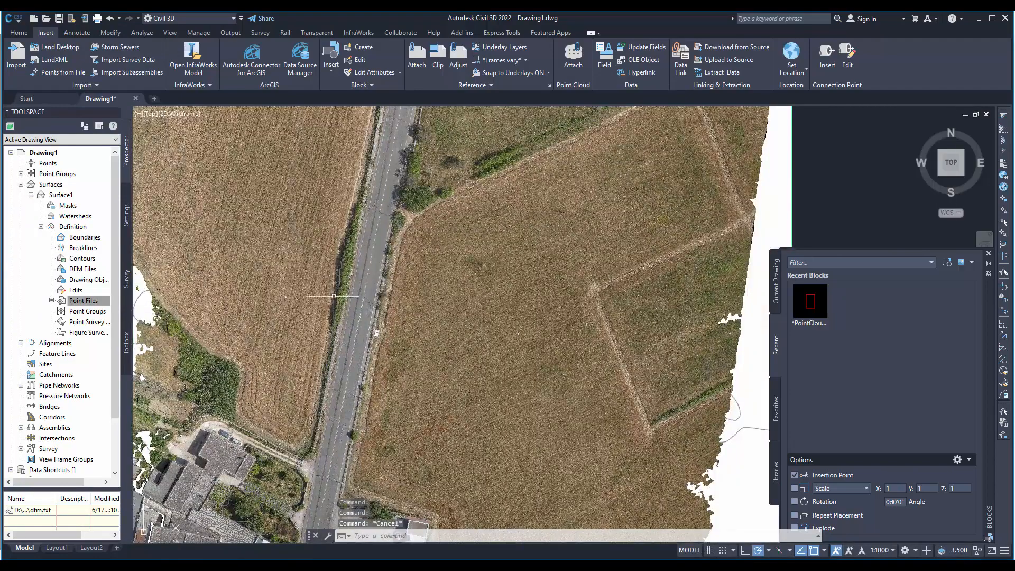
pyautogui.scroll(-8, 404, 219)
pyautogui.press('Escape')
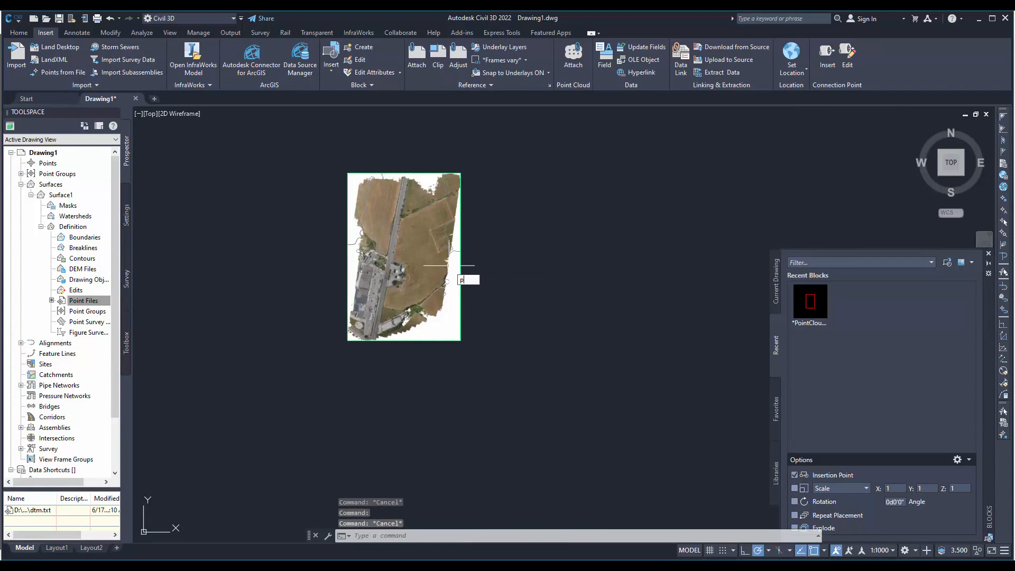
# - Attach the pointcloud project (.rcp) from the drone_export_LX\exports folder at insertion point 0,0,0 with scale 1 and rotation 0
pyautogui.click(573, 53)
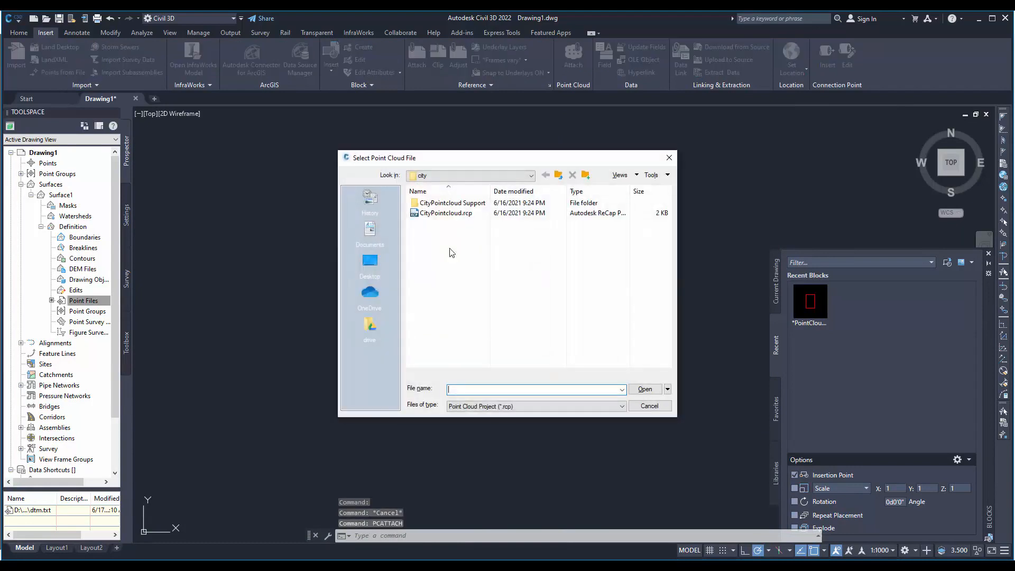
pyautogui.click(556, 178)
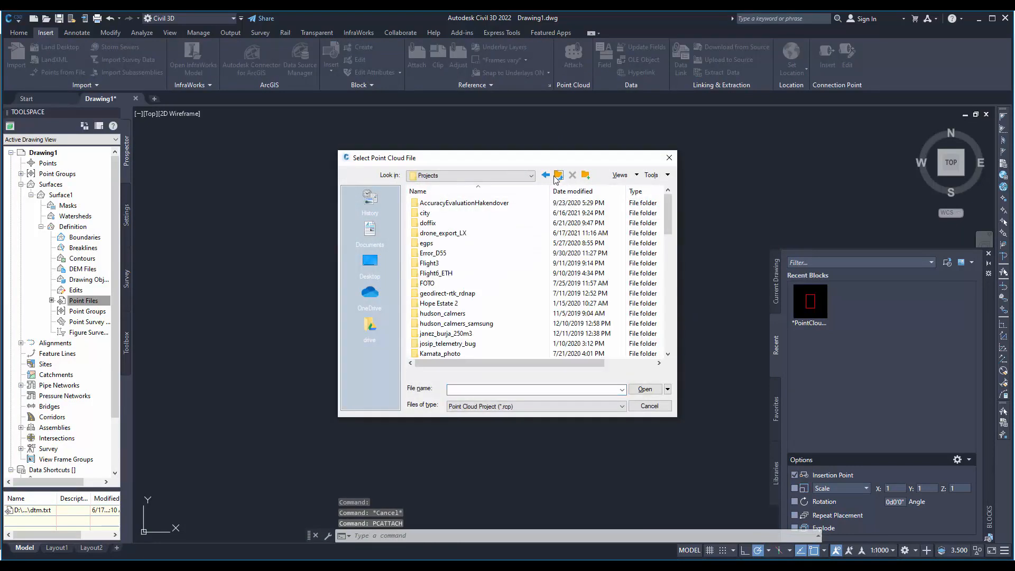
pyautogui.doubleClick(448, 233)
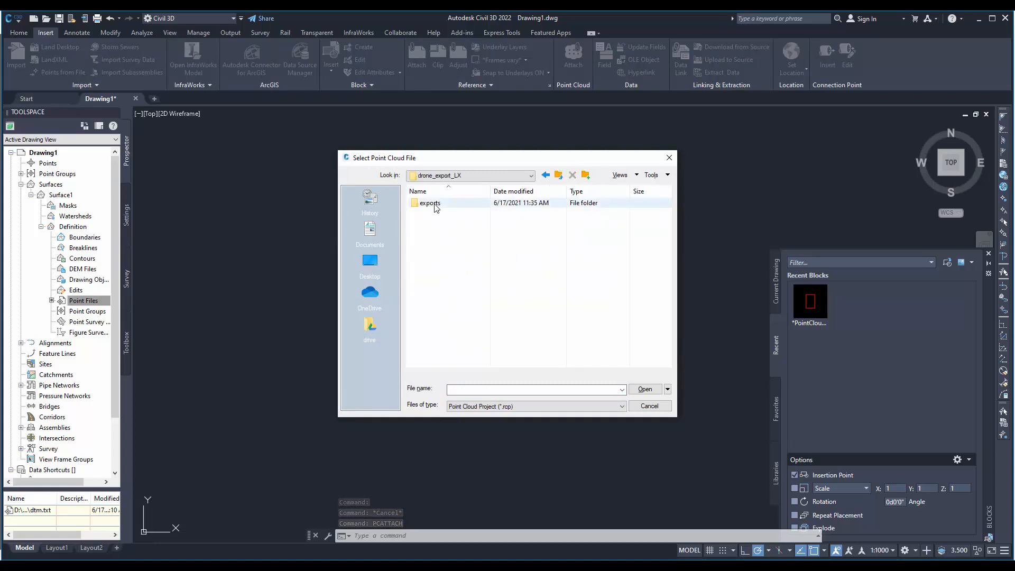
pyautogui.doubleClick(429, 203)
pyautogui.doubleClick(436, 213)
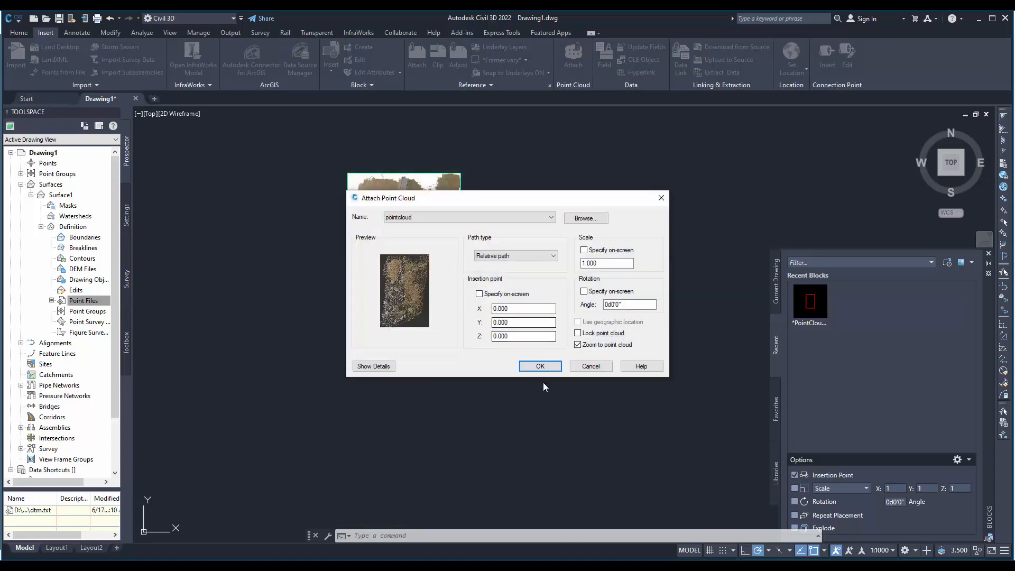
pyautogui.click(540, 366)
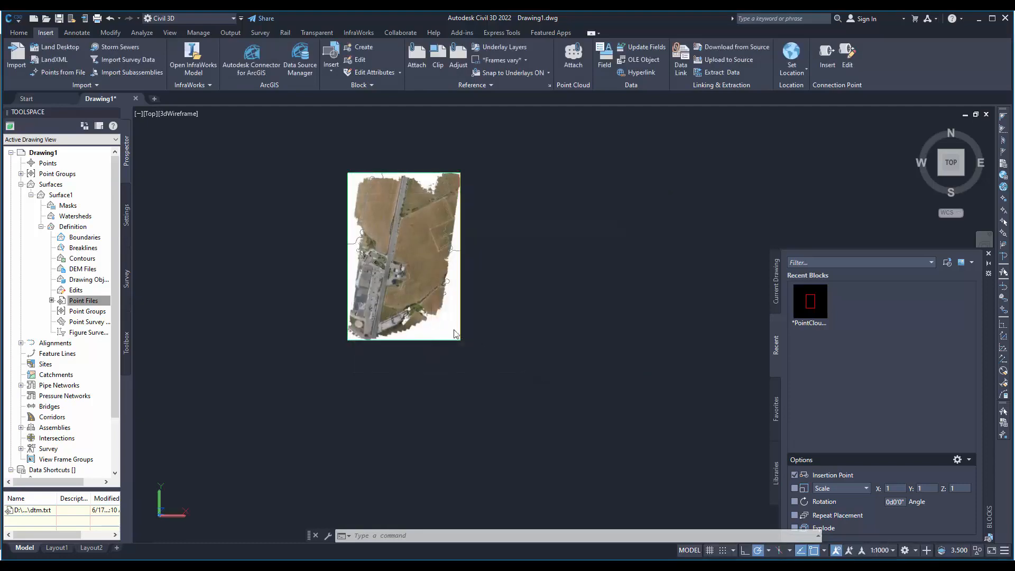
pyautogui.moveTo(535, 320); pyautogui.dragTo(412, 312, button='middle')
pyautogui.scroll(2, 411, 312)
pyautogui.scroll(8, 412, 312)
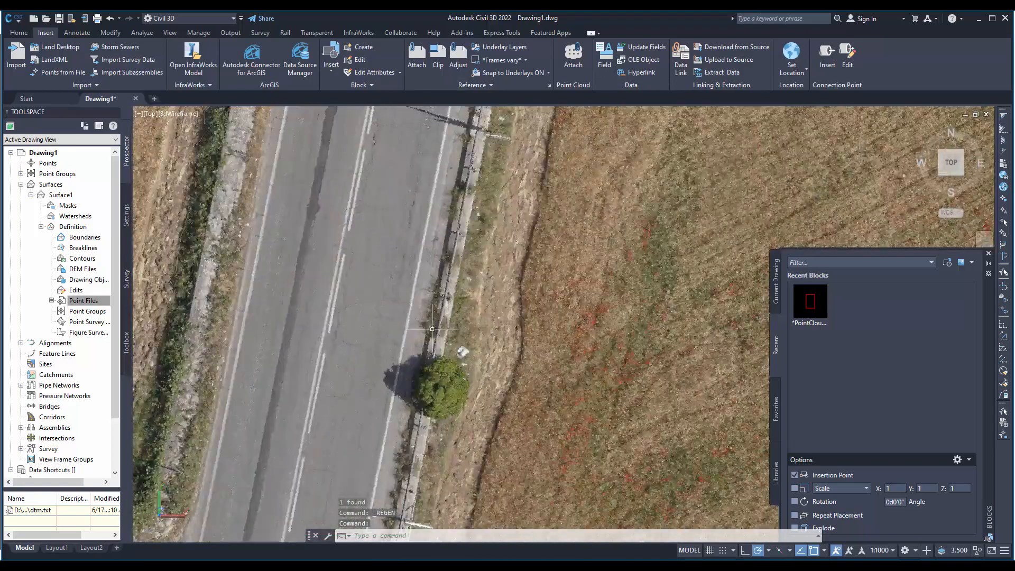
# - Examine how the attached point cloud matches the orthophoto along the road, the car park and the buildings
pyautogui.moveTo(423, 370); pyautogui.dragTo(563, 143, button='middle')
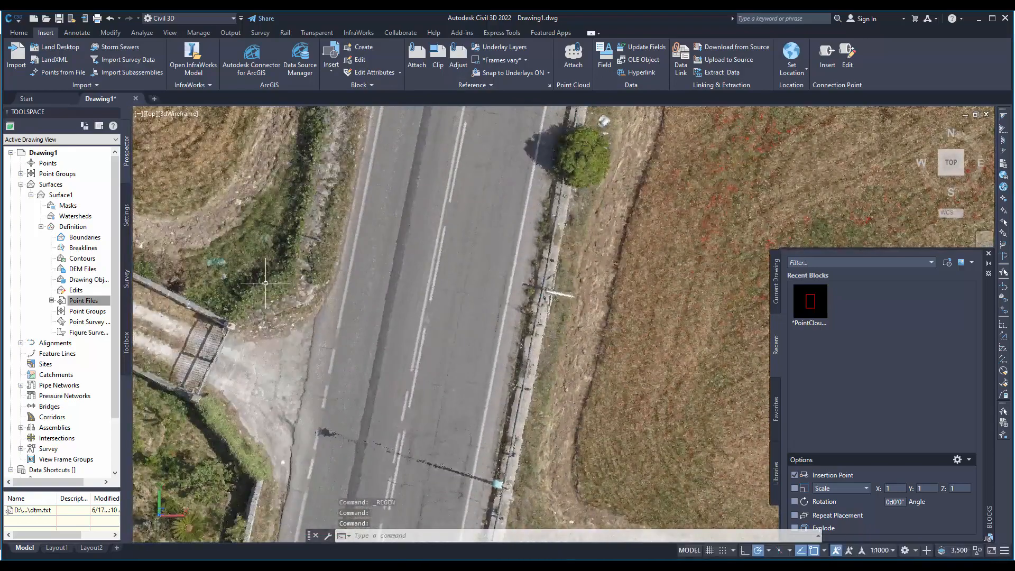
pyautogui.scroll(-10, 479, 297)
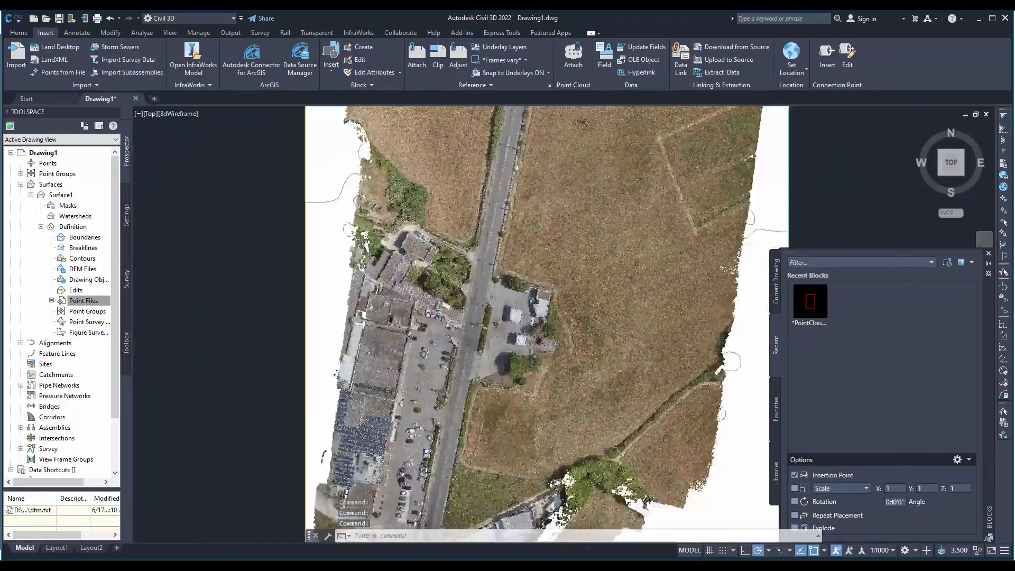
pyautogui.scroll(2, 479, 297)
pyautogui.scroll(6, 382, 392)
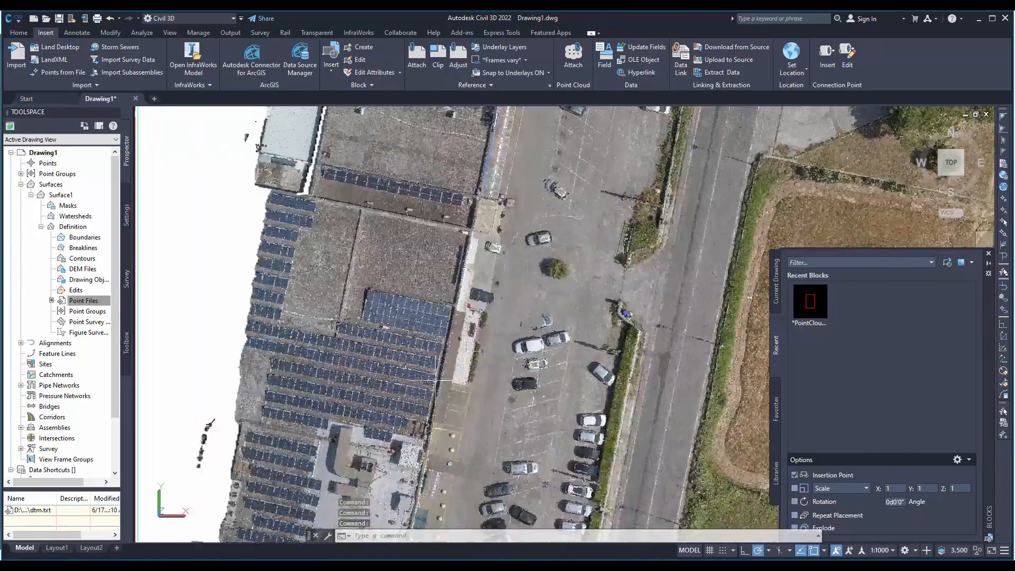
pyautogui.moveTo(586, 239); pyautogui.dragTo(475, 474, button='middle')
pyautogui.moveTo(667, 217); pyautogui.dragTo(533, 386, button='middle')
pyautogui.scroll(4, 553, 184)
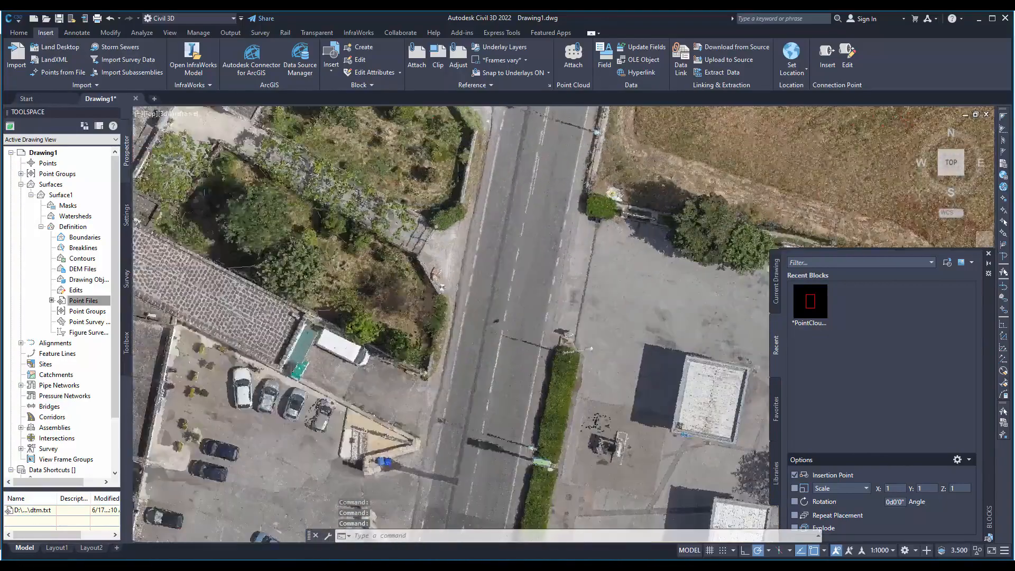
pyautogui.moveTo(519, 165); pyautogui.dragTo(494, 351, button='middle')
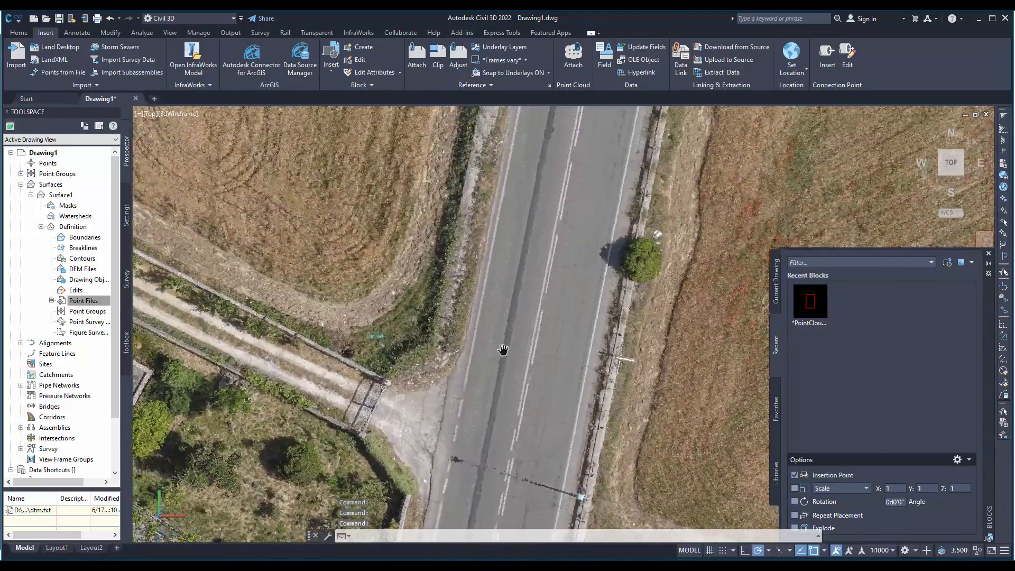
pyautogui.scroll(4, 490, 244)
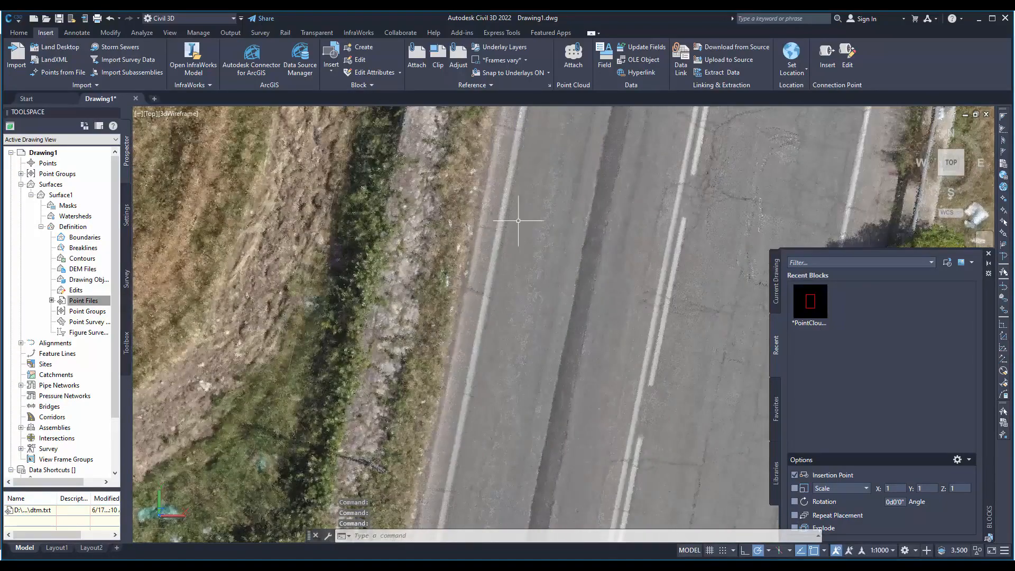
pyautogui.scroll(-3, 518, 227)
pyautogui.scroll(-3, 533, 267)
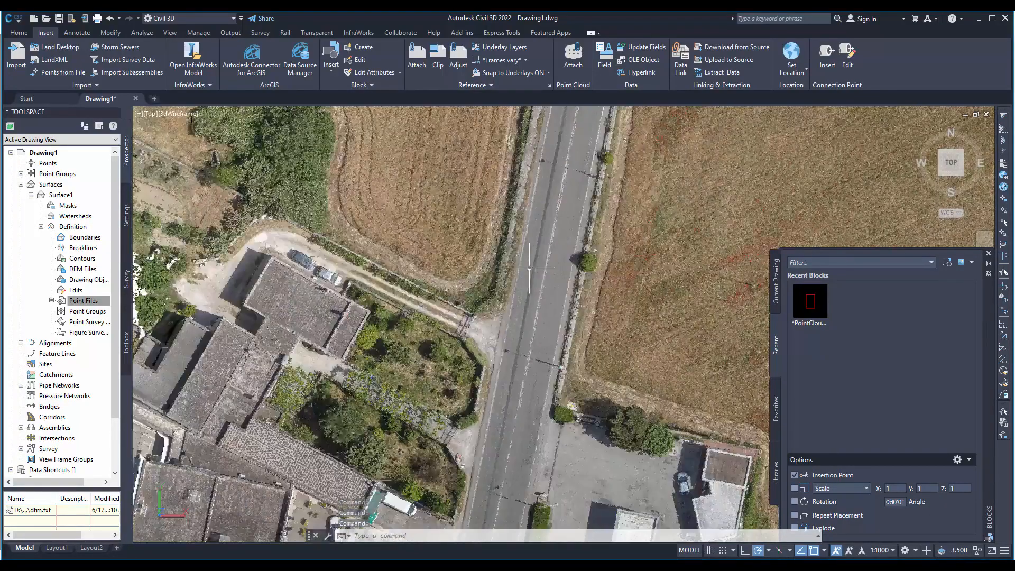
# - Start a line on the road's western white edge marking and draw its first segment northwards, snapping to point cloud points
pyautogui.moveTo(510, 355); pyautogui.dragTo(336, 333, button='middle')
pyautogui.scroll(6, 372, 263)
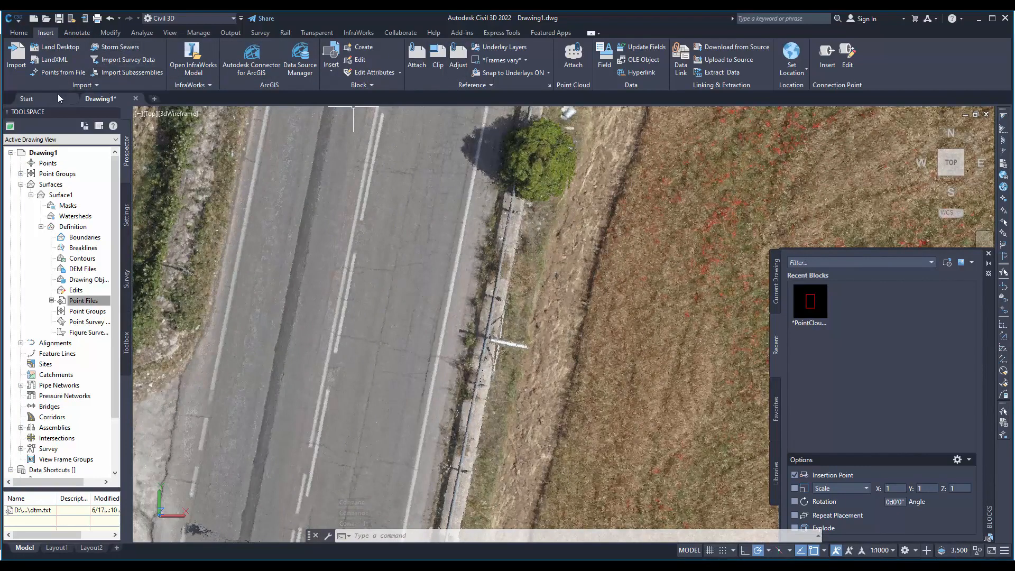
pyautogui.click(22, 33)
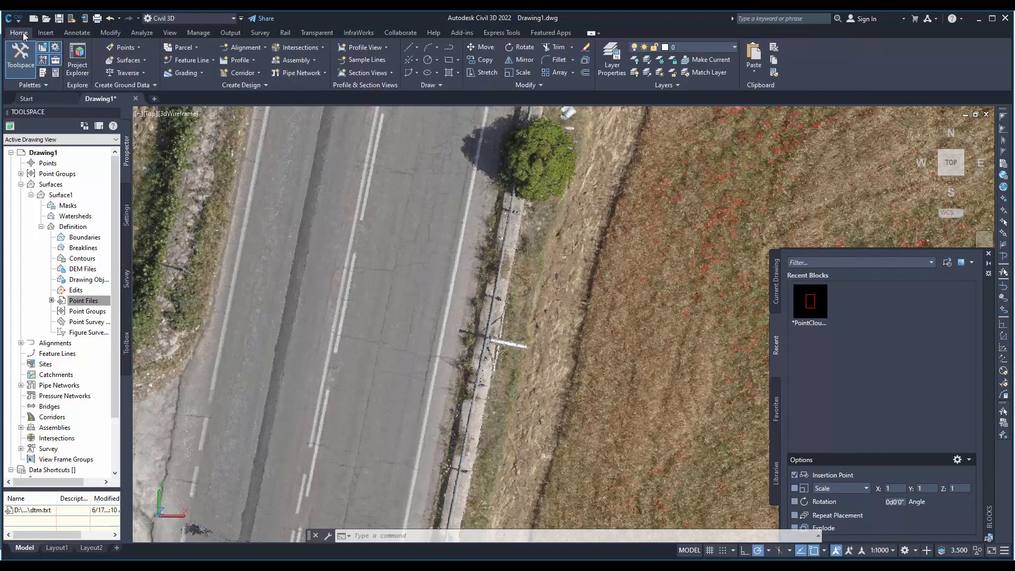
pyautogui.click(415, 47)
pyautogui.click(439, 64)
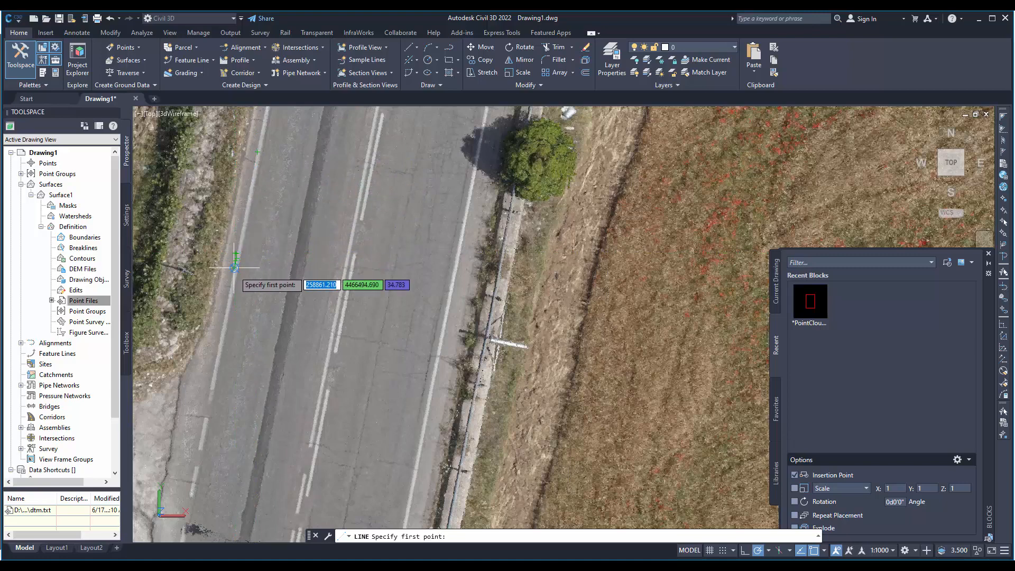
pyautogui.click(229, 296)
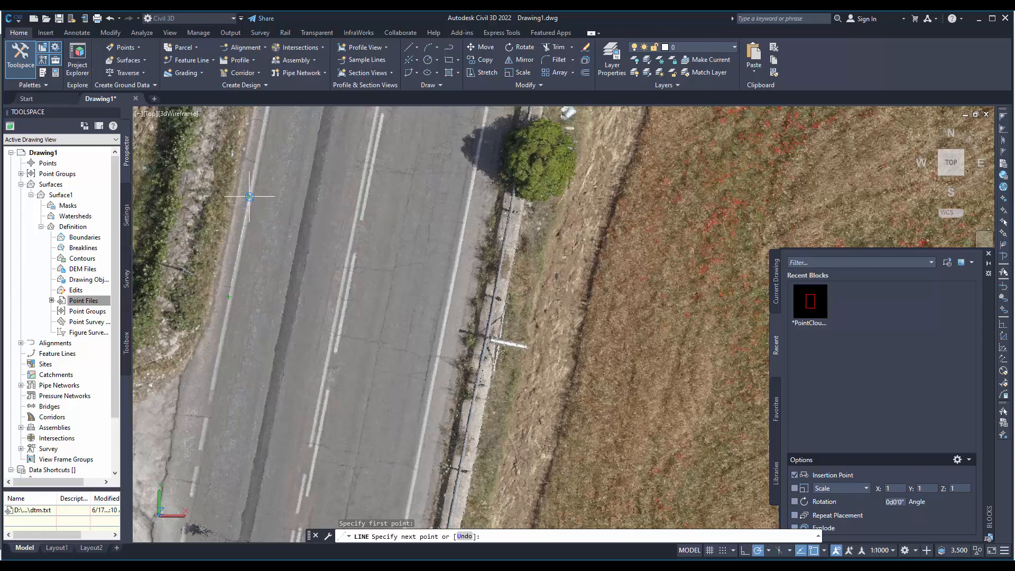
pyautogui.moveTo(301, 182); pyautogui.dragTo(385, 446, button='middle')
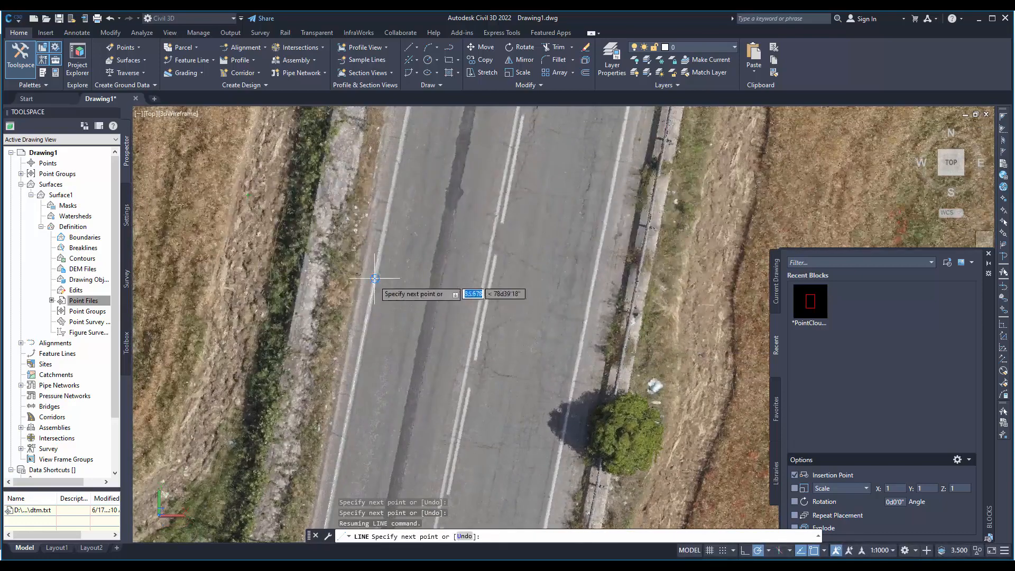
pyautogui.scroll(3, 375, 279)
pyautogui.scroll(2, 375, 278)
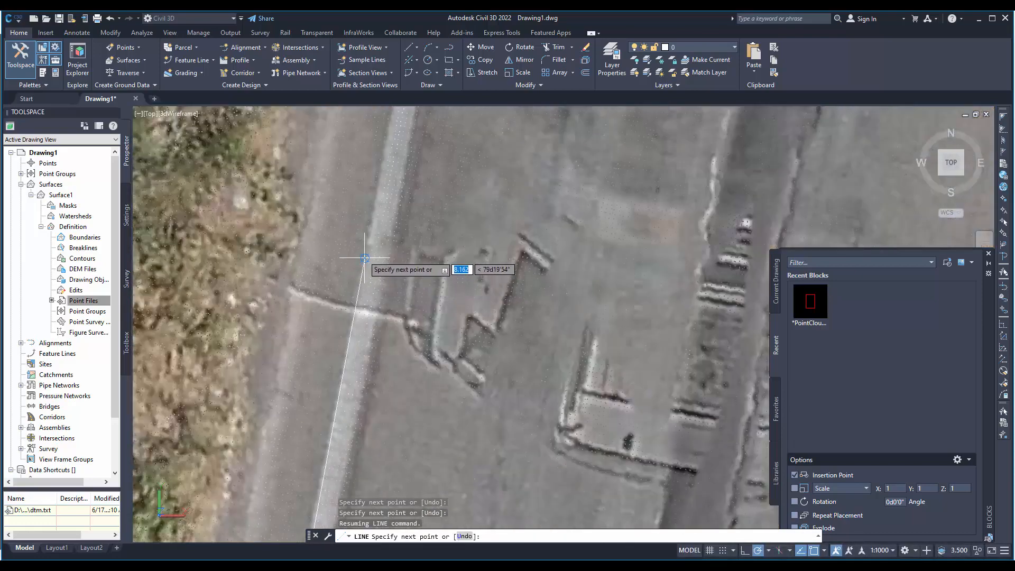
pyautogui.click(365, 254)
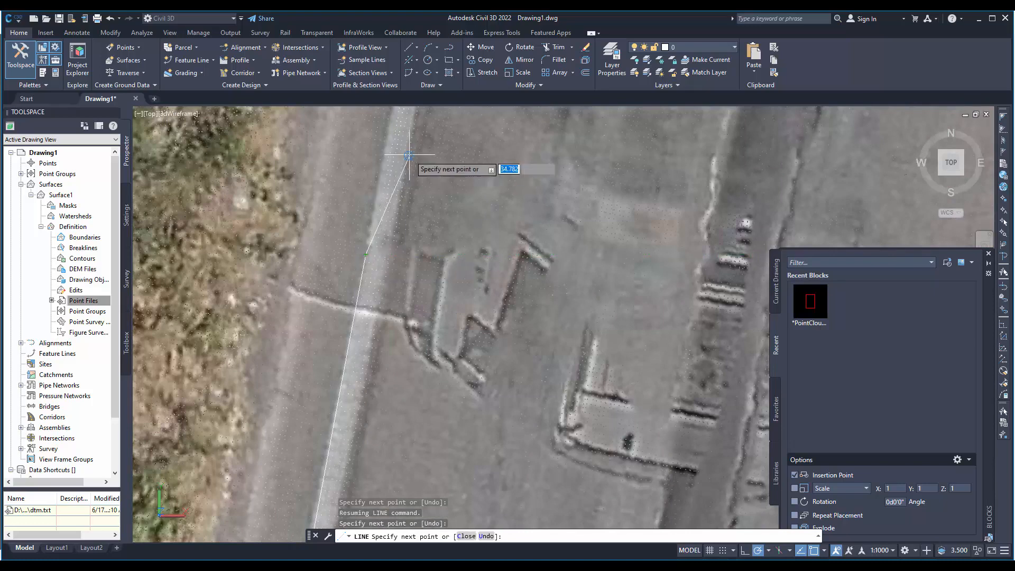
# - Continue the line with four more segments northwards along the same white edge marking and finish it
pyautogui.moveTo(408, 158); pyautogui.dragTo(410, 510, button='middle')
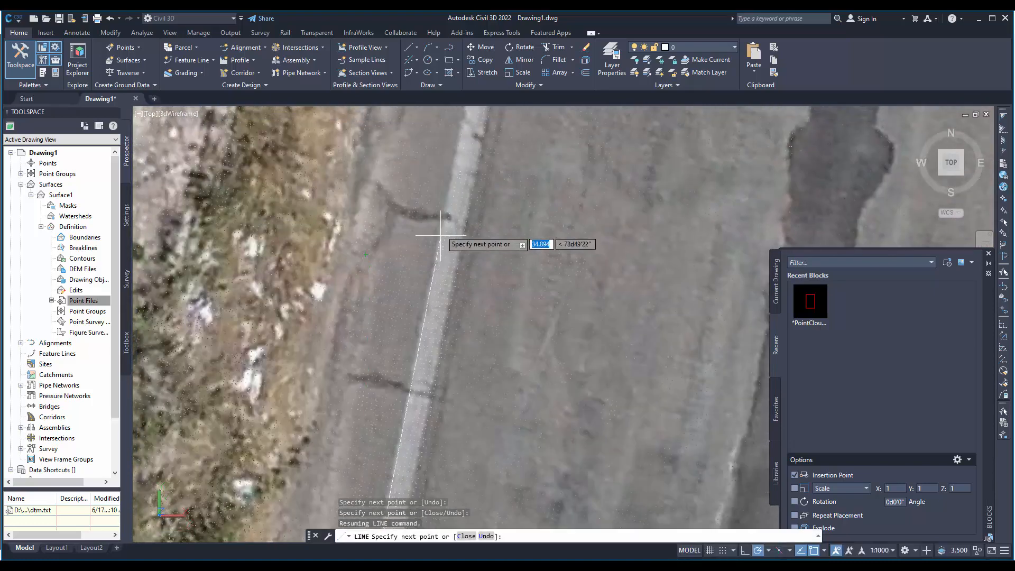
pyautogui.click(452, 179)
pyautogui.moveTo(520, 147); pyautogui.dragTo(554, 514, button='middle')
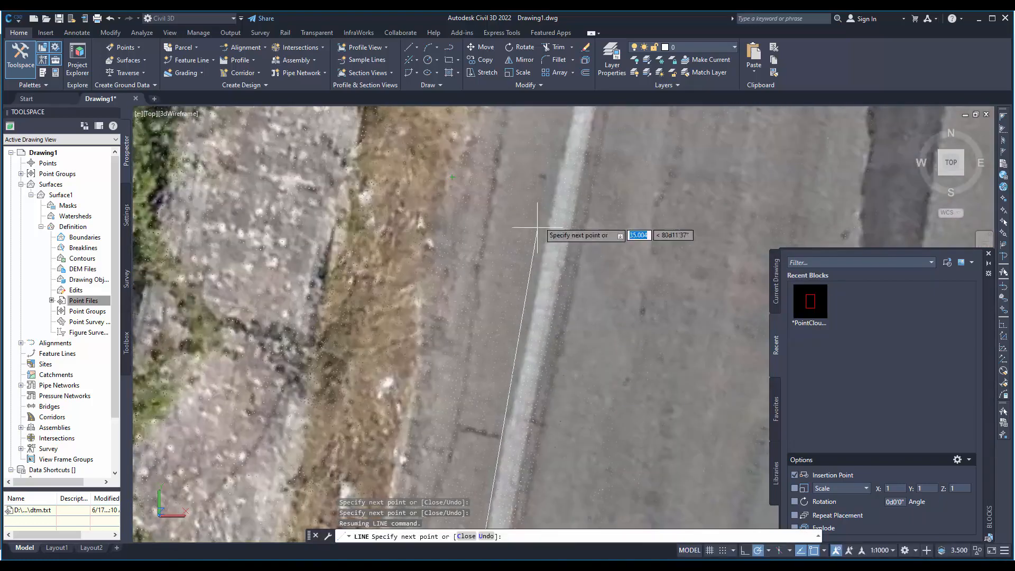
pyautogui.click(569, 133)
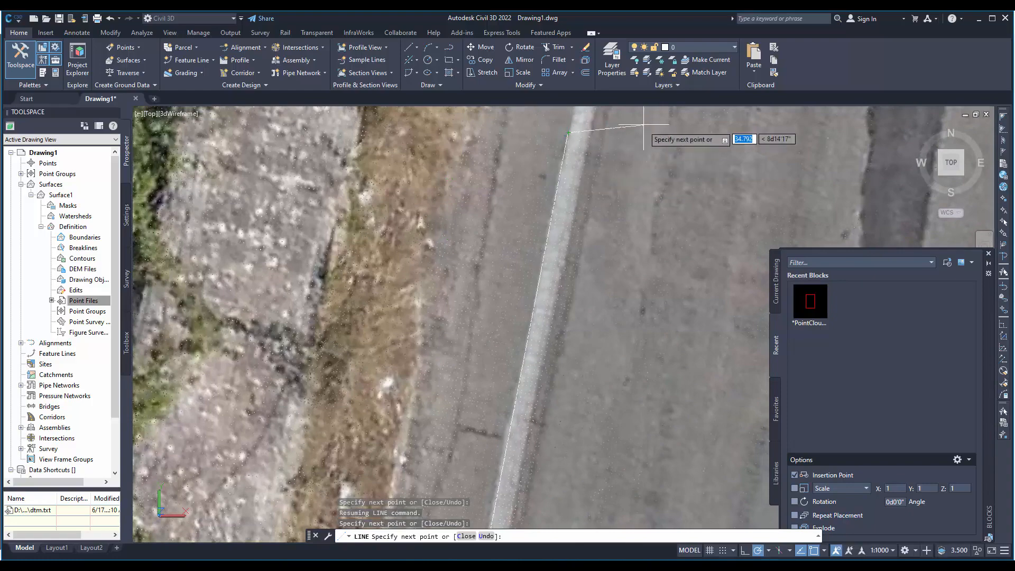
pyautogui.moveTo(644, 125); pyautogui.dragTo(503, 529, button='middle')
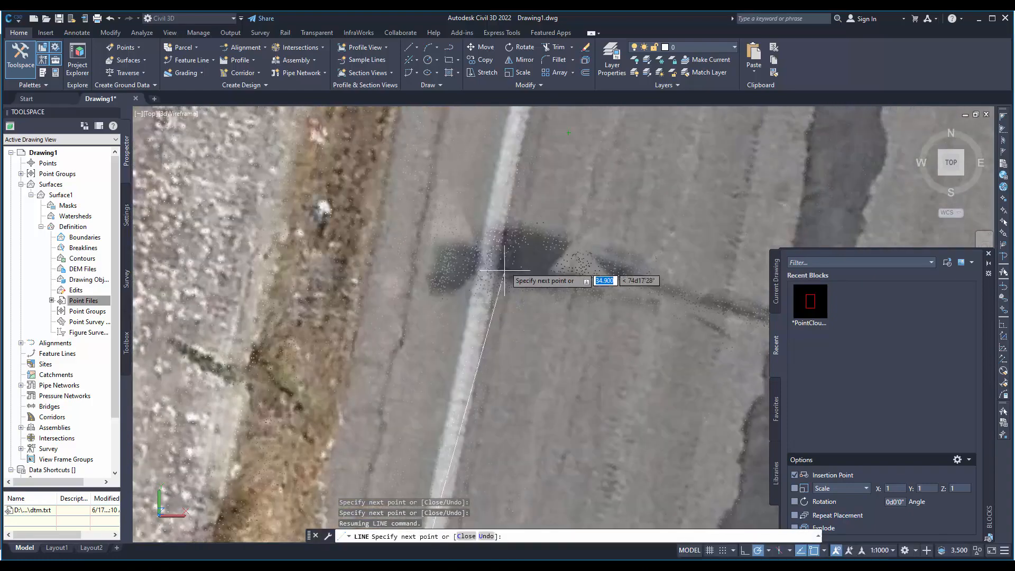
pyautogui.click(501, 137)
pyautogui.moveTo(499, 435); pyautogui.dragTo(500, 456, button='middle')
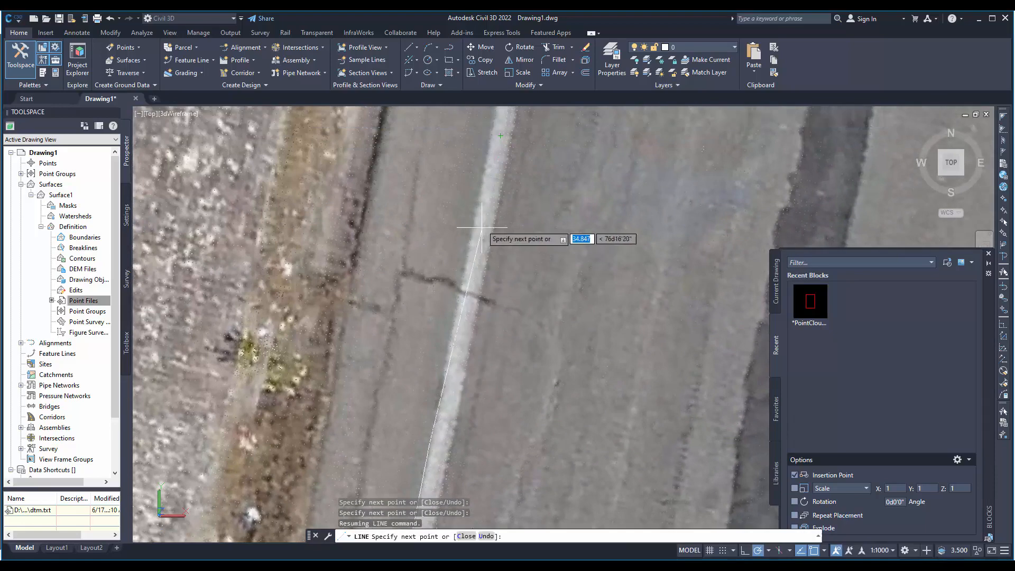
pyautogui.click(491, 135)
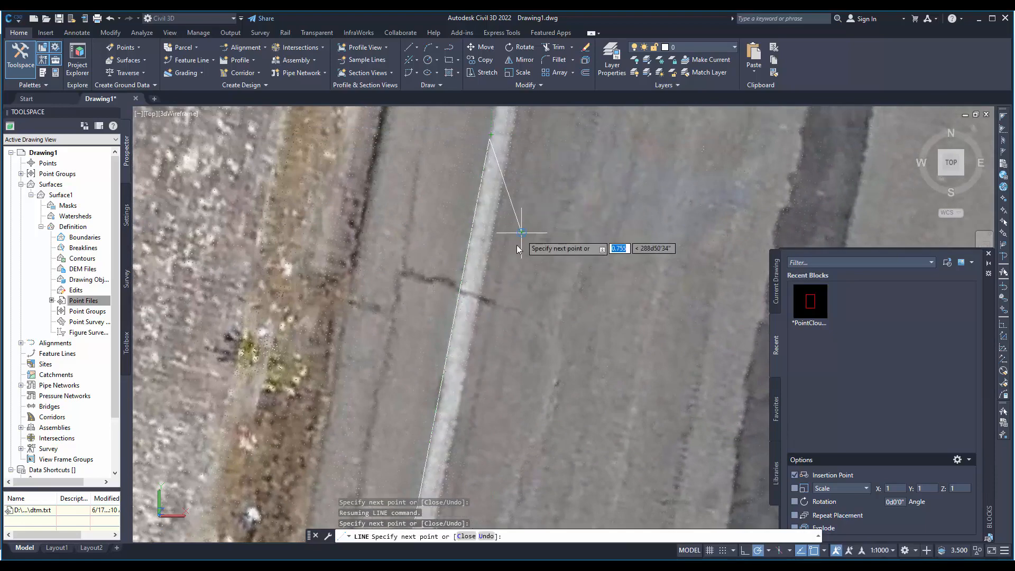
pyautogui.click(542, 254)
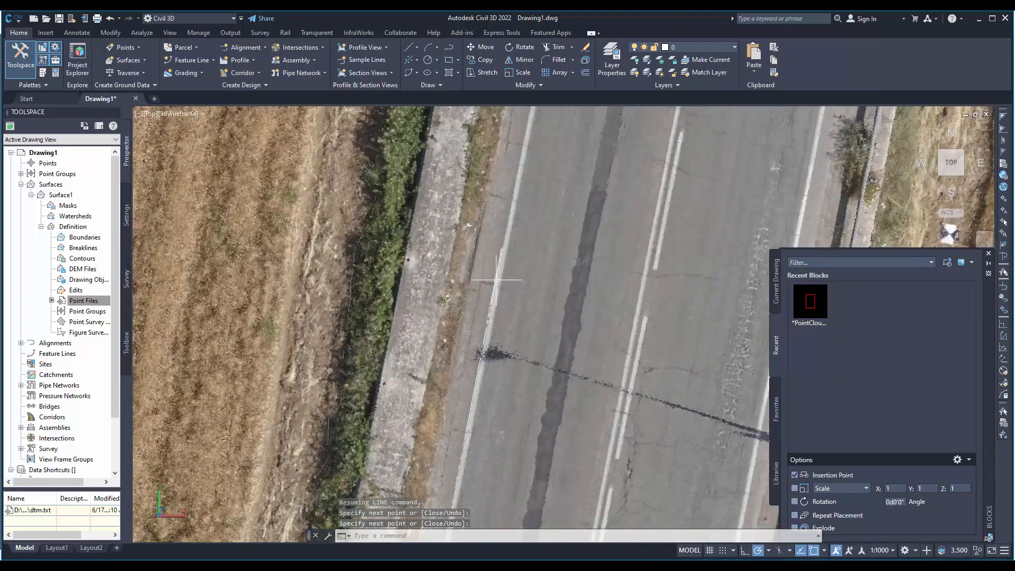
# - Close the Blocks palette and show the whole surveyed site in plan
pyautogui.scroll(-6, 496, 280)
pyautogui.moveTo(523, 380); pyautogui.dragTo(405, 302, button='middle')
pyautogui.scroll(-2, 405, 301)
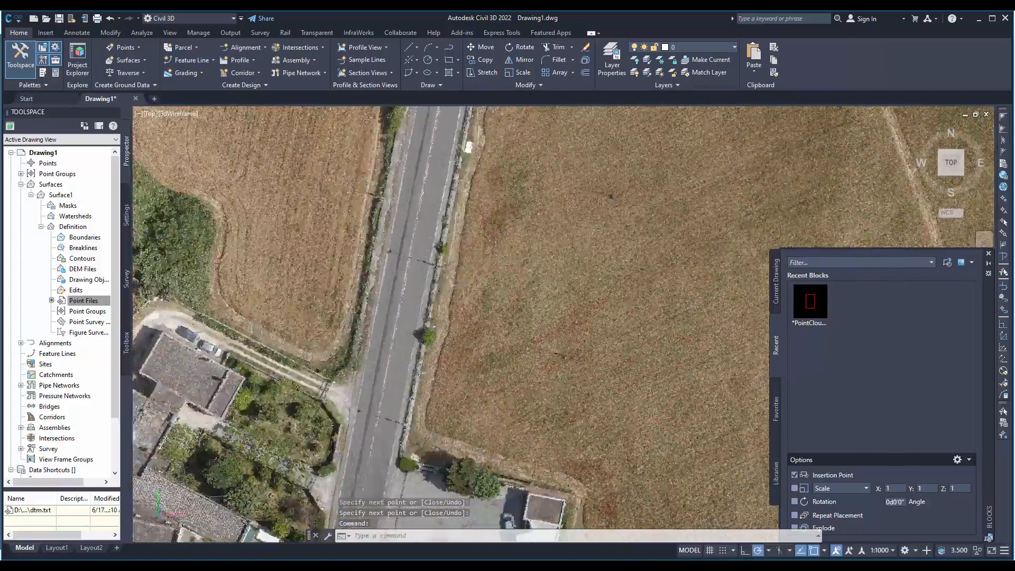
pyautogui.scroll(-2, 489, 361)
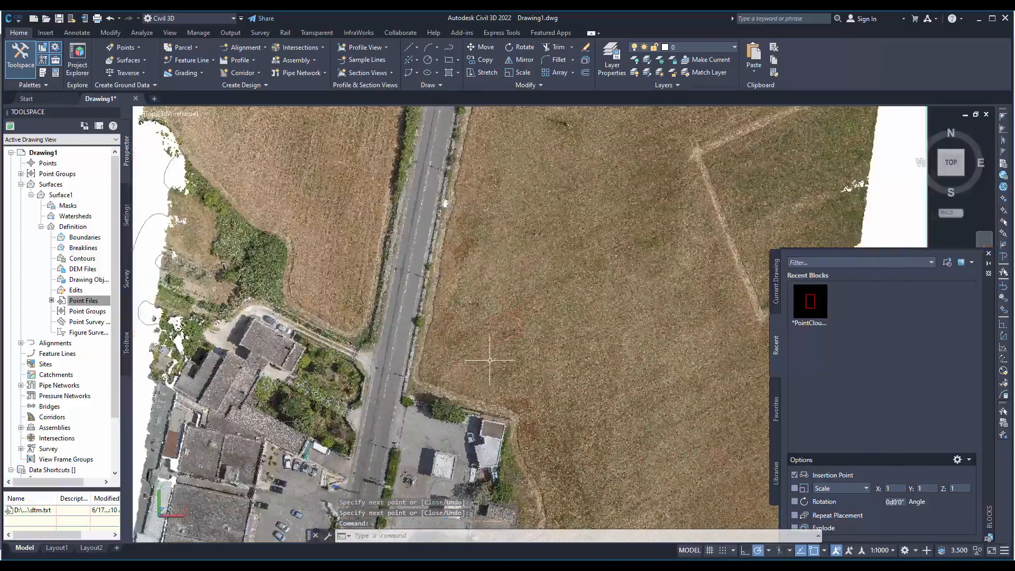
pyautogui.click(988, 254)
pyautogui.scroll(-4, 476, 338)
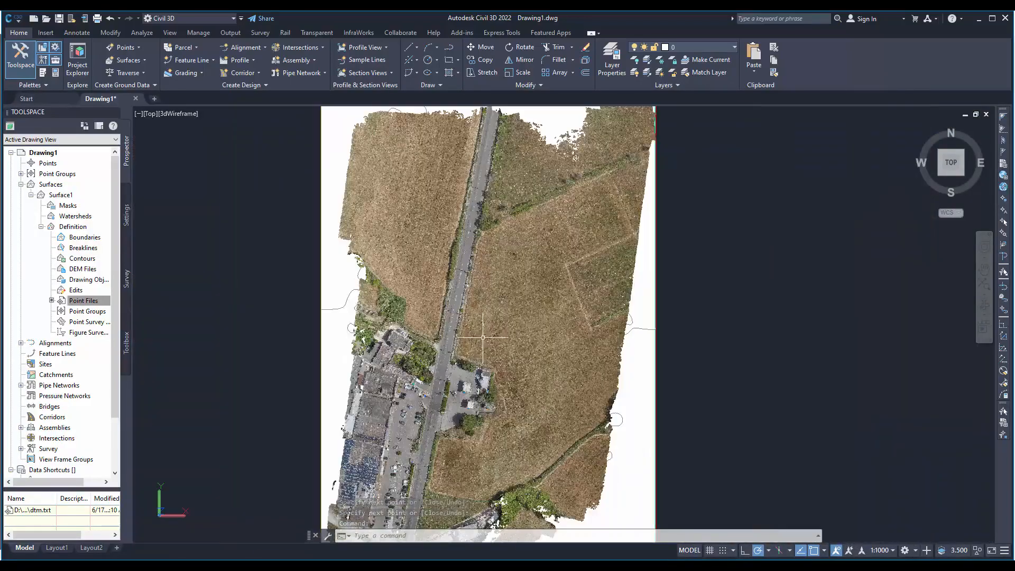
# - Examine the point cloud, surface and orthophoto in a tilted 3D view, including the road close up
pyautogui.keyDown('shift'); pyautogui.moveTo(542, 385); pyautogui.dragTo(635, 252, button='middle'); pyautogui.keyUp('shift')
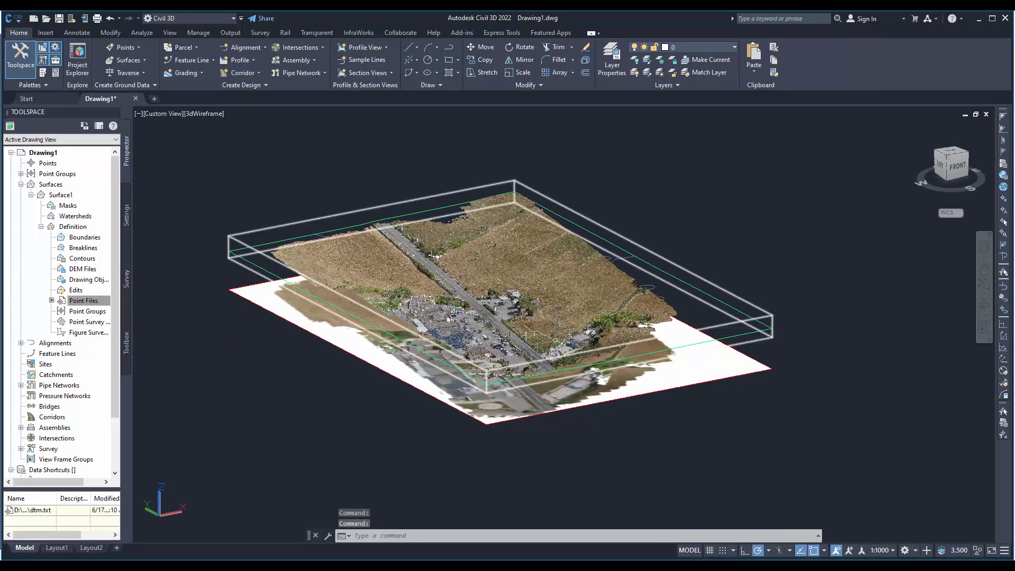
pyautogui.scroll(6, 436, 256)
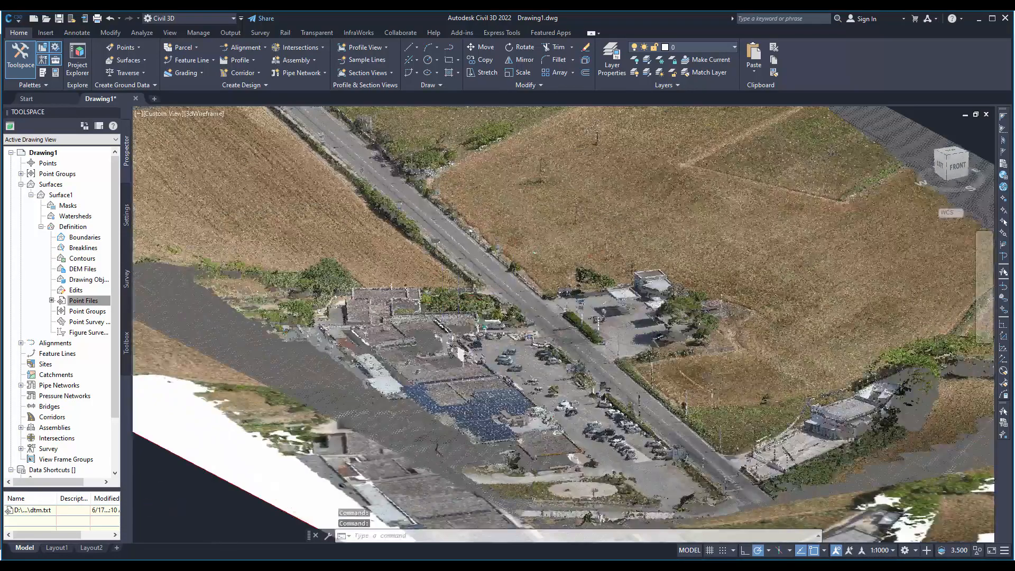
pyautogui.scroll(5, 435, 256)
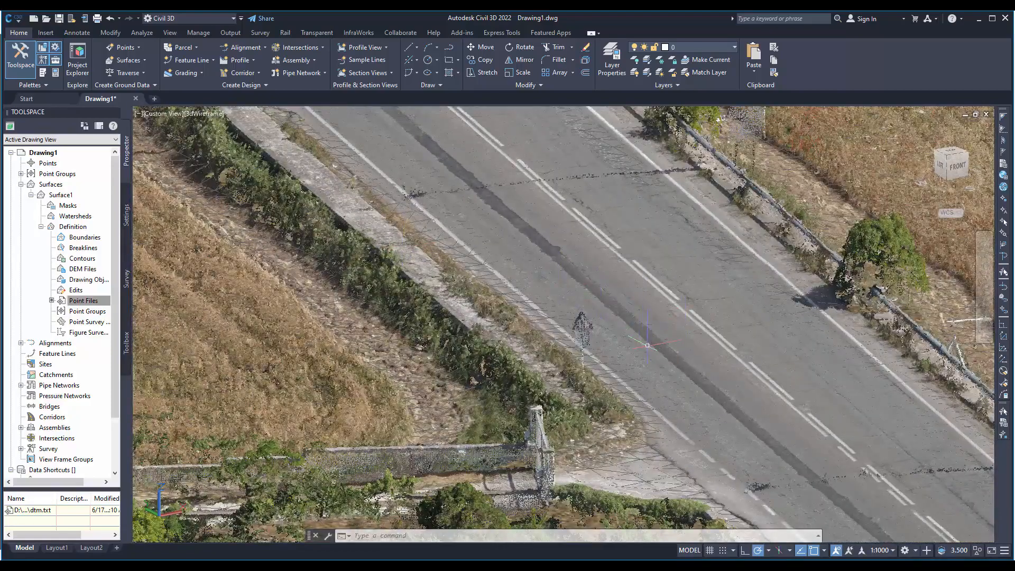
pyautogui.keyDown('shift'); pyautogui.moveTo(604, 293); pyautogui.dragTo(555, 305, button='middle'); pyautogui.keyUp('shift')
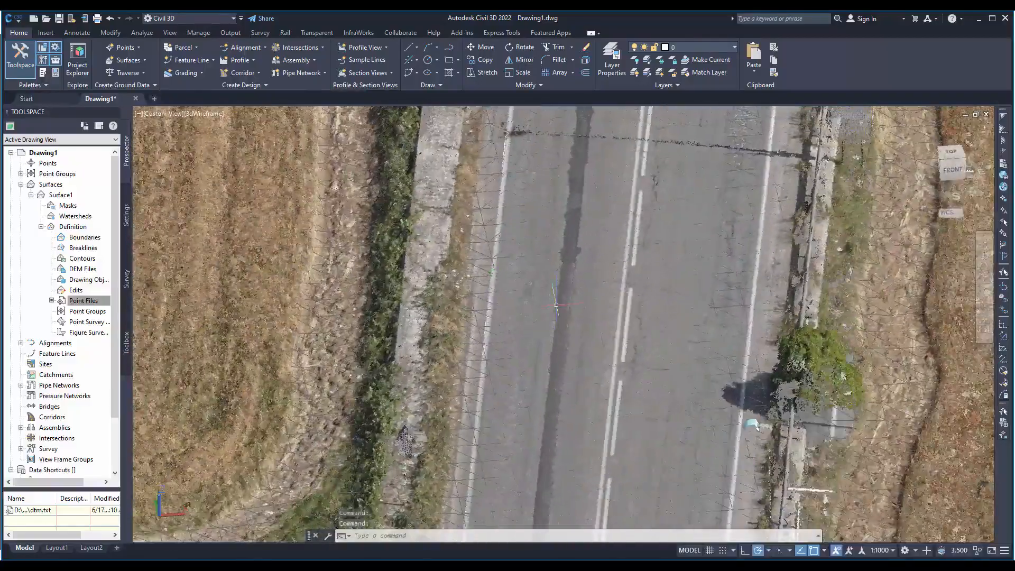
pyautogui.scroll(-8, 555, 306)
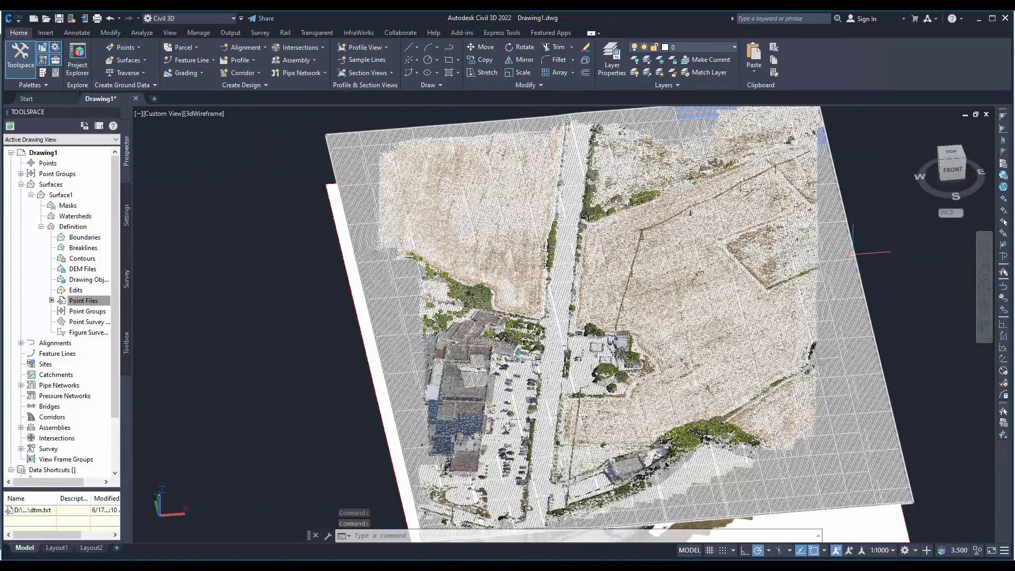
pyautogui.press('Escape')
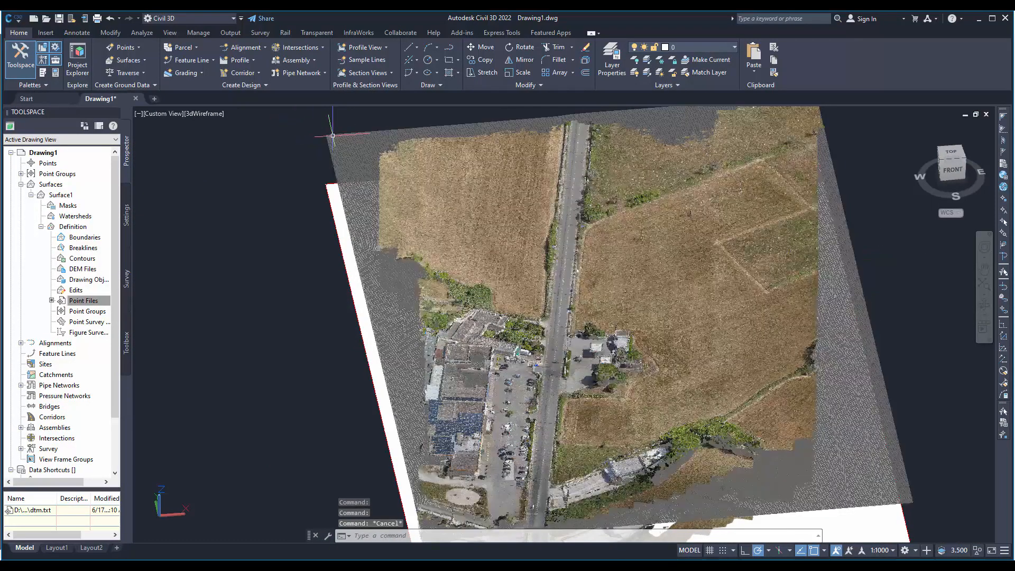
pyautogui.click(332, 135)
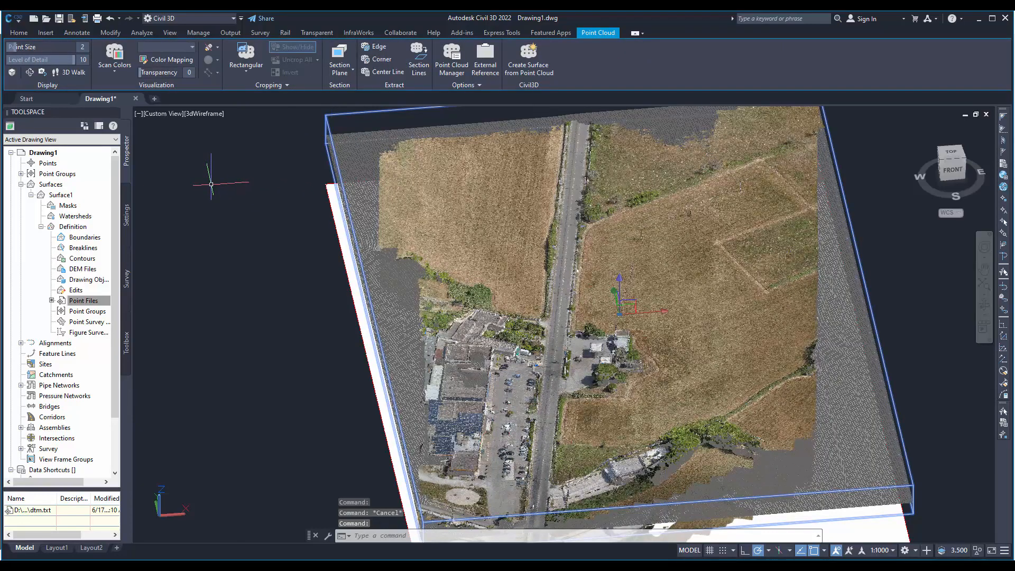
pyautogui.press('Escape')
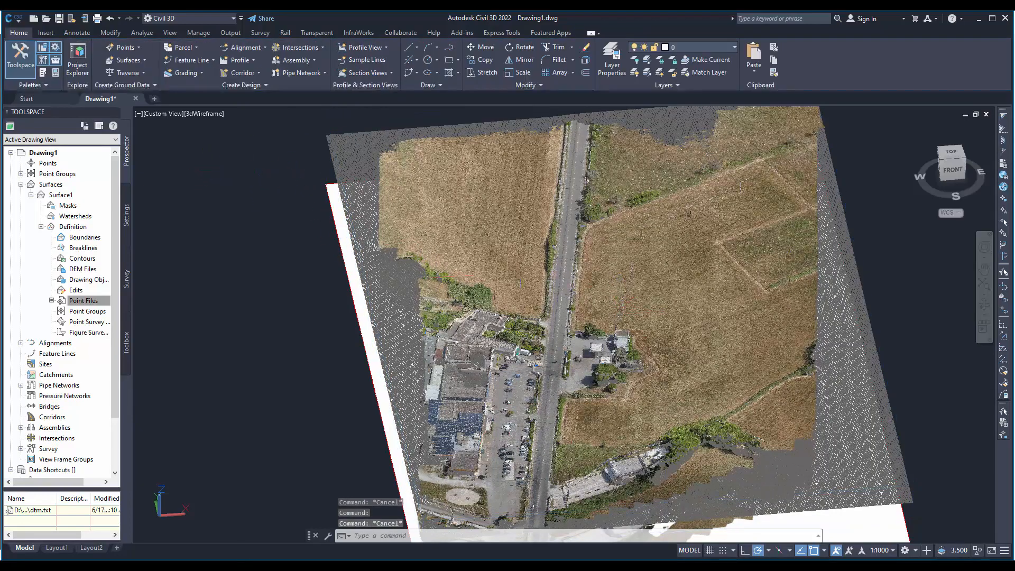
# - Drape the orthophoto image PointCloud_2021_06_15-20_42_44 over Surface1, keeping the proposed render material name, and clear the selection
pyautogui.click(57, 185)
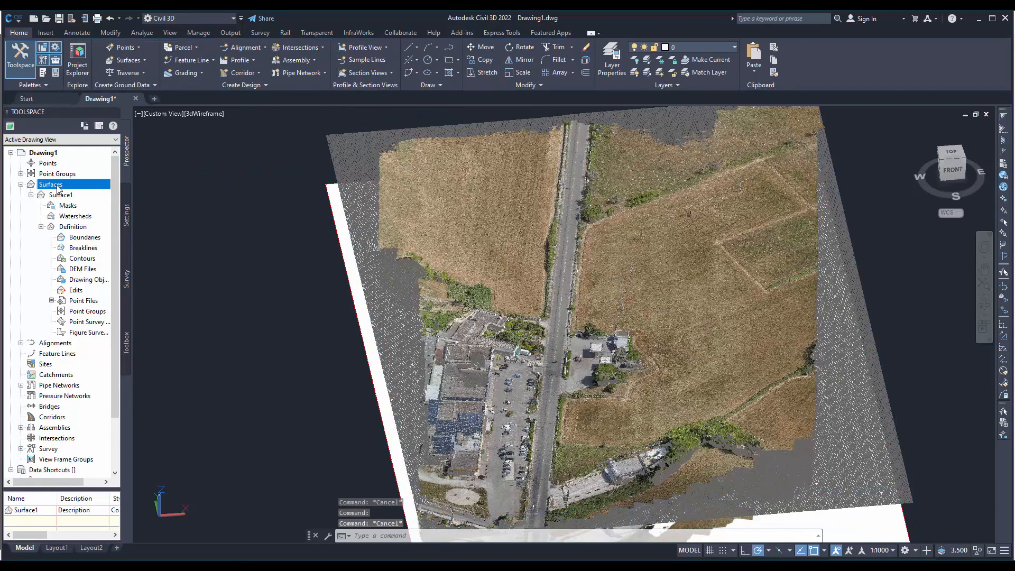
pyautogui.scroll(5, 337, 185)
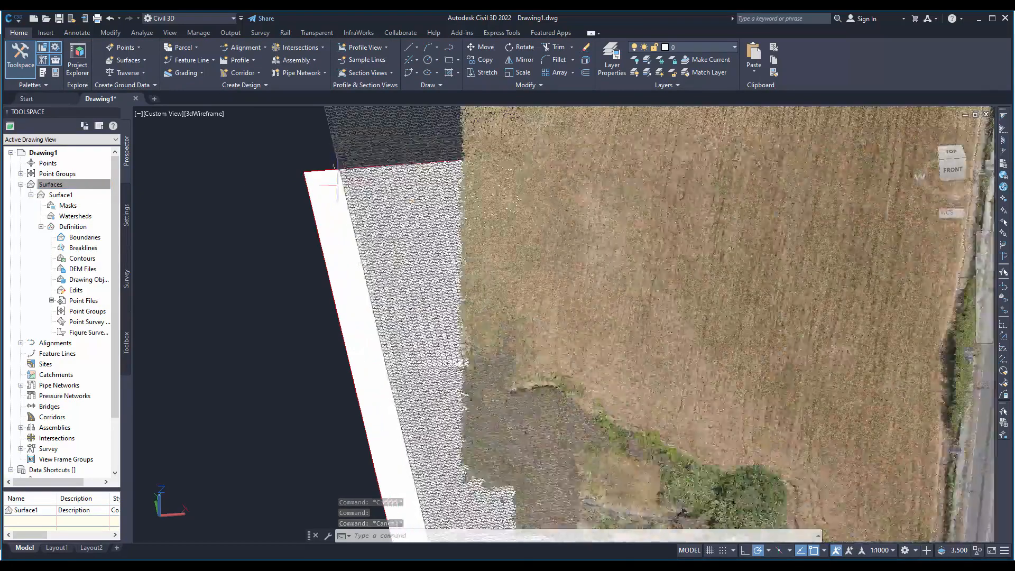
pyautogui.scroll(2, 339, 188)
pyautogui.click(364, 205)
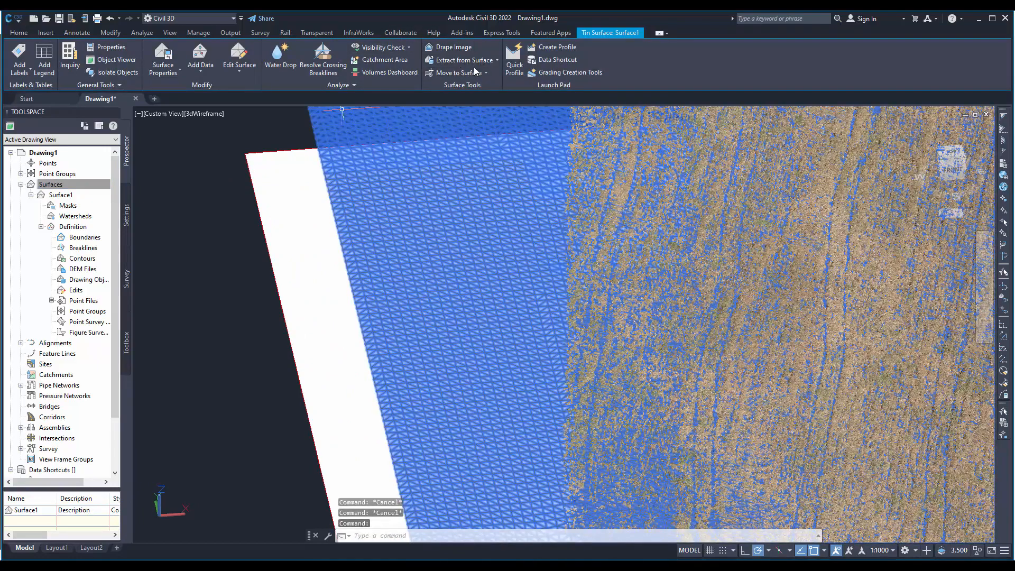
pyautogui.click(455, 47)
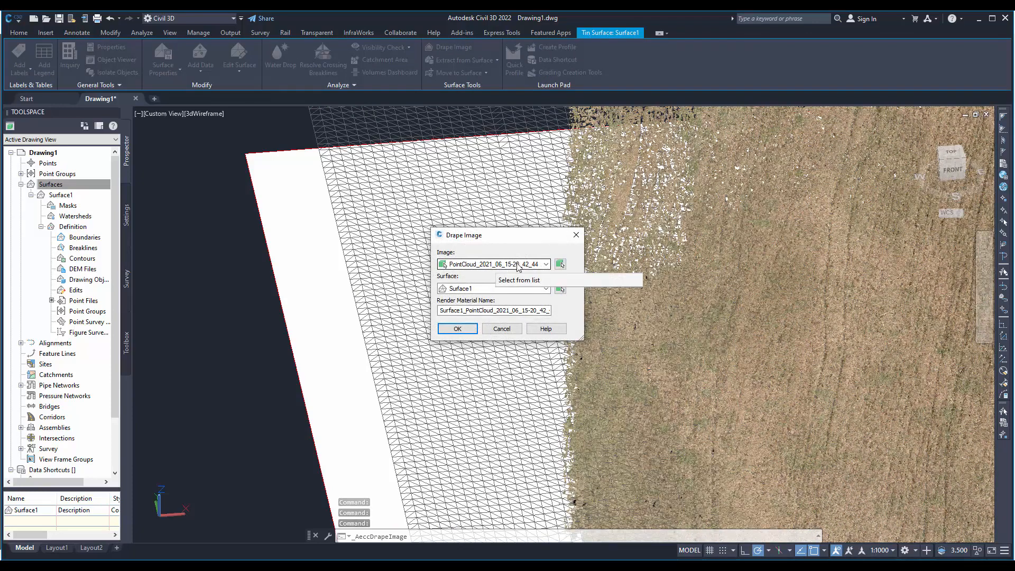
pyautogui.click(463, 333)
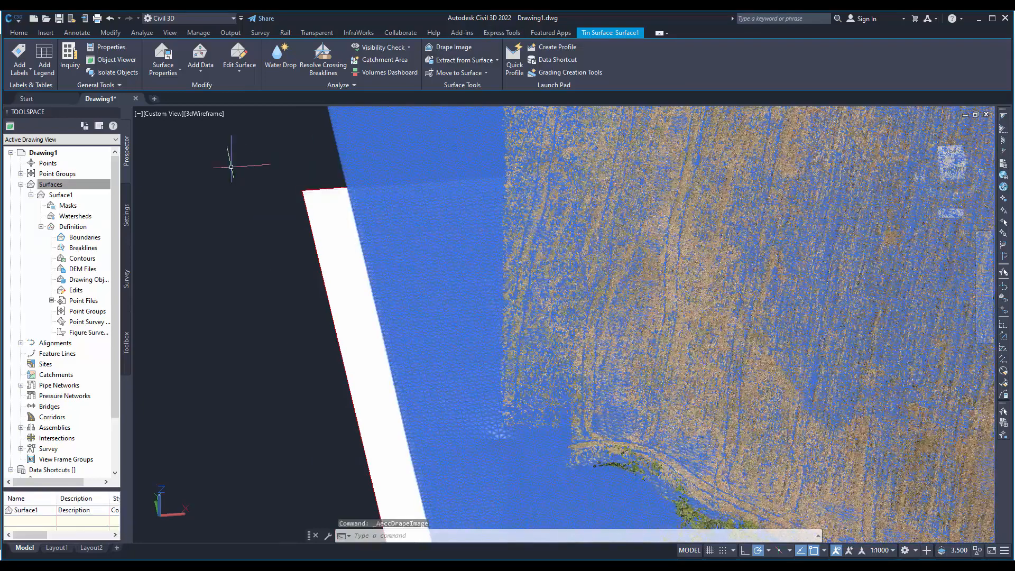
pyautogui.click(217, 281)
pyautogui.press('Escape')
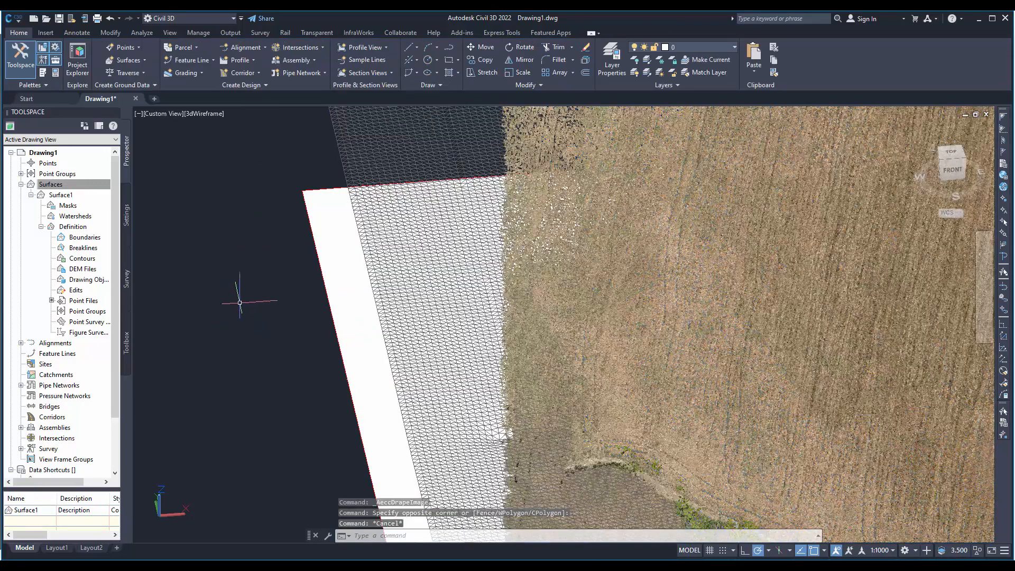
# - Switch the viewport's visual style to Realistic
pyautogui.click(225, 239)
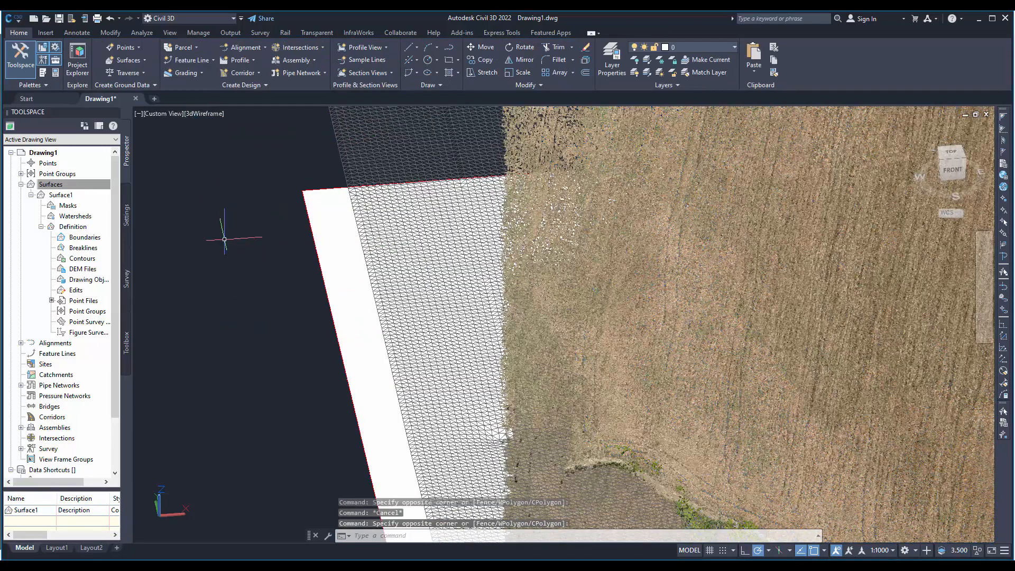
pyautogui.click(207, 113)
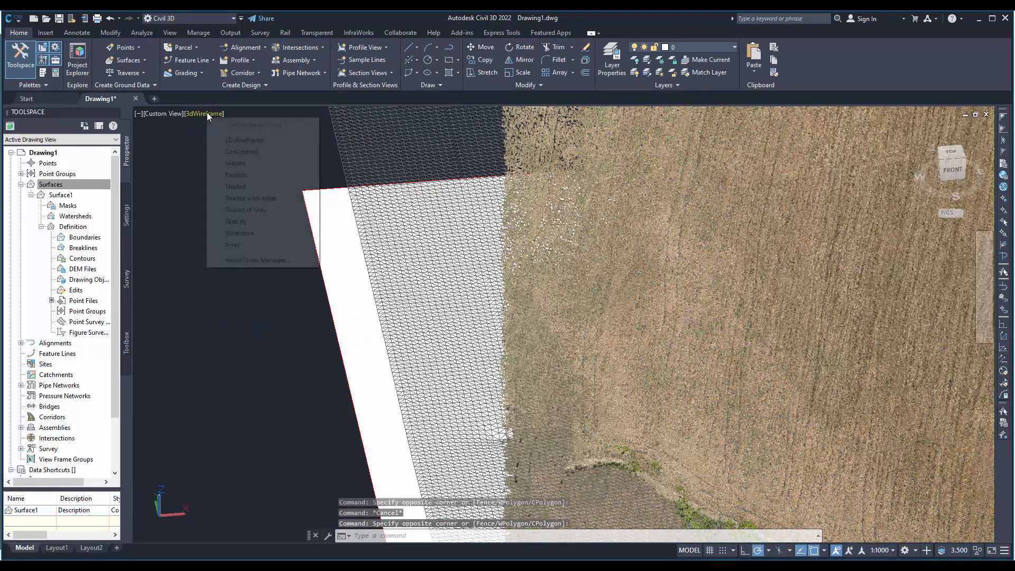
pyautogui.click(258, 175)
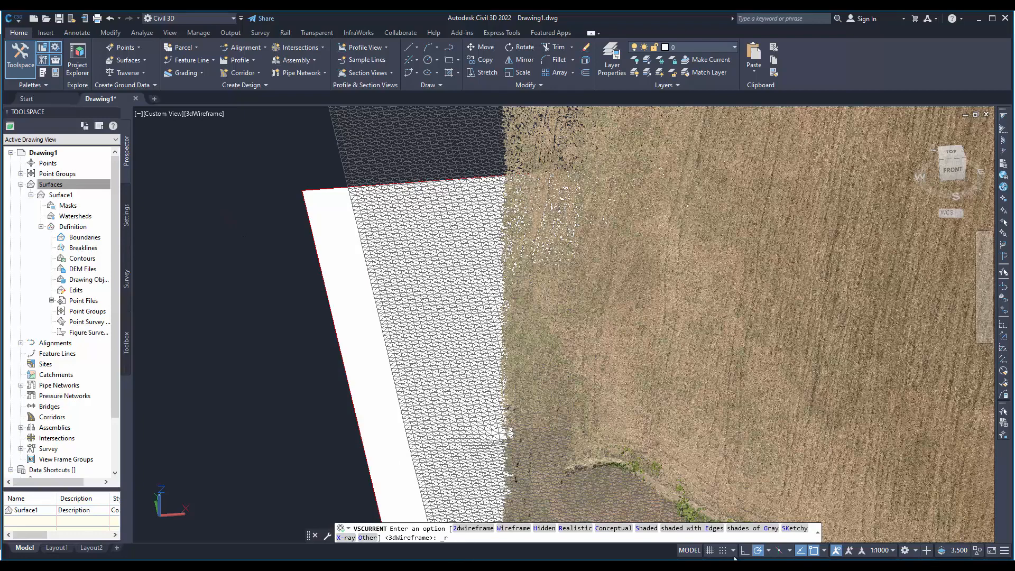
# - Examine the point cloud and surface in the Realistic style, both over the whole site and close up along the road
pyautogui.scroll(-2, 349, 392)
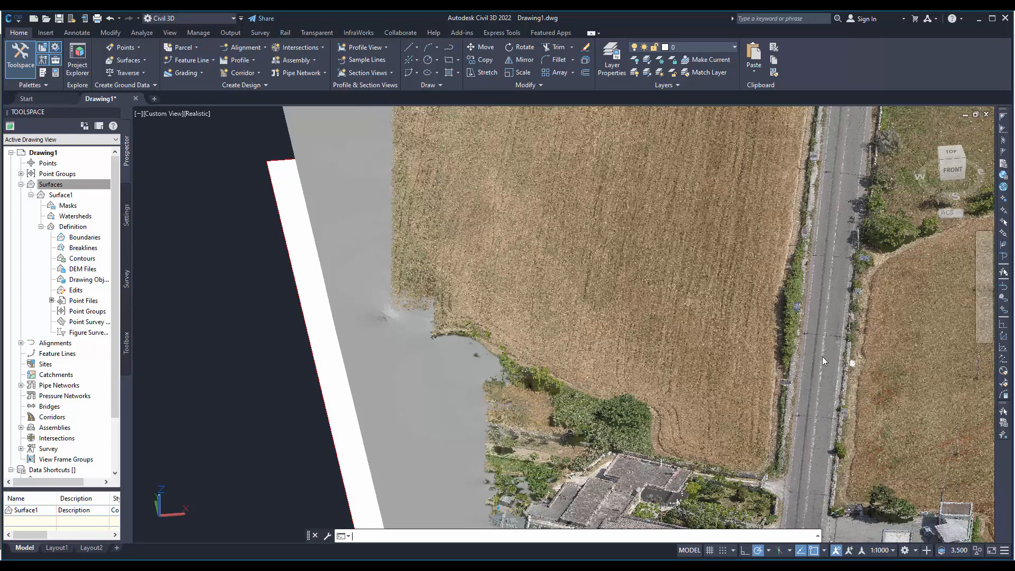
pyautogui.scroll(-5, 822, 356)
pyautogui.click(267, 367)
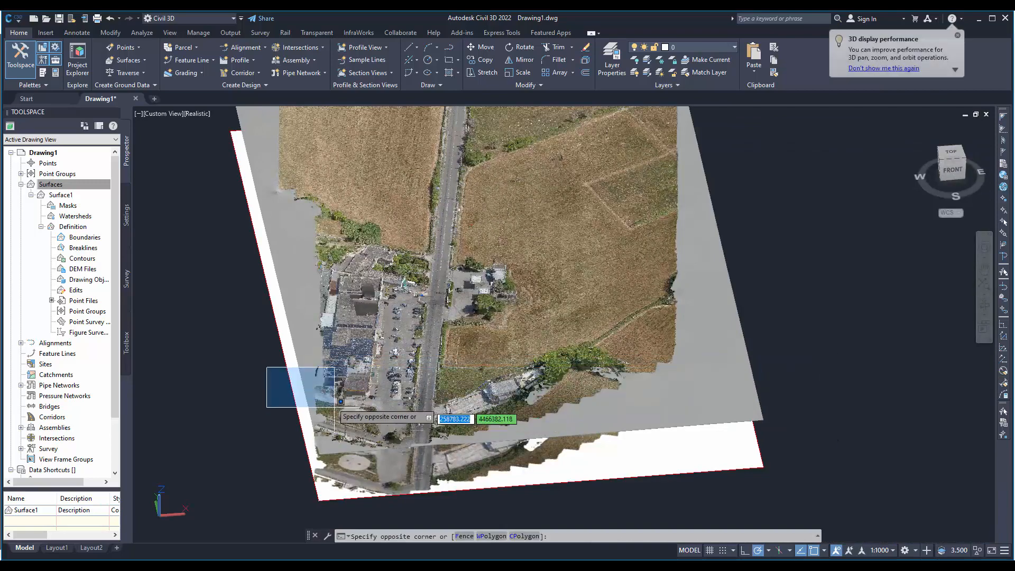
pyautogui.moveTo(224, 380); pyautogui.dragTo(234, 424, button='middle')
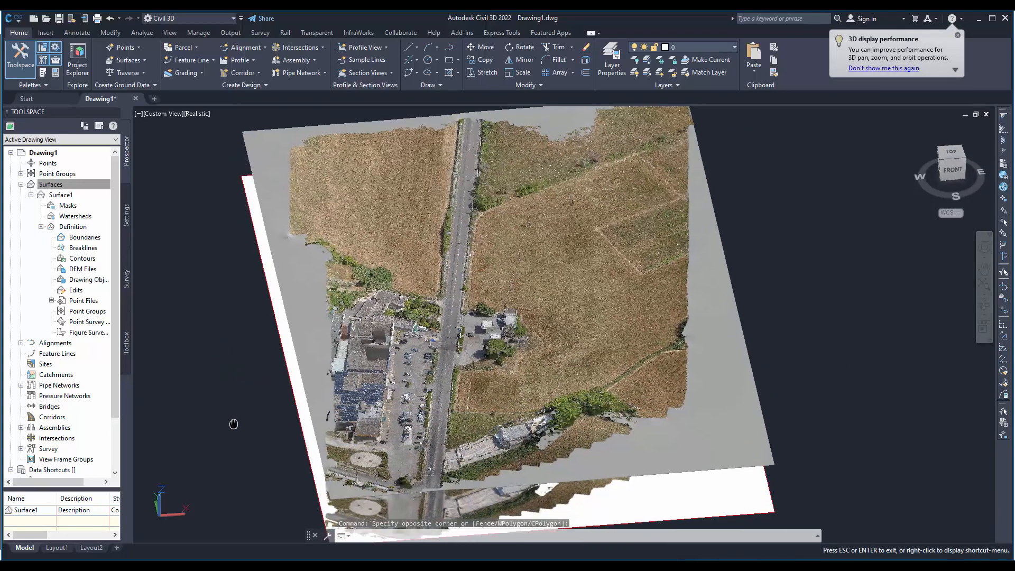
pyautogui.scroll(3, 480, 355)
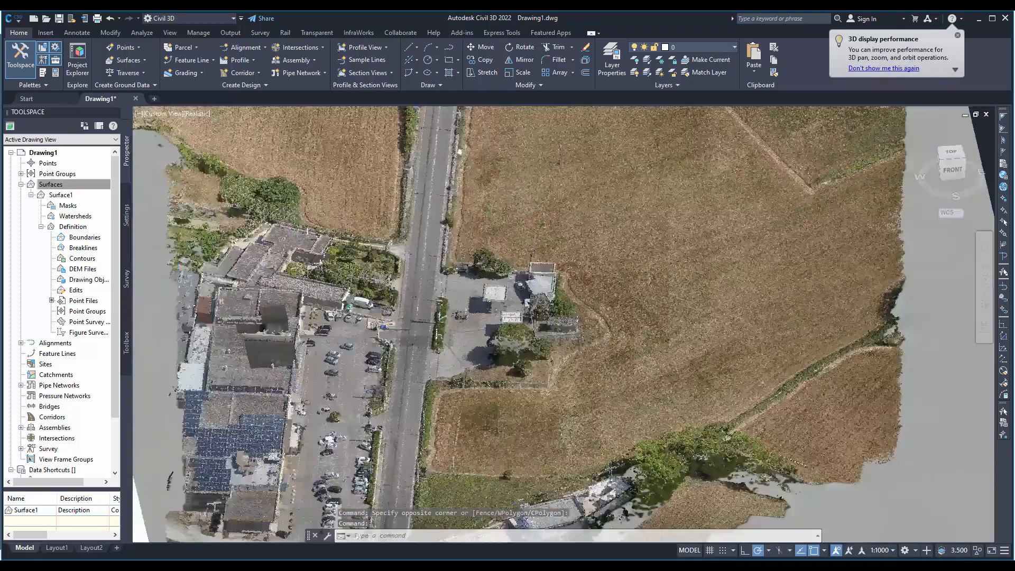
pyautogui.scroll(4, 474, 353)
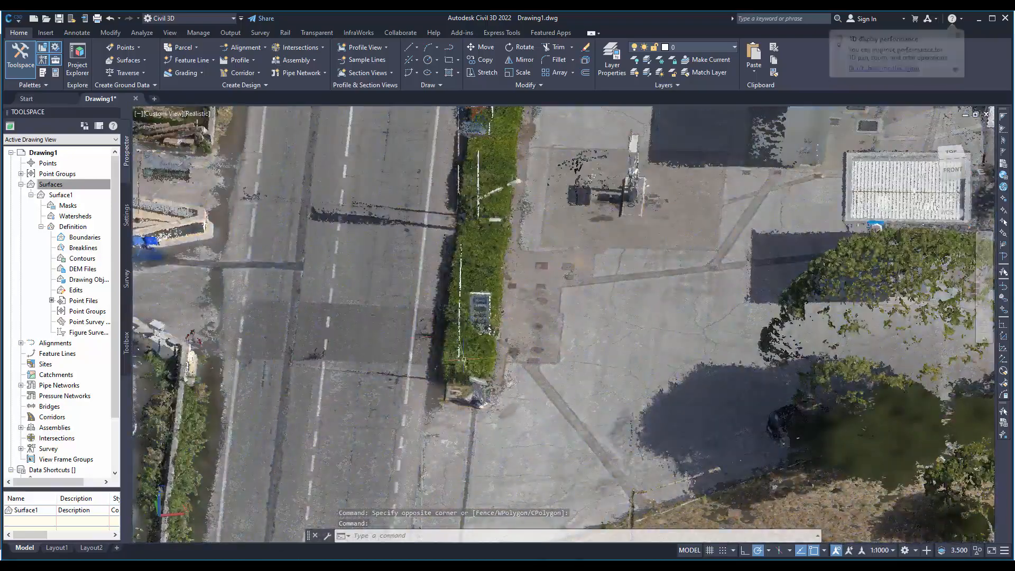
pyautogui.keyDown('shift'); pyautogui.moveTo(516, 362); pyautogui.dragTo(575, 387, button='middle'); pyautogui.keyUp('shift')
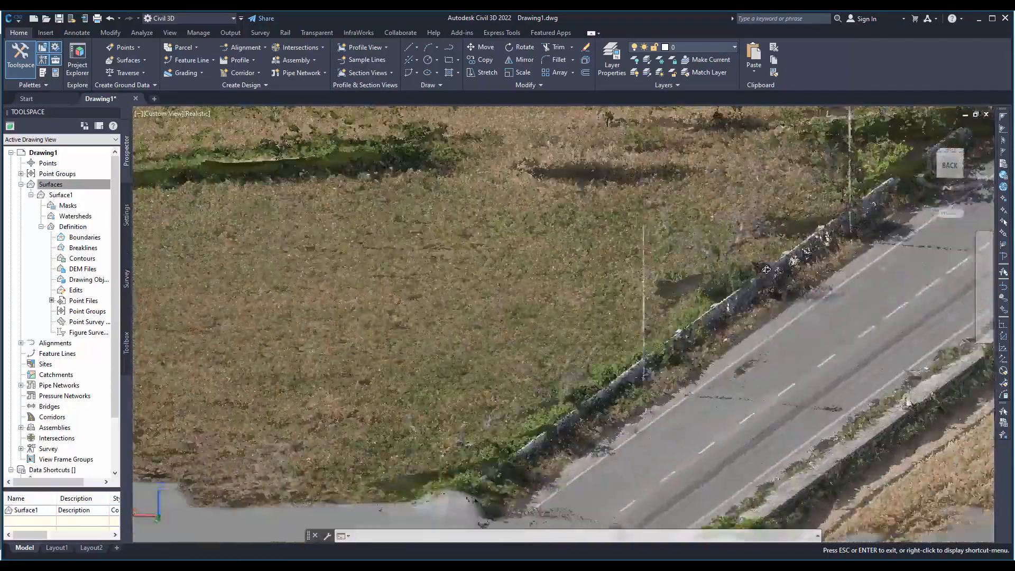
pyautogui.press('Escape')
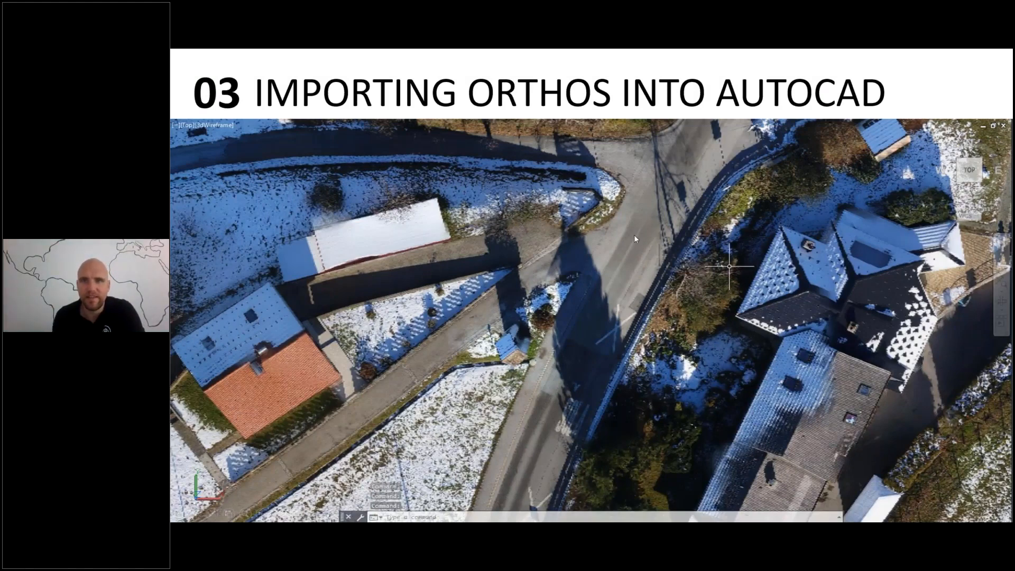
pyautogui.click(667, 247)
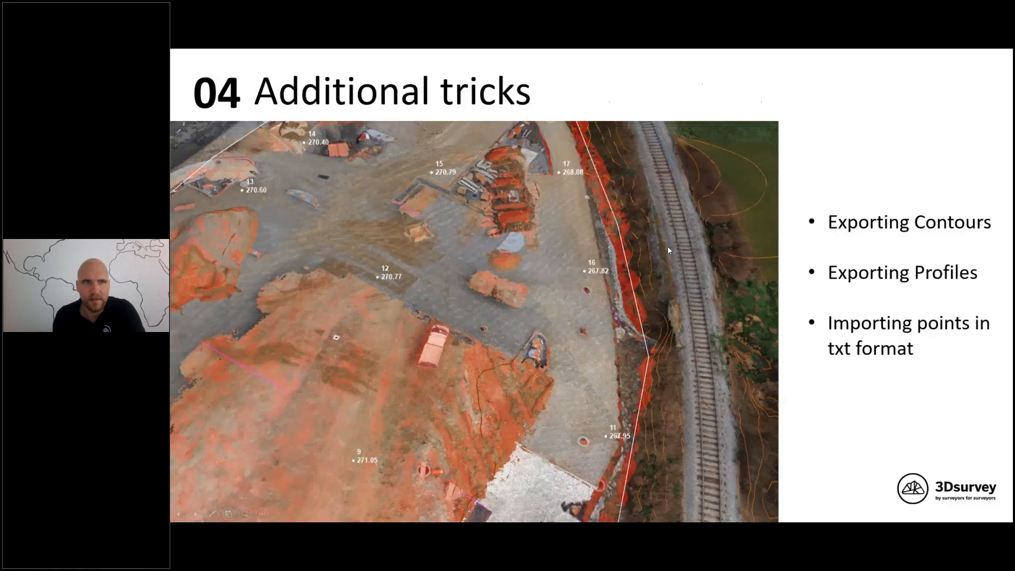
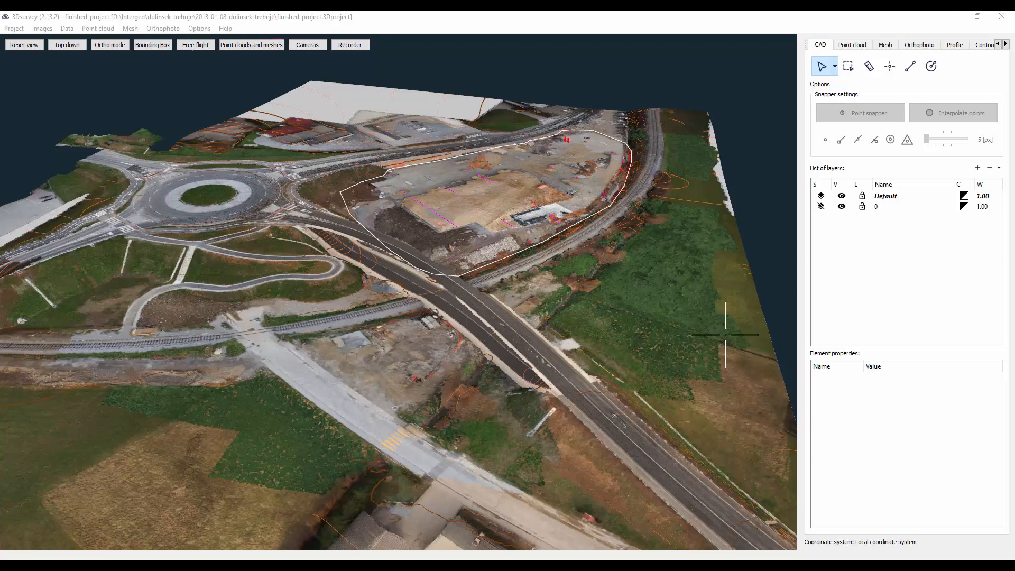
# - Show the contour lines Contour_Lines_0.5 in place of the CAD data, and turn on their height labels
pyautogui.click(536, 243)
pyautogui.click(984, 45)
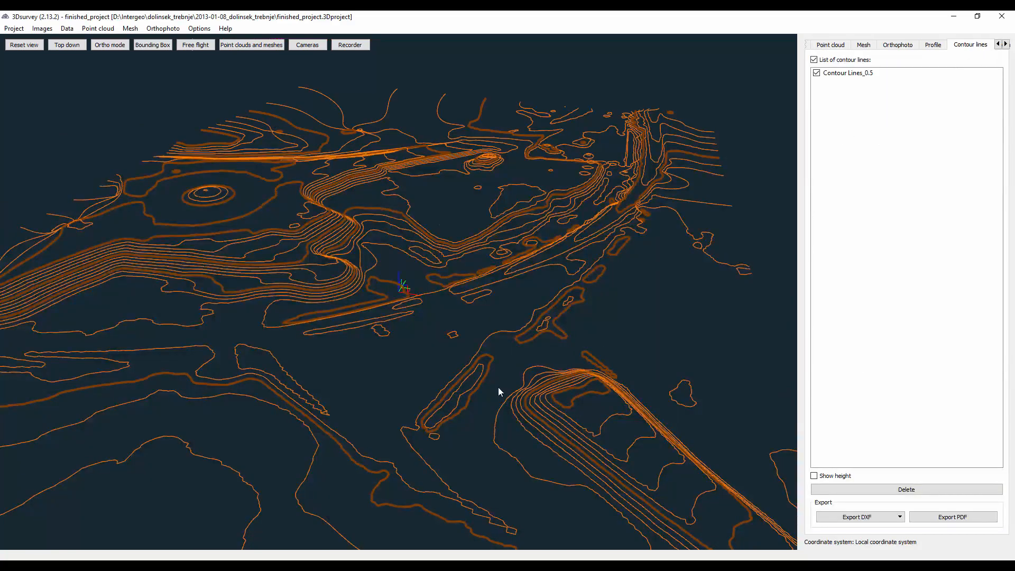
pyautogui.moveTo(424, 410); pyautogui.dragTo(453, 404)
pyautogui.moveTo(432, 287); pyautogui.dragTo(580, 398)
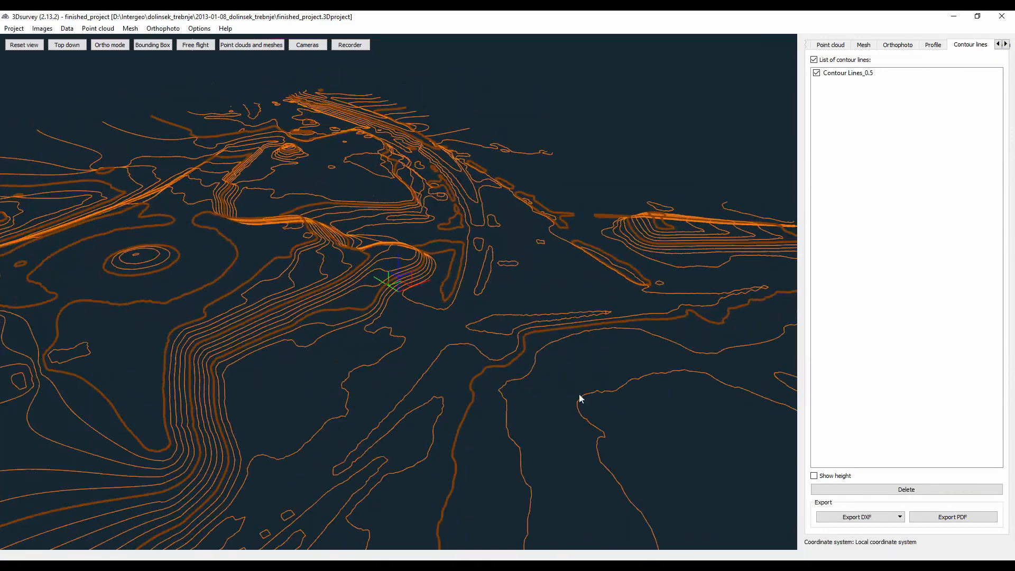
pyautogui.click(814, 475)
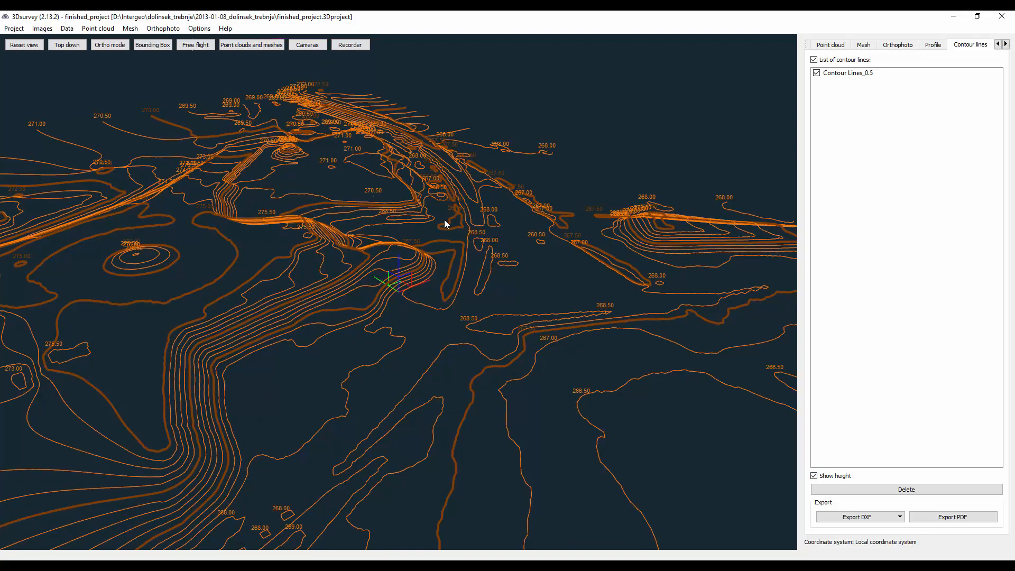
# - Export the contour lines as a 2D DXF named contours_2D in the project's results folder
pyautogui.click(871, 518)
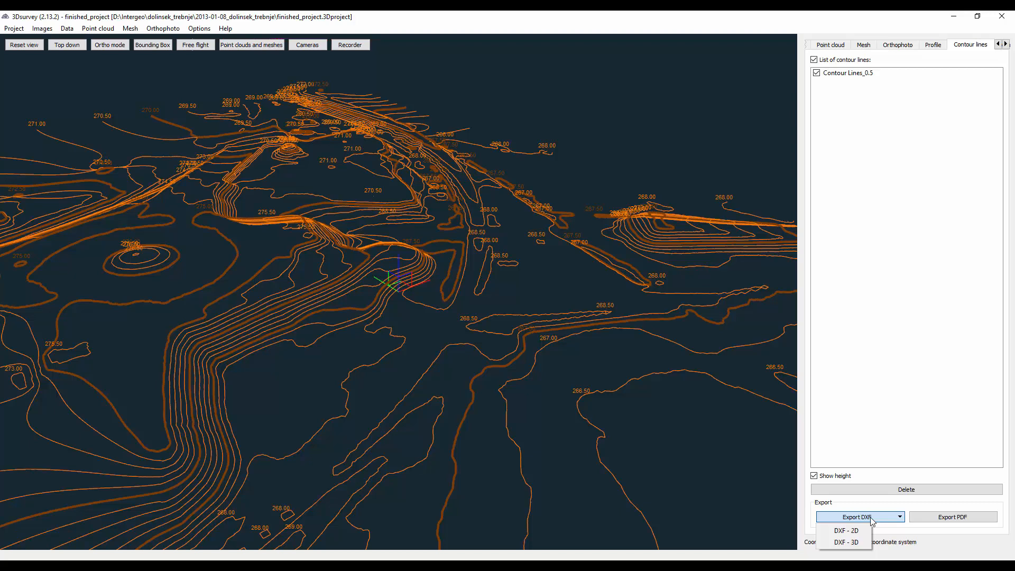
pyautogui.click(846, 531)
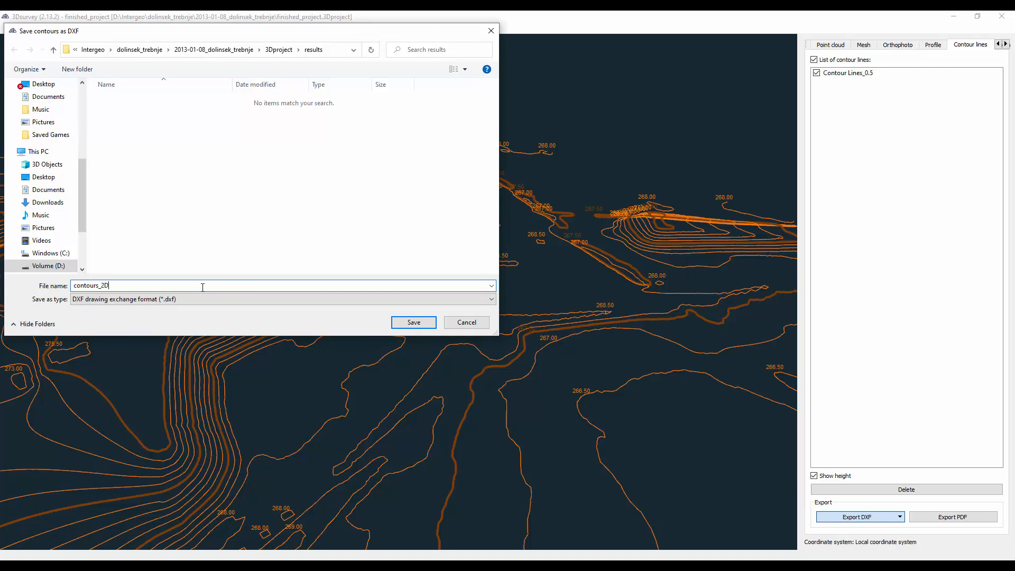
pyautogui.press('Return')
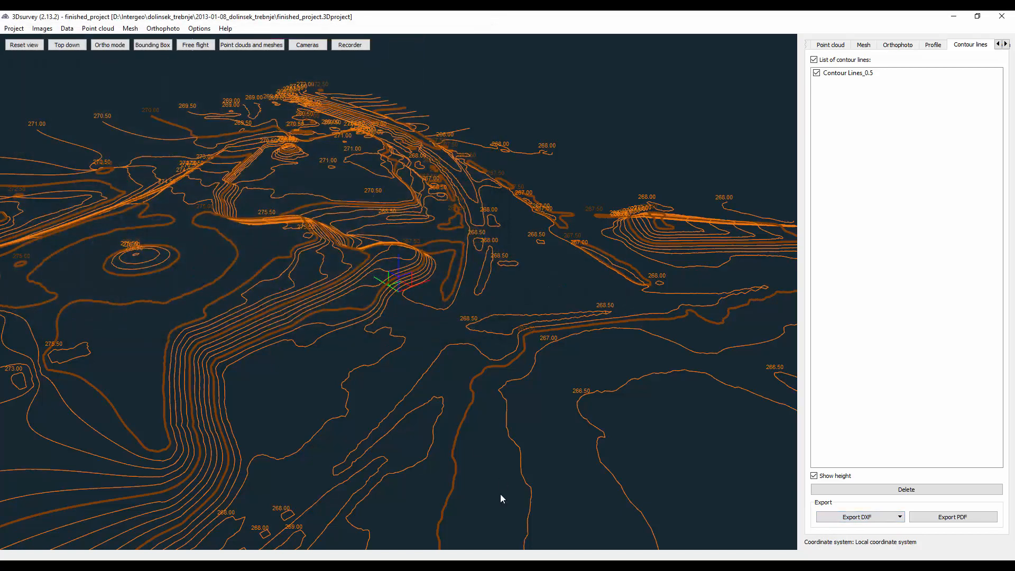
# - Switch to Civil 3D's Drawing2 and run the INSERT command to bring up the block library
pyautogui.moveTo(557, 559)
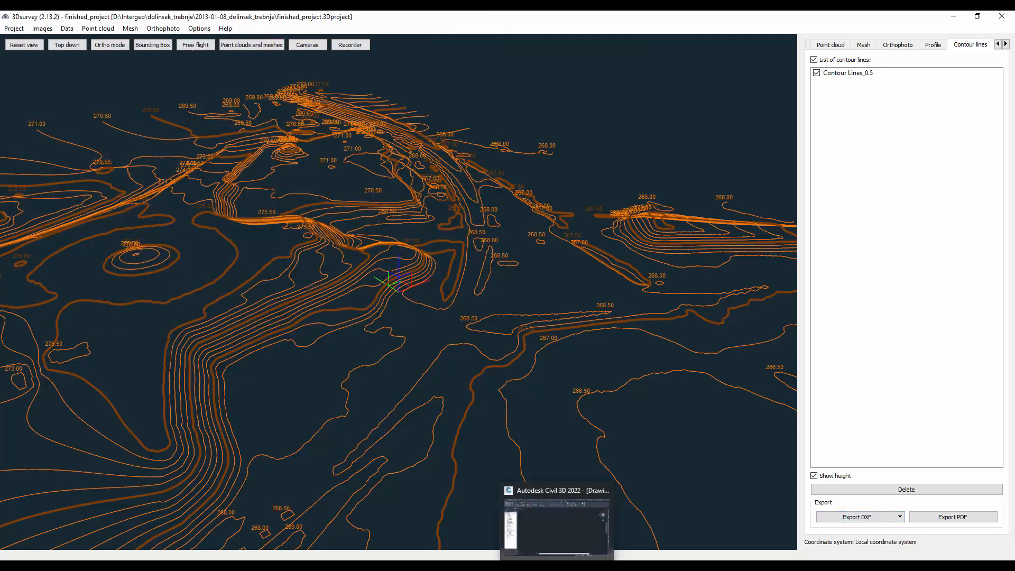
pyautogui.click(551, 523)
pyautogui.click(363, 307)
pyautogui.click(505, 388)
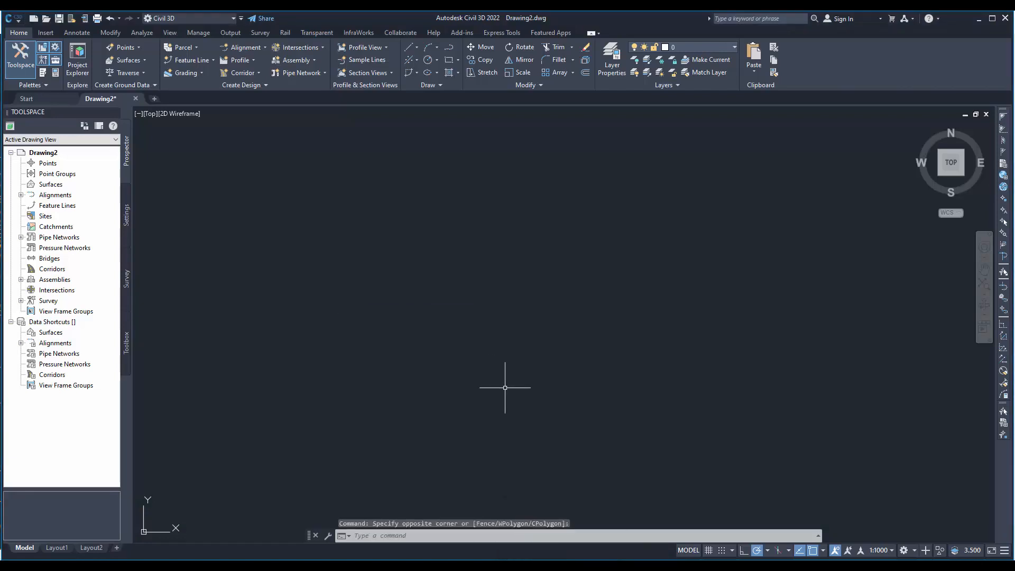
pyautogui.write('insert')
pyautogui.press('Return')
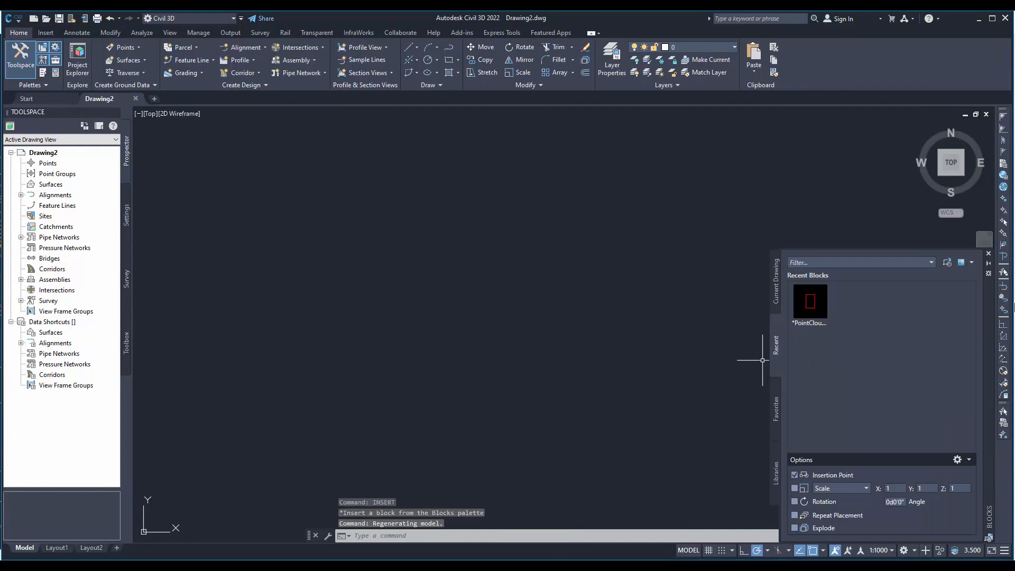
# - Insert contours_2D.dxf from the 3Dproject results folder of 2013-01-08_dolinsek_trebnje at insertion point 0,0
pyautogui.click(947, 262)
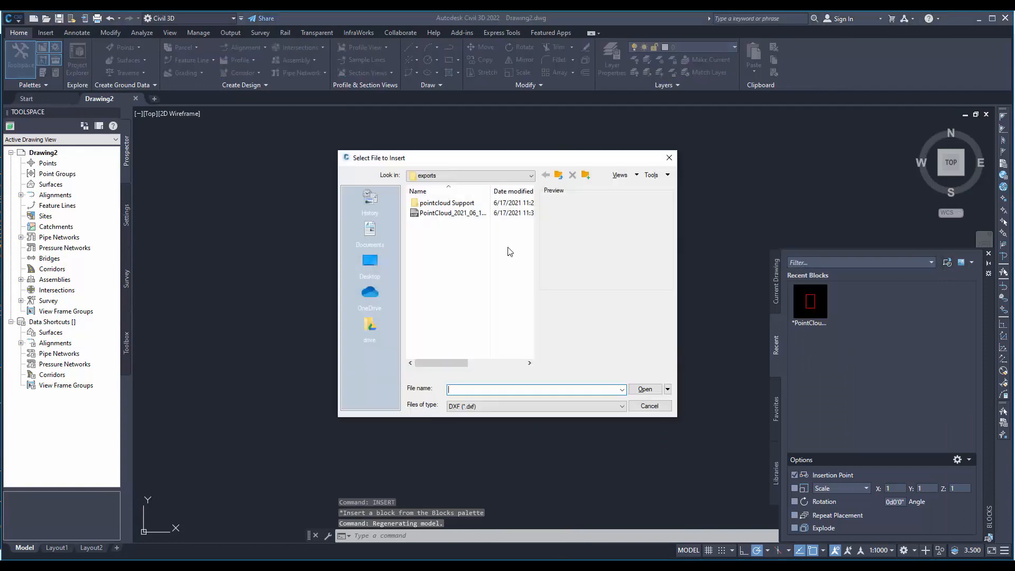
pyautogui.click(559, 176)
pyautogui.click(559, 176)
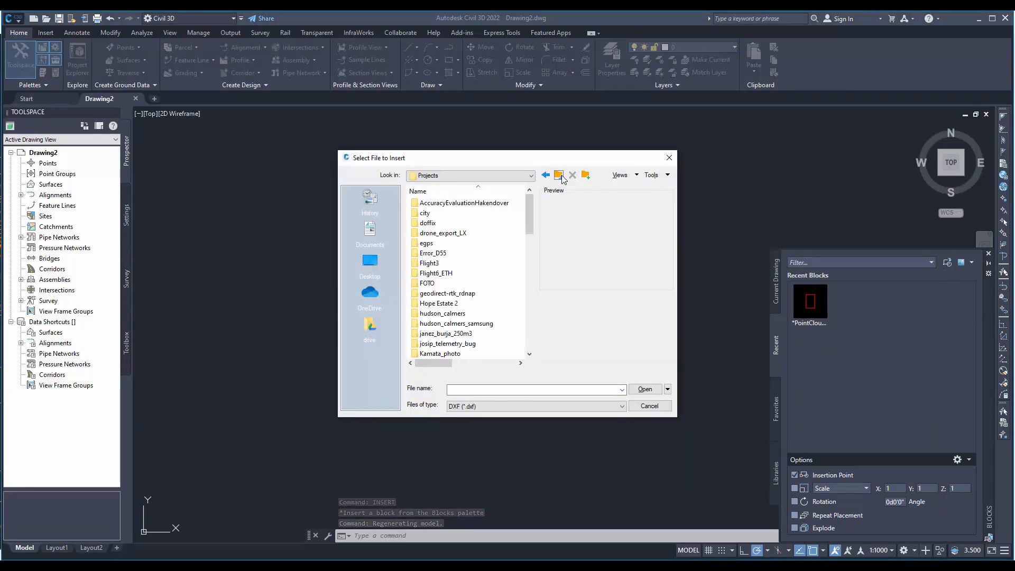
pyautogui.click(559, 176)
pyautogui.doubleClick(439, 243)
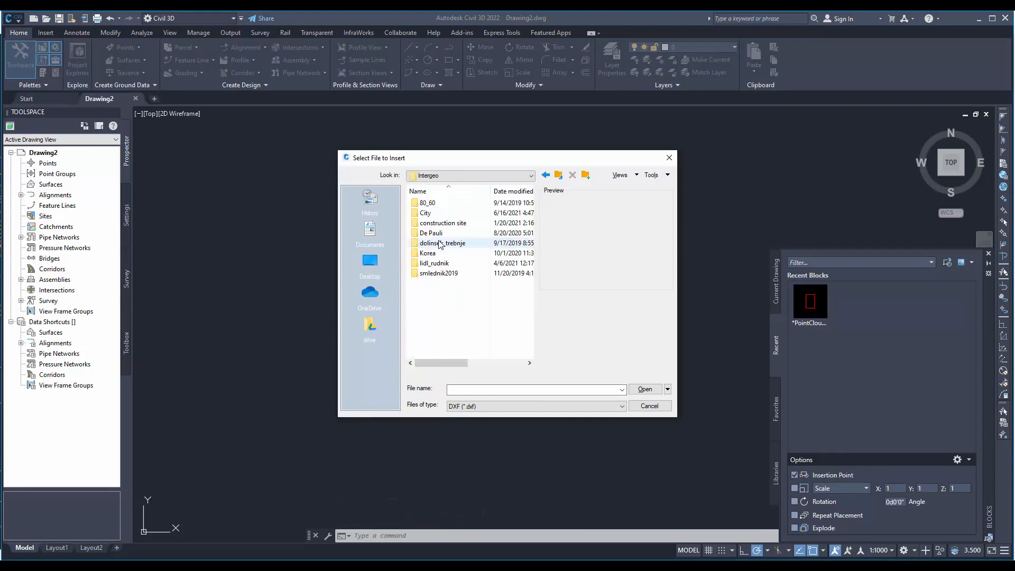
pyautogui.doubleClick(447, 243)
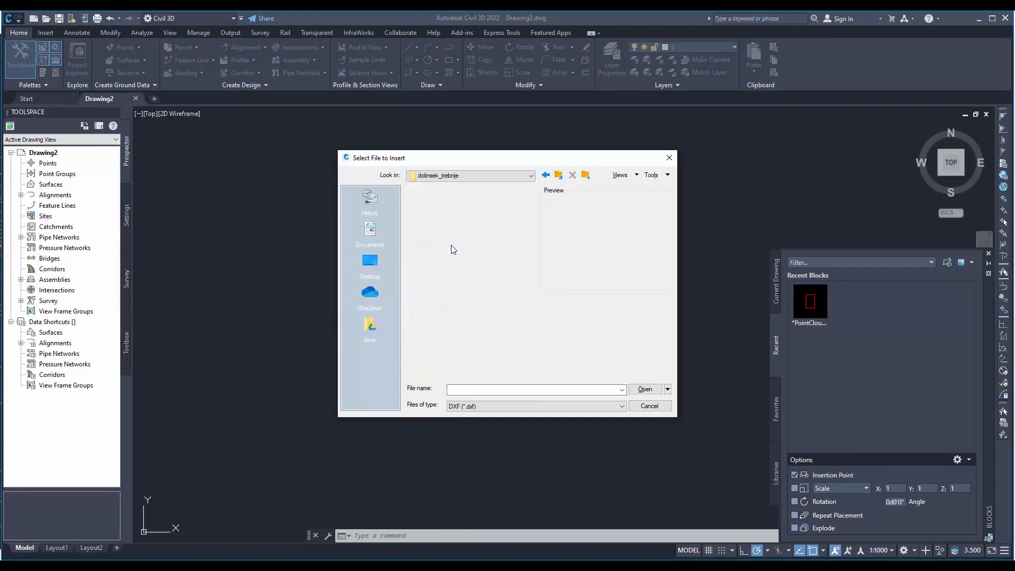
pyautogui.doubleClick(449, 204)
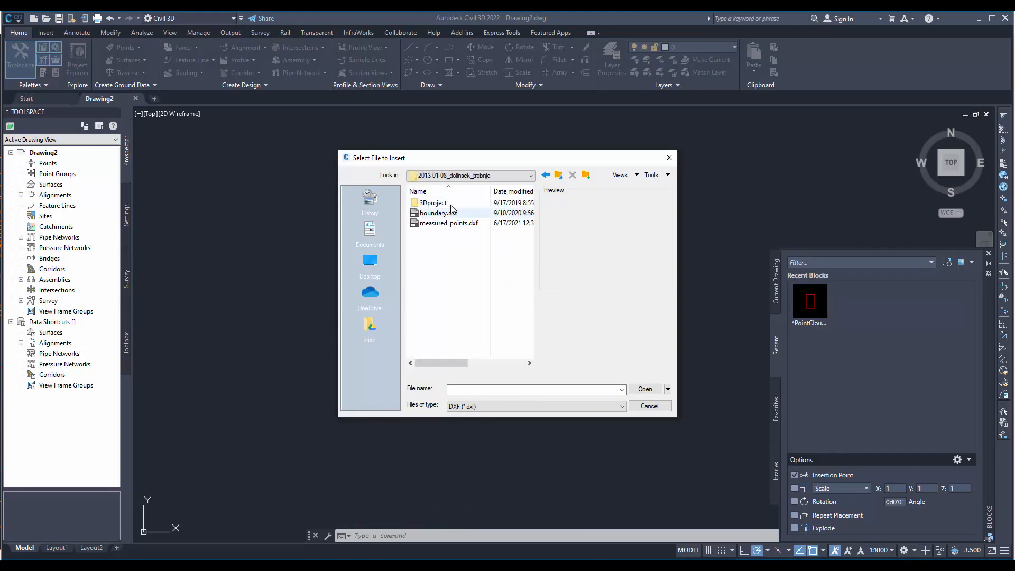
pyautogui.doubleClick(448, 204)
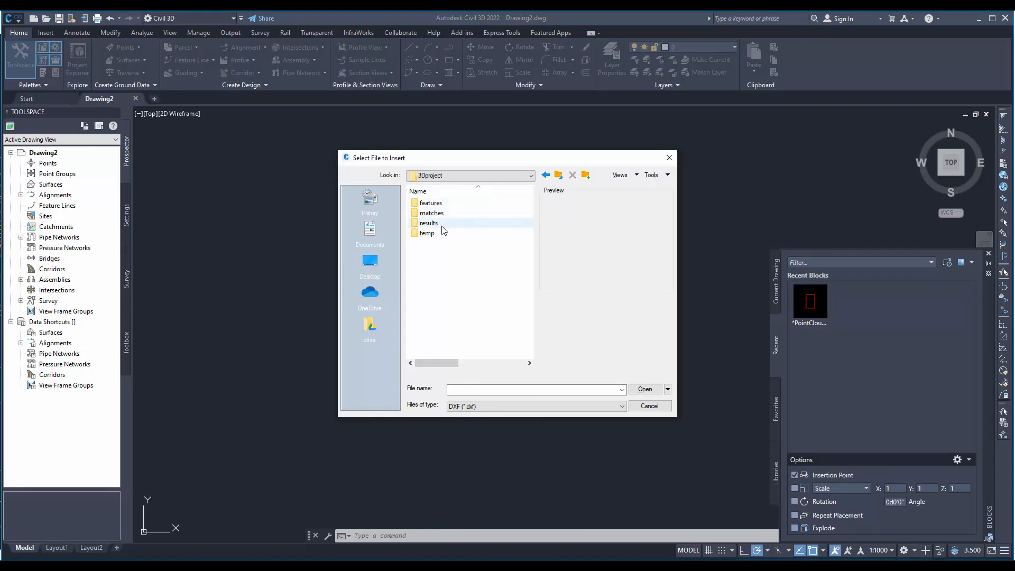
pyautogui.click(443, 226)
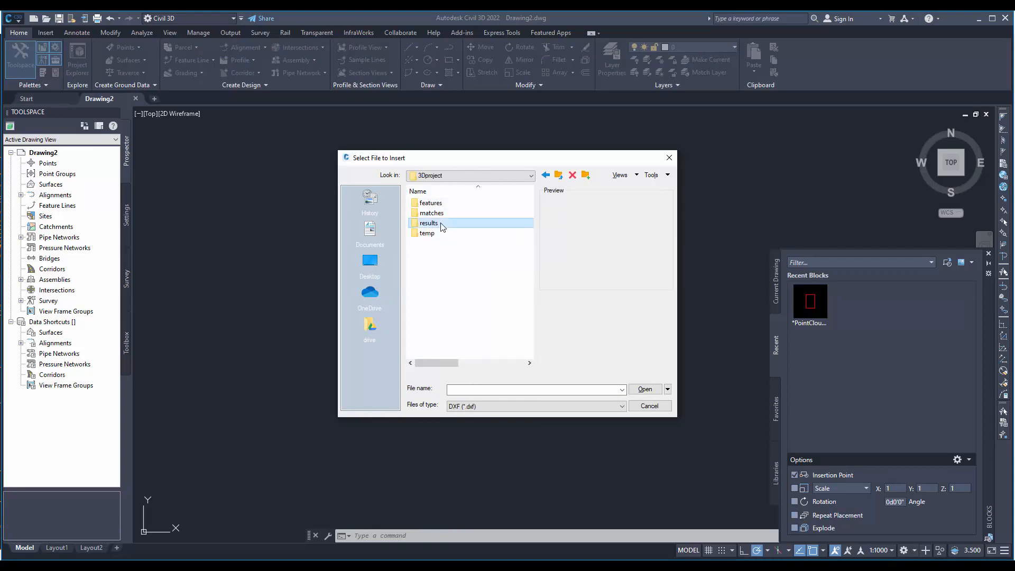
pyautogui.doubleClick(443, 224)
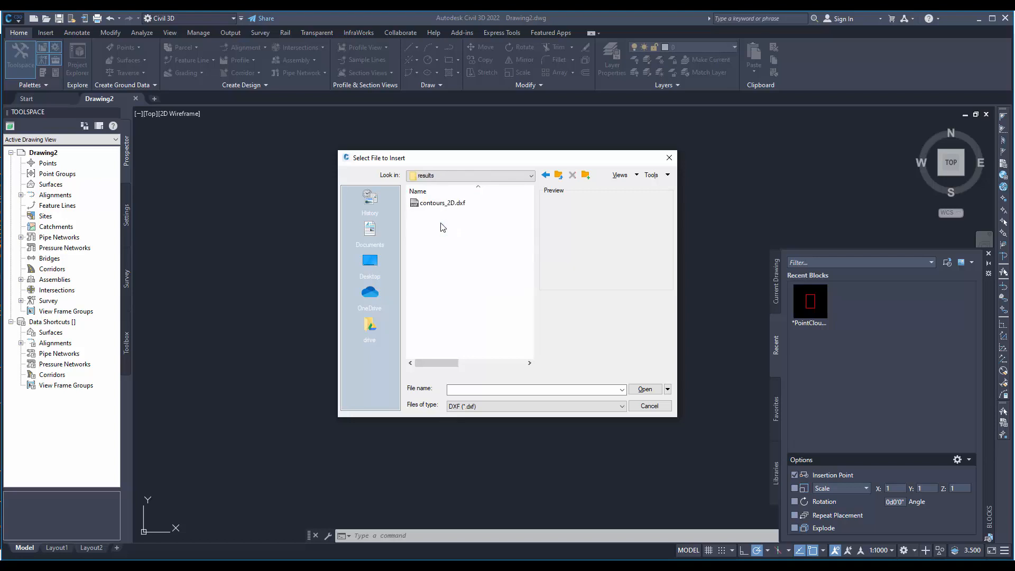
pyautogui.doubleClick(443, 204)
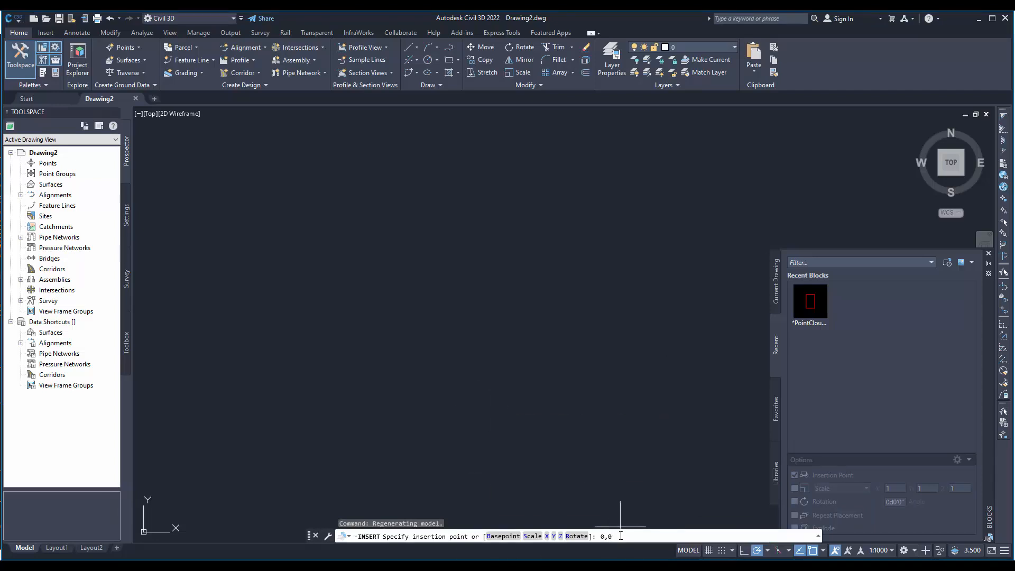
pyautogui.press('Return')
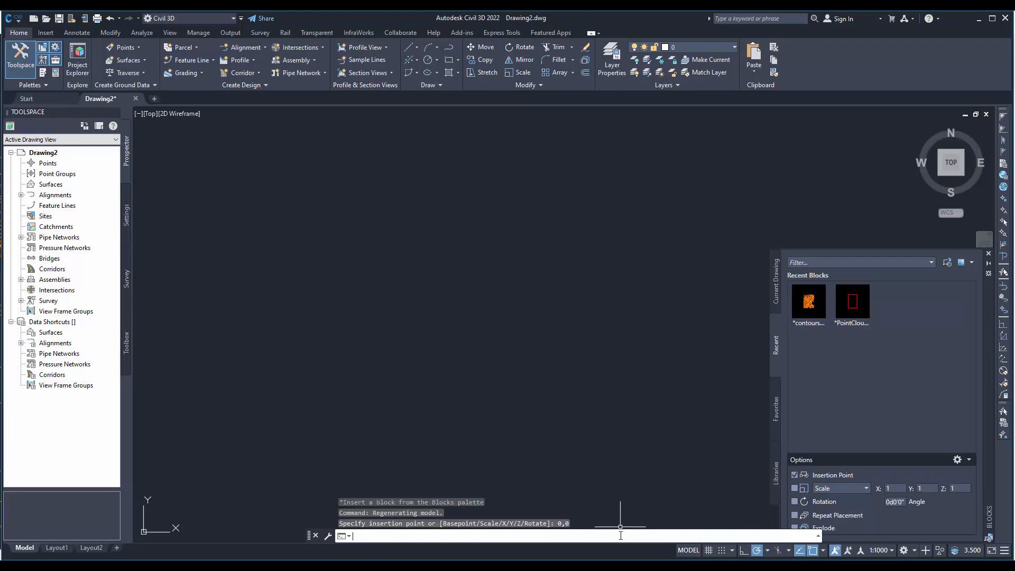
pyautogui.write('z')
pyautogui.press('Return')
pyautogui.press('Return')
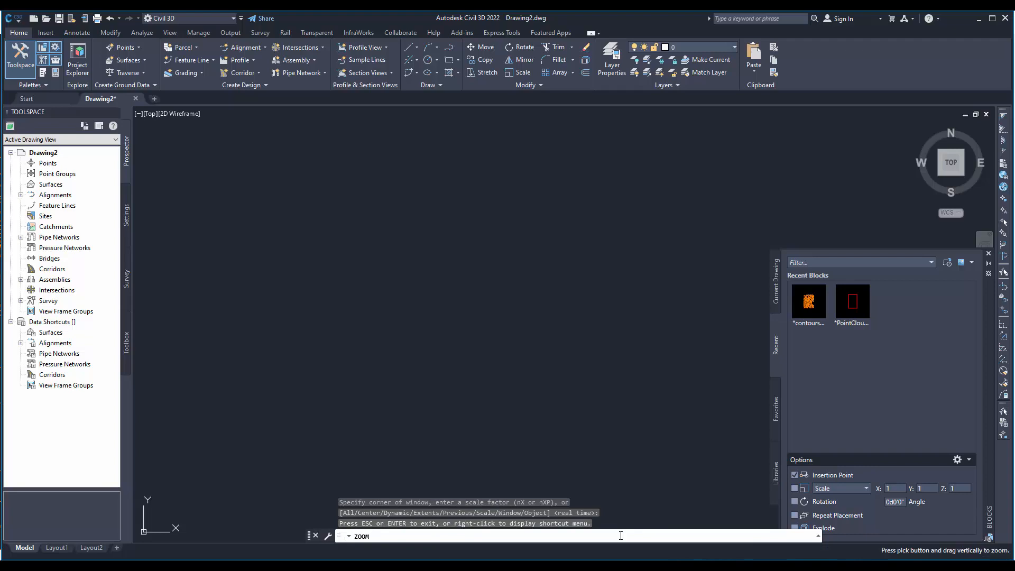
pyautogui.press('Escape')
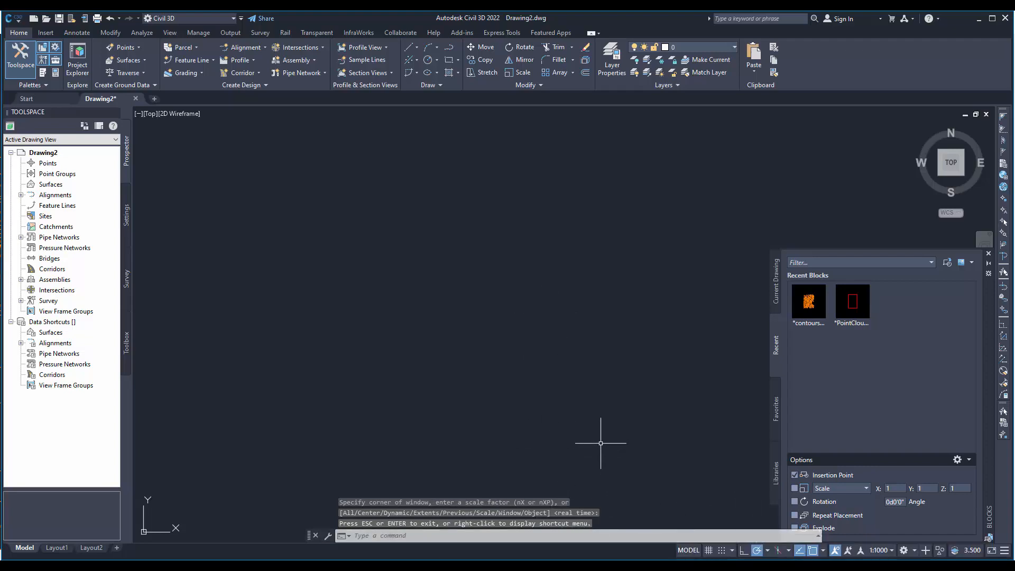
# - Zoom to the drawing extents and examine the inserted 2D contours
pyautogui.click(478, 538)
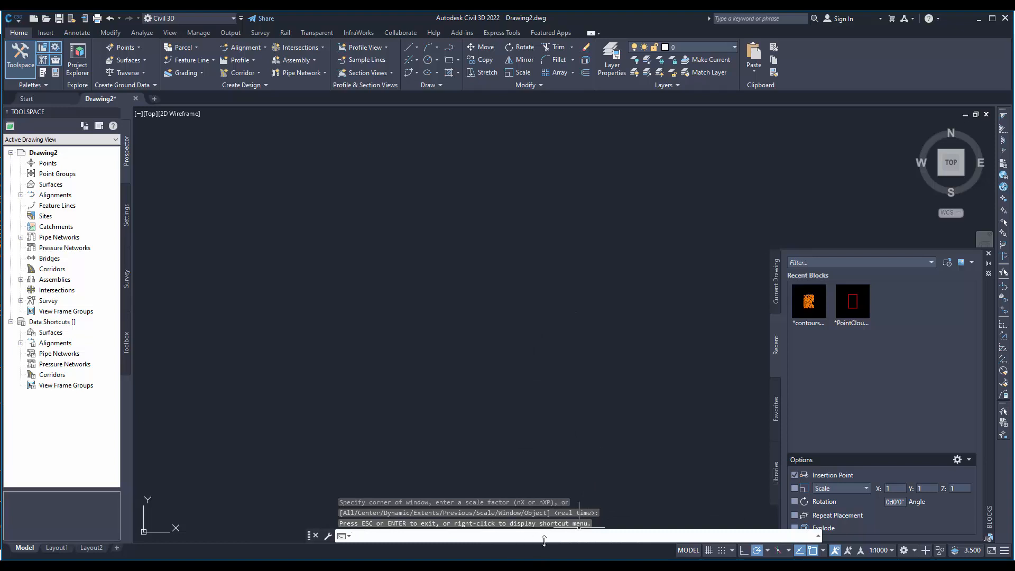
pyautogui.write('z')
pyautogui.press('Return')
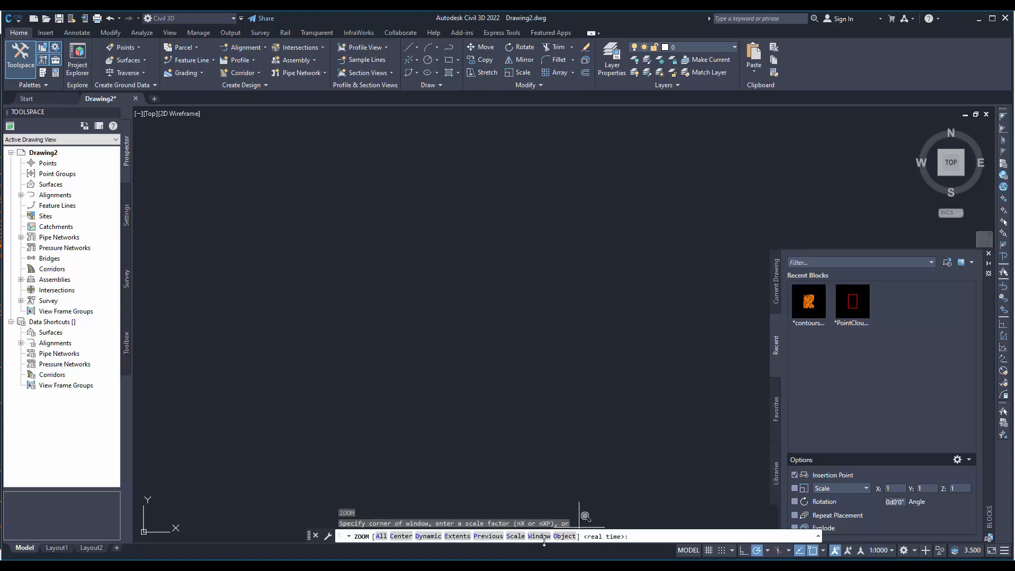
pyautogui.press('Return')
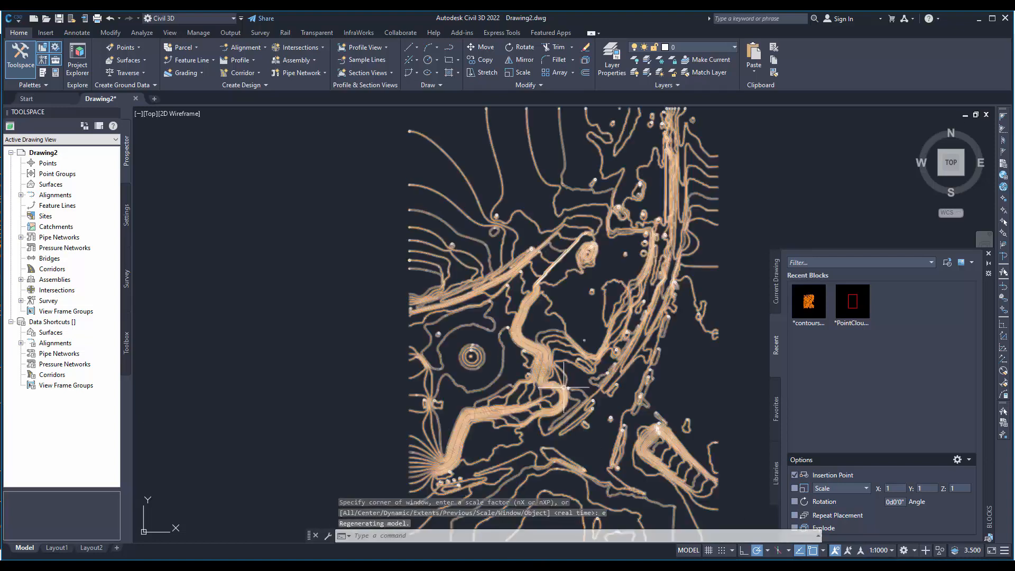
pyautogui.moveTo(563, 365); pyautogui.dragTo(426, 362, button='middle')
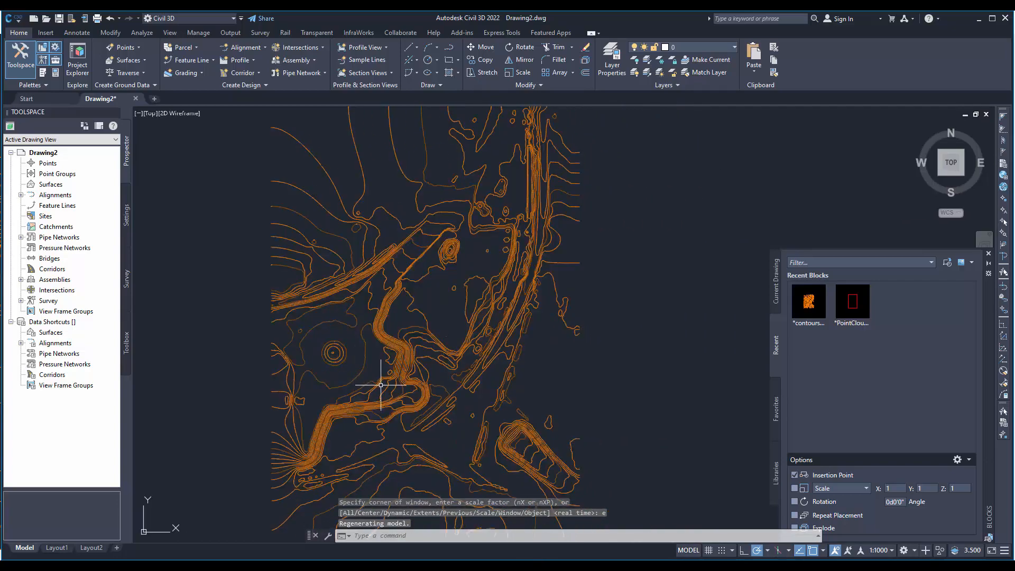
# - Erase the inserted 2D contour block from the drawing
pyautogui.moveTo(357, 392)
pyautogui.mouseDown(button='middle')
pyautogui.moveTo(401, 391)
pyautogui.moveTo(444, 349)
pyautogui.moveTo(465, 268)
pyautogui.moveTo(458, 229)
pyautogui.moveTo(437, 319)
pyautogui.moveTo(441, 391)
pyautogui.mouseUp(button='middle')
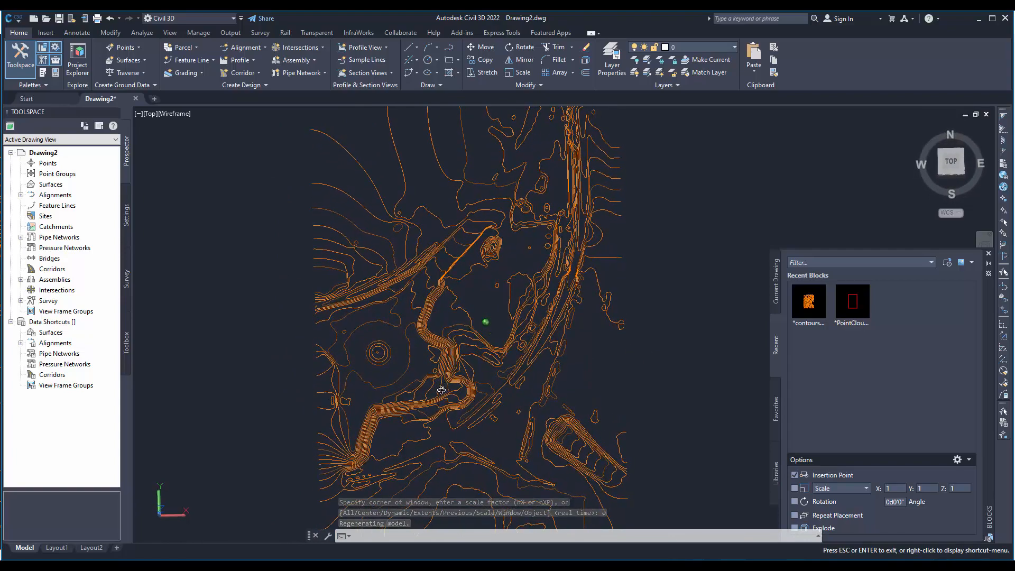
pyautogui.click(511, 420)
pyautogui.press('Delete')
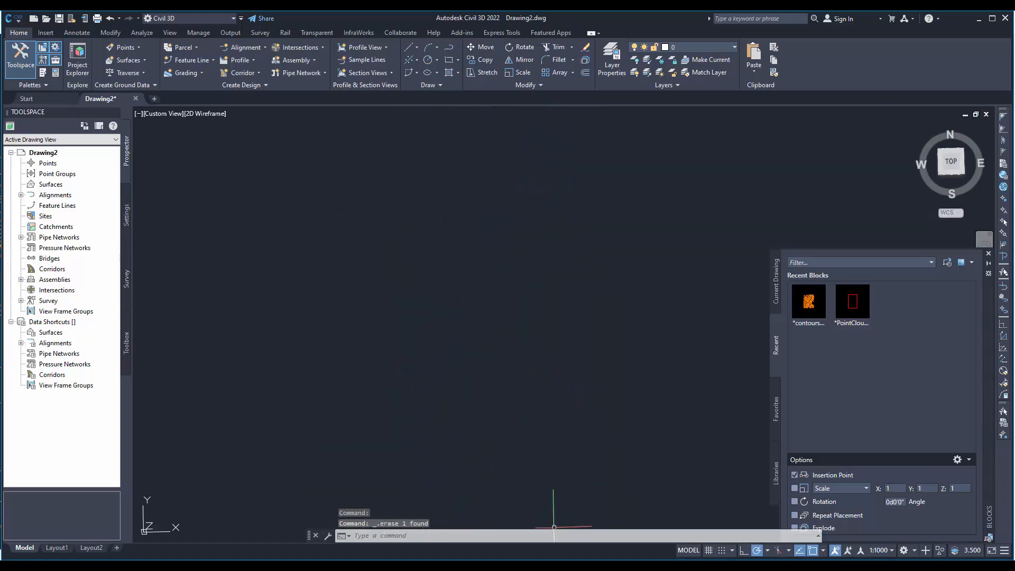
# - Switch to 3Dsurvey, export the contour lines as a 3D DXF named contours_3D.dxf into the results folder, and return to Civil 3D
pyautogui.moveTo(555, 567)
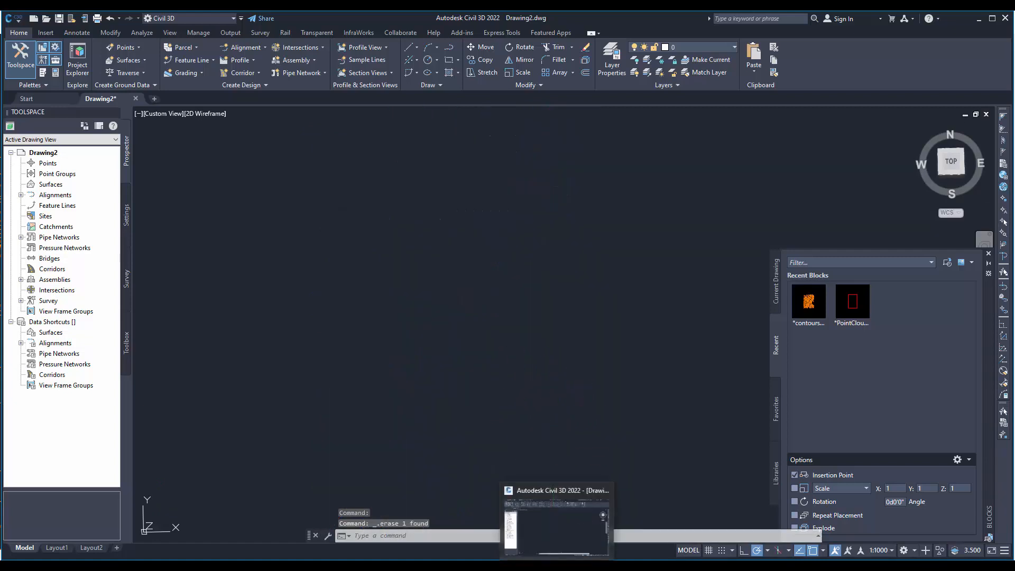
pyautogui.moveTo(434, 567)
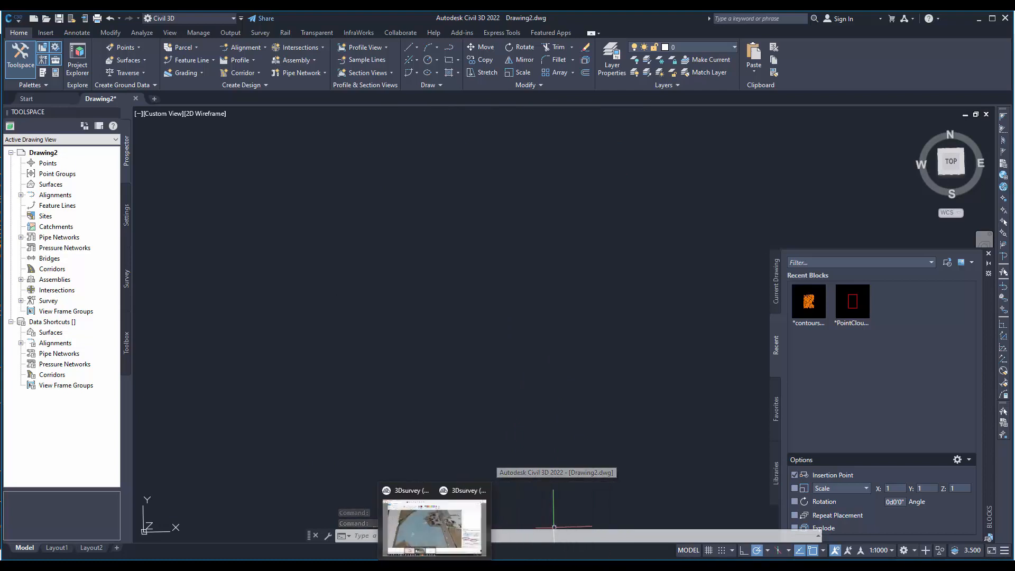
pyautogui.click(423, 526)
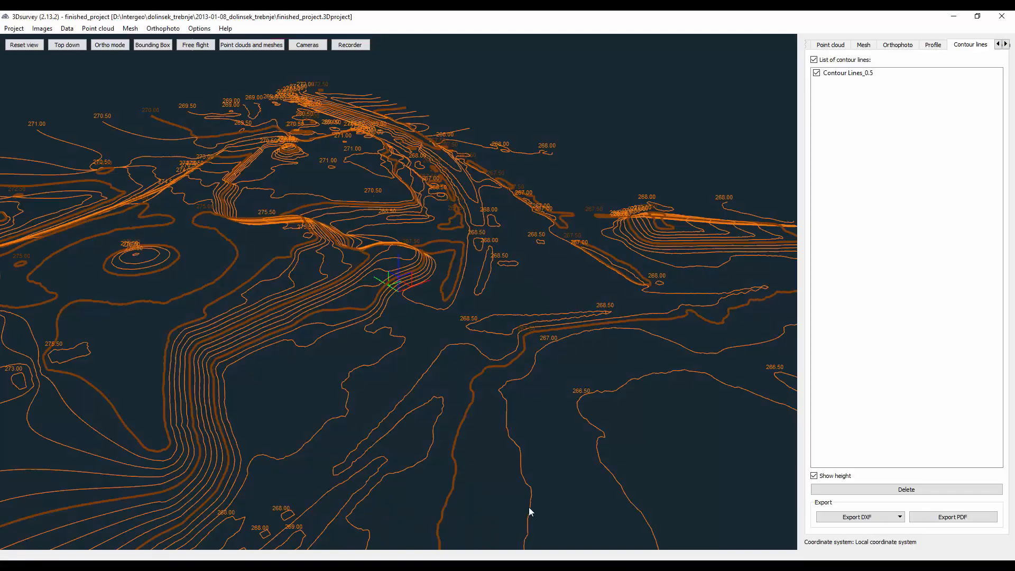
pyautogui.click(899, 518)
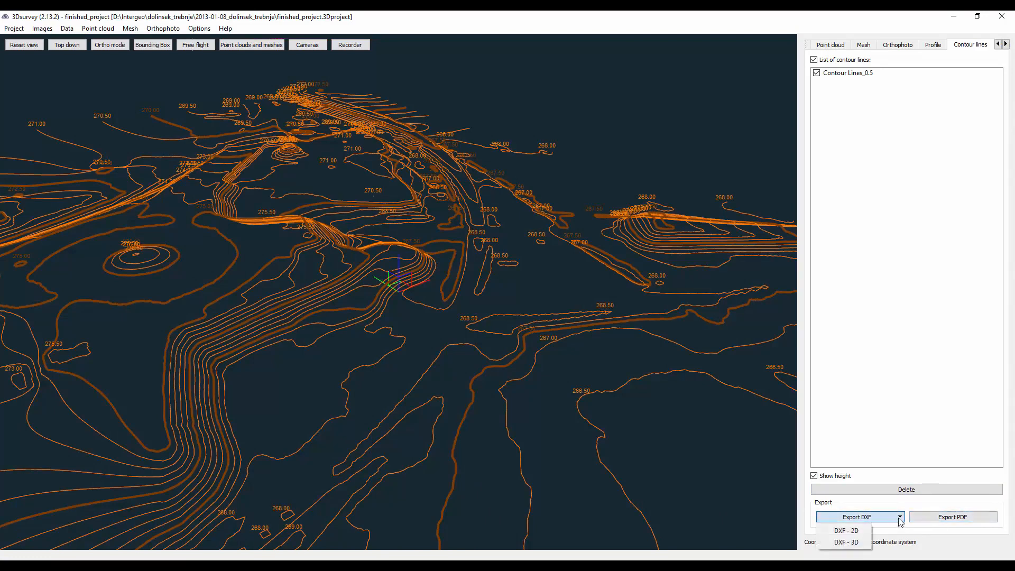
pyautogui.click(840, 542)
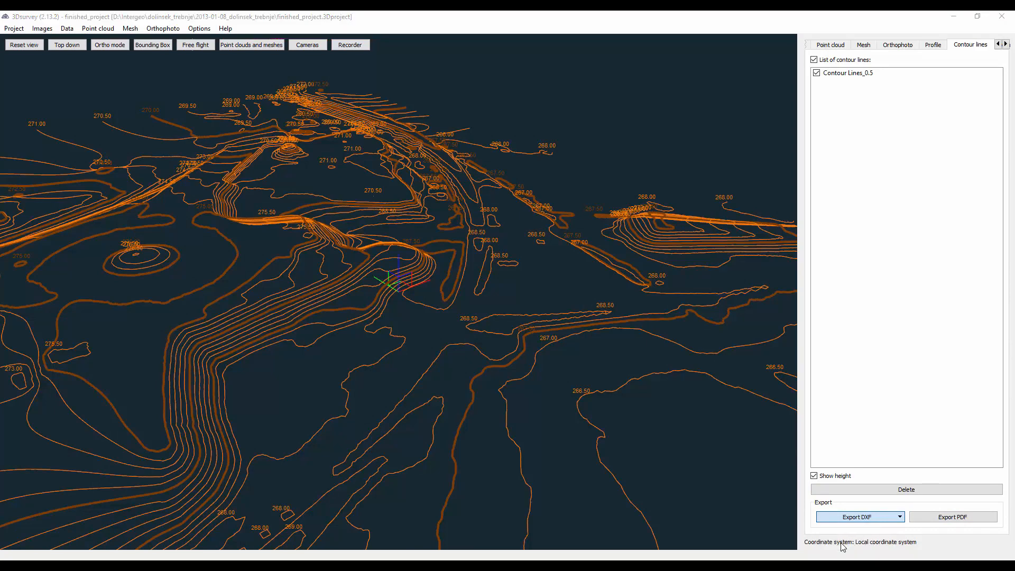
pyautogui.click(132, 100)
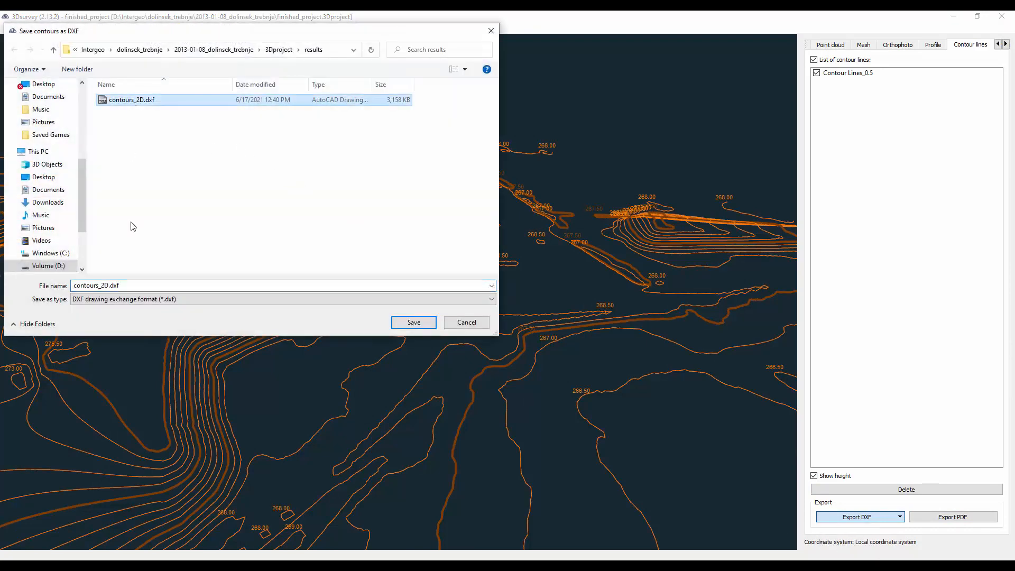
pyautogui.doubleClick(103, 285)
pyautogui.click(106, 285)
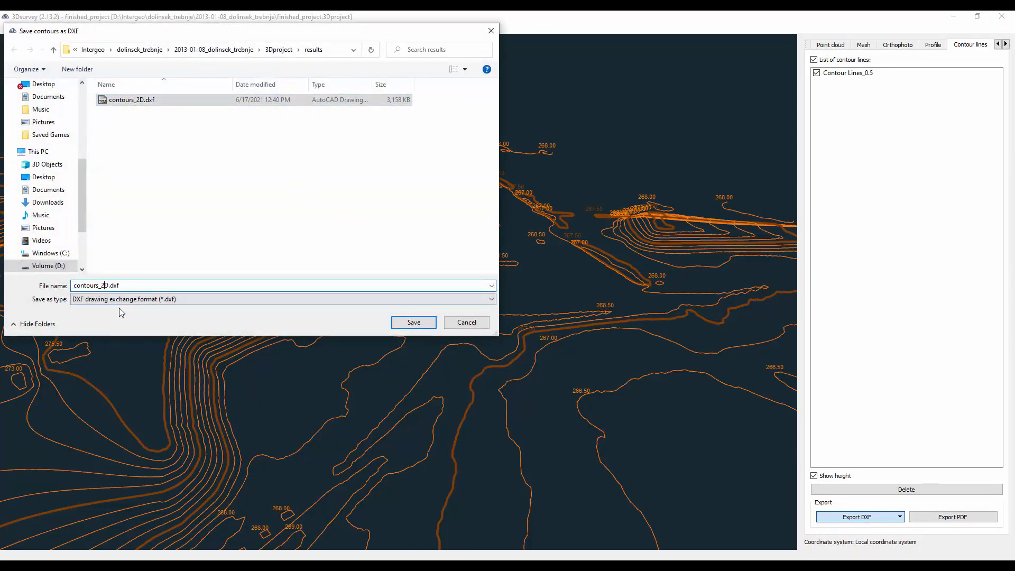
pyautogui.press('BackSpace')
pyautogui.write('3')
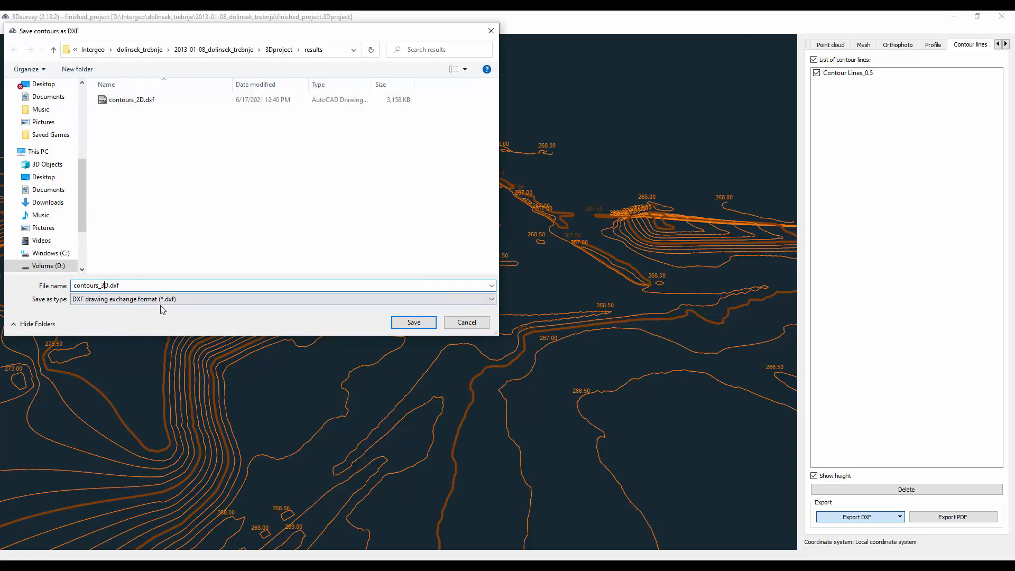
pyautogui.click(398, 319)
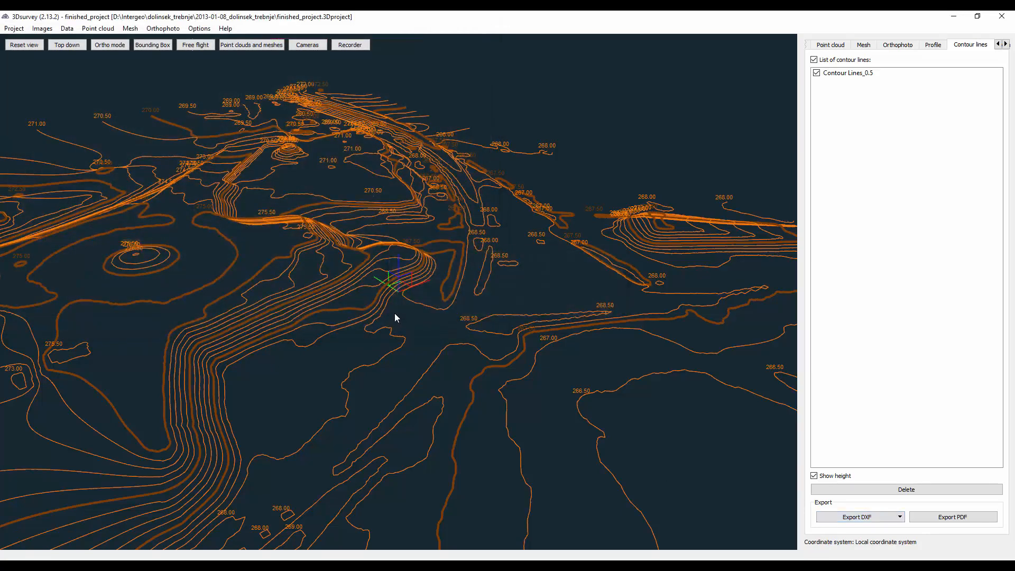
pyautogui.click(376, 565)
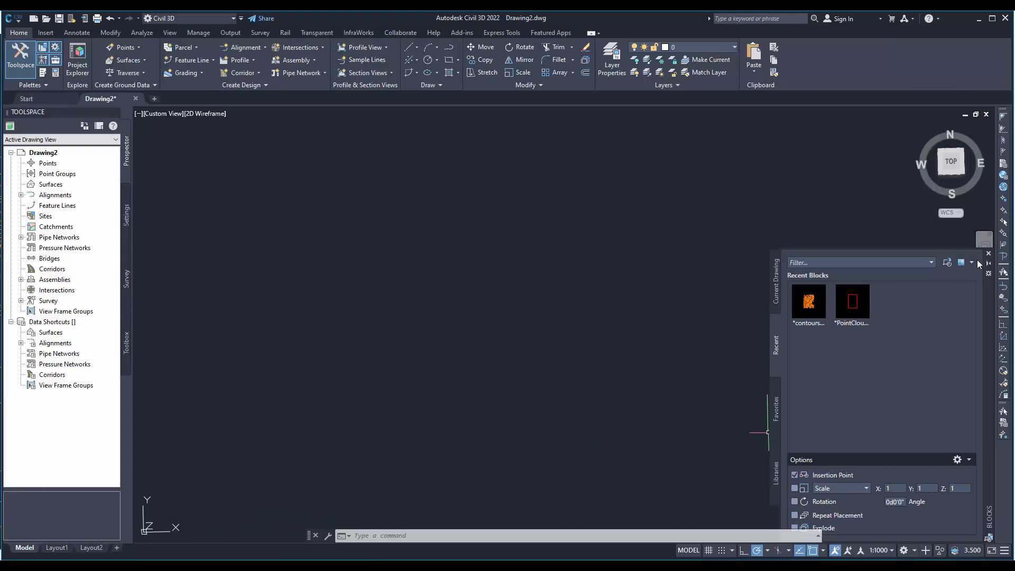
pyautogui.click(946, 262)
pyautogui.doubleClick(426, 213)
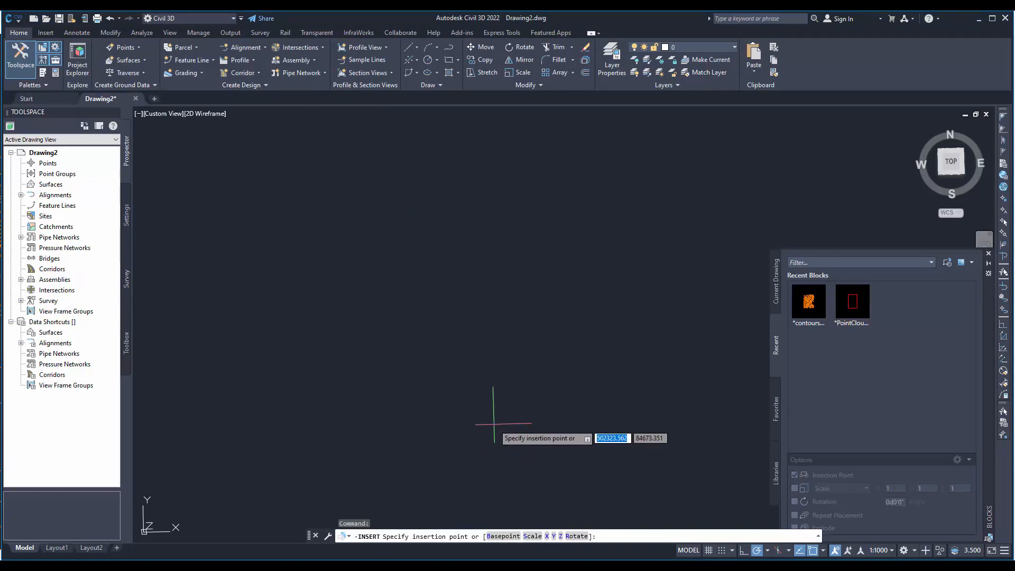
pyautogui.write('0')
pyautogui.press('Tab')
pyautogui.write('0')
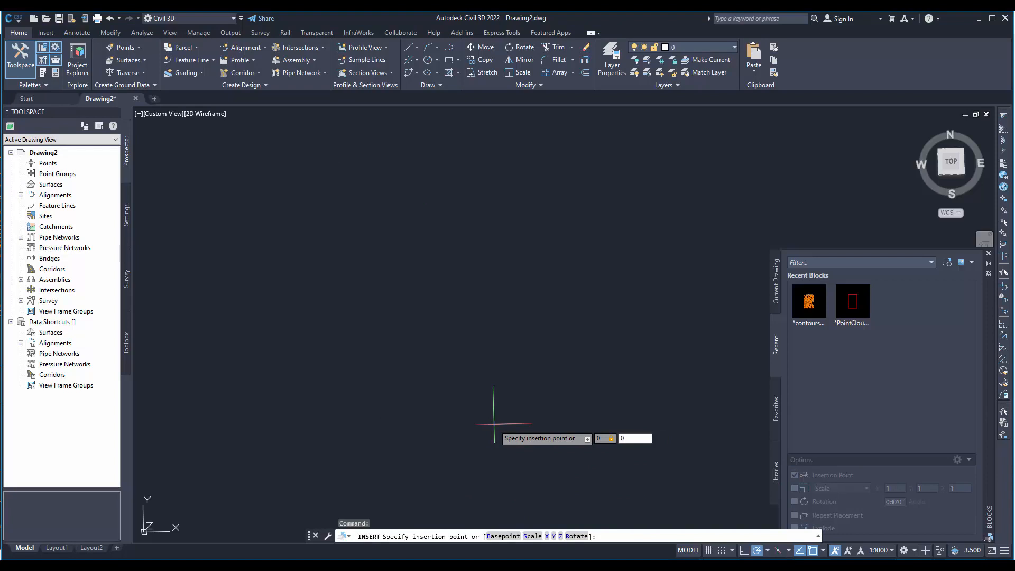
pyautogui.press('Escape')
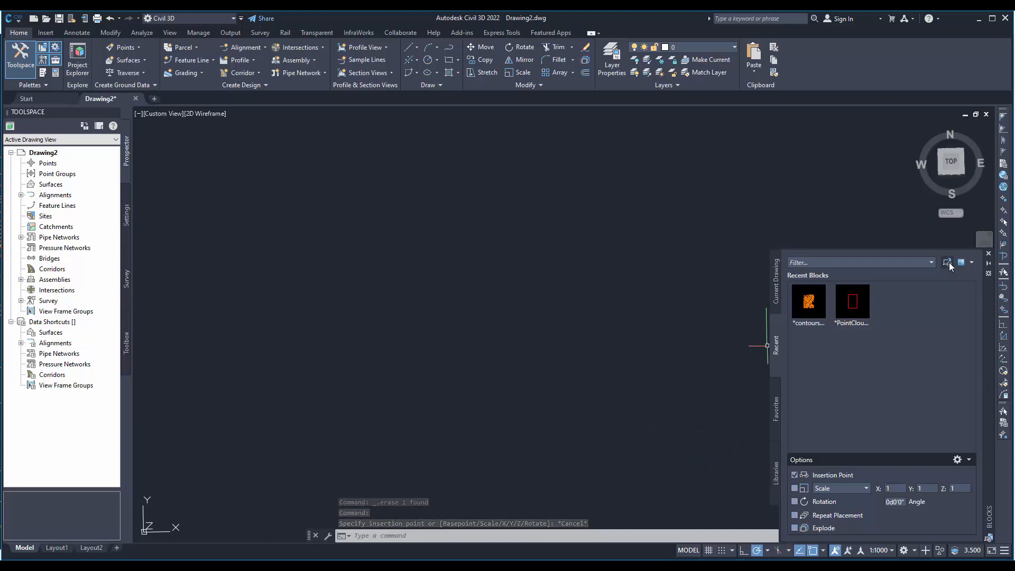
# - Insert contours_3D.dxf from the results folder into Drawing2 at insertion point 0,0
pyautogui.click(947, 262)
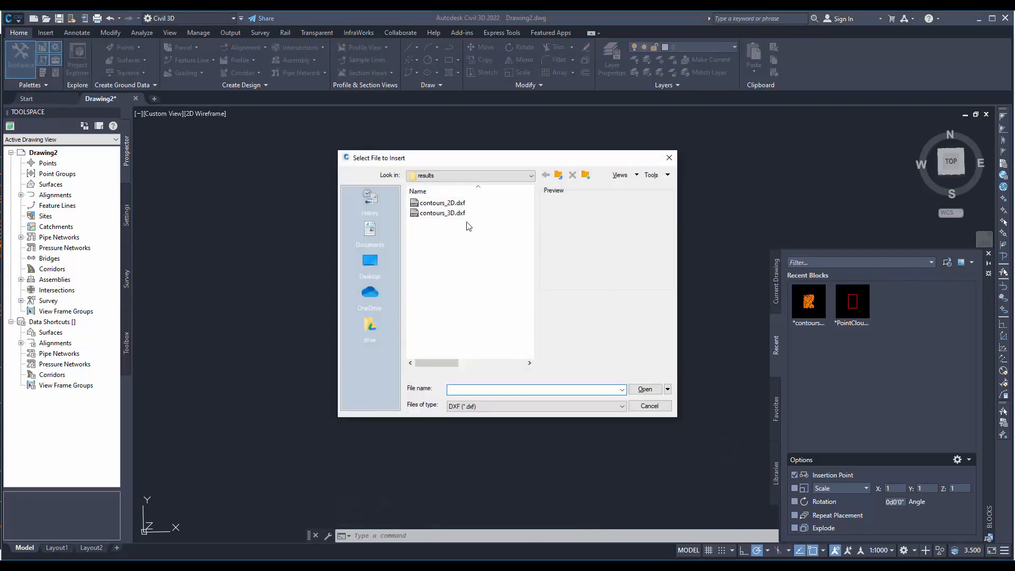
pyautogui.doubleClick(436, 214)
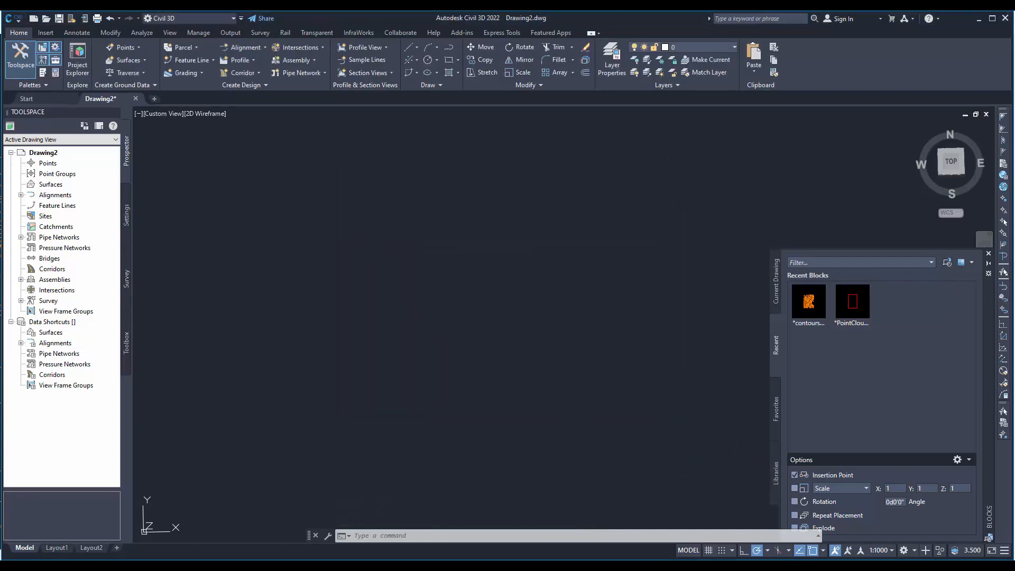
pyautogui.write('0,0')
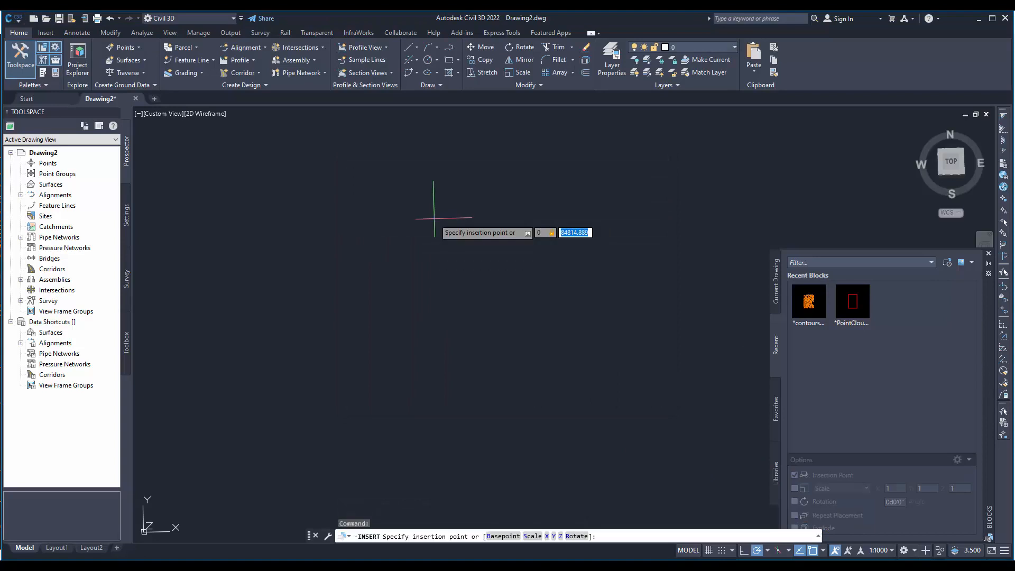
pyautogui.write(',')
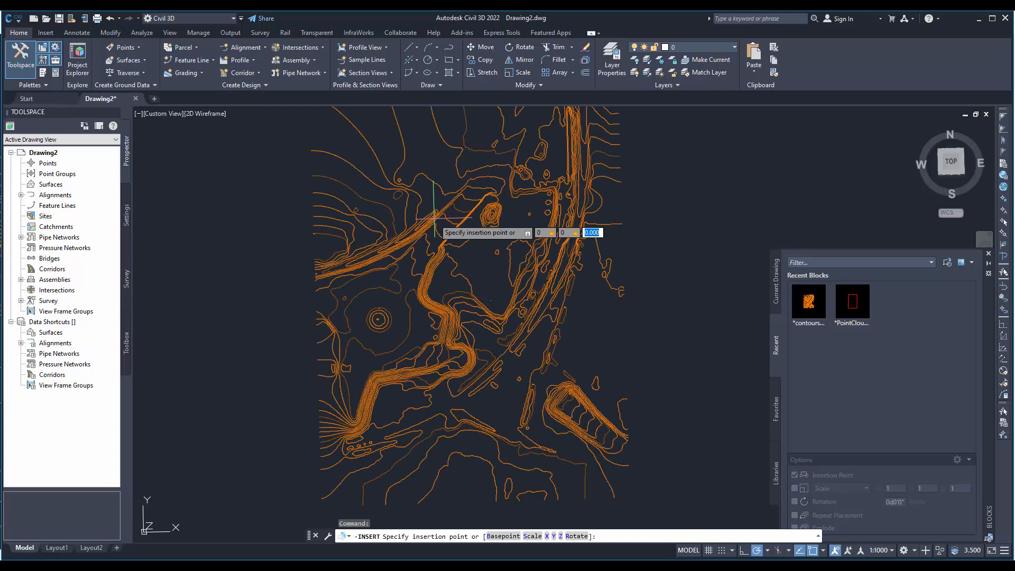
pyautogui.press('Return')
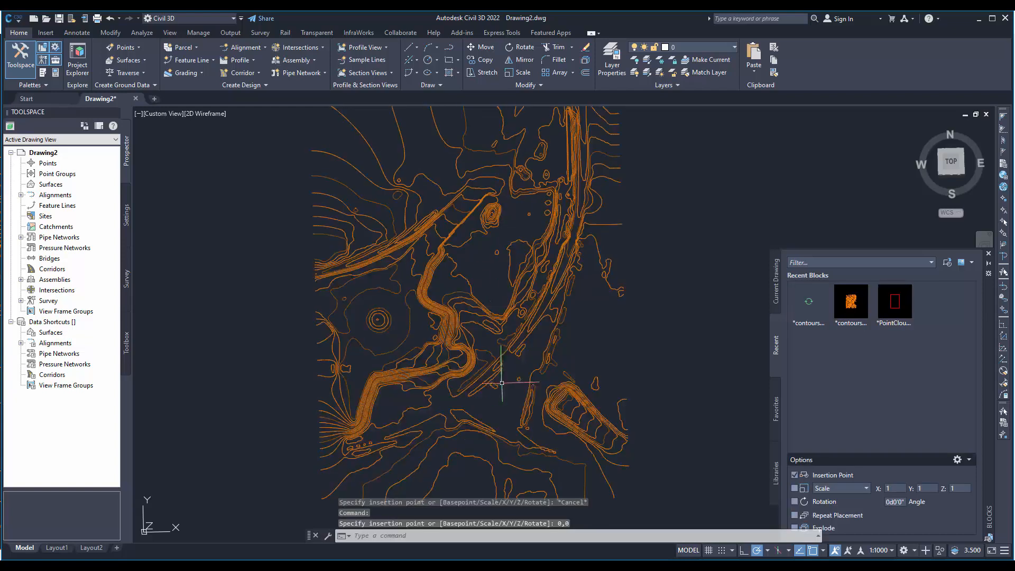
pyautogui.press('Escape')
pyautogui.press('Escape')
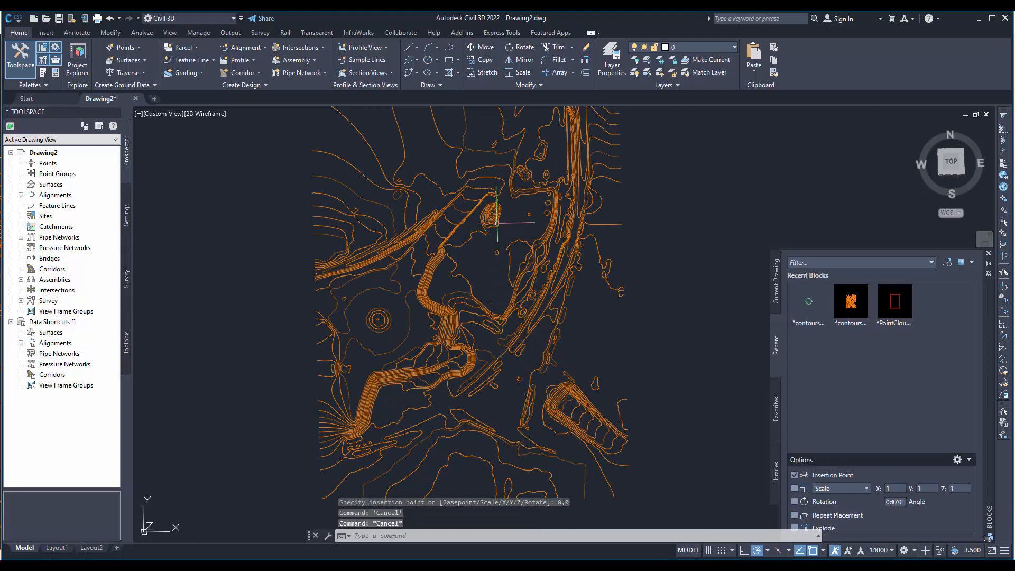
# - Examine the inserted 3D contours and their height labels up close, in an orbited view and from the top
pyautogui.scroll(5, 493, 227)
pyautogui.scroll(8, 475, 381)
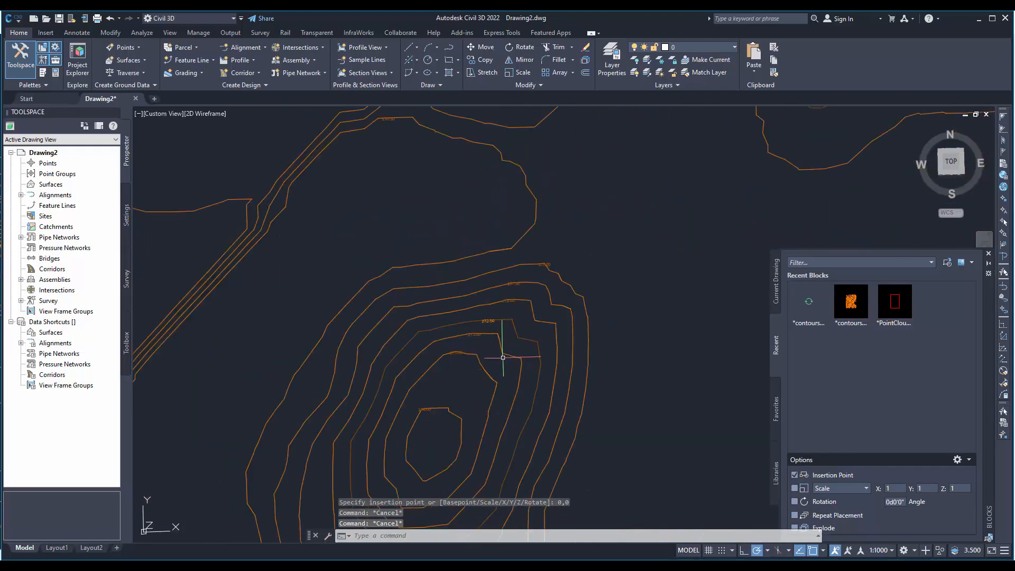
pyautogui.keyDown('shift'); pyautogui.moveTo(461, 394); pyautogui.dragTo(550, 365, button='middle'); pyautogui.keyUp('shift')
pyautogui.moveTo(512, 341); pyautogui.dragTo(380, 430)
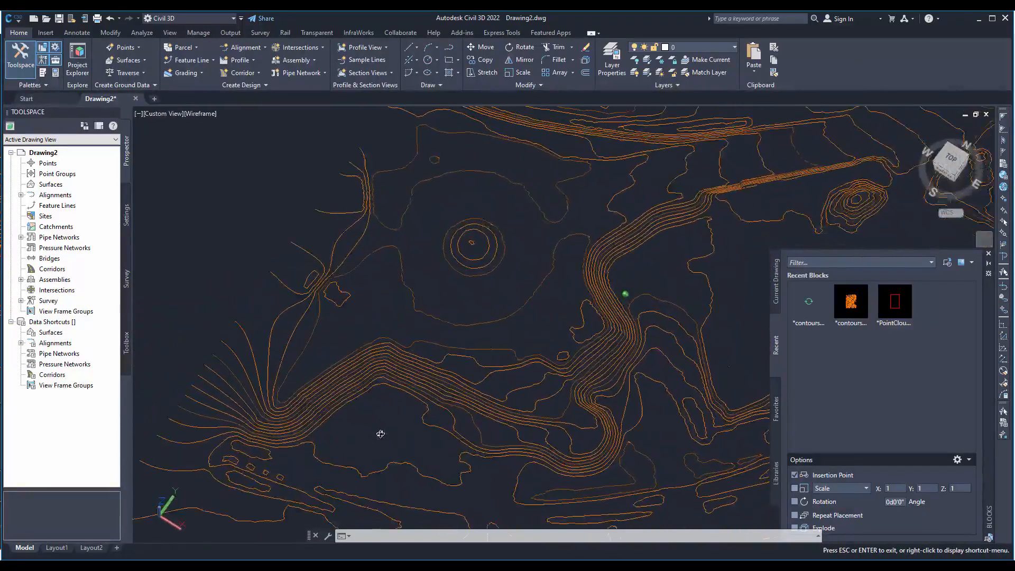
pyautogui.press('Escape')
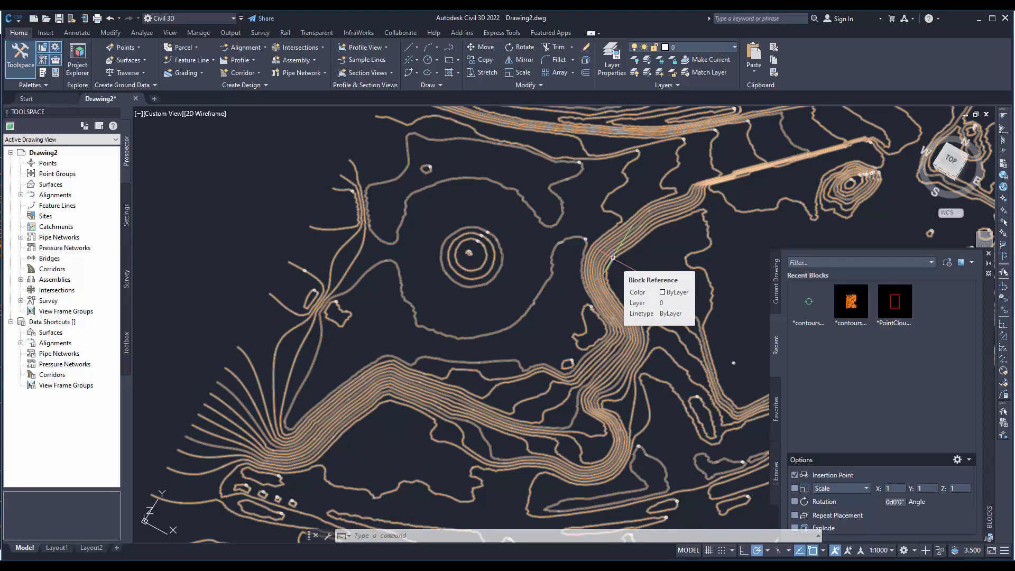
pyautogui.click(949, 165)
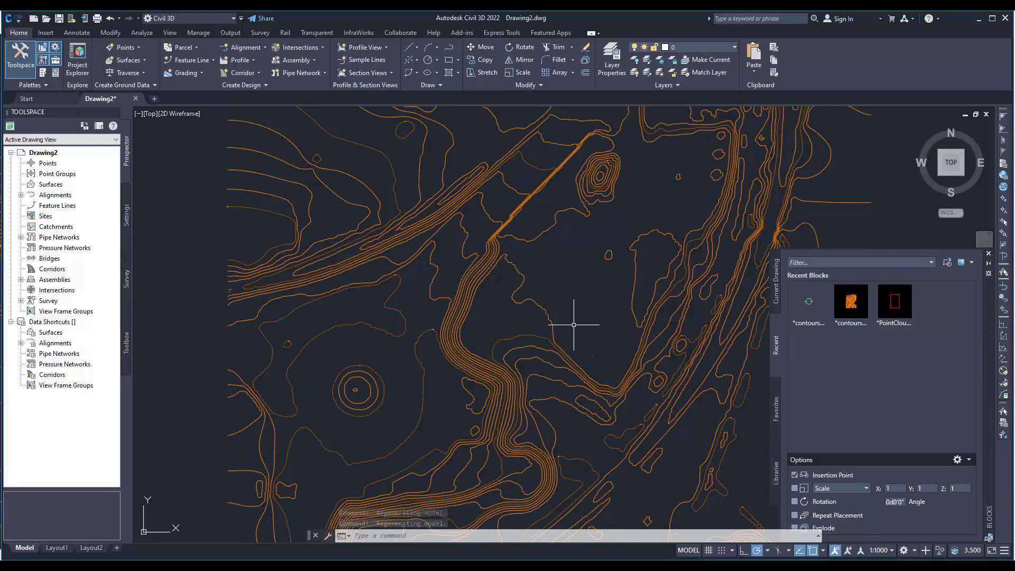
pyautogui.scroll(10, 369, 367)
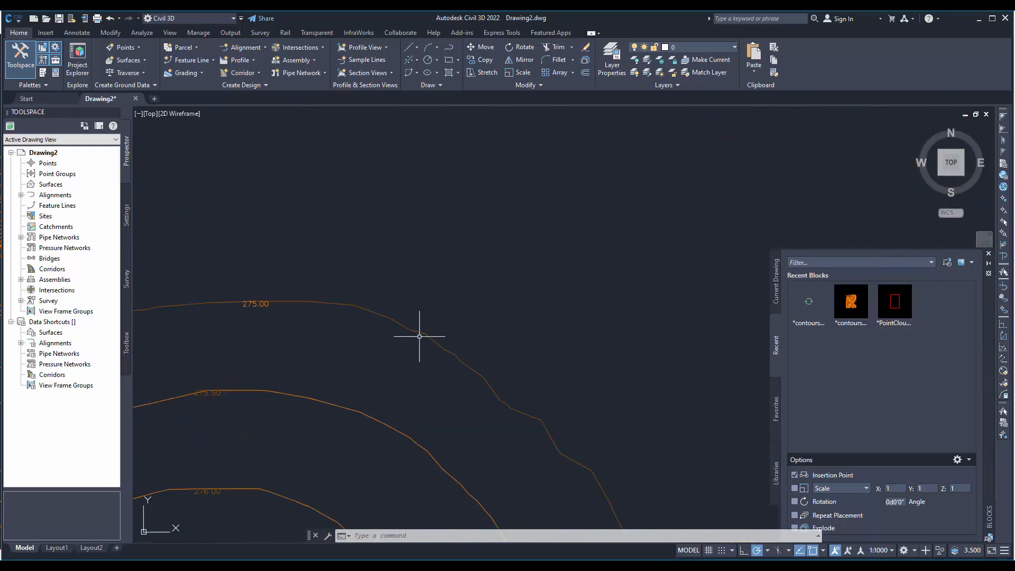
pyautogui.scroll(-8, 489, 159)
pyautogui.scroll(-6, 490, 179)
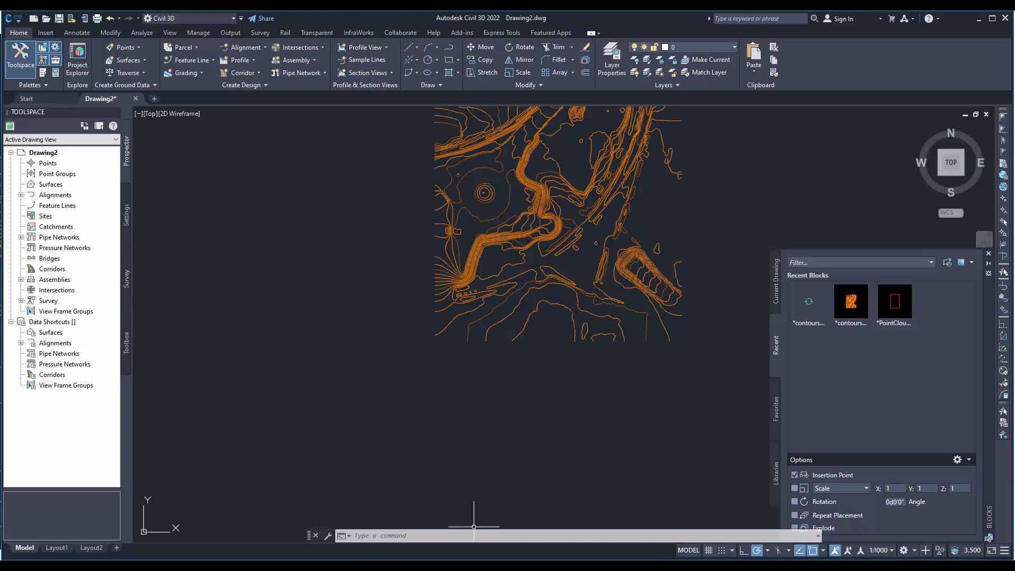
# - Switch to 3Dsurvey and examine the profile lines on the point cloud at the construction site
pyautogui.moveTo(381, 561)
pyautogui.click(402, 530)
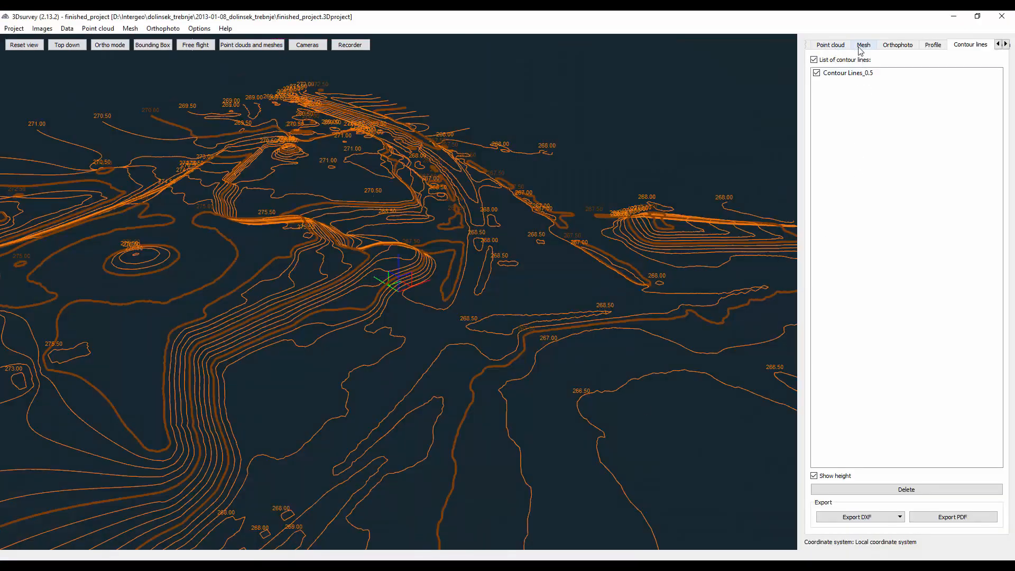
pyautogui.click(839, 51)
pyautogui.scroll(10, 329, 173)
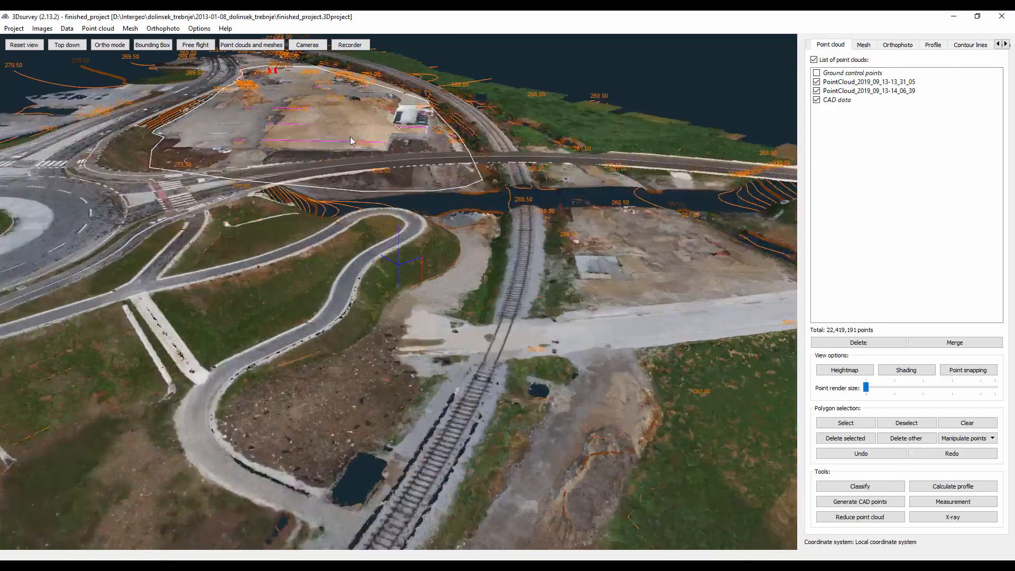
pyautogui.scroll(5, 417, 307)
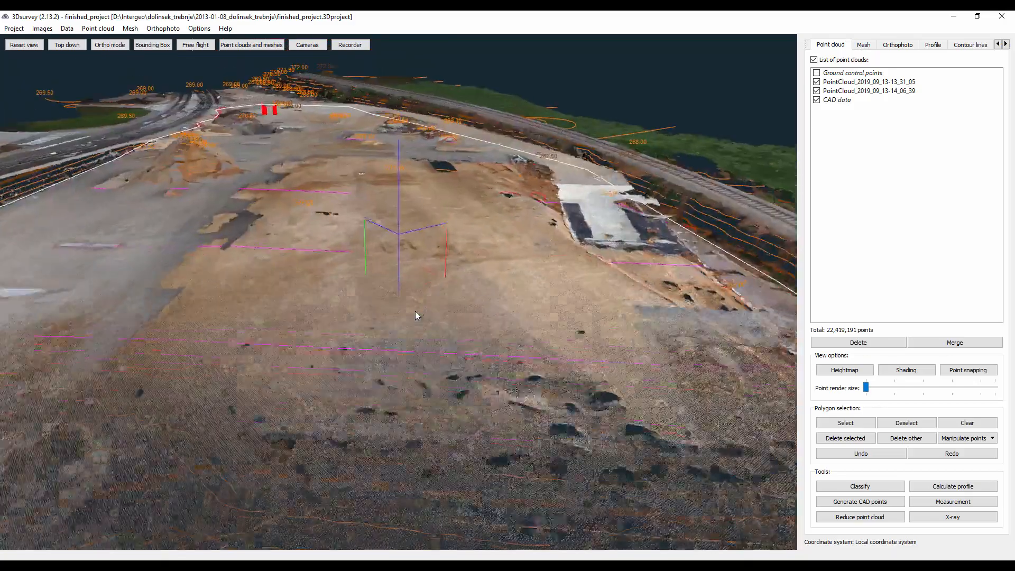
pyautogui.moveTo(430, 302); pyautogui.dragTo(564, 256)
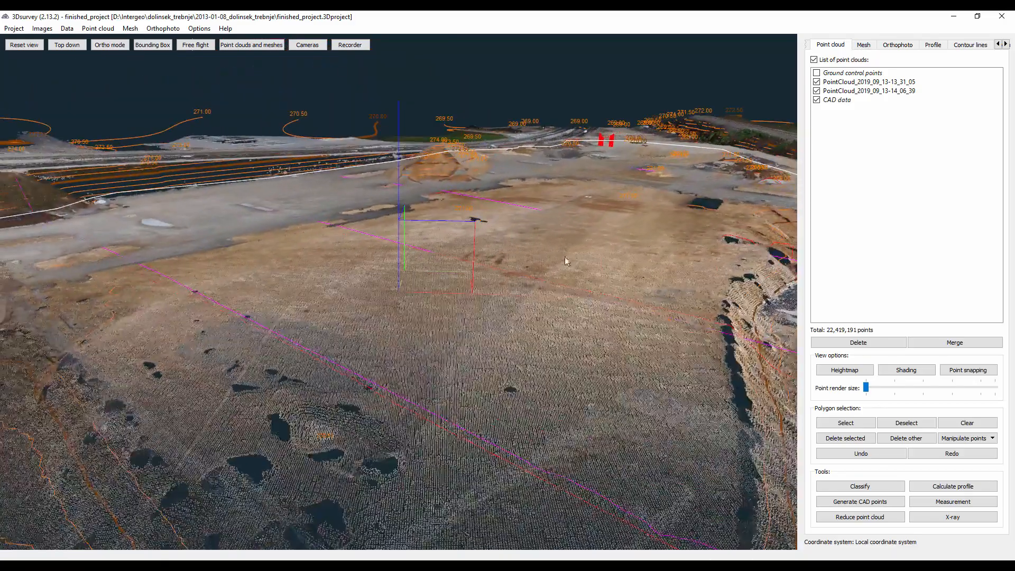
# - Display the terrain profiles and export them as a DXF file named prof into the results folder
pyautogui.click(941, 48)
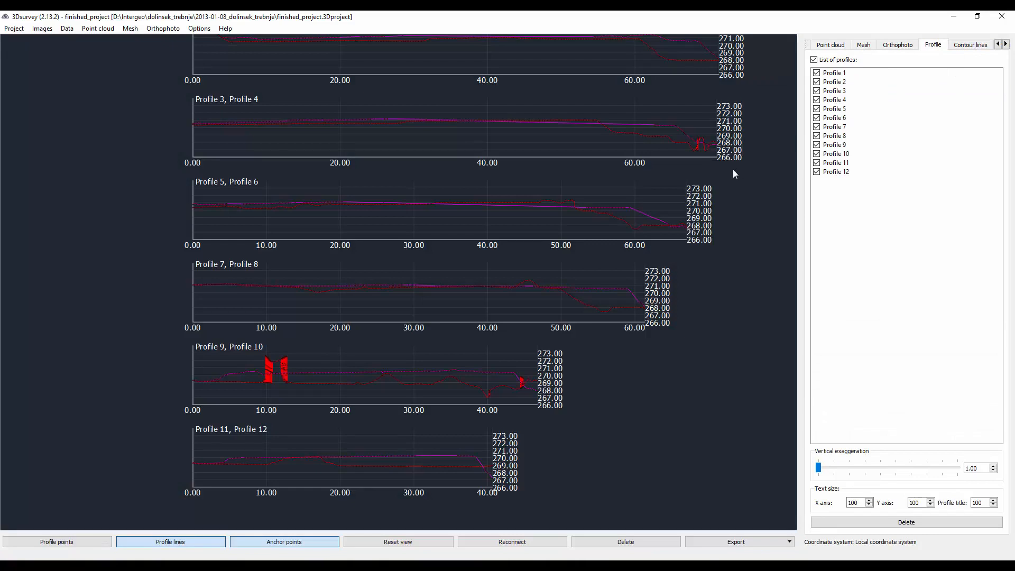
pyautogui.scroll(2, 511, 137)
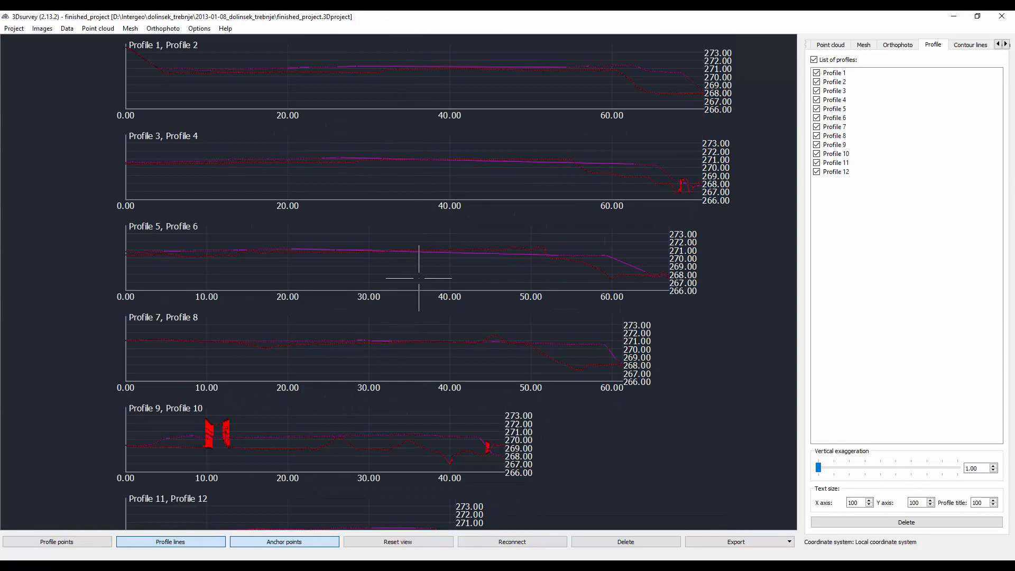
pyautogui.scroll(-3, 422, 278)
pyautogui.scroll(-1, 426, 277)
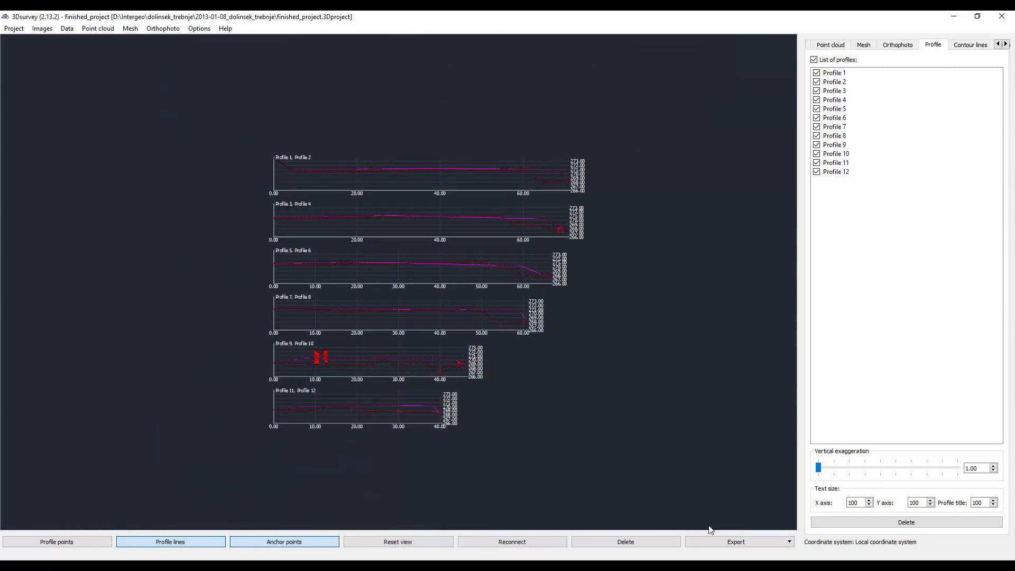
pyautogui.click(751, 541)
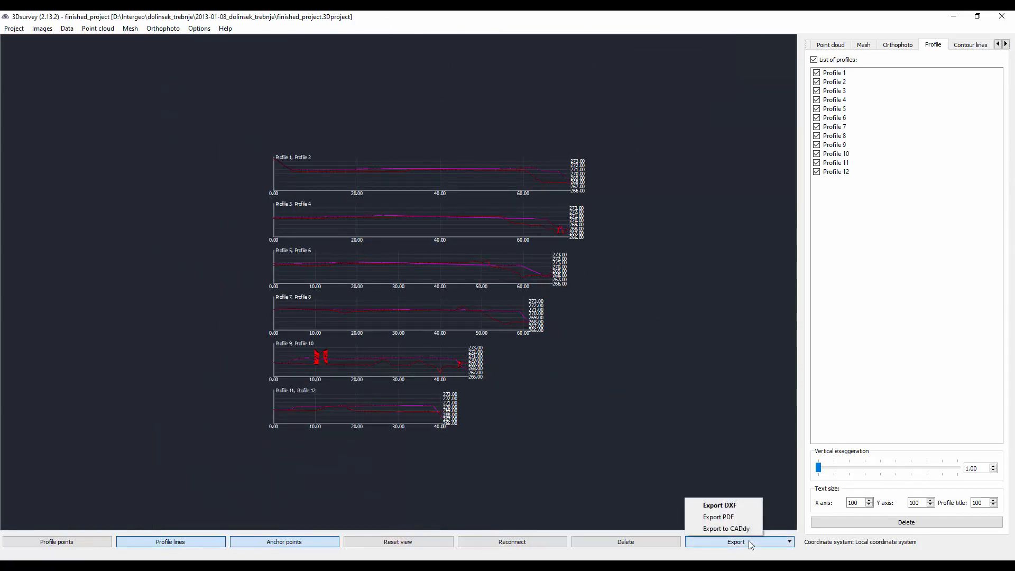
pyautogui.click(741, 507)
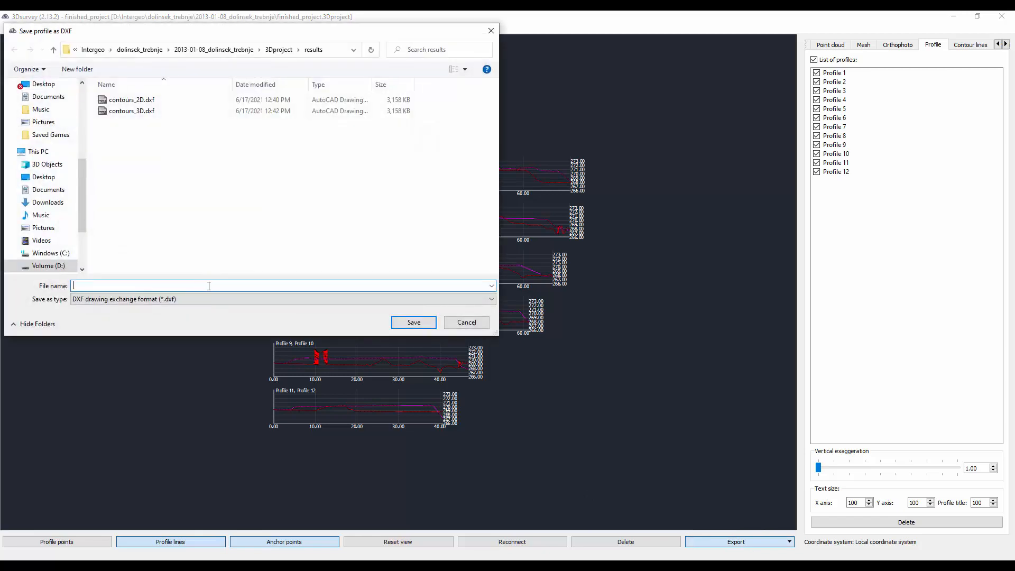
pyautogui.write('profiles')
pyautogui.press('Return')
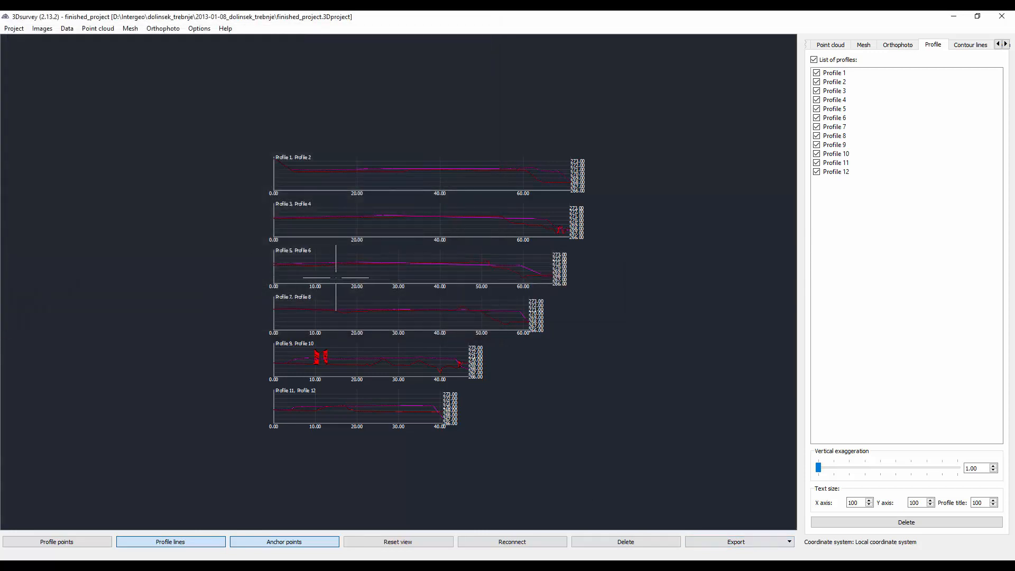
# - Check the exported profiles.dxf in the results folder
pyautogui.moveTo(325, 559)
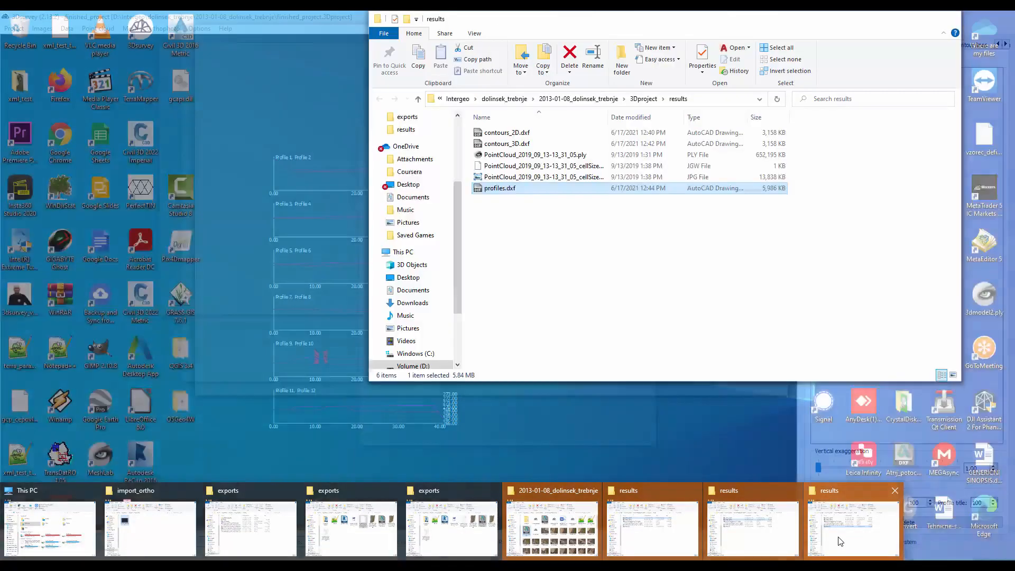
pyautogui.click(838, 543)
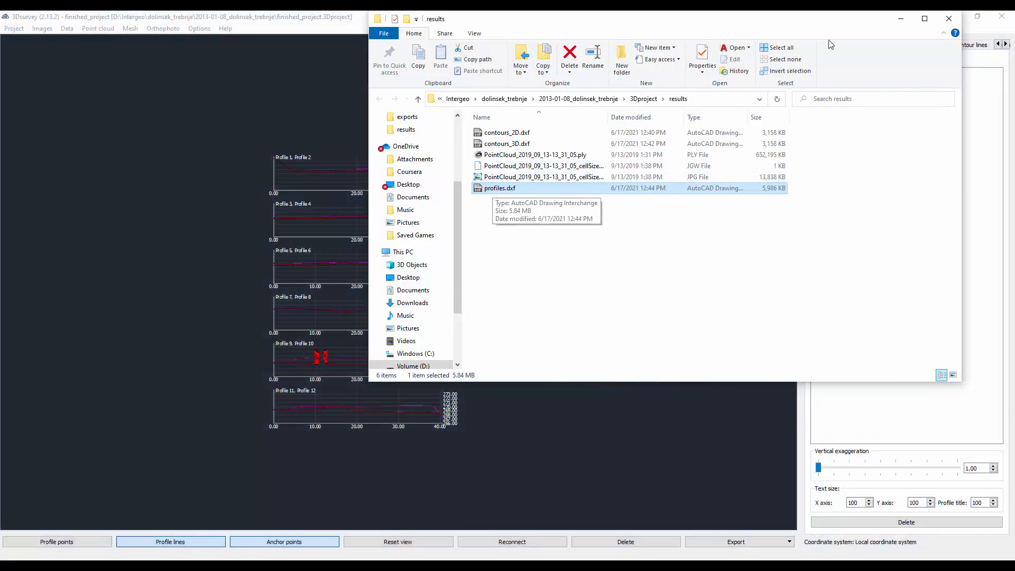
pyautogui.click(901, 22)
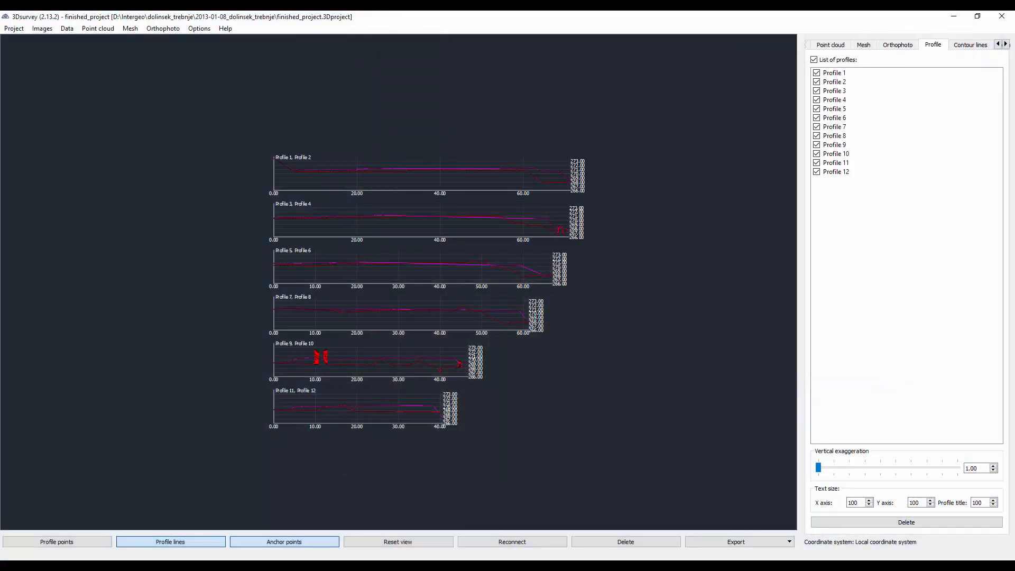
# - Switch to Civil 3D and insert profiles.dxf exploded at fixed insertion point 0,0,0, without prompting for the position
pyautogui.hotkey('alt', 'Tab')
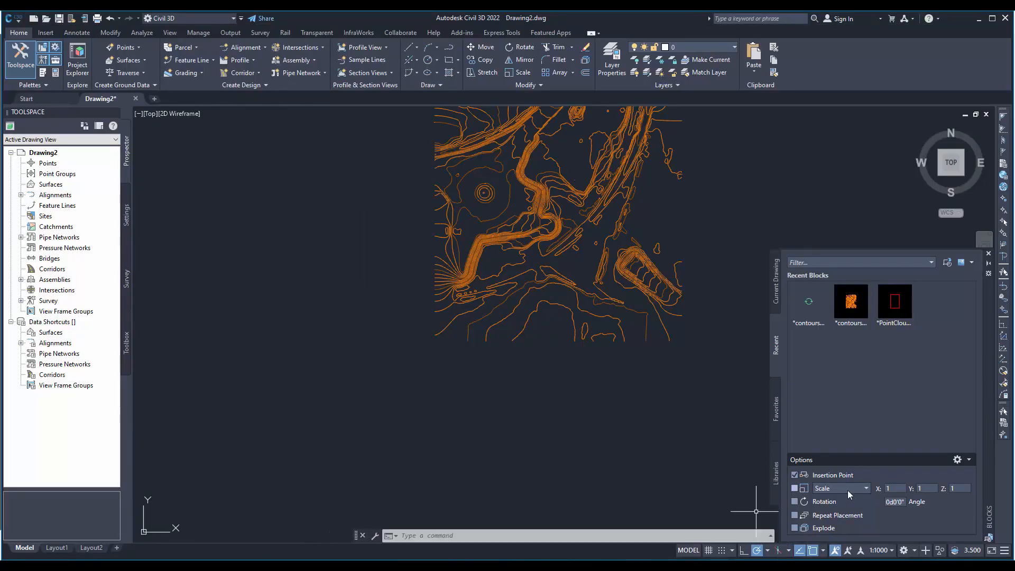
pyautogui.click(794, 476)
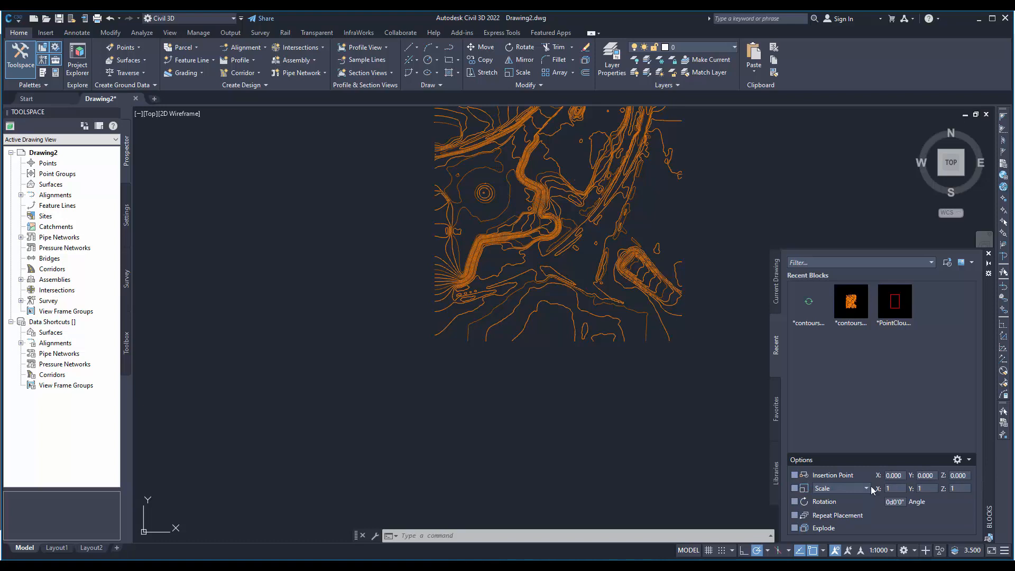
pyautogui.click(794, 528)
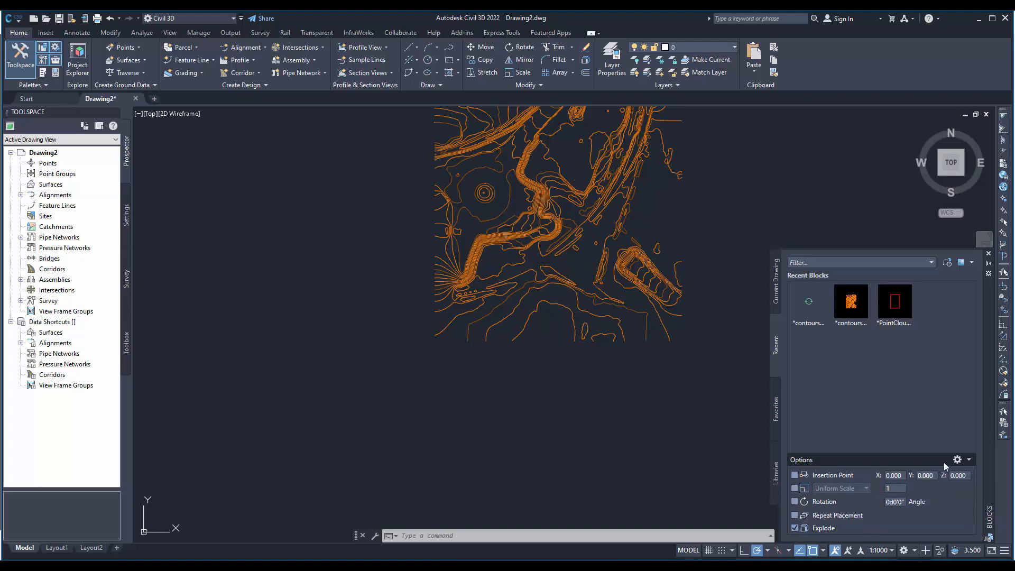
pyautogui.click(948, 263)
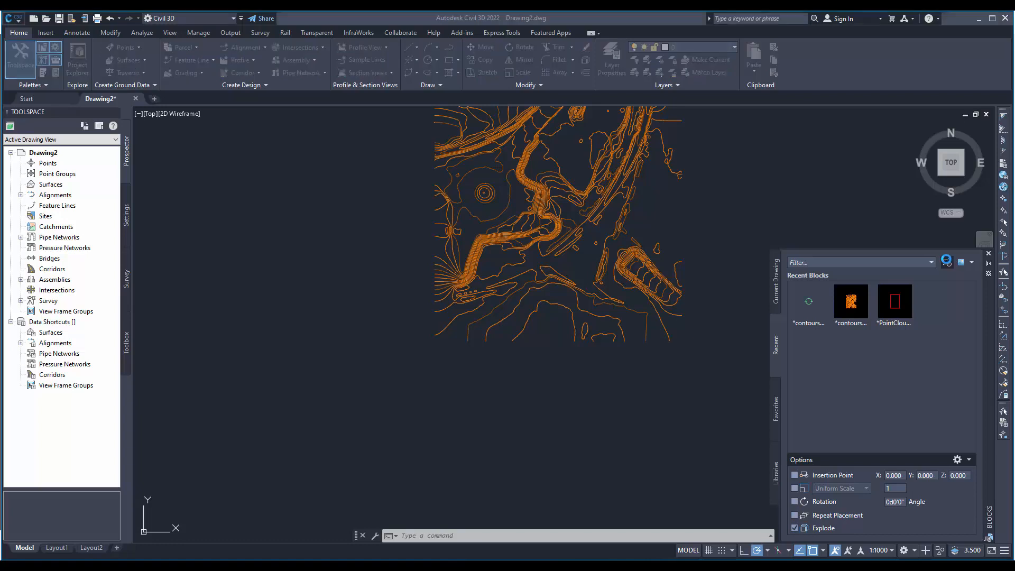
pyautogui.doubleClick(448, 221)
pyautogui.click(450, 223)
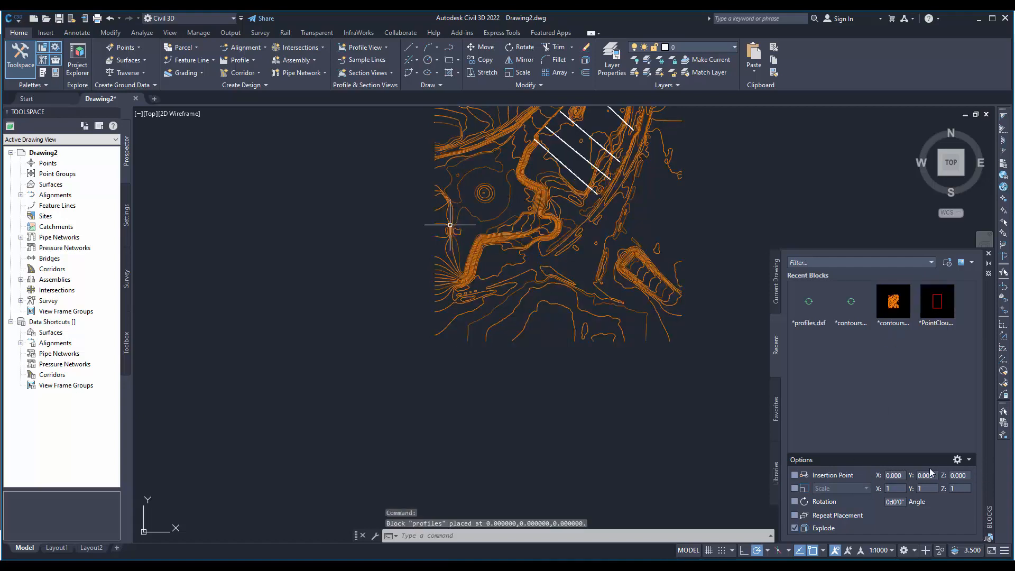
# - Examine the inserted profile lines over the contours up close from the top, along the whole site
pyautogui.moveTo(617, 190); pyautogui.dragTo(565, 311, button='middle')
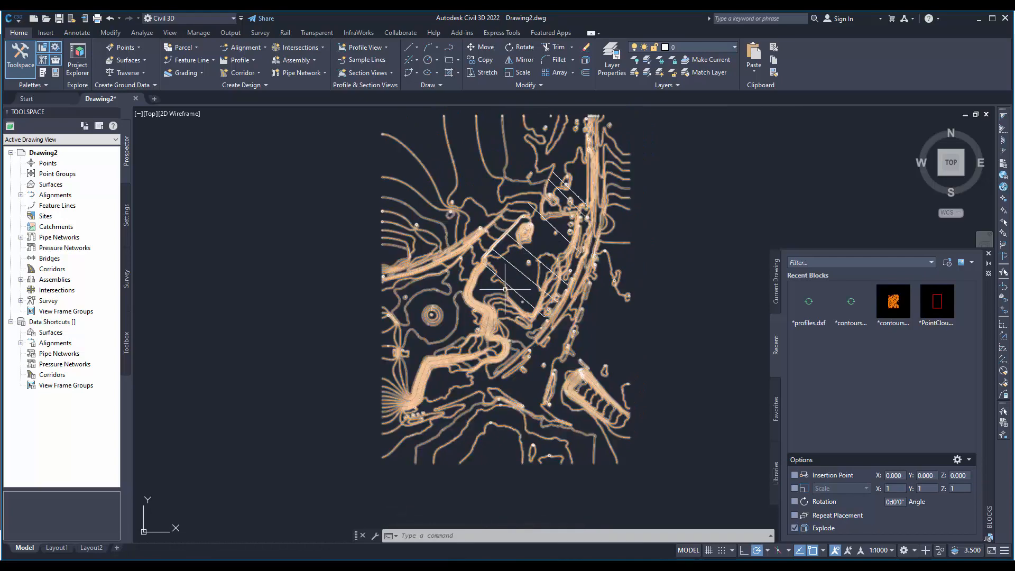
pyautogui.scroll(8, 512, 290)
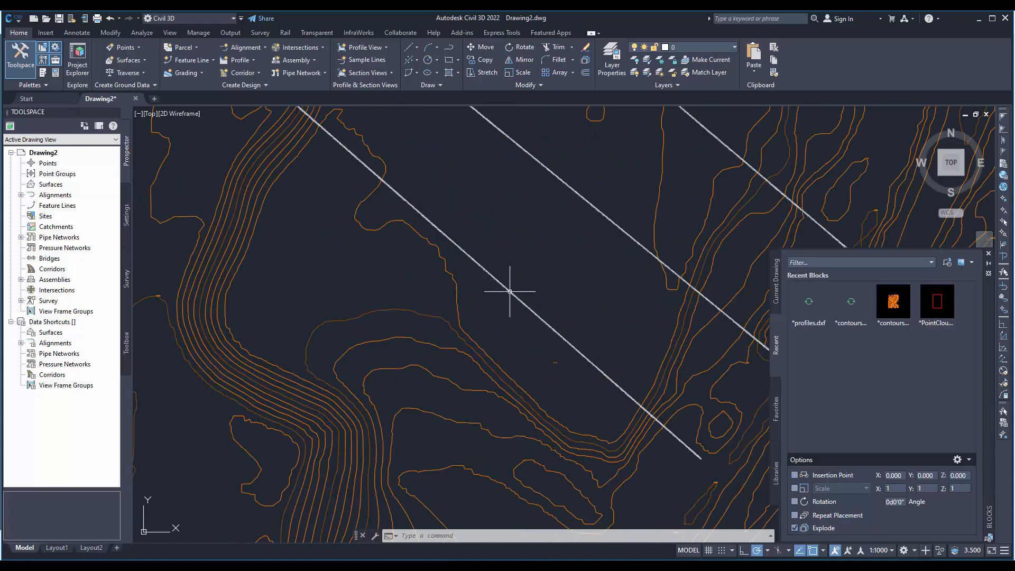
pyautogui.click(508, 289)
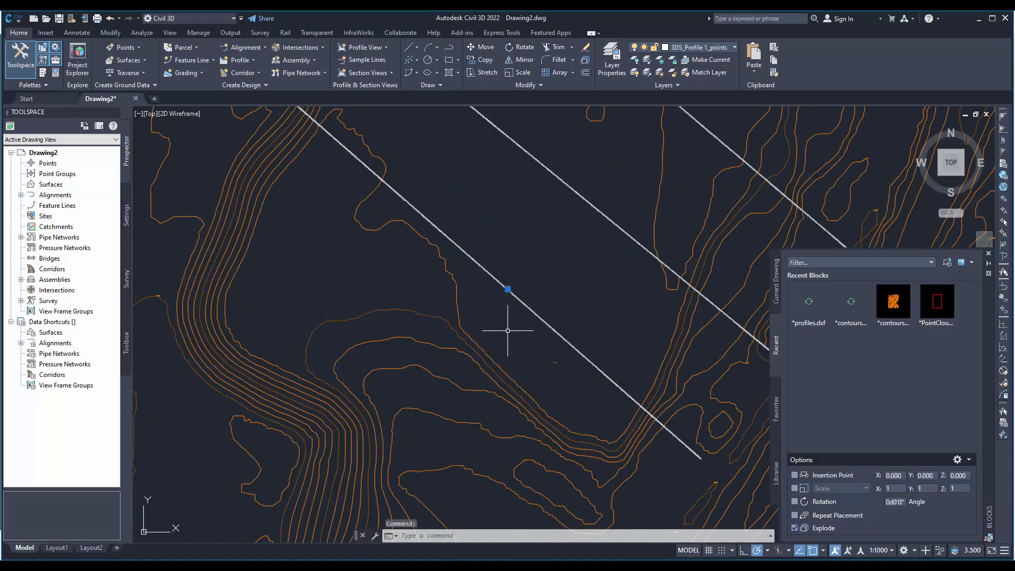
pyautogui.press('Escape')
pyautogui.moveTo(550, 245); pyautogui.dragTo(460, 381, button='middle')
pyautogui.moveTo(489, 212)
pyautogui.mouseDown(button='middle')
pyautogui.moveTo(345, 365)
pyautogui.moveTo(319, 427)
pyautogui.mouseUp(button='middle')
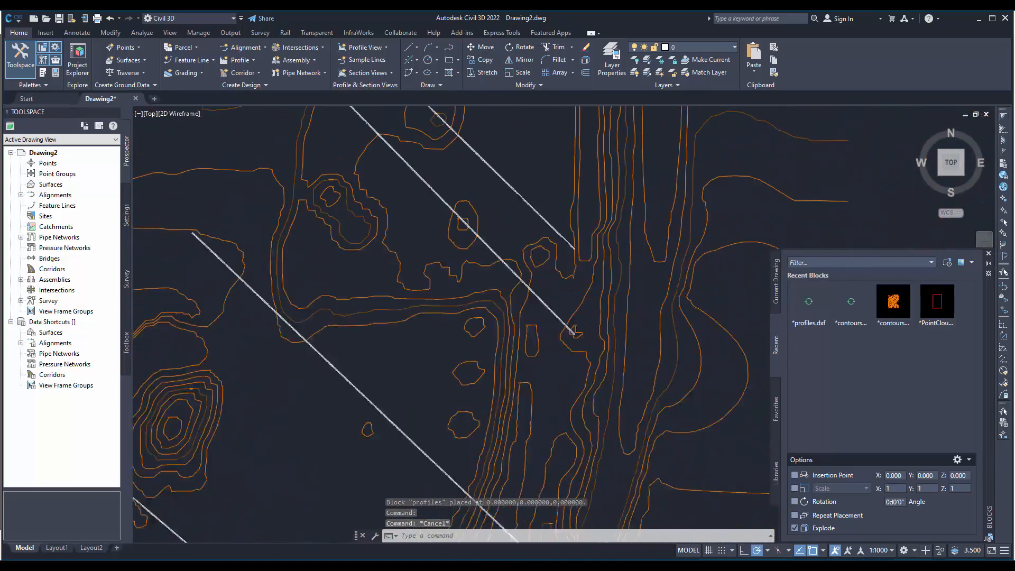
pyautogui.moveTo(459, 242); pyautogui.dragTo(403, 383, button='middle')
pyautogui.moveTo(438, 258); pyautogui.dragTo(519, 183, button='middle')
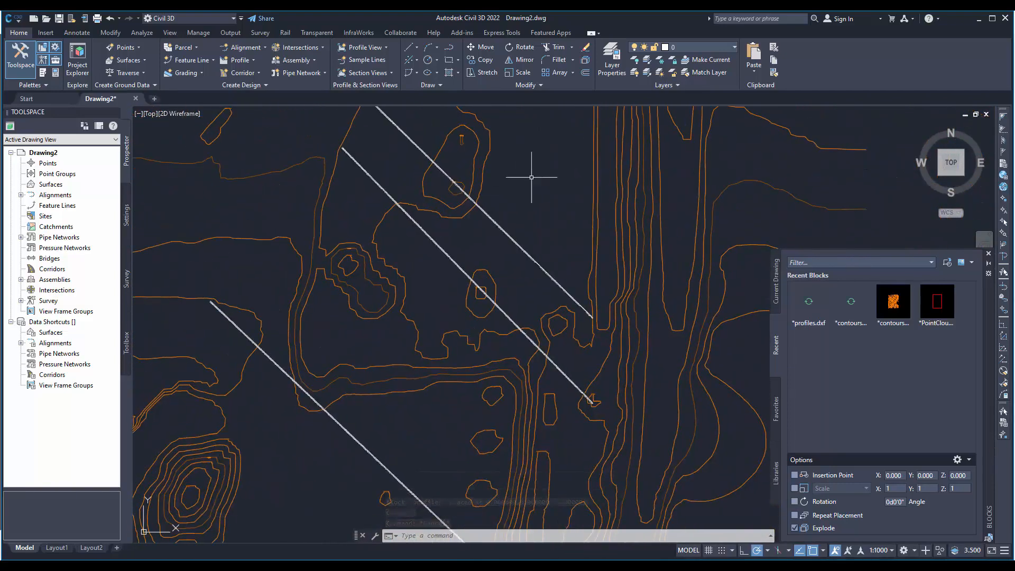
# - Compare the profile lines with those on the point cloud in 3Dsurvey's finished_project, and return to Civil 3D
pyautogui.click(376, 567)
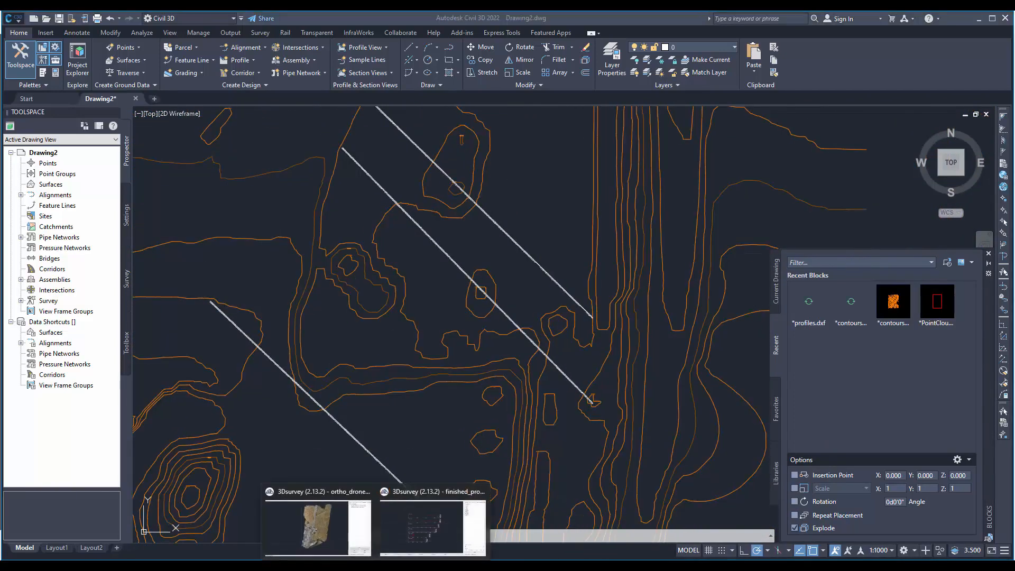
pyautogui.click(419, 534)
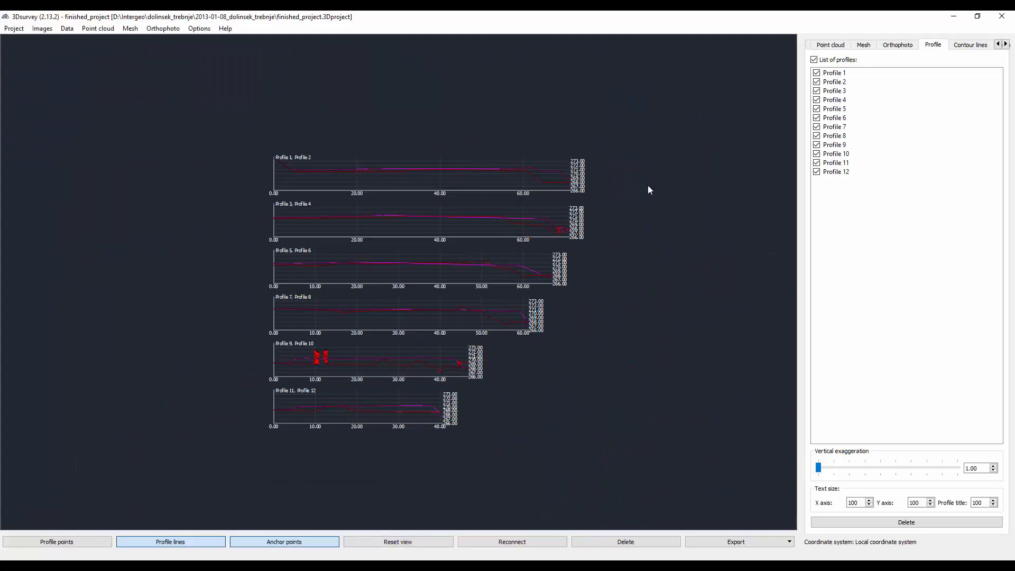
pyautogui.click(842, 47)
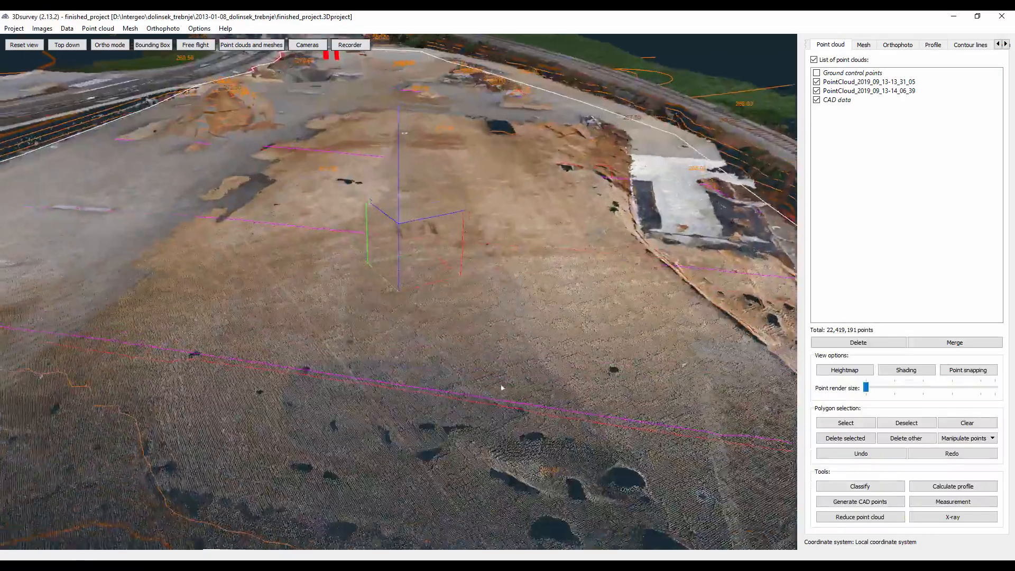
pyautogui.click(953, 17)
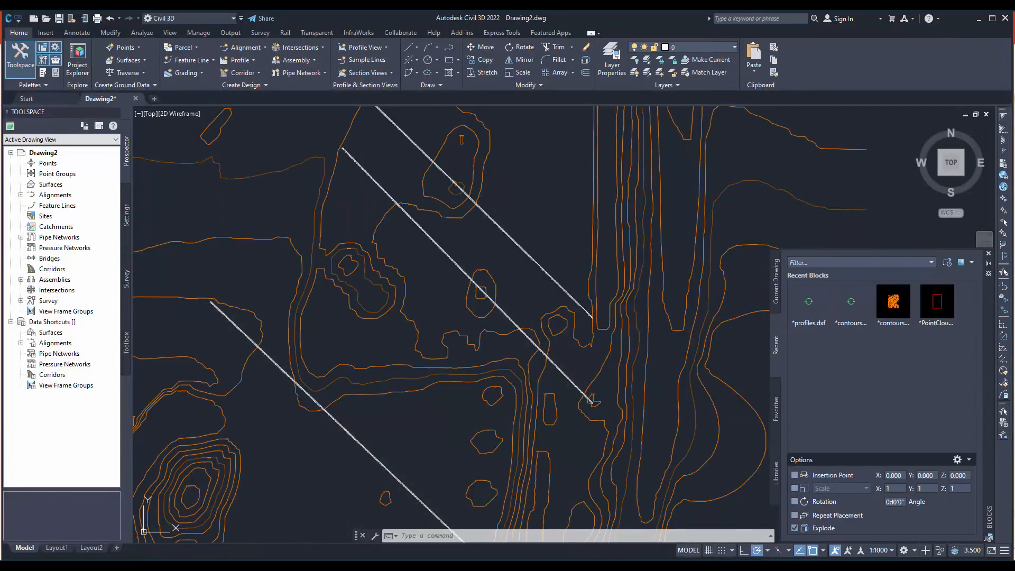
# - Delete all points on the 3DS_Profile 8_points layer by picking one in an orbited view and selecting similar objects
pyautogui.moveTo(591, 401)
pyautogui.keyDown('shift'); pyautogui.mouseDown(button='middle')
pyautogui.moveTo(427, 243)
pyautogui.moveTo(333, 215)
pyautogui.moveTo(335, 243)
pyautogui.mouseUp(button='middle'); pyautogui.keyUp('shift')
pyautogui.moveTo(399, 224); pyautogui.dragTo(421, 459, button='middle')
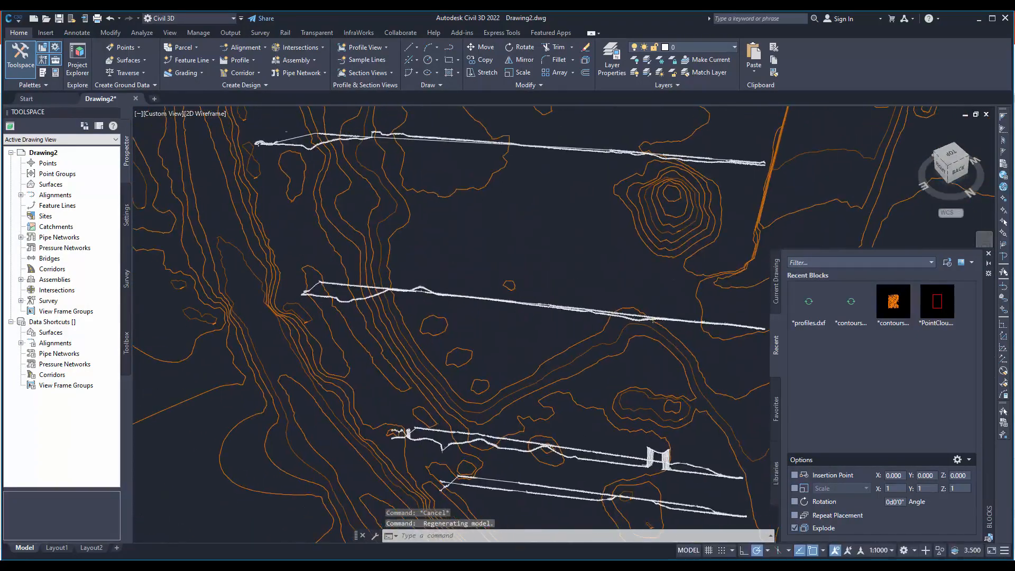
pyautogui.scroll(3, 435, 220)
pyautogui.scroll(5, 417, 418)
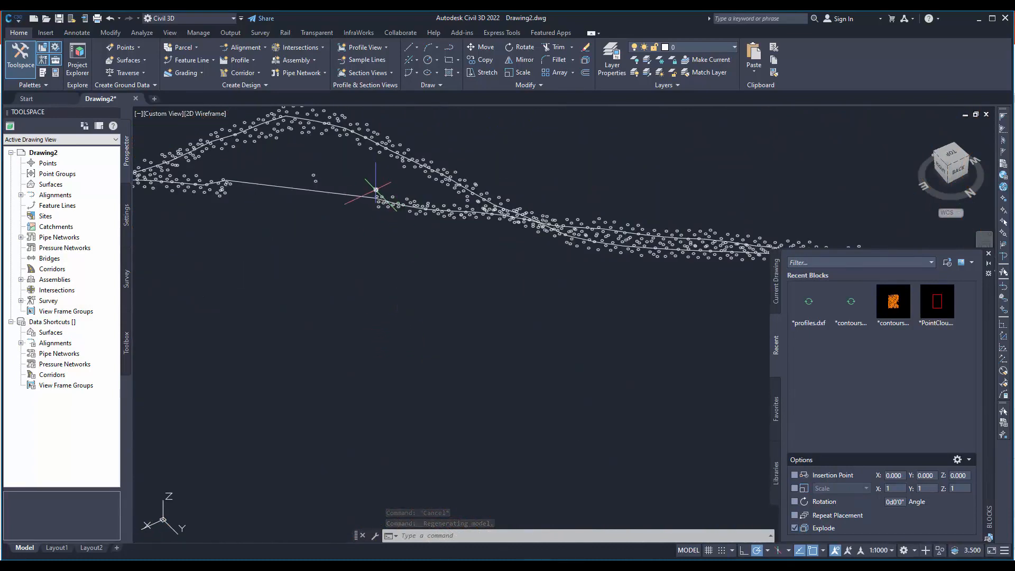
pyautogui.click(370, 181)
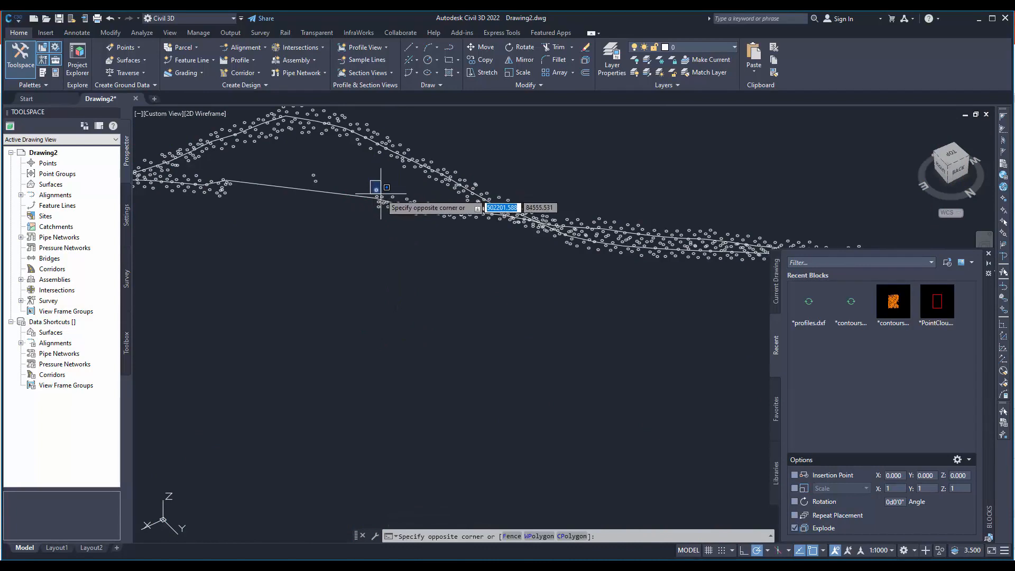
pyautogui.click(380, 195)
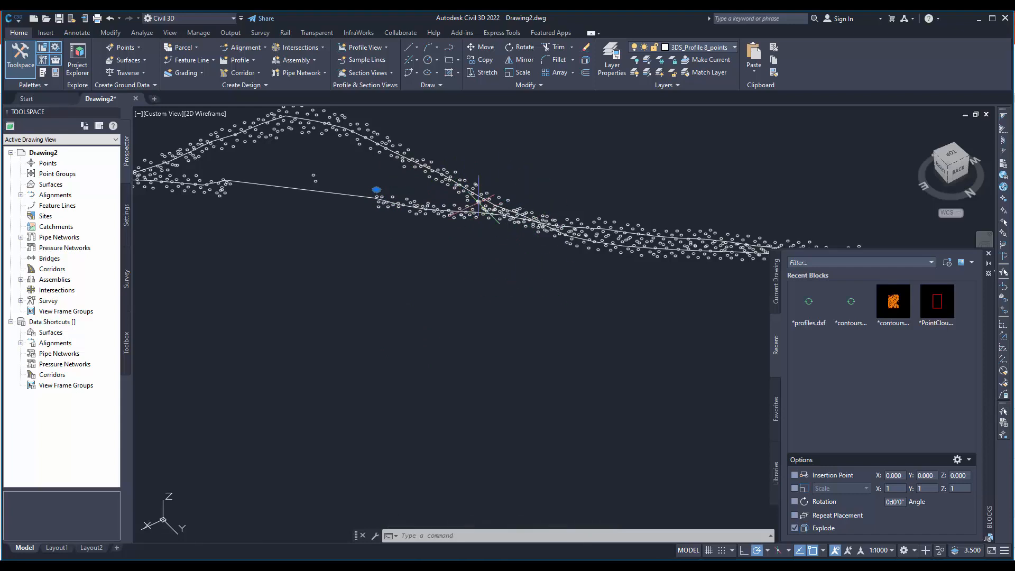
pyautogui.scroll(-5, 348, 246)
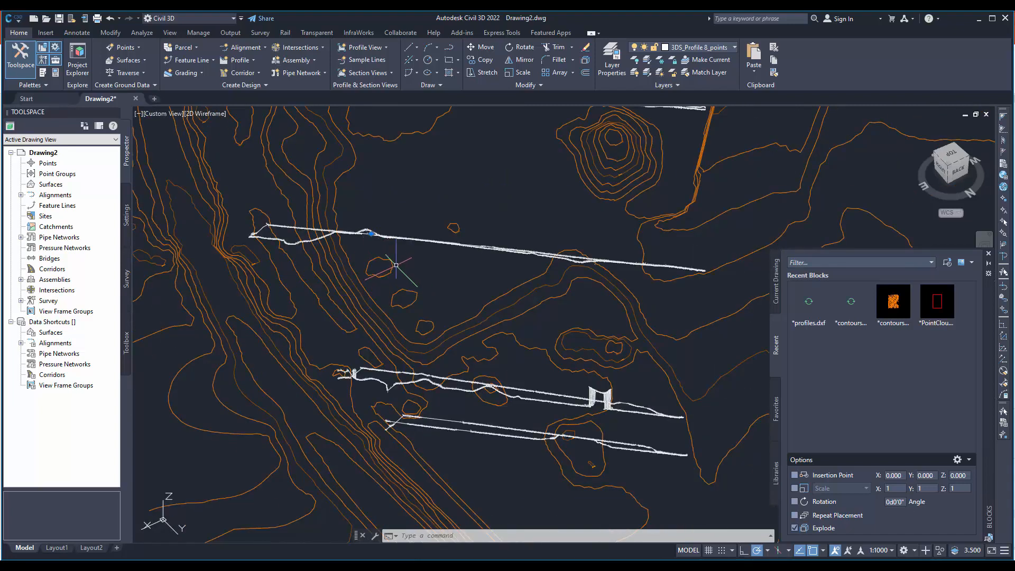
pyautogui.rightClick(426, 263)
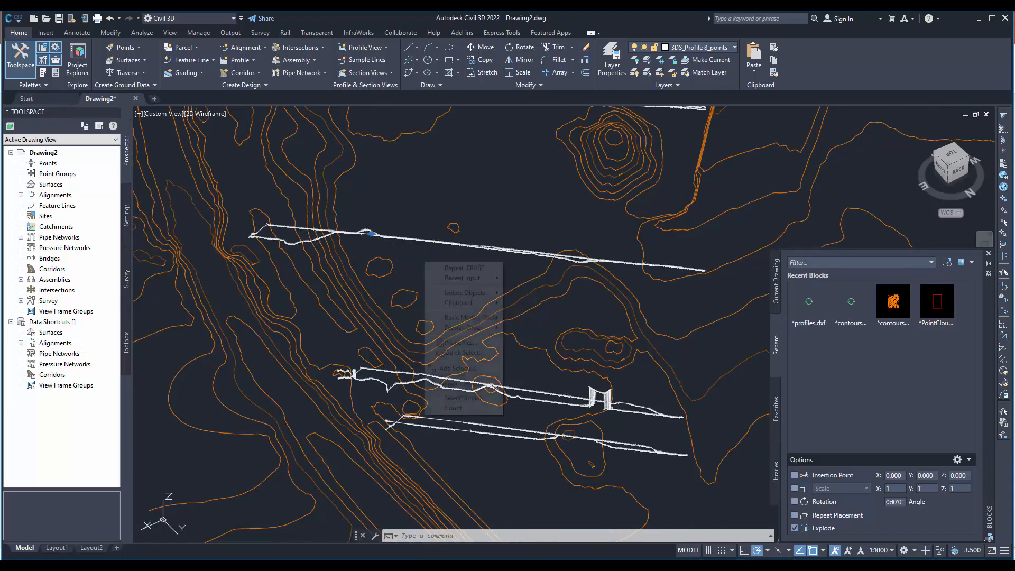
pyautogui.click(453, 400)
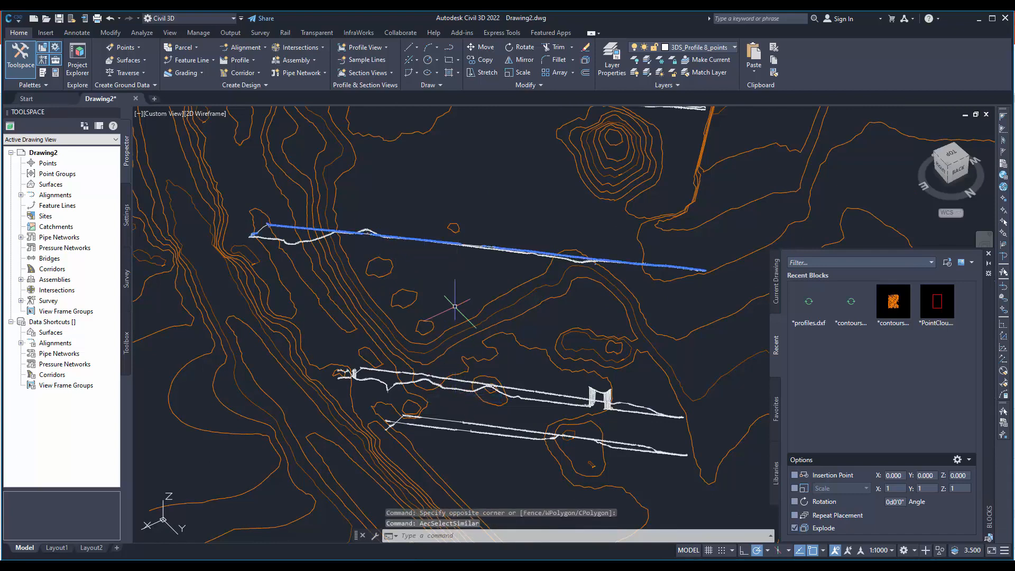
pyautogui.press('Delete')
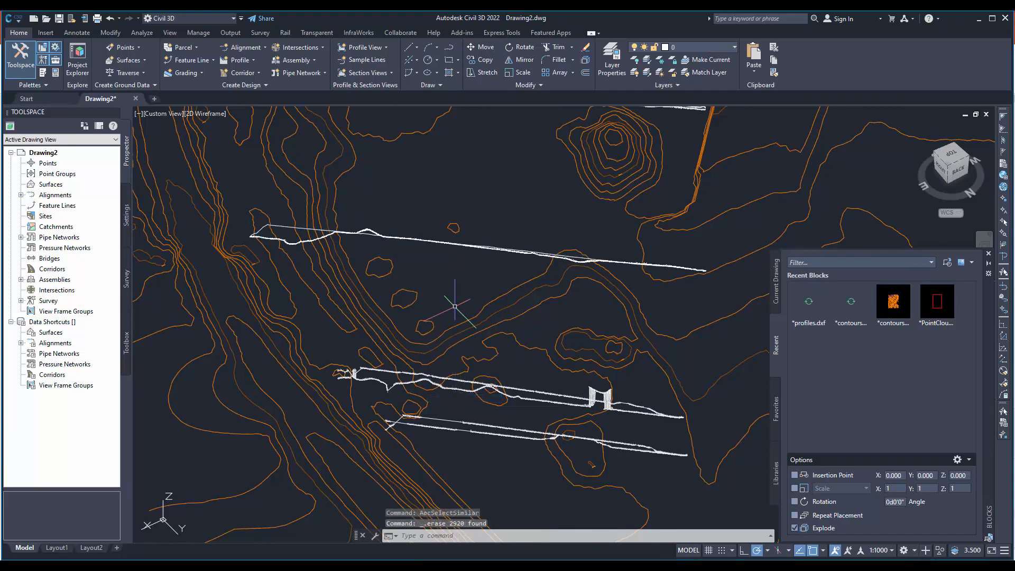
# - Delete the points of the remaining profiles by window-selecting a strip across all profile lines and selecting similar objects
pyautogui.scroll(-2, 523, 355)
pyautogui.click(518, 230)
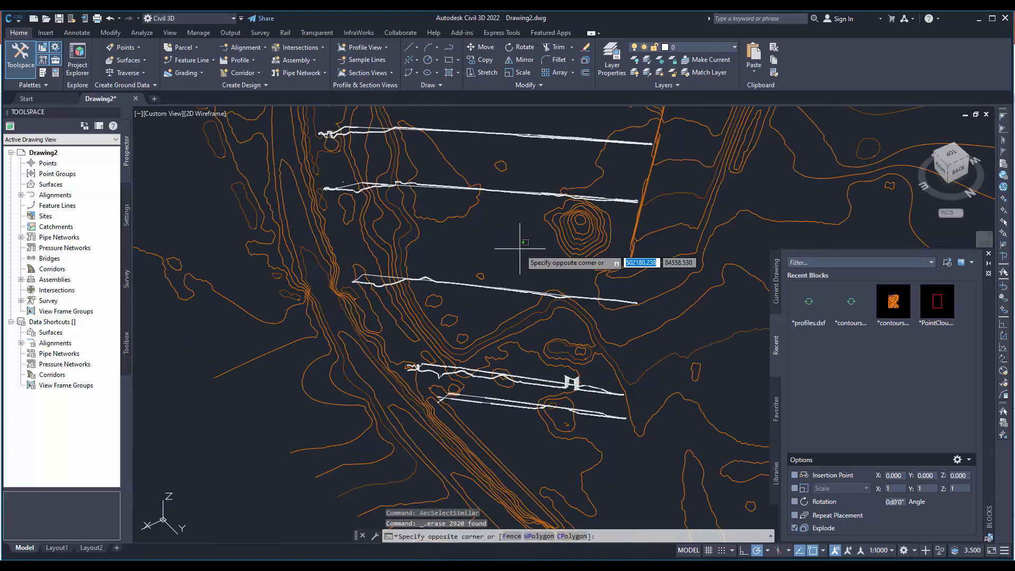
pyautogui.scroll(-2, 567, 150)
pyautogui.scroll(-4, 568, 151)
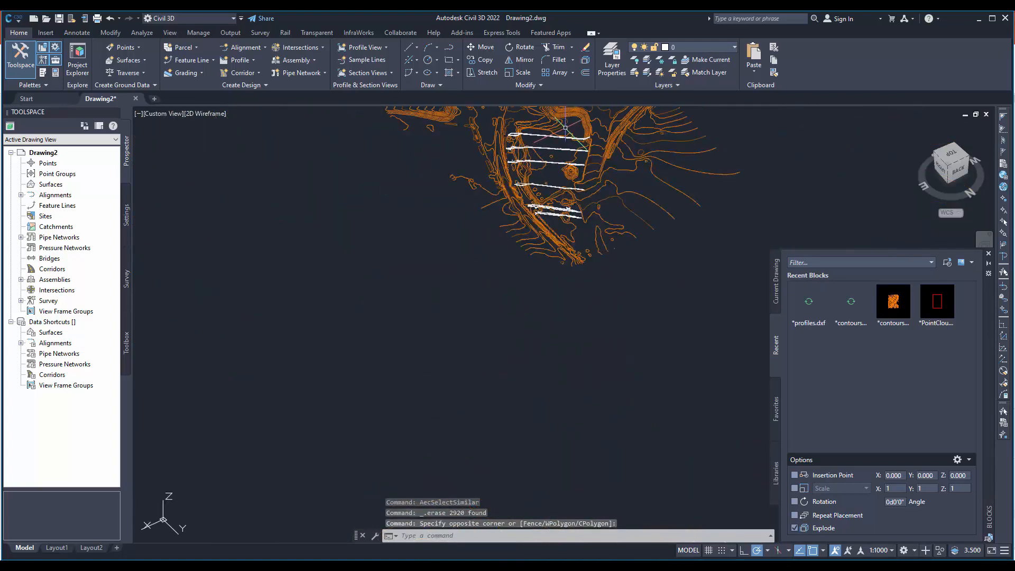
pyautogui.click(578, 226)
pyautogui.rightClick(667, 294)
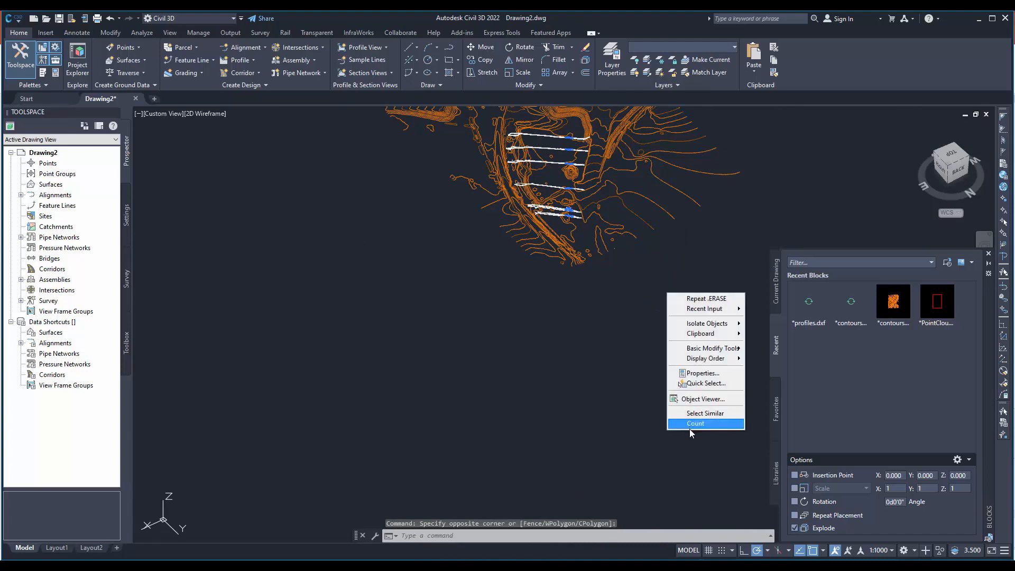
pyautogui.click(696, 414)
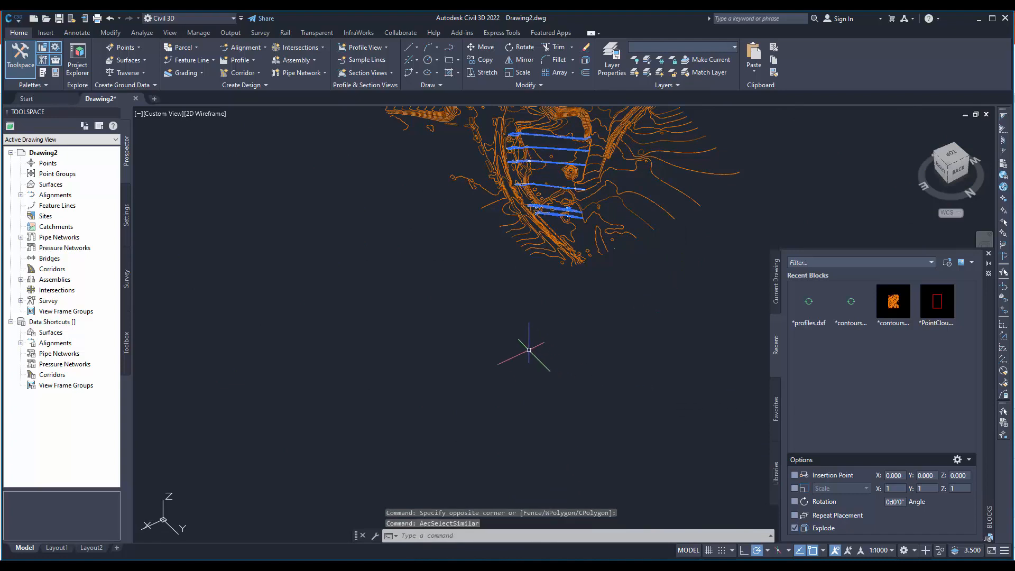
pyautogui.press('Delete')
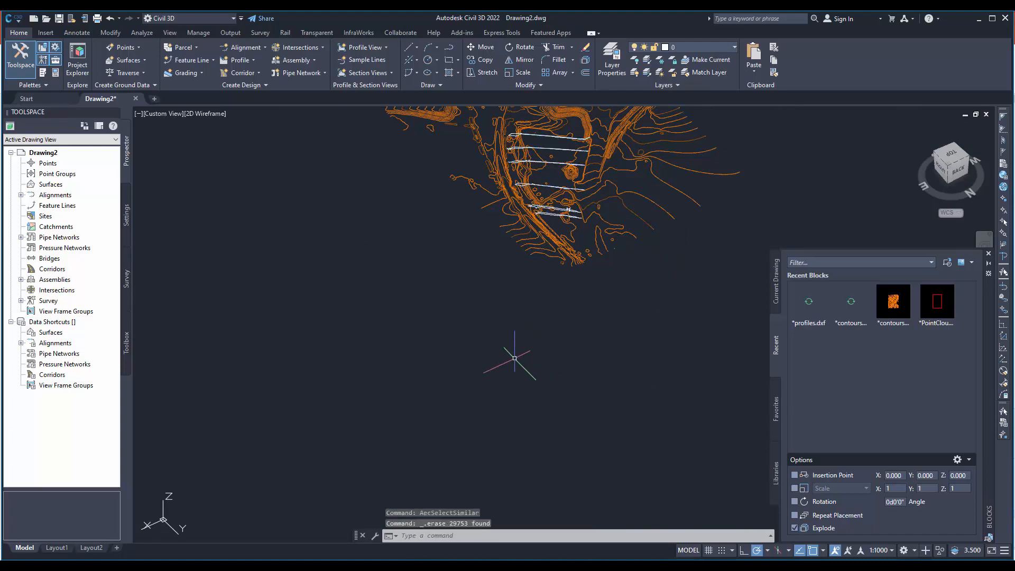
# - Examine the cleaned 3D profile lines up close along the contours, cancelling any selection
pyautogui.scroll(5, 555, 186)
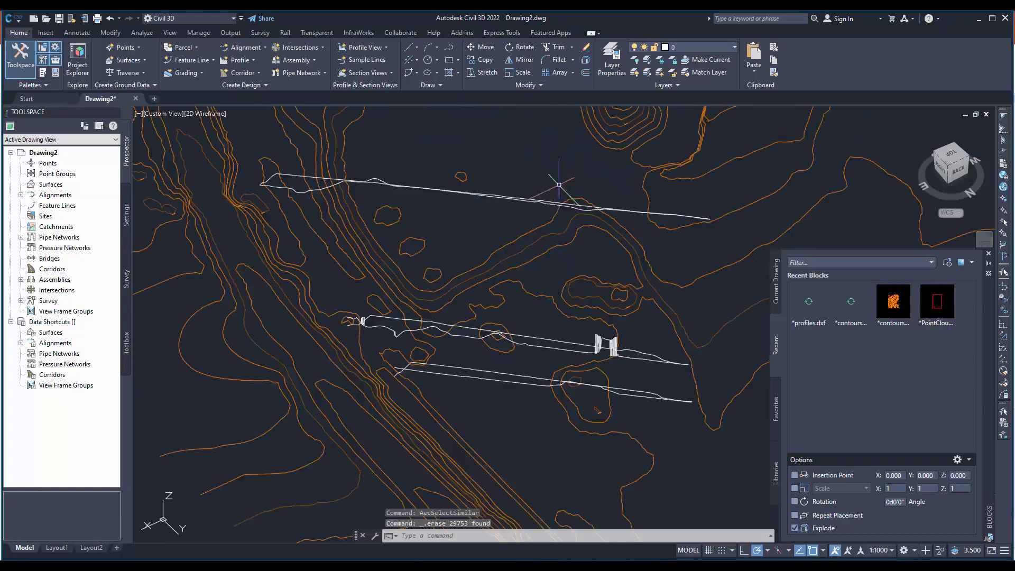
pyautogui.moveTo(533, 204); pyautogui.dragTo(524, 472, button='middle')
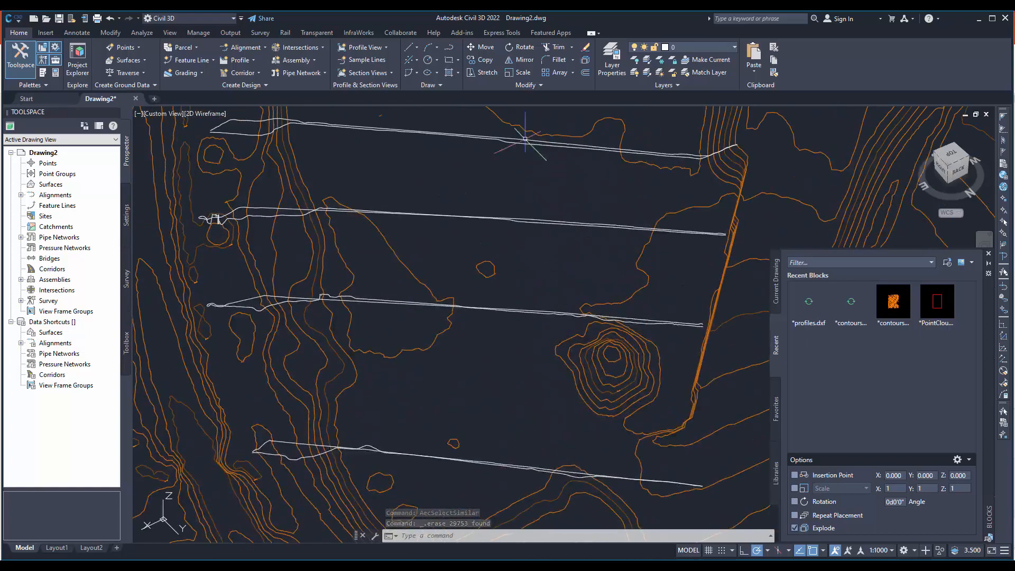
pyautogui.moveTo(438, 165)
pyautogui.mouseDown(button='middle')
pyautogui.moveTo(446, 346)
pyautogui.moveTo(349, 254)
pyautogui.moveTo(347, 208)
pyautogui.mouseUp(button='middle')
pyautogui.scroll(2, 528, 229)
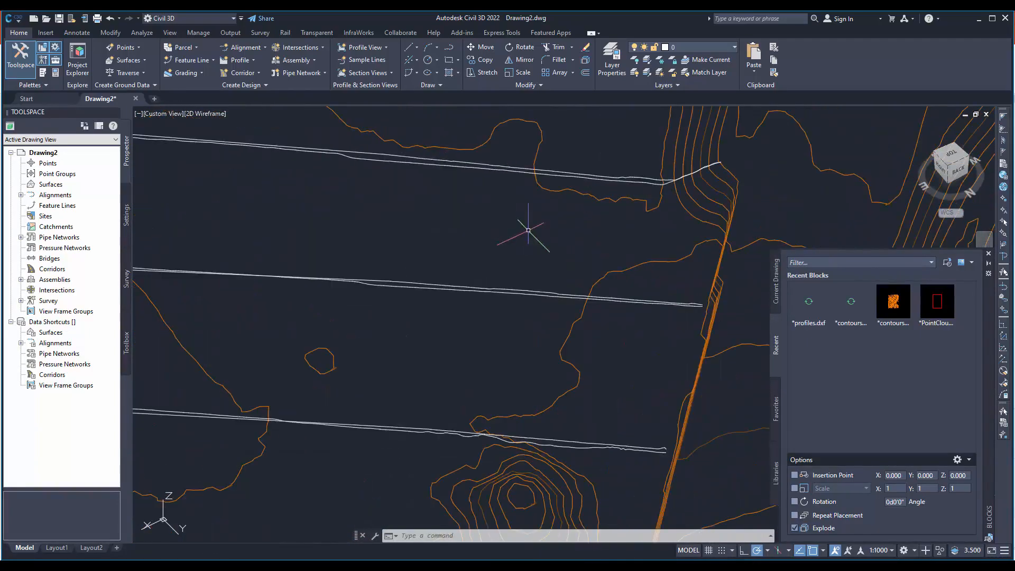
pyautogui.moveTo(519, 282); pyautogui.dragTo(518, 289)
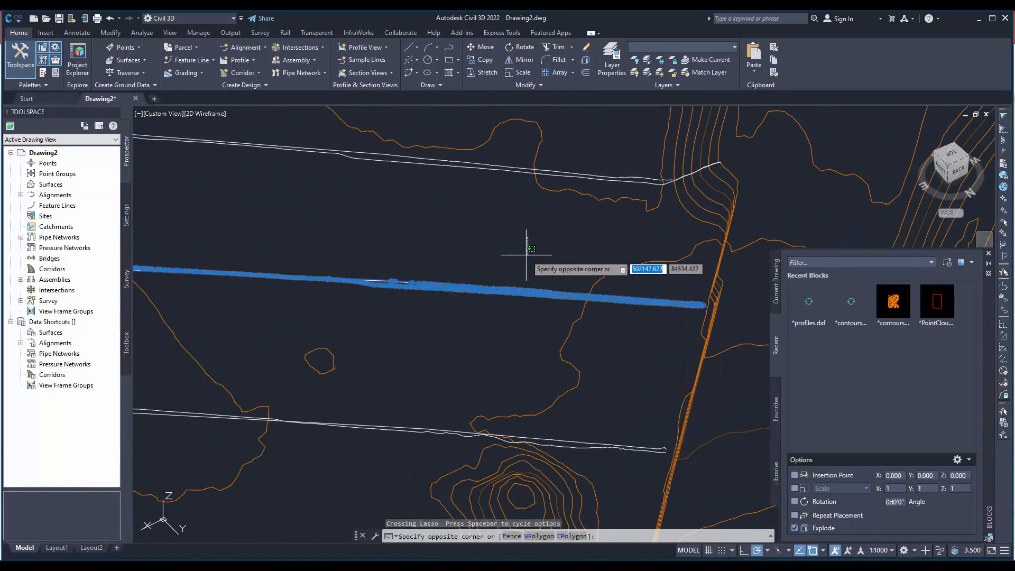
pyautogui.press('Escape')
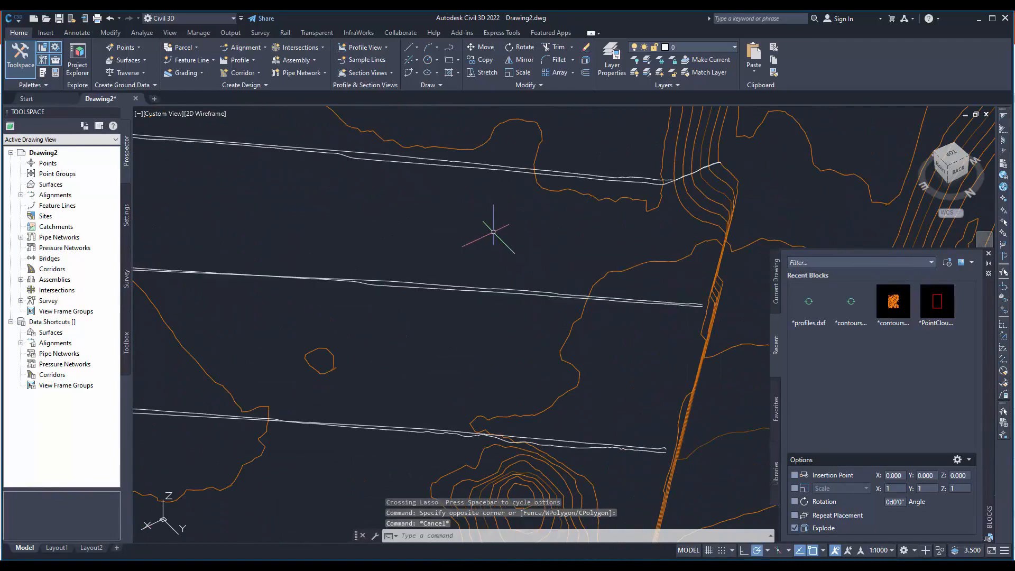
# - Restore the top view and locate the separate 2D profile graphs away from the contour map
pyautogui.moveTo(493, 226)
pyautogui.keyDown('shift'); pyautogui.mouseDown(button='middle')
pyautogui.moveTo(455, 265)
pyautogui.moveTo(476, 240)
pyautogui.moveTo(476, 211)
pyautogui.moveTo(490, 215)
pyautogui.moveTo(451, 229)
pyautogui.moveTo(449, 256)
pyautogui.mouseUp(button='middle'); pyautogui.keyUp('shift')
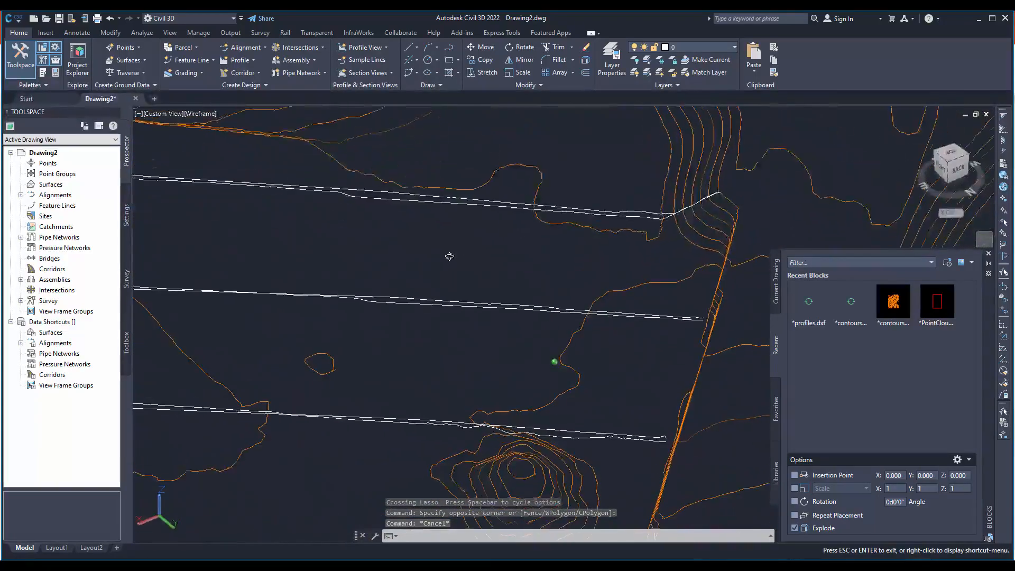
pyautogui.scroll(-12, 455, 231)
pyautogui.moveTo(590, 254)
pyautogui.keyDown('shift'); pyautogui.mouseDown(button='middle')
pyautogui.moveTo(559, 254)
pyautogui.moveTo(512, 299)
pyautogui.moveTo(511, 320)
pyautogui.mouseUp(button='middle'); pyautogui.keyUp('shift')
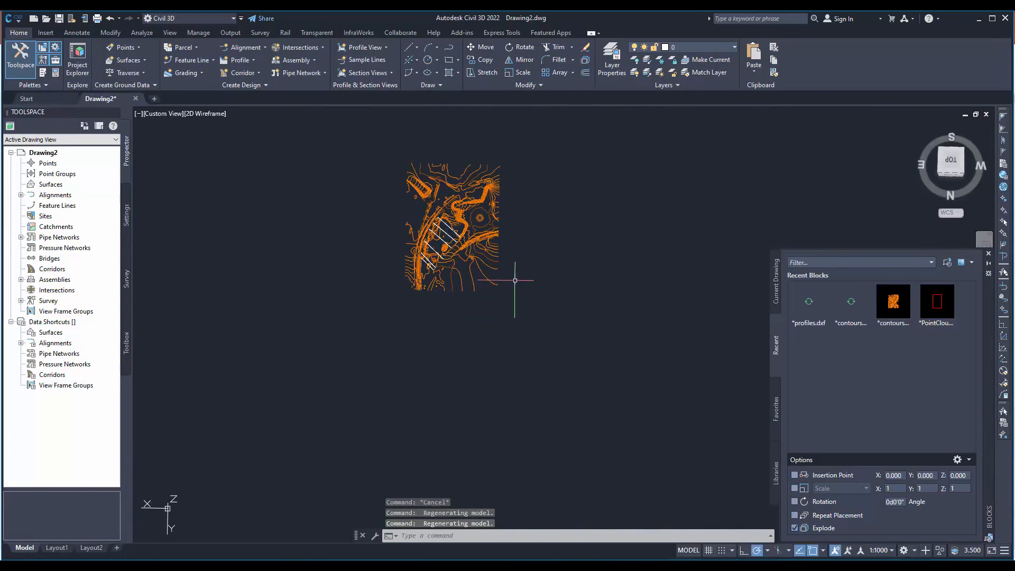
pyautogui.scroll(-12, 514, 281)
pyautogui.keyDown('shift'); pyautogui.moveTo(577, 324); pyautogui.dragTo(934, 307, button='middle'); pyautogui.keyUp('shift')
pyautogui.click(954, 200)
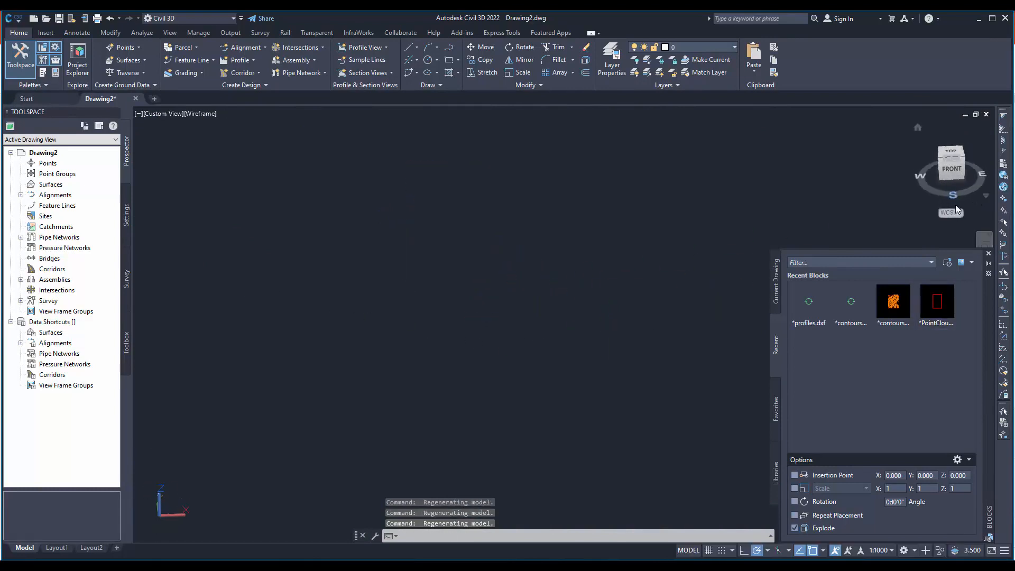
pyautogui.click(931, 157)
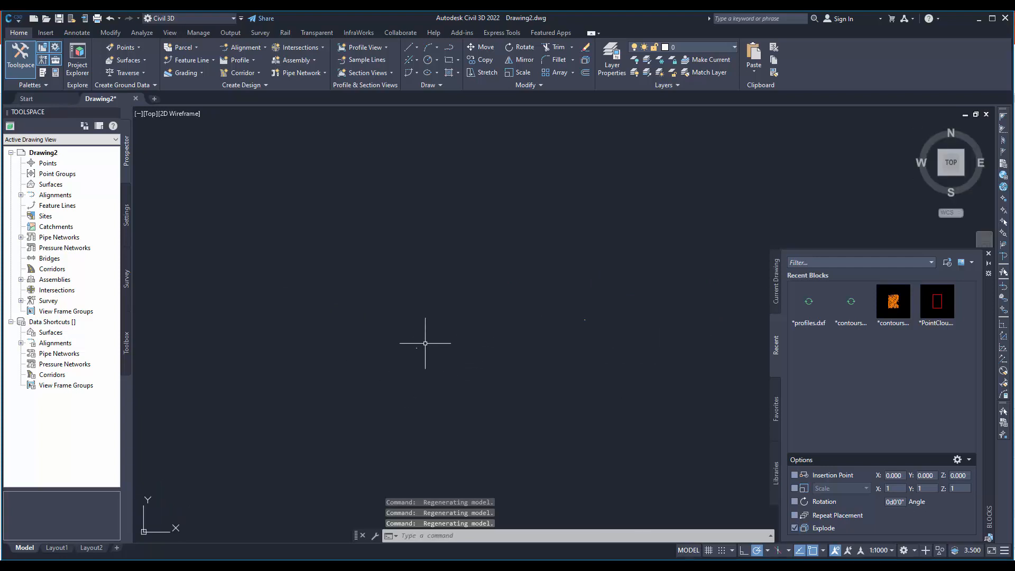
pyautogui.scroll(6, 414, 347)
pyautogui.scroll(6, 444, 373)
pyautogui.scroll(6, 511, 320)
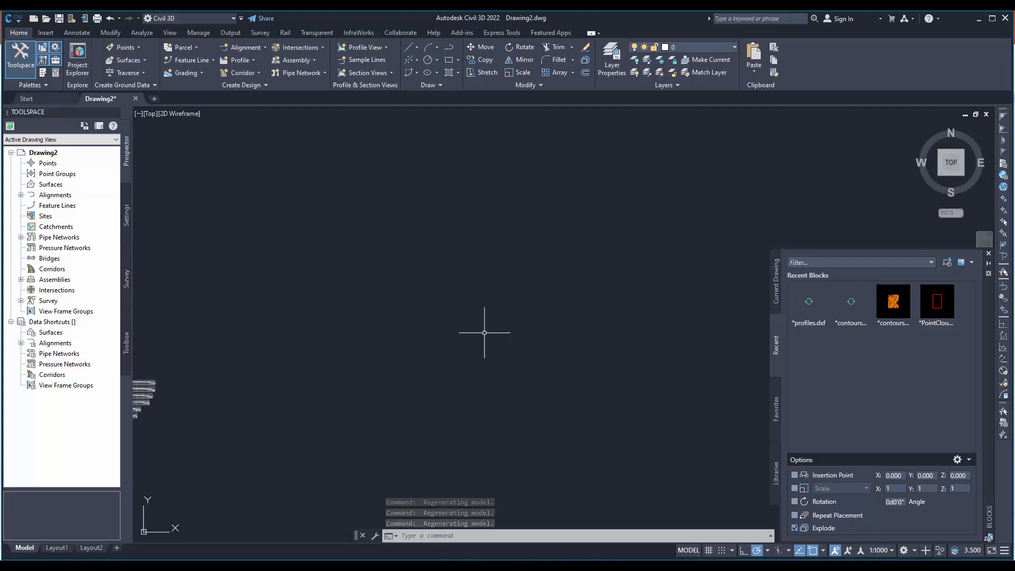
pyautogui.moveTo(268, 365); pyautogui.dragTo(476, 338, button='middle')
pyautogui.scroll(10, 365, 368)
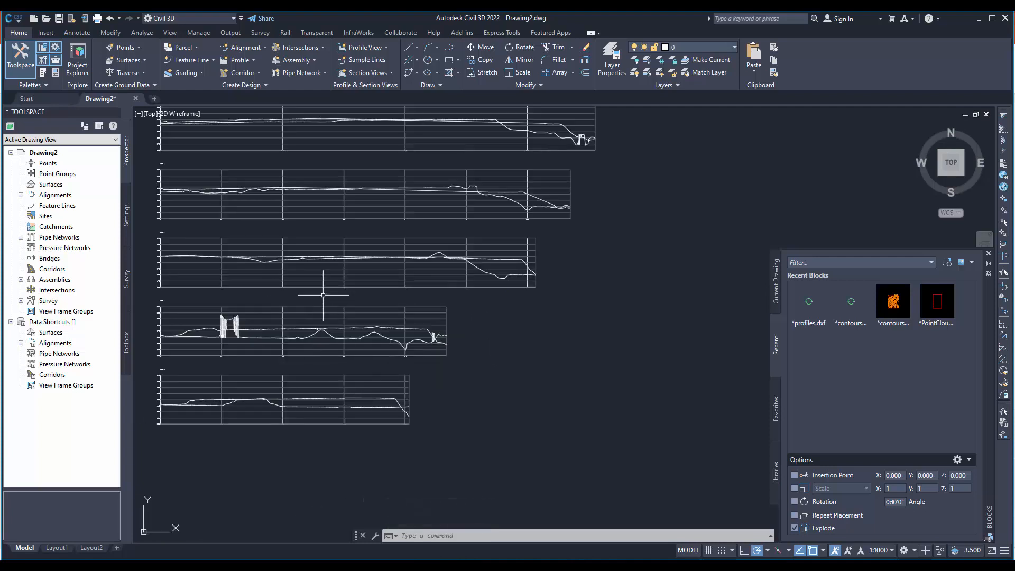
# - Move all the 2D profile graphs from their distant location to the empty area just east of the contour map
pyautogui.scroll(-6, 317, 280)
pyautogui.click(481, 416)
pyautogui.click(204, 193)
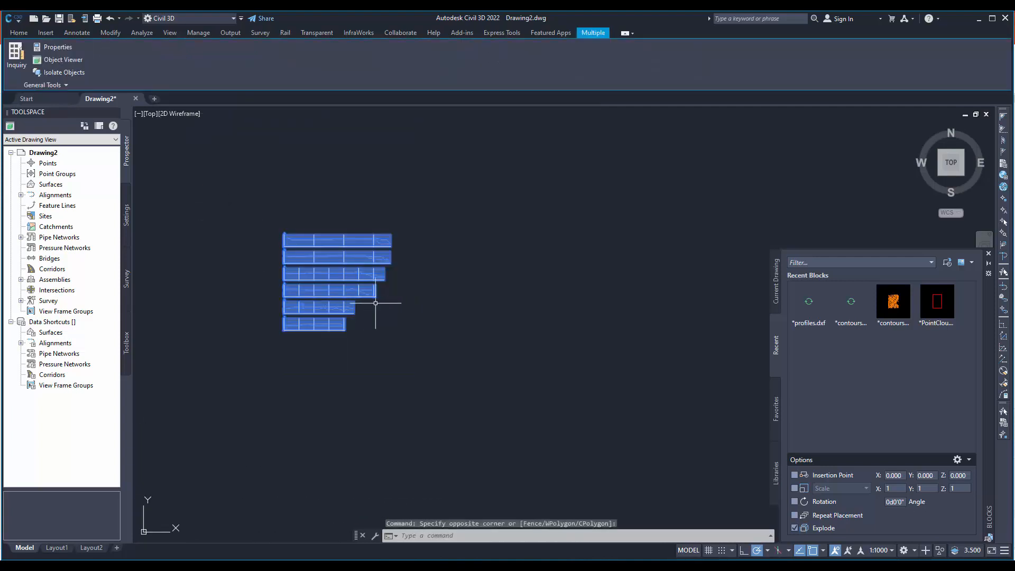
pyautogui.press('Delete')
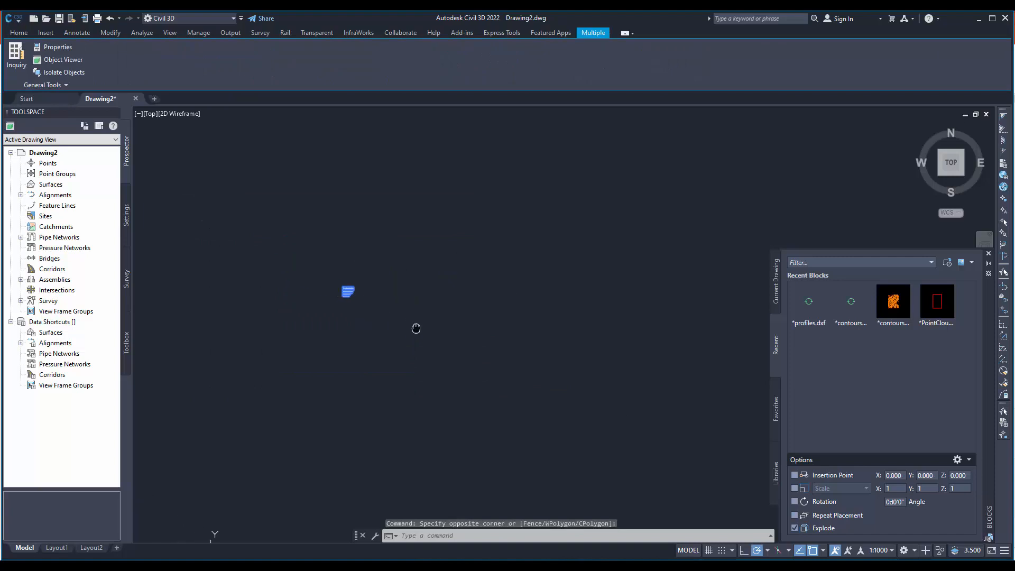
pyautogui.scroll(5, 347, 311)
pyautogui.write('M')
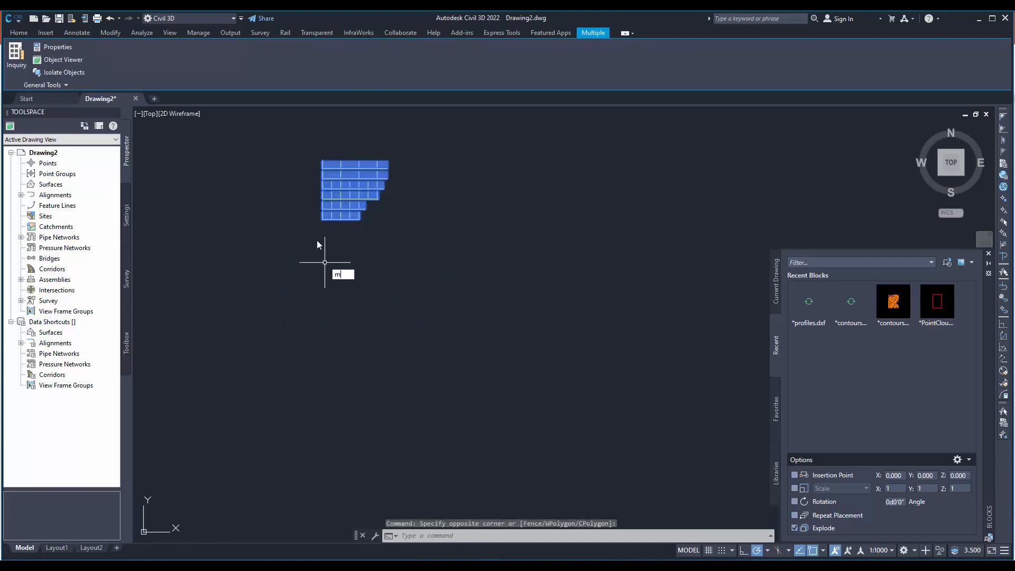
pyautogui.press('Return')
pyautogui.click(314, 234)
pyautogui.scroll(-5, 317, 243)
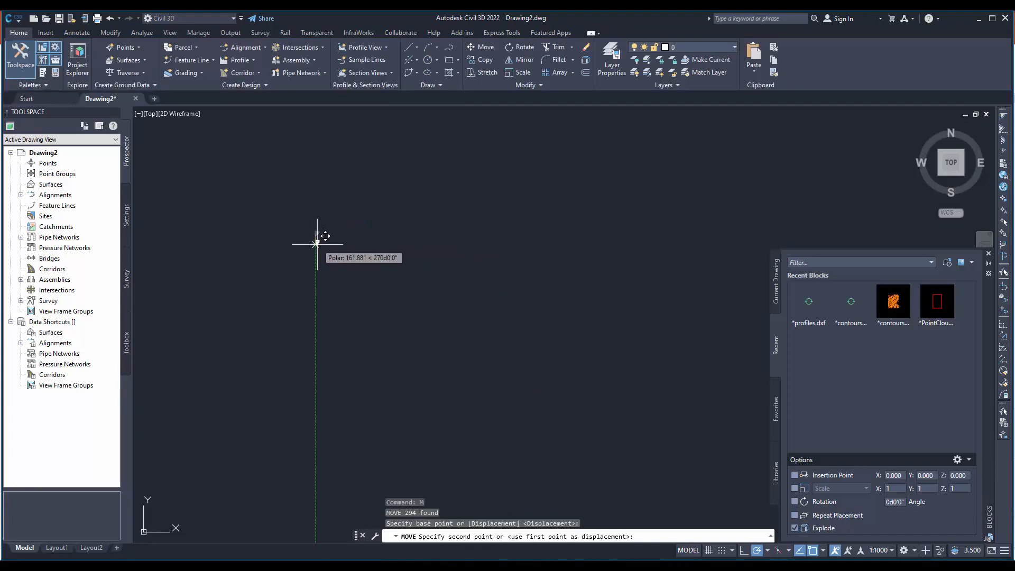
pyautogui.scroll(-3, 337, 295)
pyautogui.moveTo(587, 272); pyautogui.dragTo(276, 303, button='middle')
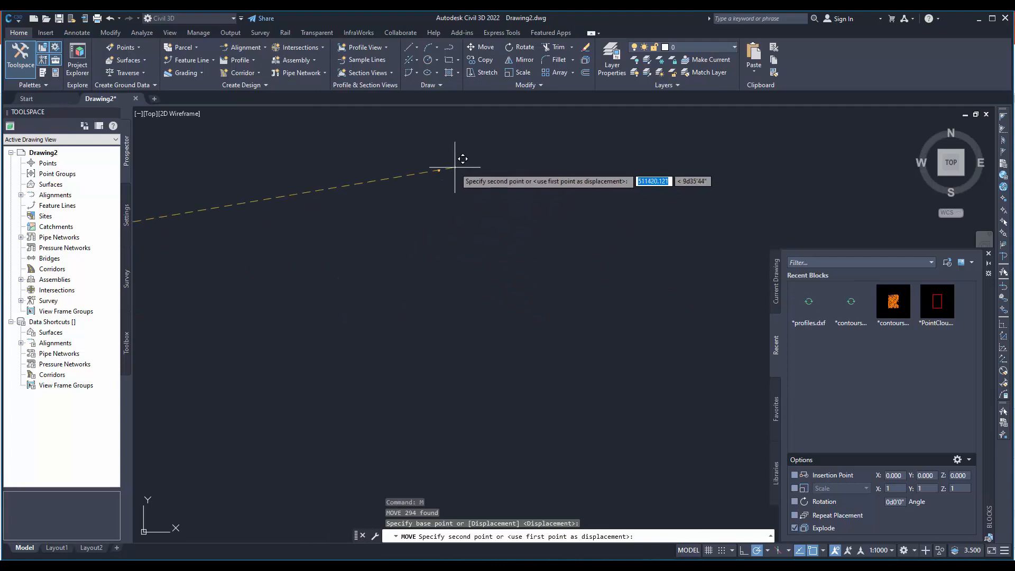
pyautogui.scroll(7, 363, 172)
pyautogui.moveTo(489, 188); pyautogui.dragTo(321, 263, button='middle')
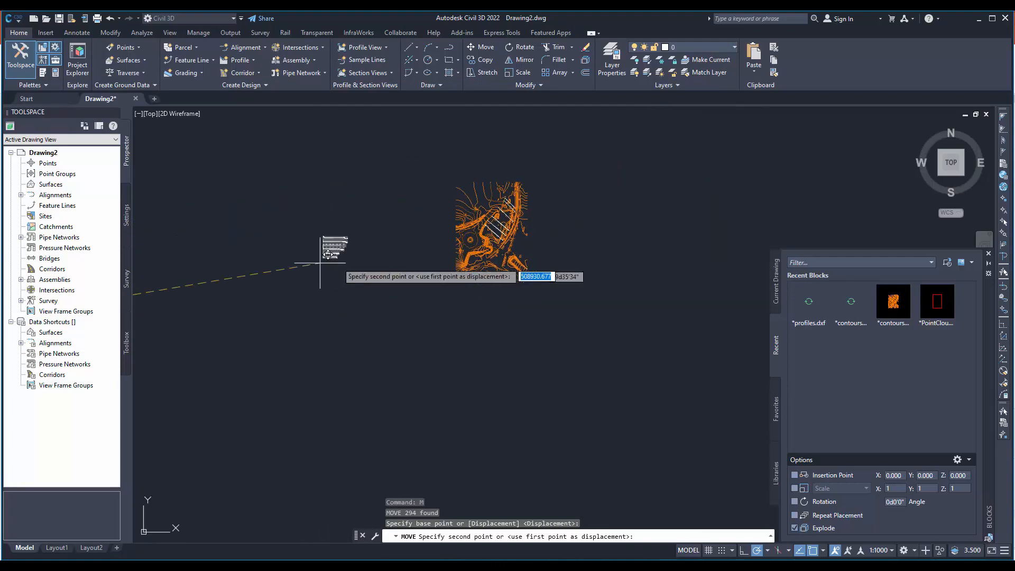
pyautogui.scroll(6, 323, 263)
pyautogui.moveTo(677, 222); pyautogui.dragTo(408, 274, button='middle')
pyautogui.scroll(-6, 444, 276)
pyautogui.scroll(6, 585, 233)
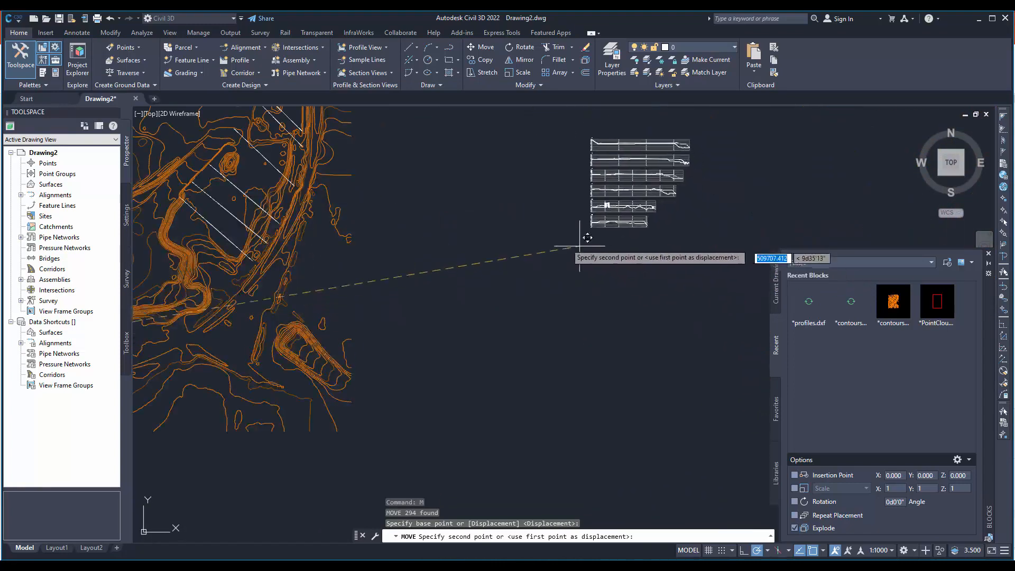
pyautogui.click(433, 277)
# - Scale up all the profile graphs freehand, using the lower-left corner of the lowest graph as base point
pyautogui.click(597, 340)
pyautogui.click(429, 170)
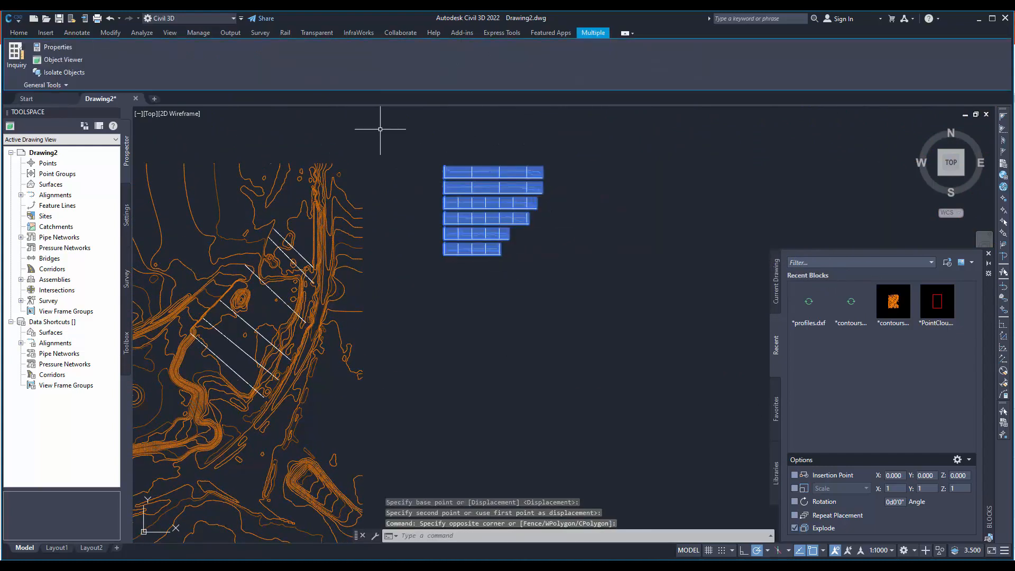
pyautogui.write('sca')
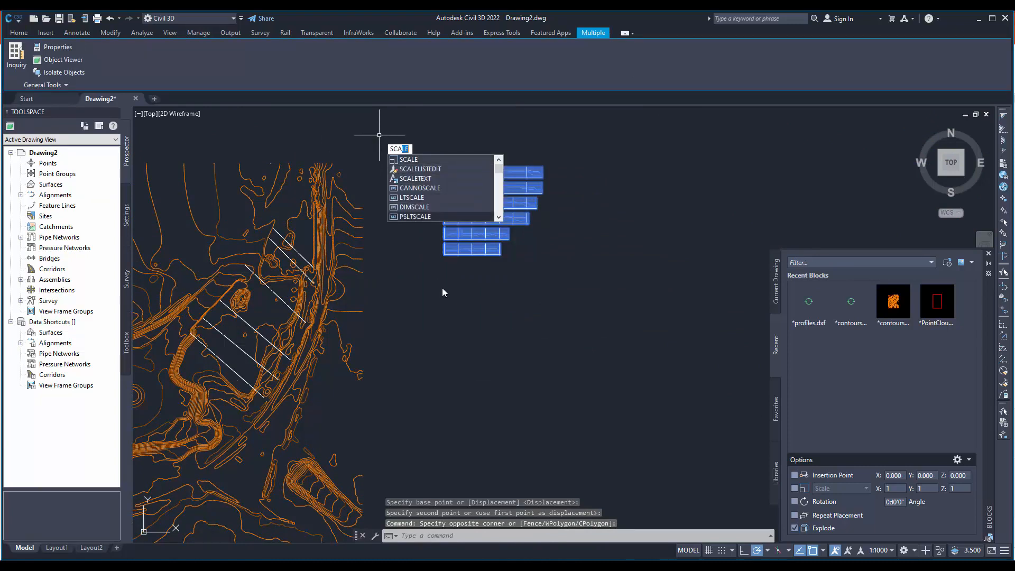
pyautogui.click(427, 158)
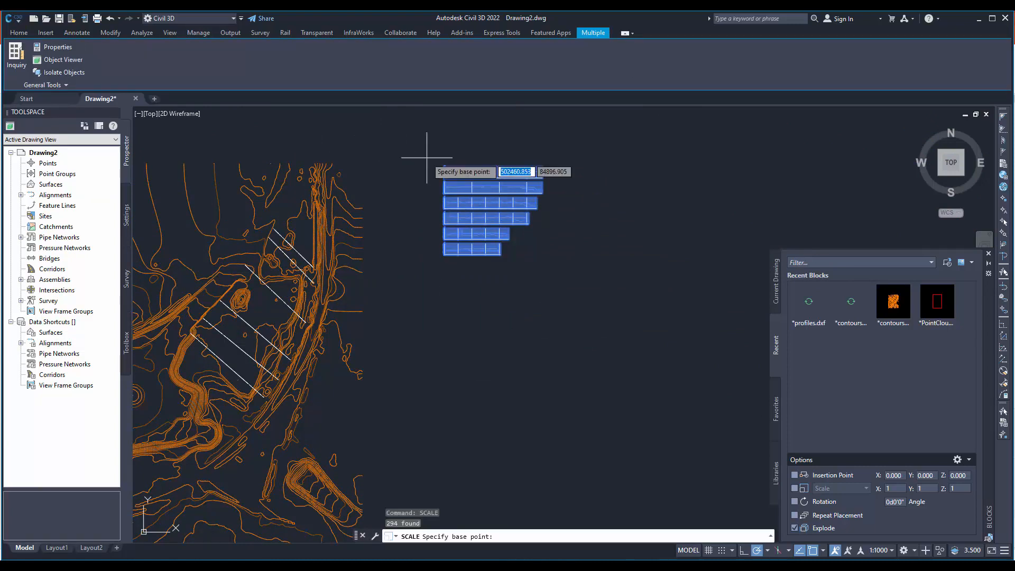
pyautogui.click(444, 253)
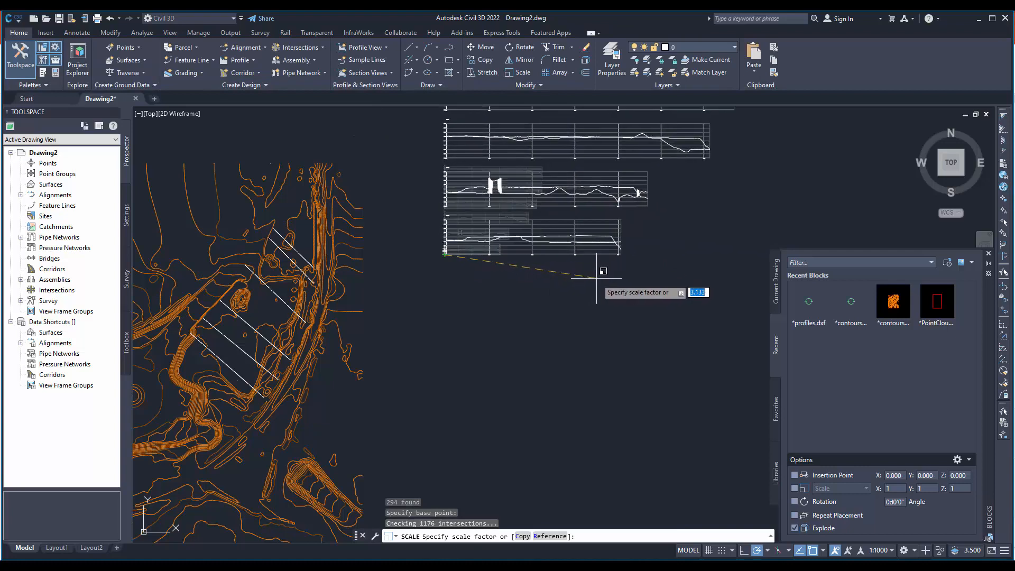
pyautogui.click(614, 279)
# - Move the enlarged profile graphs straight down until their upper edge is level with the contour map's
pyautogui.scroll(-5, 587, 286)
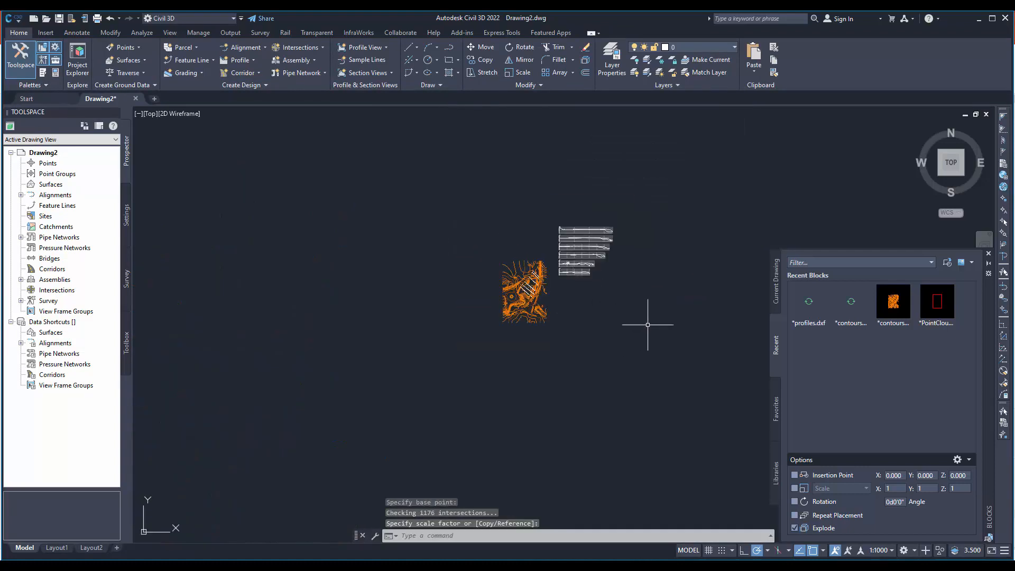
pyautogui.click(626, 315)
pyautogui.click(565, 213)
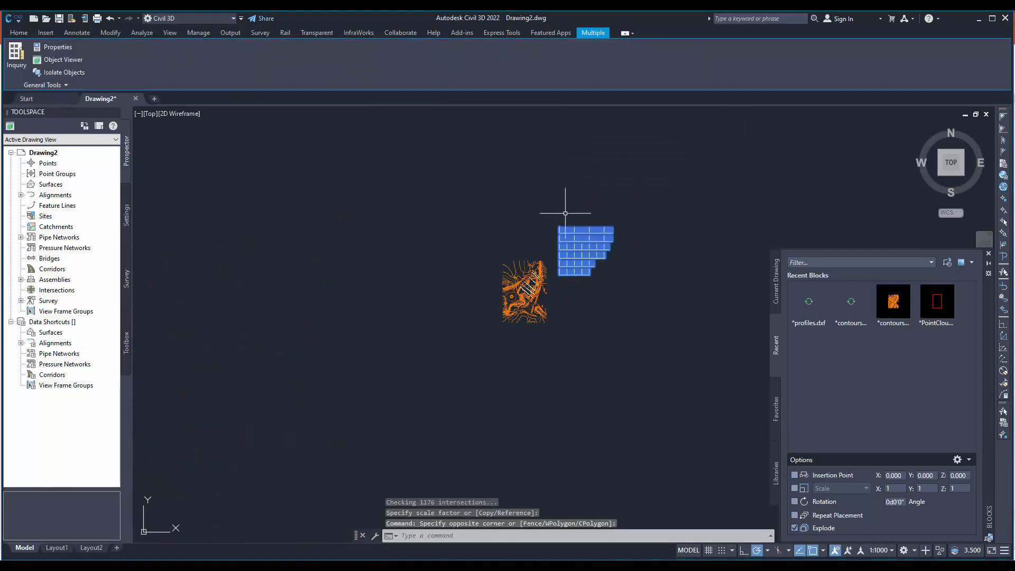
pyautogui.write('m')
pyautogui.press('Return')
pyautogui.click(628, 254)
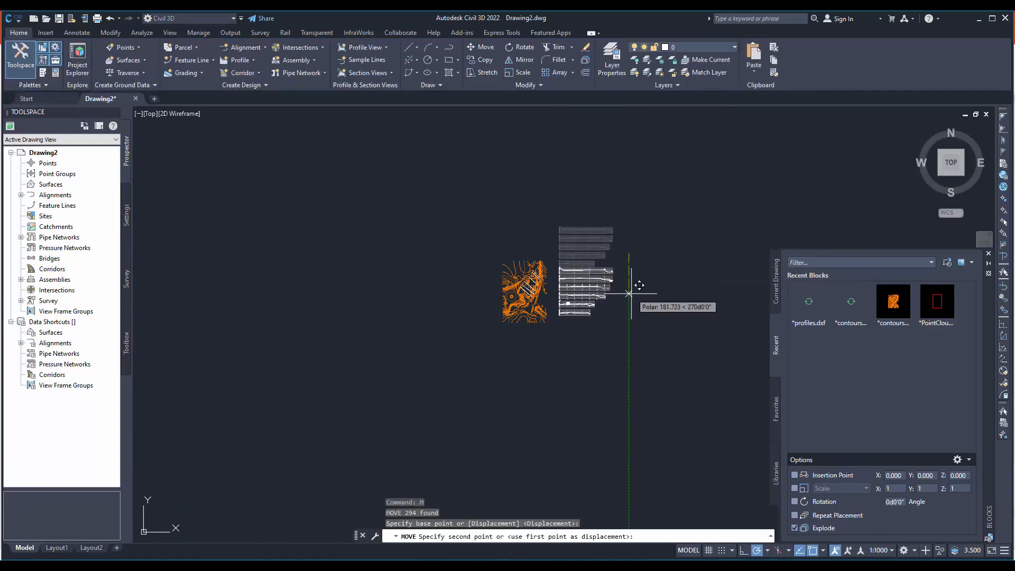
pyautogui.press('Escape')
# - Examine the contour map and profile graphs side by side in a tilted view, and restore the top view
pyautogui.scroll(3, 568, 284)
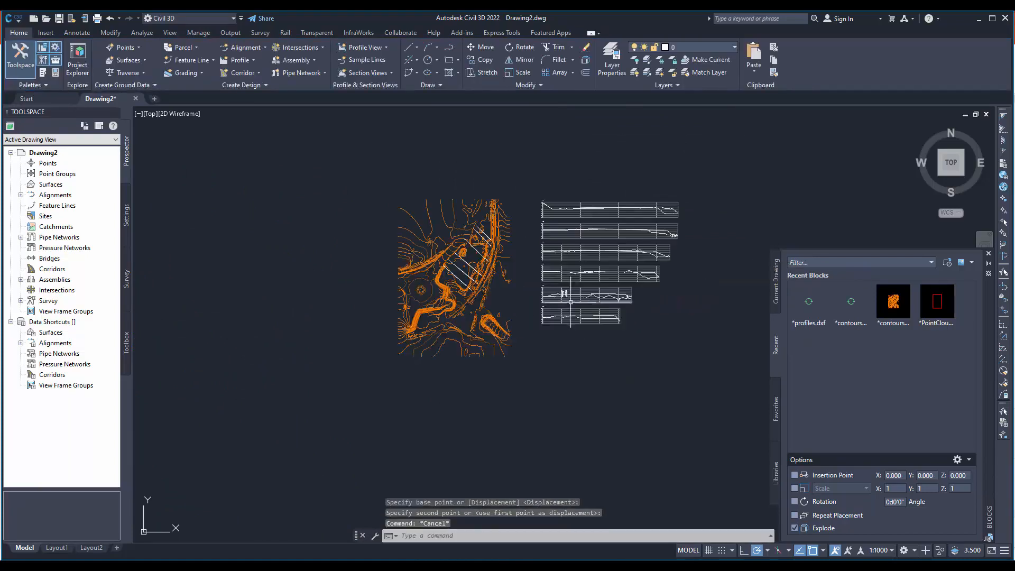
pyautogui.moveTo(541, 295); pyautogui.dragTo(565, 363, button='middle')
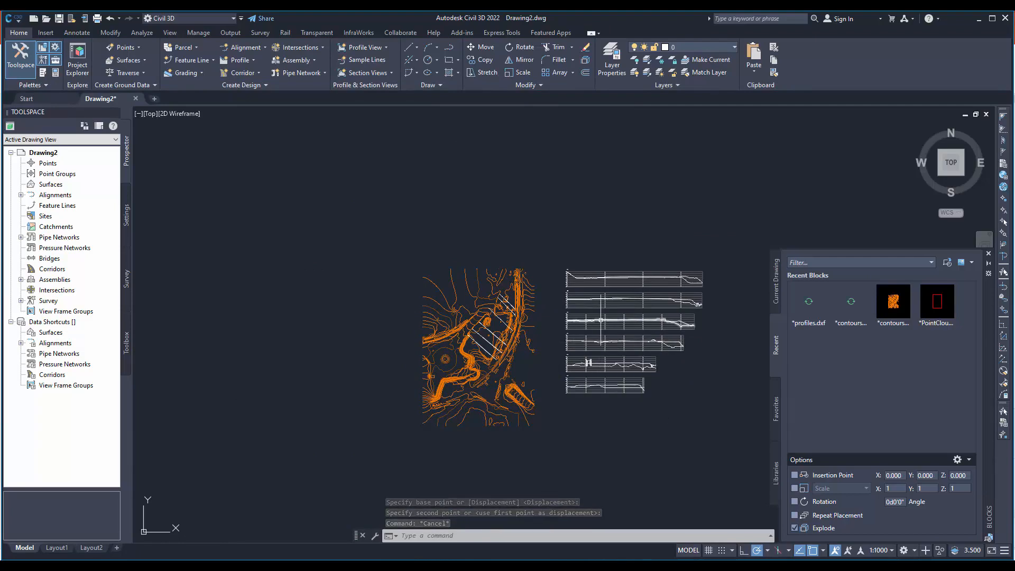
pyautogui.scroll(4, 550, 354)
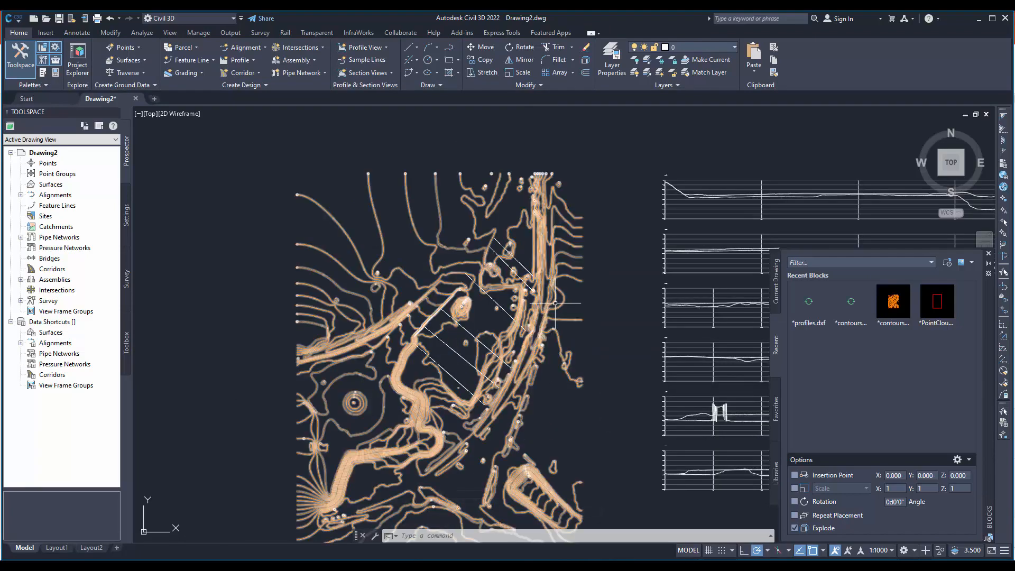
pyautogui.moveTo(561, 333)
pyautogui.keyDown('shift'); pyautogui.mouseDown(button='middle')
pyautogui.moveTo(528, 354)
pyautogui.moveTo(582, 256)
pyautogui.moveTo(627, 217)
pyautogui.moveTo(656, 258)
pyautogui.moveTo(556, 364)
pyautogui.moveTo(548, 358)
pyautogui.mouseUp(button='middle'); pyautogui.keyUp('shift')
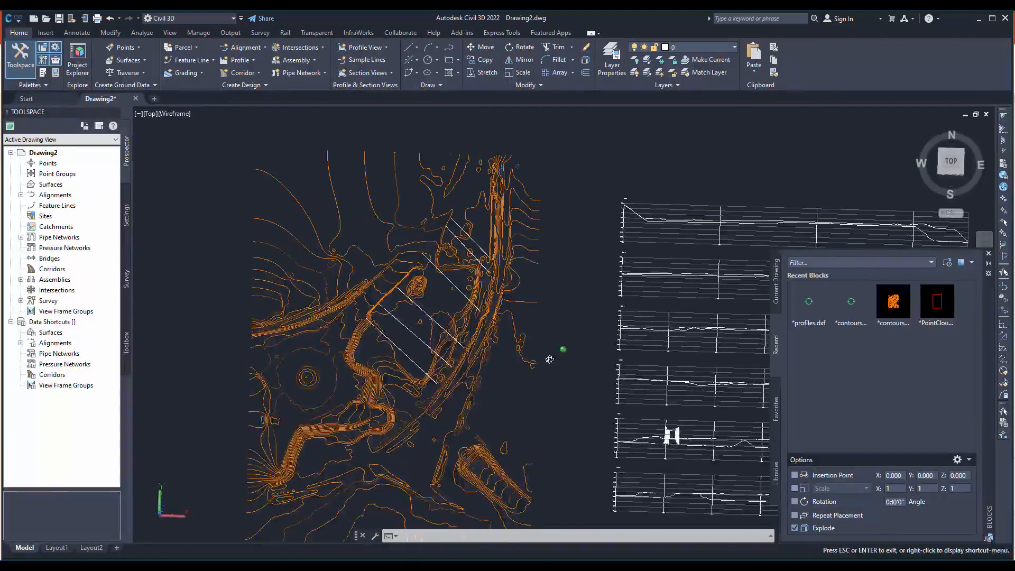
pyautogui.click(952, 164)
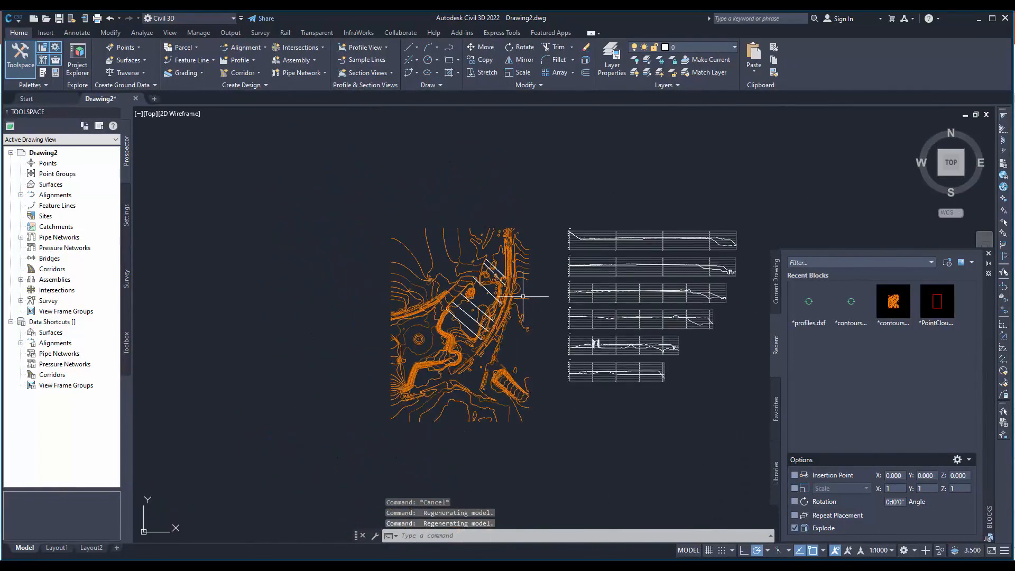
pyautogui.click(504, 285)
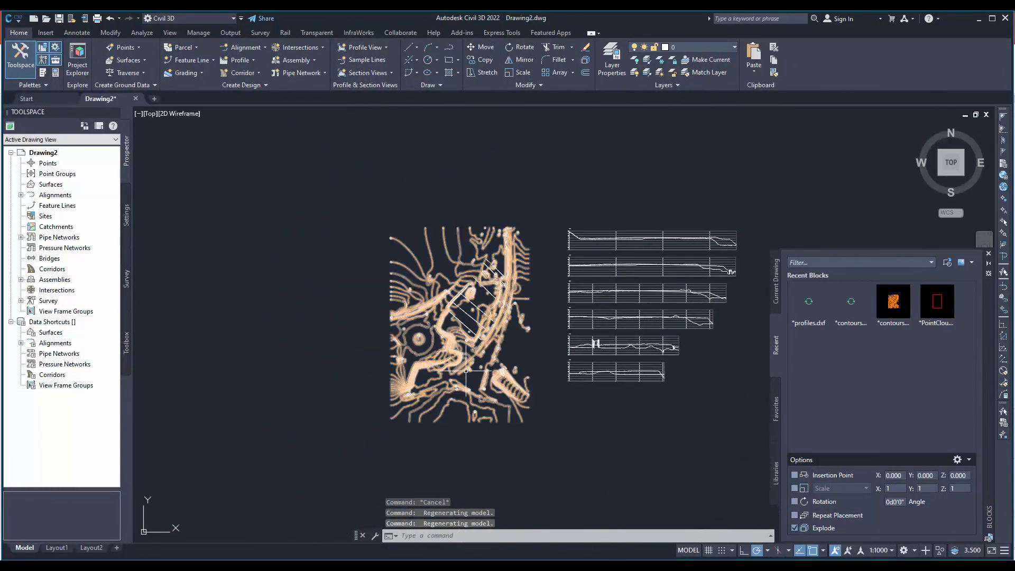
pyautogui.moveTo(465, 371)
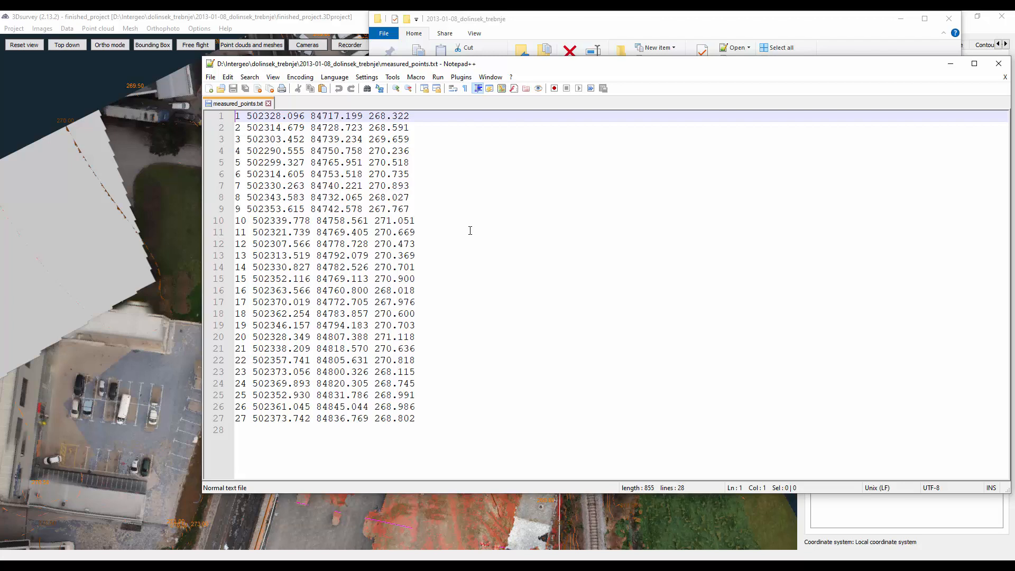
# - Switch to finished_project in 3Dsurvey and start loading CAD geometry data
pyautogui.click(356, 28)
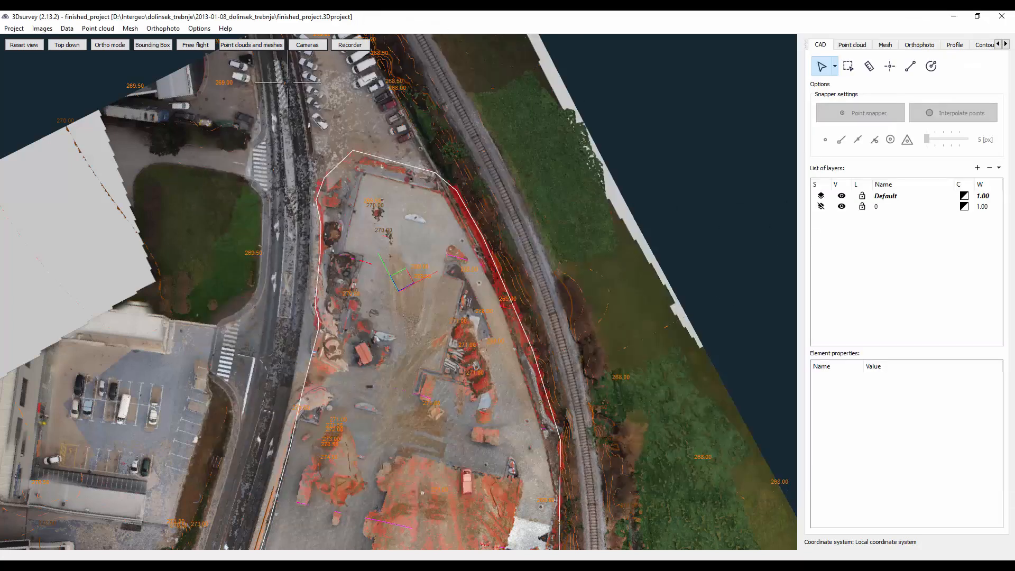
pyautogui.click(67, 29)
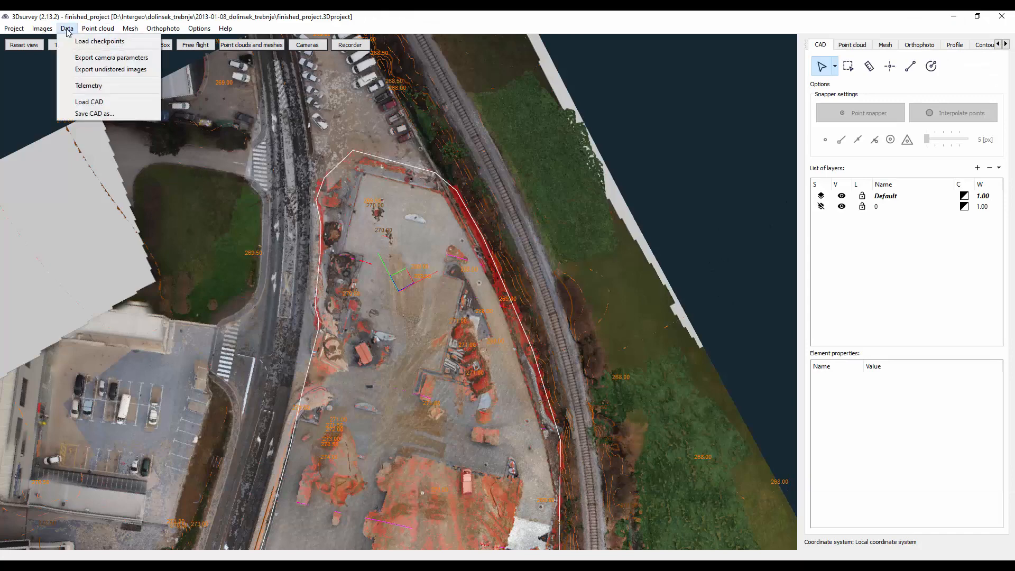
pyautogui.click(106, 102)
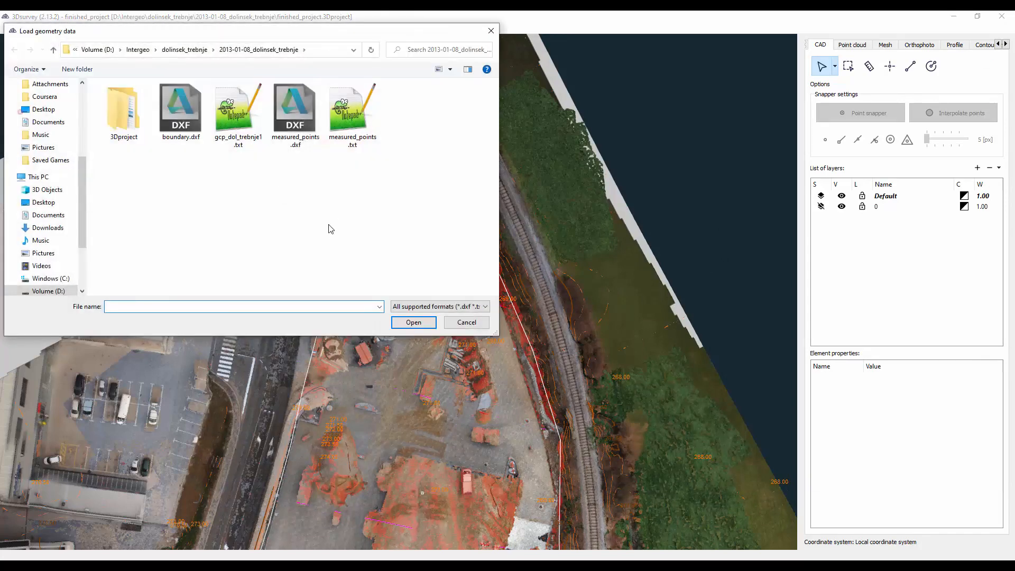
# - Check the point coordinates of measured_points.txt in Notepad++, then close the file and minimise the editor
pyautogui.click(353, 121)
pyautogui.rightClick(353, 121)
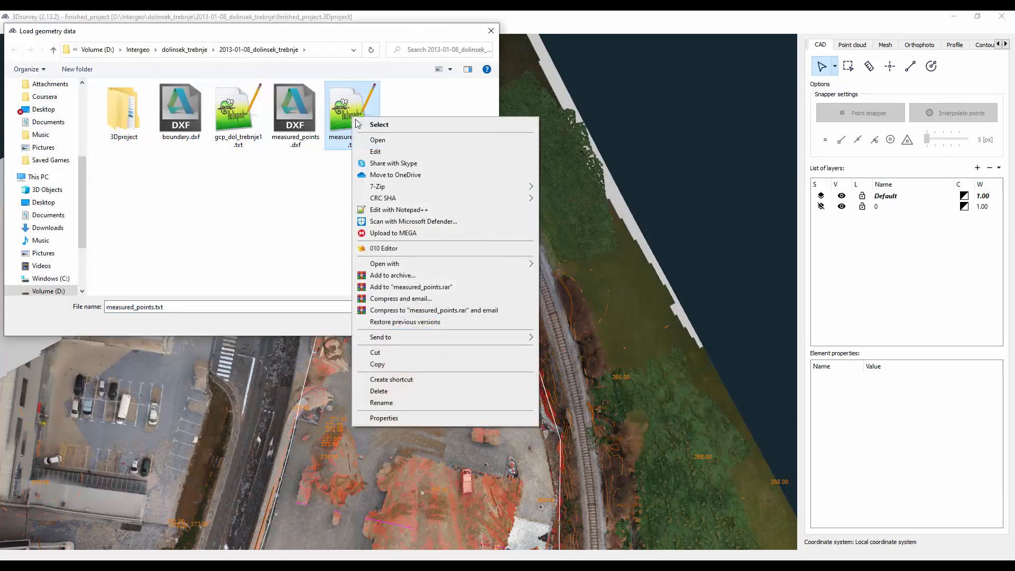
pyautogui.click(391, 210)
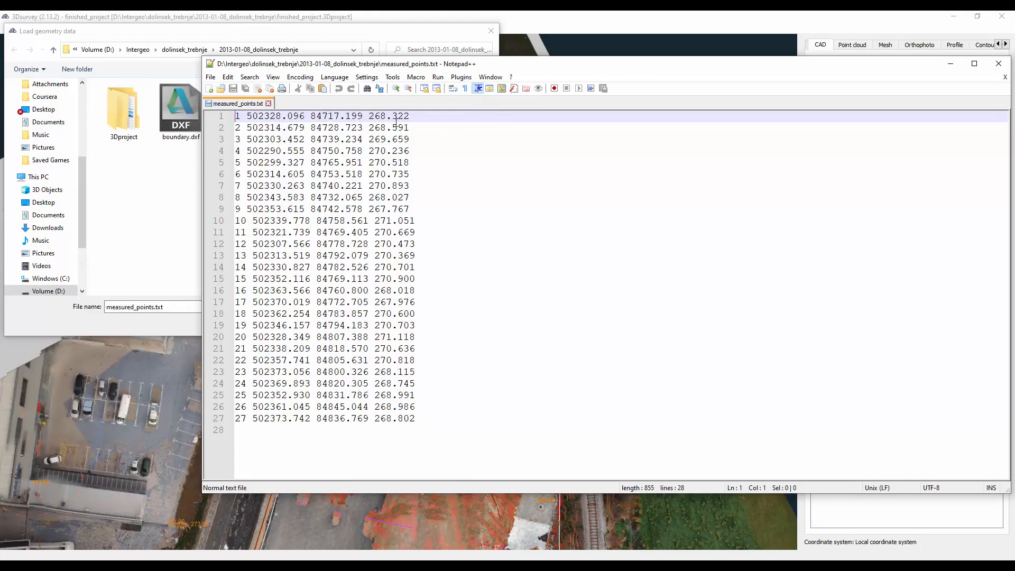
pyautogui.click(268, 103)
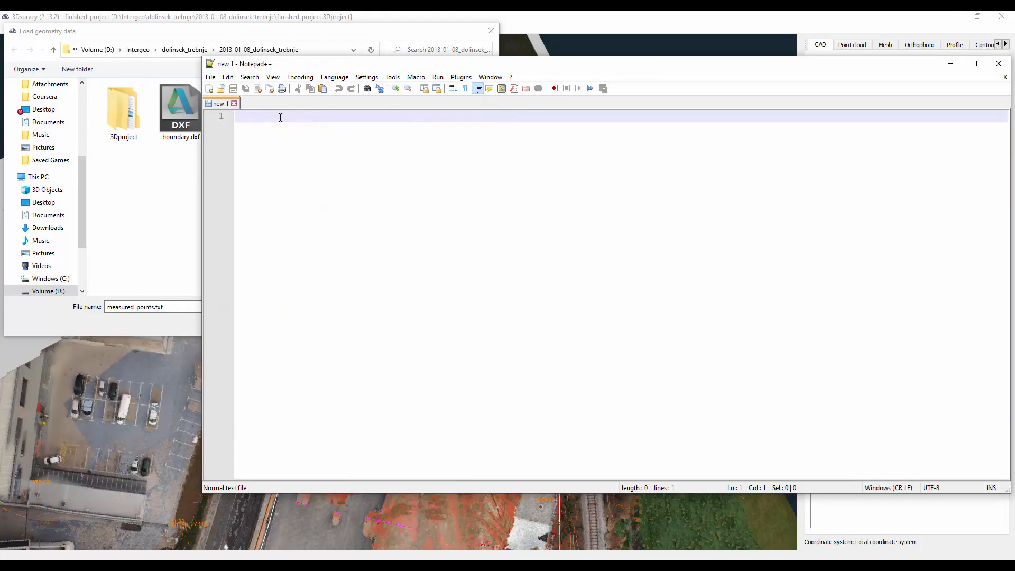
pyautogui.click(949, 63)
# - Import the points from measured_points.txt in the local coordinate system and check them over the site model
pyautogui.doubleClick(359, 126)
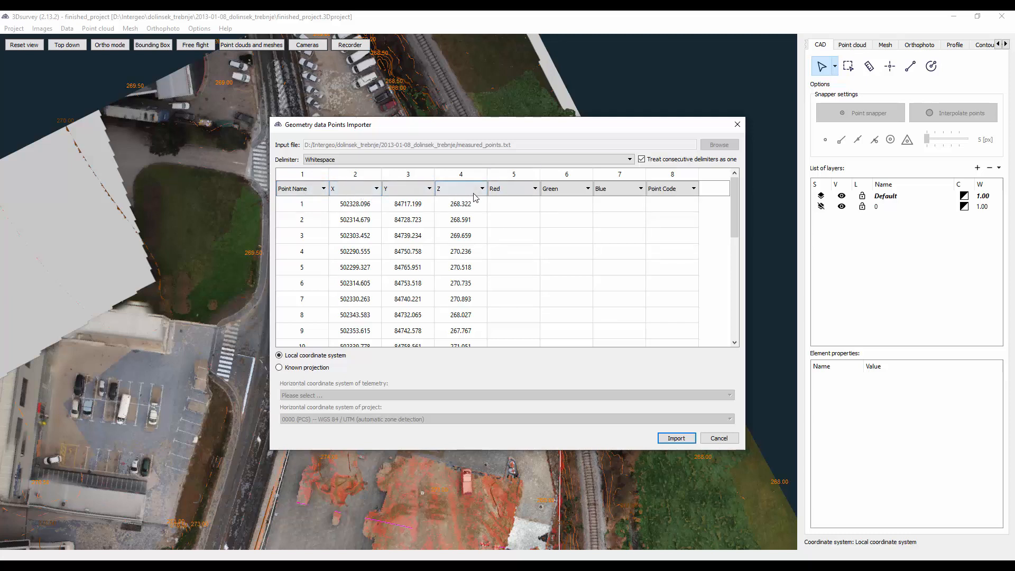
pyautogui.click(279, 367)
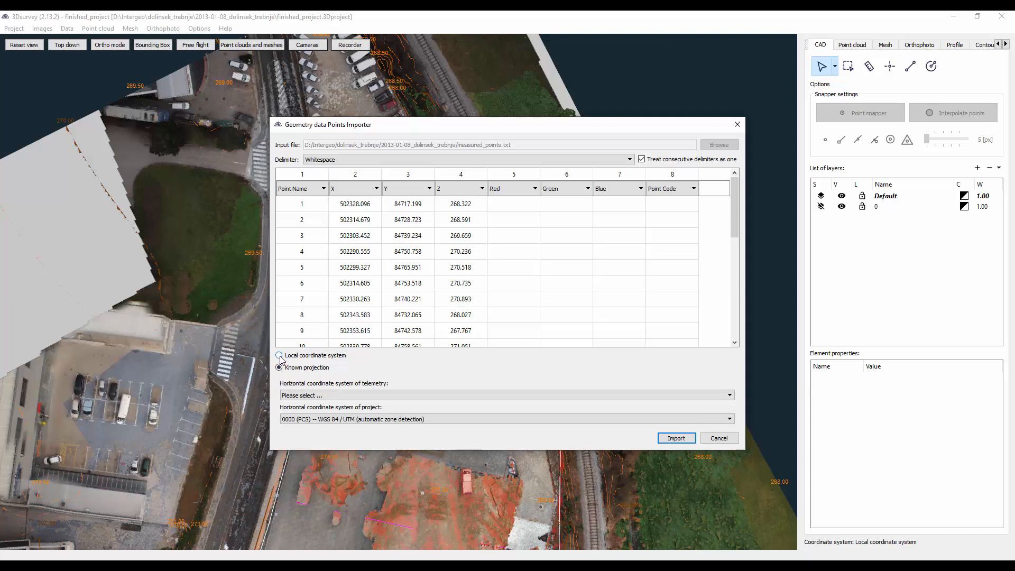
pyautogui.click(279, 355)
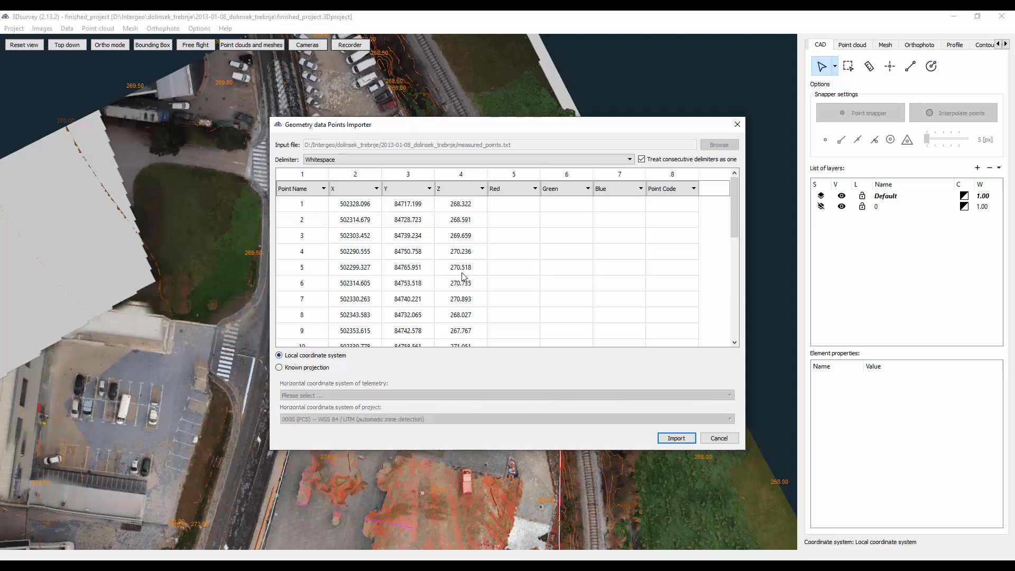
pyautogui.click(675, 438)
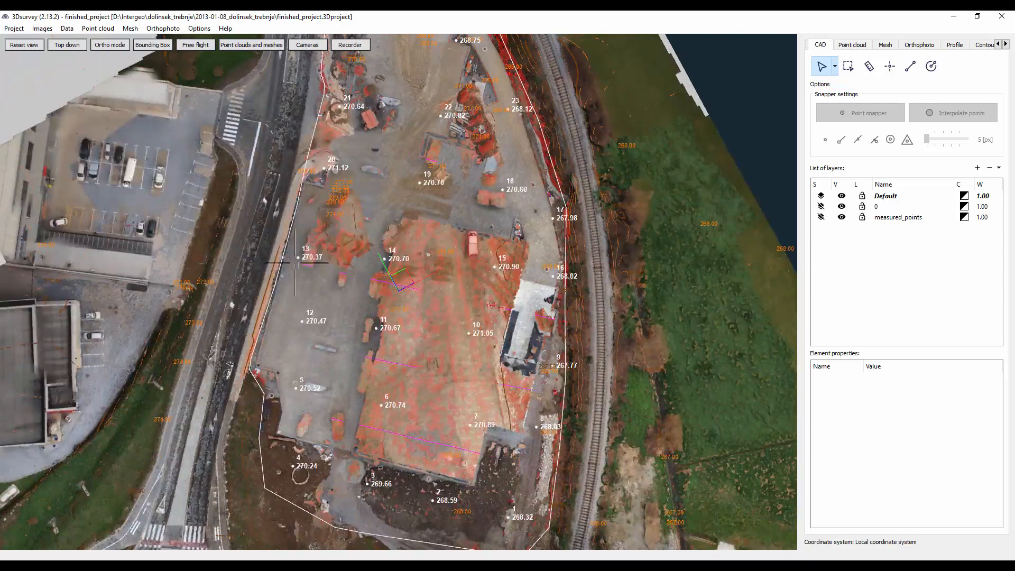
pyautogui.moveTo(398, 448); pyautogui.dragTo(392, 383, button='middle')
pyautogui.moveTo(324, 349); pyautogui.dragTo(322, 322, button='middle')
pyautogui.moveTo(338, 333); pyautogui.dragTo(312, 320)
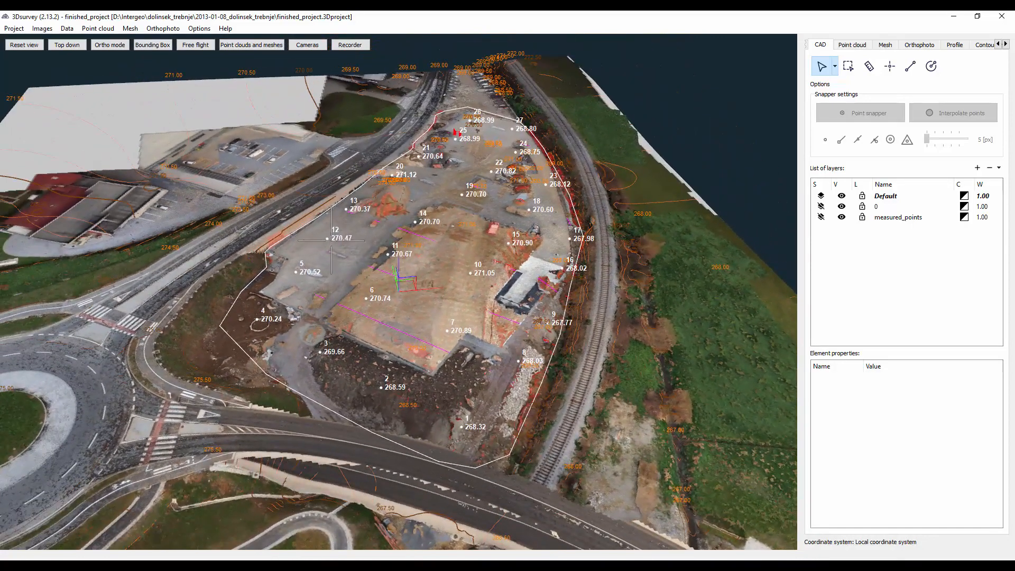
# - Save the CAD data as measured_points.dxf in the project folder, replacing the existing file
pyautogui.click(68, 28)
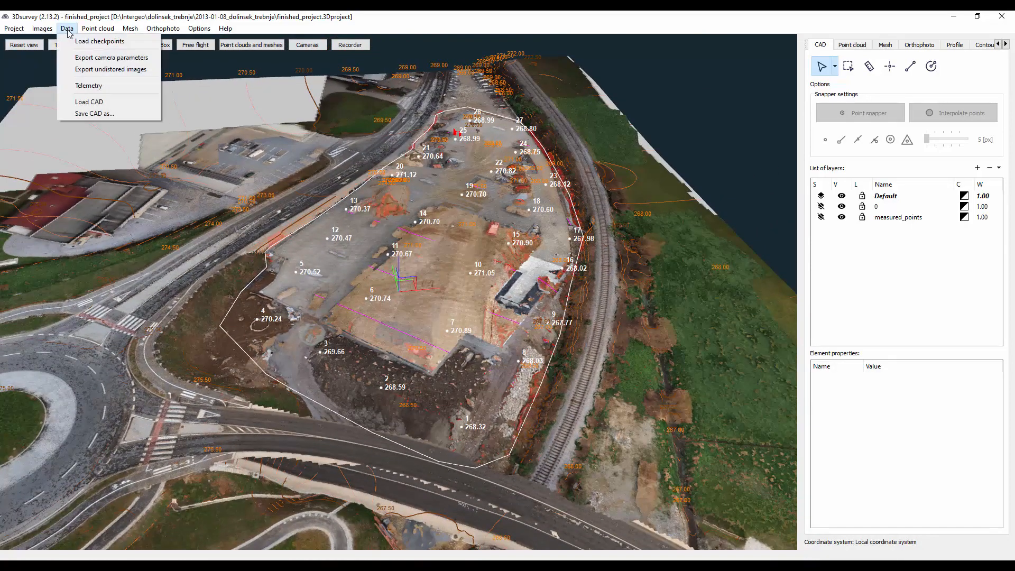
pyautogui.click(90, 113)
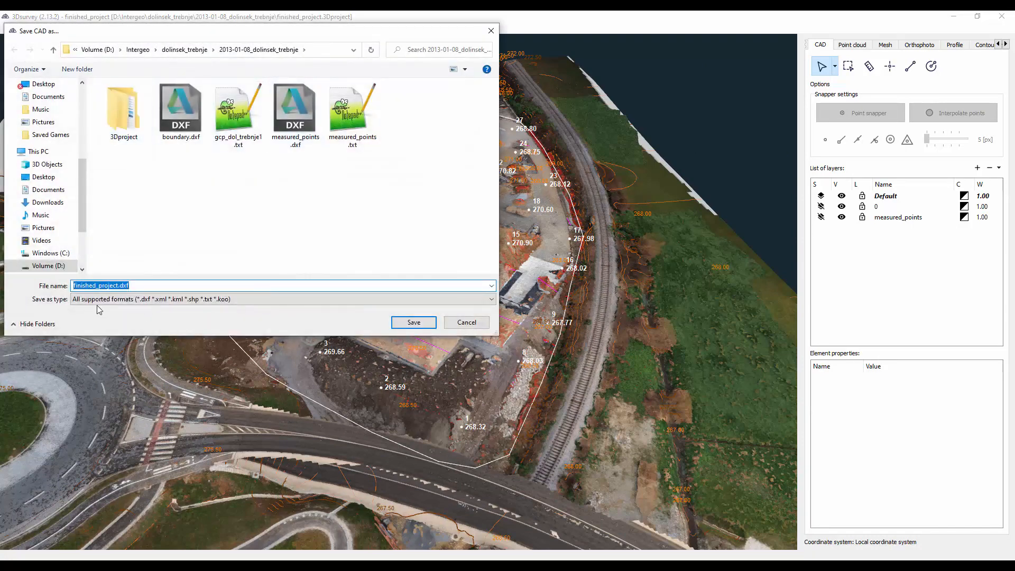
pyautogui.click(293, 92)
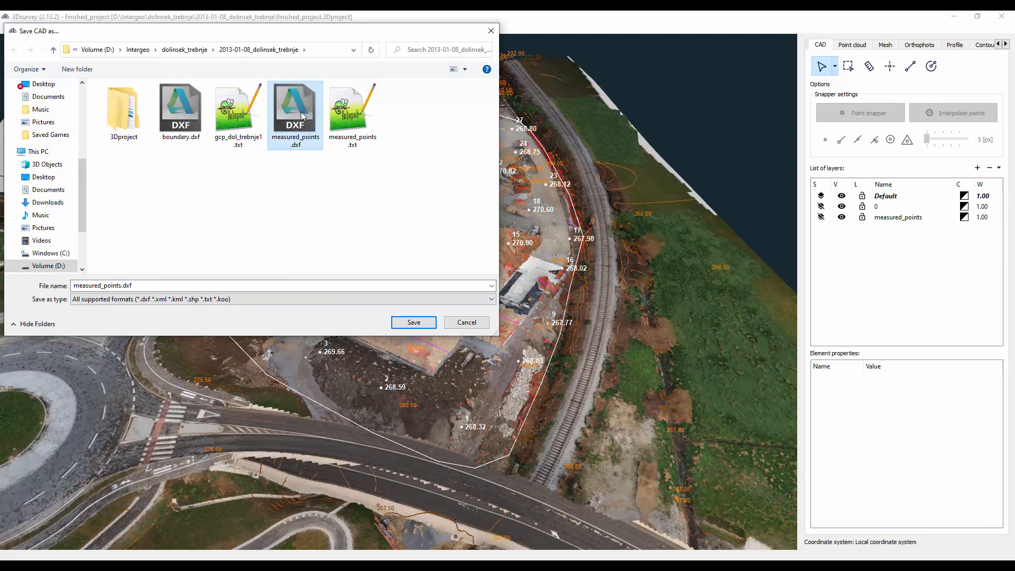
pyautogui.press('Return')
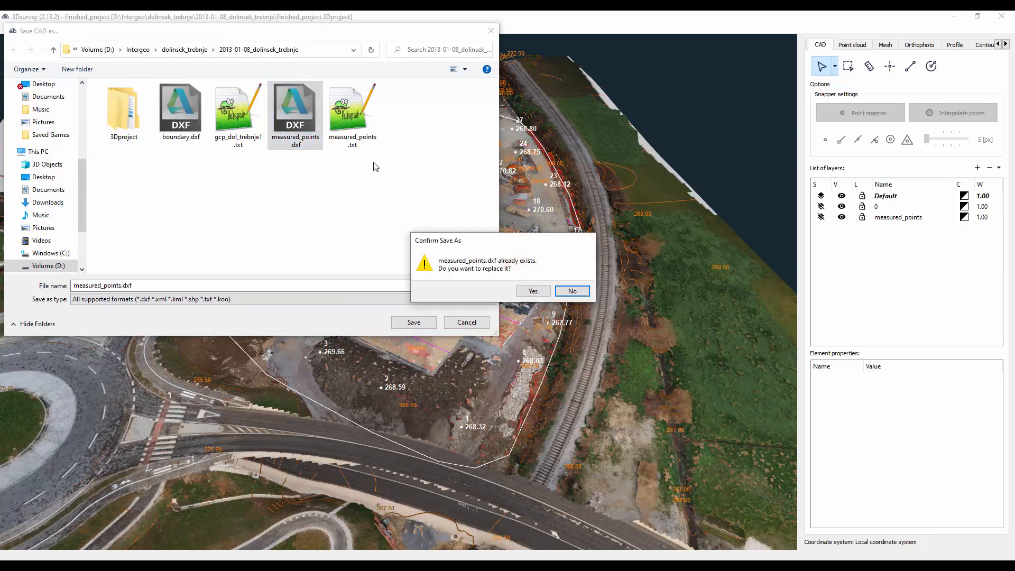
pyautogui.click(533, 292)
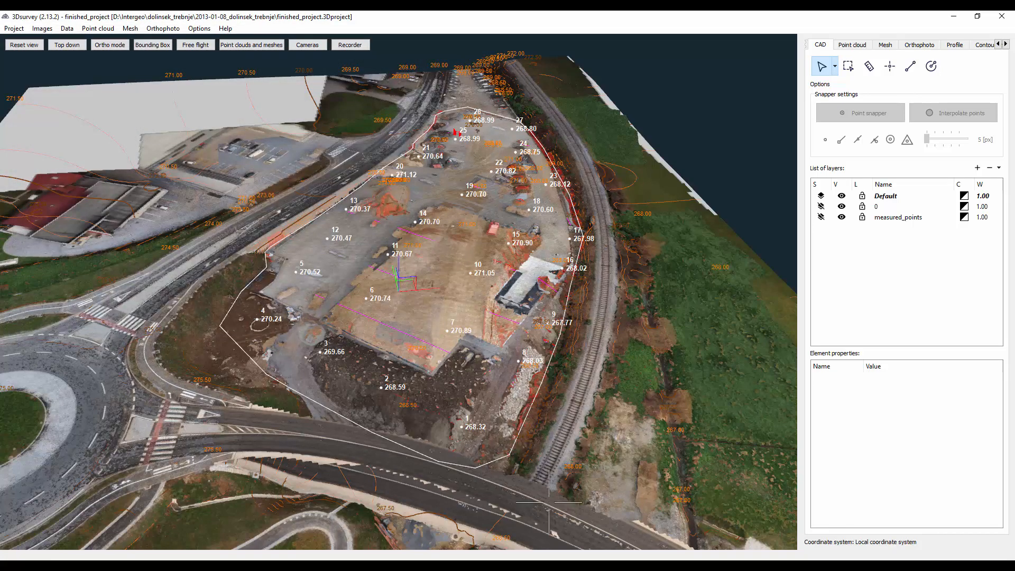
# - Locate measured_points.dxf in the project folder, then switch to Civil 3D and insert it into Drawing2
pyautogui.click(317, 566)
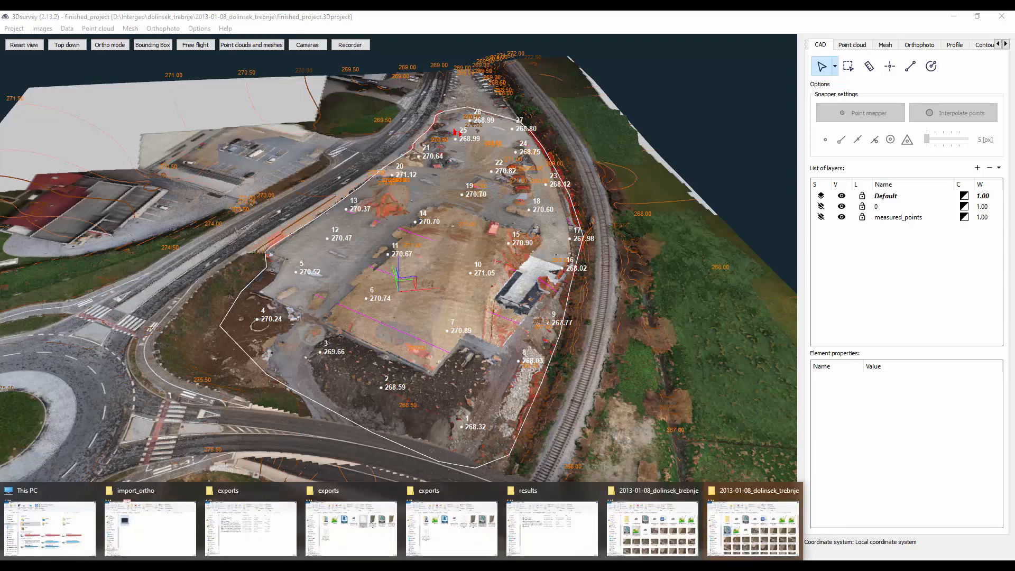
pyautogui.click(754, 541)
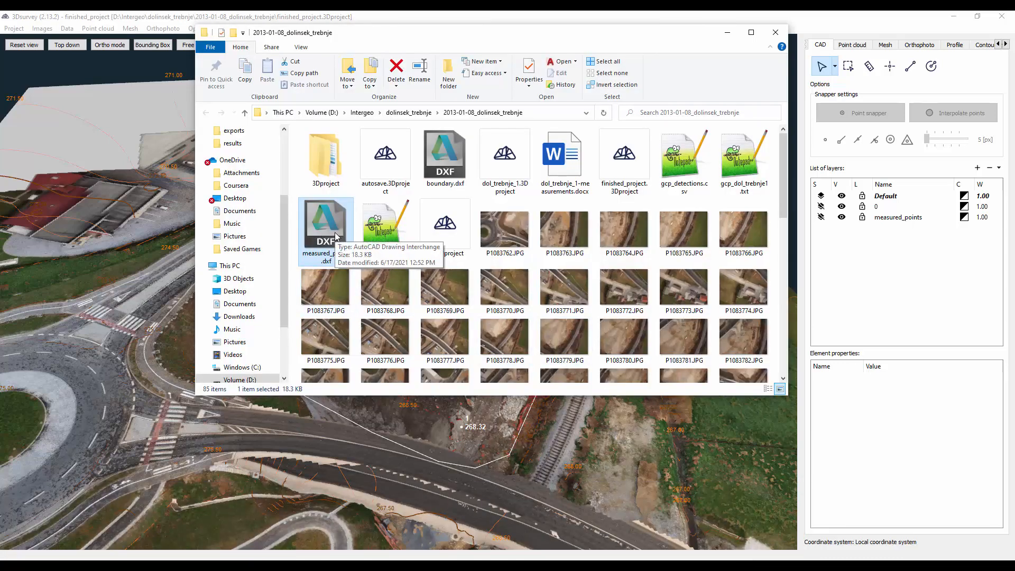
pyautogui.click(423, 566)
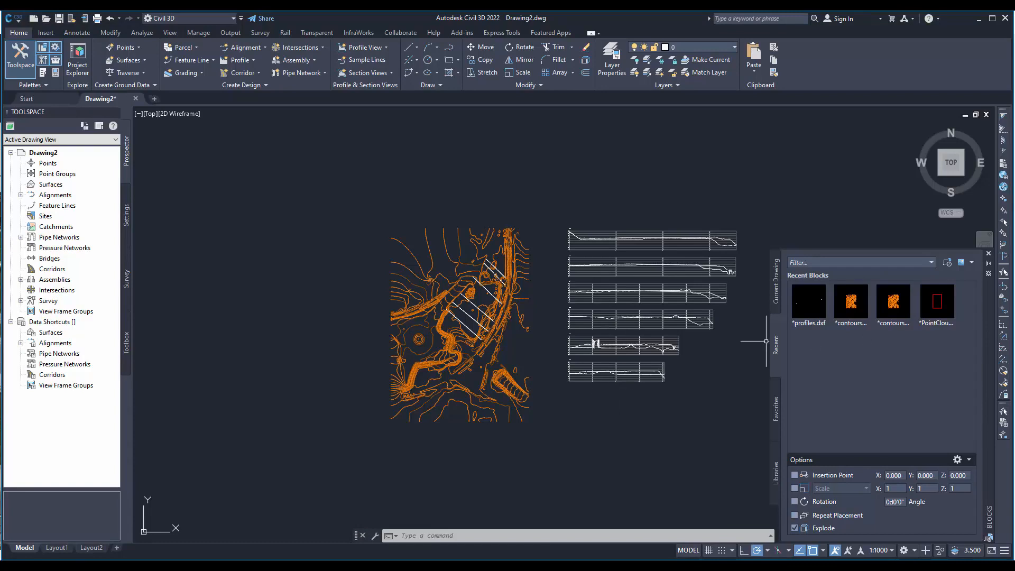
pyautogui.click(947, 263)
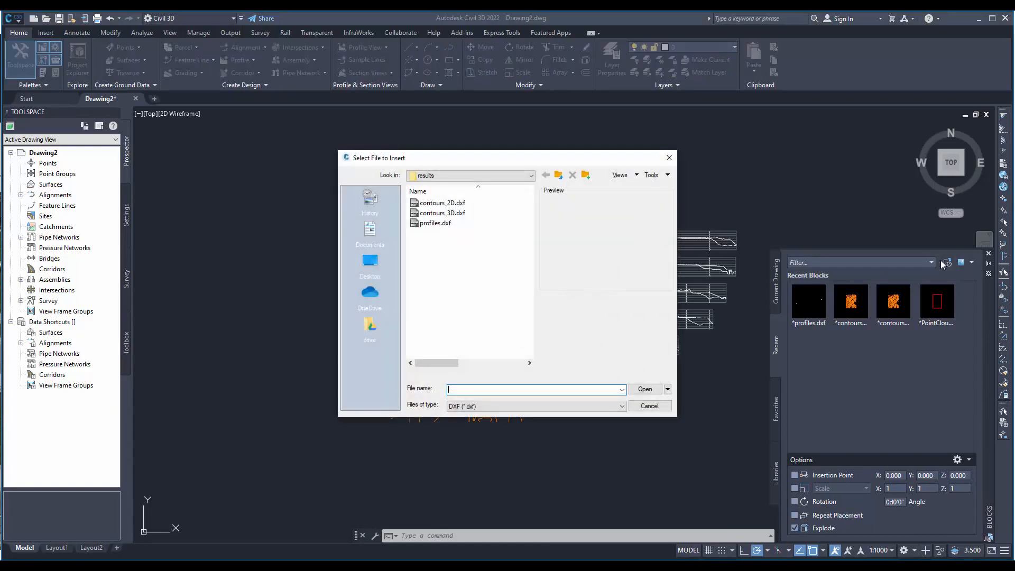
pyautogui.click(559, 176)
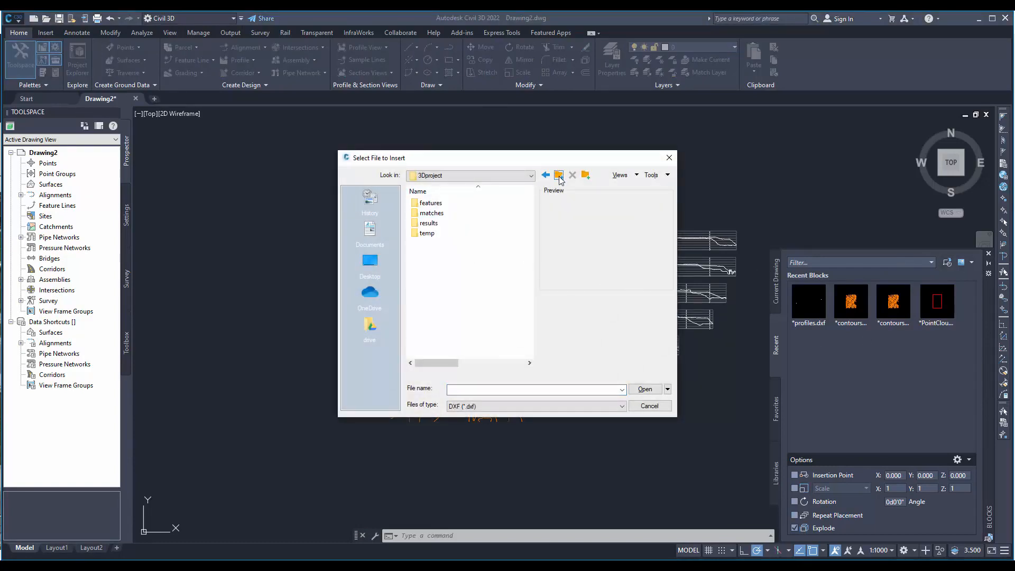
pyautogui.click(559, 176)
pyautogui.doubleClick(440, 223)
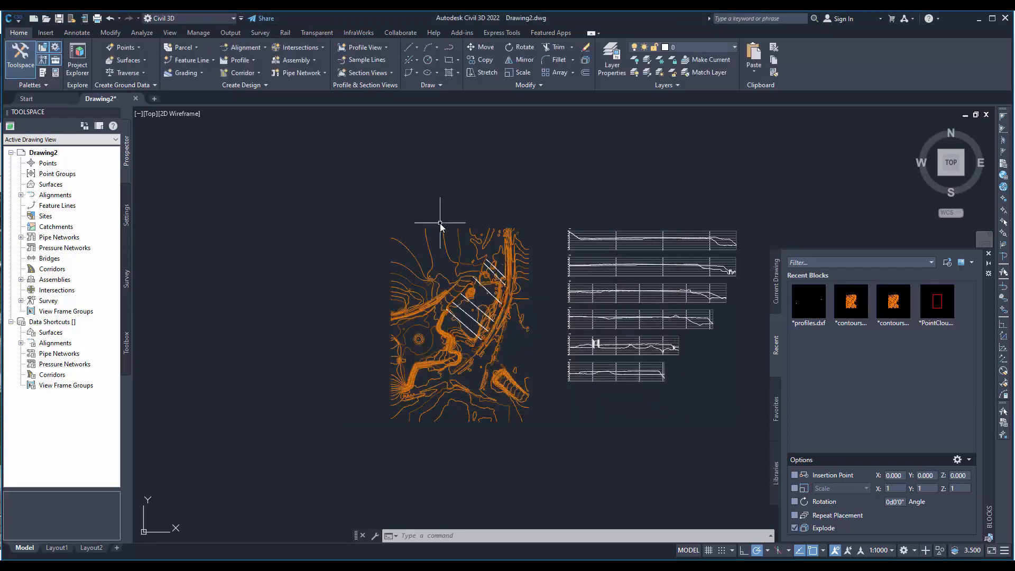
# - Examine the inserted measured points up close, checking the marker and the number and height labels of point 11
pyautogui.scroll(10, 472, 297)
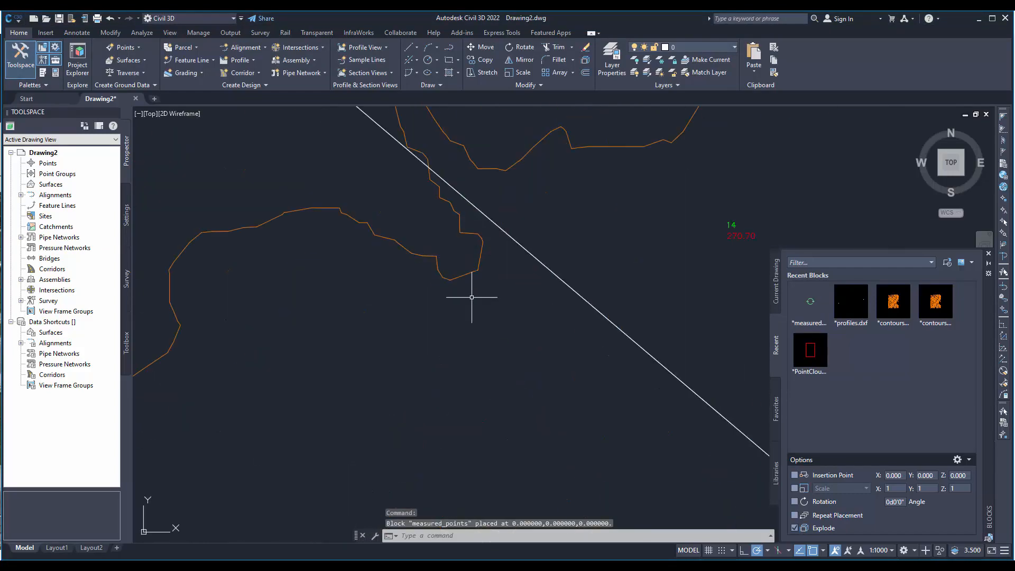
pyautogui.moveTo(688, 266); pyautogui.dragTo(464, 331, button='middle')
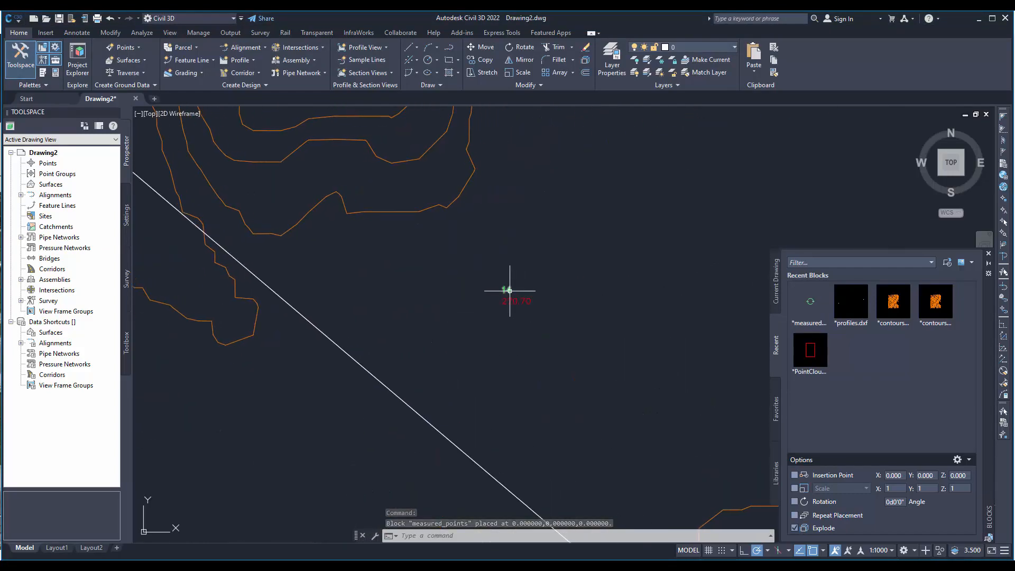
pyautogui.scroll(-3, 514, 318)
pyautogui.scroll(6, 400, 449)
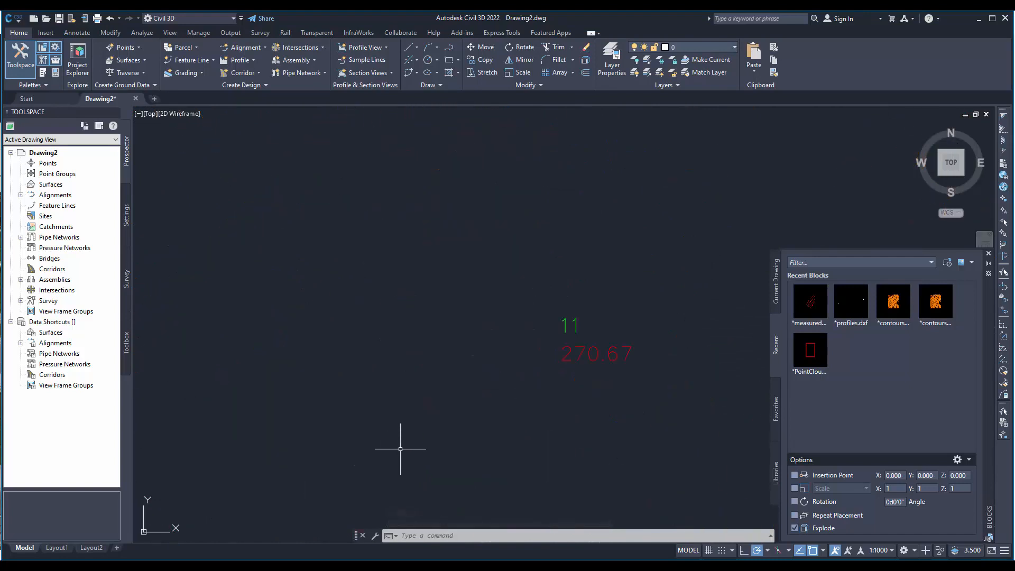
pyautogui.click(522, 332)
pyautogui.click(594, 413)
pyautogui.press('Escape')
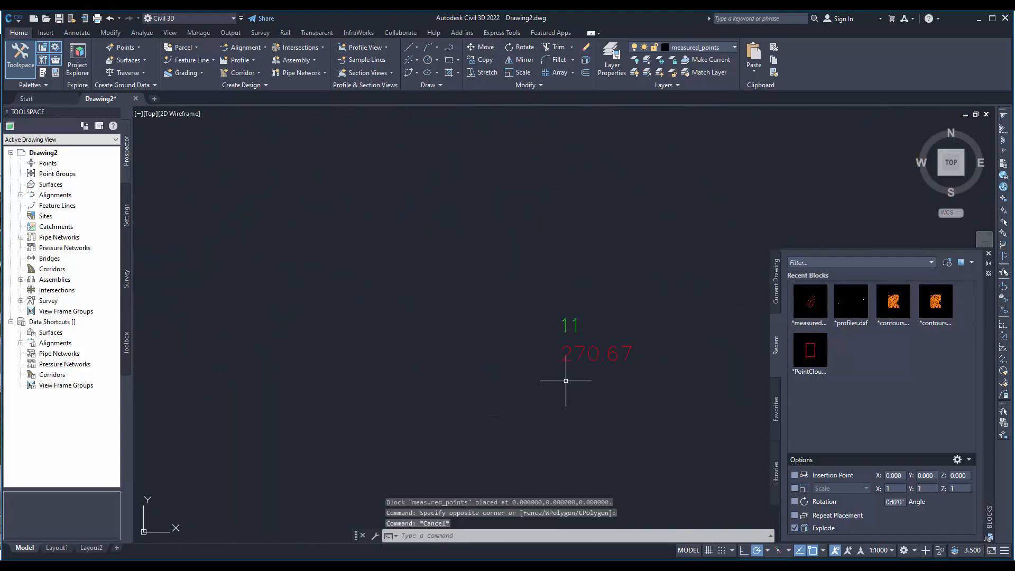
pyautogui.click(504, 303)
pyautogui.click(595, 434)
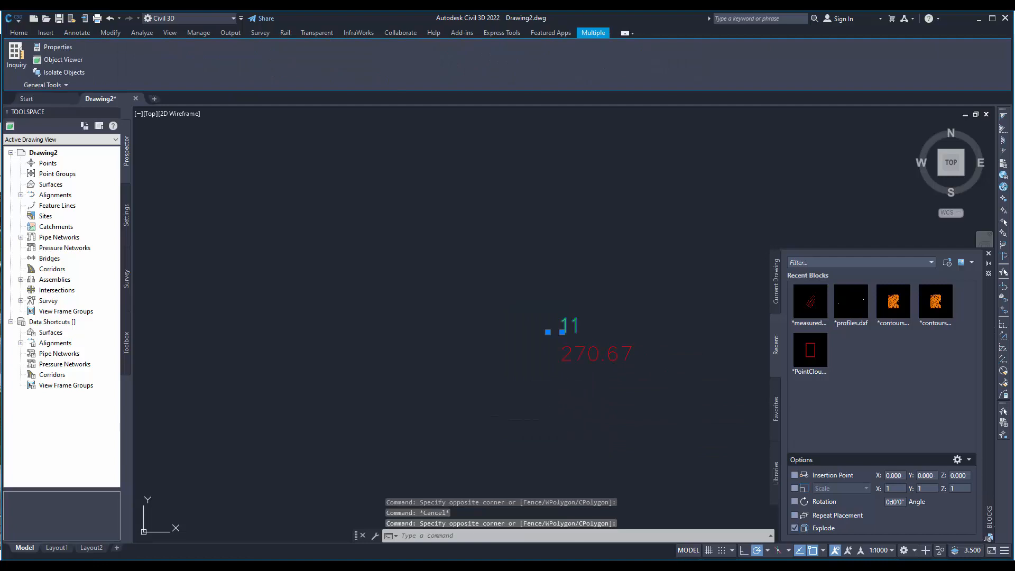
pyautogui.press('Escape')
pyautogui.click(539, 321)
pyautogui.click(563, 354)
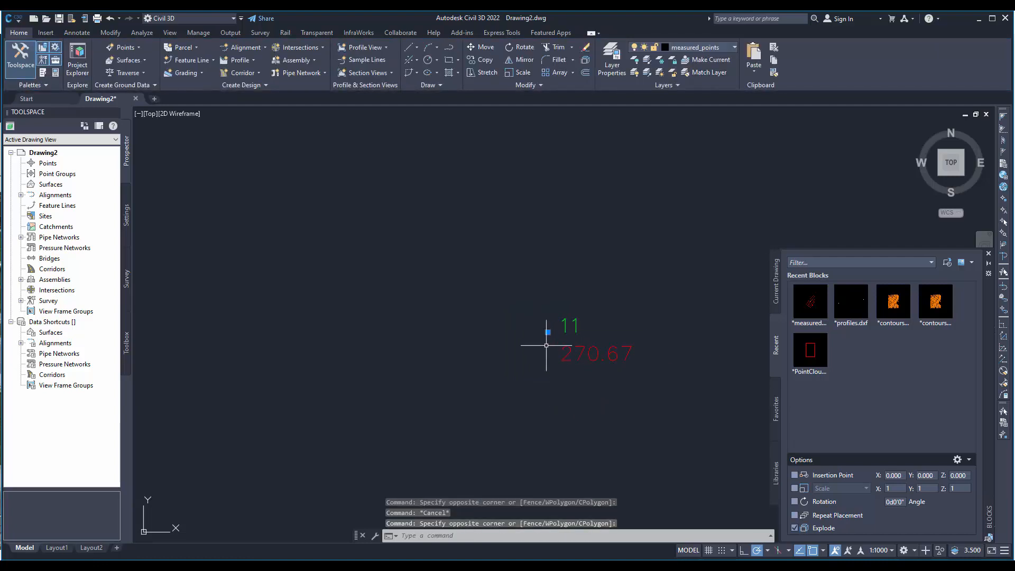
pyautogui.press('Escape')
pyautogui.click(520, 311)
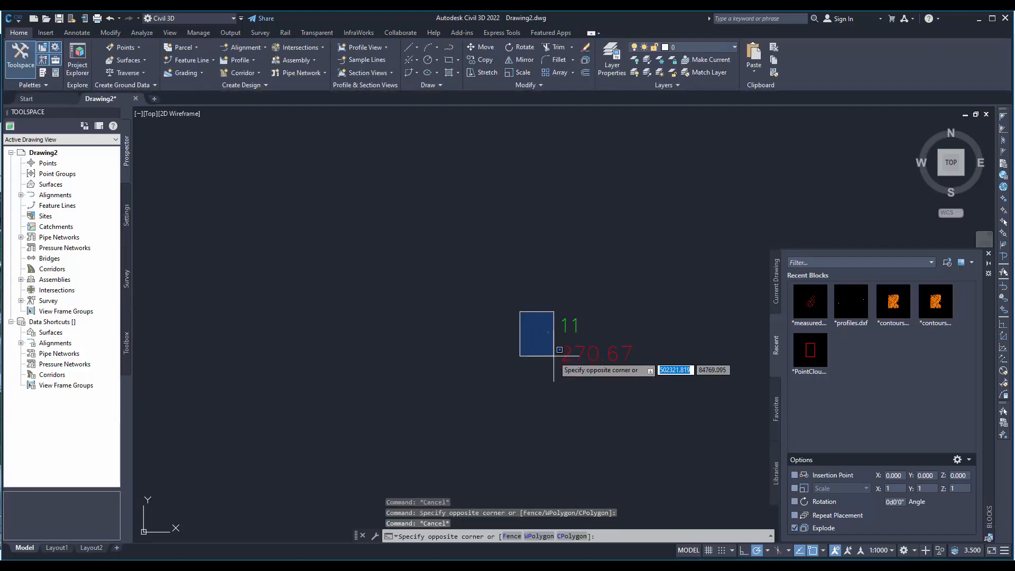
pyautogui.press('Escape')
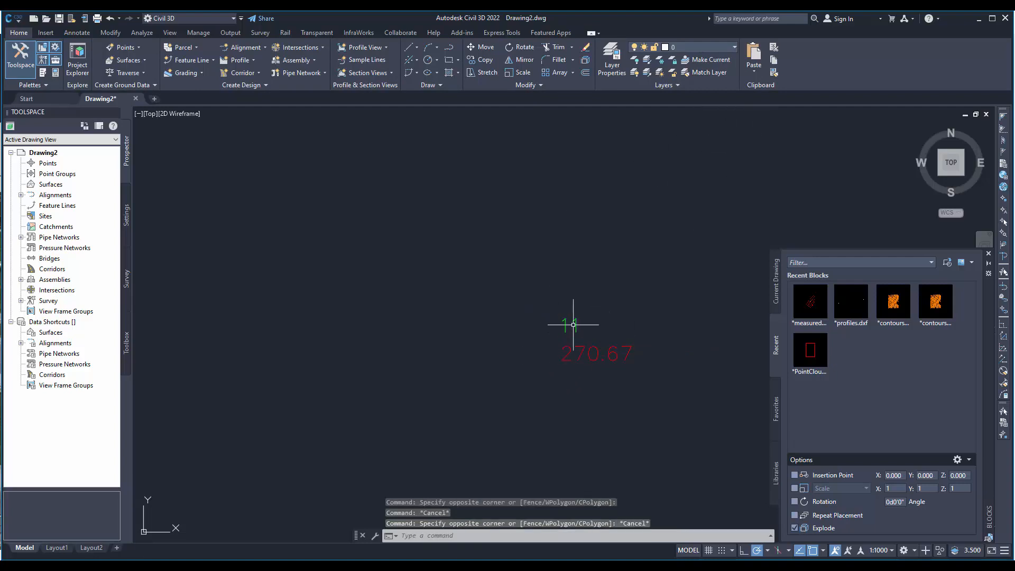
# - Open the Layer Properties Manager, enlarge it and find the measured_points layer
pyautogui.click(734, 48)
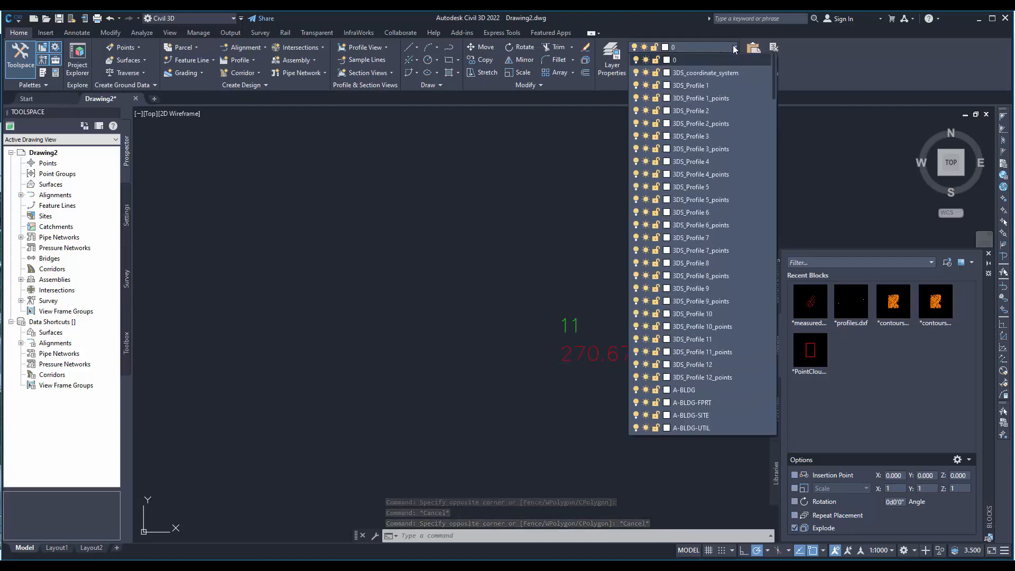
pyautogui.click(734, 48)
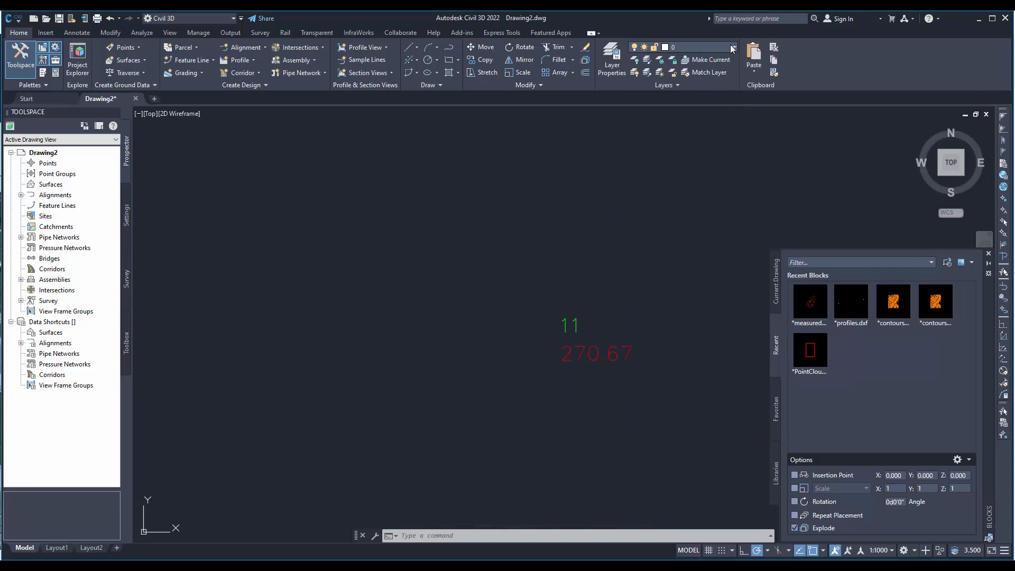
pyautogui.click(612, 59)
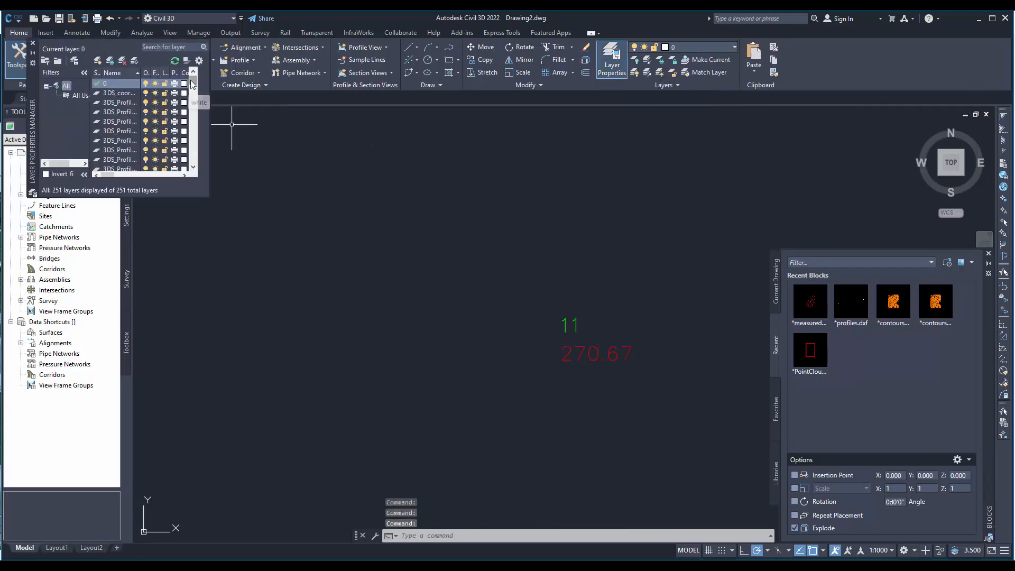
pyautogui.scroll(-2, 192, 101)
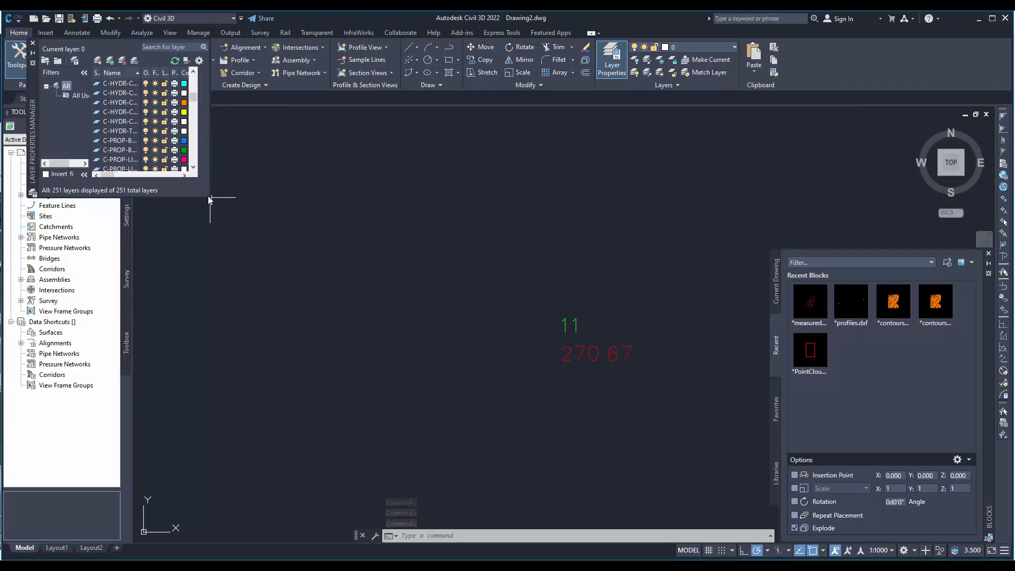
pyautogui.moveTo(210, 197); pyautogui.dragTo(474, 498)
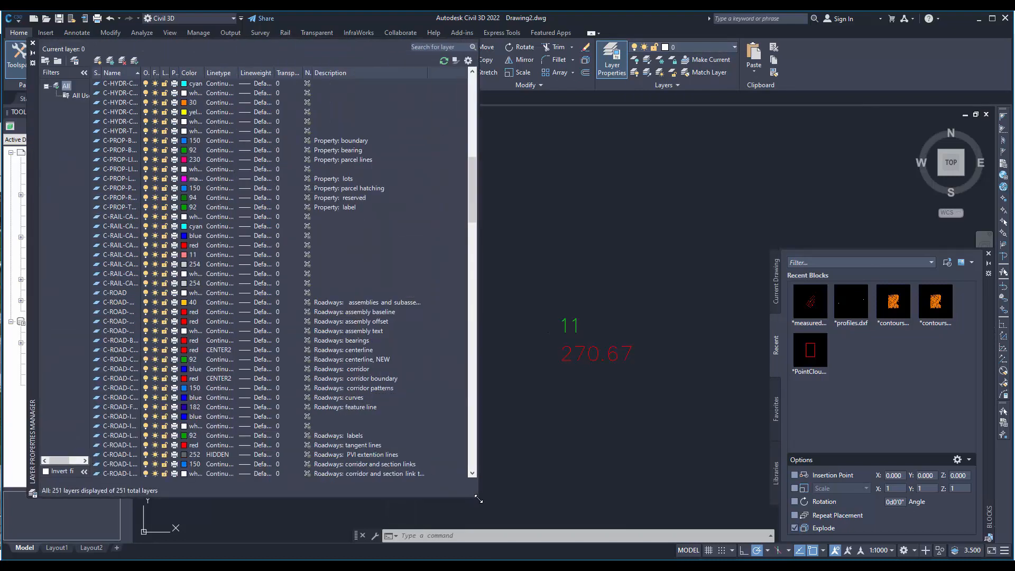
pyautogui.scroll(-7, 178, 174)
pyautogui.scroll(-9, 179, 173)
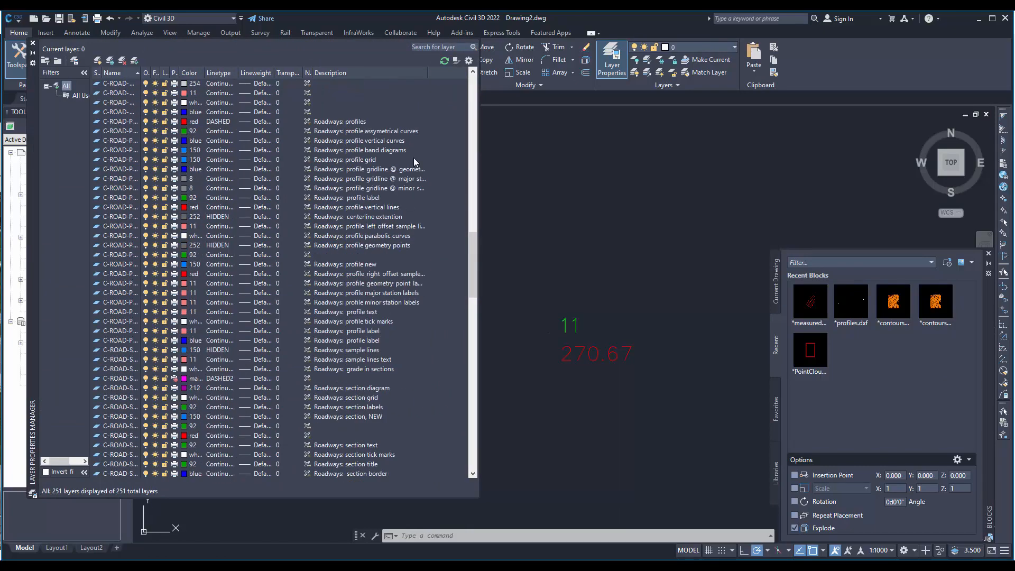
pyautogui.moveTo(470, 288); pyautogui.dragTo(478, 410)
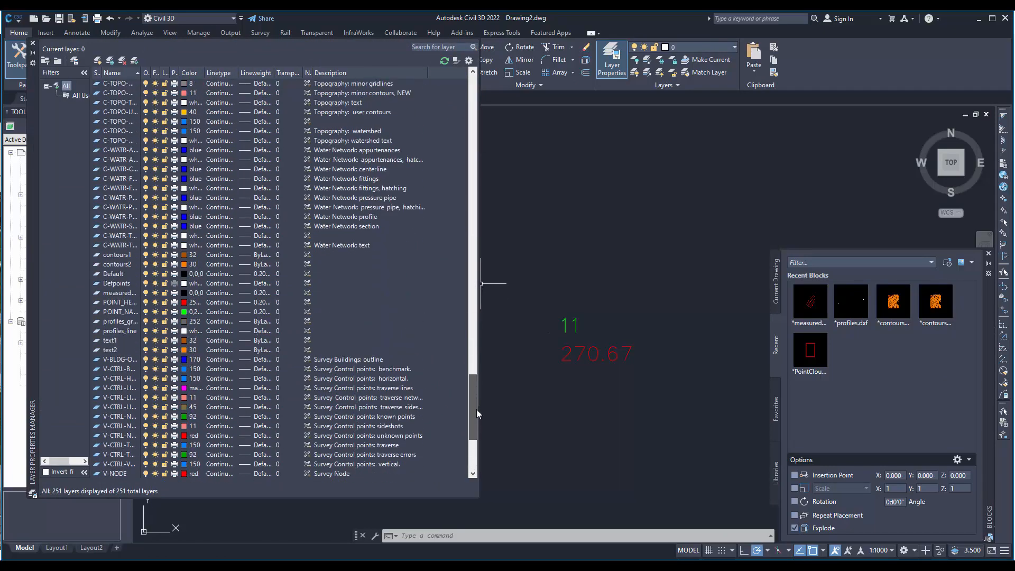
# - Give the measured_points layer a brighter yellow true colour with hue 57 and saturation 92, and check the marker of point 11
pyautogui.click(184, 293)
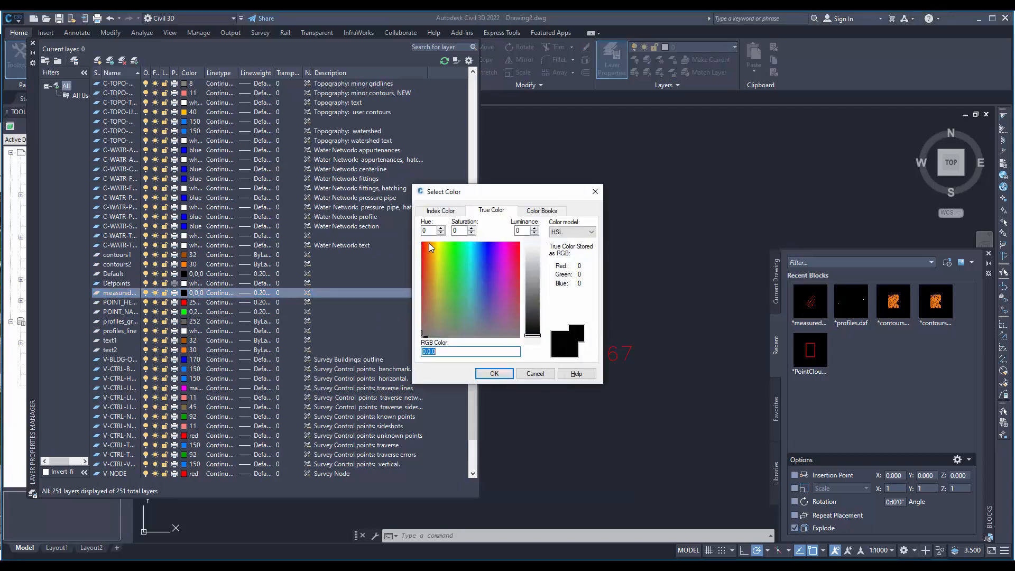
pyautogui.moveTo(439, 246)
pyautogui.mouseDown()
pyautogui.moveTo(423, 246)
pyautogui.moveTo(437, 246)
pyautogui.mouseUp()
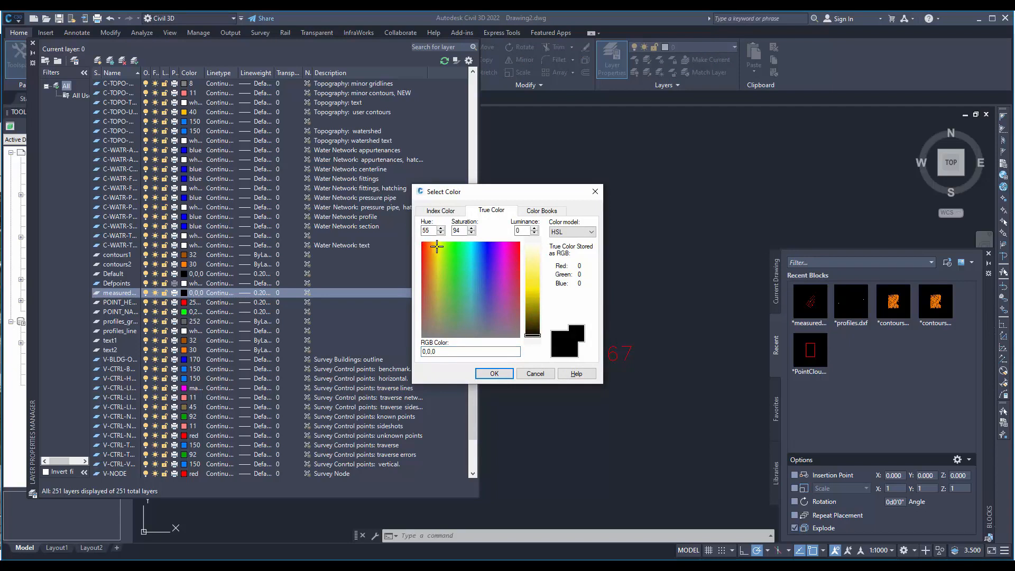
pyautogui.click(534, 279)
pyautogui.click(494, 374)
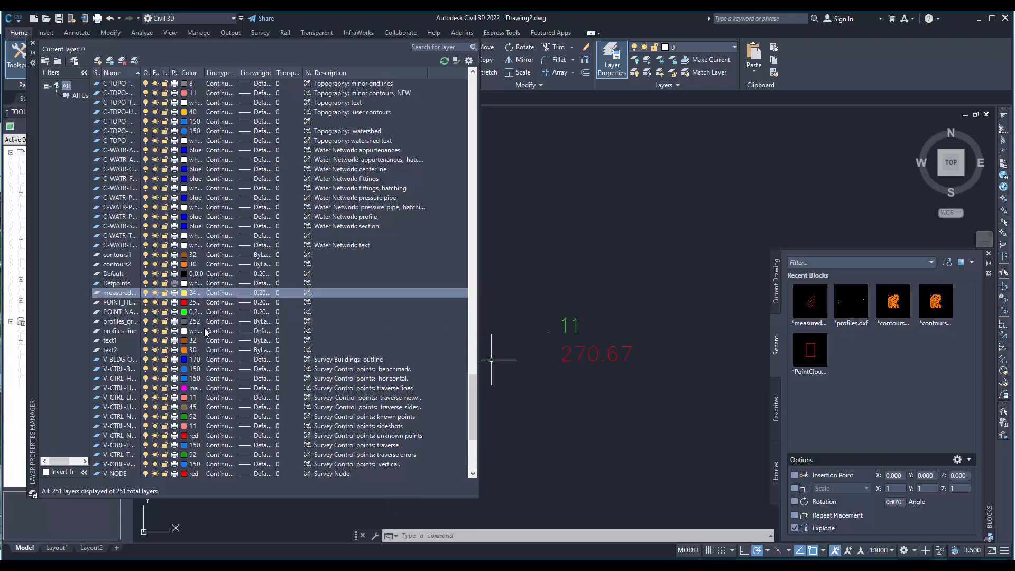
pyautogui.click(543, 325)
pyautogui.press('Escape')
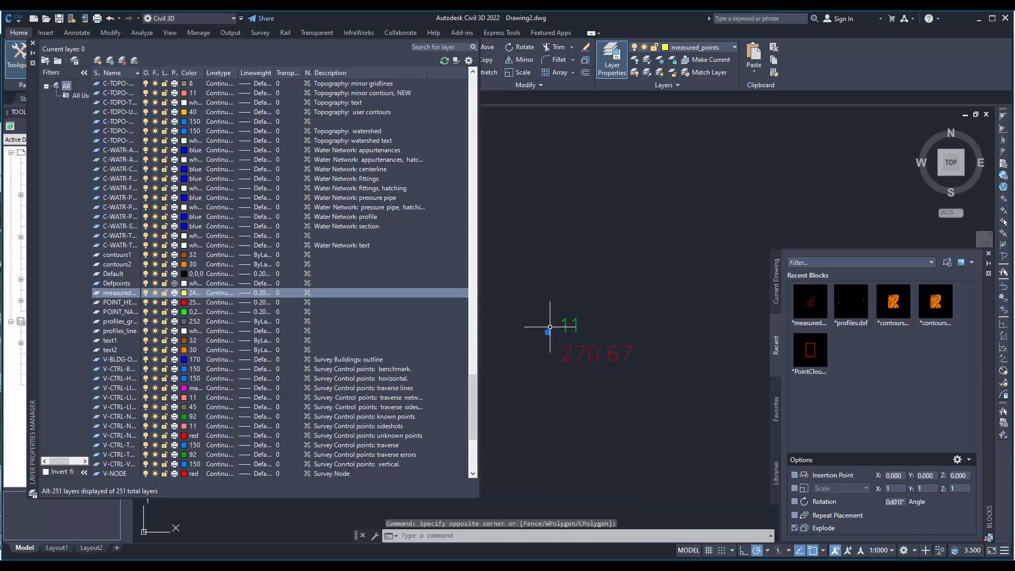
# - Clear the point selection and run DDPTYPE to set the point style to a circle around a dot
pyautogui.click(543, 325)
pyautogui.press('Escape')
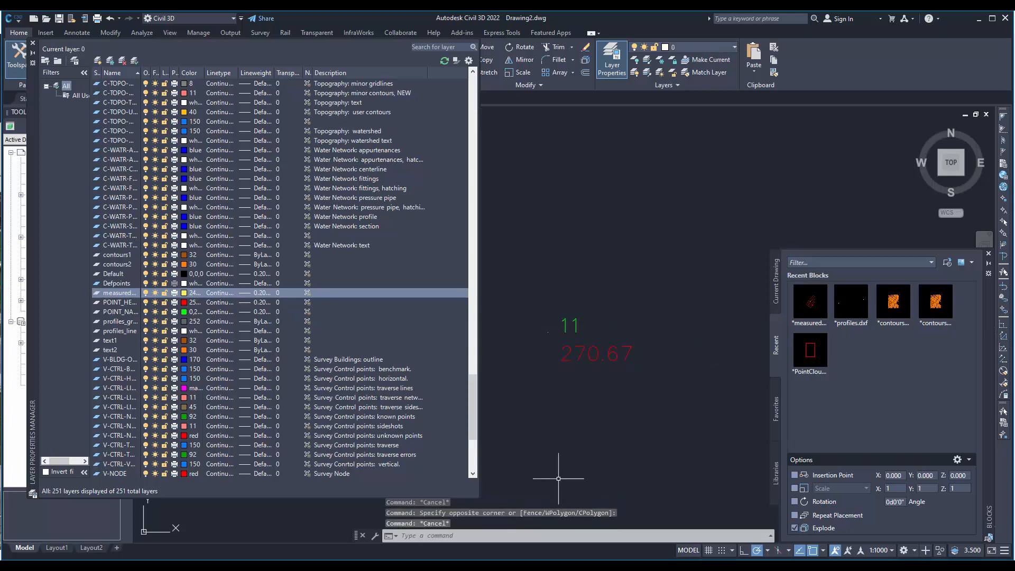
pyautogui.write('DD')
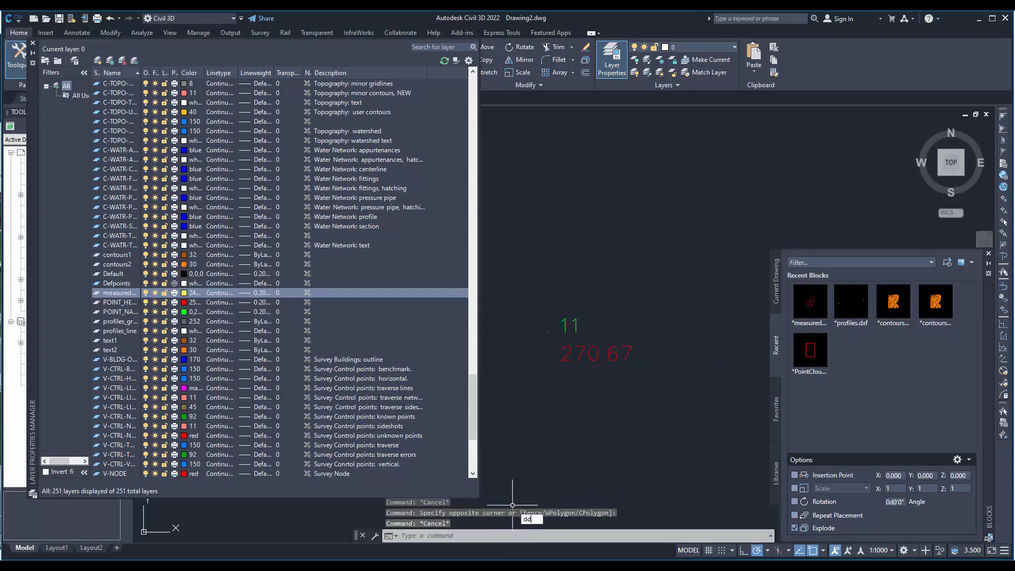
pyautogui.write('P')
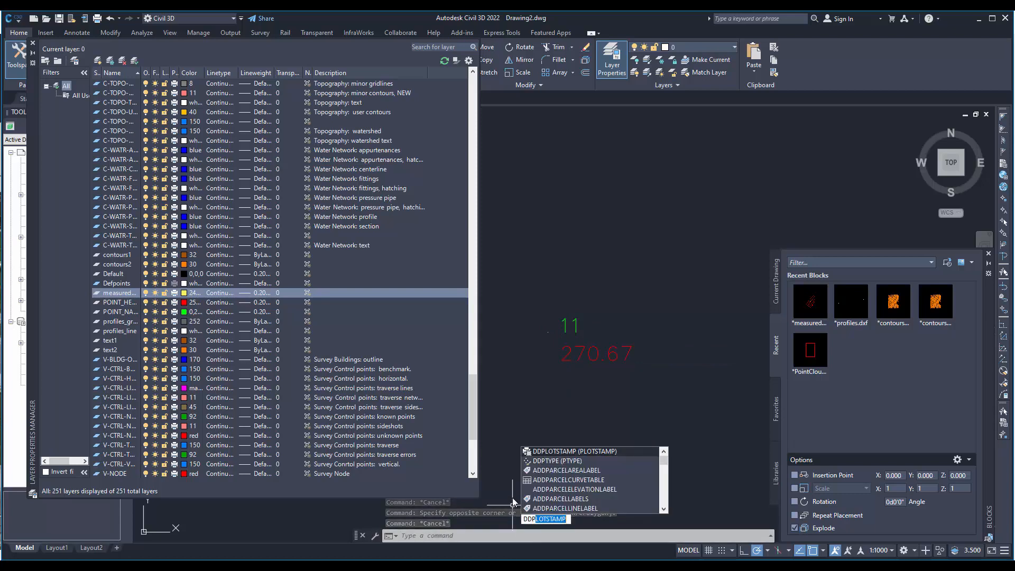
pyautogui.click(563, 461)
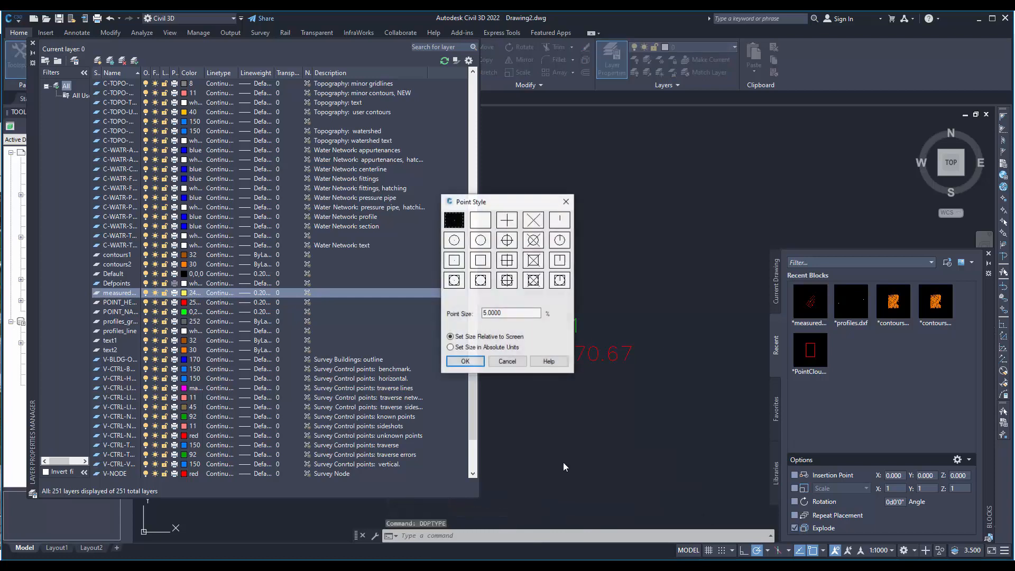
pyautogui.click(453, 240)
pyautogui.press('Return')
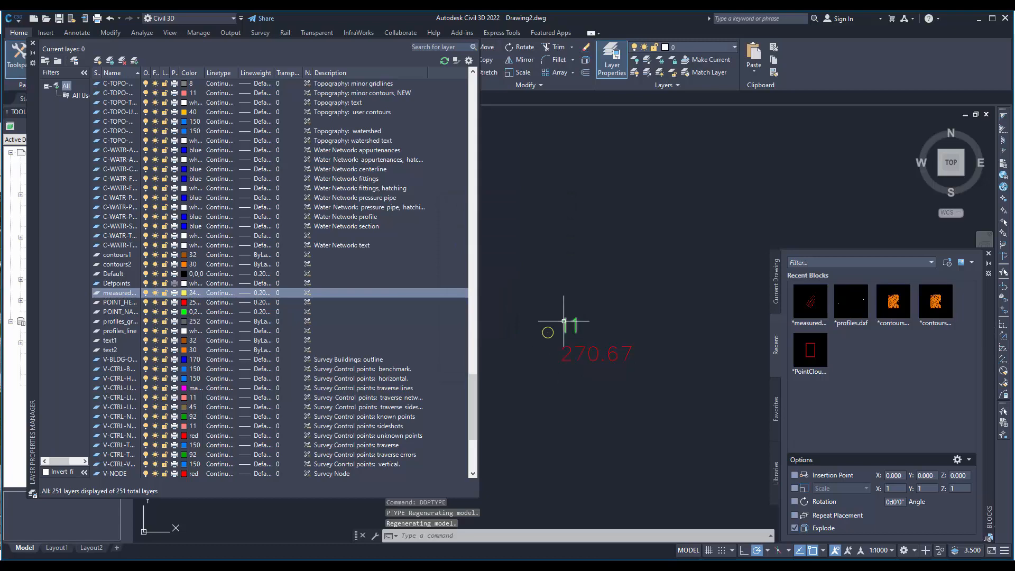
# - Check the measured-point markers at different magnifications, then regenerate the drawing to rescale them near point 11
pyautogui.scroll(-4, 562, 330)
pyautogui.scroll(-3, 578, 365)
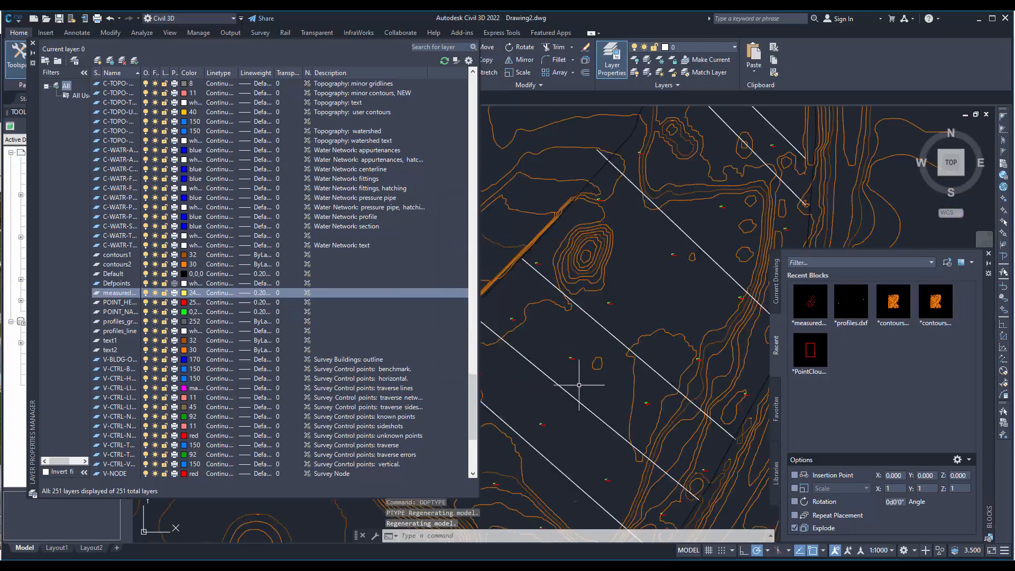
pyautogui.scroll(3, 560, 317)
pyautogui.scroll(4, 547, 278)
pyautogui.scroll(8, 546, 264)
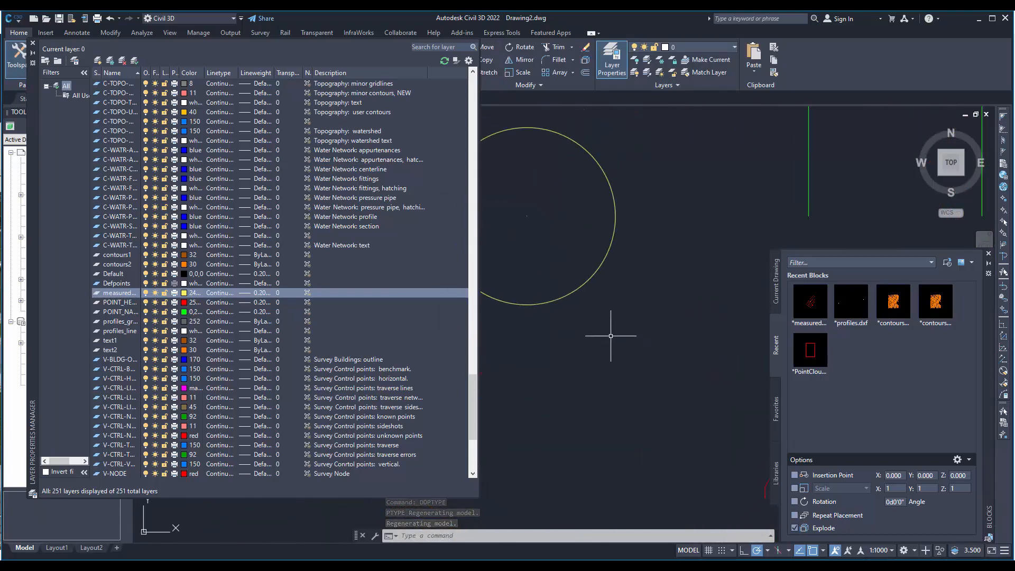
pyautogui.scroll(-6, 610, 334)
pyautogui.write('regen')
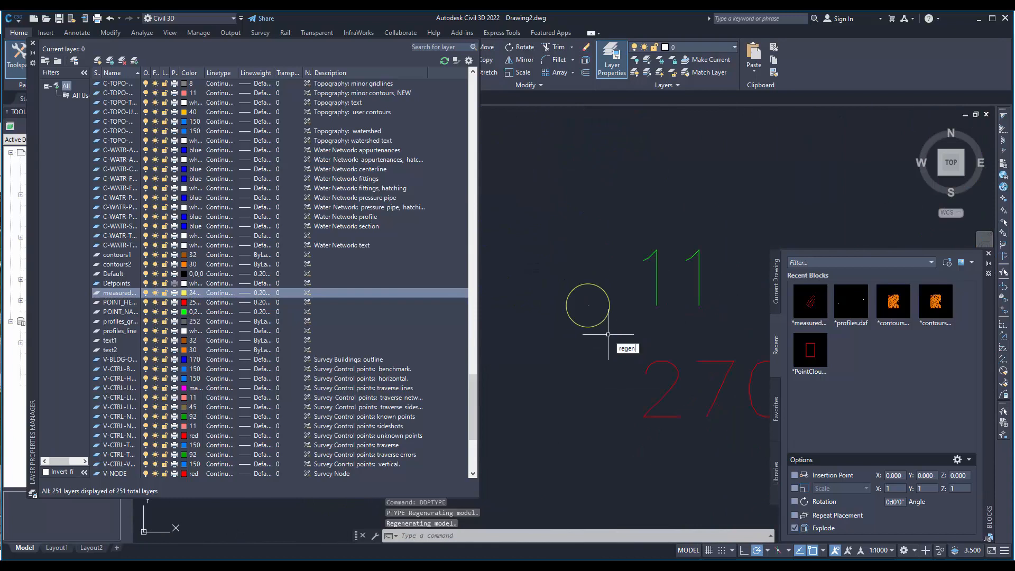
pyautogui.press('Return')
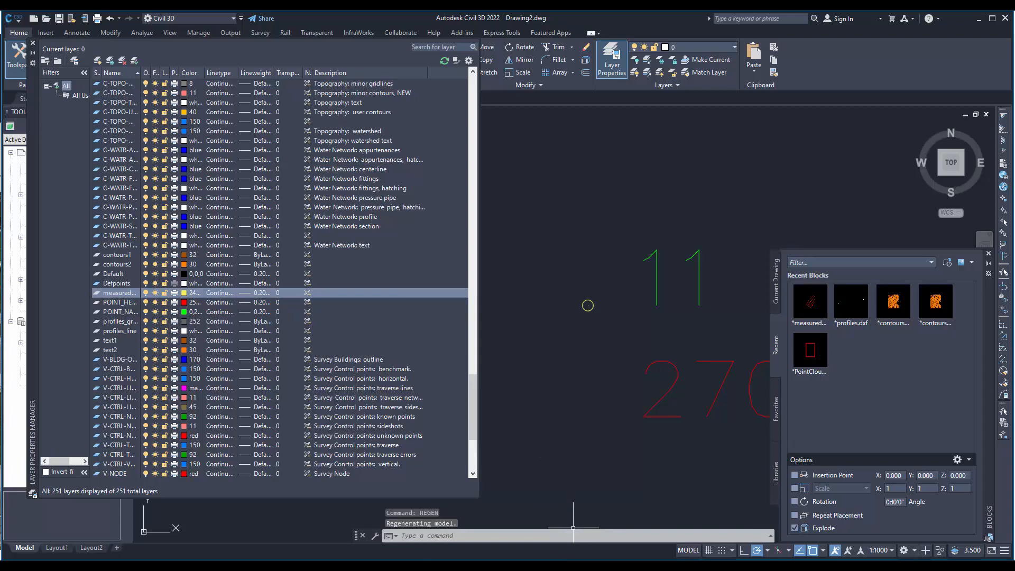
# - Switch to an empty 3Dsurvey project and load points.txt as CAD data, using the semi-colon delimiter
pyautogui.moveTo(375, 567)
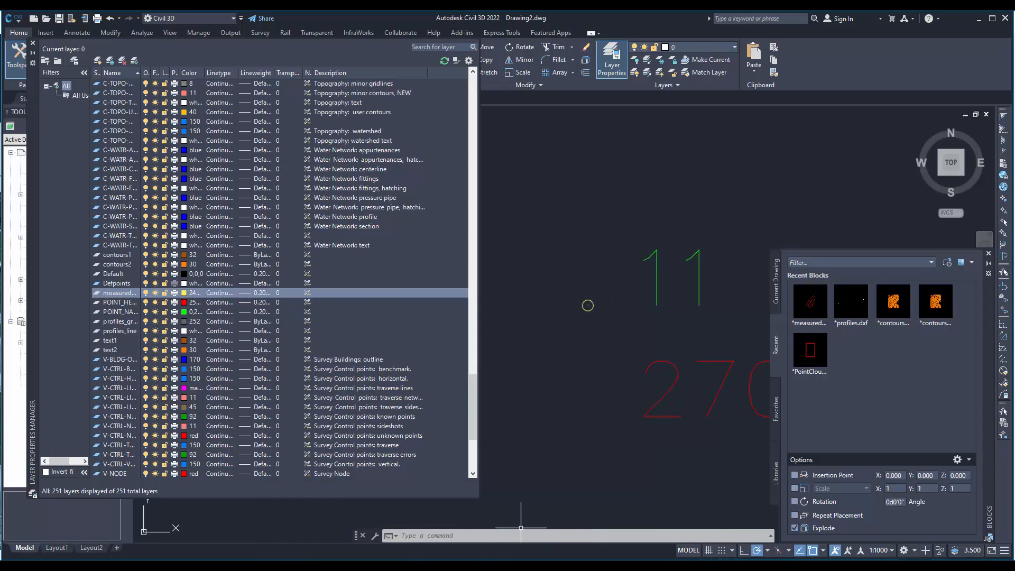
pyautogui.moveTo(222, 567)
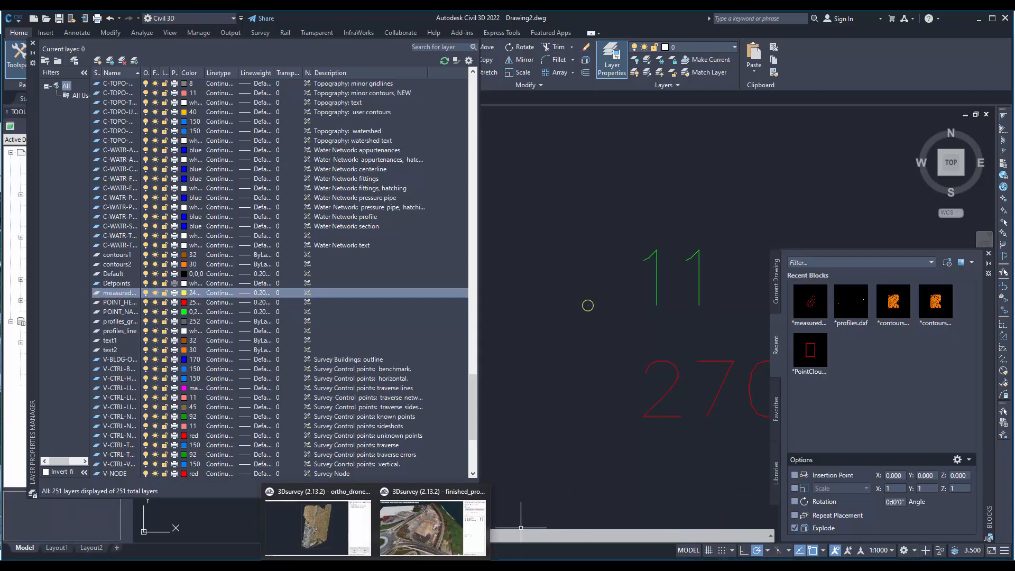
pyautogui.middleClick(375, 567)
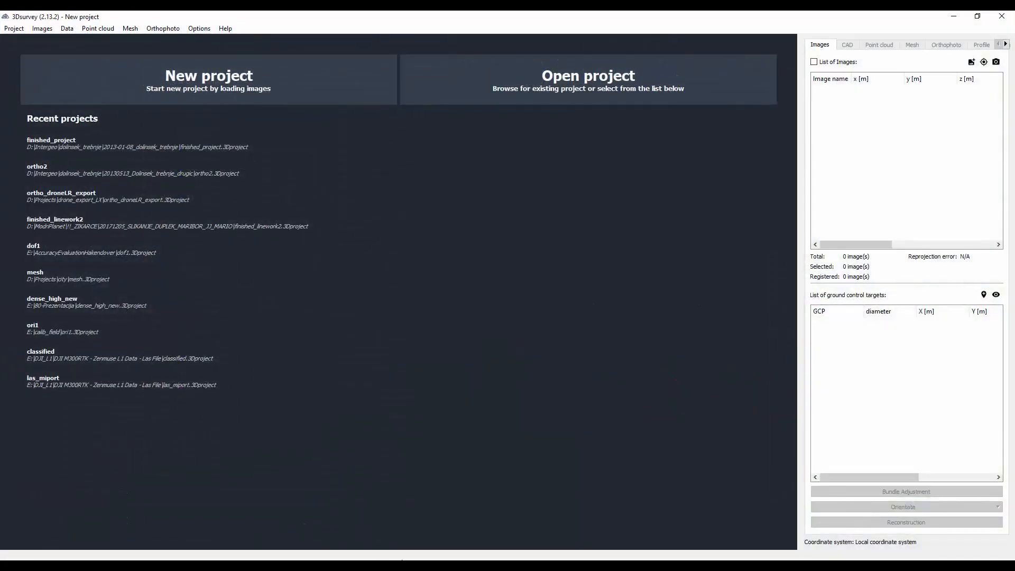
pyautogui.click(67, 28)
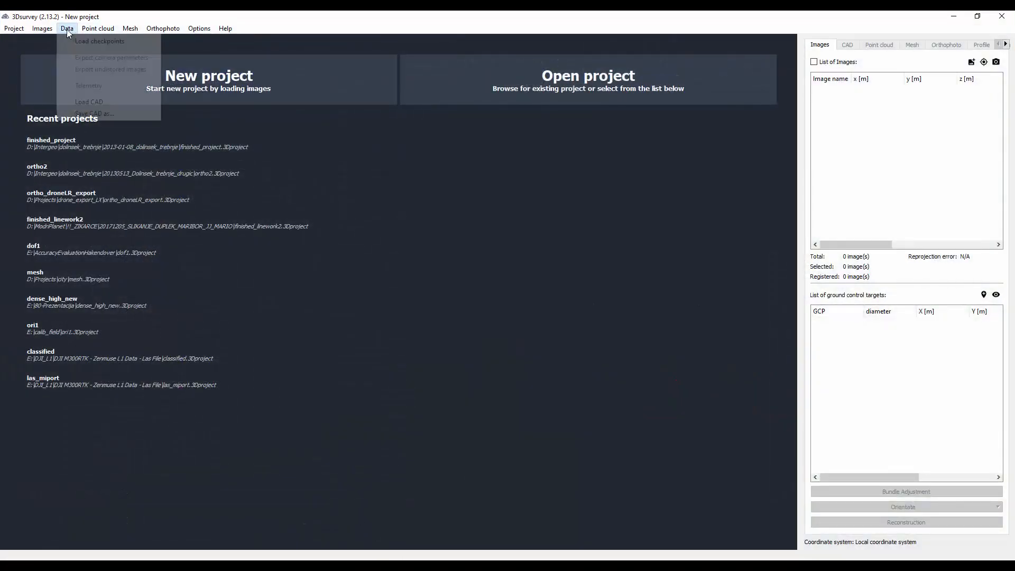
pyautogui.click(98, 100)
pyautogui.doubleClick(175, 115)
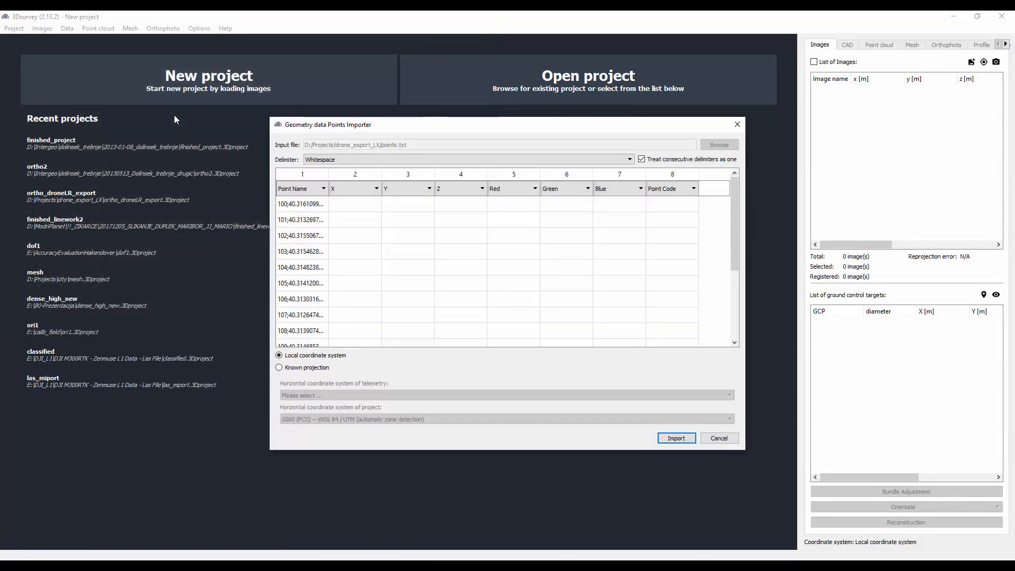
pyautogui.click(398, 162)
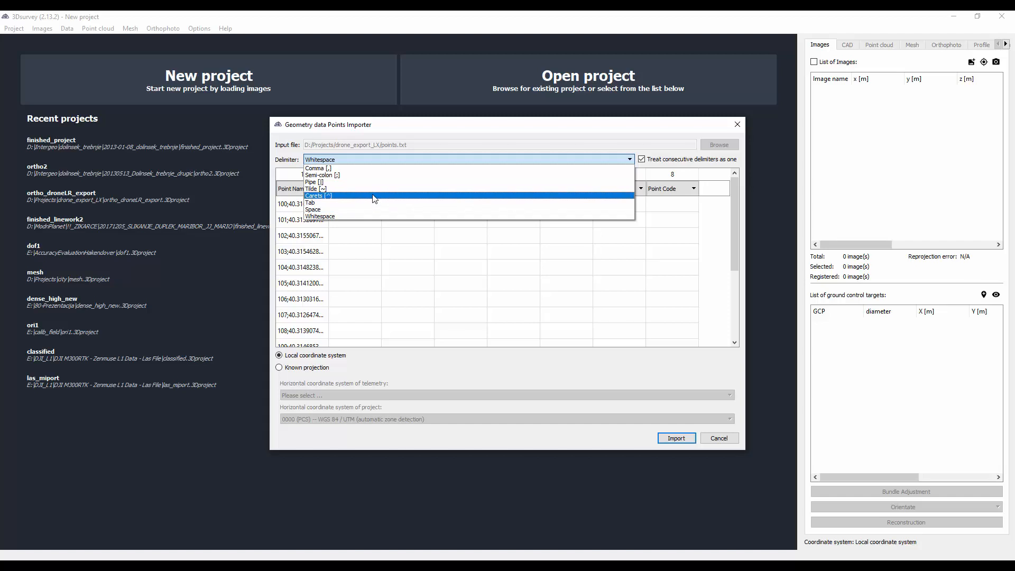
pyautogui.click(366, 175)
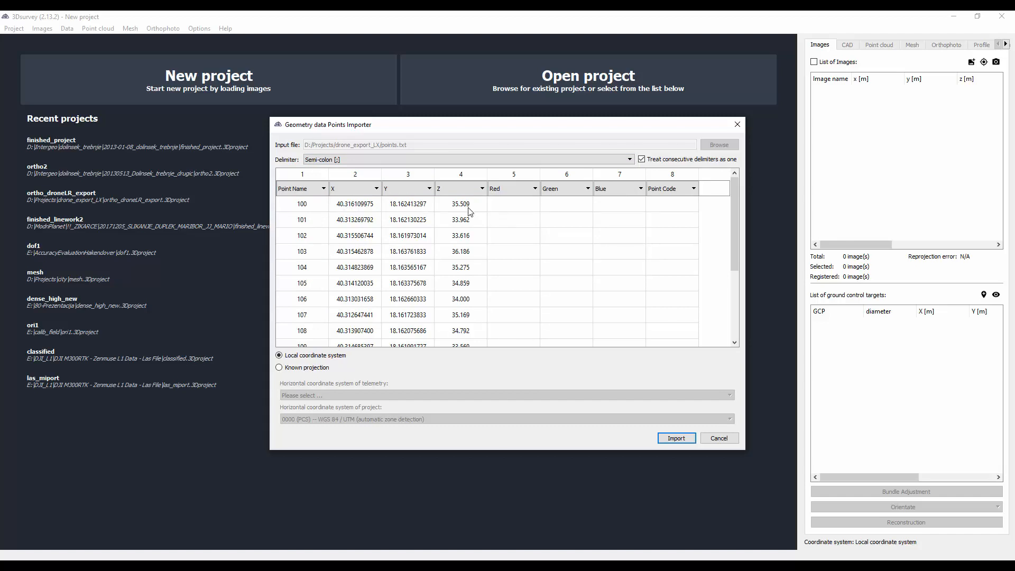
# - Use a known projection for the imported points and set the telemetry's horizontal coordinate system to EPSG:4326 WGS 84
pyautogui.click(279, 368)
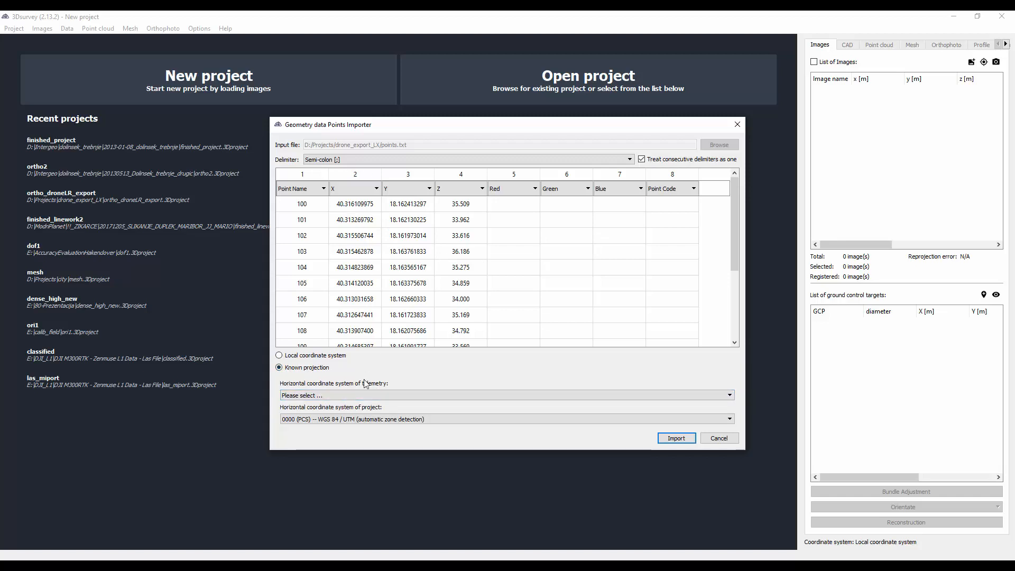
pyautogui.click(331, 396)
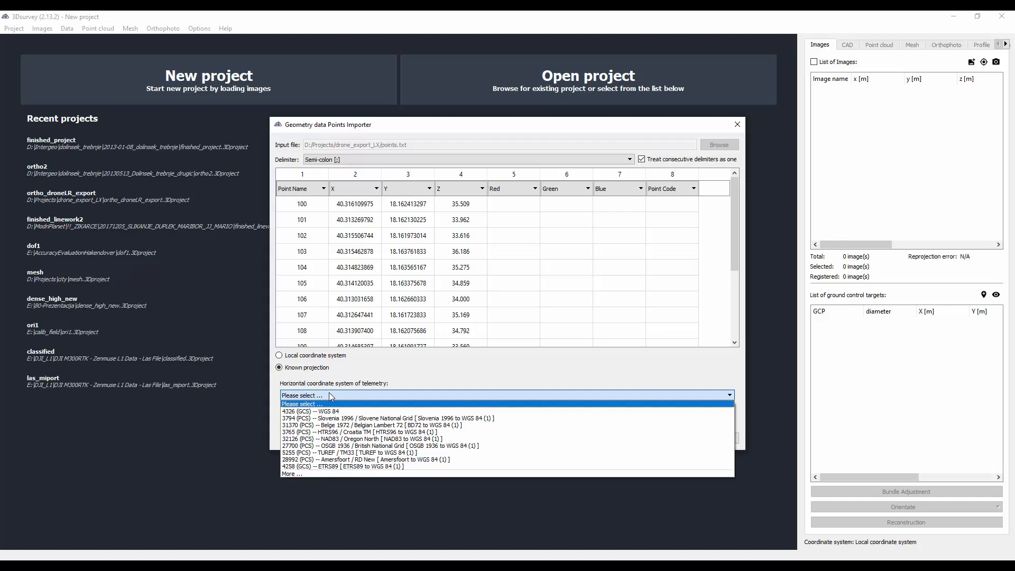
pyautogui.click(324, 472)
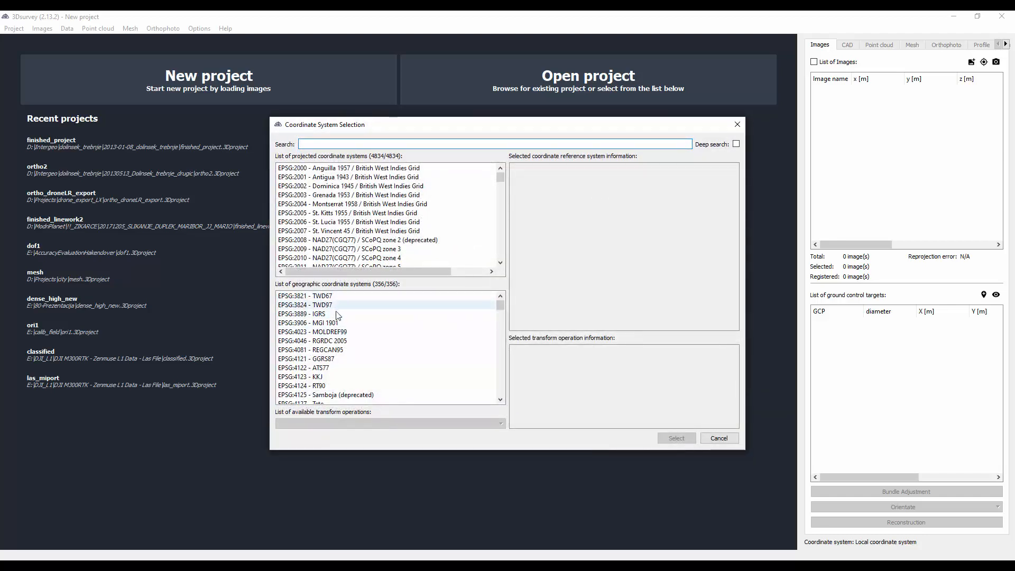
pyautogui.click(351, 145)
pyautogui.write('wgs')
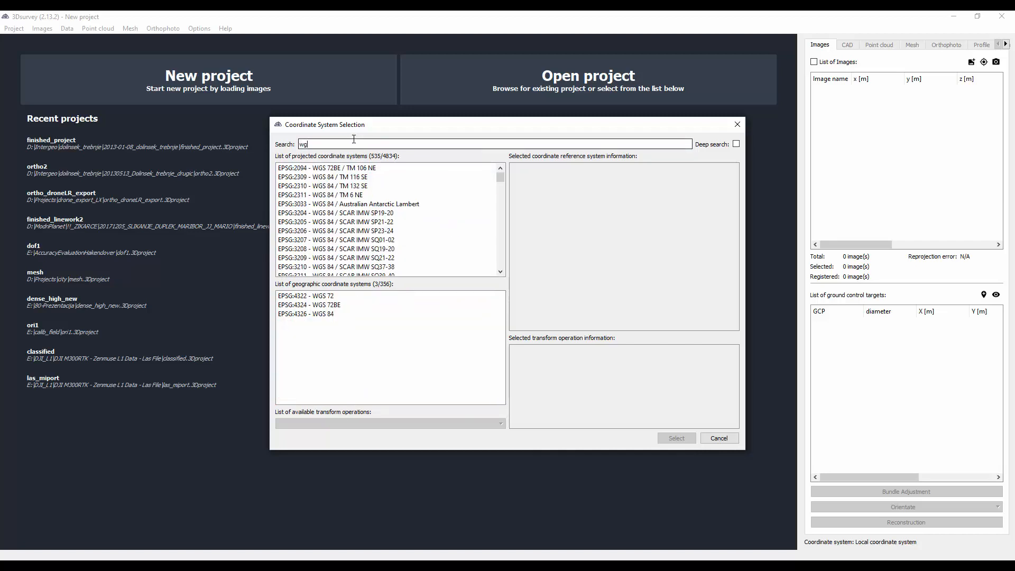
pyautogui.click(331, 316)
pyautogui.doubleClick(318, 315)
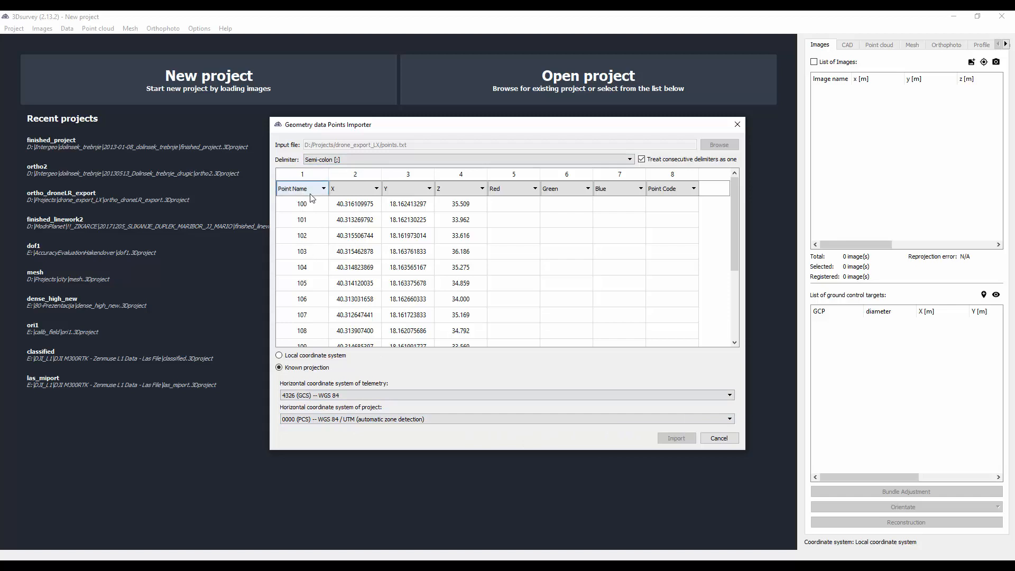
# - Assign columns 2, 3 and 4 to Latitude, Longitude and Altitude, import the points and view them all
pyautogui.click(360, 192)
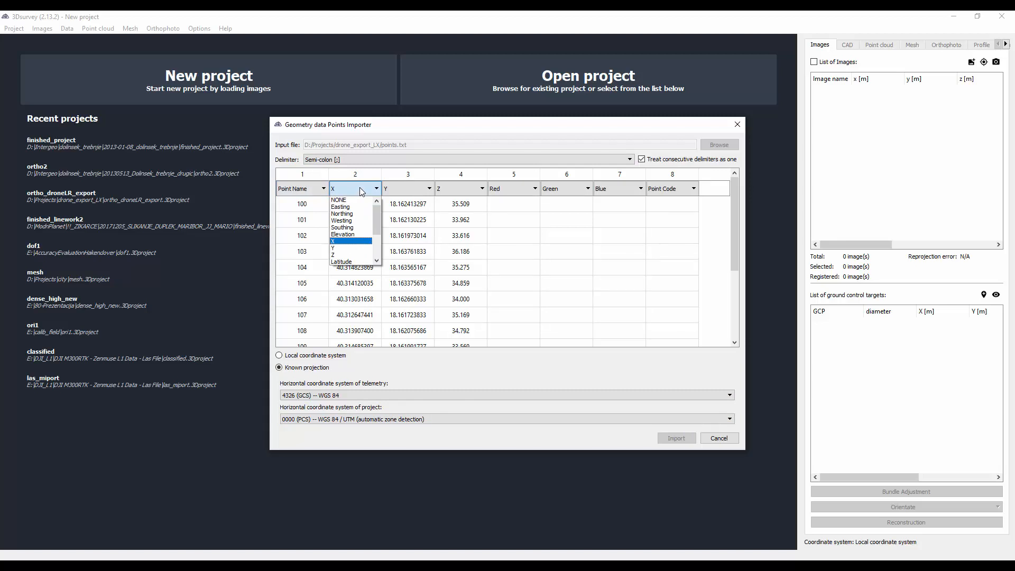
pyautogui.moveTo(377, 223); pyautogui.dragTo(381, 244)
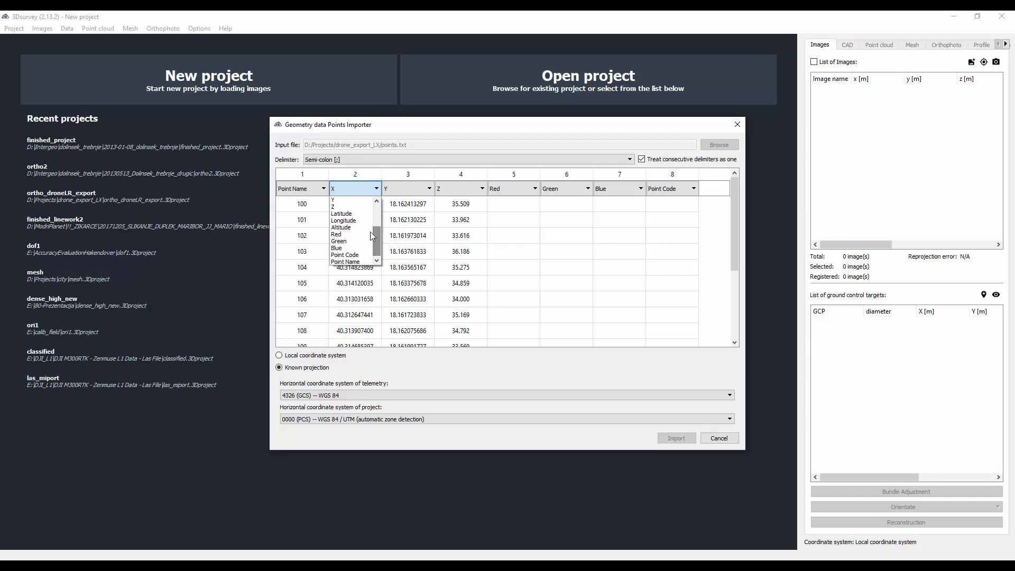
pyautogui.click(342, 214)
pyautogui.click(404, 189)
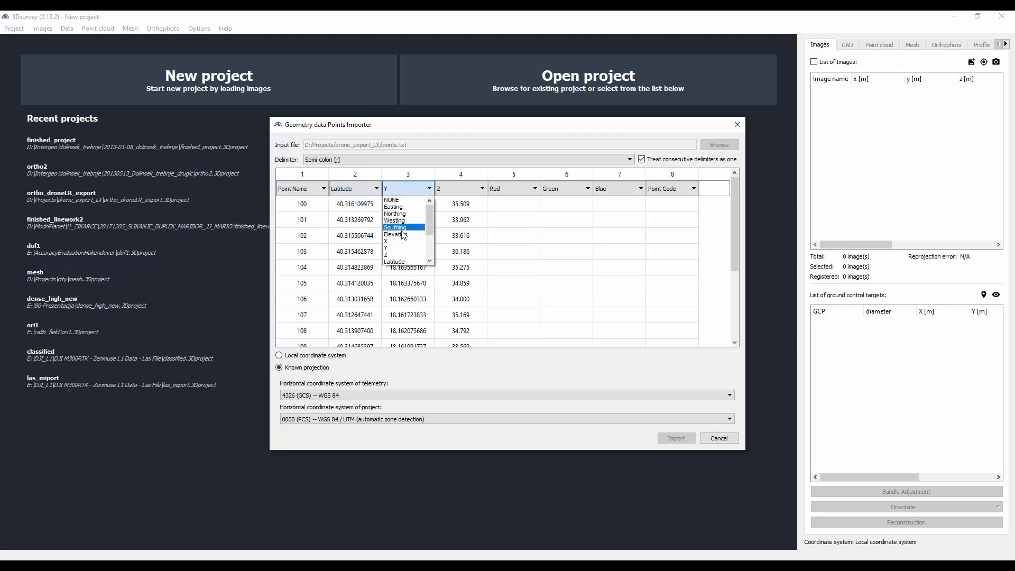
pyautogui.scroll(-1, 403, 234)
pyautogui.click(403, 225)
pyautogui.click(453, 191)
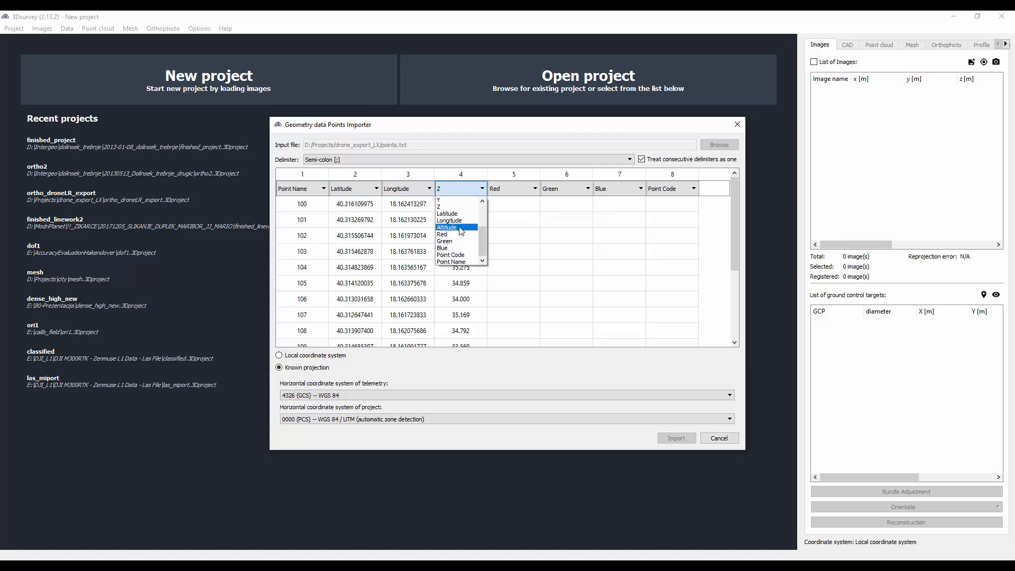
pyautogui.click(460, 228)
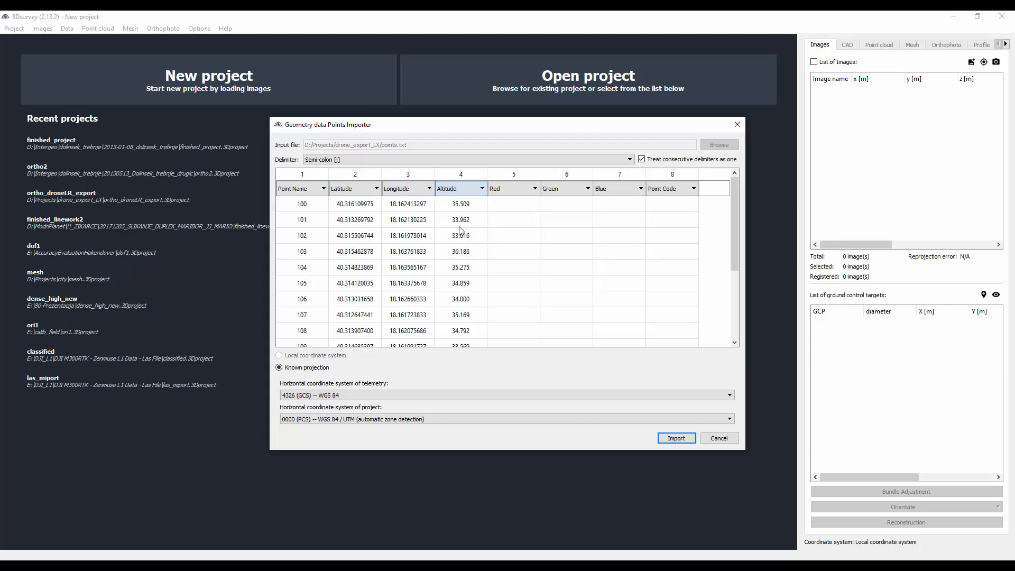
pyautogui.click(670, 438)
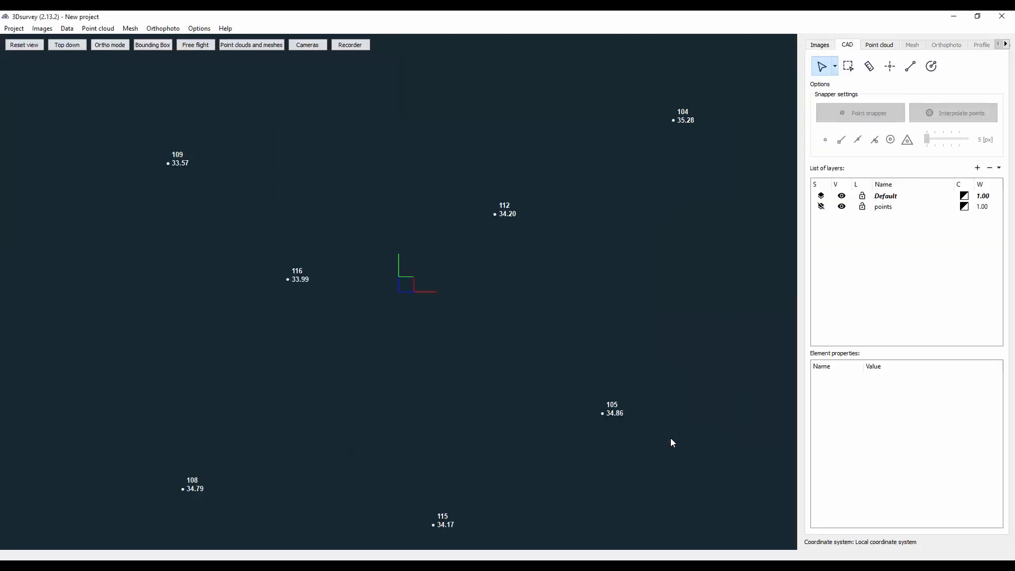
pyautogui.scroll(-3, 670, 438)
pyautogui.moveTo(417, 388); pyautogui.dragTo(419, 268)
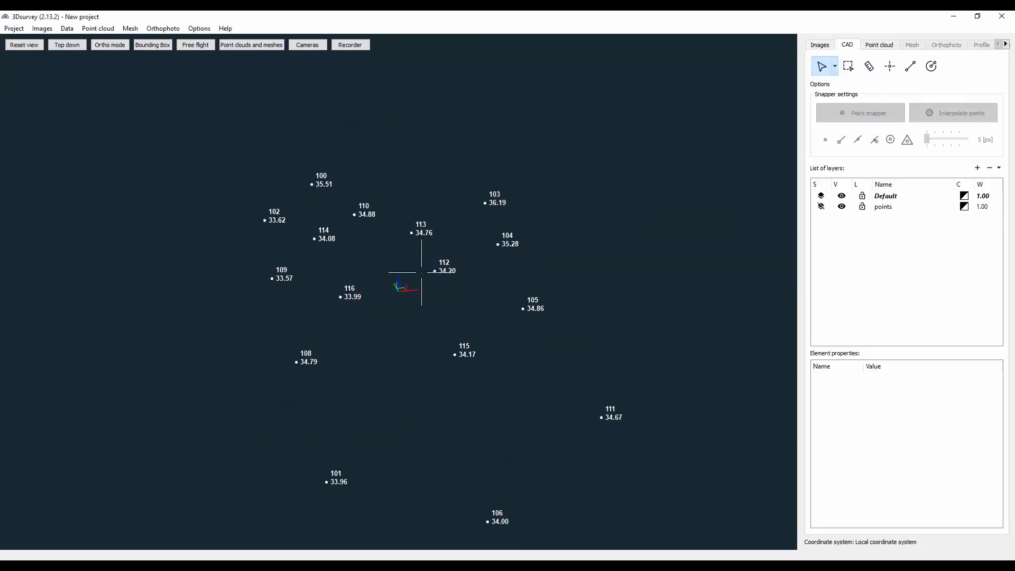
# - Save the converted points as points_utm.txt in drone_export_LX, with space separator and 3 decimal places
pyautogui.click(70, 31)
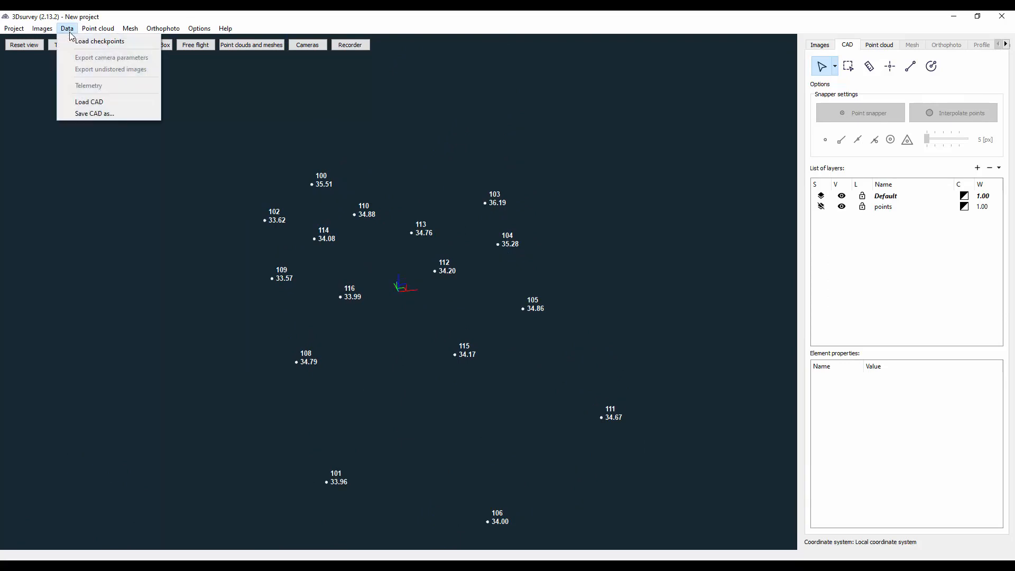
pyautogui.click(94, 114)
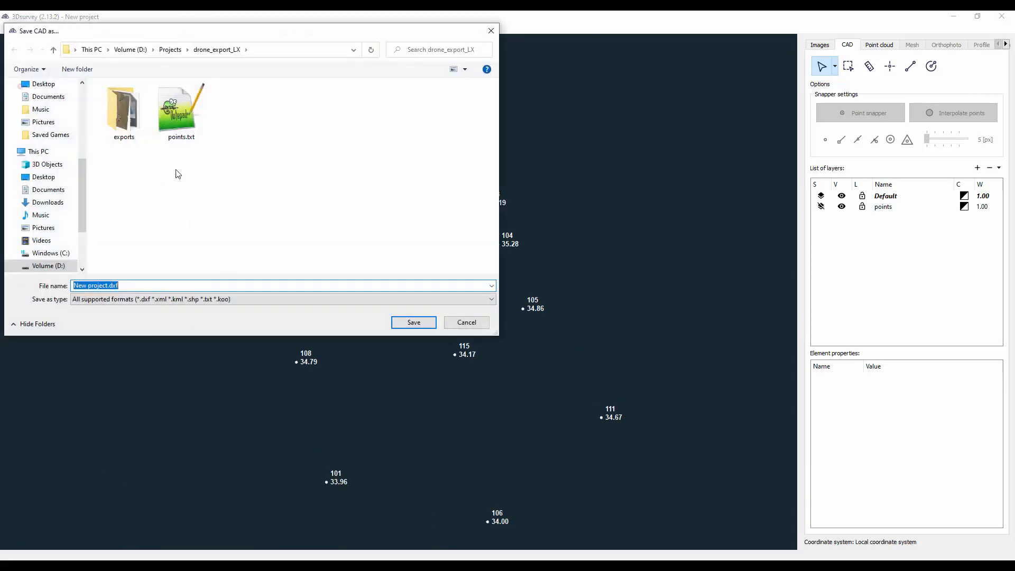
pyautogui.click(180, 132)
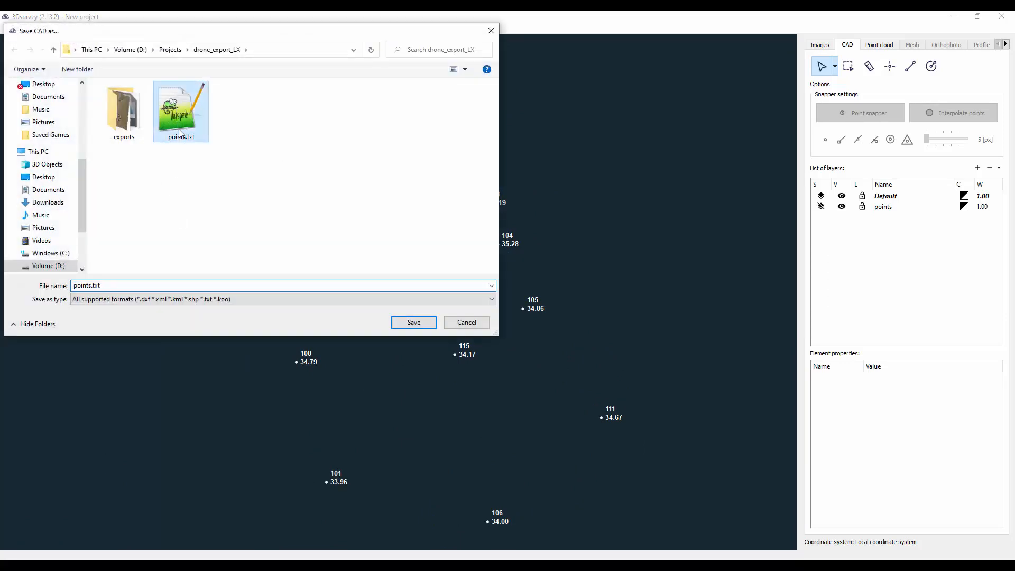
pyautogui.click(86, 286)
pyautogui.write('_utm')
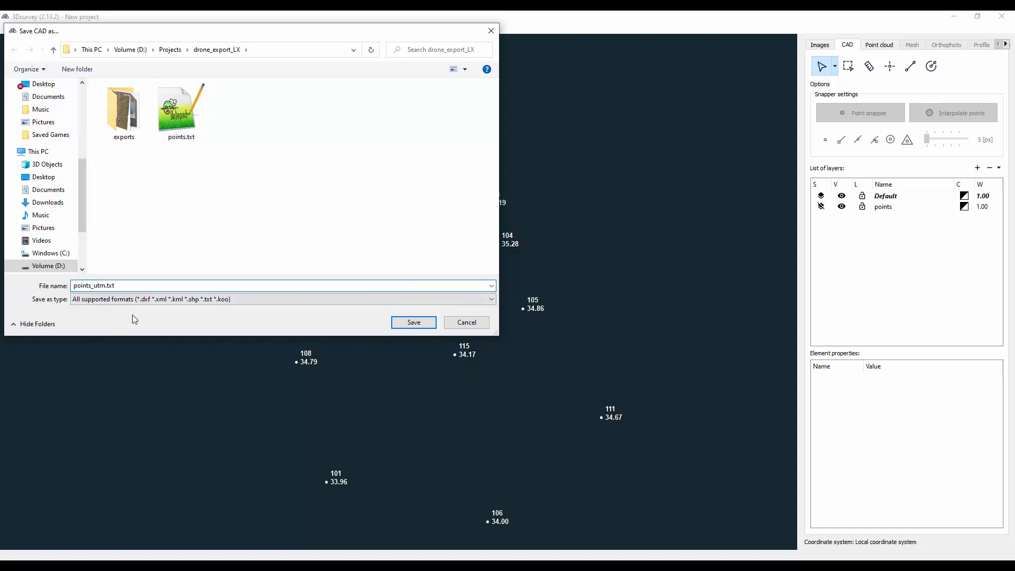
pyautogui.press('Return')
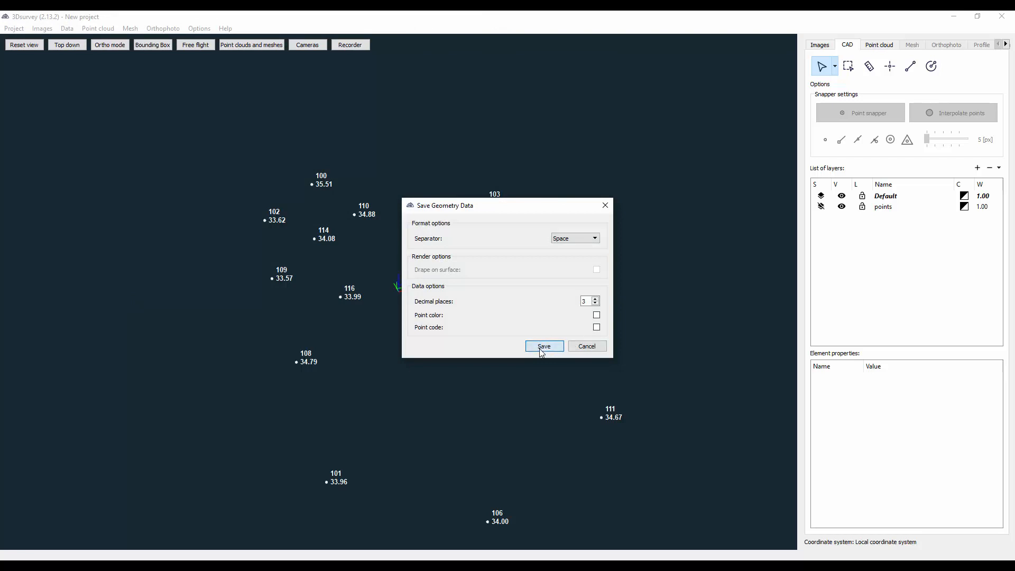
pyautogui.click(543, 346)
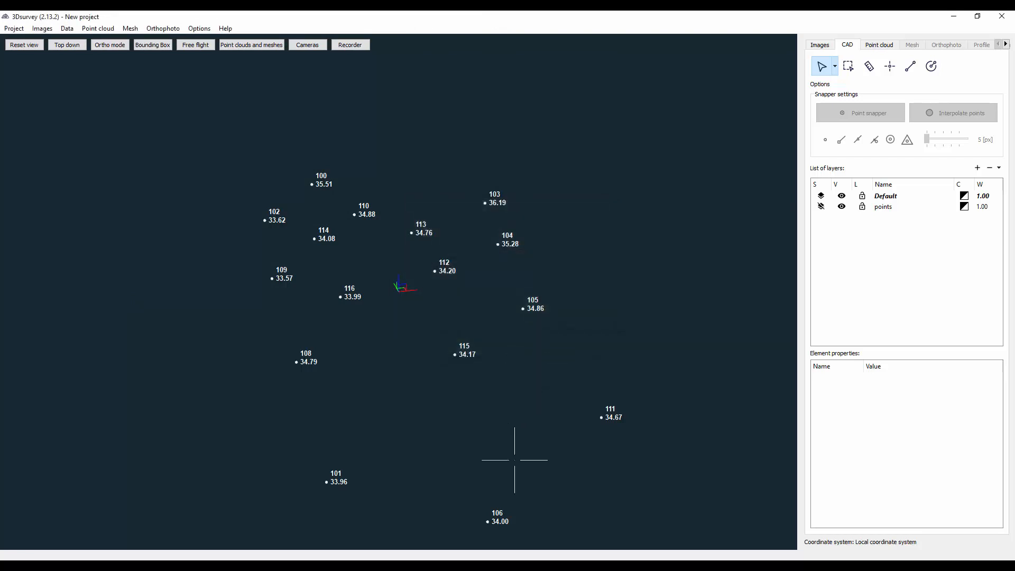
# - Switch to the drone_export_LX folder and open the exported points_utm.txt in Notepad++ to check its UTM coordinates
pyautogui.hotkey('alt', 'Tab')
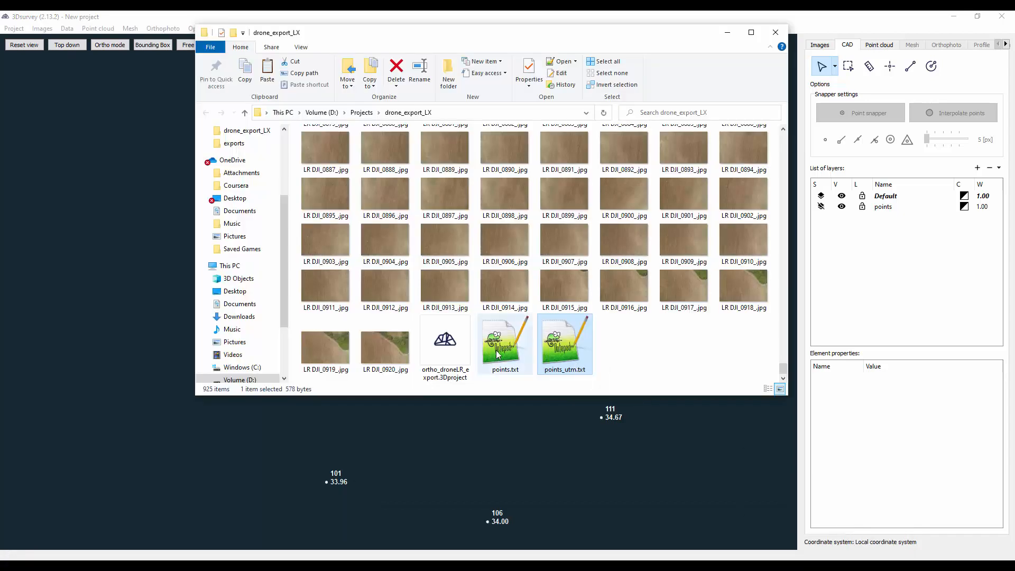
pyautogui.click(497, 355)
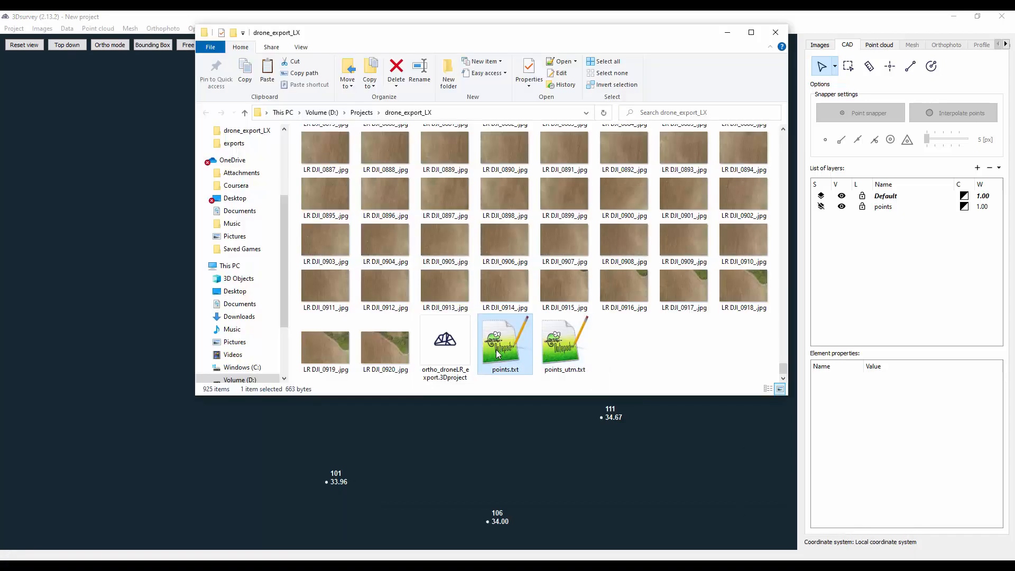
pyautogui.click(557, 352)
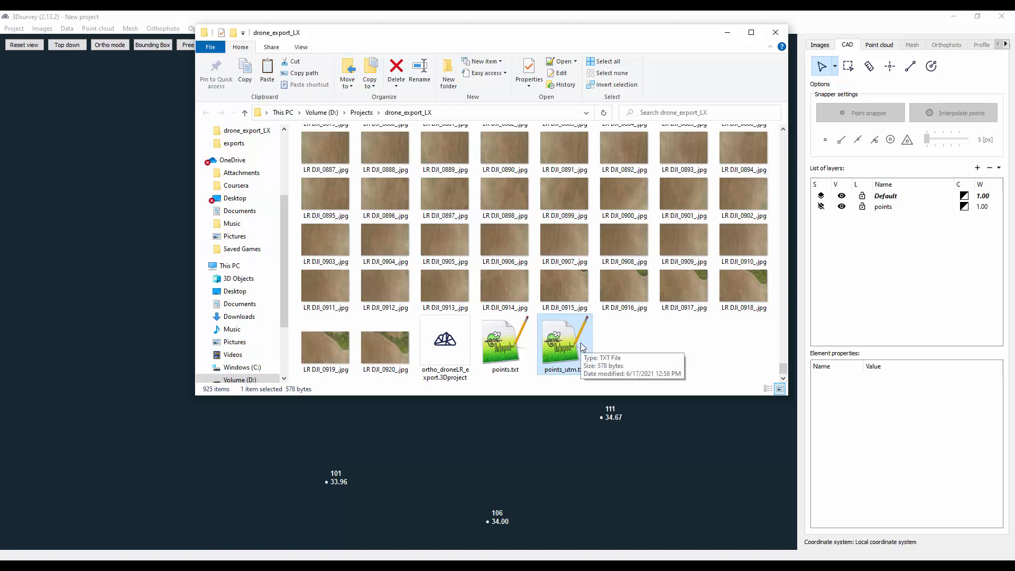
pyautogui.doubleClick(576, 344)
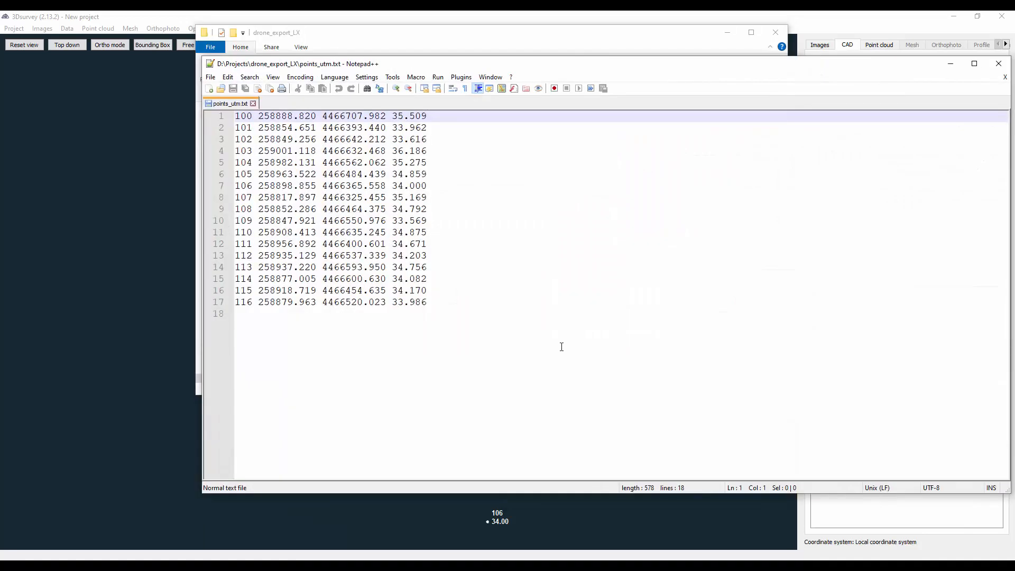
pyautogui.click(951, 65)
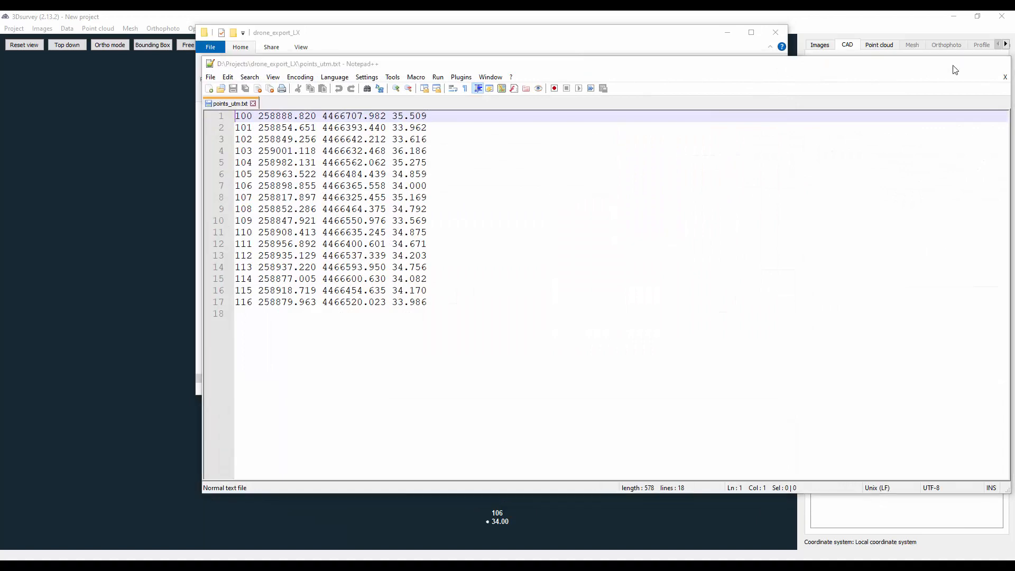
# - Open the original points.txt from the same folder and compare its coordinates with those in points_utm.txt
pyautogui.doubleClick(502, 335)
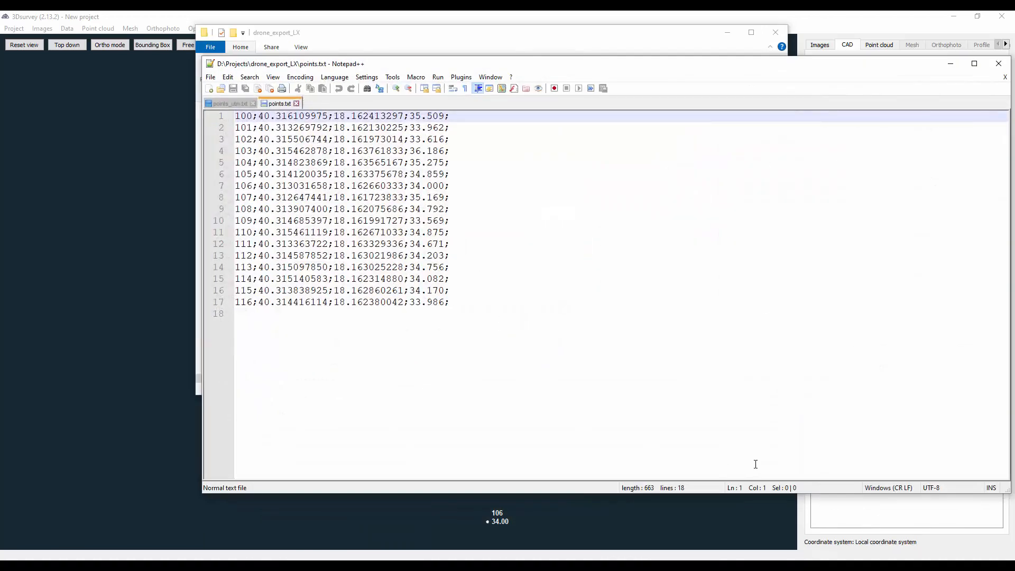
pyautogui.click(230, 104)
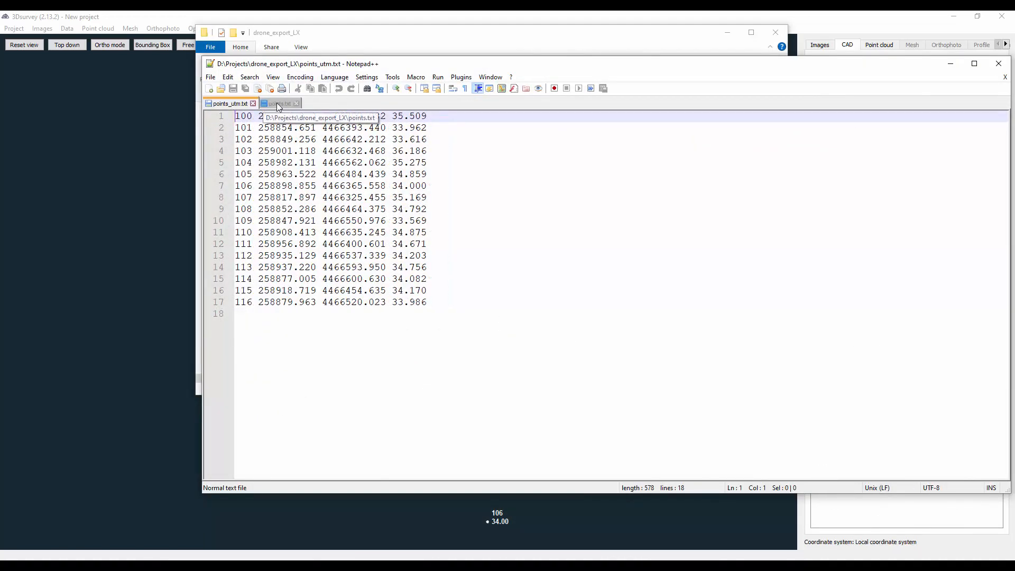
pyautogui.click(275, 103)
pyautogui.click(247, 104)
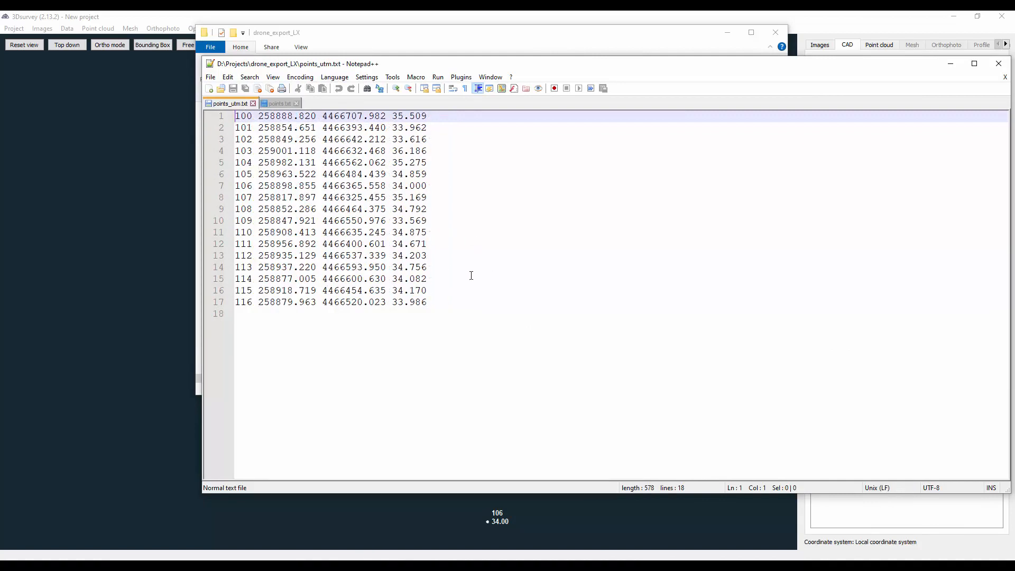